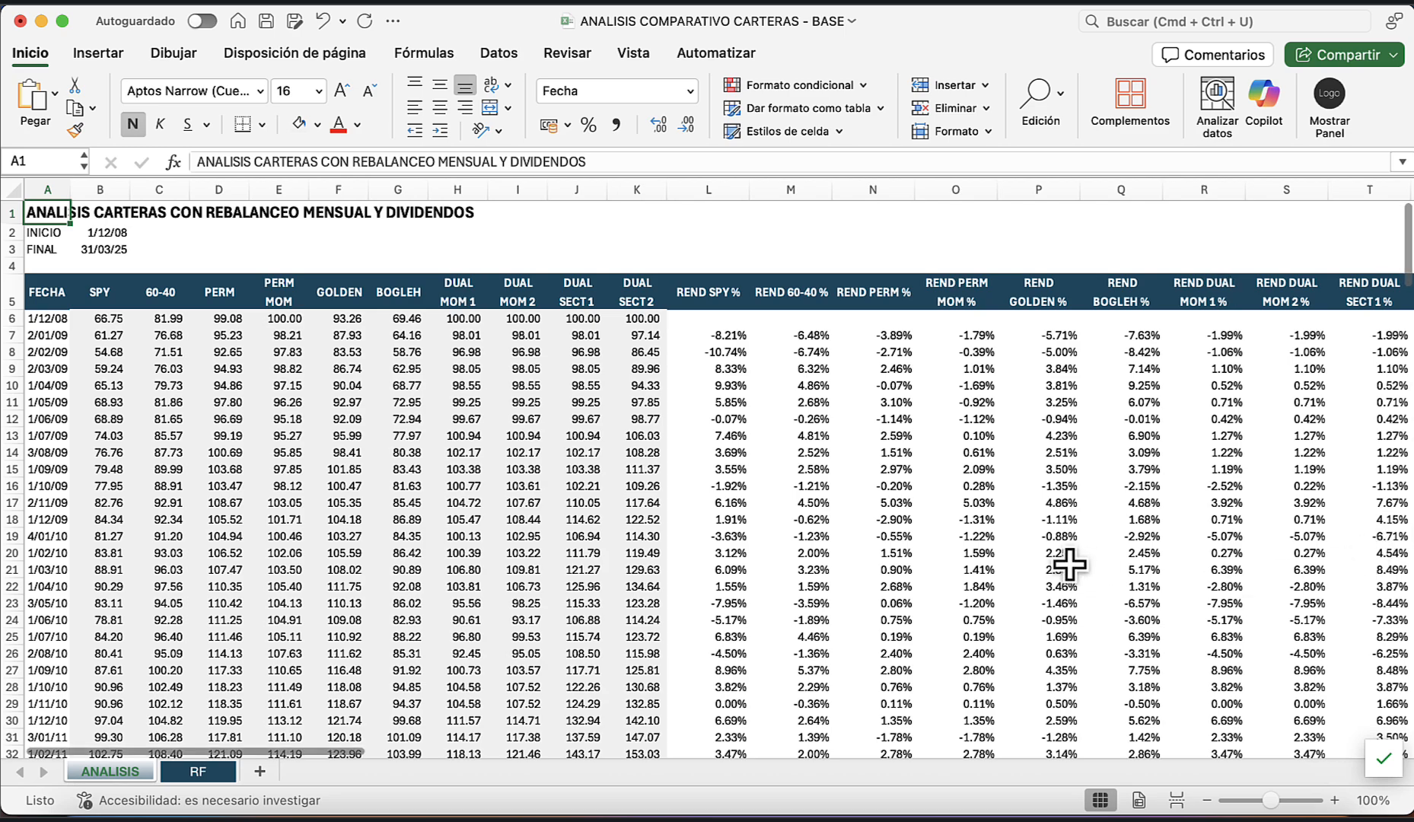
Step: Examine the finished comparison sheet's portfolio price columns, metrics table, performance chart and growth series
{"action": "left_click_drag", "start_coordinate": [160, 295], "coordinate": [1043, 352]}
{"action": "left_click_drag", "start_coordinate": [1223, 529], "coordinate": [137, 384]}
{"action": "left_click_drag", "start_coordinate": [315, 305], "coordinate": [331, 522]}
{"action": "left_click_drag", "start_coordinate": [385, 335], "coordinate": [404, 525]}
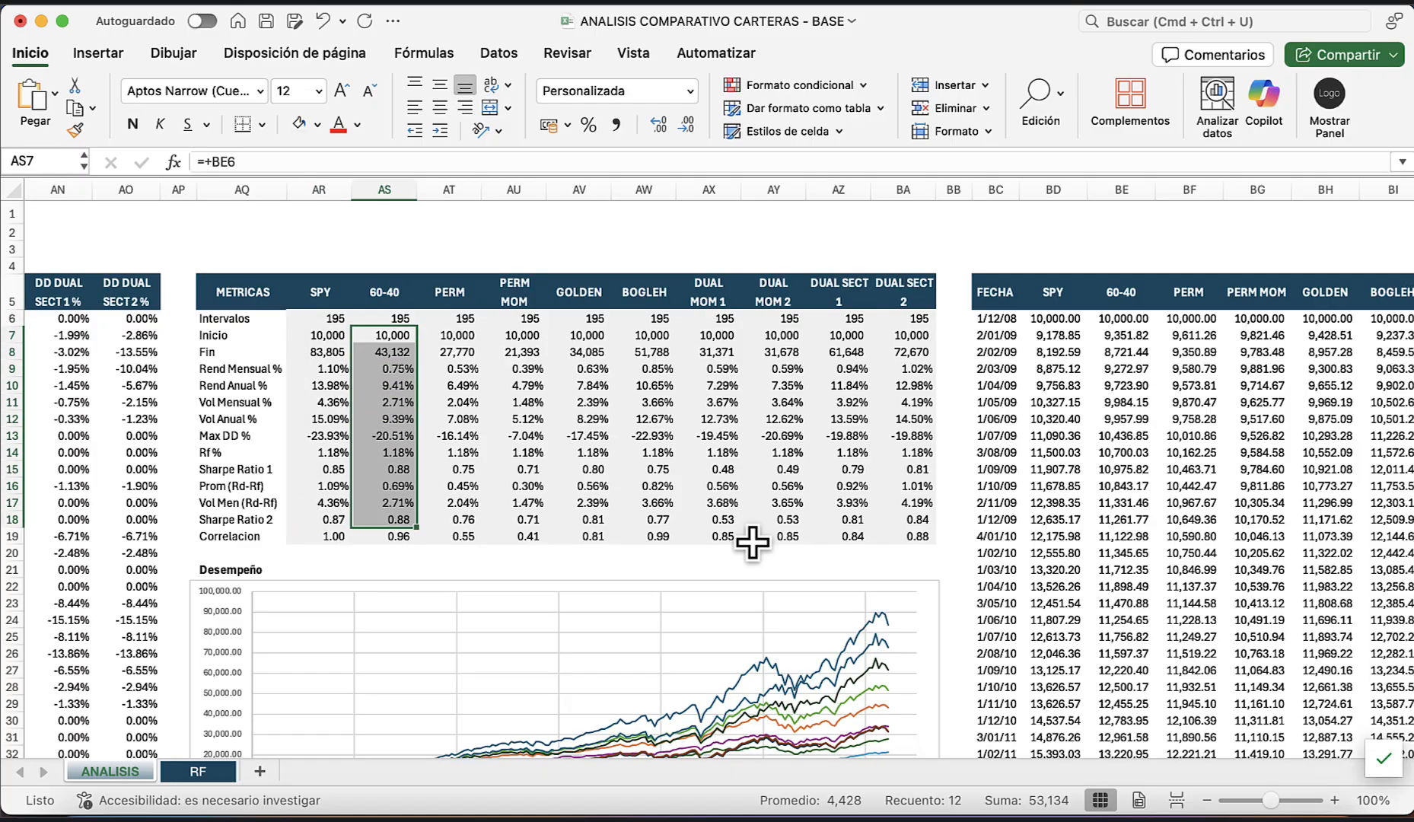
{"action": "scroll", "coordinate": [752, 542], "scroll_direction": "down", "scroll_amount": 4}
{"action": "scroll", "coordinate": [752, 543], "scroll_direction": "up", "scroll_amount": 10}
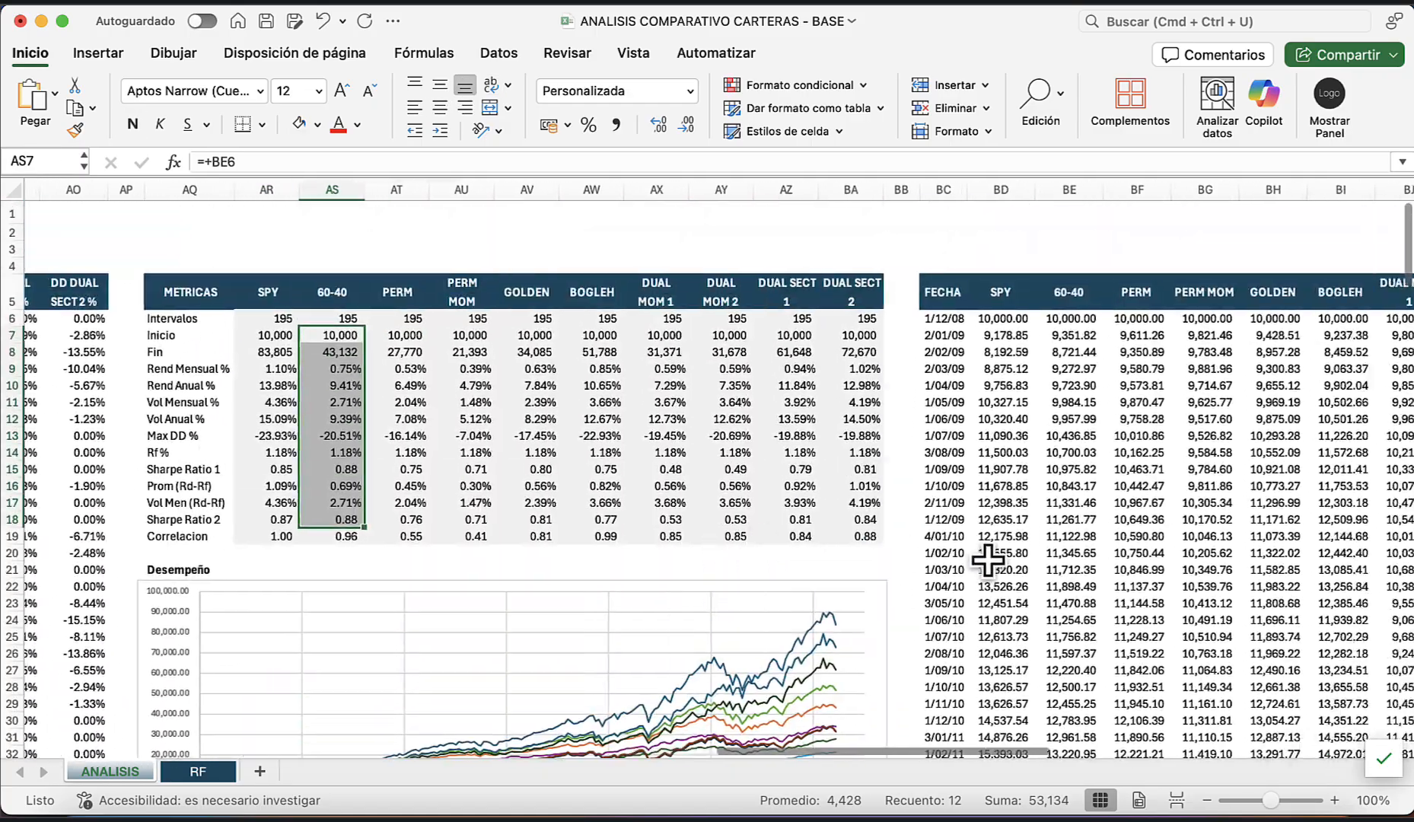
{"action": "scroll", "coordinate": [985, 594], "scroll_direction": "right", "scroll_amount": 5}
{"action": "scroll", "coordinate": [989, 560], "scroll_direction": "right", "scroll_amount": 3}
{"action": "scroll", "coordinate": [988, 560], "scroll_direction": "left", "scroll_amount": 10}
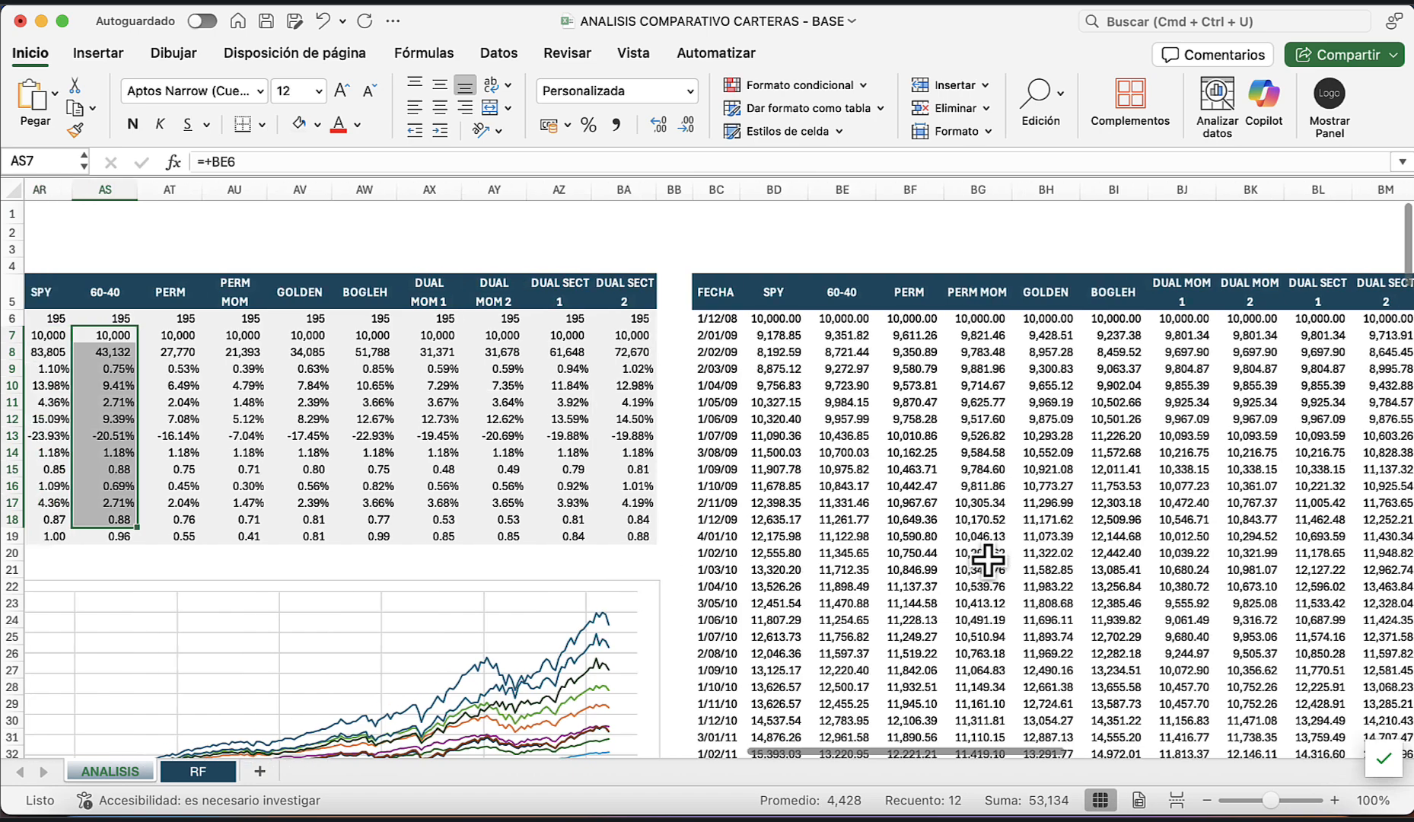
{"action": "scroll", "coordinate": [784, 528], "scroll_direction": "left", "scroll_amount": 2}
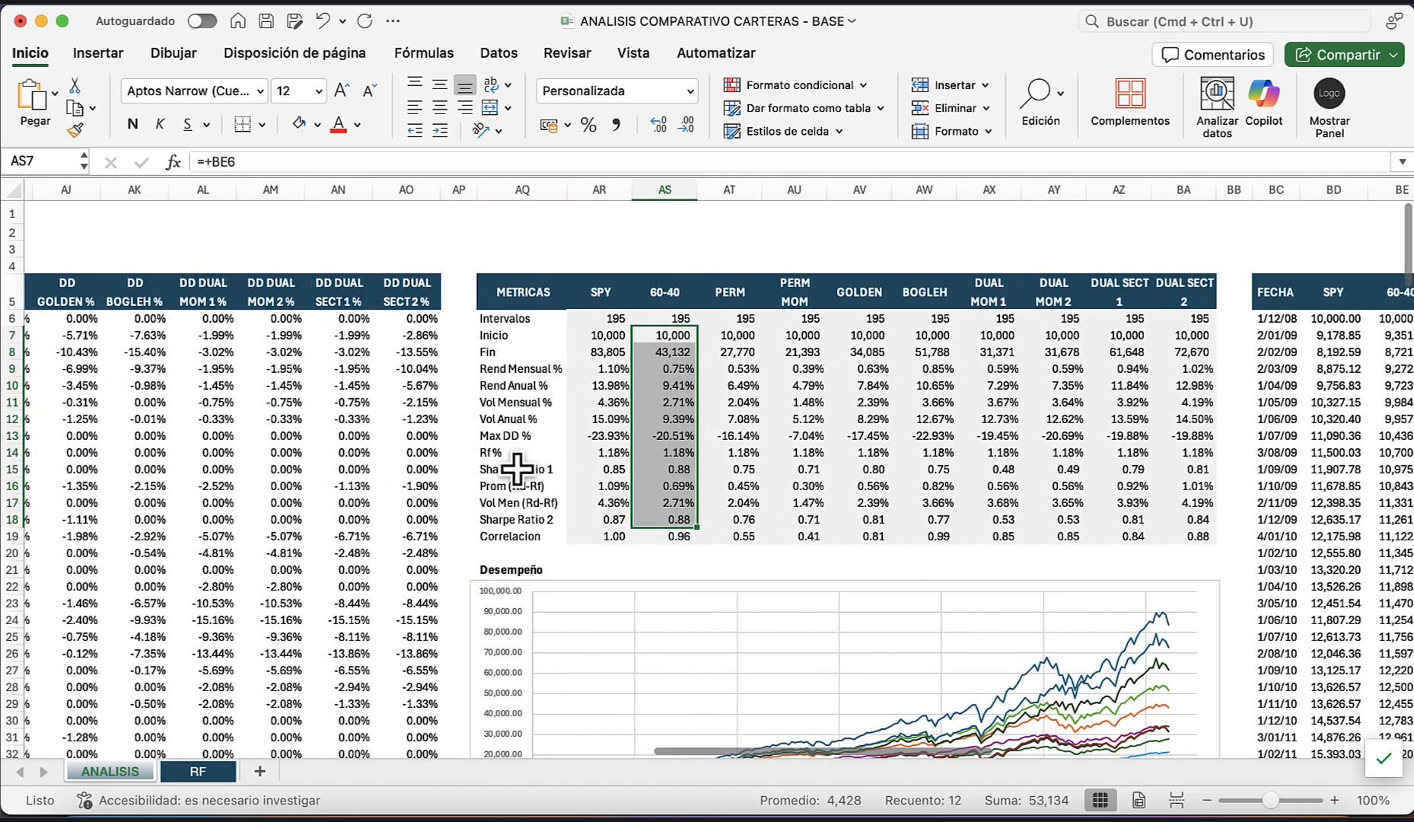
{"action": "scroll", "coordinate": [531, 517], "scroll_direction": "down", "scroll_amount": 1}
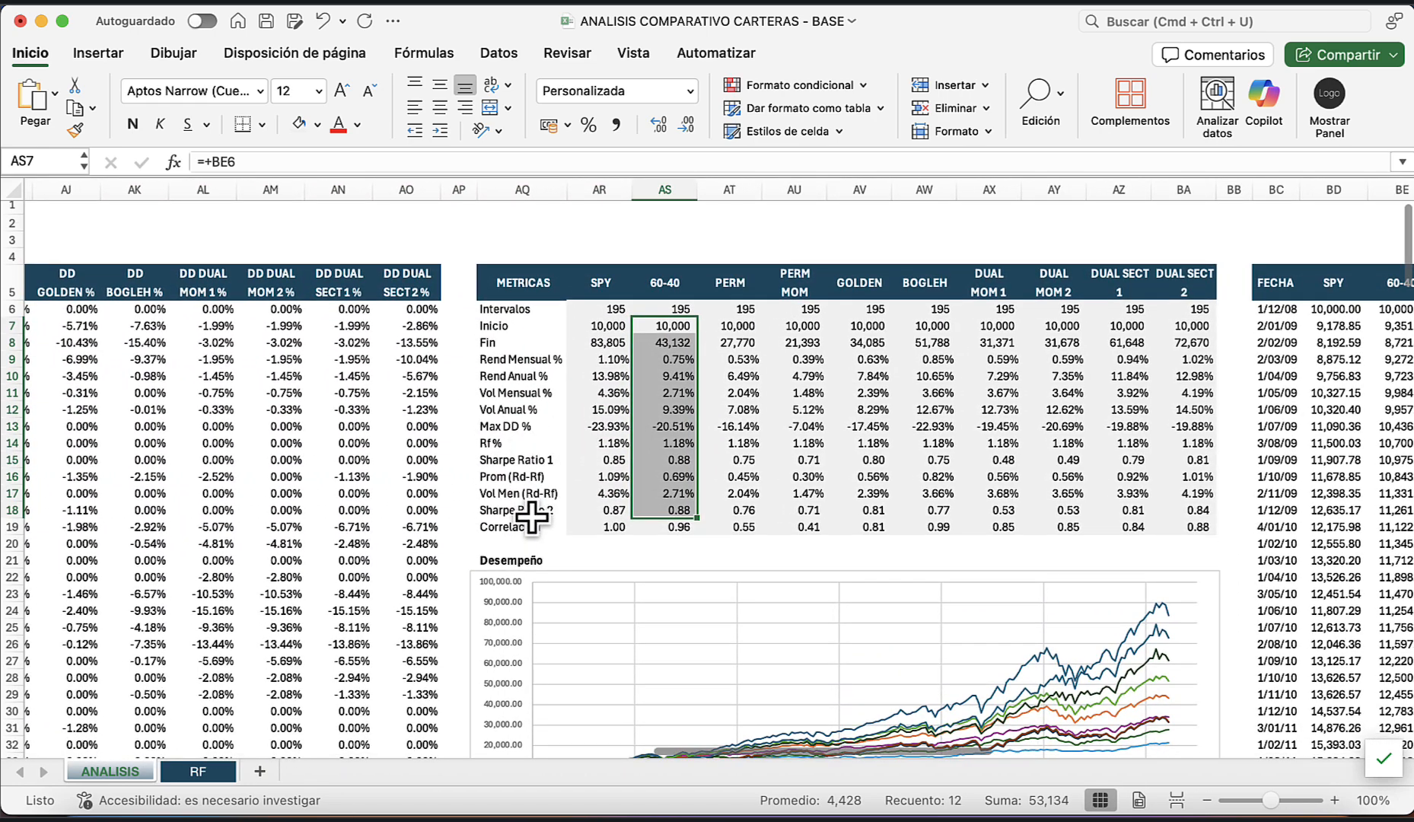
{"action": "scroll", "coordinate": [507, 400], "scroll_direction": "left", "scroll_amount": 15}
{"action": "scroll", "coordinate": [506, 400], "scroll_direction": "up", "scroll_amount": 1}
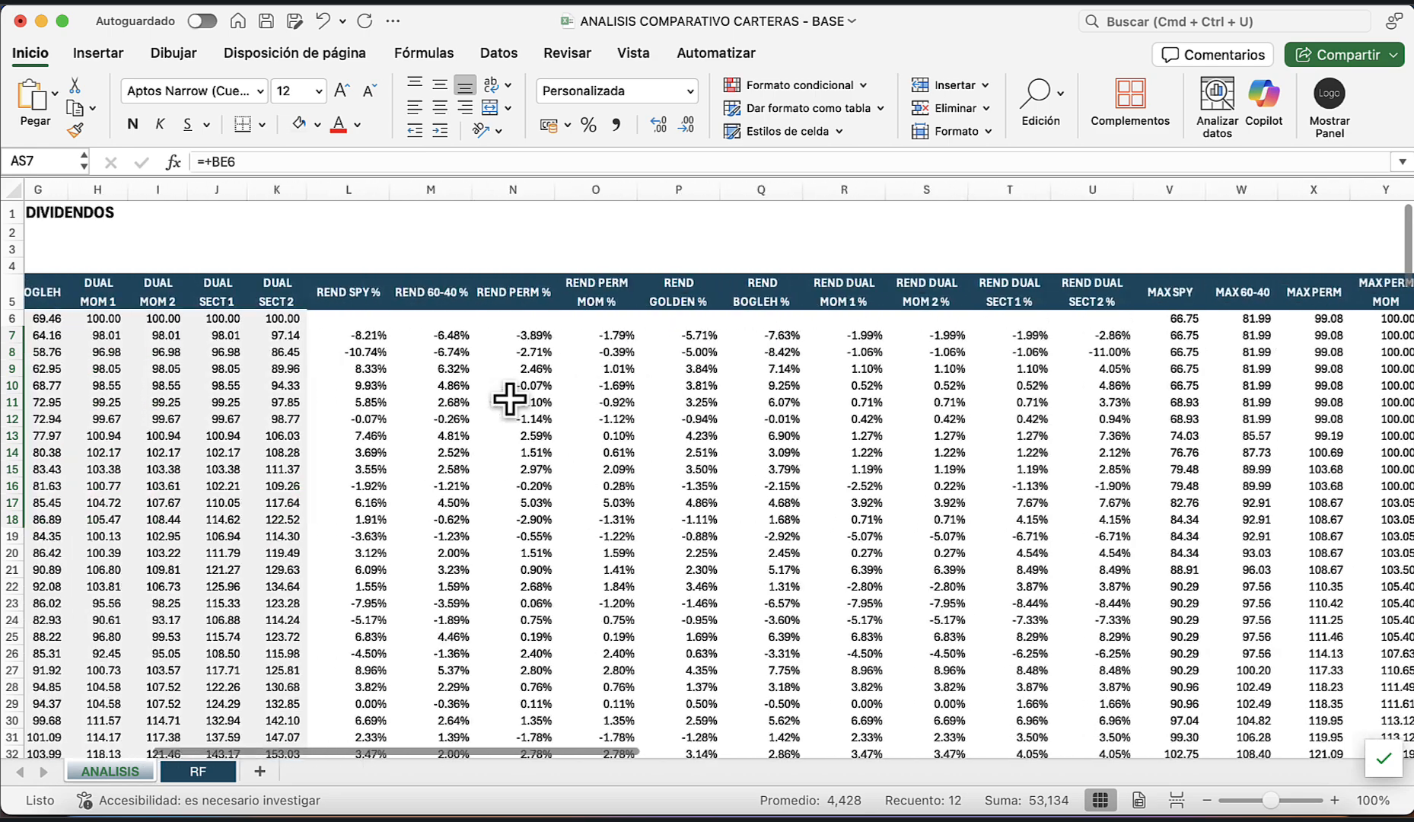
{"action": "scroll", "coordinate": [509, 399], "scroll_direction": "left", "scroll_amount": 3}
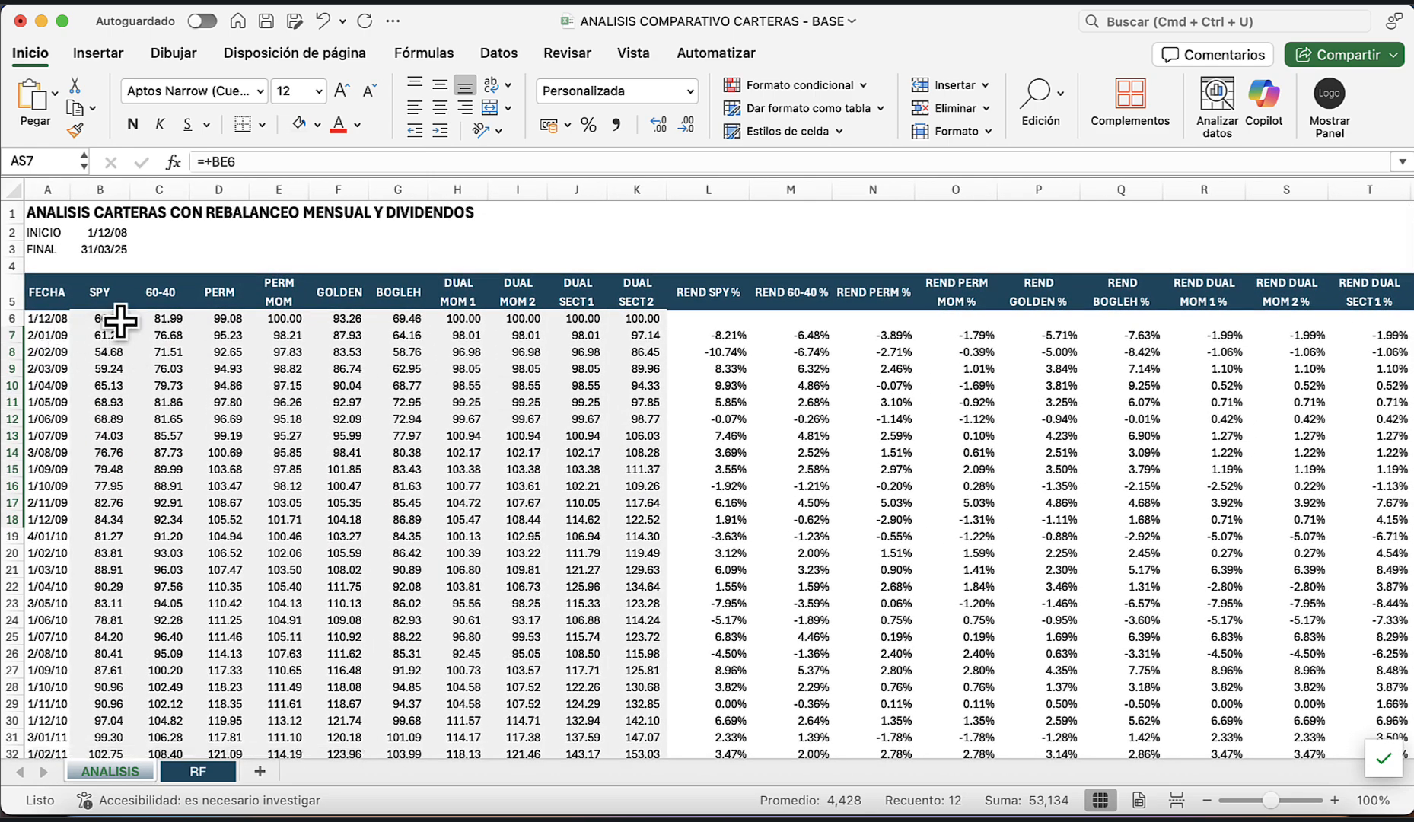
{"action": "left_click_drag", "start_coordinate": [98, 293], "coordinate": [587, 455]}
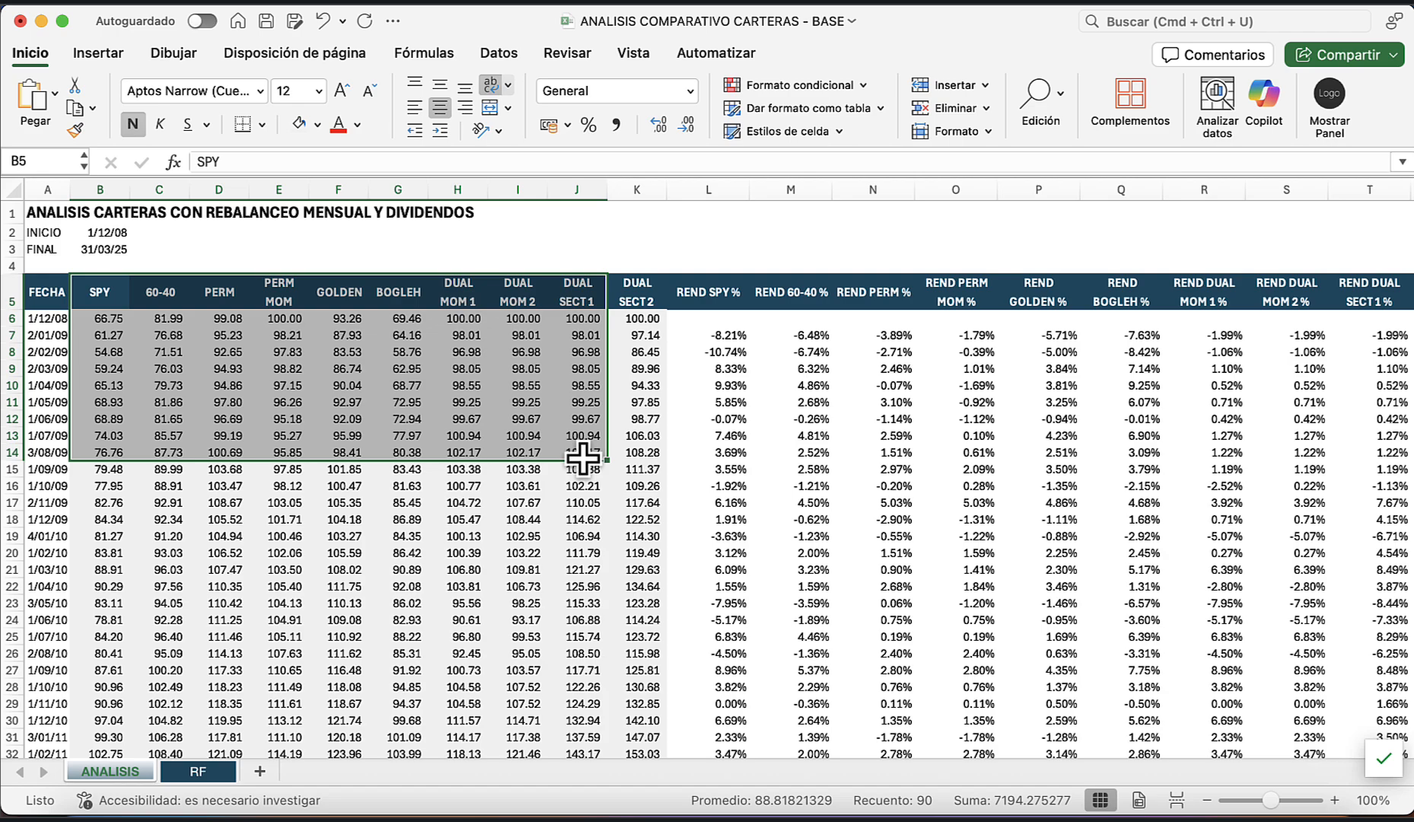
Step: Switch to the CARTERA GOLDEN BUTTERFLY workbook and examine its drawdown, portfolio and metrics columns and the PORT value series
{"action": "key", "text": "super+grave"}
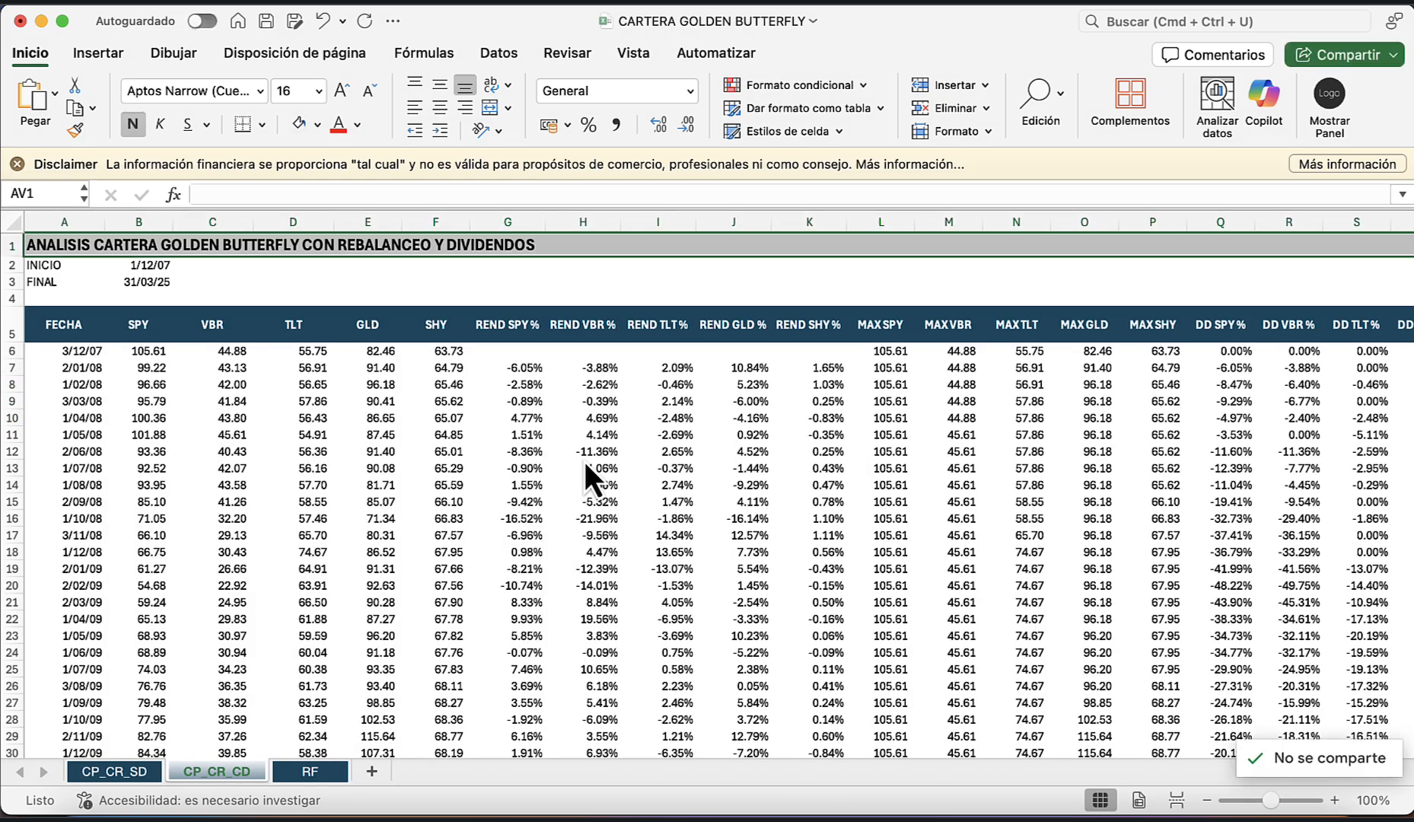
{"action": "key", "text": "Left"}
{"action": "key", "text": "Left"}
{"action": "key", "text": "Left"}
{"action": "key", "text": "Left"}
{"action": "key", "text": "Left"}
{"action": "key", "text": "Left"}
{"action": "key", "text": "Left"}
{"action": "key", "text": "Left"}
{"action": "key", "text": "Left"}
{"action": "key", "text": "Left"}
{"action": "key", "text": "Left"}
{"action": "key", "text": "Left"}
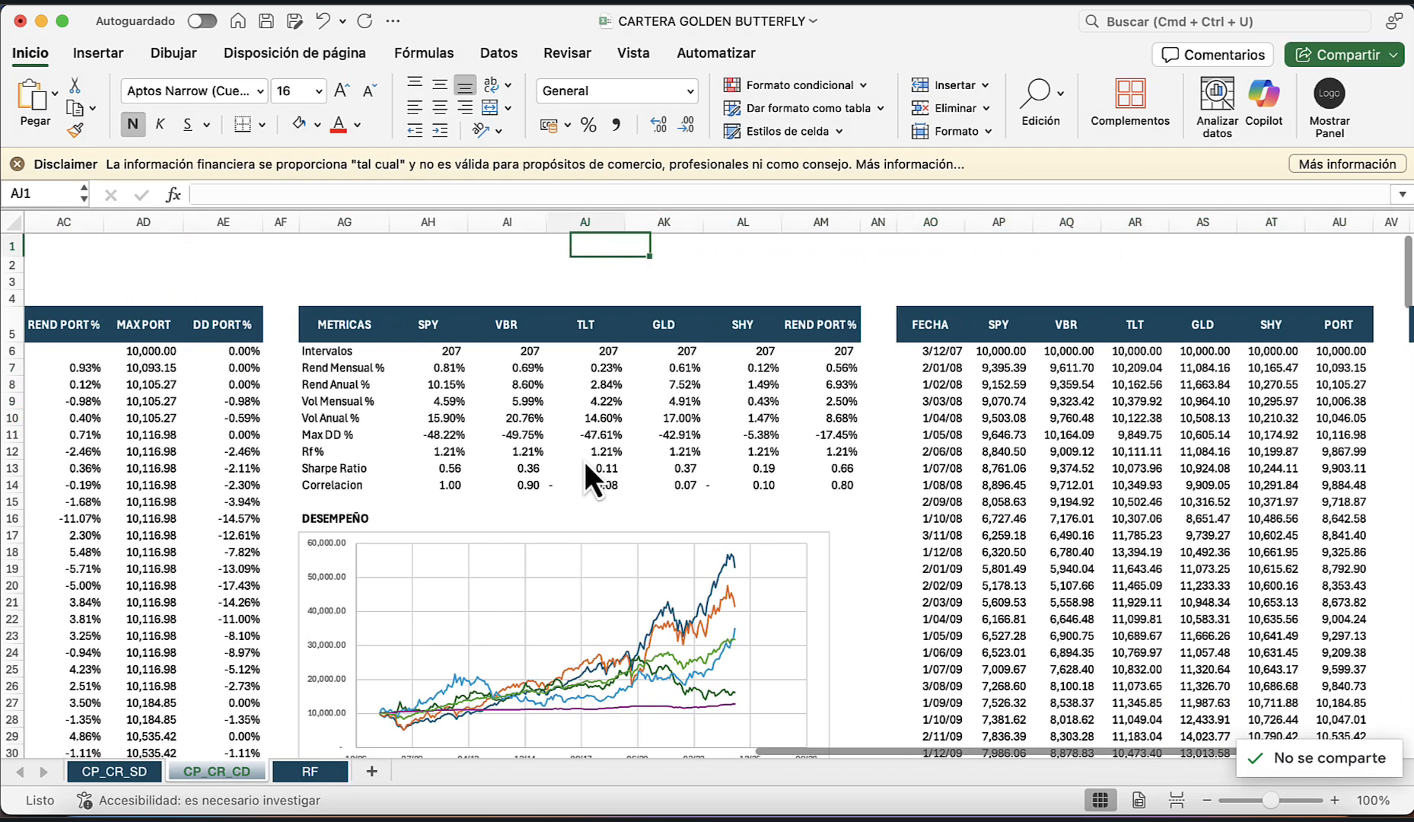
{"action": "key", "text": "Left"}
{"action": "key", "text": "Left"}
{"action": "key", "text": "Left"}
{"action": "key", "text": "Left"}
{"action": "key", "text": "Left"}
{"action": "key", "text": "Left"}
{"action": "key", "text": "Left"}
{"action": "key", "text": "Left"}
{"action": "key", "text": "Left"}
{"action": "key", "text": "Left"}
{"action": "key", "text": "Left"}
{"action": "key", "text": "Left"}
{"action": "key", "text": "Left"}
{"action": "key", "text": "Left"}
{"action": "key", "text": "Left"}
{"action": "key", "text": "Left"}
{"action": "key", "text": "Left"}
{"action": "key", "text": "Left"}
{"action": "key", "text": "Left"}
{"action": "key", "text": "Left"}
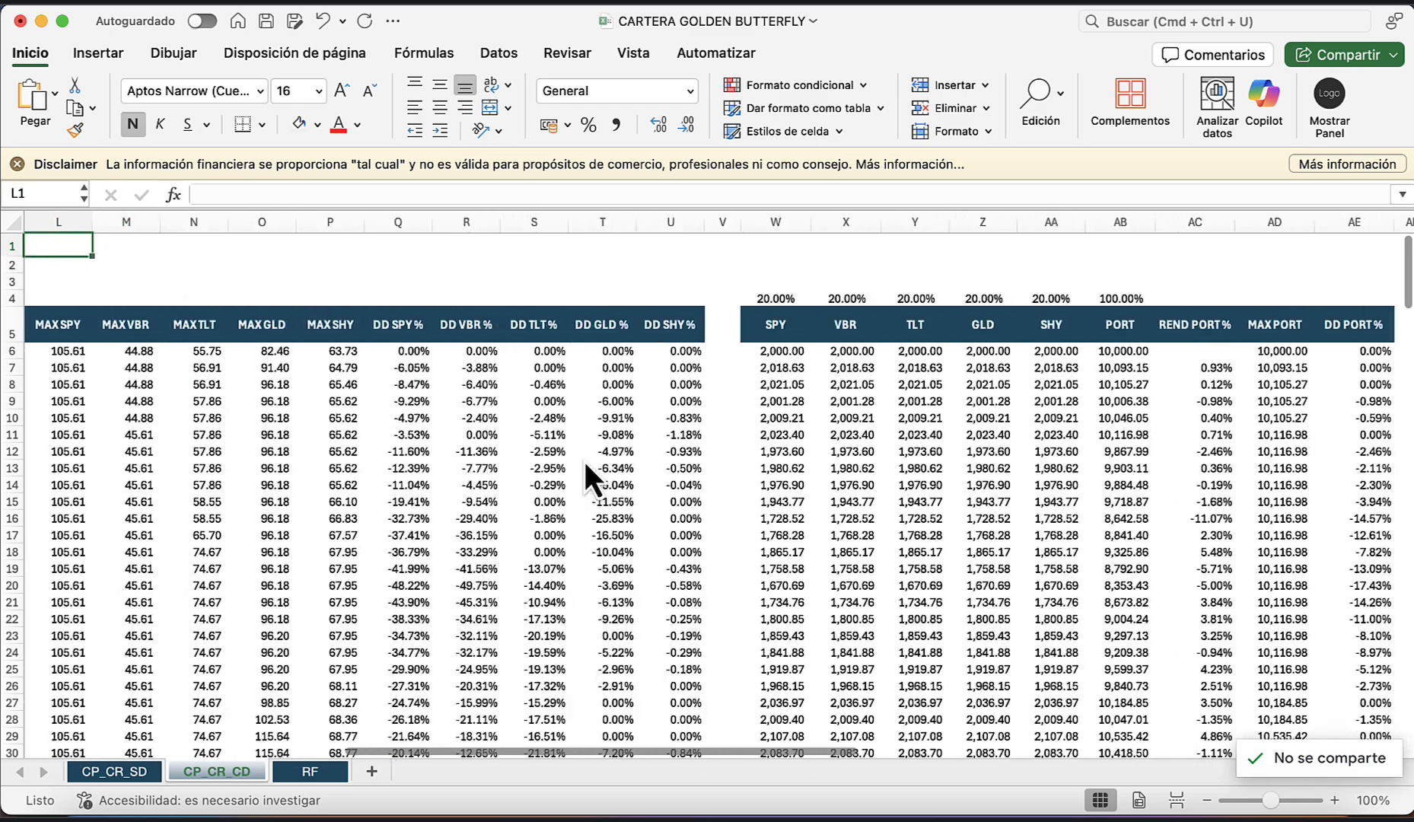
{"action": "key", "text": "Left"}
{"action": "key", "text": "Left"}
{"action": "key", "text": "Left"}
{"action": "key", "text": "Right"}
{"action": "key", "text": "Right"}
{"action": "key", "text": "Right"}
{"action": "key", "text": "Right"}
{"action": "key", "text": "Right"}
{"action": "key", "text": "Right"}
{"action": "key", "text": "Right"}
{"action": "key", "text": "Right"}
{"action": "key", "text": "Right"}
{"action": "key", "text": "Right"}
{"action": "key", "text": "Right"}
{"action": "key", "text": "Right"}
{"action": "key", "text": "Right"}
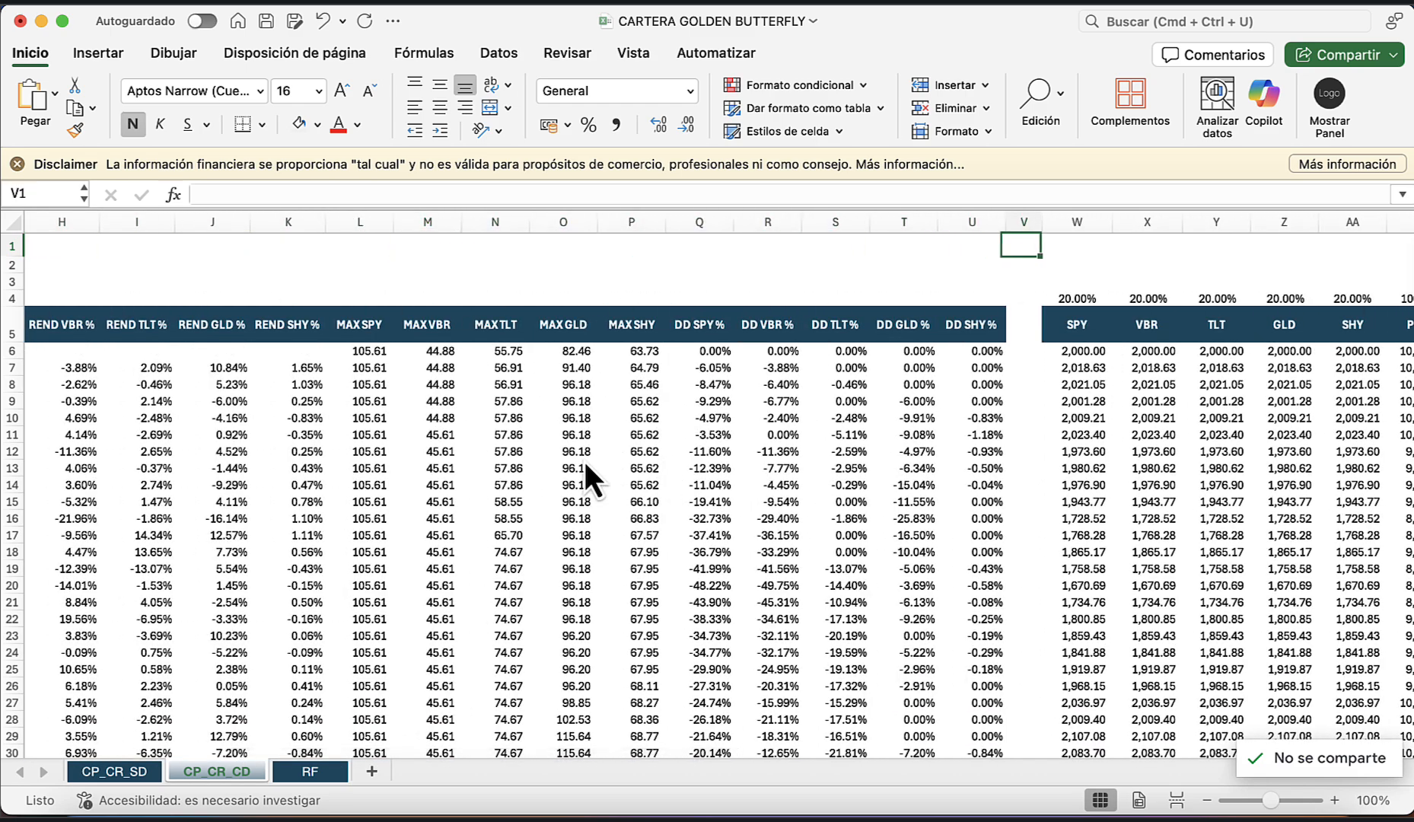
{"action": "key", "text": "Right"}
{"action": "key", "text": "Right"}
{"action": "key", "text": "Right"}
{"action": "key", "text": "Right"}
{"action": "key", "text": "Right"}
{"action": "key", "text": "Right"}
{"action": "key", "text": "Right"}
{"action": "key", "text": "Right"}
{"action": "key", "text": "Right"}
{"action": "key", "text": "Right"}
{"action": "key", "text": "Right"}
{"action": "key", "text": "Right"}
{"action": "key", "text": "Right"}
{"action": "key", "text": "Right"}
{"action": "key", "text": "Right"}
{"action": "key", "text": "Right"}
{"action": "key", "text": "Right"}
{"action": "key", "text": "Right"}
{"action": "key", "text": "Right"}
{"action": "key", "text": "Right"}
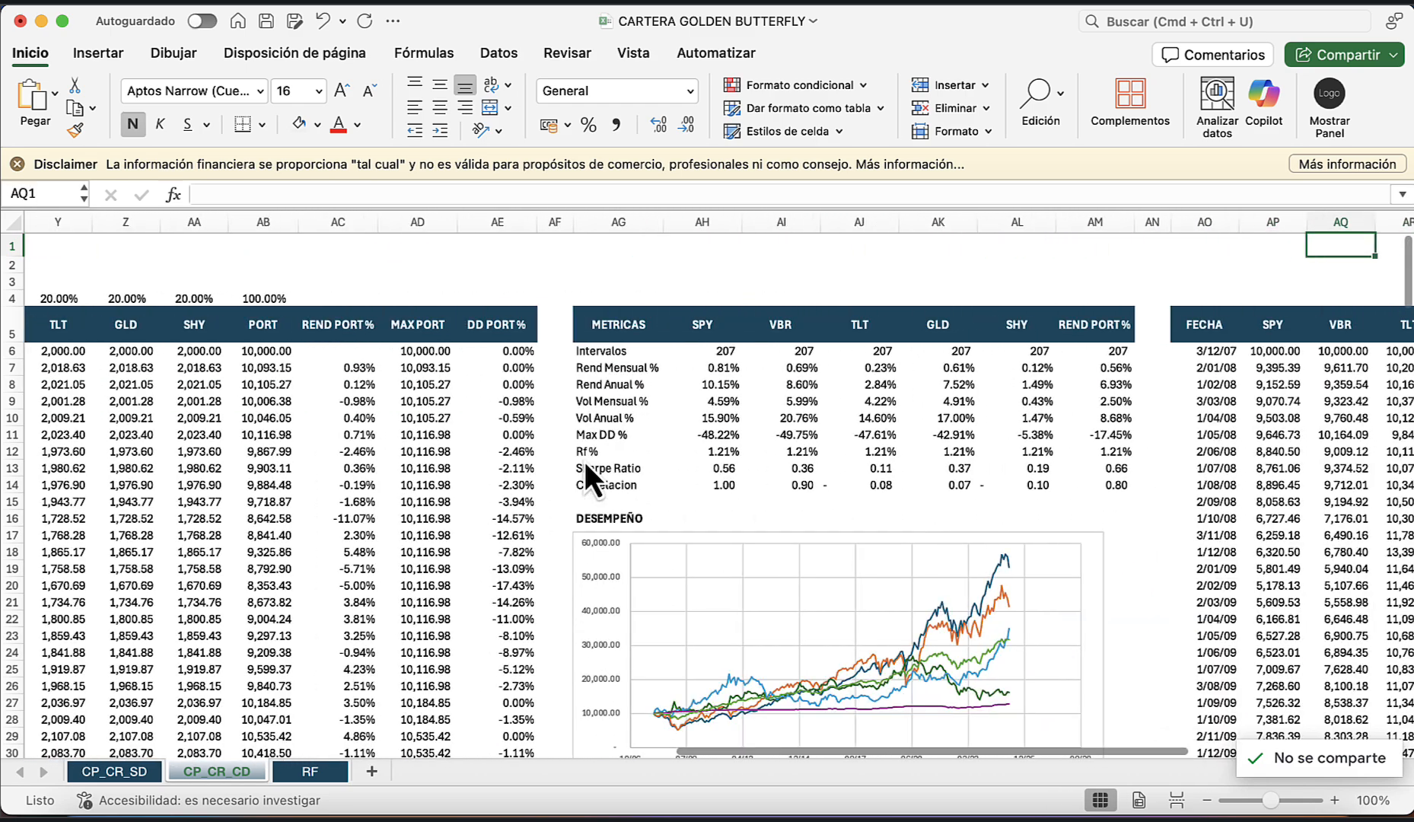
{"action": "scroll", "coordinate": [811, 372], "scroll_direction": "right", "scroll_amount": 10}
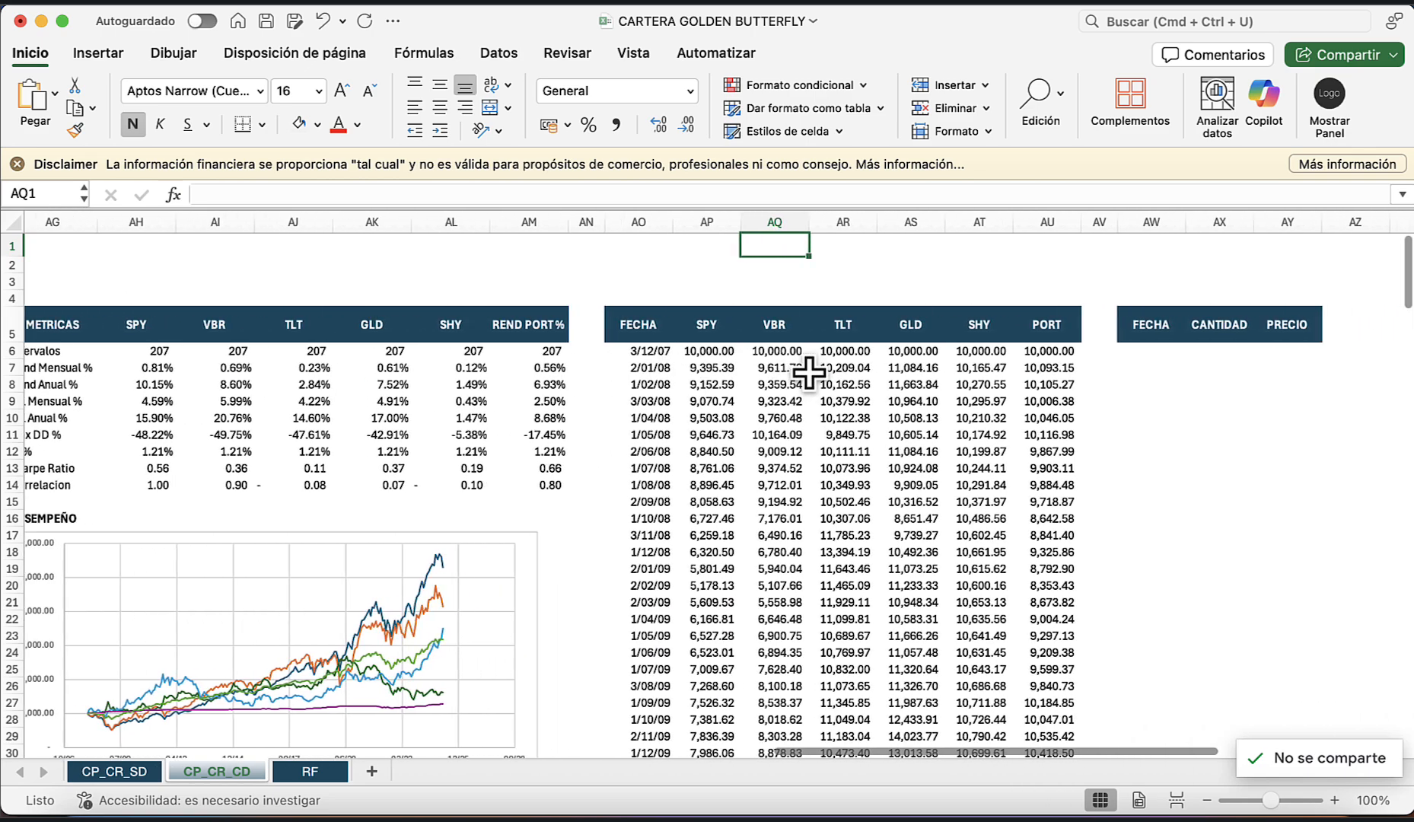
{"action": "scroll", "coordinate": [809, 372], "scroll_direction": "right", "scroll_amount": 2}
{"action": "left_click_drag", "start_coordinate": [997, 352], "coordinate": [996, 606]}
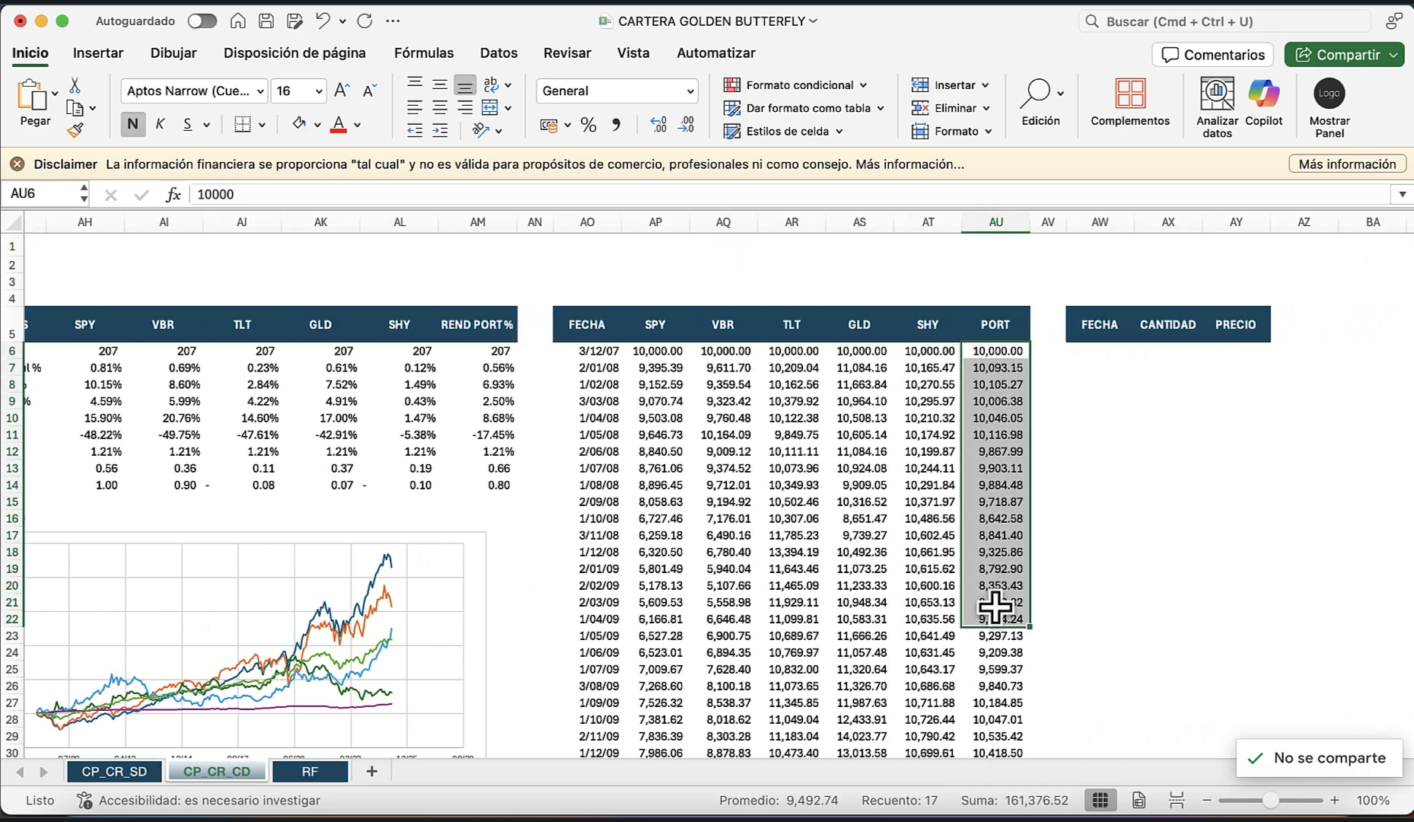
Step: Link the first FECHA cell of the empty price table, AW6, to the series date with =AO6
{"action": "left_click", "coordinate": [1098, 352]}
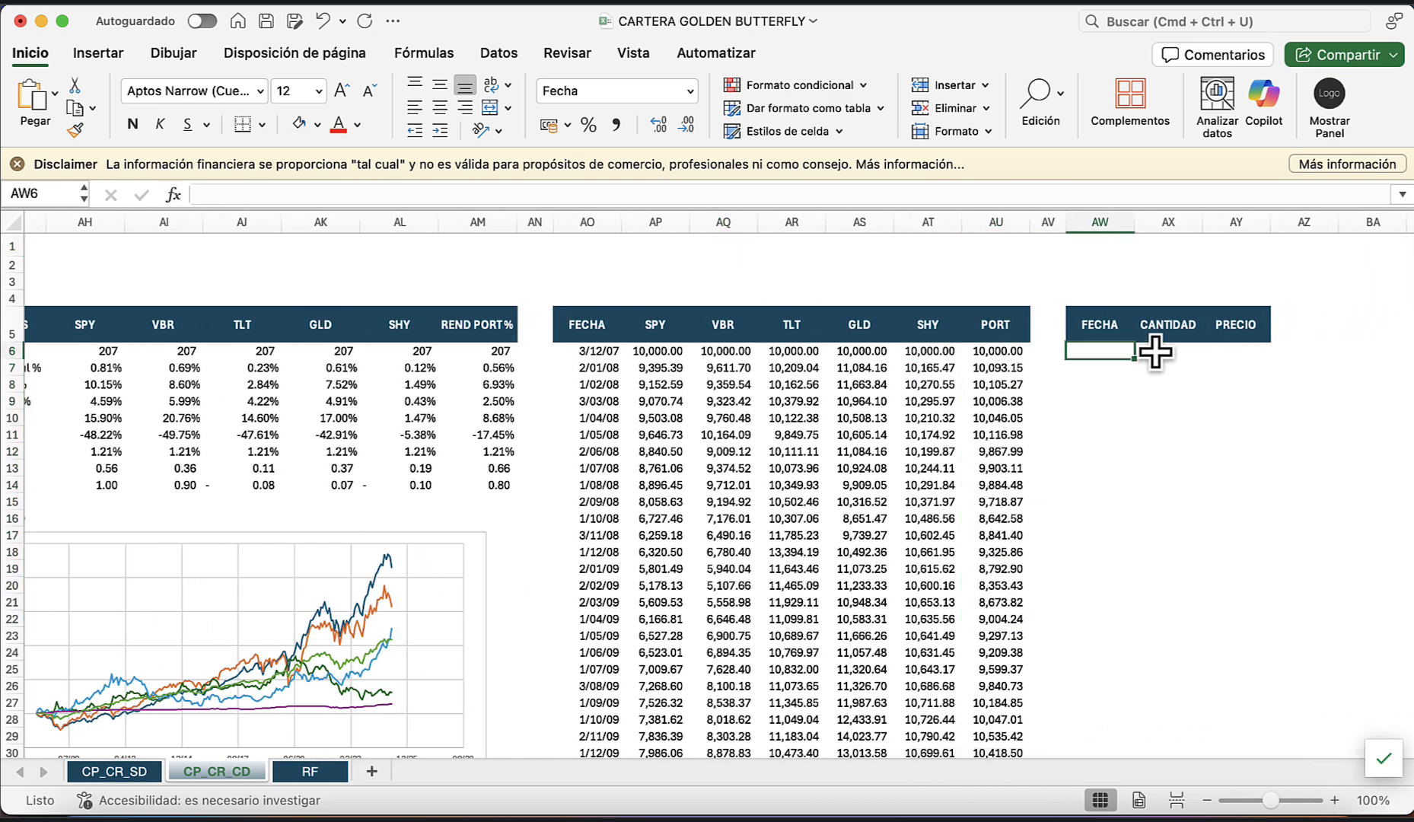
{"action": "type", "text": "="}
{"action": "key", "text": "Left"}
{"action": "key", "text": "Left"}
{"action": "key", "text": "Left"}
{"action": "key", "text": "Left"}
{"action": "key", "text": "Left"}
{"action": "key", "text": "Left"}
{"action": "key", "text": "Left"}
{"action": "key", "text": "Left"}
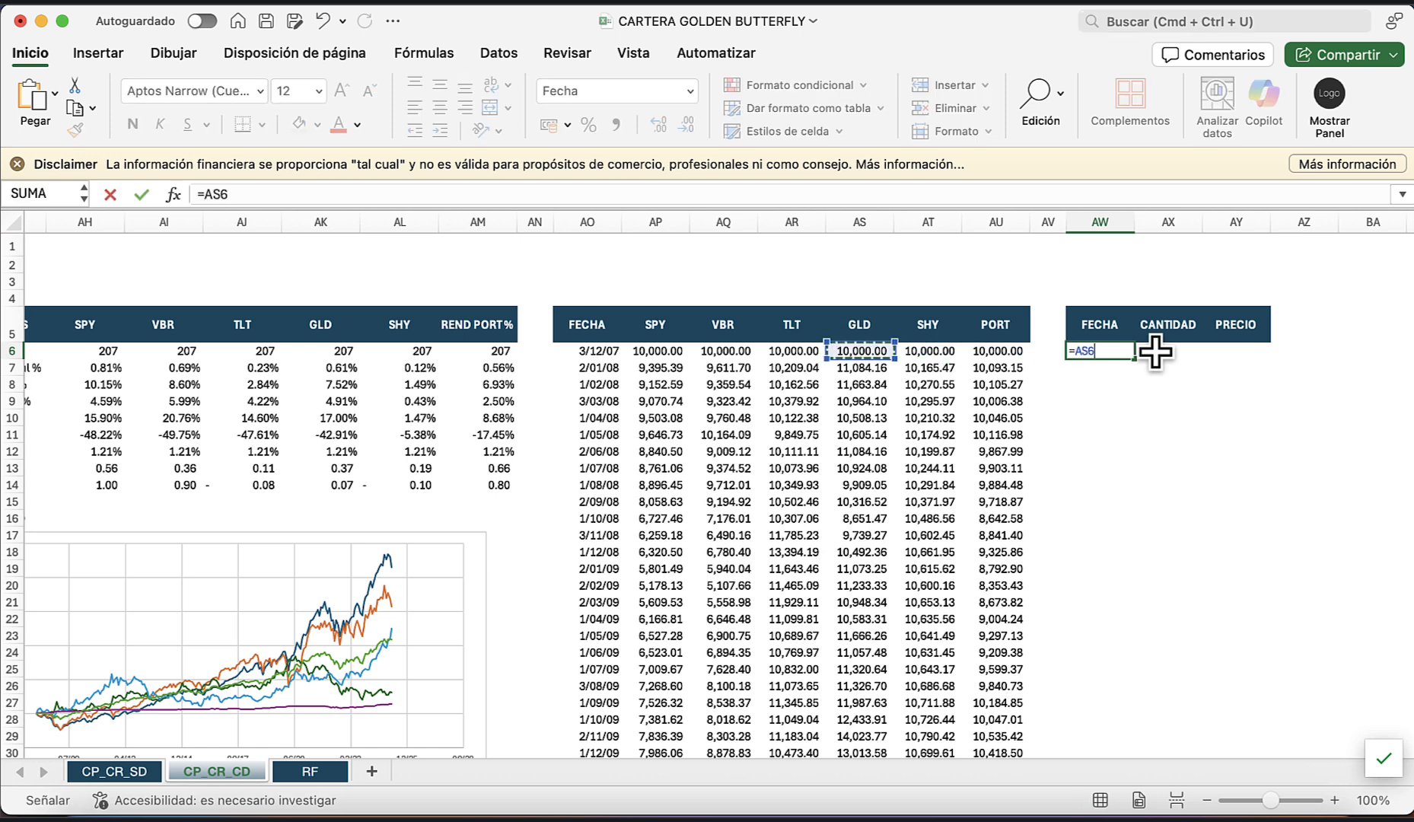
{"action": "key", "text": "Return"}
{"action": "key", "text": "Up"}
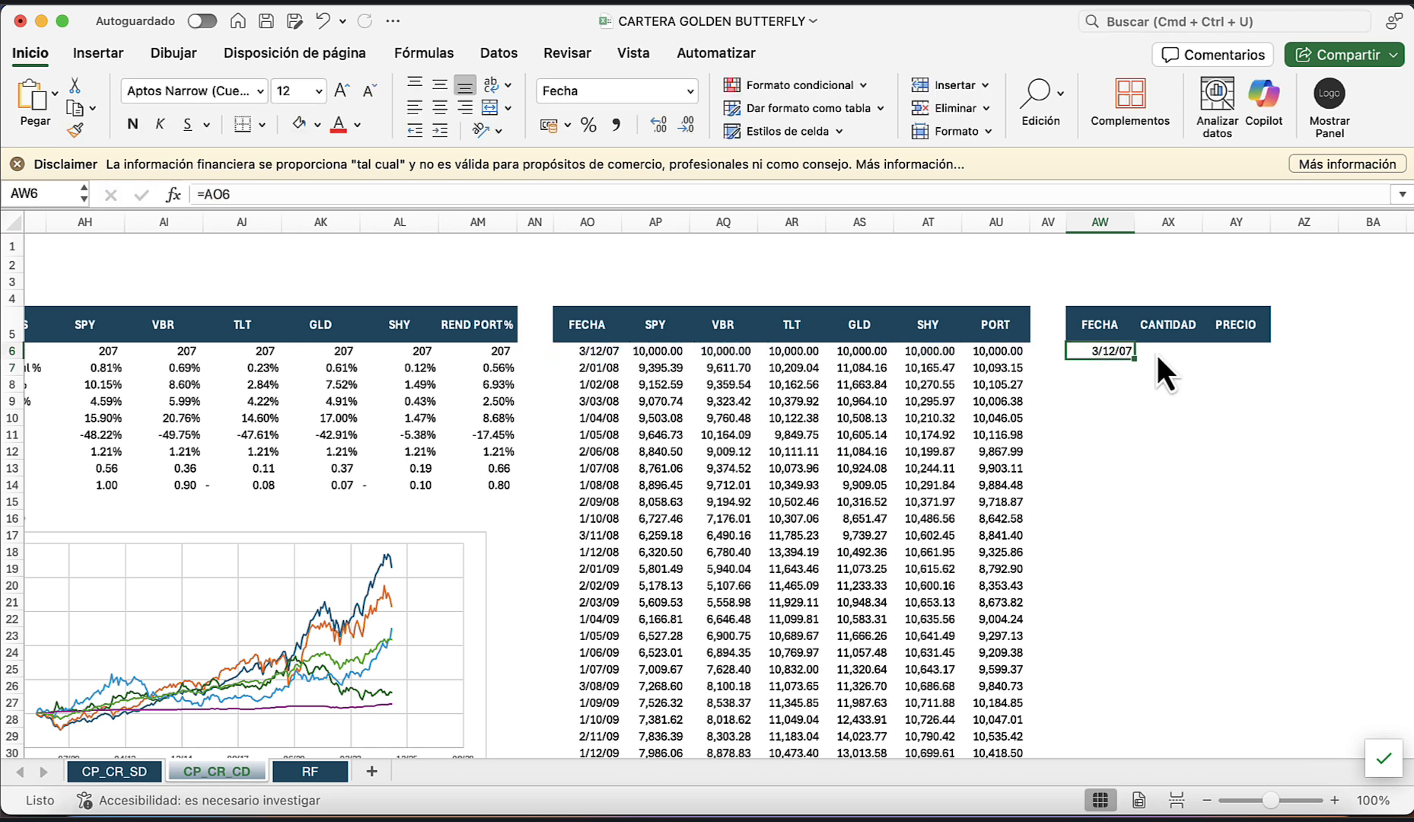
Step: Fill the FECHA formula from AW6 down through the last row of the value series
{"action": "left_click_drag", "start_coordinate": [1140, 361], "coordinate": [1119, 664]}
{"action": "left_click", "coordinate": [1115, 361]}
{"action": "left_click", "coordinate": [1129, 356]}
{"action": "scroll", "coordinate": [1190, 572], "scroll_direction": "up", "scroll_amount": 20}
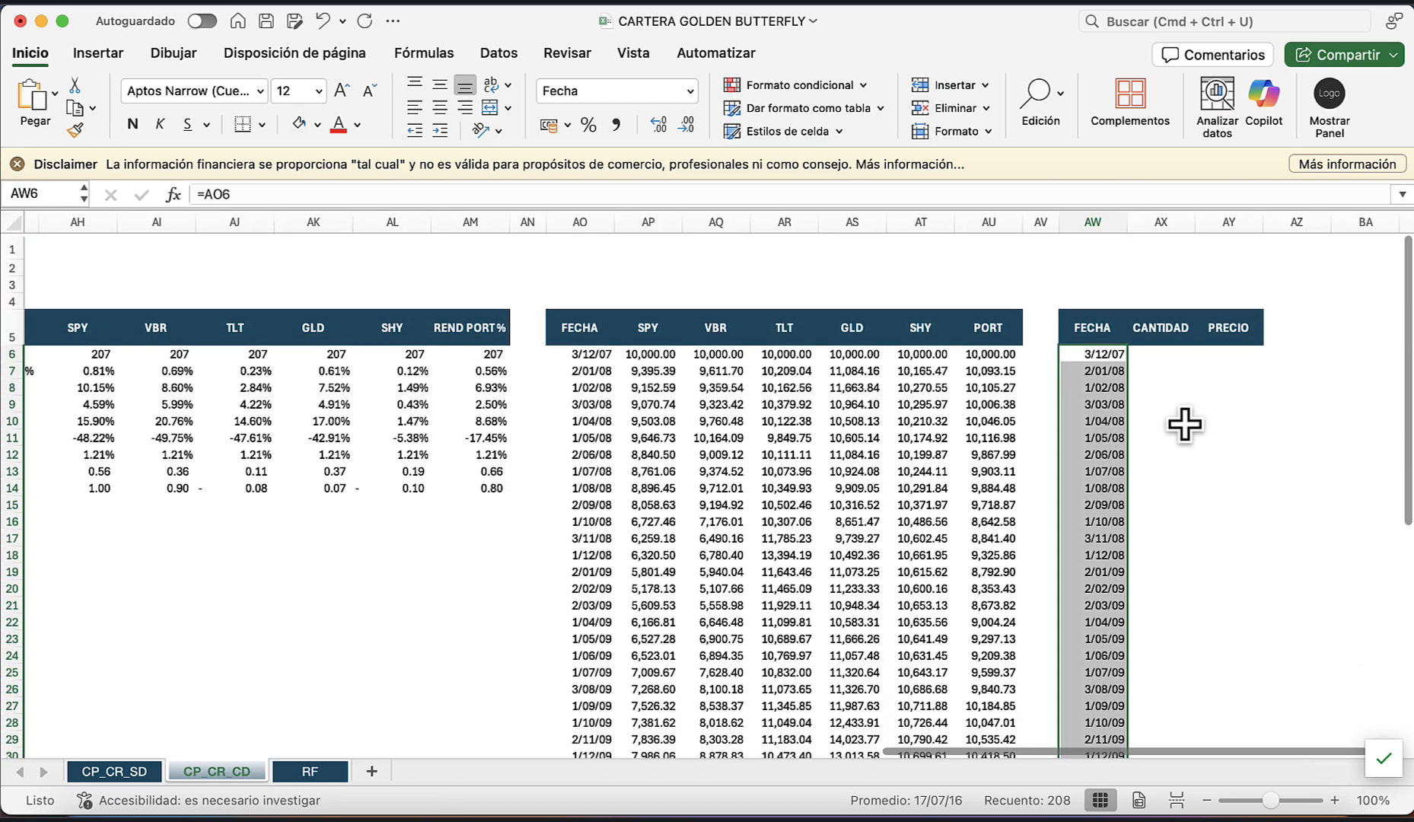
Step: Enter 100 in the first two CANTIDAD cells, AX6 and AX7
{"action": "left_click", "coordinate": [1158, 352]}
{"action": "type", "text": "100"}
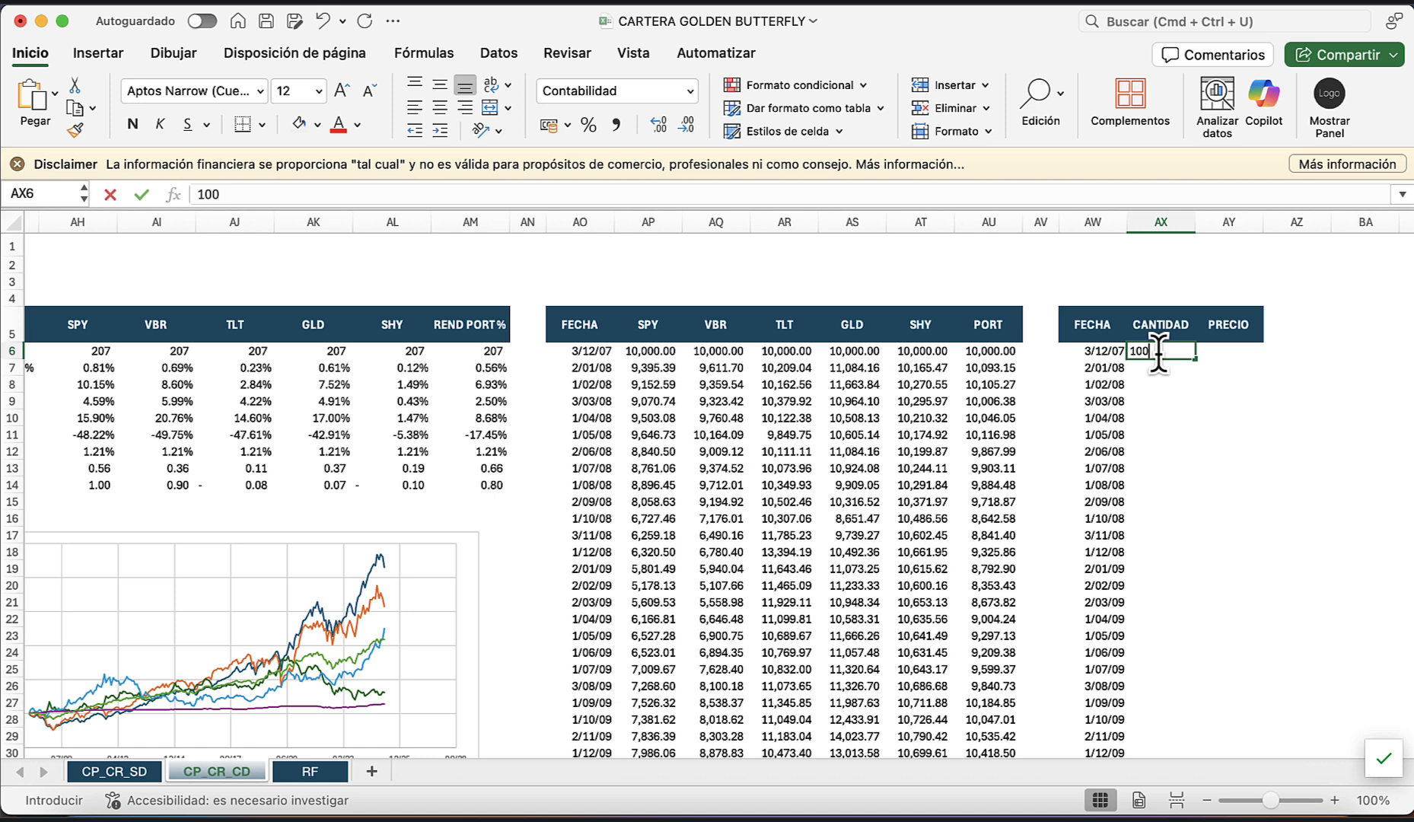
{"action": "key", "text": "Return"}
{"action": "type", "text": "100"}
{"action": "key", "text": "Return"}
{"action": "key", "text": "Up"}
{"action": "key", "text": "Up"}
{"action": "key", "text": "Up"}
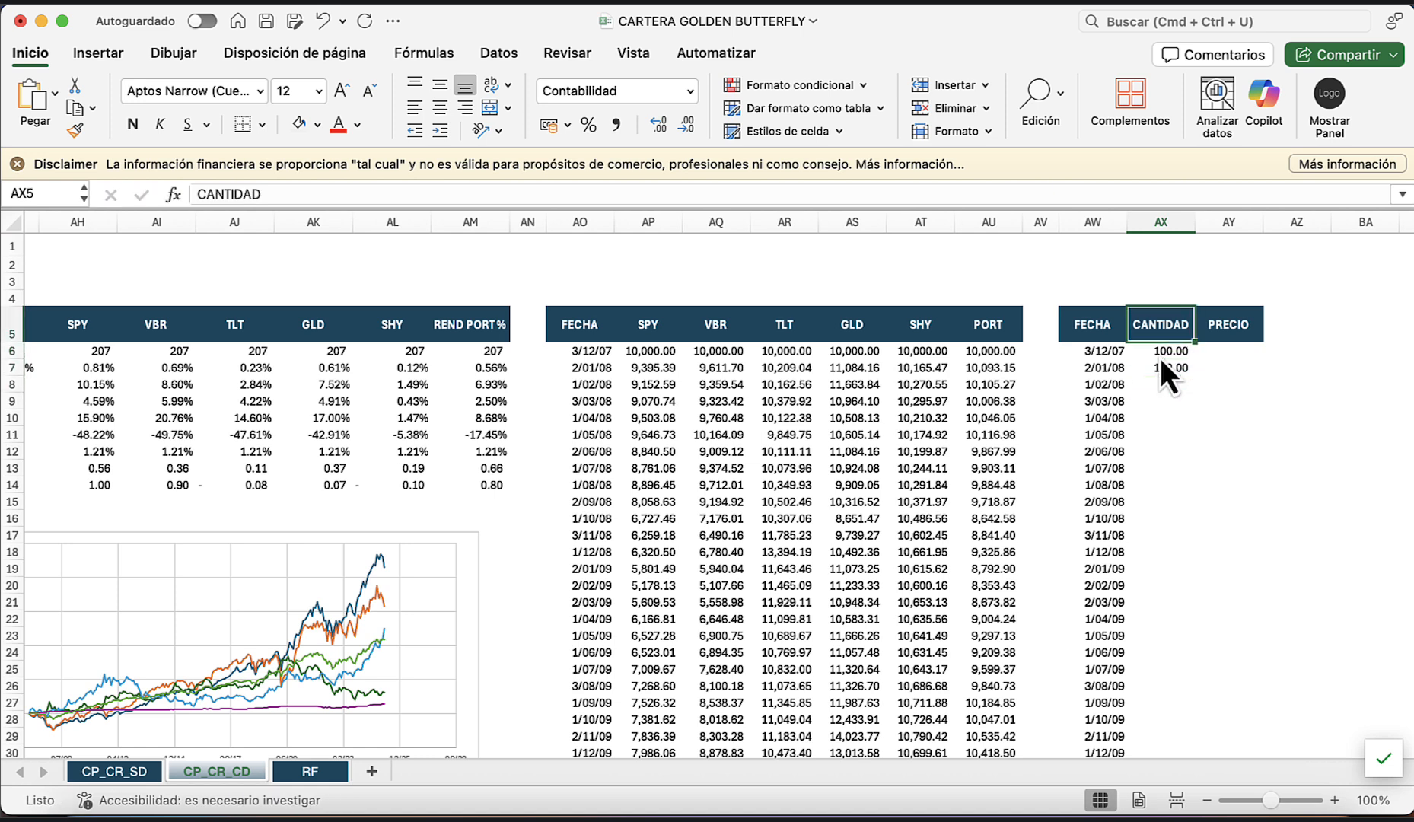
Step: Calculate the first PRECIO in AY6 as portfolio value divided by quantity with =AU6/AX6
{"action": "key", "text": "Down"}
{"action": "key", "text": "Right"}
{"action": "key", "text": "Up"}
{"action": "key", "text": "Down"}
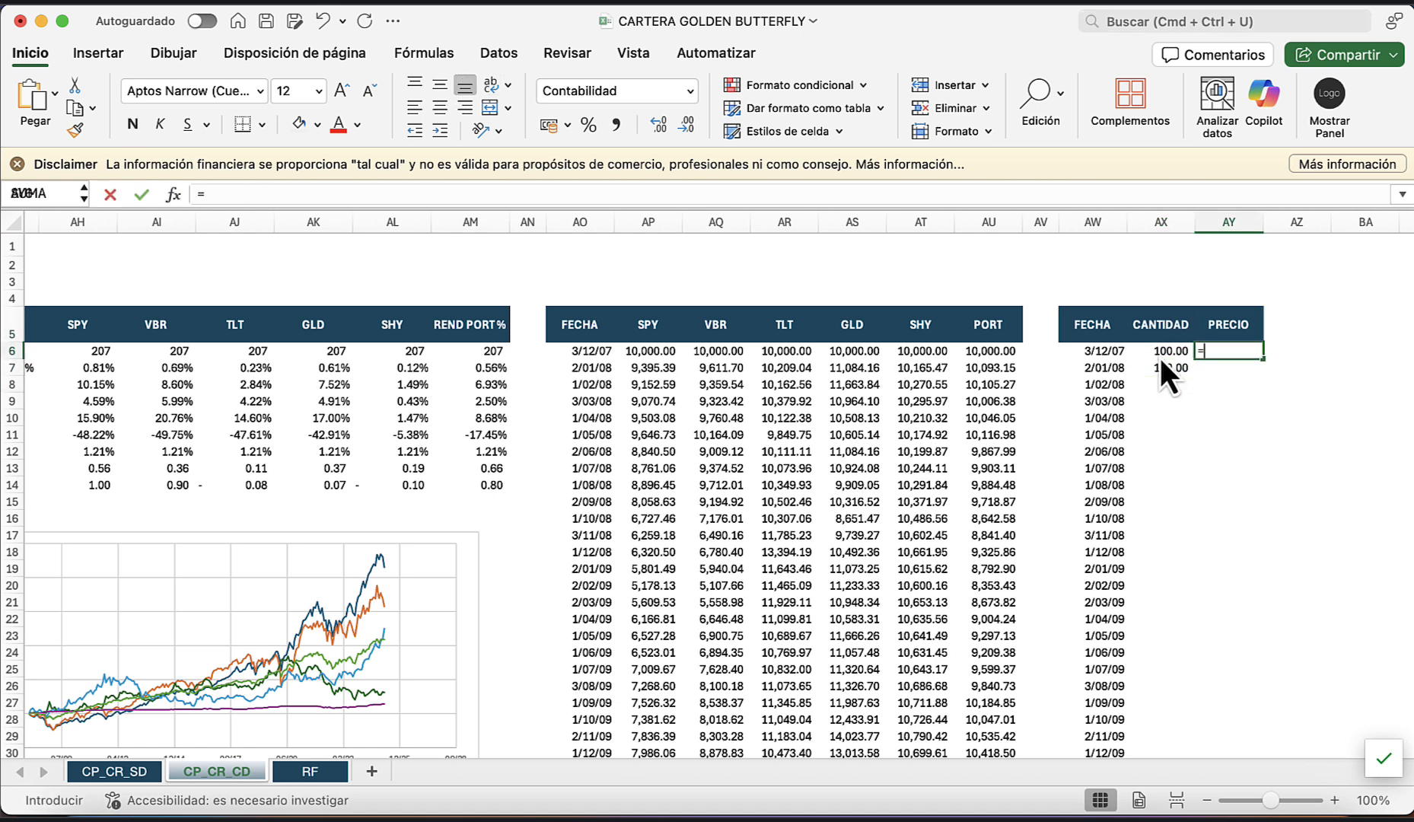
{"action": "type", "text": "="}
{"action": "key", "text": "Left"}
{"action": "key", "text": "Left"}
{"action": "key", "text": "Left"}
{"action": "key", "text": "Left"}
{"action": "type", "text": "/"}
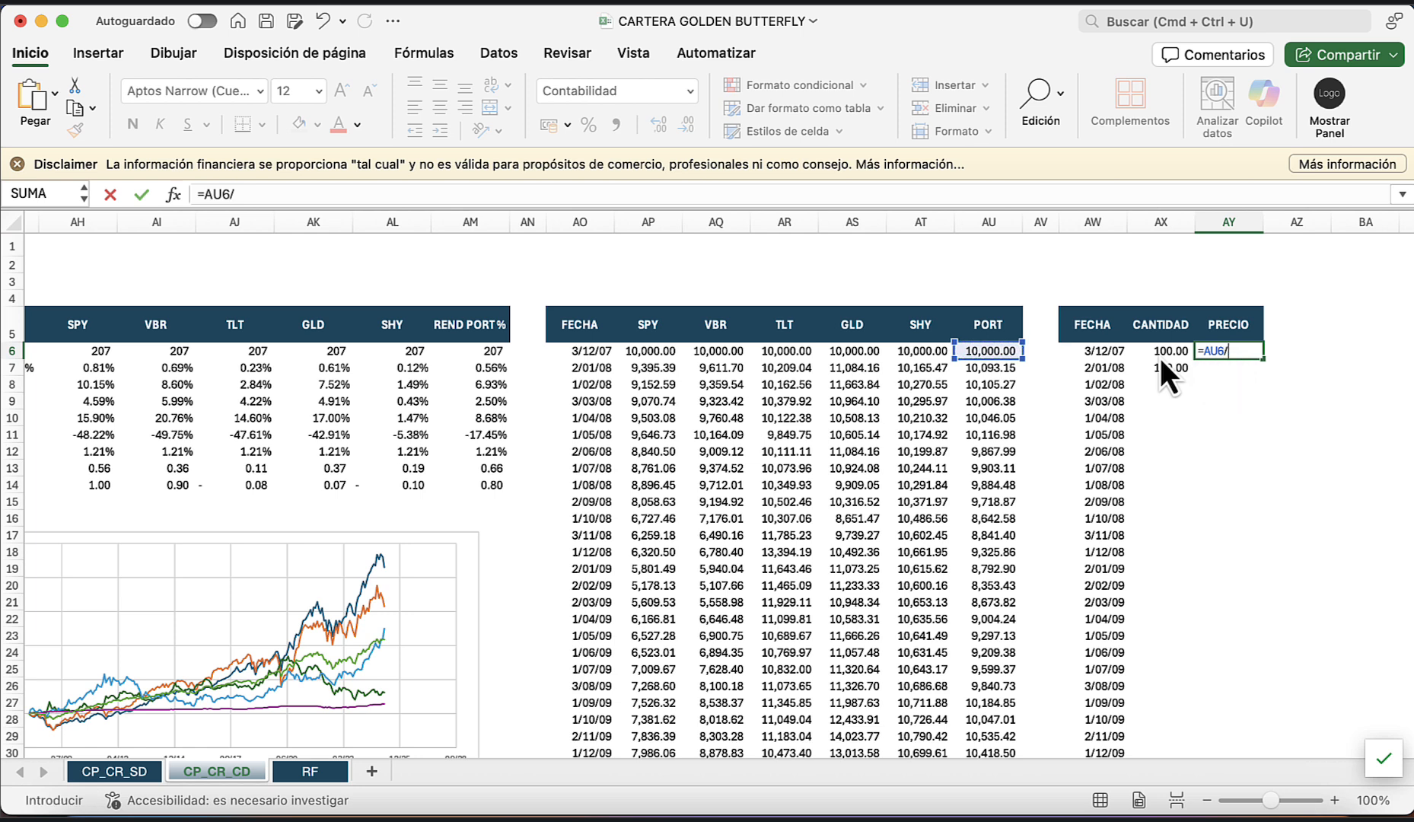
{"action": "key", "text": "Left"}
{"action": "key", "text": "Left"}
{"action": "key", "text": "Right"}
{"action": "key", "text": "ctrl+Return"}
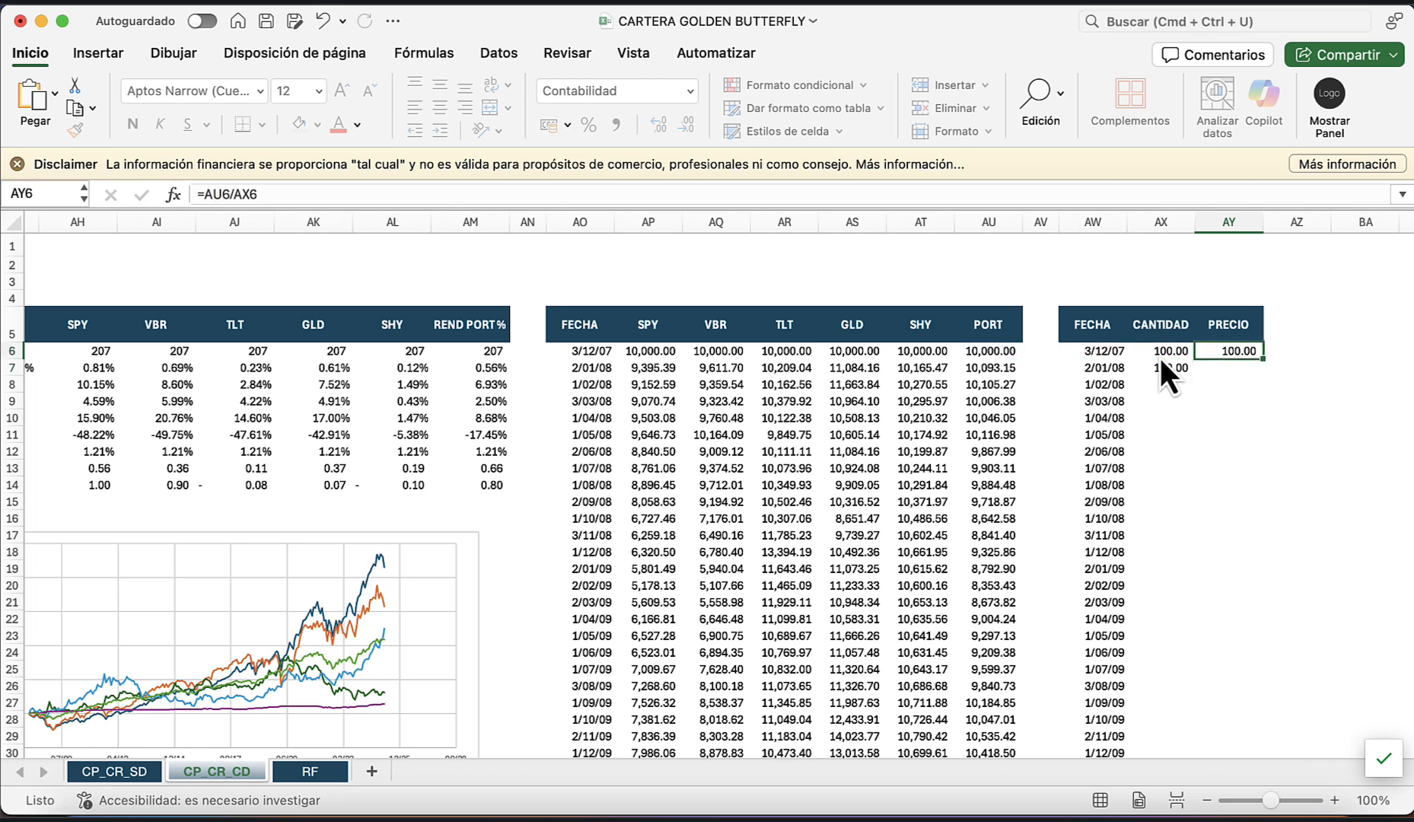
Step: Fill the CANTIDAD value of 100 from AX6:AX7 down the whole column
{"action": "scroll", "coordinate": [1161, 358], "scroll_direction": "right", "scroll_amount": 2}
{"action": "left_click_drag", "start_coordinate": [1090, 352], "coordinate": [1090, 367]}
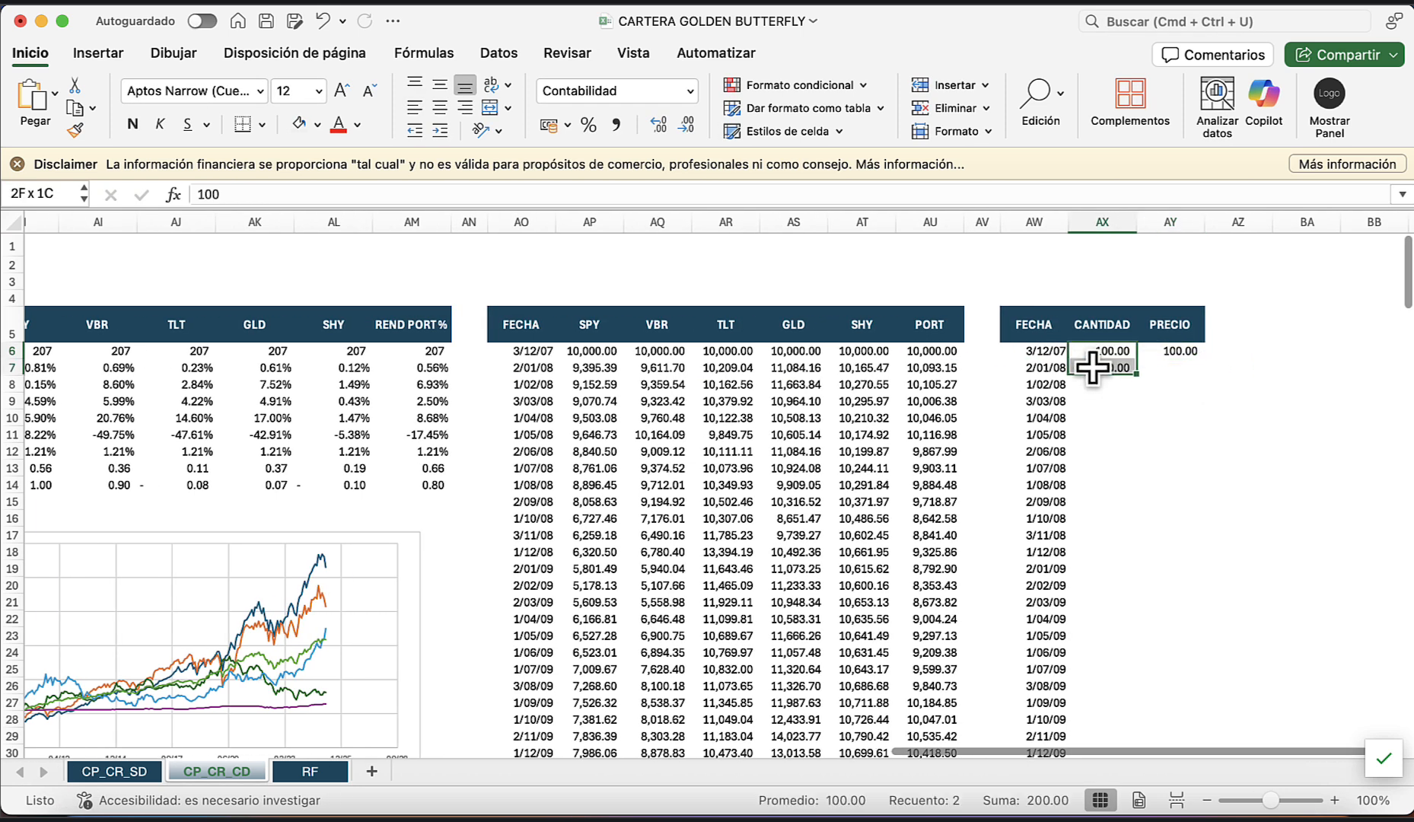
{"action": "double_click", "coordinate": [1137, 376]}
Step: Fill the PRECIO formula from AY6 down to the last date
{"action": "left_click", "coordinate": [1179, 355]}
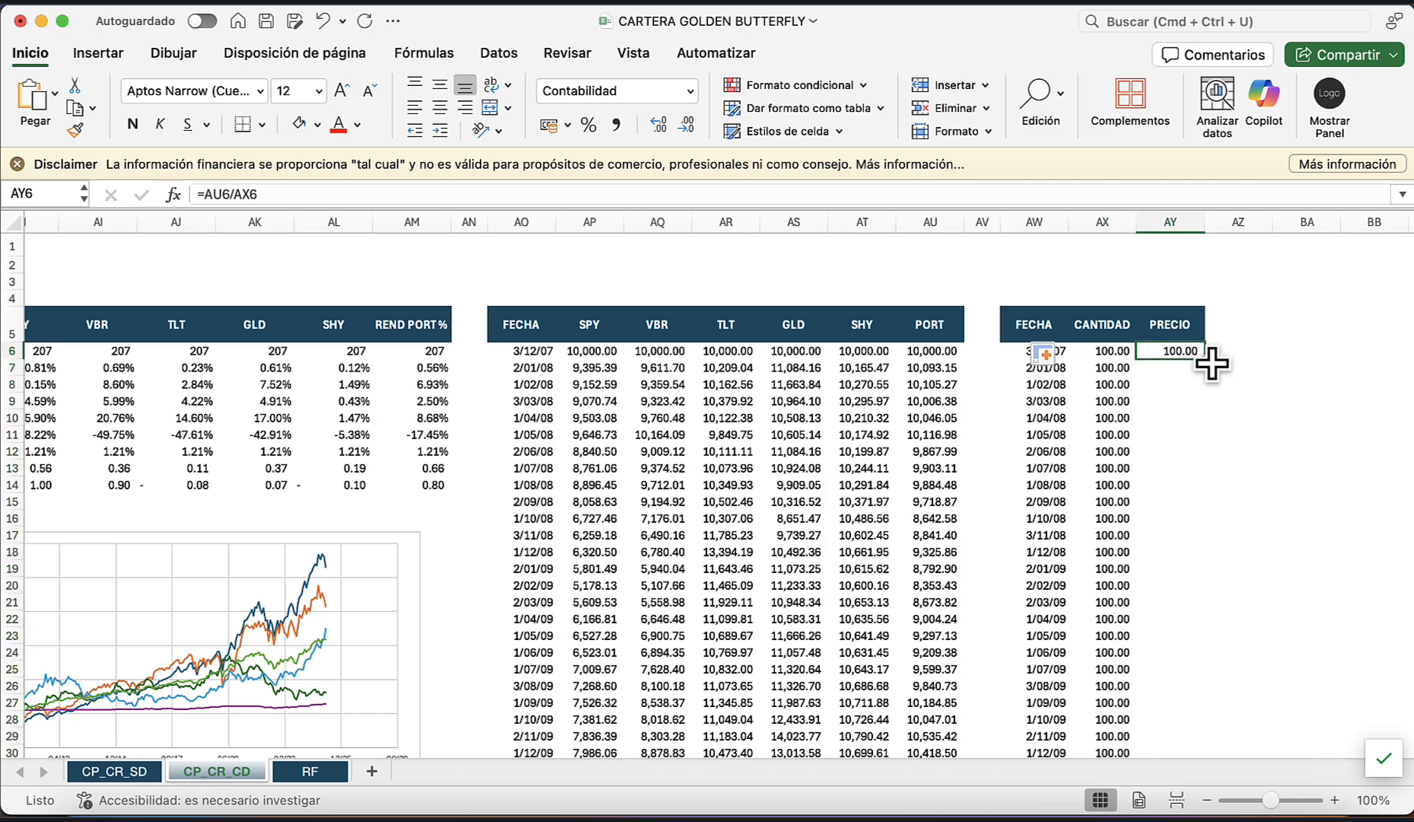
{"action": "double_click", "coordinate": [1206, 362]}
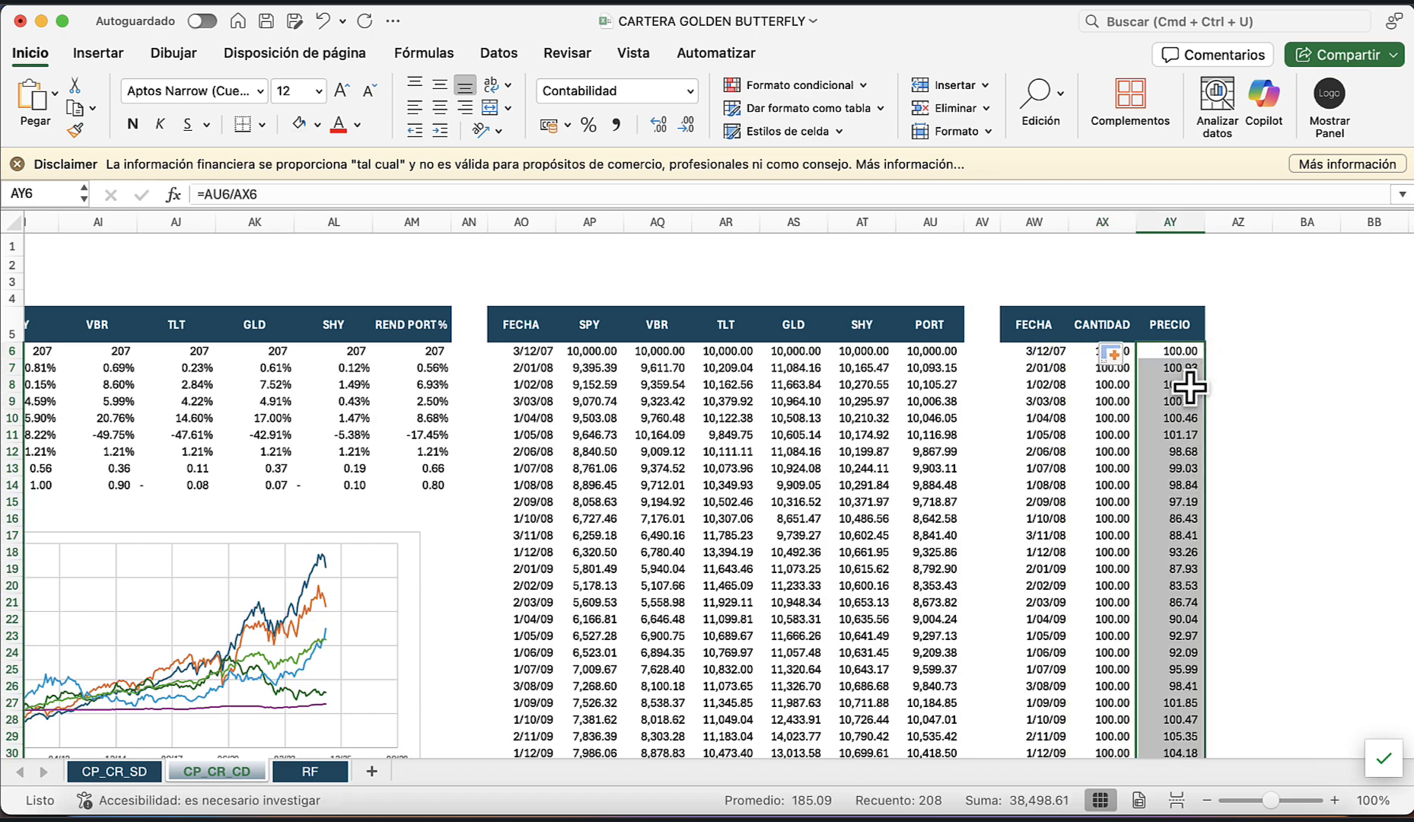
{"action": "scroll", "coordinate": [1179, 510], "scroll_direction": "down", "scroll_amount": 7}
{"action": "scroll", "coordinate": [1179, 516], "scroll_direction": "up", "scroll_amount": 7}
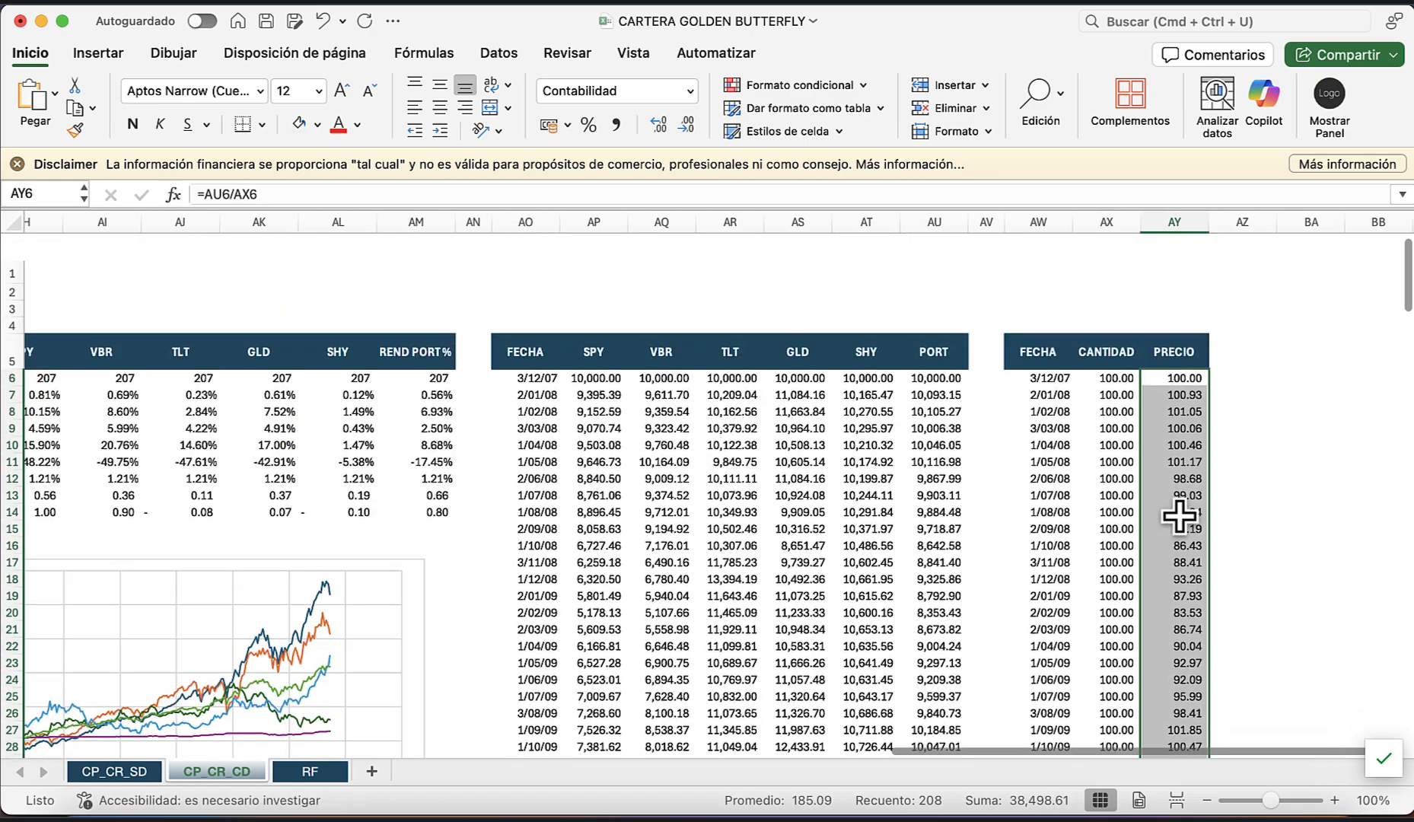
Step: Check the start date in the ANALISIS COMPARATIVO CARTERAS workbook and return to the CARTERA GOLDEN BUTTERFLY workbook
{"action": "left_click", "coordinate": [1033, 354]}
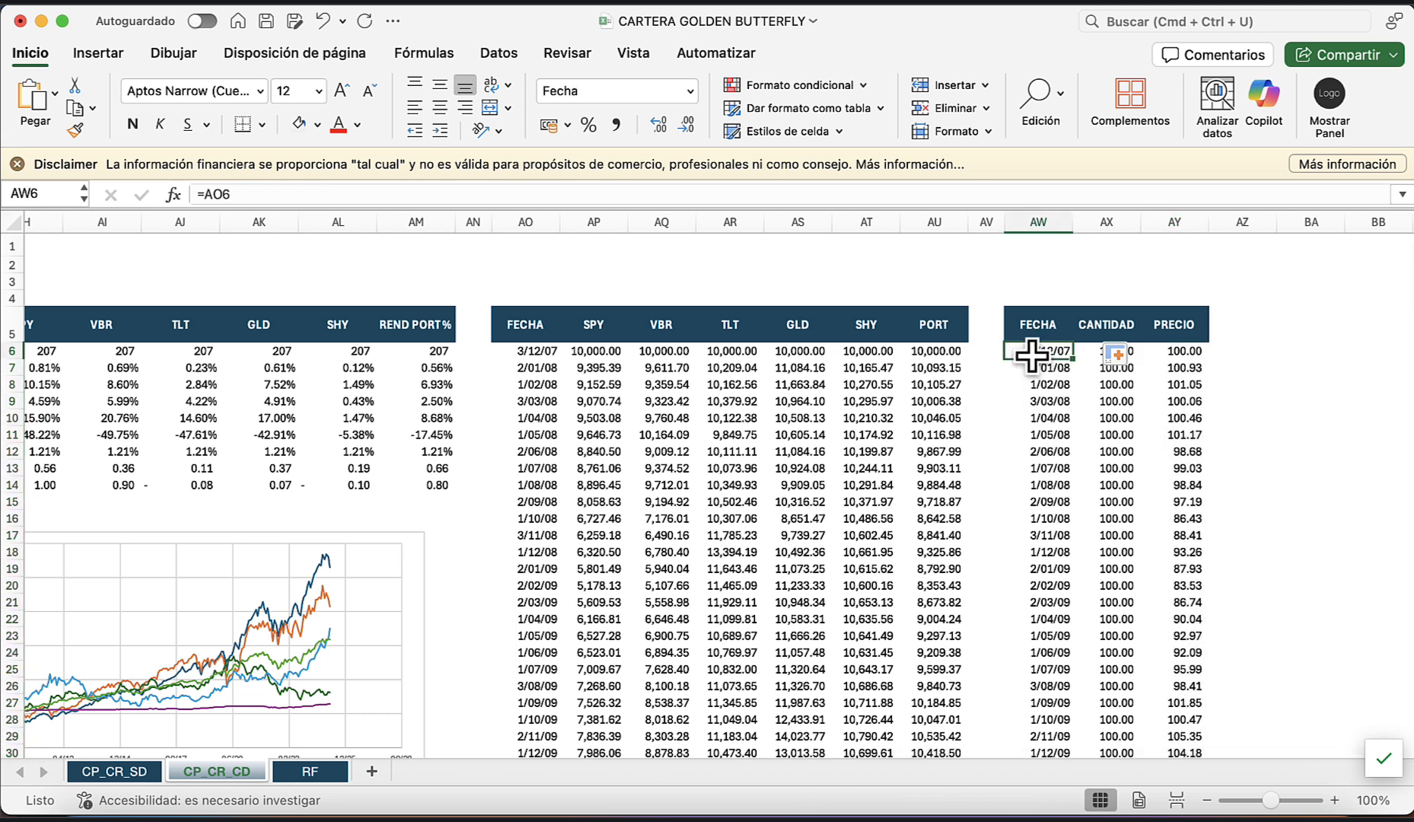
{"action": "key", "text": "super+grave"}
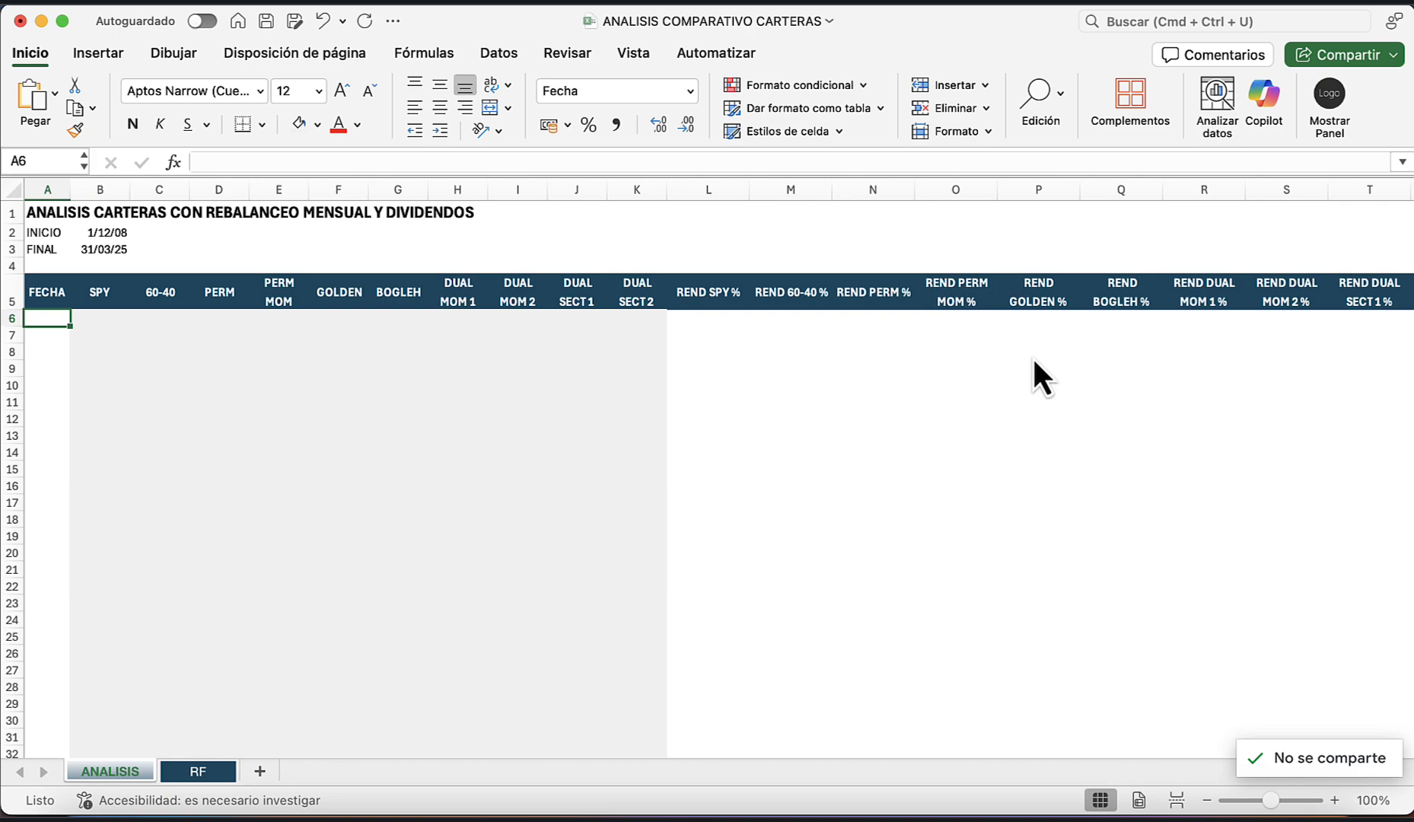
{"action": "key", "text": "super+grave"}
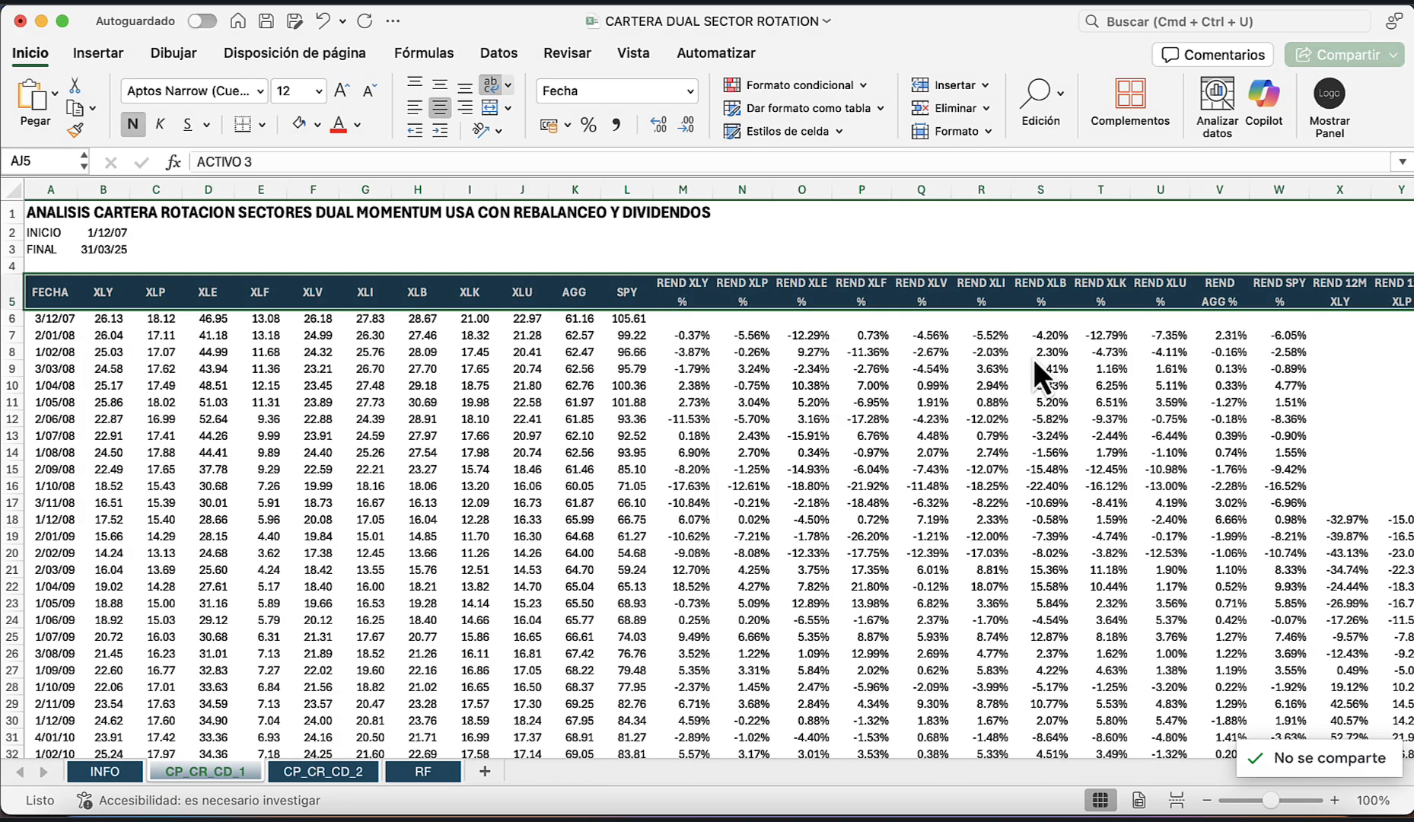
{"action": "key", "text": "super+grave"}
{"action": "key", "text": "super+grave"}
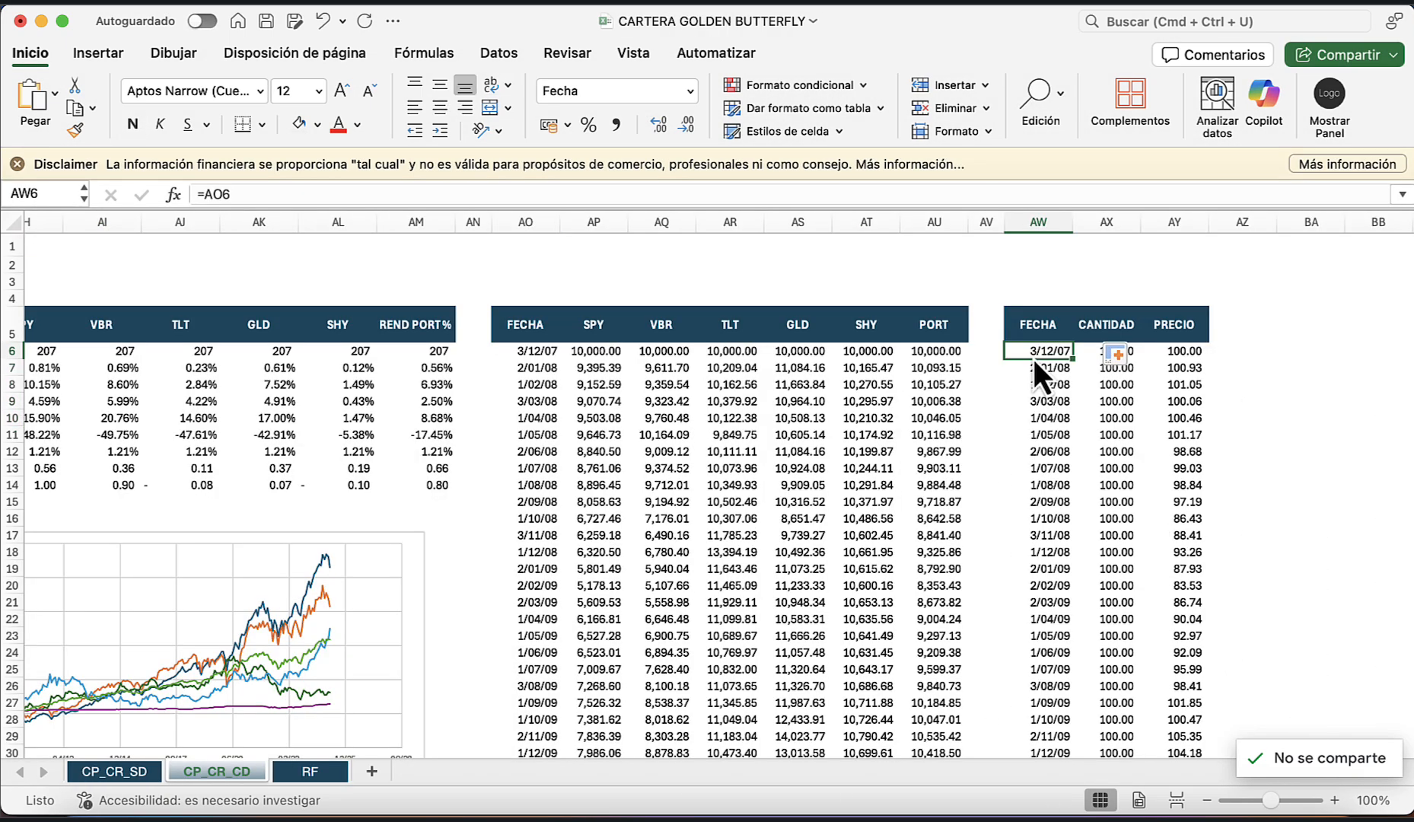
Step: Copy the Golden Butterfly FECHA values from 1/12/08 in AW18 down to the last date
{"action": "key", "text": "Down"}
{"action": "key", "text": "Down"}
{"action": "key", "text": "Down"}
{"action": "key", "text": "Down"}
{"action": "key", "text": "Down"}
{"action": "key", "text": "Down"}
{"action": "key", "text": "Down"}
{"action": "key", "text": "Down"}
{"action": "key", "text": "Down"}
{"action": "key", "text": "Down"}
{"action": "key", "text": "Down"}
{"action": "key", "text": "Down"}
{"action": "key", "text": "Down"}
{"action": "key", "text": "Down"}
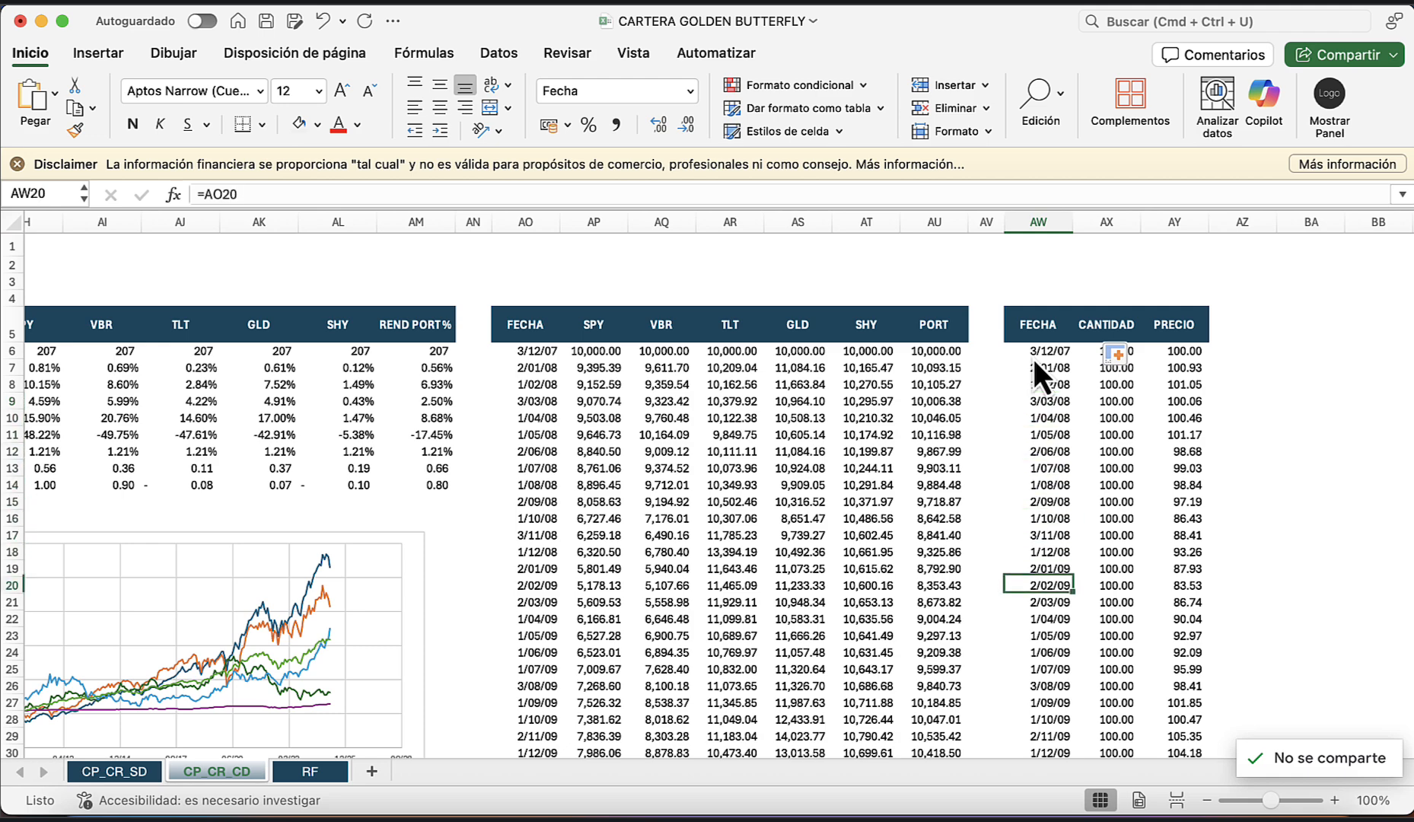
{"action": "key", "text": "Down"}
{"action": "key", "text": "Down"}
{"action": "key", "text": "Up"}
{"action": "key", "text": "Up"}
{"action": "key", "text": "Up"}
{"action": "key", "text": "Up"}
{"action": "key", "text": "Down"}
{"action": "key", "text": "Down"}
{"action": "key", "text": "Up"}
{"action": "key", "text": "Up"}
{"action": "key", "text": "Up"}
{"action": "key", "text": "Down"}
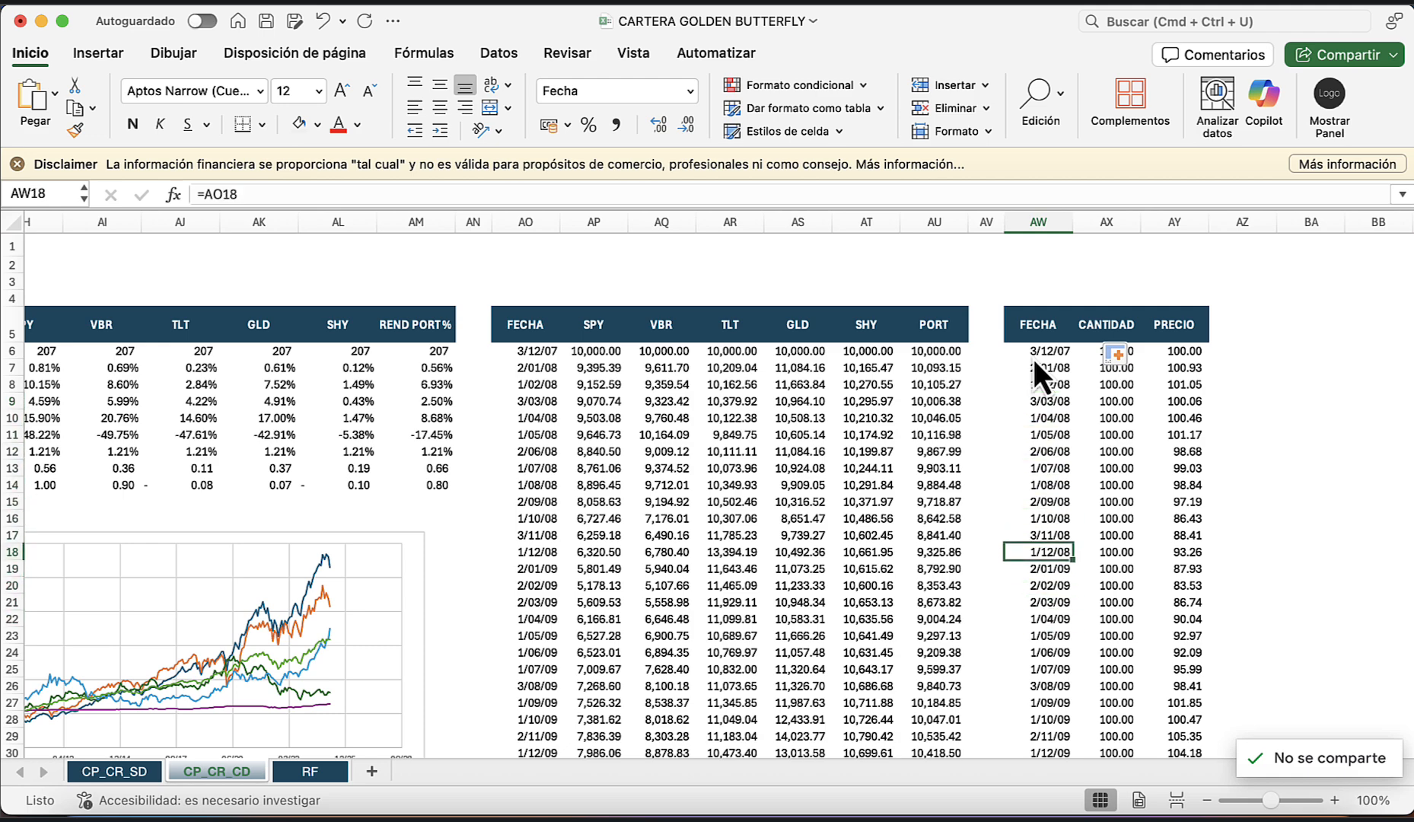
{"action": "key", "text": "super+shift+Down"}
{"action": "key", "text": "super+c"}
Step: Switch to the ANALISIS COMPARATIVO CARTERAS workbook and paste the dates as values into the FECHA column from A6
{"action": "key", "text": "super+grave"}
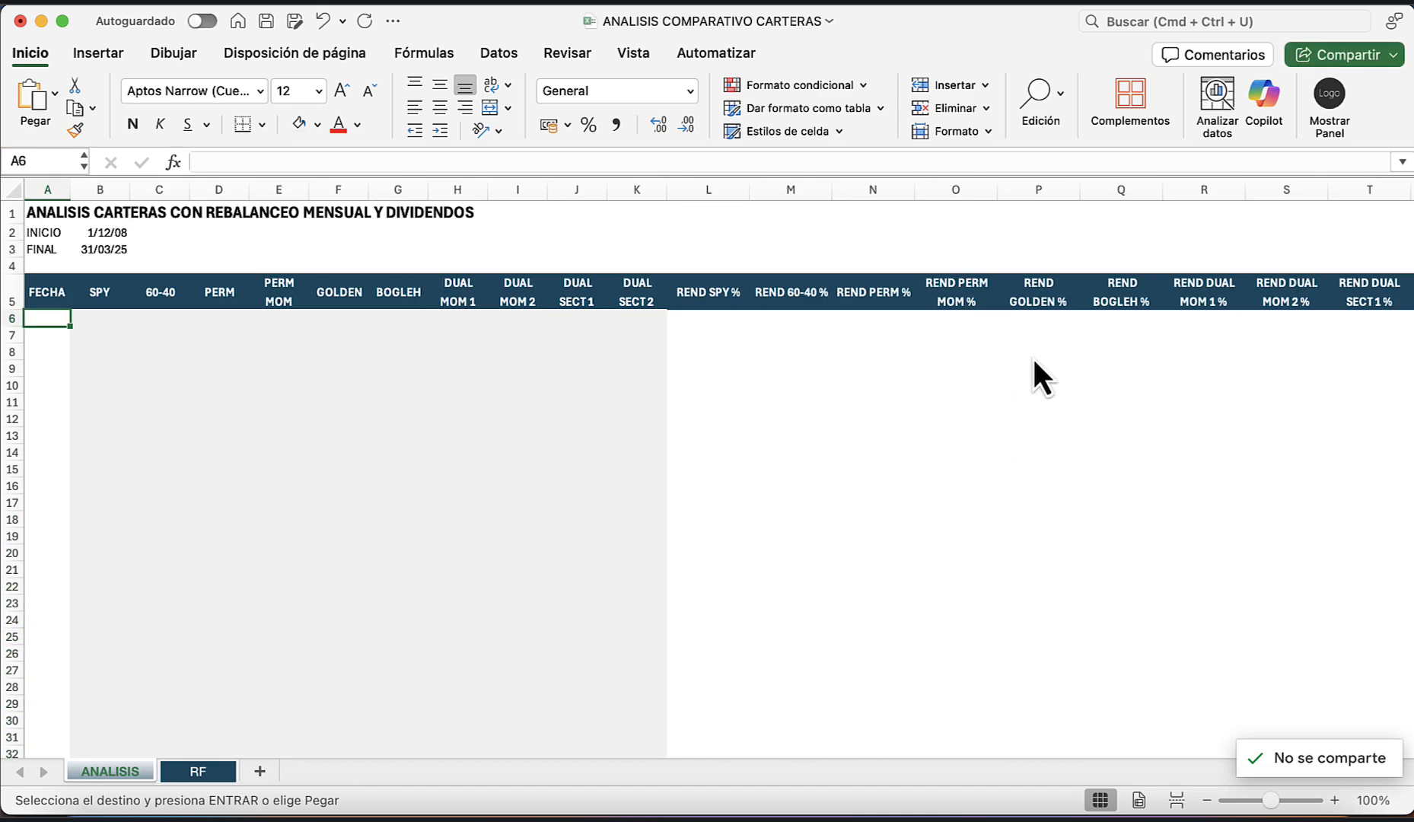
{"action": "right_click", "coordinate": [50, 320]}
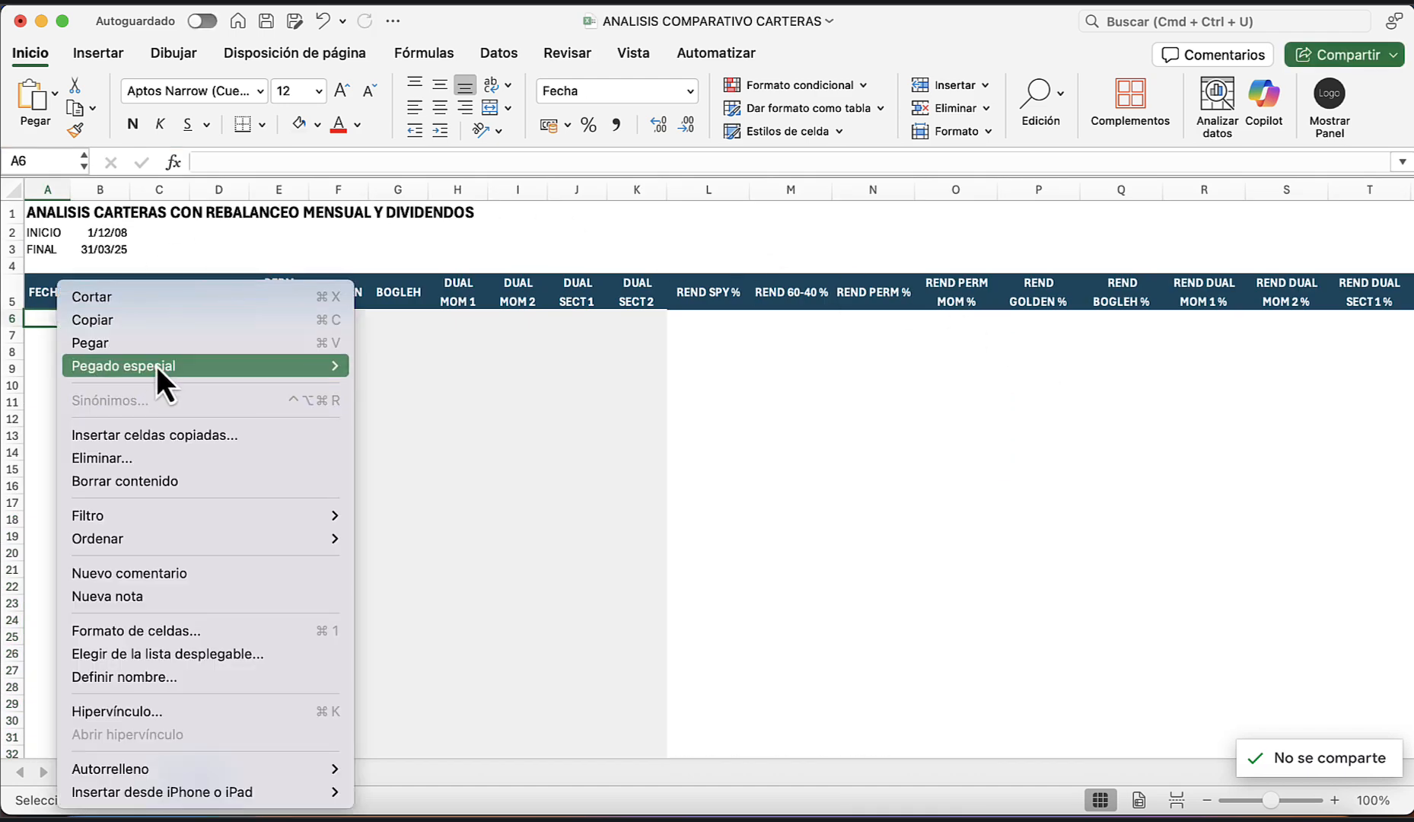
{"action": "mouse_move", "coordinate": [122, 366]}
{"action": "left_click", "coordinate": [491, 550]}
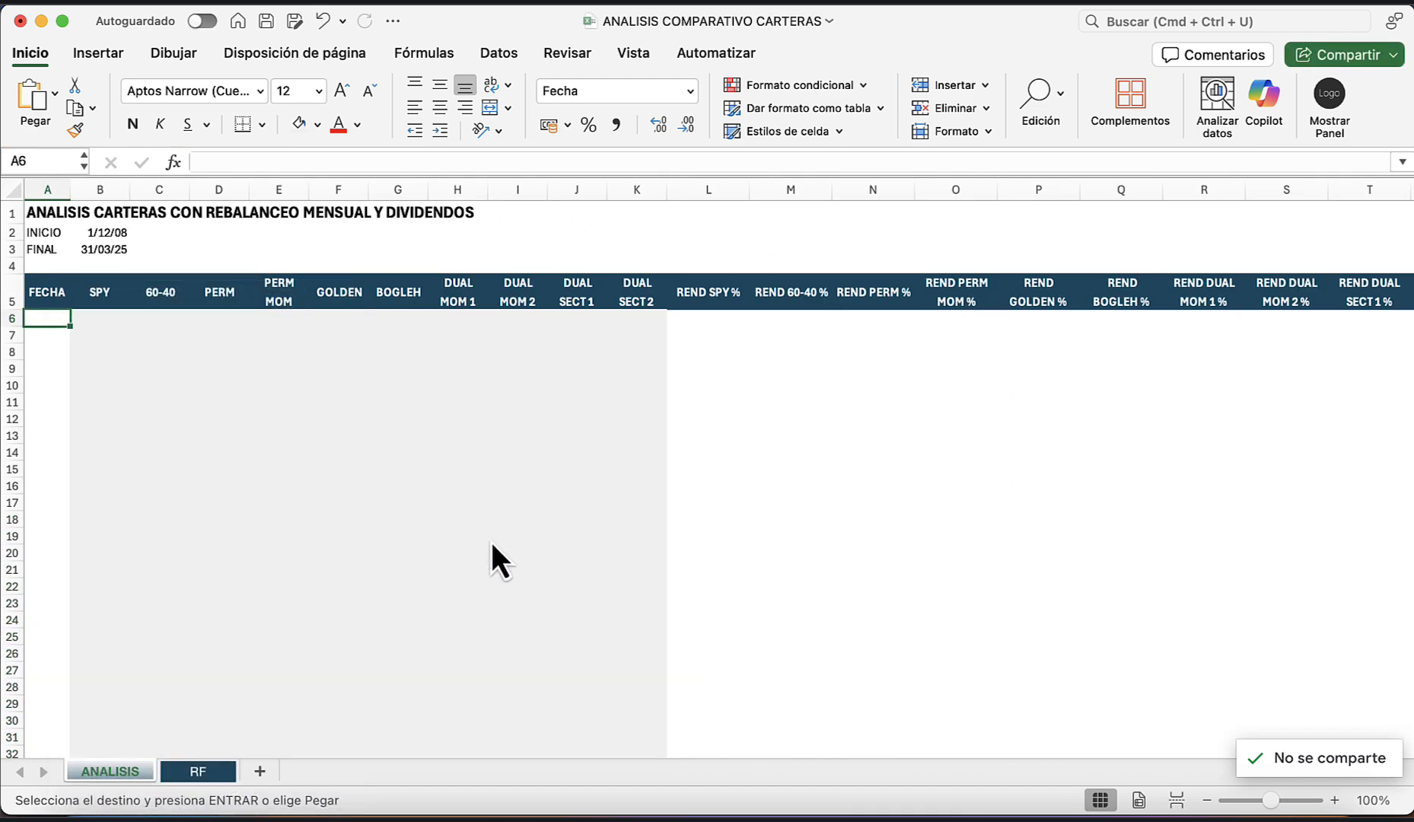
Step: Return to CARTERA GOLDEN BUTTERFLY and copy the PRECIO values from AY18 down to the last row
{"action": "key", "text": "super+grave"}
{"action": "key", "text": "super+grave"}
{"action": "key", "text": "super+grave"}
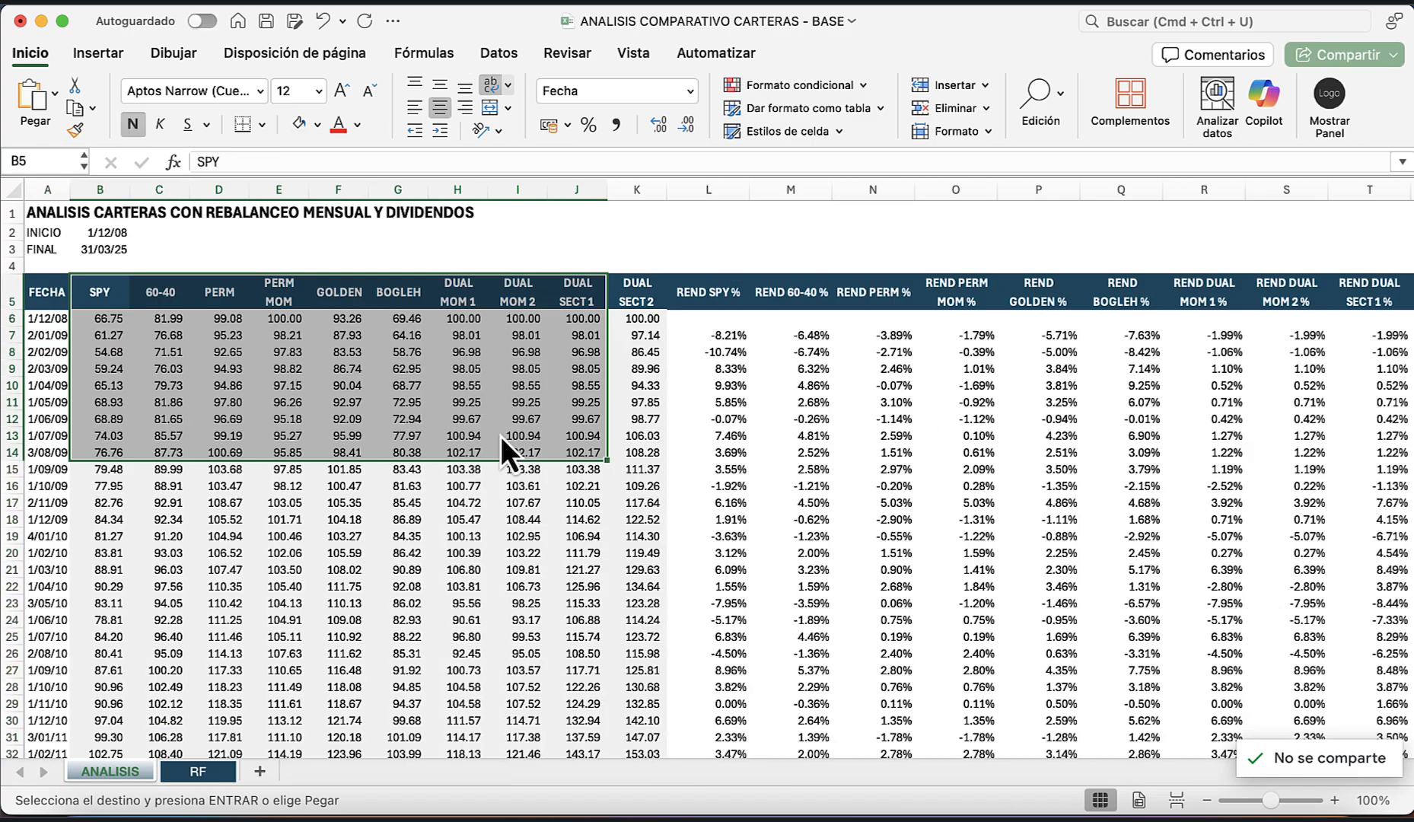
{"action": "key", "text": "Right"}
{"action": "key", "text": "Right"}
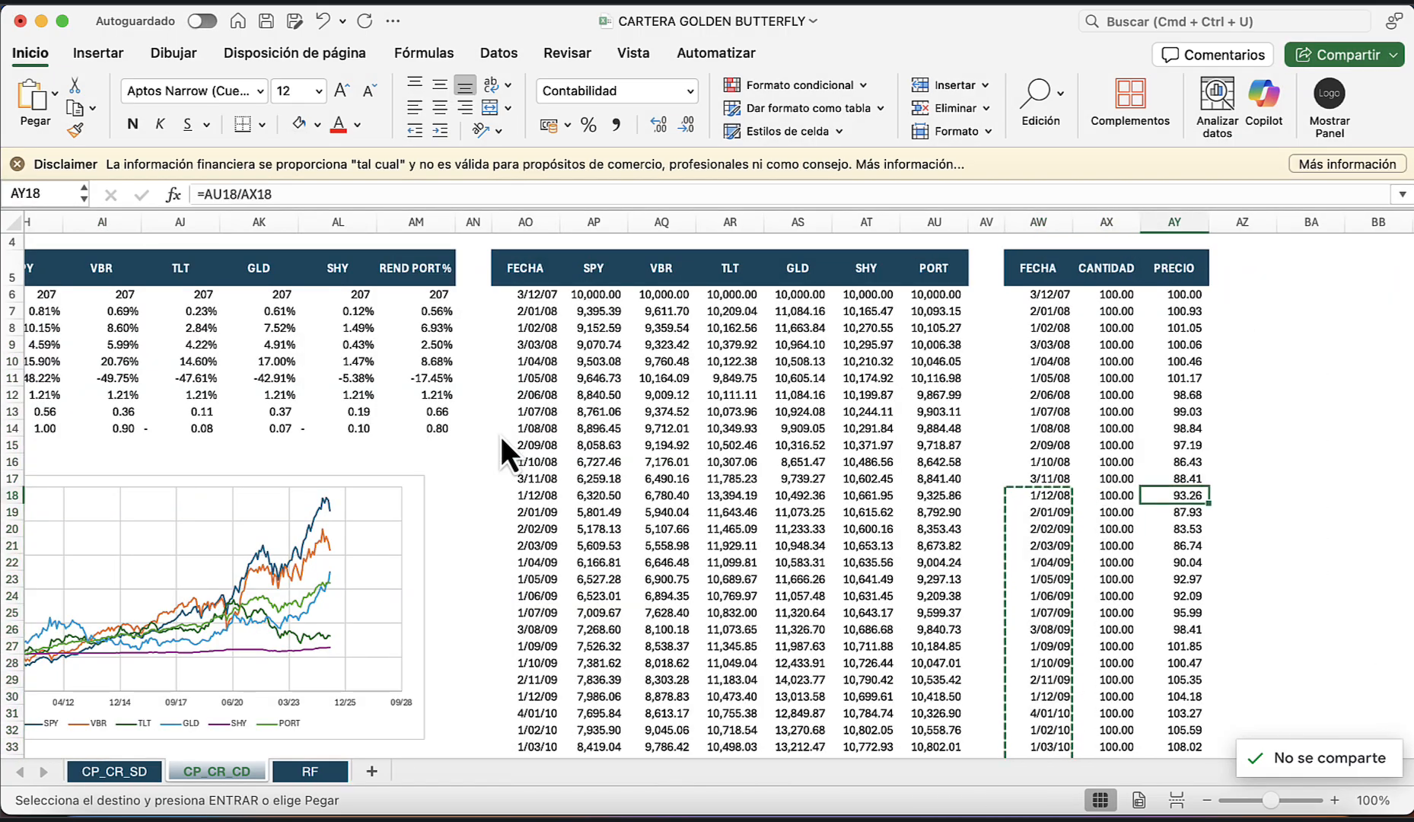
{"action": "key", "text": "super+shift+Down"}
{"action": "key", "text": "super+c"}
Step: Paste the prices as values into the GOLDEN column from F6 in ANALISIS COMPARATIVO CARTERAS
{"action": "key", "text": "super+grave"}
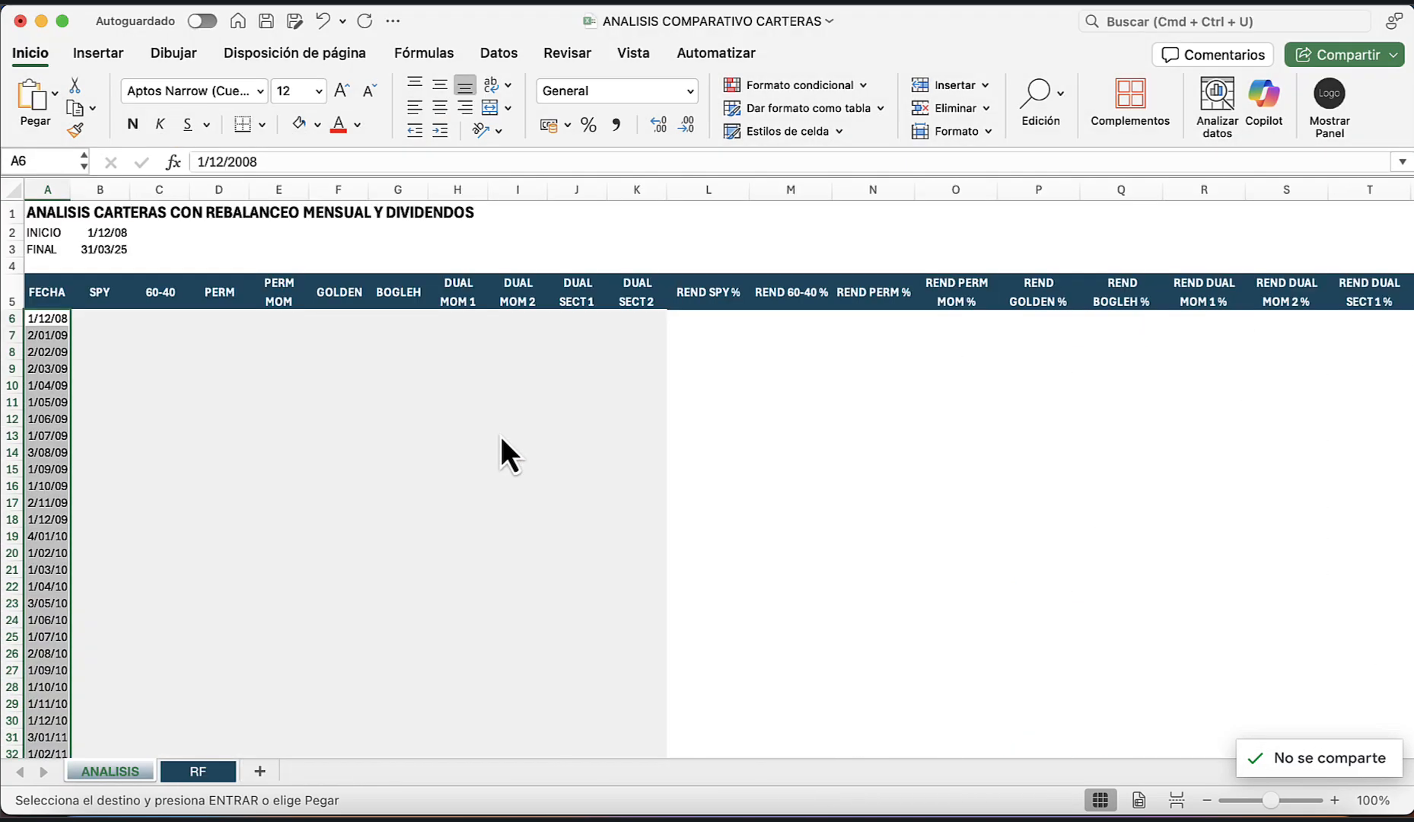
{"action": "scroll", "coordinate": [287, 364], "scroll_direction": "up", "scroll_amount": 1}
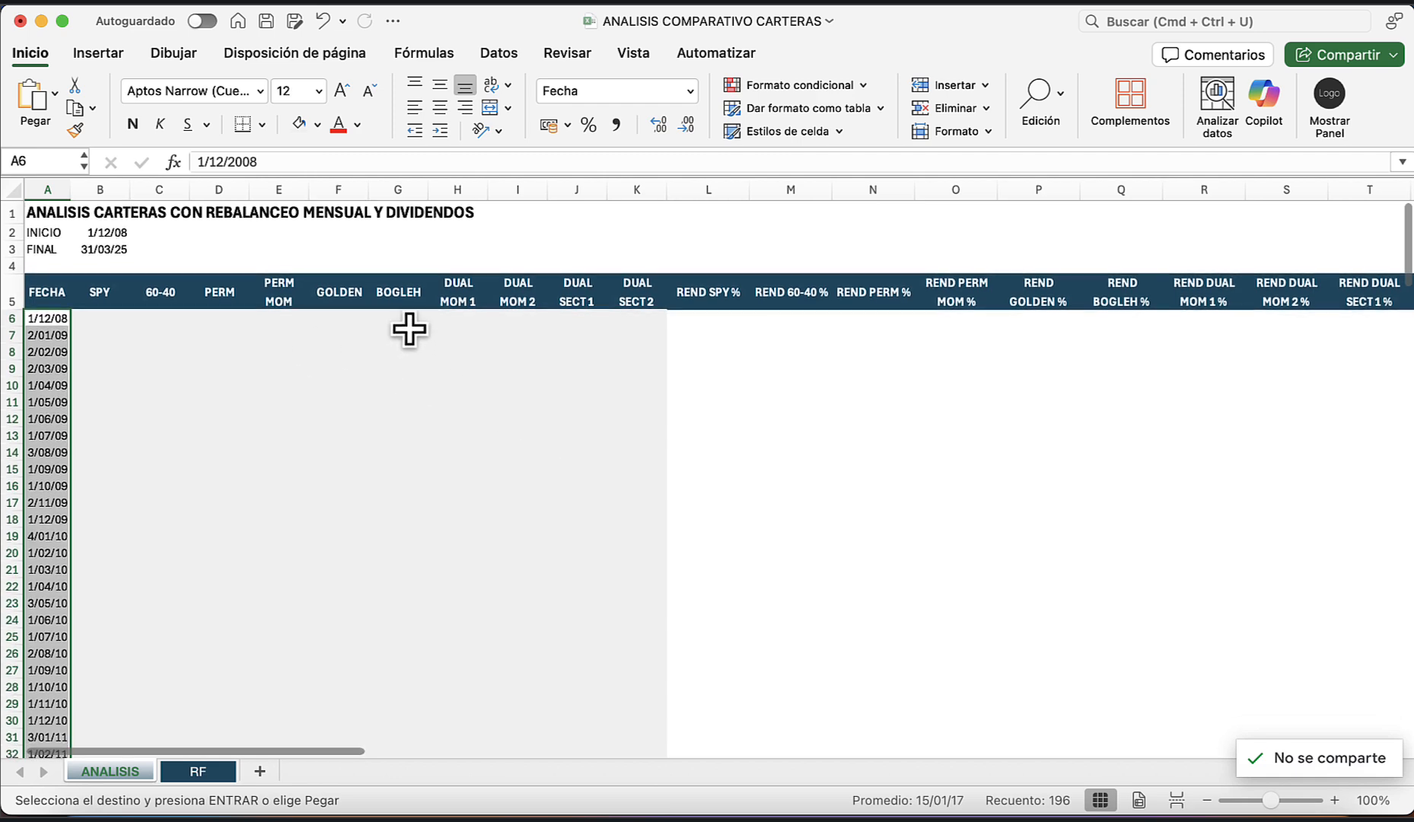
{"action": "left_click", "coordinate": [355, 319]}
{"action": "right_click", "coordinate": [356, 319]}
{"action": "mouse_move", "coordinate": [470, 366]}
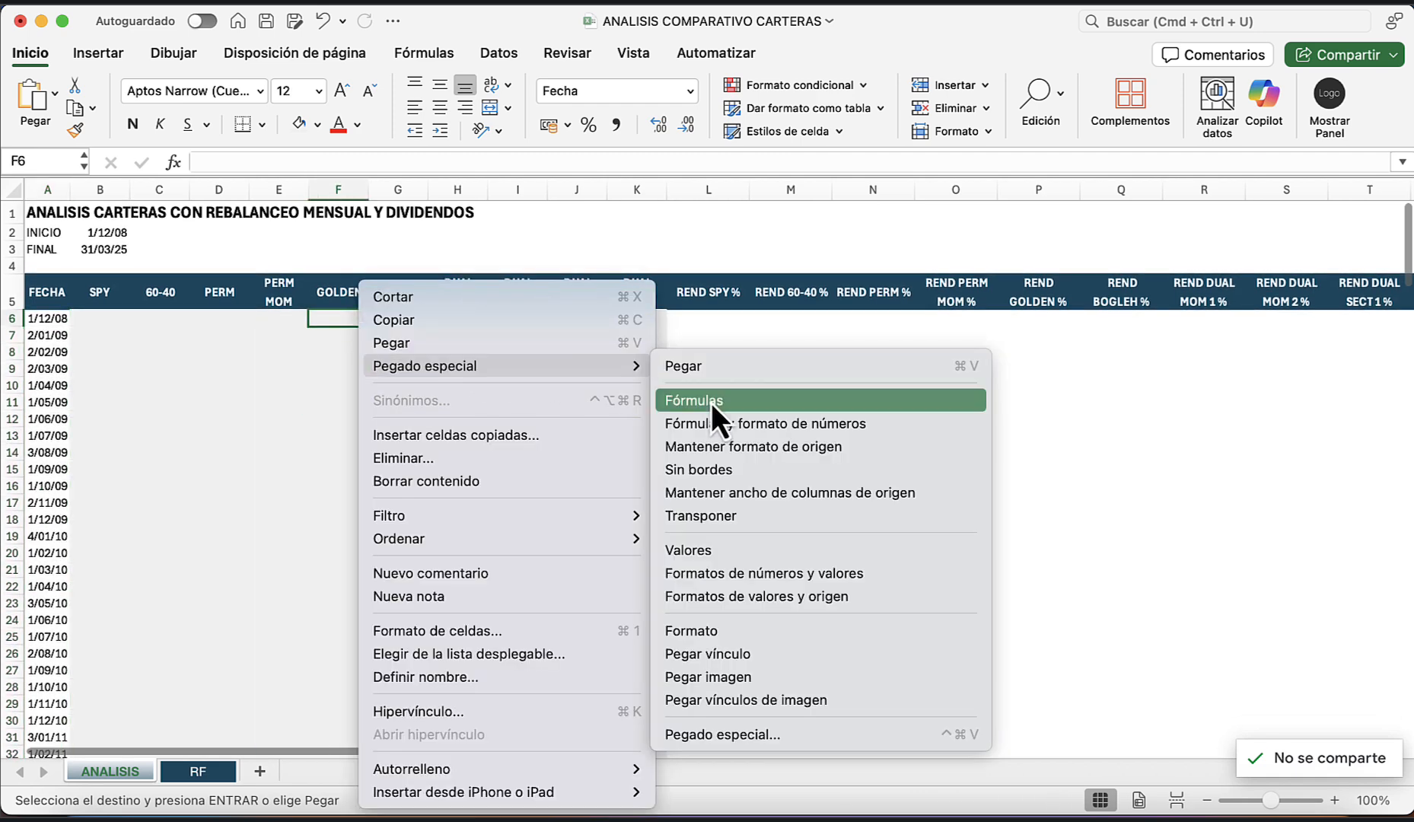
{"action": "left_click", "coordinate": [744, 547]}
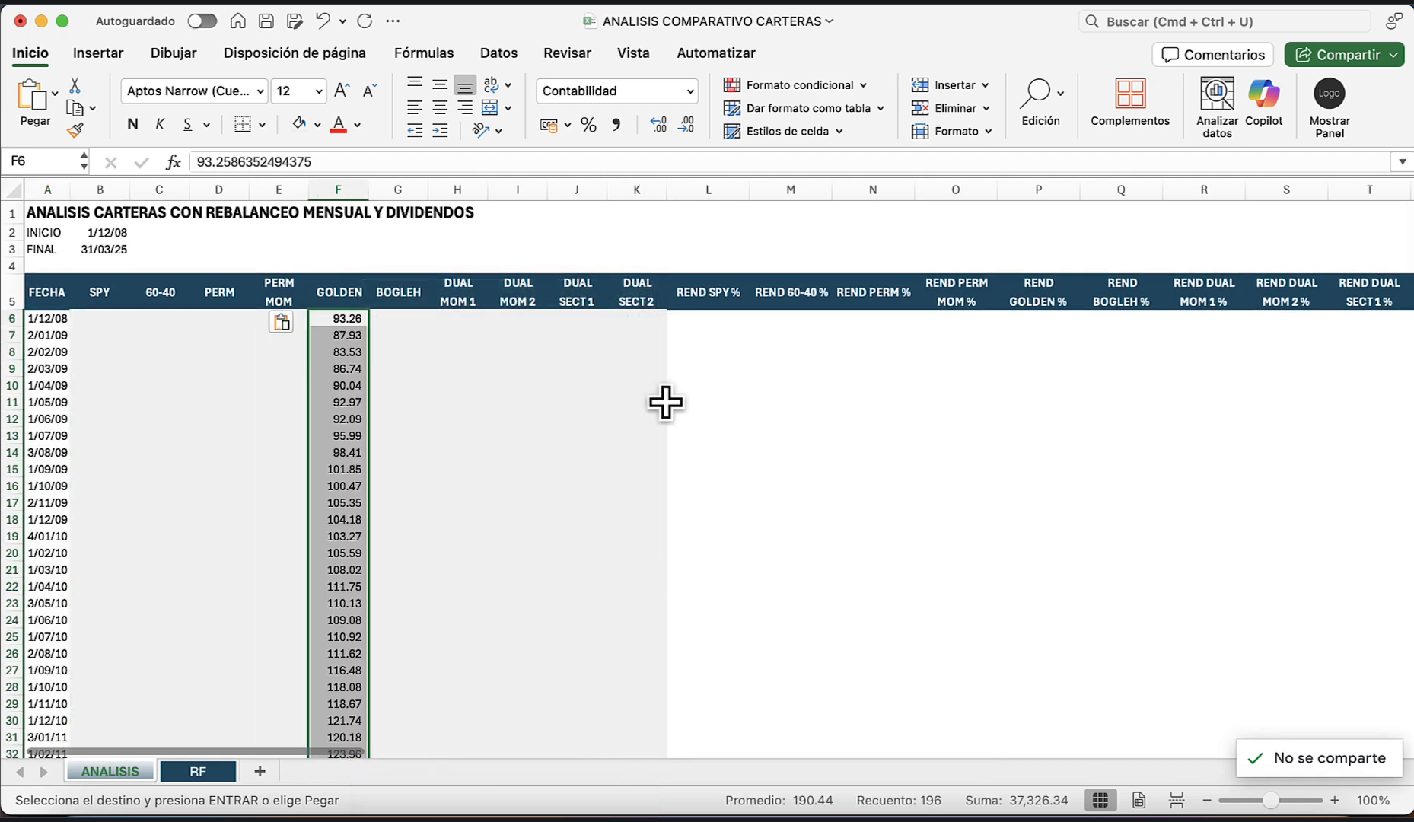
Step: Switch to the CARTERA DUAL SECTOR ROTATION workbook and go to BC6, the first FECHA cell of the empty price table
{"action": "key", "text": "super+grave"}
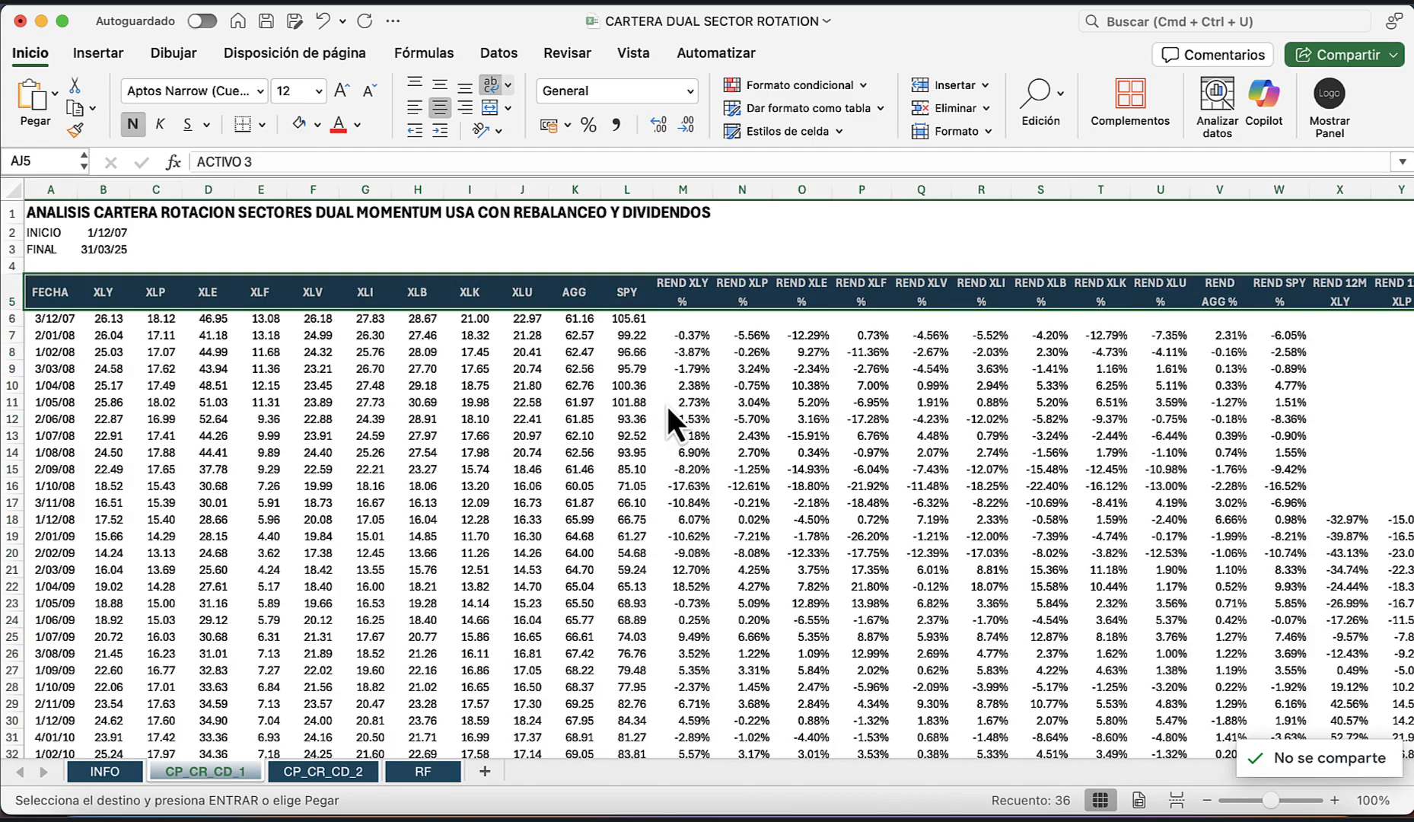
{"action": "key", "text": "Right"}
{"action": "key", "text": "Right"}
{"action": "key", "text": "Right"}
{"action": "key", "text": "Right"}
{"action": "key", "text": "Right"}
{"action": "key", "text": "Right"}
{"action": "key", "text": "Right"}
{"action": "key", "text": "Right"}
{"action": "key", "text": "Right"}
{"action": "key", "text": "Right"}
{"action": "key", "text": "Right"}
{"action": "key", "text": "Right"}
{"action": "key", "text": "Right"}
{"action": "key", "text": "Right"}
{"action": "key", "text": "Right"}
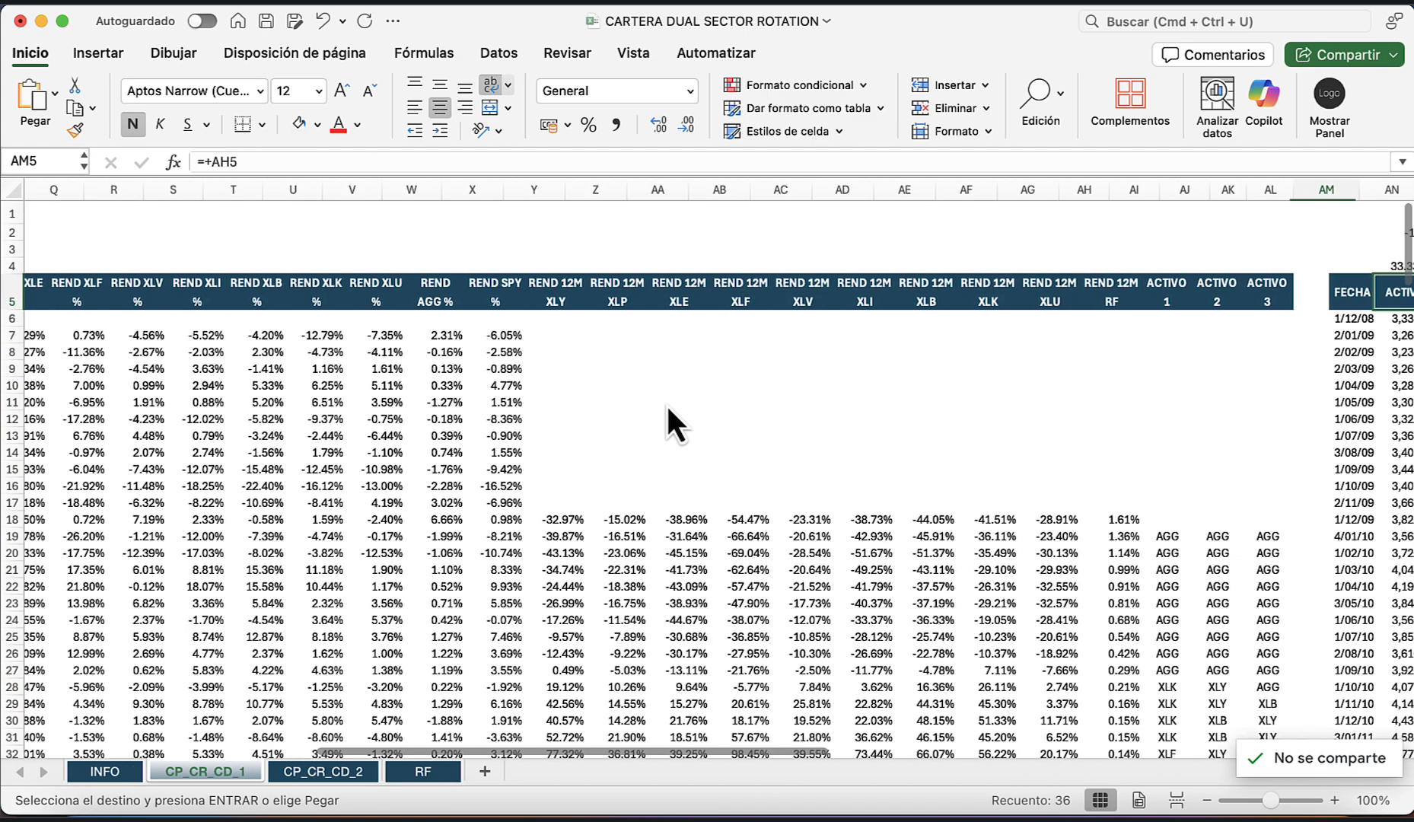
{"action": "key", "text": "Right"}
{"action": "key", "text": "Right"}
{"action": "key", "text": "Right"}
{"action": "key", "text": "Right"}
{"action": "key", "text": "Right"}
{"action": "key", "text": "Right"}
{"action": "key", "text": "Right"}
{"action": "key", "text": "Right"}
{"action": "key", "text": "Right"}
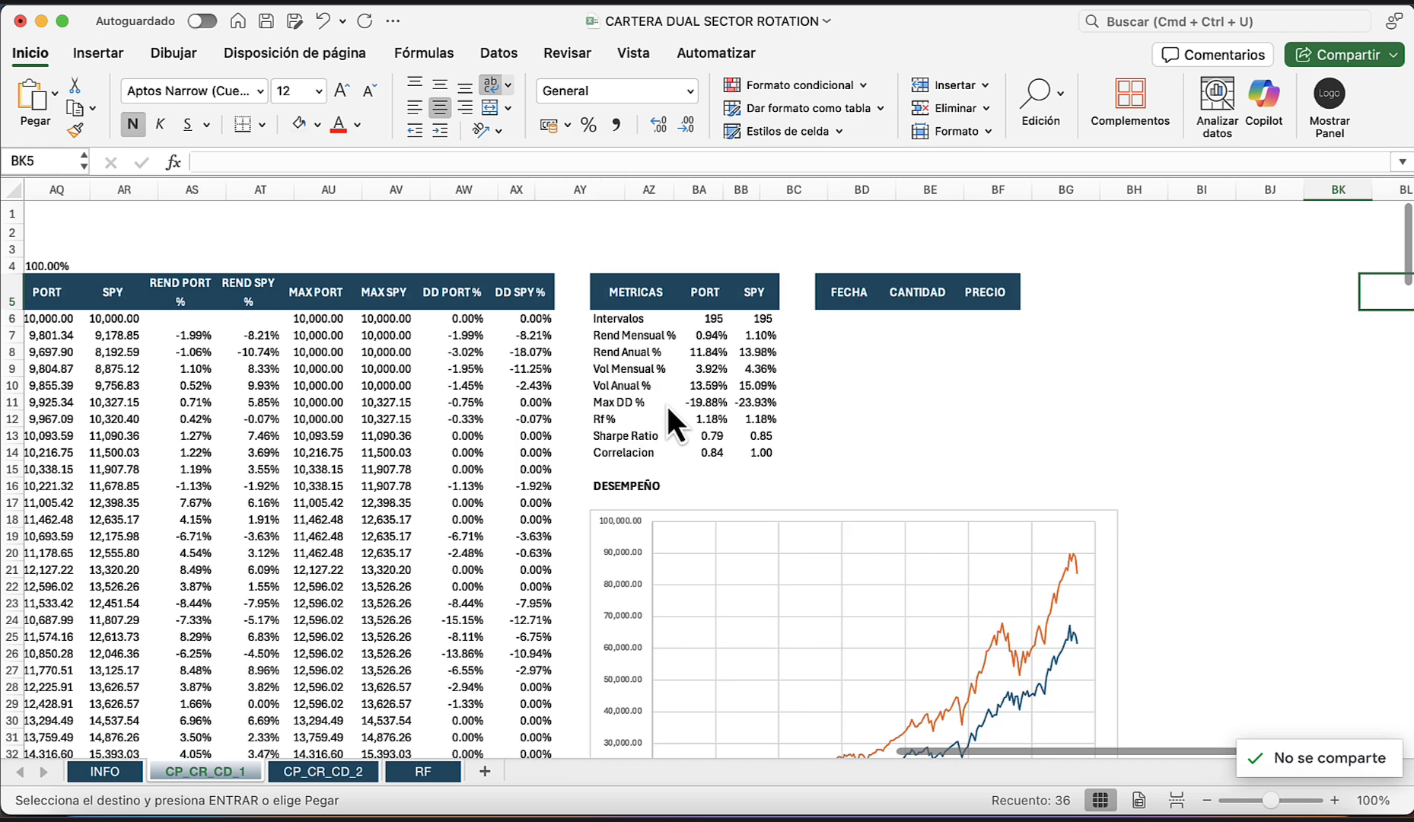
{"action": "key", "text": "Left"}
{"action": "key", "text": "Left"}
{"action": "key", "text": "Left"}
{"action": "key", "text": "Left"}
{"action": "key", "text": "Left"}
{"action": "key", "text": "Down"}
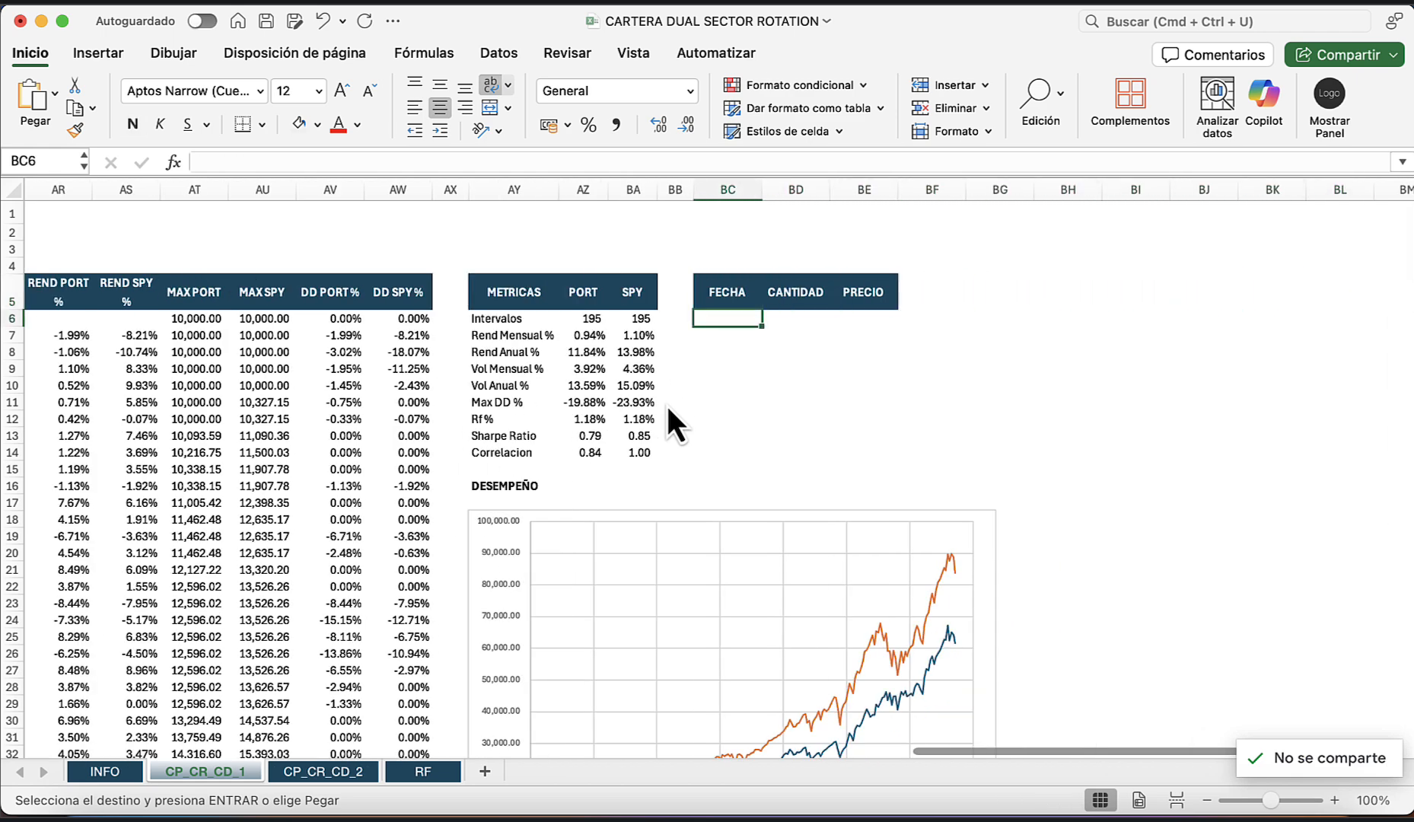
Step: Link the first FECHA cell BC6 to the portfolio start date with =+AL6
{"action": "type", "text": "+"}
{"action": "key", "text": "Left"}
{"action": "key", "text": "Left"}
{"action": "key", "text": "Left"}
{"action": "key", "text": "Left"}
{"action": "key", "text": "Left"}
{"action": "key", "text": "Left"}
{"action": "key", "text": "Left"}
{"action": "key", "text": "Left"}
{"action": "key", "text": "Left"}
{"action": "key", "text": "Left"}
{"action": "key", "text": "Left"}
{"action": "key", "text": "Left"}
{"action": "key", "text": "Left"}
{"action": "key", "text": "Left"}
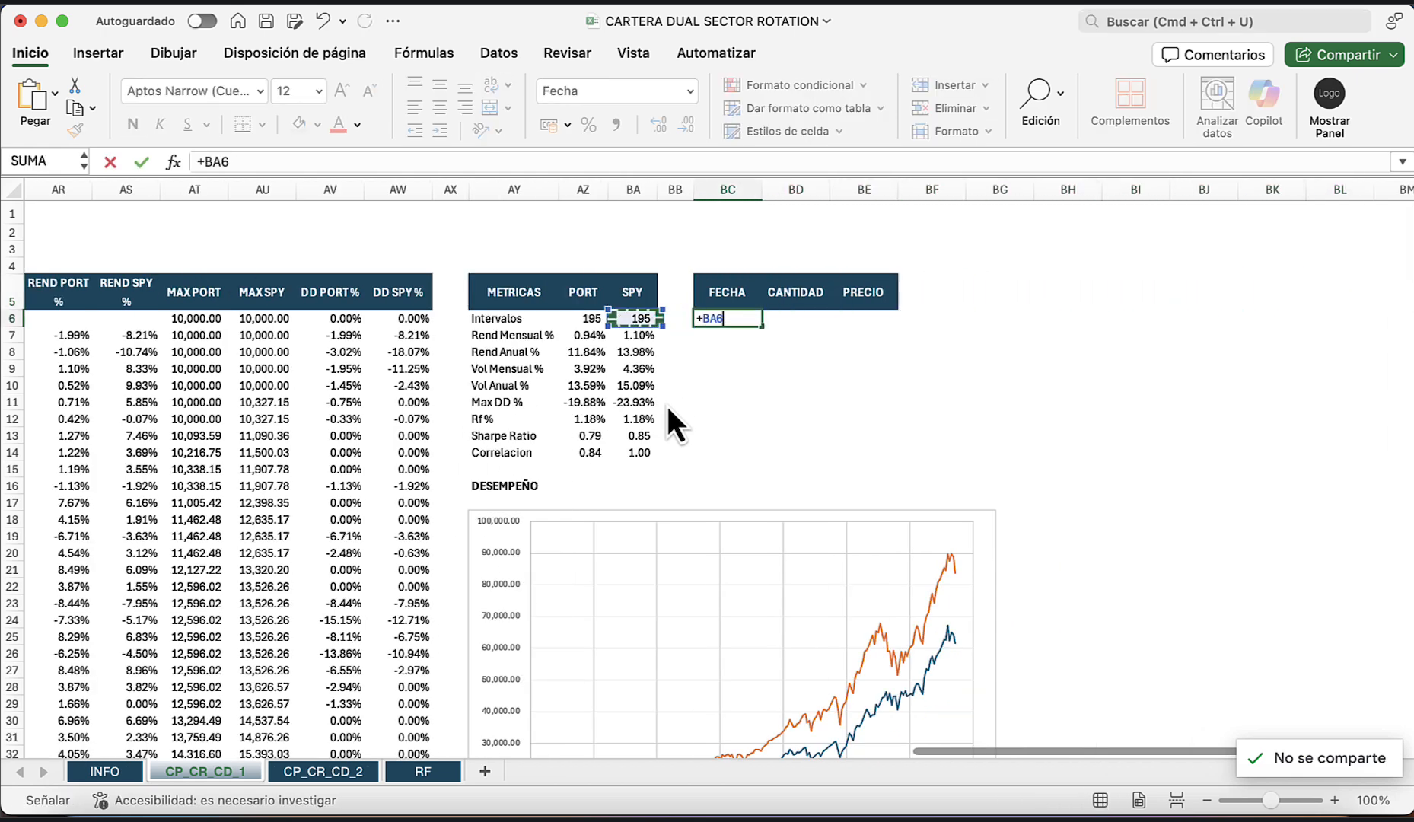
{"action": "key", "text": "Left"}
{"action": "key", "text": "Left"}
{"action": "key", "text": "Left"}
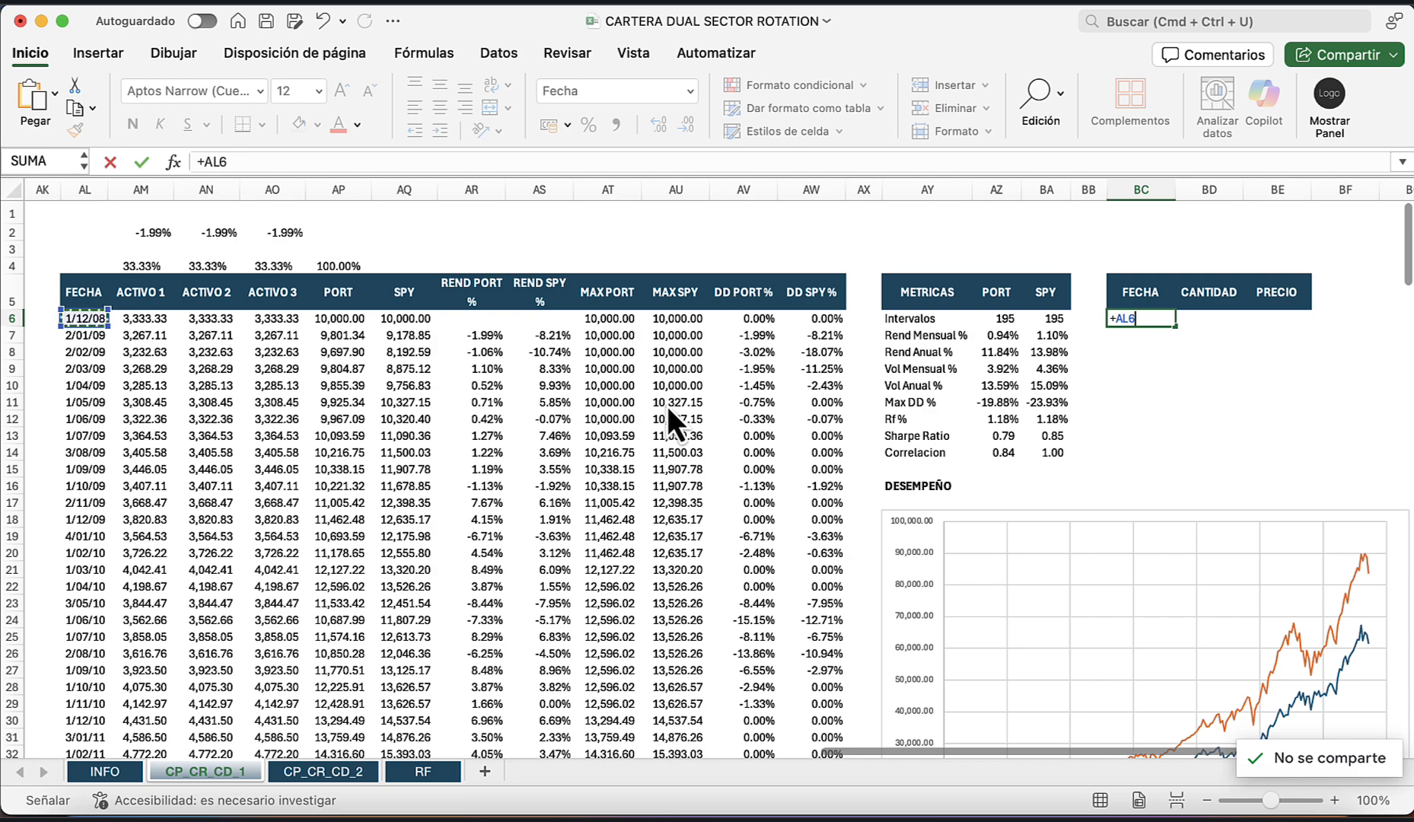
{"action": "key", "text": "Return"}
Step: Fill the FECHA formula from BC6 down to the last date
{"action": "key", "text": "Up"}
{"action": "key", "text": "Right"}
{"action": "key", "text": "Left"}
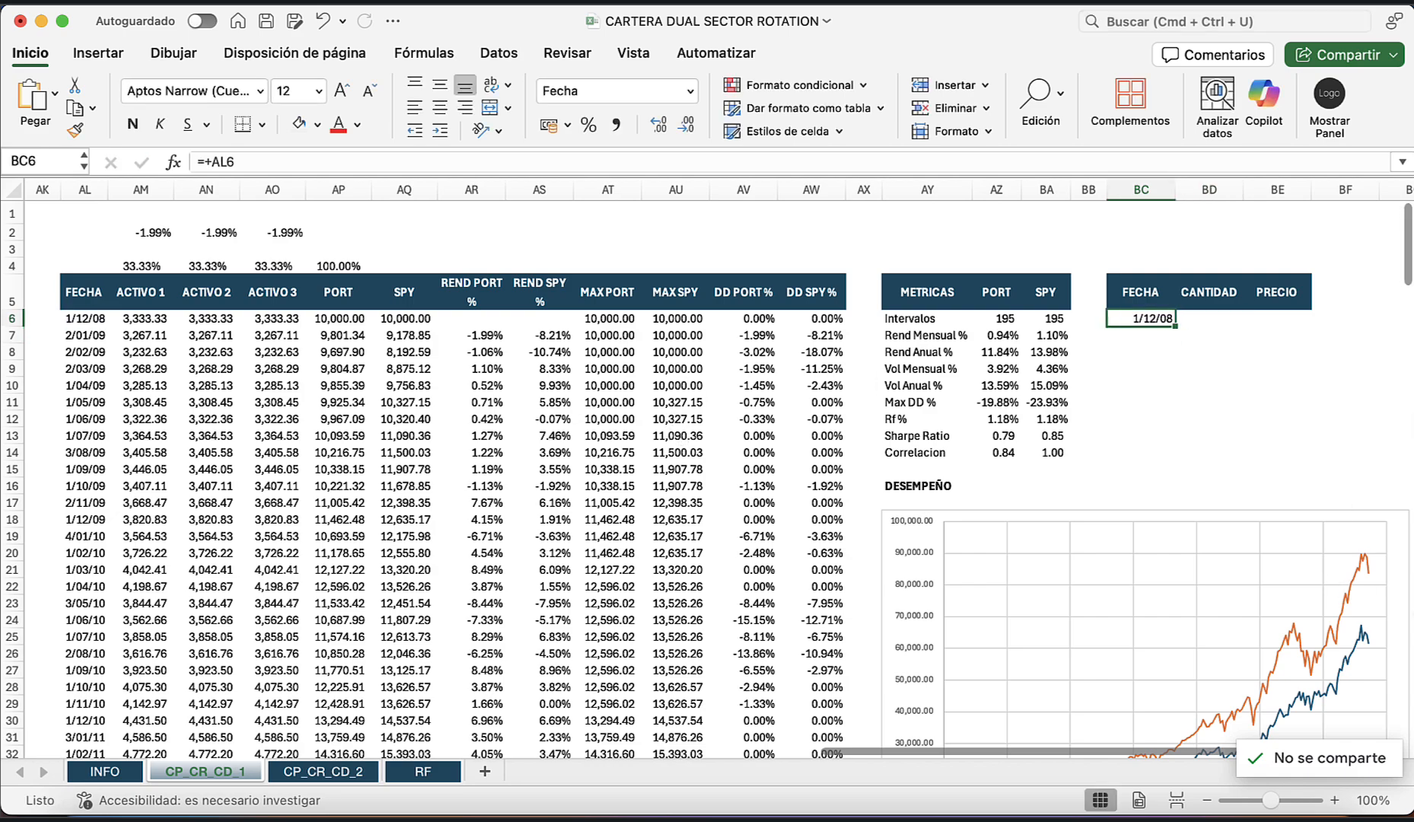
{"action": "left_click_drag", "start_coordinate": [1176, 326], "coordinate": [1110, 569]}
{"action": "scroll", "coordinate": [1241, 495], "scroll_direction": "up", "scroll_amount": 20}
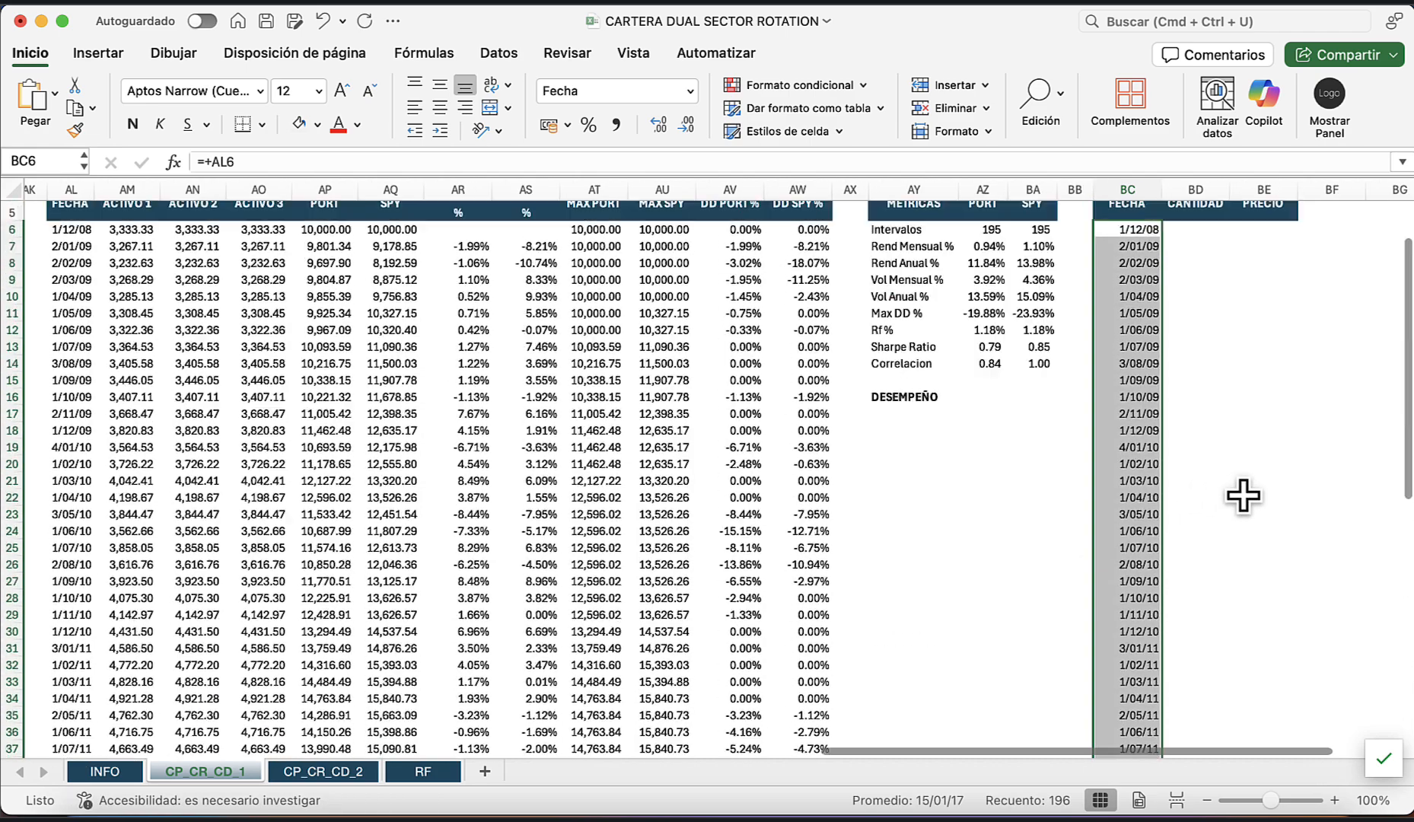
Step: Enter a CANTIDAD of 100 in both BD6 and BD7
{"action": "left_click", "coordinate": [1202, 318]}
{"action": "type", "text": "100"}
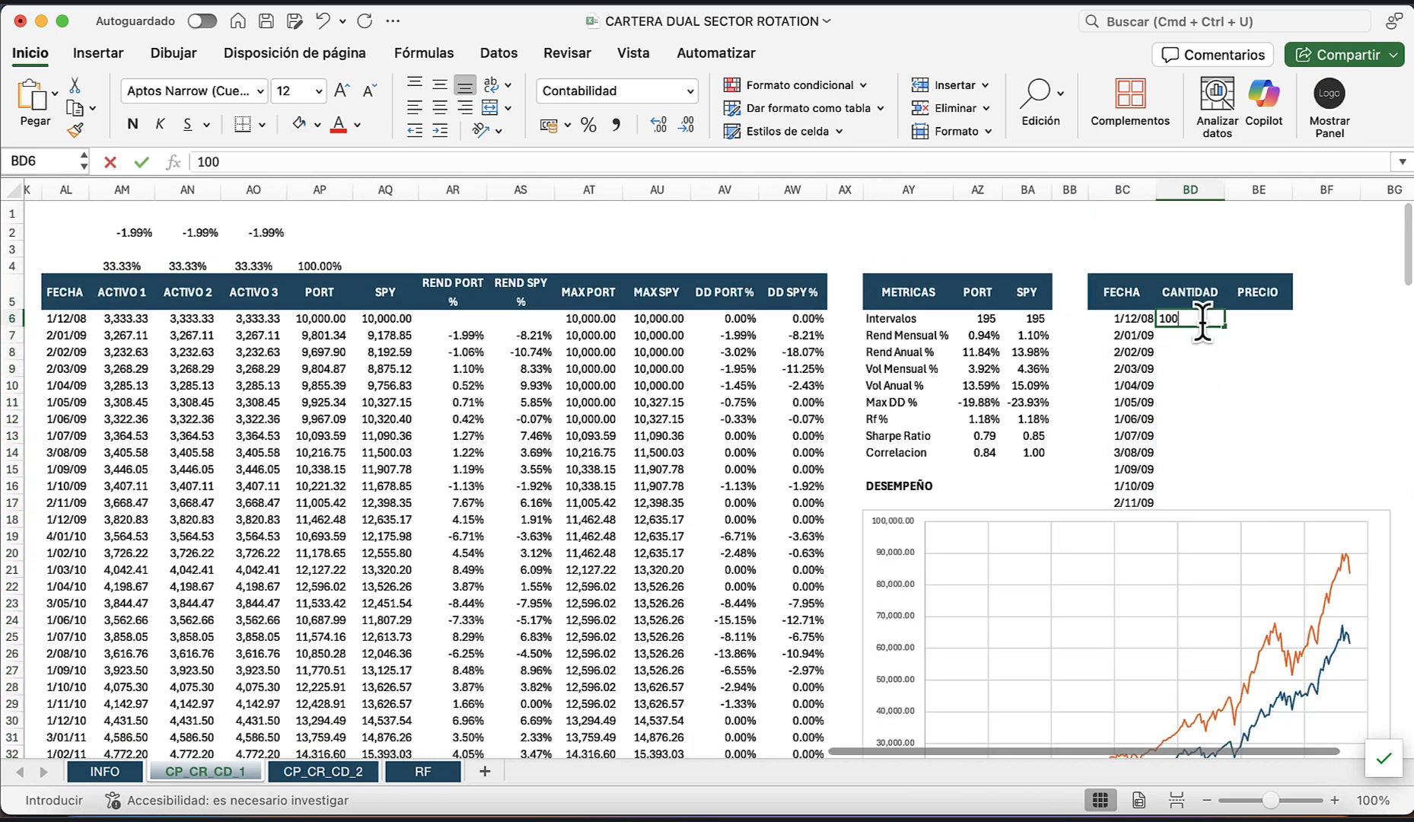
{"action": "key", "text": "Return"}
{"action": "type", "text": "100"}
{"action": "key", "text": "Up"}
{"action": "key", "text": "Right"}
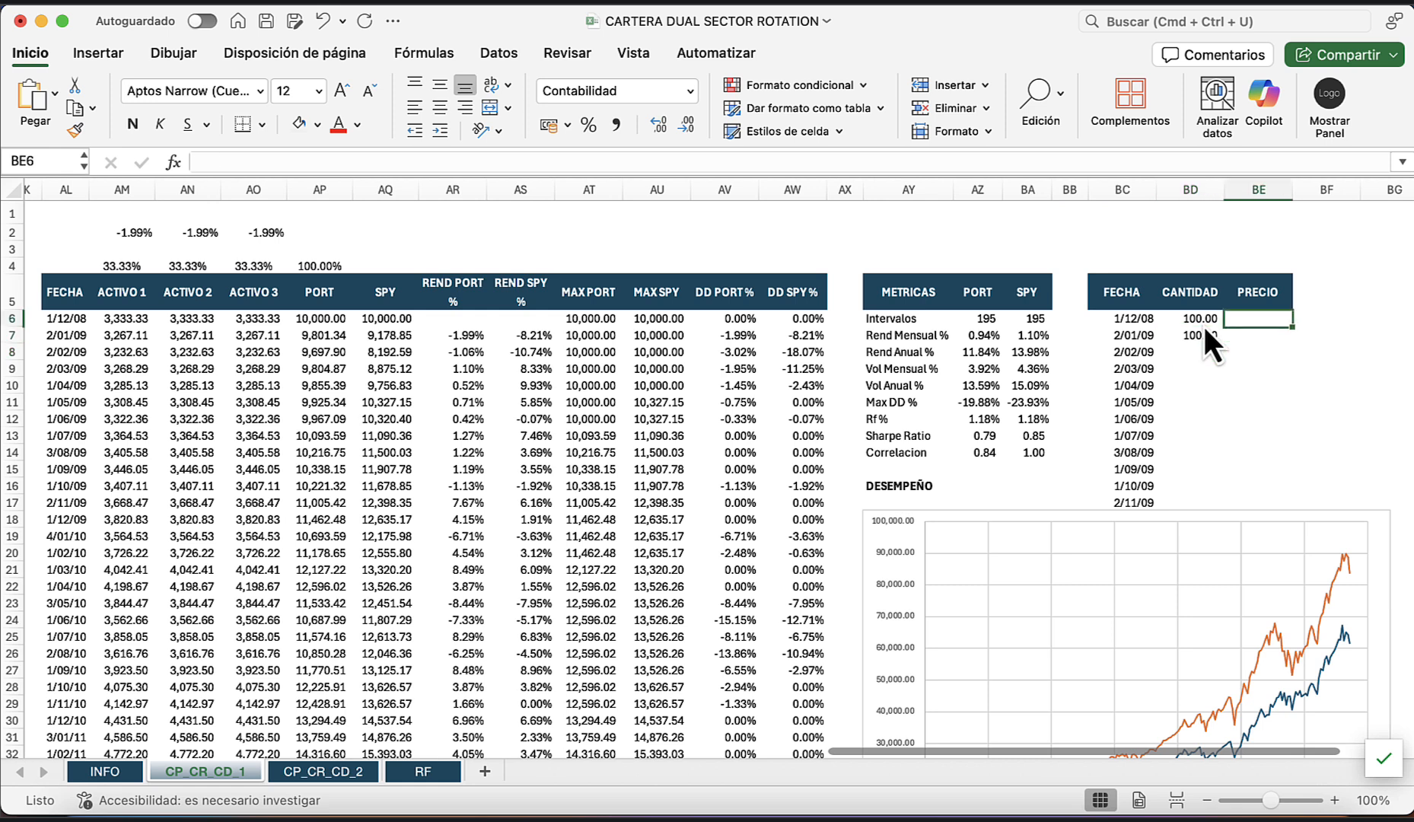
Step: Calculate the first PRECIO in BE6 as portfolio value divided by quantity with =AP6/BD6
{"action": "type", "text": "="}
{"action": "key", "text": "Left"}
{"action": "key", "text": "Left"}
{"action": "key", "text": "Left"}
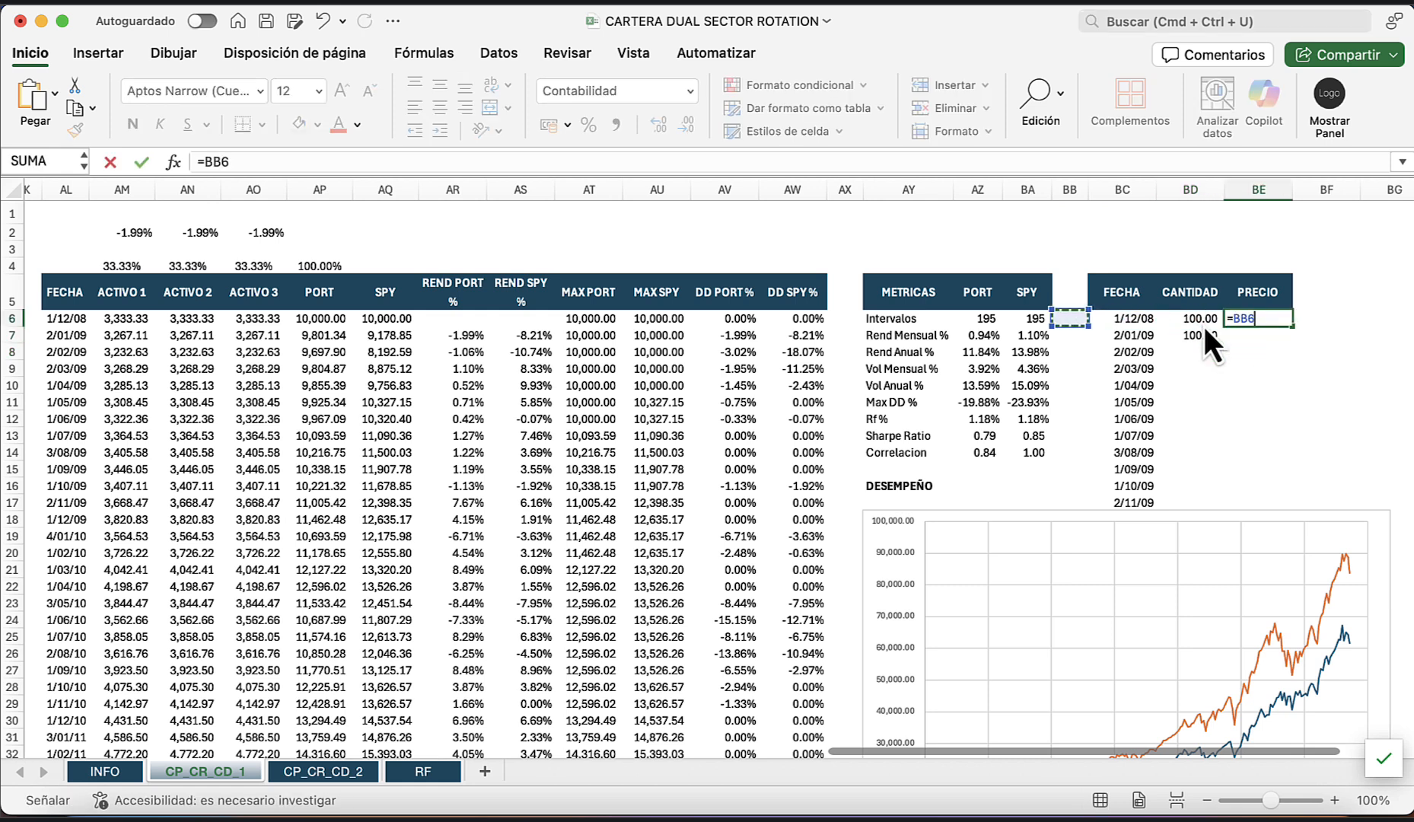
{"action": "key", "text": "Left"}
{"action": "key", "text": "Left"}
{"action": "key", "text": "Left"}
{"action": "key", "text": "Left"}
{"action": "key", "text": "Left"}
{"action": "key", "text": "Left"}
{"action": "key", "text": "Left"}
{"action": "key", "text": "Left"}
{"action": "key", "text": "Left"}
{"action": "key", "text": "Left"}
{"action": "key", "text": "Left"}
{"action": "key", "text": "Left"}
{"action": "key", "text": "Left"}
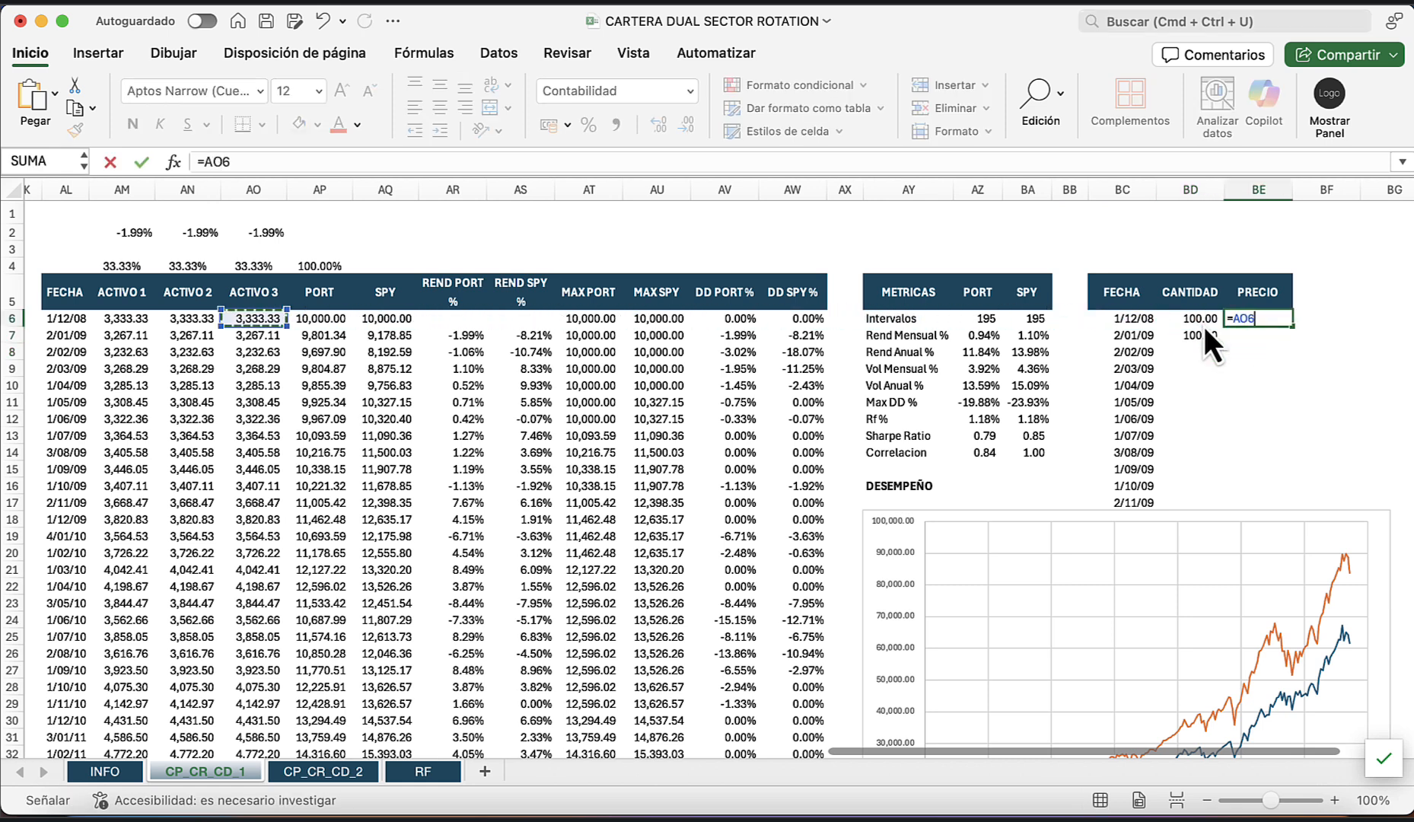
{"action": "key", "text": "Right"}
{"action": "type", "text": "/100"}
{"action": "key", "text": "Return"}
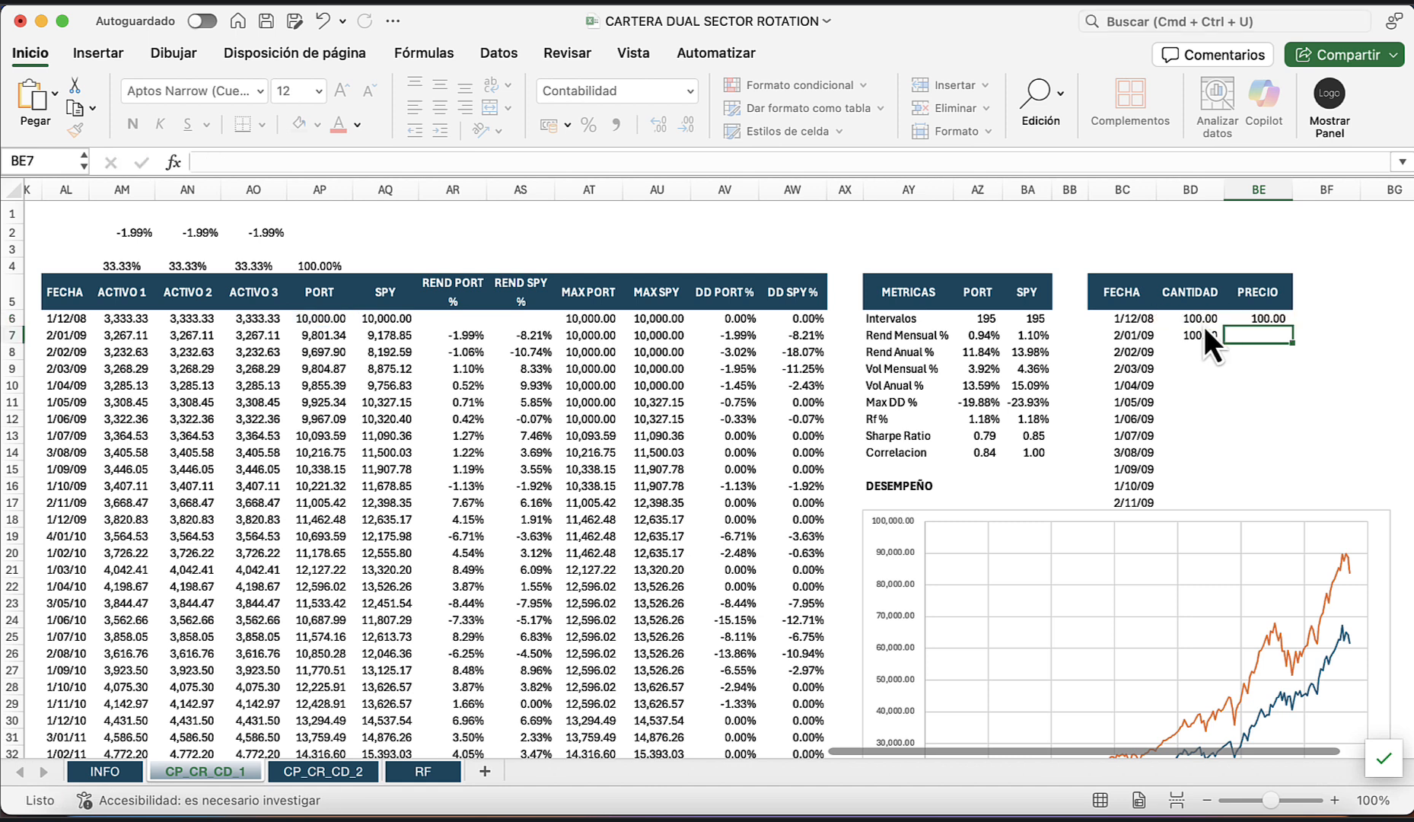
Step: Fill the PRECIO formula from BE6 down to the last date
{"action": "key", "text": "Up"}
{"action": "scroll", "coordinate": [1241, 324], "scroll_direction": "down", "scroll_amount": 1}
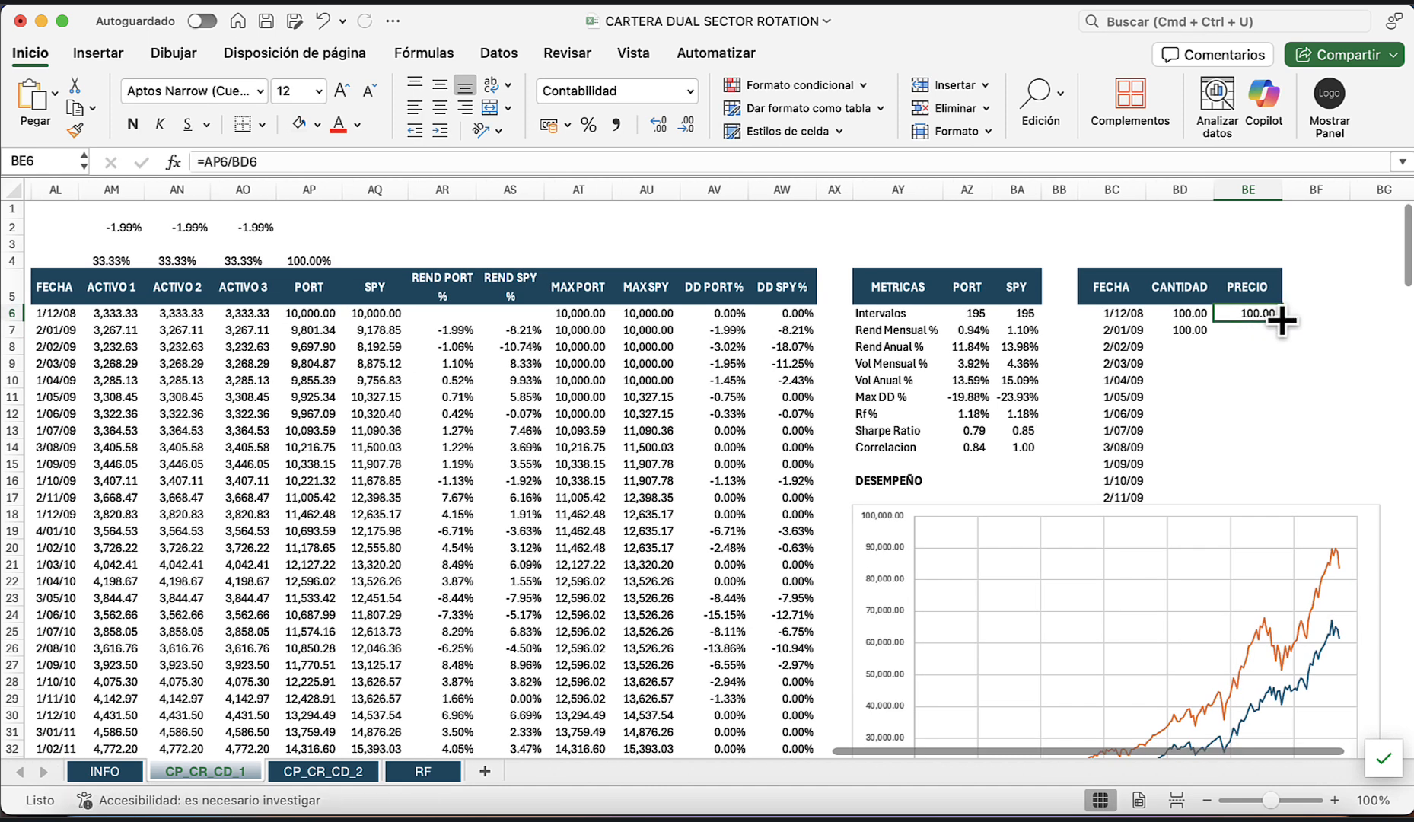
{"action": "double_click", "coordinate": [1282, 320]}
Step: Fill the CANTIDAD value of 100 from BD6:BD7 down the whole column
{"action": "left_click", "coordinate": [1182, 327]}
{"action": "left_click", "coordinate": [1174, 321]}
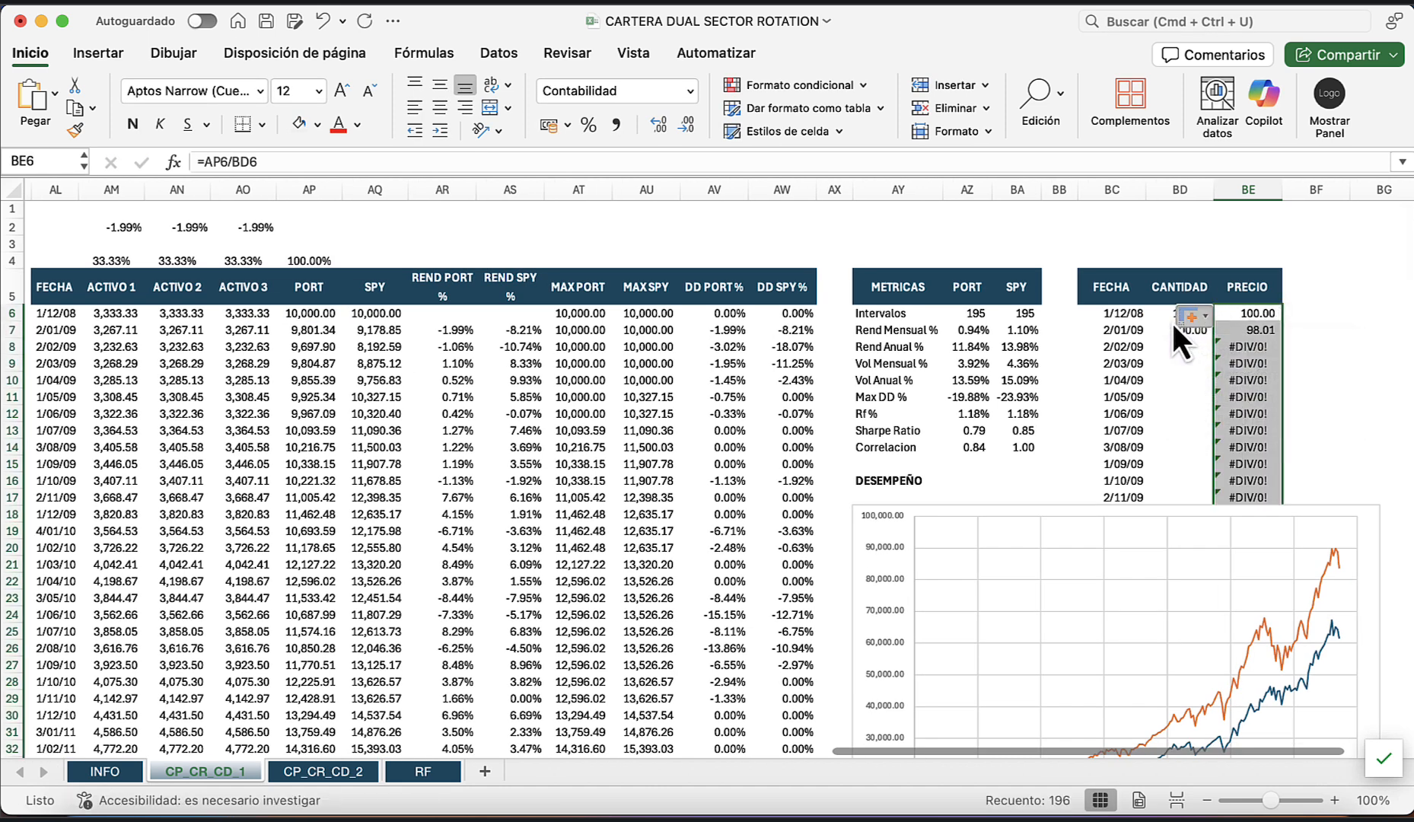
{"action": "left_click_drag", "start_coordinate": [1173, 317], "coordinate": [1203, 332]}
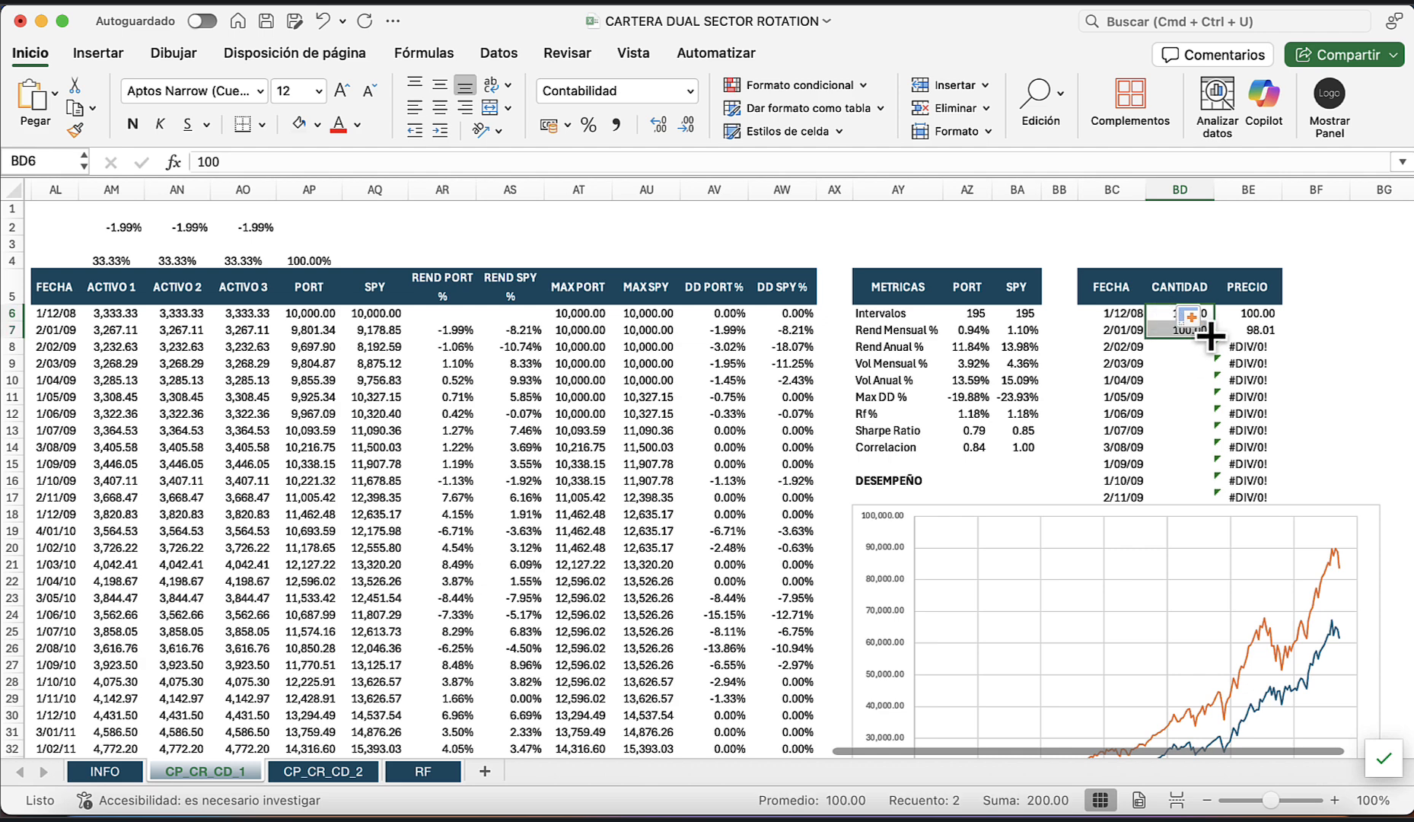
{"action": "double_click", "coordinate": [1212, 336]}
{"action": "left_click", "coordinate": [1108, 363]}
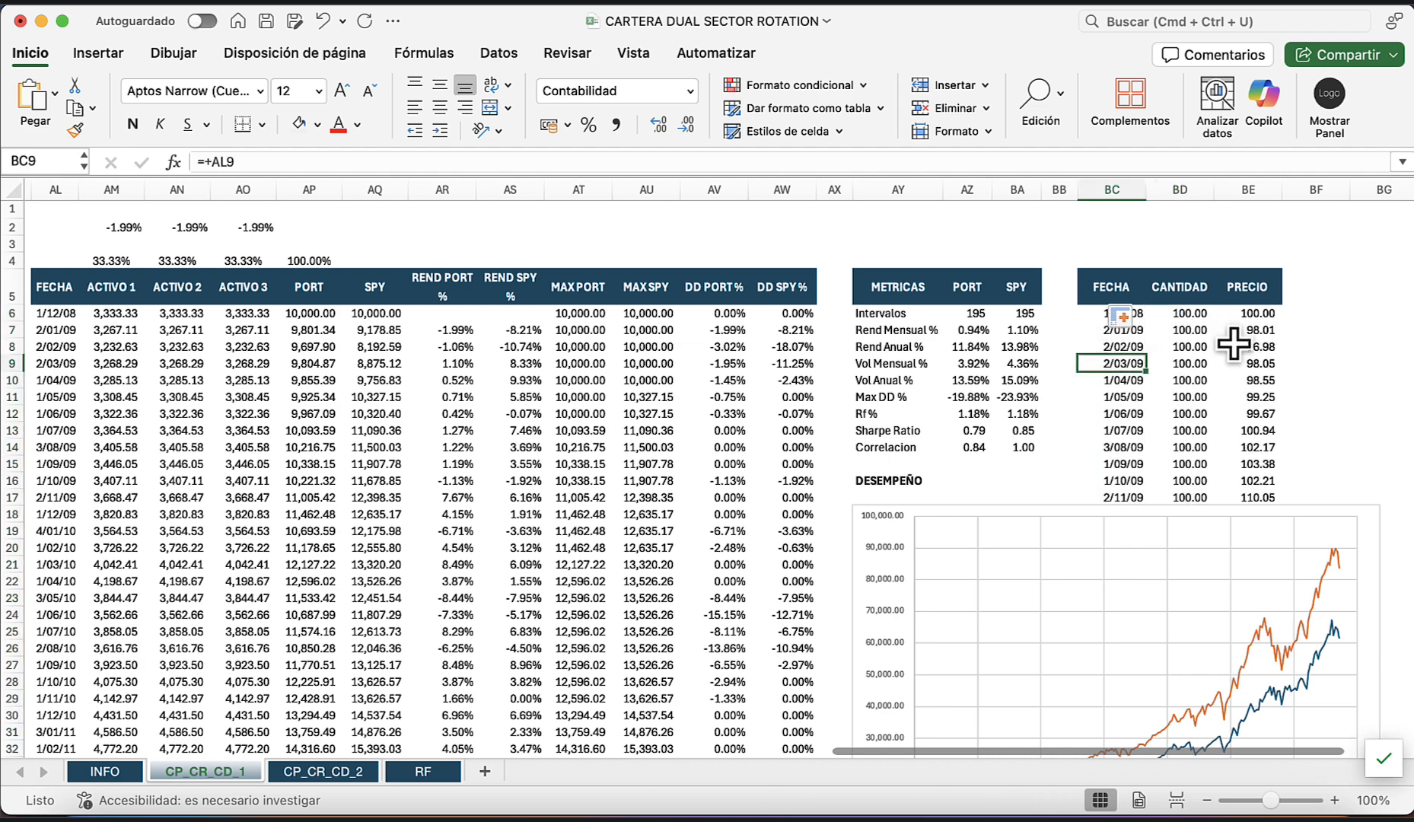
Step: Copy the dual sector rotation PRECIO values from BE6 down to the last row
{"action": "left_click", "coordinate": [1266, 320]}
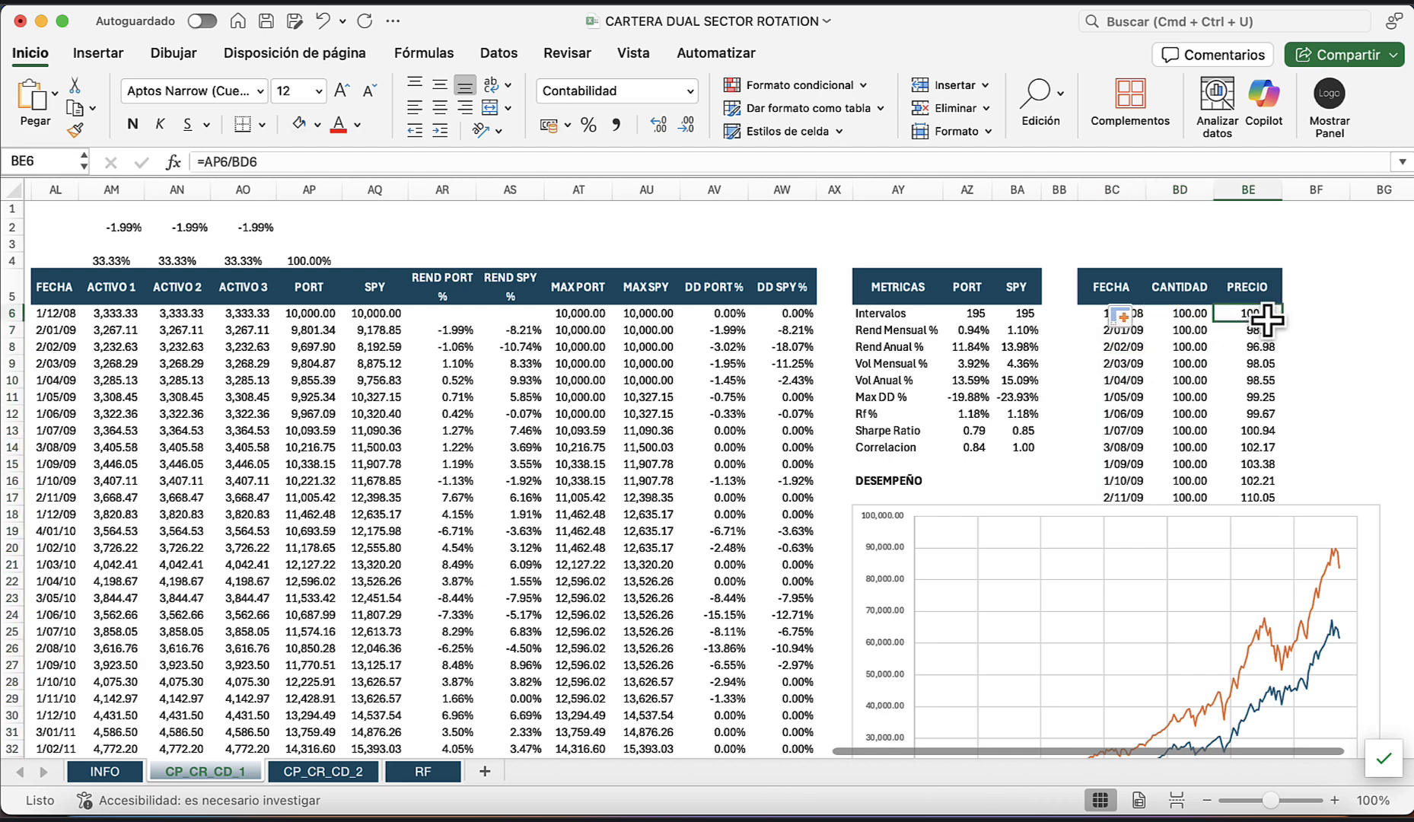
{"action": "key", "text": "super+shift+Down"}
{"action": "key", "text": "super+c"}
{"action": "scroll", "coordinate": [1269, 323], "scroll_direction": "up", "scroll_amount": 20}
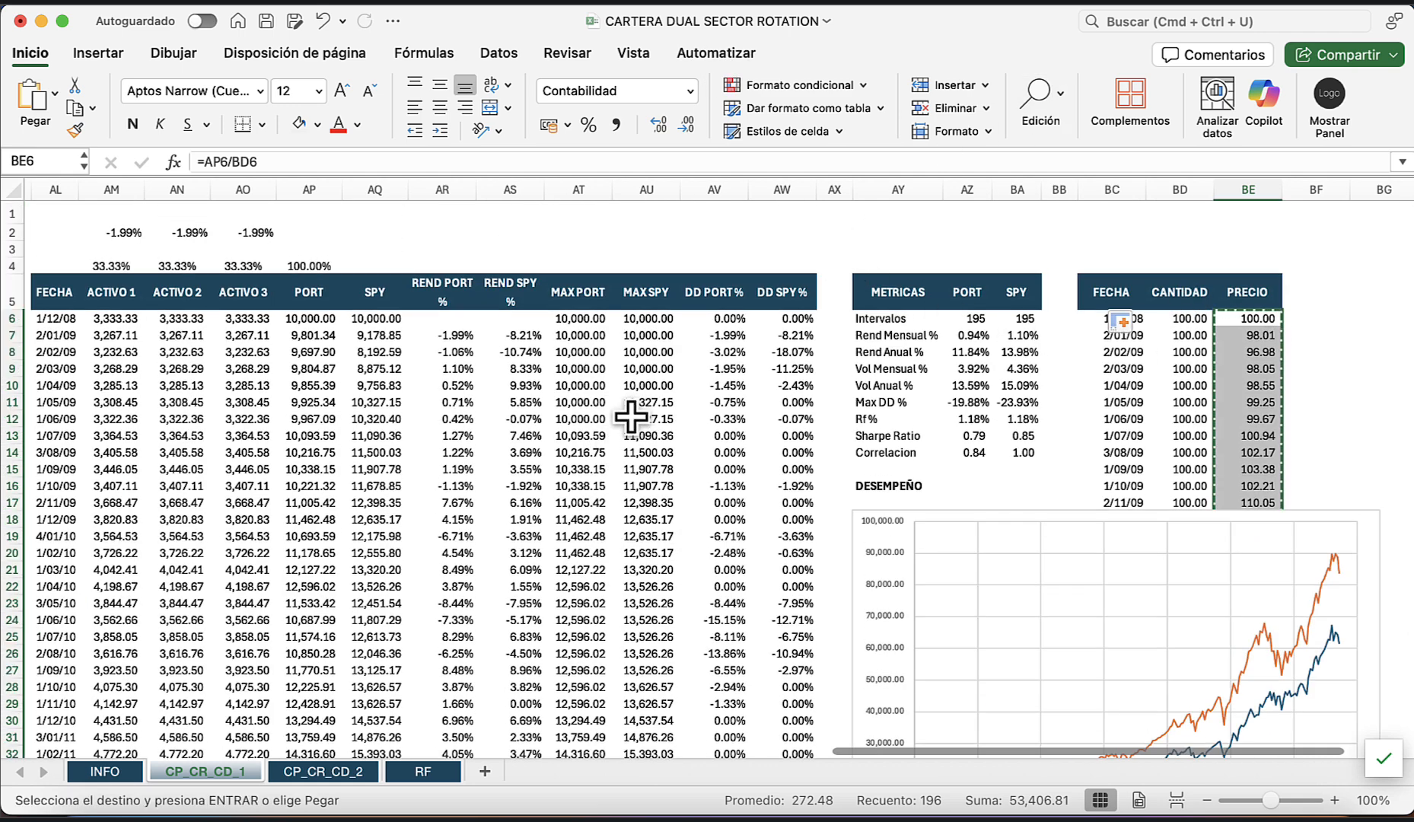
Step: Paste the prices as values from J6 under DUAL SECT 1 in ANALISIS COMPARATIVO CARTERAS, and return to CARTERA DUAL SECTOR ROTATION
{"action": "key", "text": "super+grave"}
{"action": "key", "text": "super+grave"}
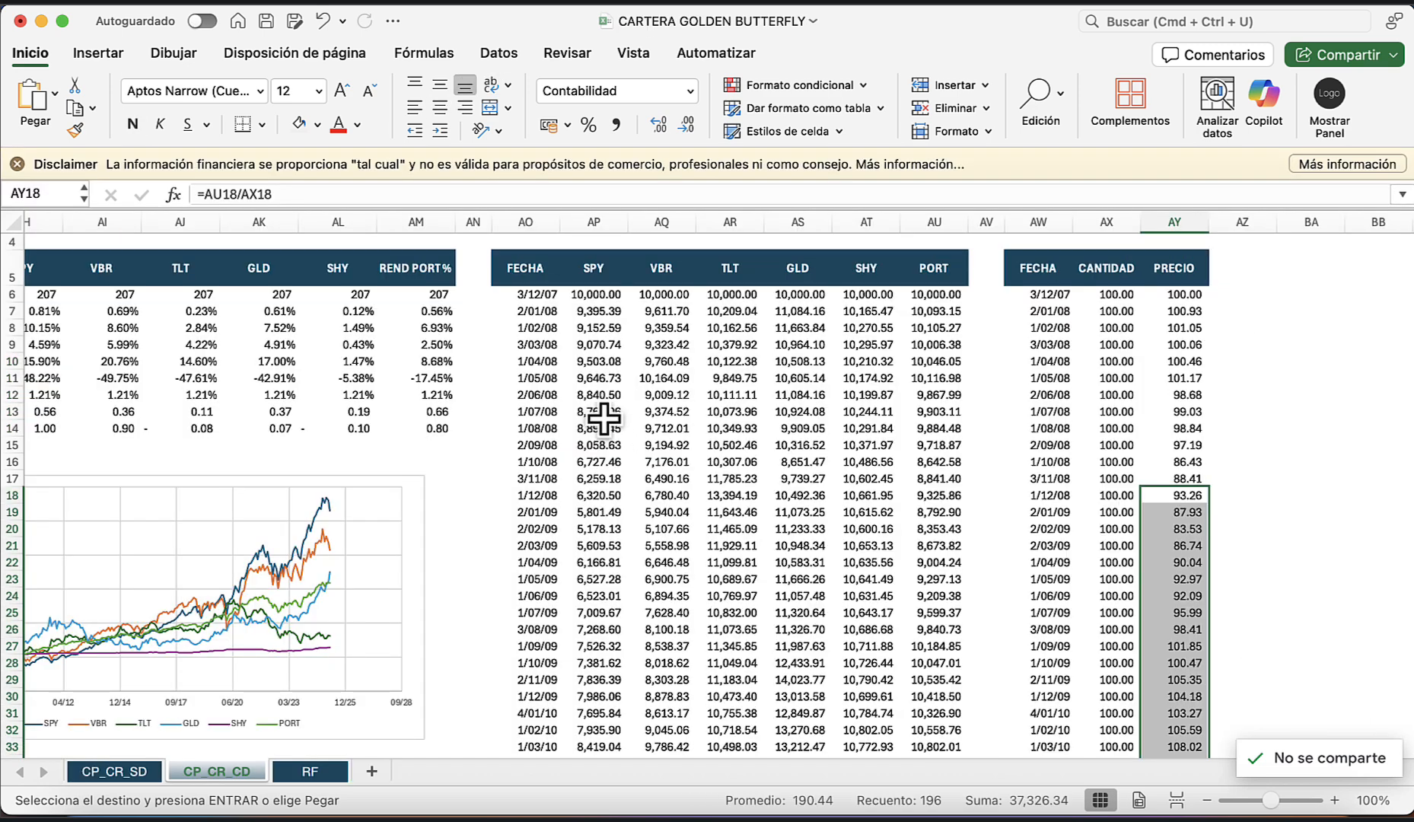
{"action": "key", "text": "super+grave"}
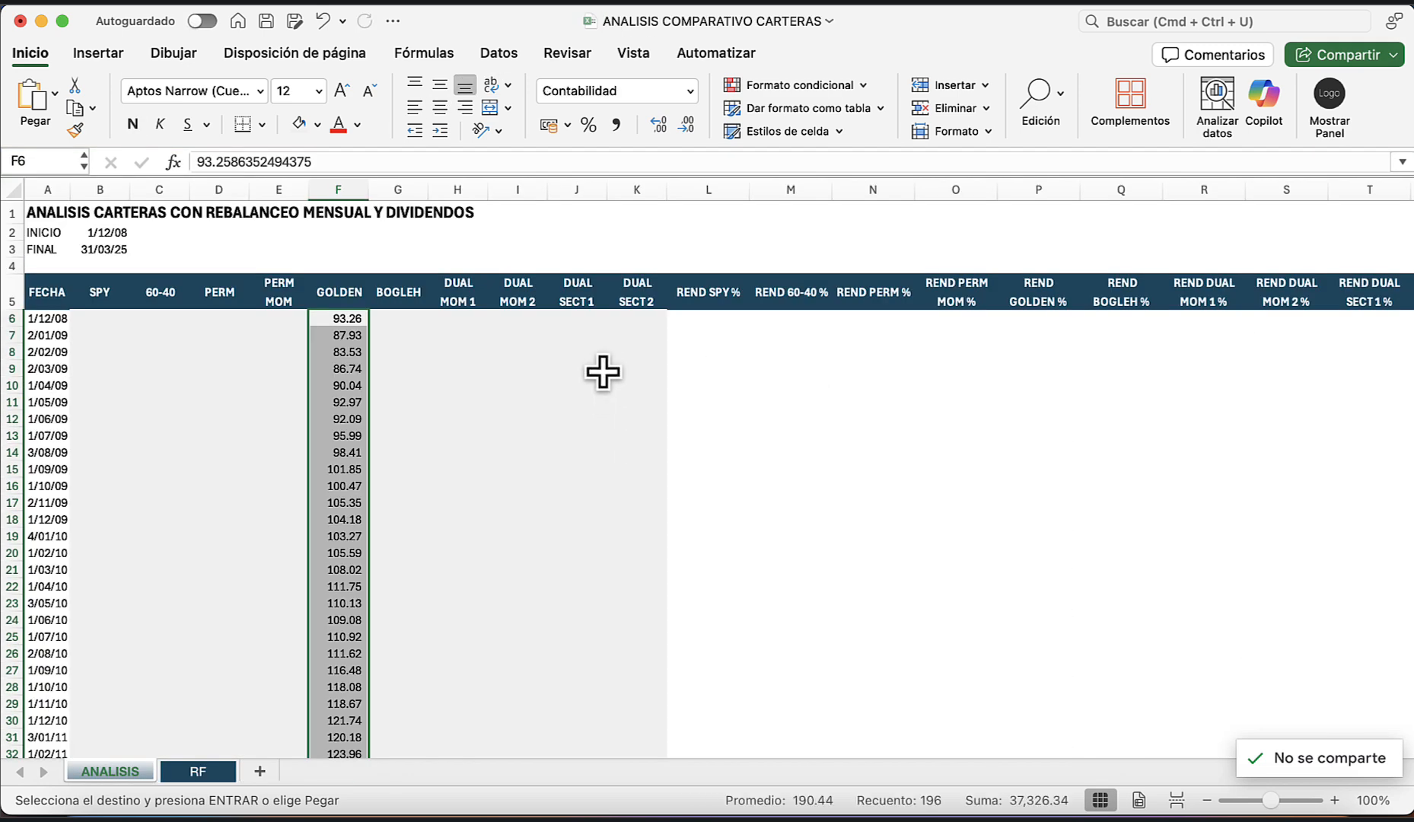
{"action": "right_click", "coordinate": [585, 324]}
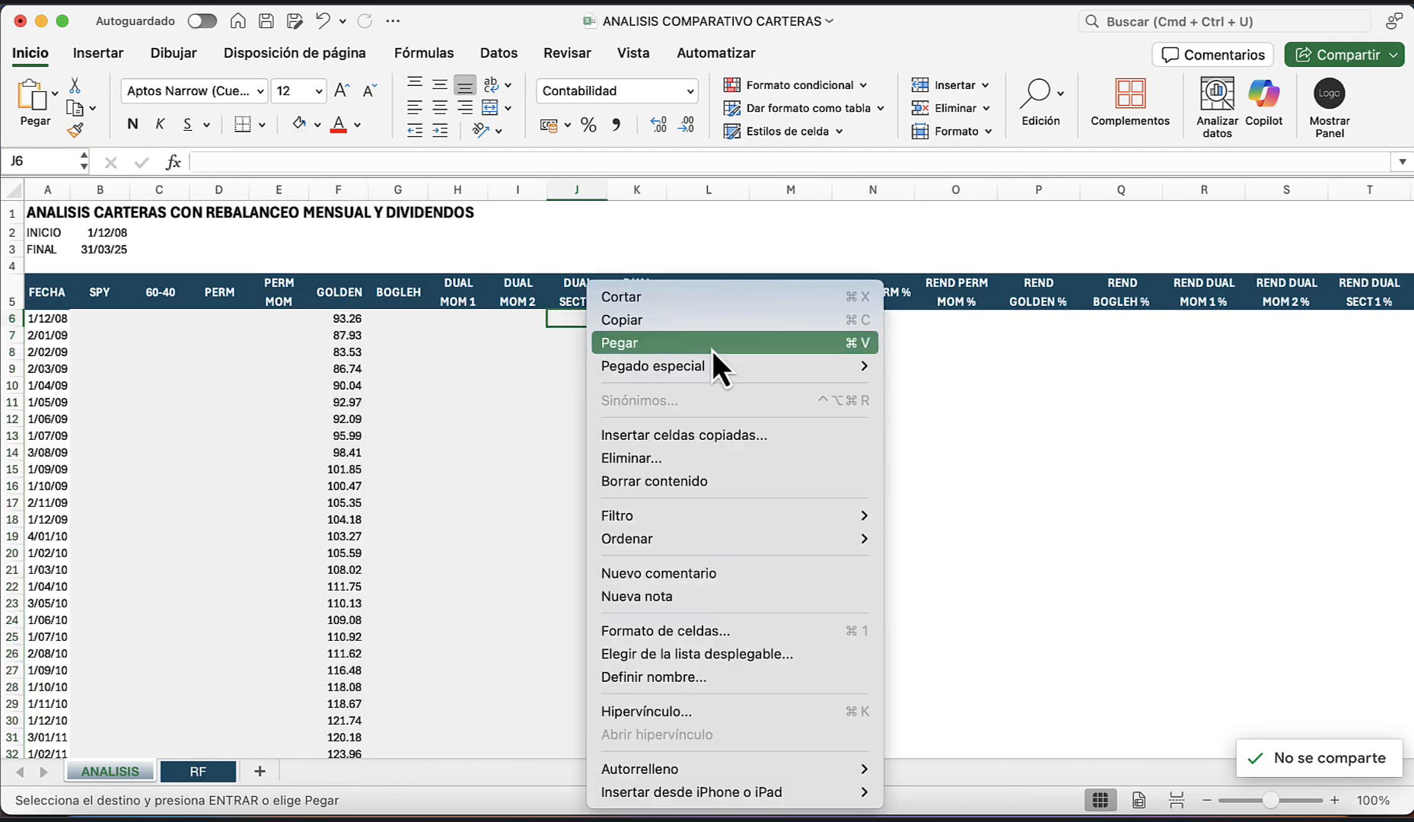
{"action": "mouse_move", "coordinate": [707, 363]}
{"action": "left_click", "coordinate": [1018, 548]}
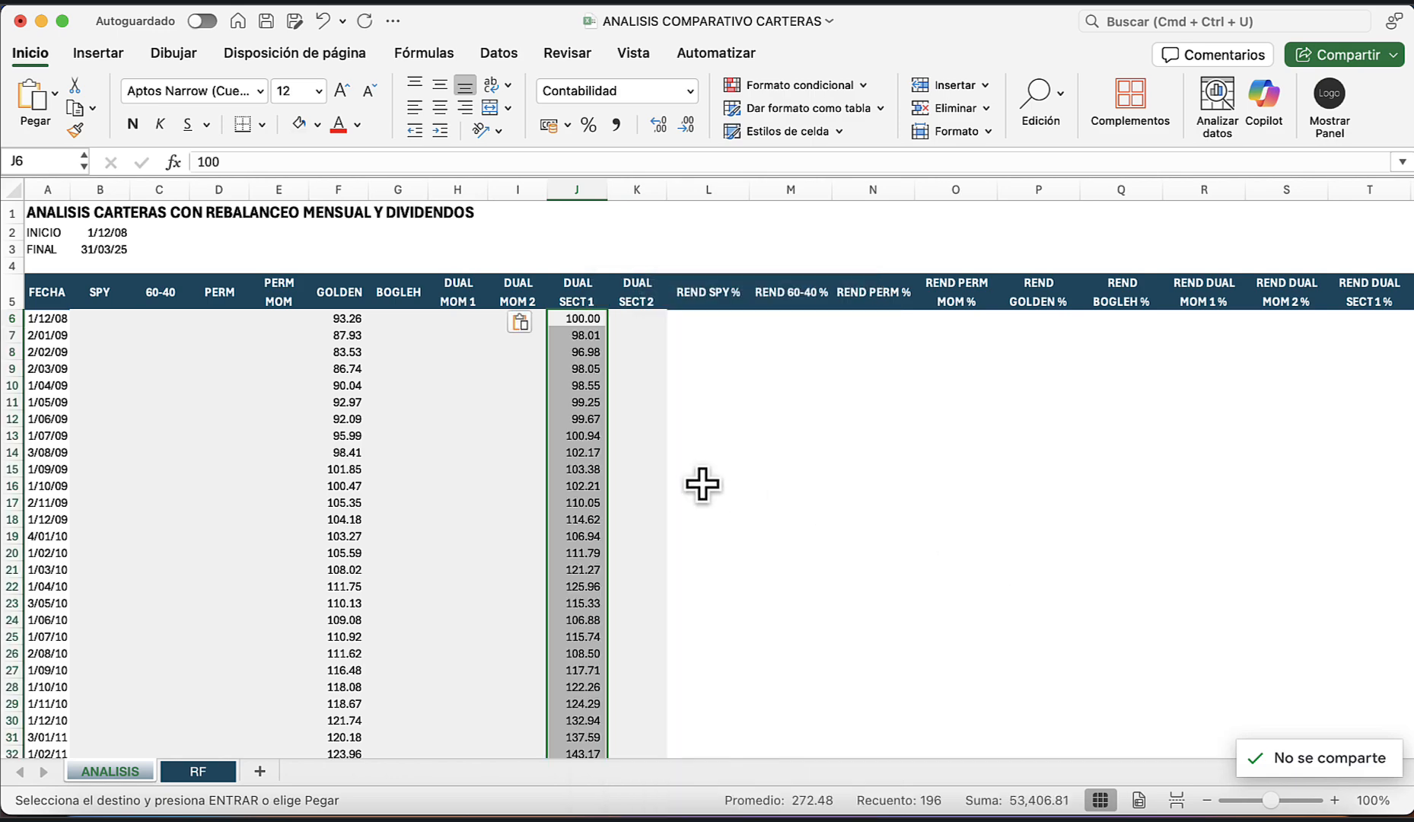
{"action": "key", "text": "super+grave"}
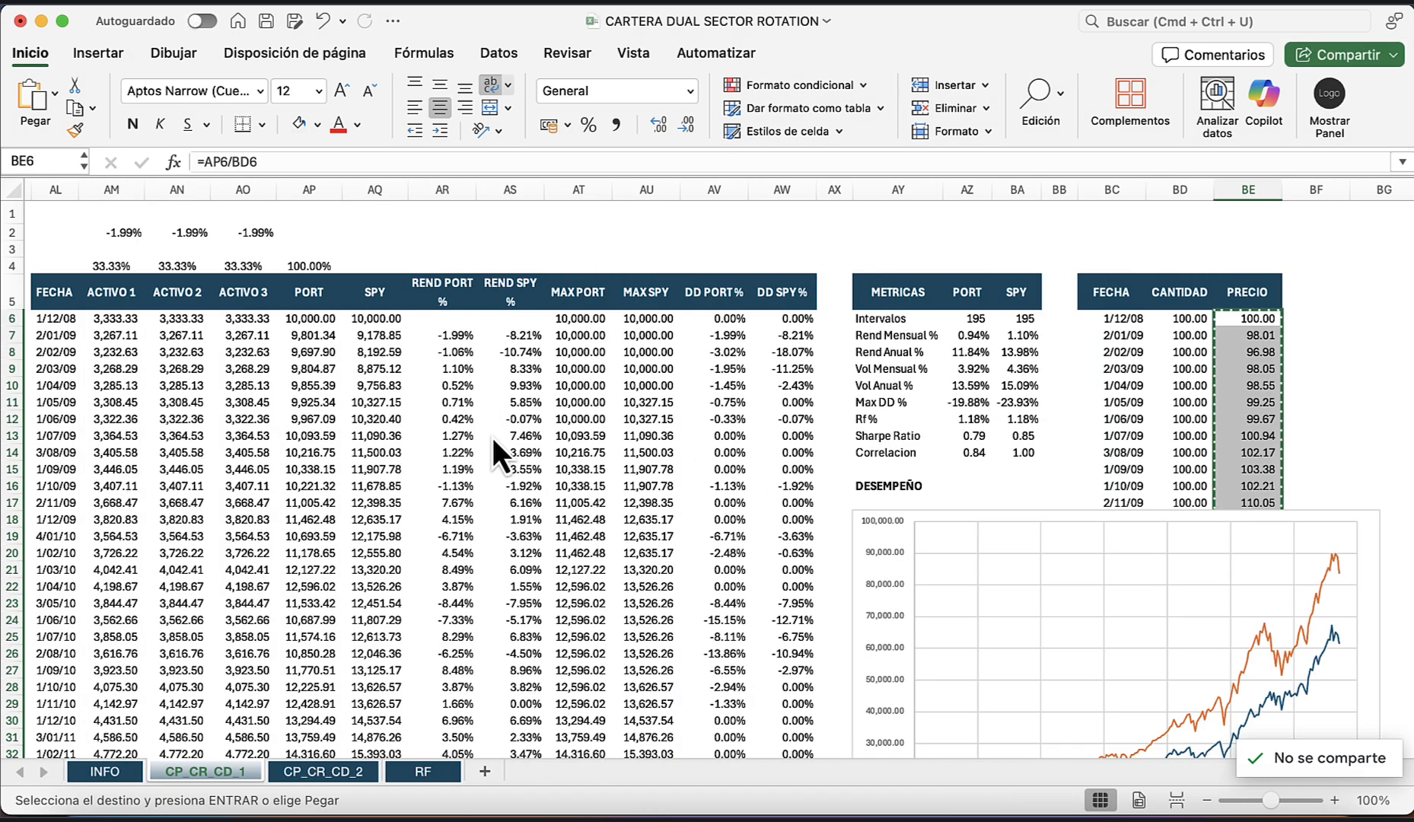
Step: Switch to CARTERA GOLDEN BUTTERFLY and copy the SPY prices from B18, the 1/12/08 row, down to the last row
{"action": "key", "text": "super+grave"}
{"action": "key", "text": "super+grave"}
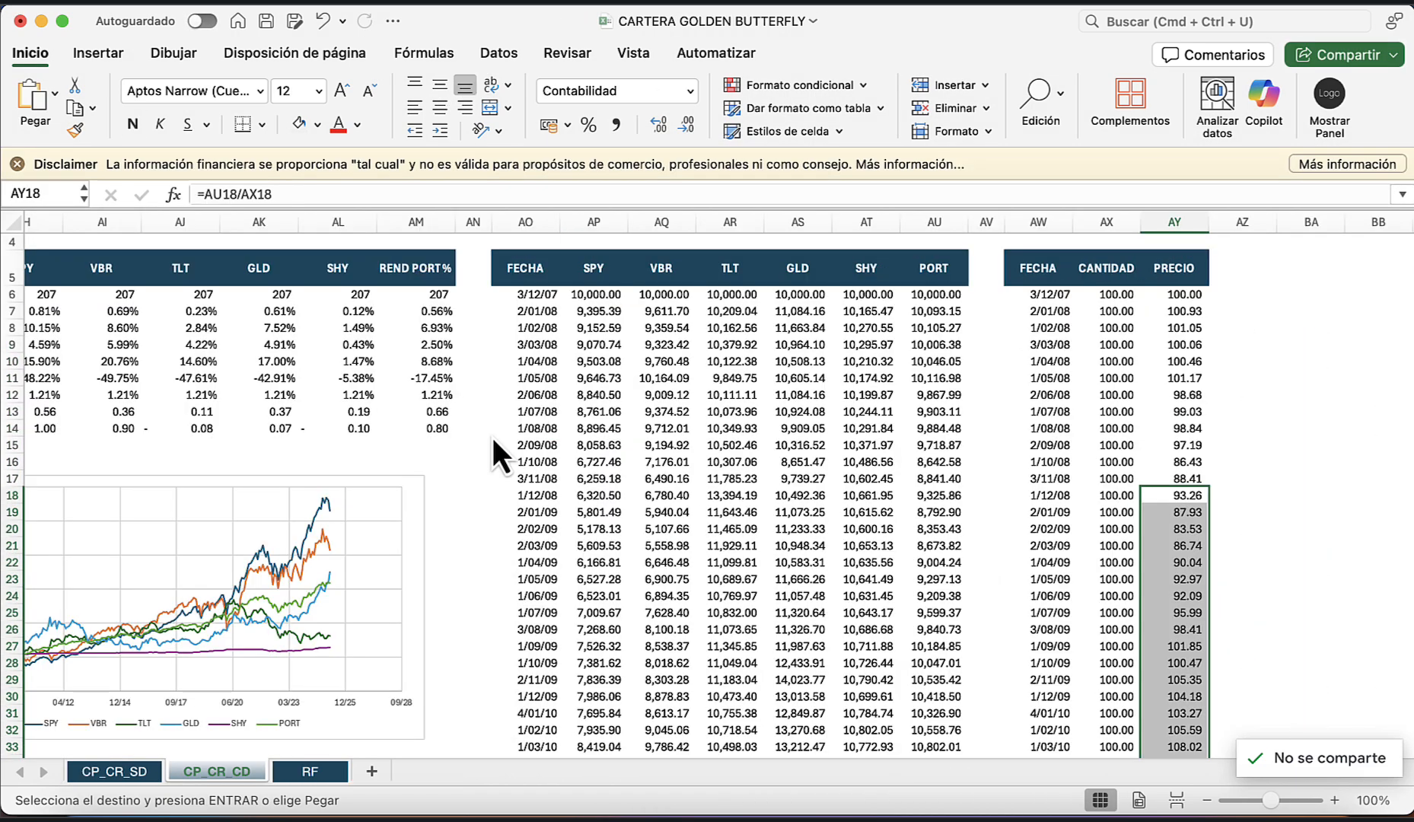
{"action": "key", "text": "Left"}
{"action": "key", "text": "Left"}
{"action": "key", "text": "Left"}
{"action": "key", "text": "Left"}
{"action": "key", "text": "Left"}
{"action": "key", "text": "Left"}
{"action": "key", "text": "Left"}
{"action": "key", "text": "Left"}
{"action": "key", "text": "Left"}
{"action": "key", "text": "Left"}
{"action": "key", "text": "Left"}
{"action": "key", "text": "Left"}
{"action": "key", "text": "Left"}
{"action": "key", "text": "Left"}
{"action": "key", "text": "Left"}
{"action": "key", "text": "Left"}
{"action": "key", "text": "Left"}
{"action": "key", "text": "Left"}
{"action": "key", "text": "Left"}
{"action": "key", "text": "Left"}
{"action": "key", "text": "Left"}
{"action": "key", "text": "Left"}
{"action": "key", "text": "Left"}
{"action": "key", "text": "Left"}
{"action": "key", "text": "Left"}
{"action": "key", "text": "Left"}
{"action": "key", "text": "Left"}
{"action": "key", "text": "Left"}
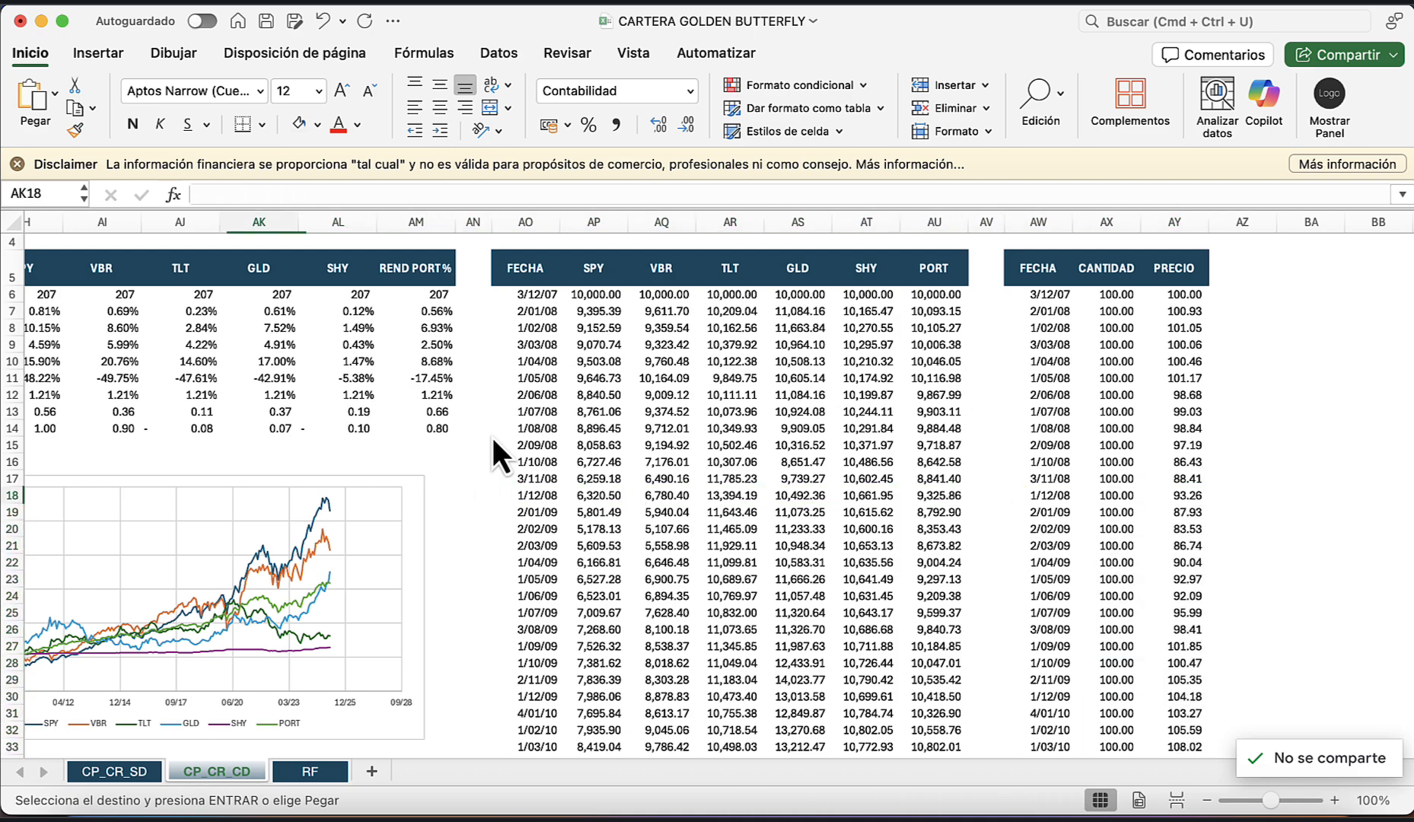
{"action": "key", "text": "Left"}
{"action": "key", "text": "Left"}
{"action": "key", "text": "Left"}
{"action": "key", "text": "Left"}
{"action": "key", "text": "Left"}
{"action": "key", "text": "Left"}
{"action": "key", "text": "Left"}
{"action": "key", "text": "Left"}
{"action": "key", "text": "Left"}
{"action": "key", "text": "Left"}
{"action": "key", "text": "Left"}
{"action": "key", "text": "Left"}
{"action": "key", "text": "Left"}
{"action": "key", "text": "Left"}
{"action": "key", "text": "Left"}
{"action": "key", "text": "Left"}
{"action": "key", "text": "Left"}
{"action": "key", "text": "Left"}
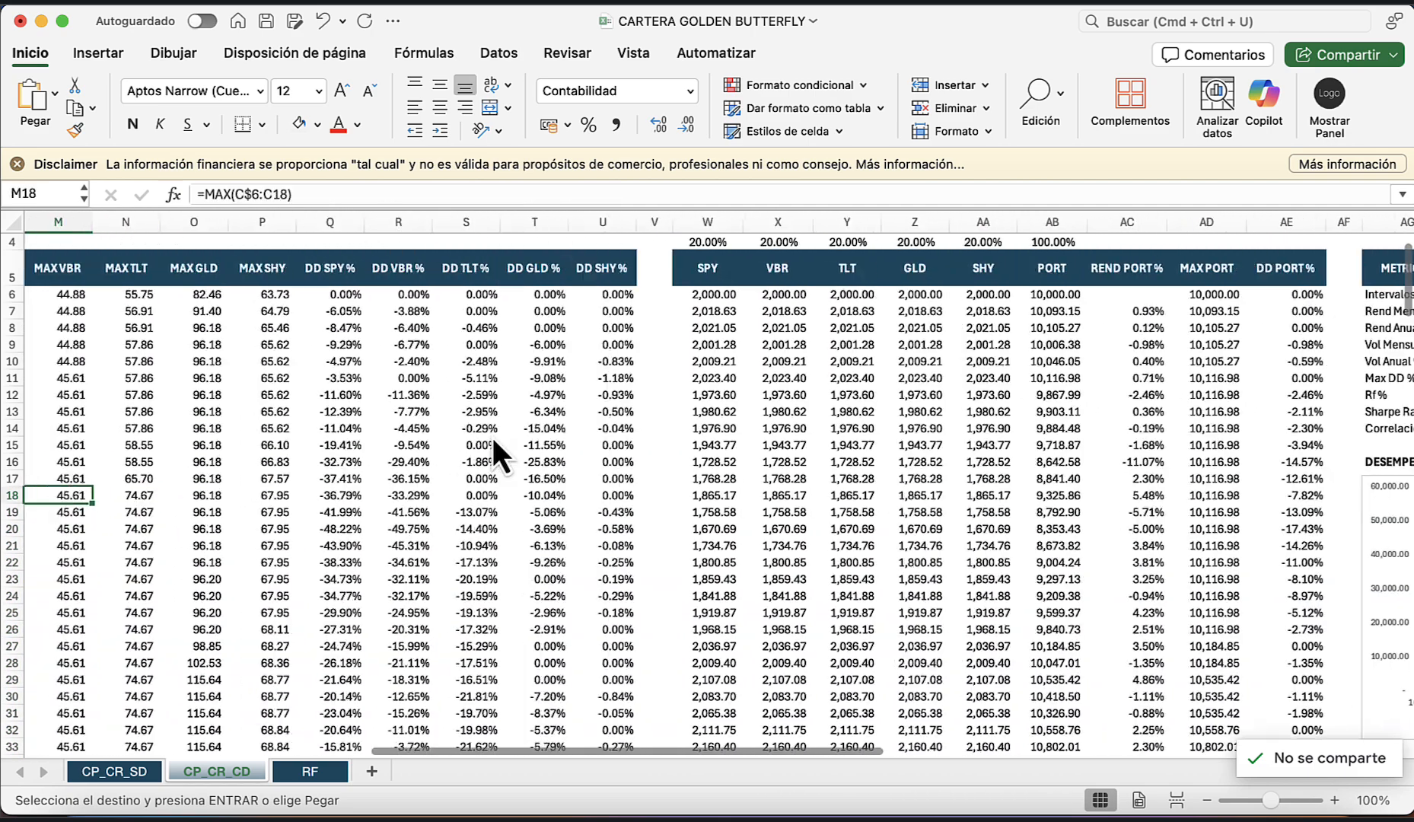
{"action": "key", "text": "Right"}
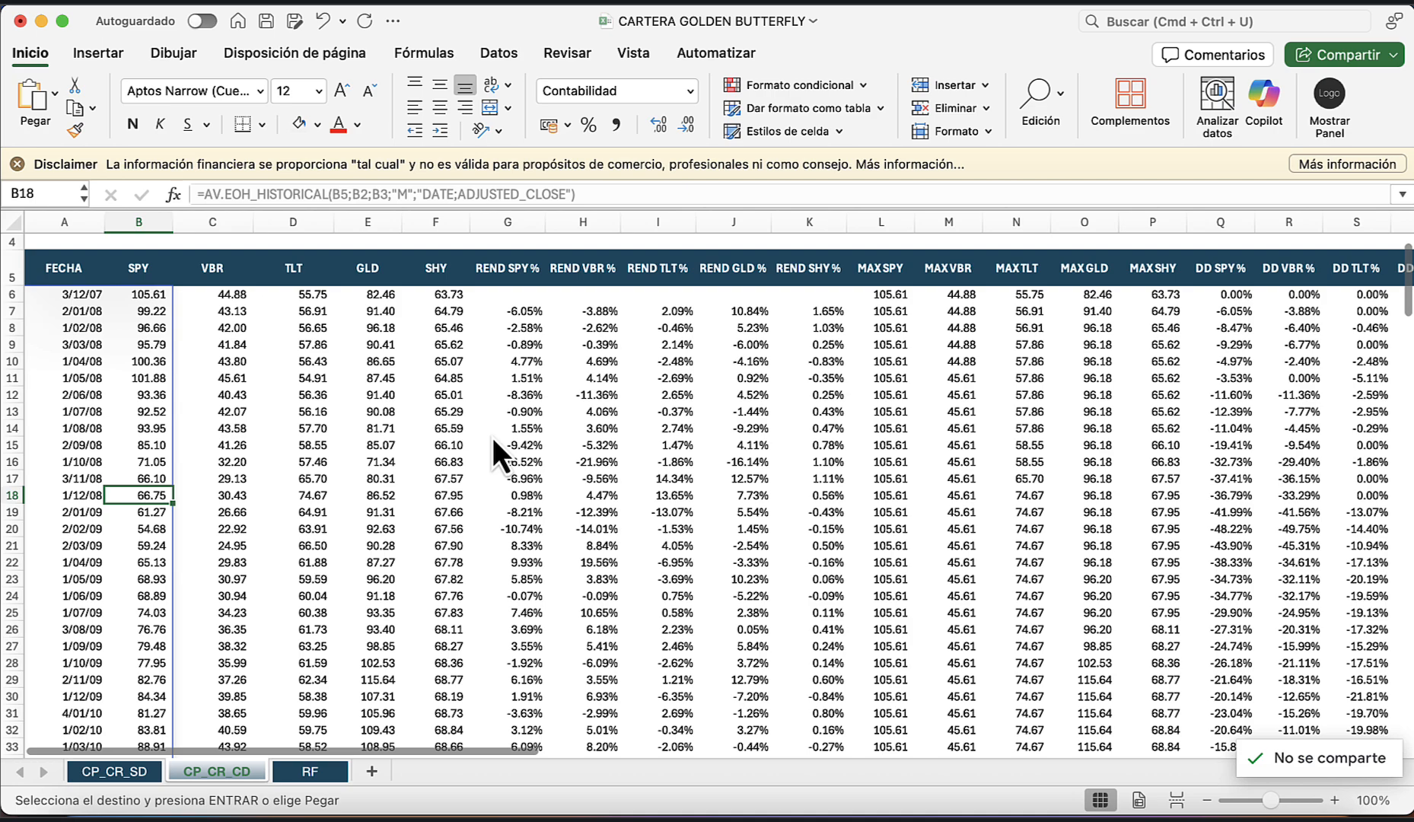
{"action": "key", "text": "Up"}
{"action": "key", "text": "Down"}
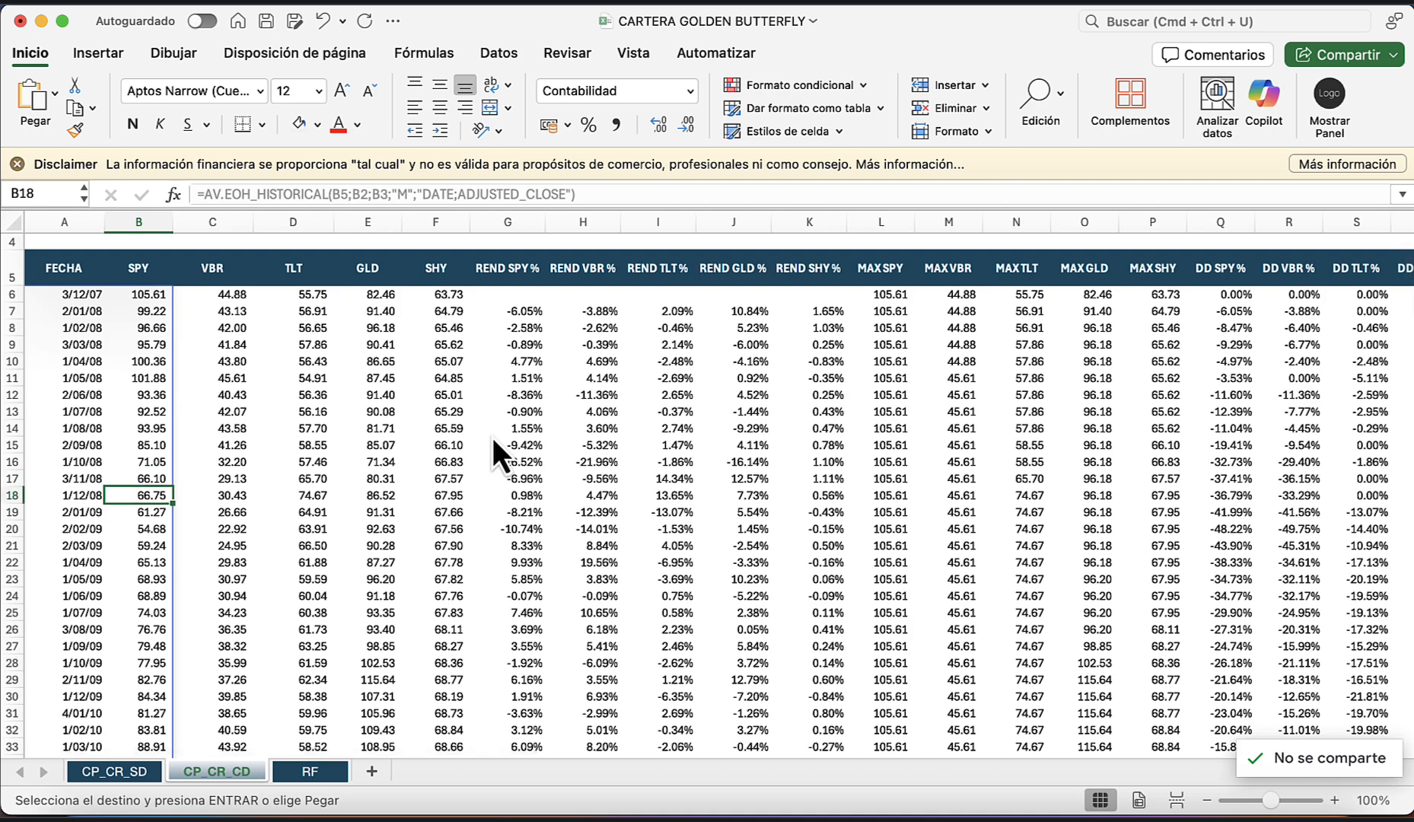
{"action": "key", "text": "super+shift+Down"}
{"action": "key", "text": "super+c"}
{"action": "key", "text": "super+BackSpace"}
Step: Paste the SPY prices as values from B6 under SPY in ANALISIS COMPARATIVO CARTERAS
{"action": "key", "text": "super+grave"}
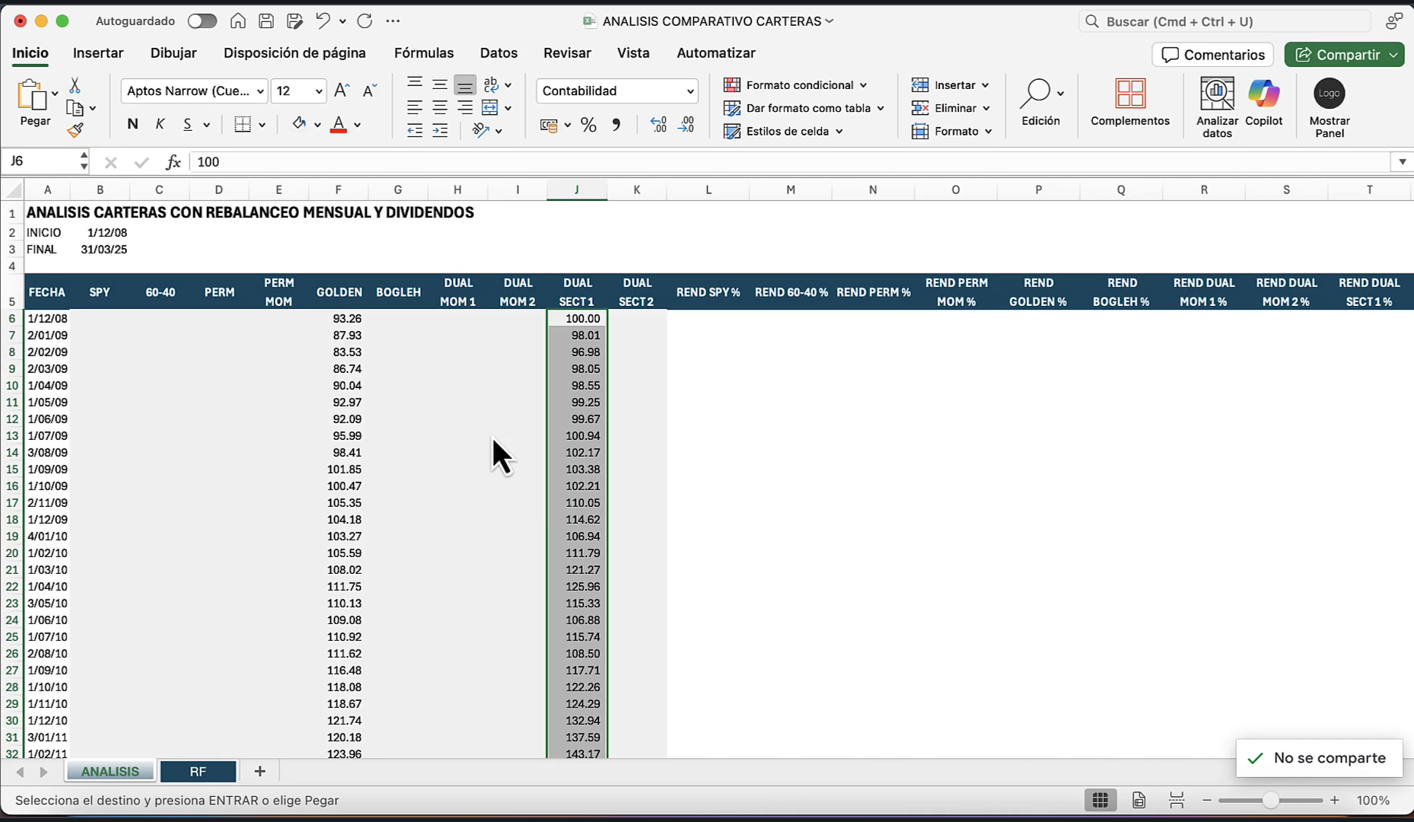
{"action": "left_click", "coordinate": [103, 320]}
{"action": "right_click", "coordinate": [103, 320]}
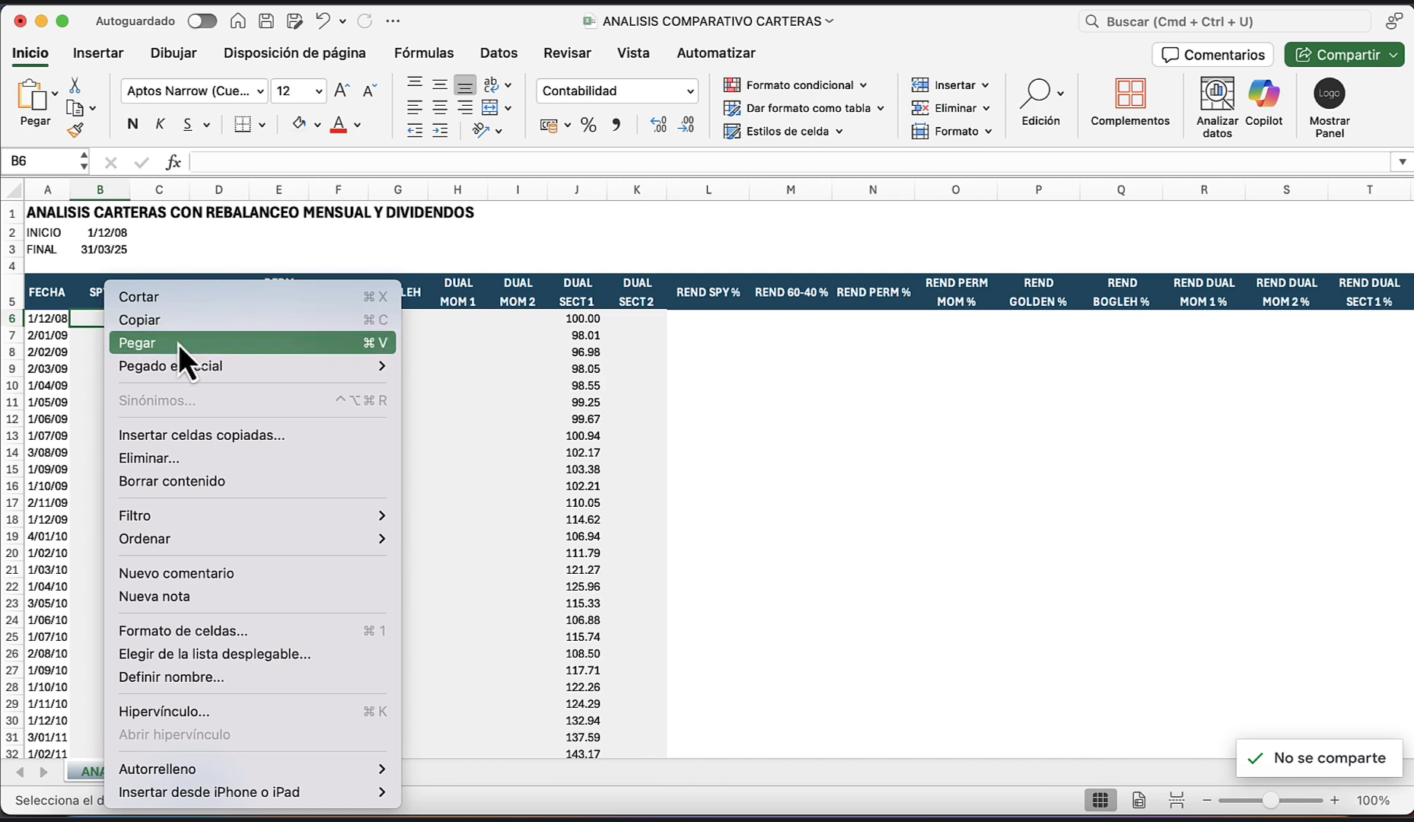
{"action": "mouse_move", "coordinate": [258, 365]}
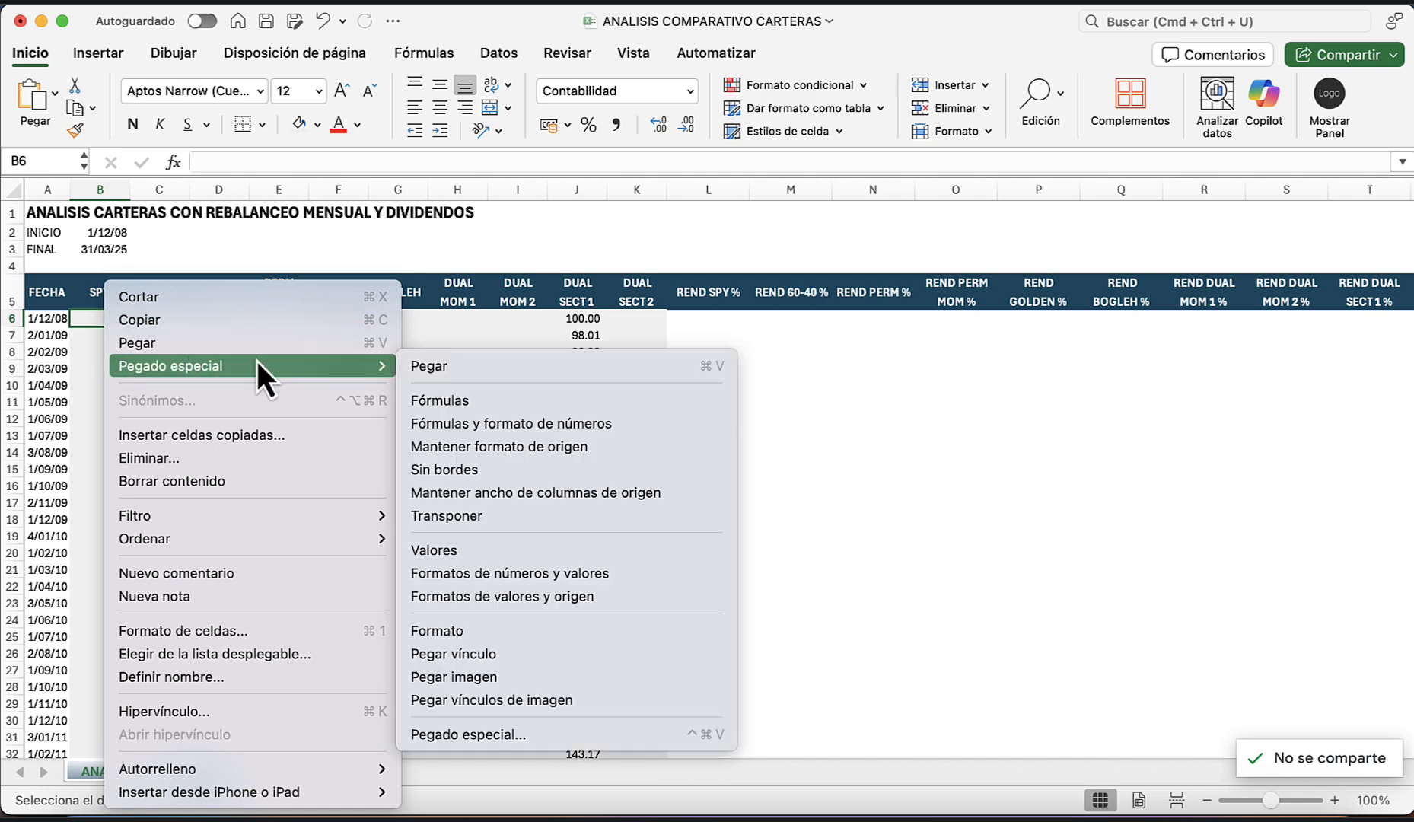
{"action": "left_click", "coordinate": [499, 548]}
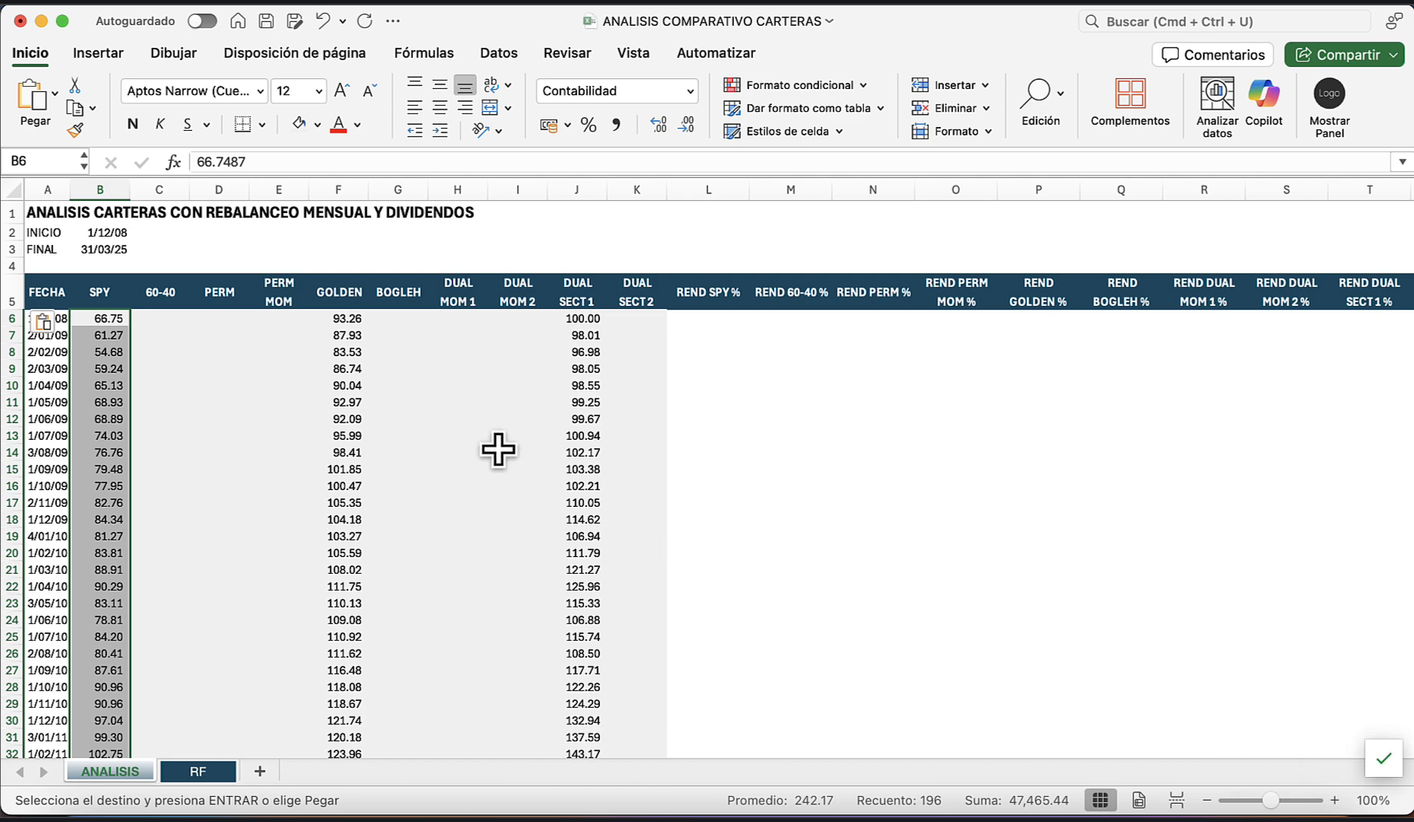
Step: Switch to ANALISIS COMPARATIVO CARTERAS - BASE and copy the SPY to DUAL SECT 2 prices from B6:K6 down to the last row
{"action": "key", "text": "super+grave"}
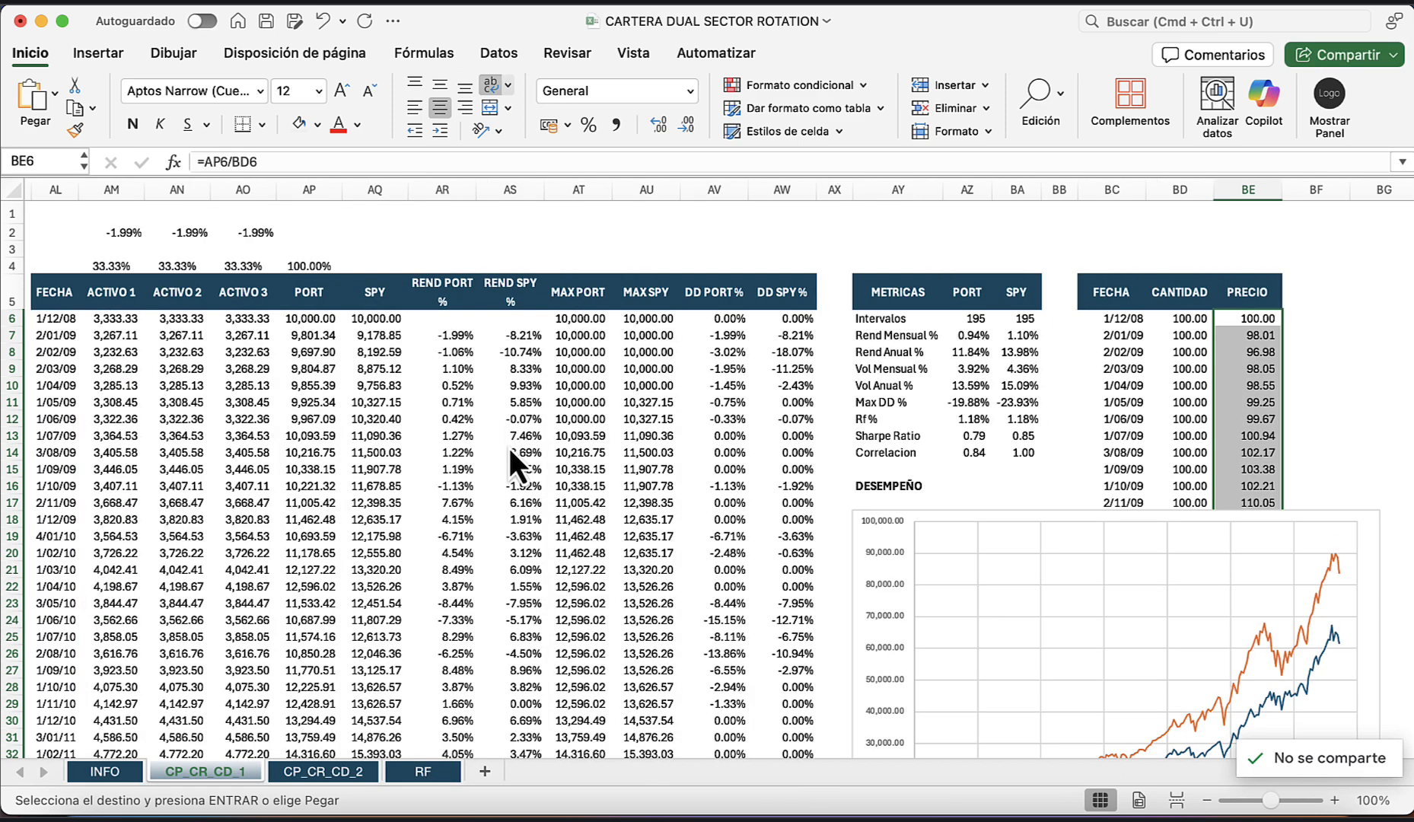
{"action": "key", "text": "super+grave"}
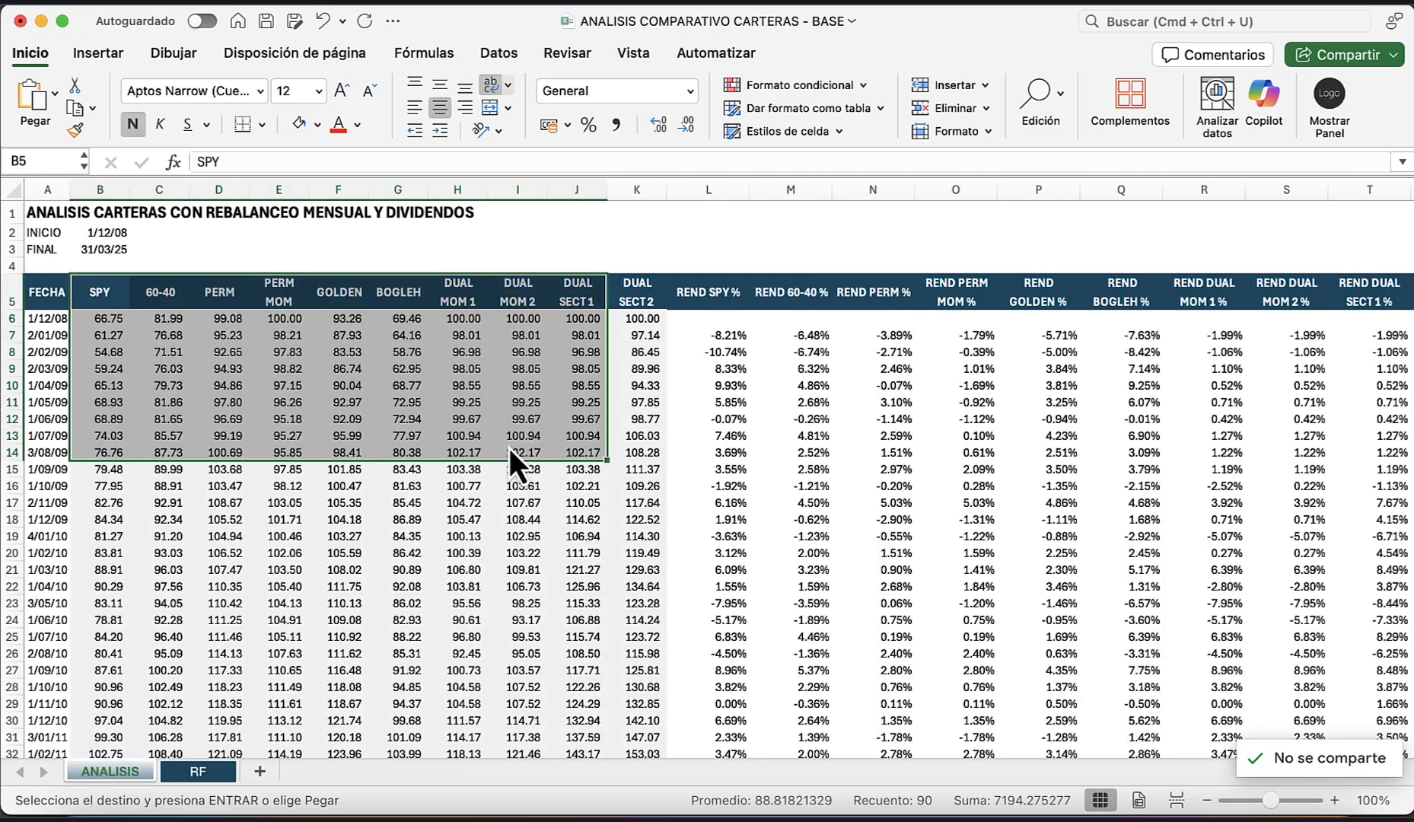
{"action": "key", "text": "shift+Right"}
{"action": "key", "text": "shift+Right"}
{"action": "key", "text": "shift+Right"}
{"action": "key", "text": "shift+Right"}
{"action": "key", "text": "shift+Right"}
{"action": "key", "text": "shift+Right"}
{"action": "key", "text": "shift+Right"}
{"action": "key", "text": "shift+Right"}
{"action": "key", "text": "shift+Right"}
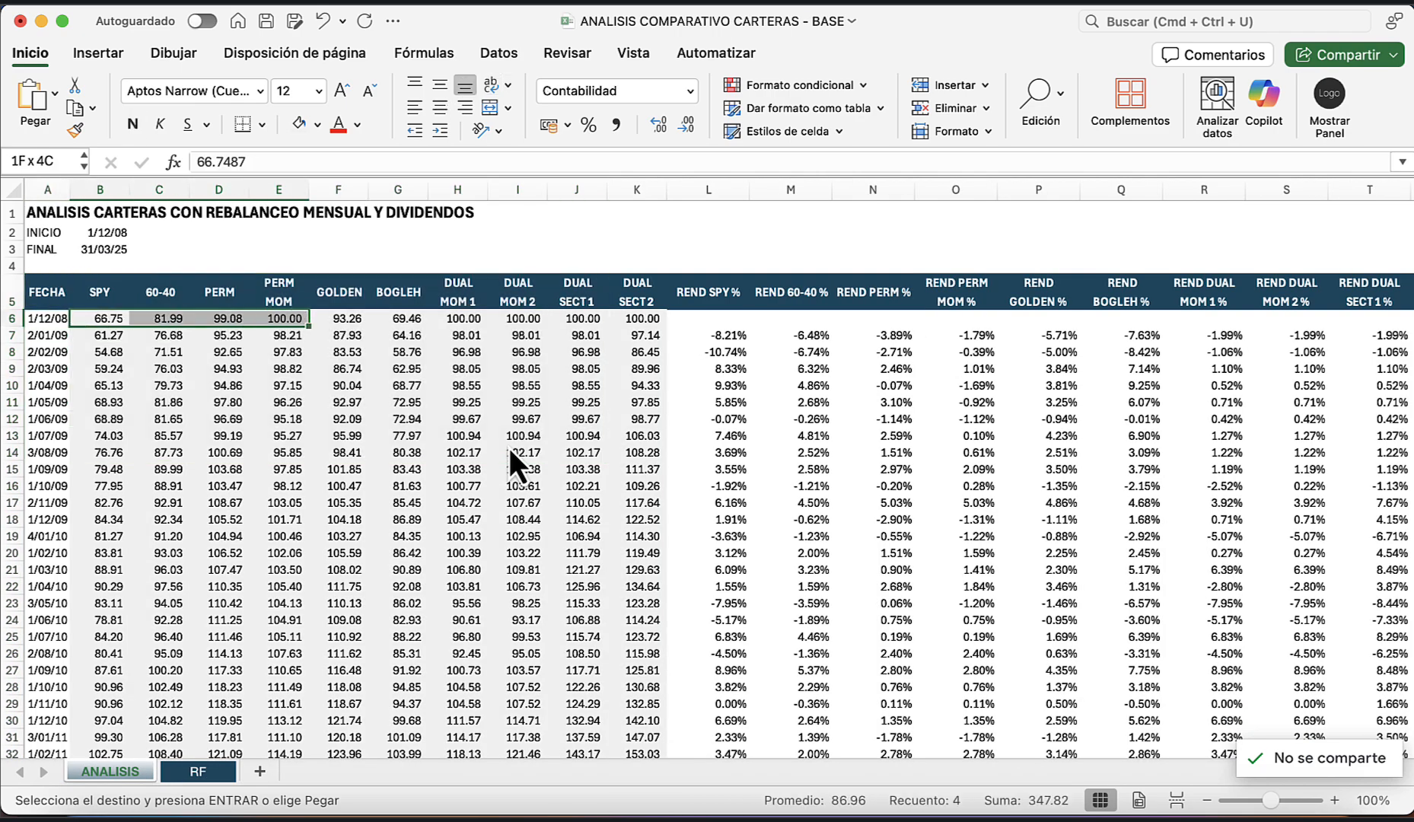
{"action": "key", "text": "super+shift+Down"}
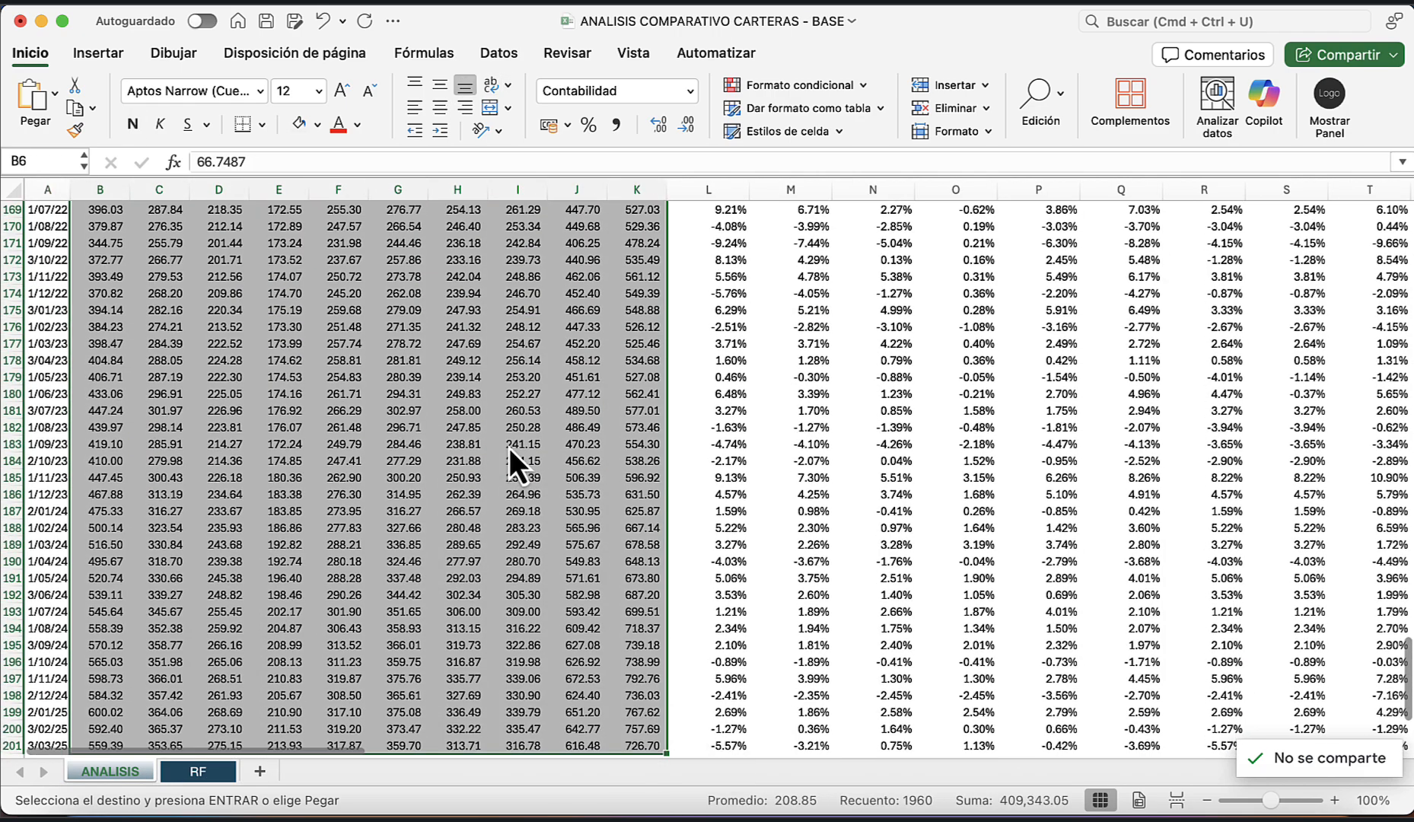
{"action": "key", "text": "super+BackSpace"}
{"action": "key", "text": "super+c"}
Step: Return to ANALISIS COMPARATIVO CARTERAS and paste the copied prices as values from B6
{"action": "key", "text": "super+grave"}
{"action": "key", "text": "super+grave"}
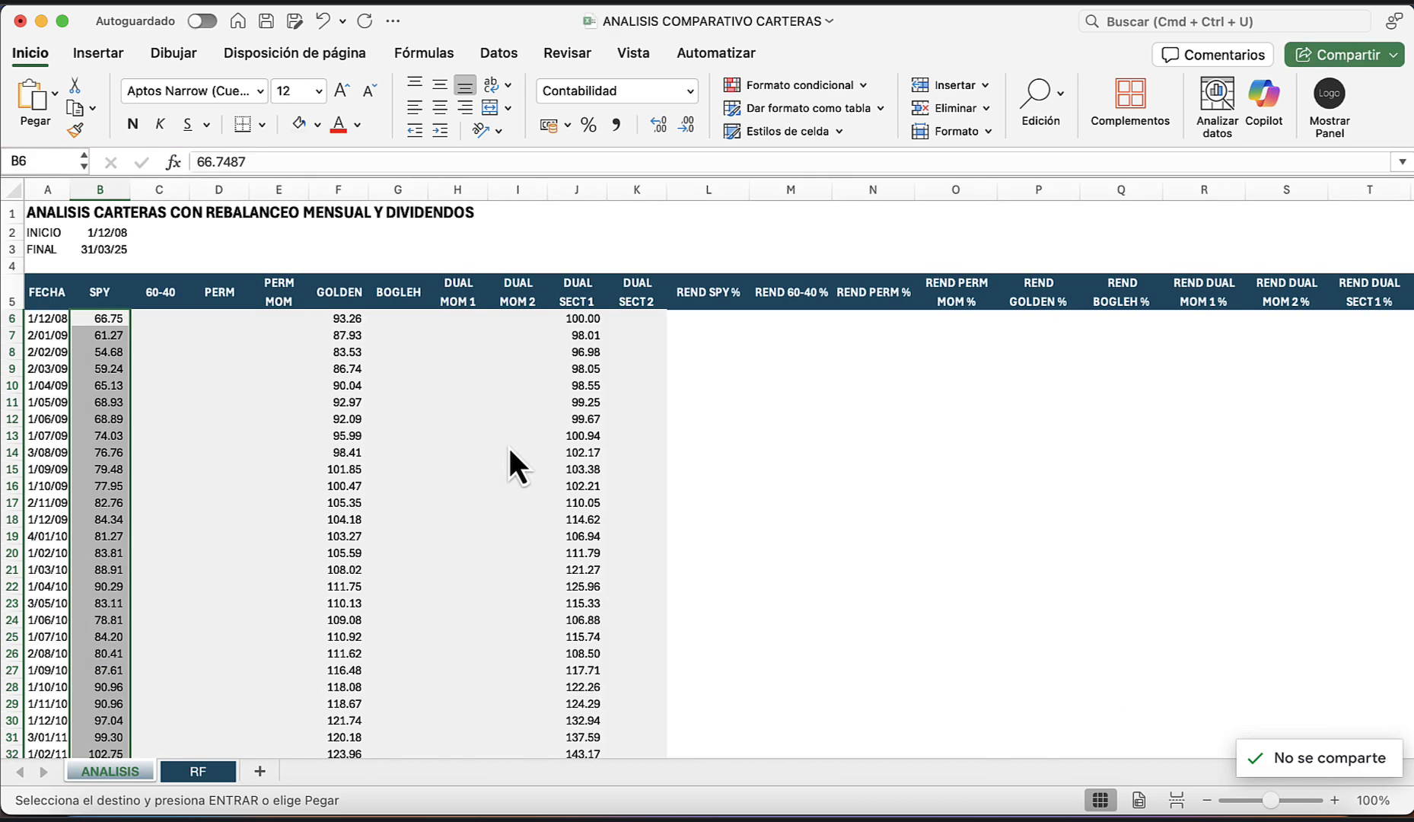
{"action": "left_click", "coordinate": [109, 326]}
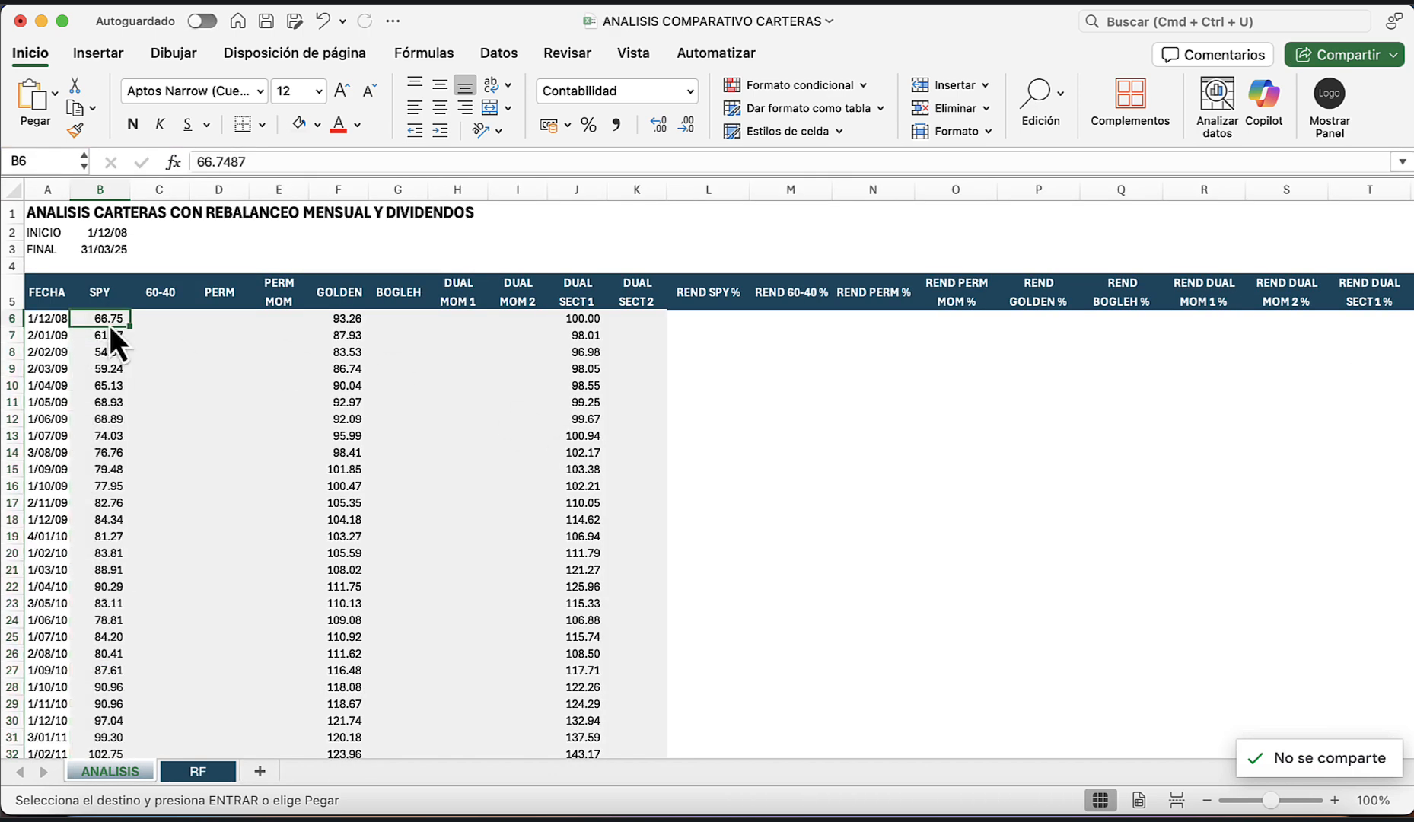
{"action": "right_click", "coordinate": [110, 326]}
{"action": "mouse_move", "coordinate": [250, 345]}
{"action": "left_click", "coordinate": [473, 533]}
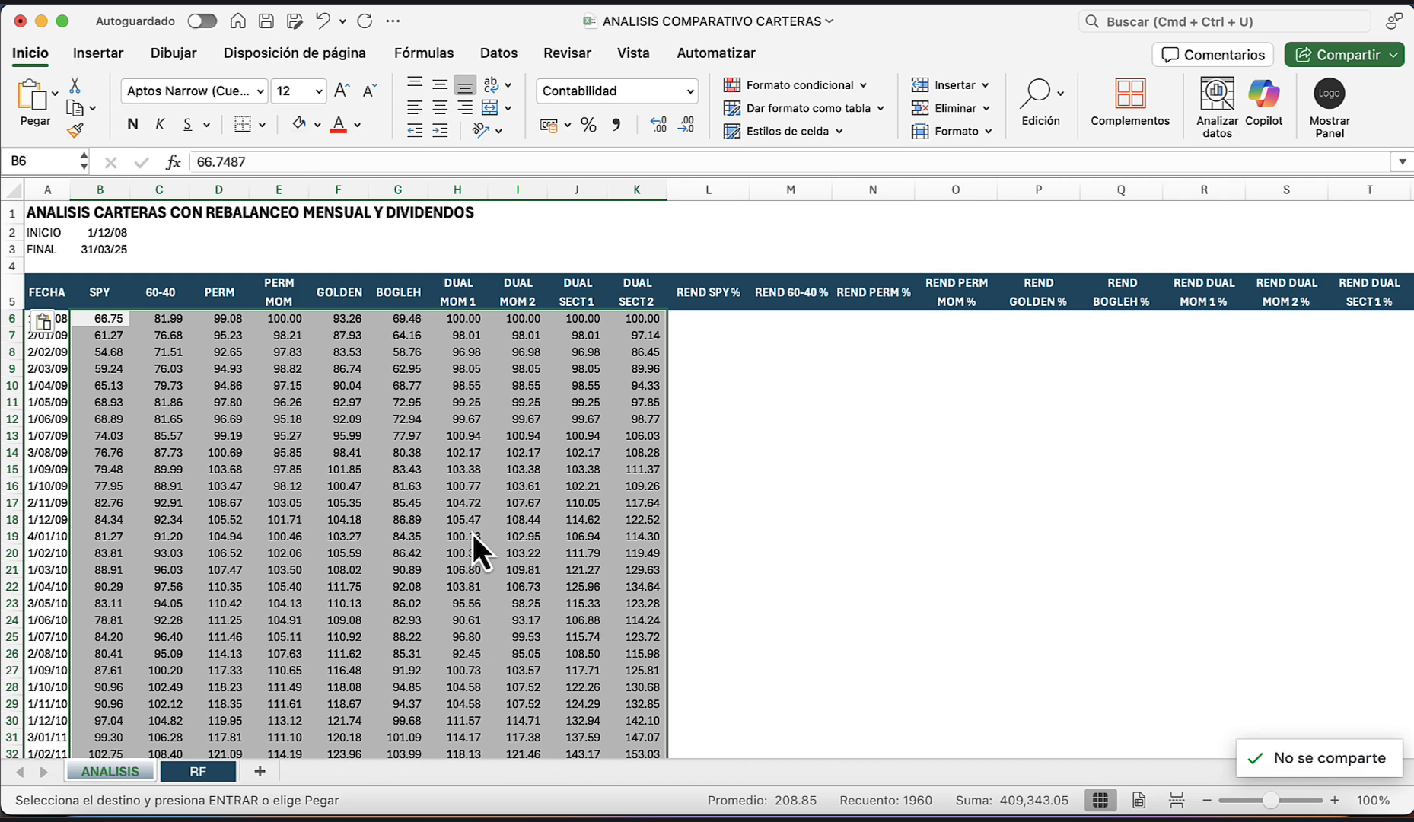
Step: Enter the monthly return formula =B7/B6-1 in L7 under REND SPY %
{"action": "key", "text": "Up"}
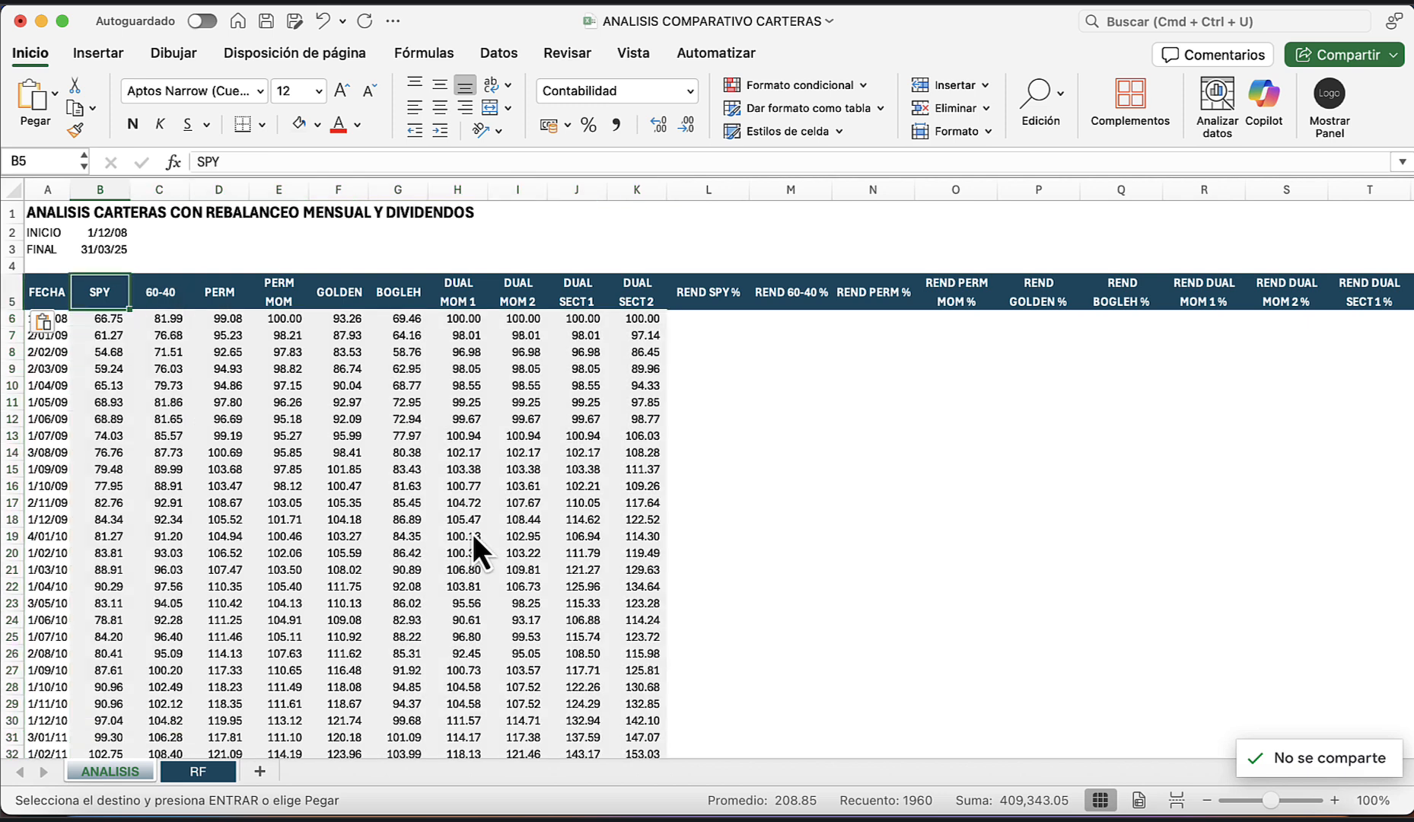
{"action": "key", "text": "Down"}
{"action": "key", "text": "Right"}
{"action": "key", "text": "Right"}
{"action": "key", "text": "Right"}
{"action": "key", "text": "Right"}
{"action": "key", "text": "Right"}
{"action": "key", "text": "Right"}
{"action": "key", "text": "Right"}
{"action": "key", "text": "Right"}
{"action": "key", "text": "Right"}
{"action": "key", "text": "Right"}
{"action": "key", "text": "Down"}
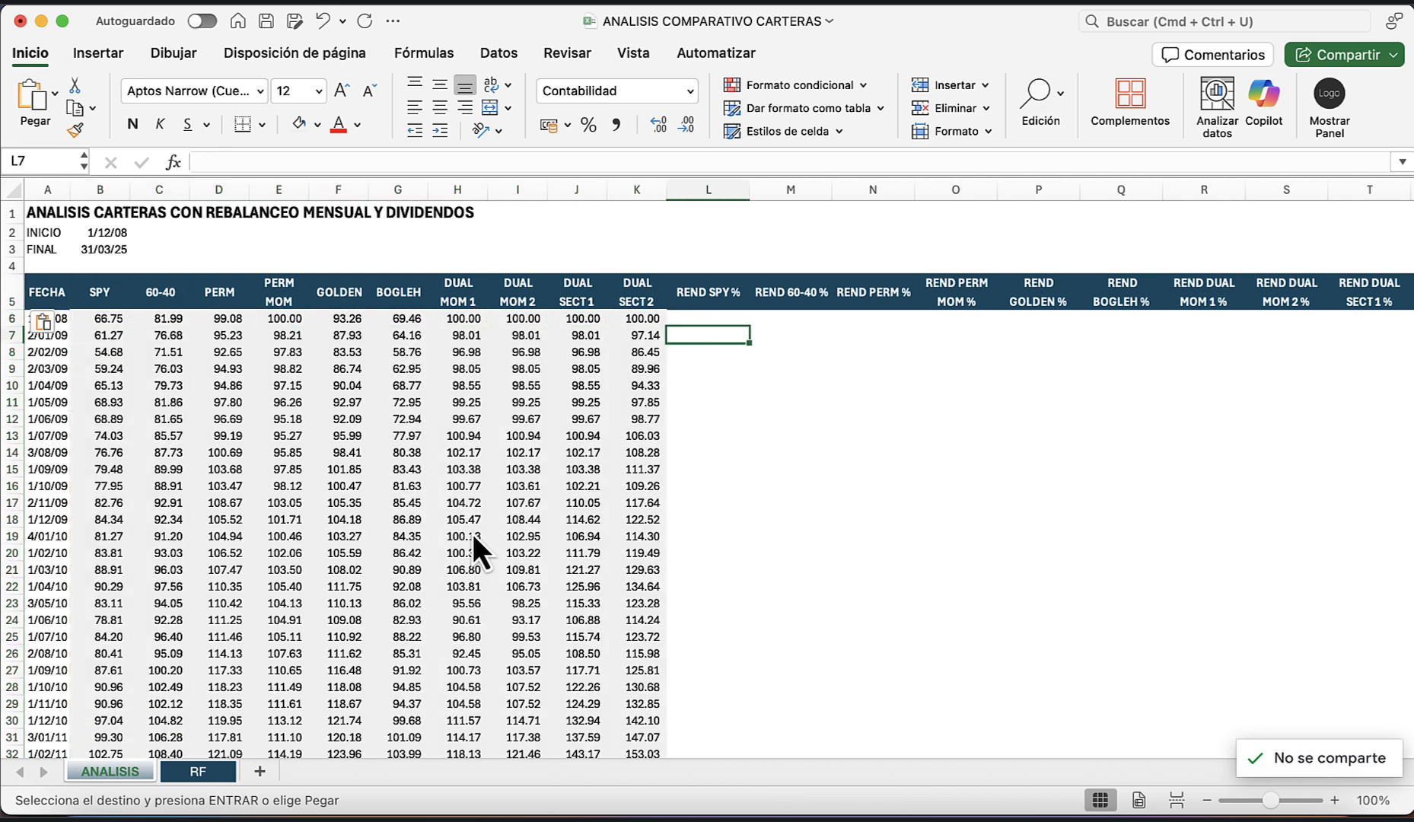
{"action": "type", "text": "="}
{"action": "key", "text": "Left"}
{"action": "key", "text": "Left"}
{"action": "key", "text": "Left"}
{"action": "key", "text": "Left"}
{"action": "key", "text": "Left"}
{"action": "key", "text": "Left"}
{"action": "key", "text": "Left"}
{"action": "key", "text": "Left"}
{"action": "key", "text": "Left"}
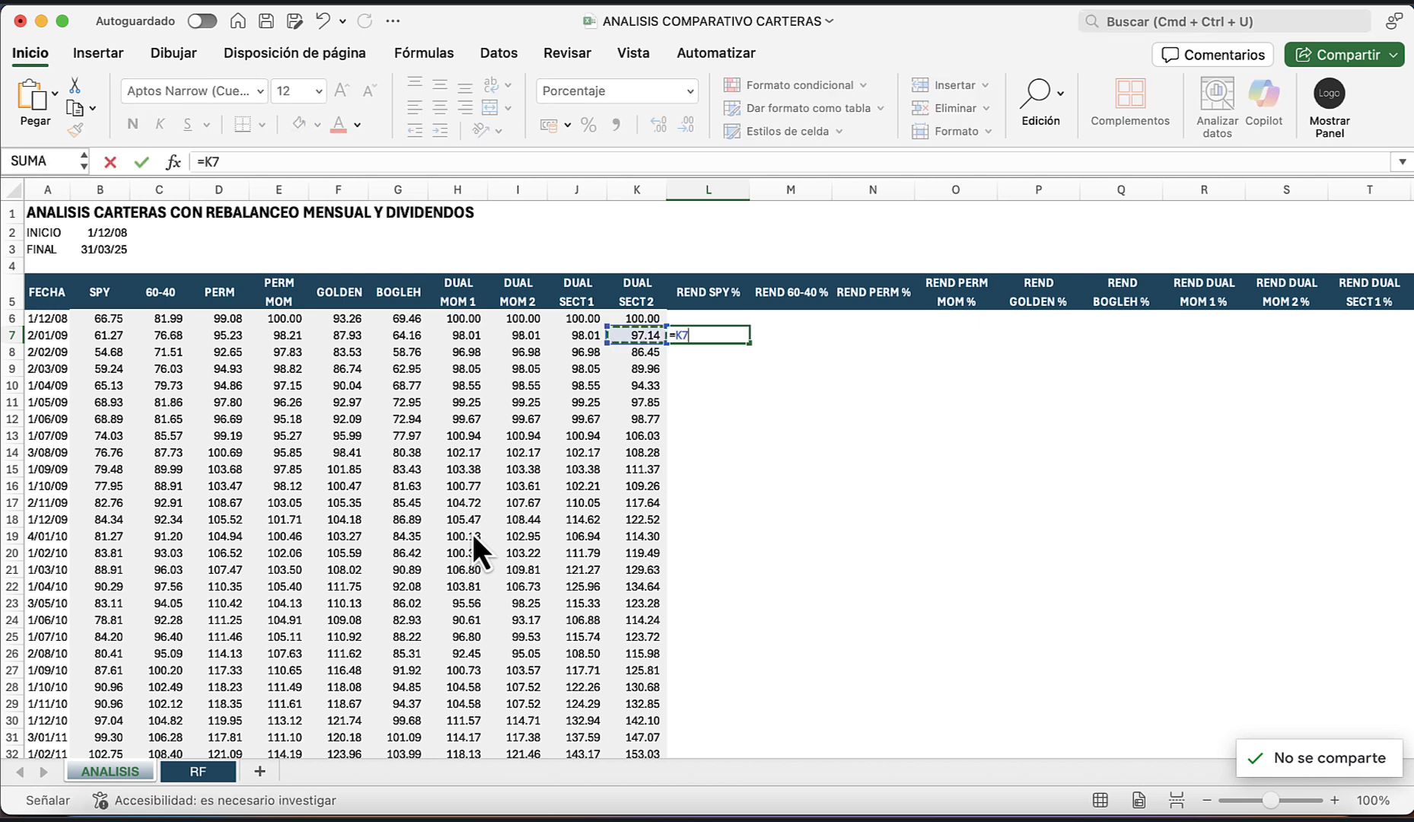
{"action": "key", "text": "Left"}
{"action": "type", "text": "/"}
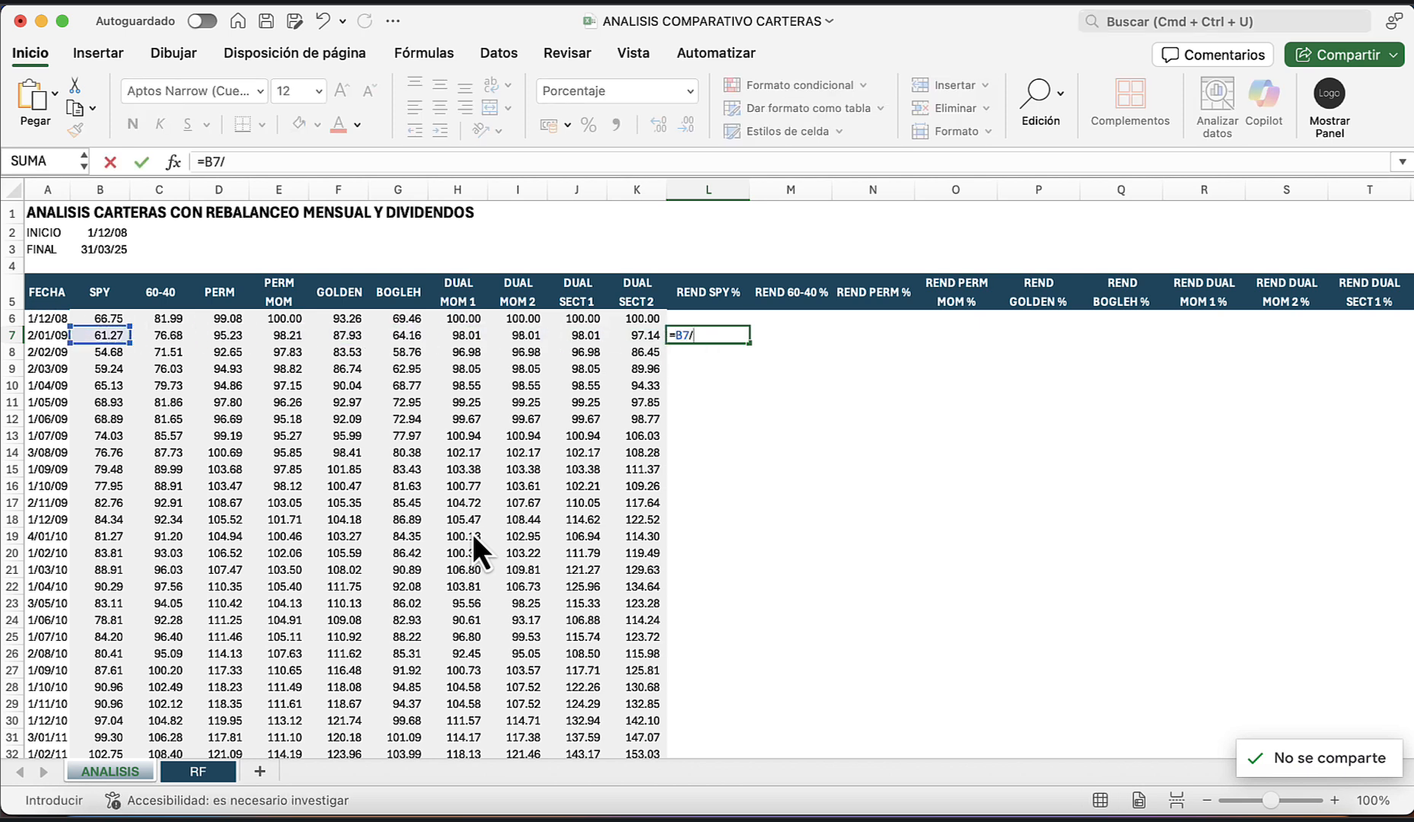
{"action": "key", "text": "Left"}
{"action": "key", "text": "Left"}
{"action": "key", "text": "Left"}
{"action": "key", "text": "Left"}
{"action": "key", "text": "Left"}
{"action": "key", "text": "Left"}
{"action": "key", "text": "Left"}
{"action": "key", "text": "Up"}
{"action": "key", "text": "Left"}
{"action": "key", "text": "Left"}
{"action": "key", "text": "Left"}
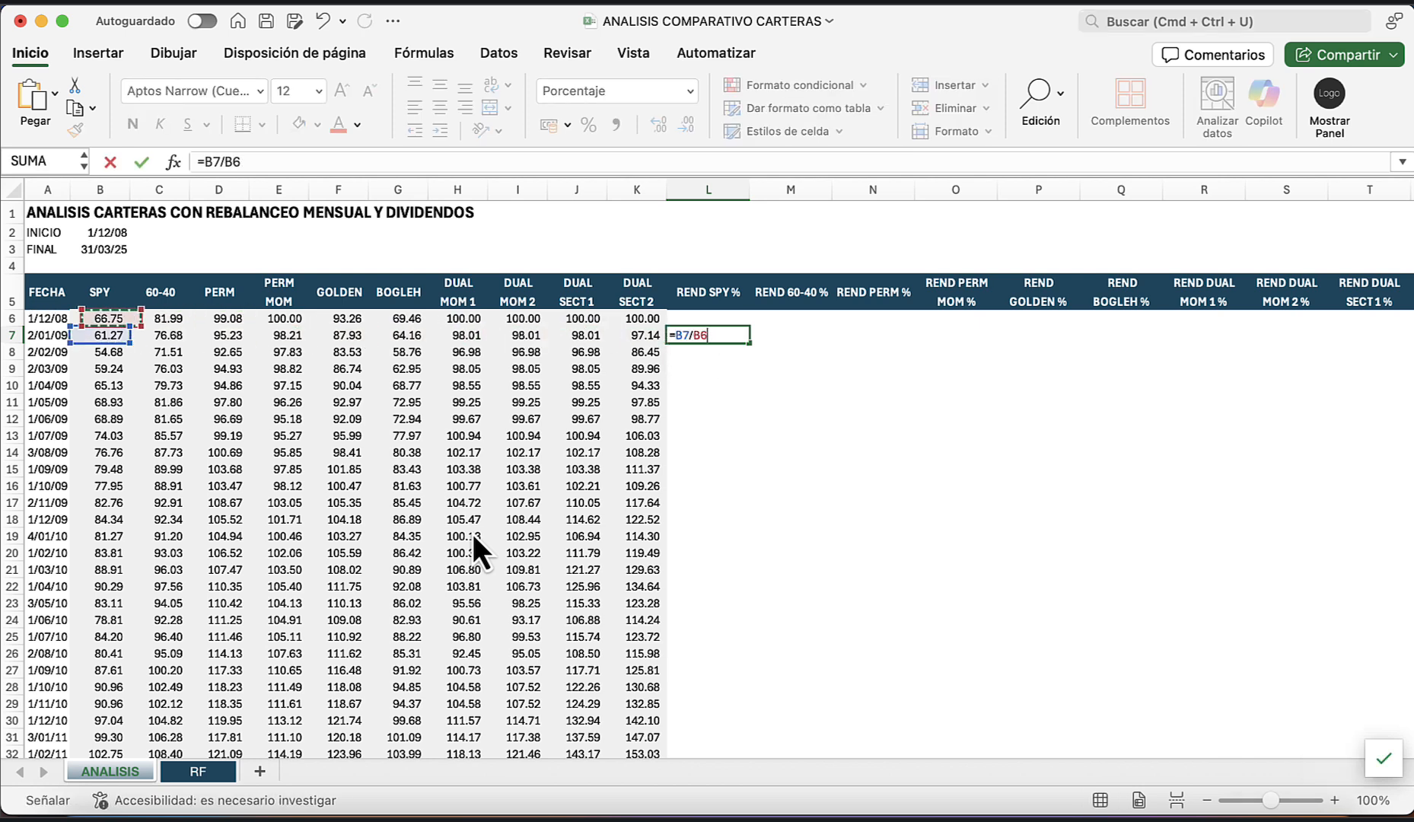
{"action": "type", "text": "-1"}
{"action": "key", "text": "Return"}
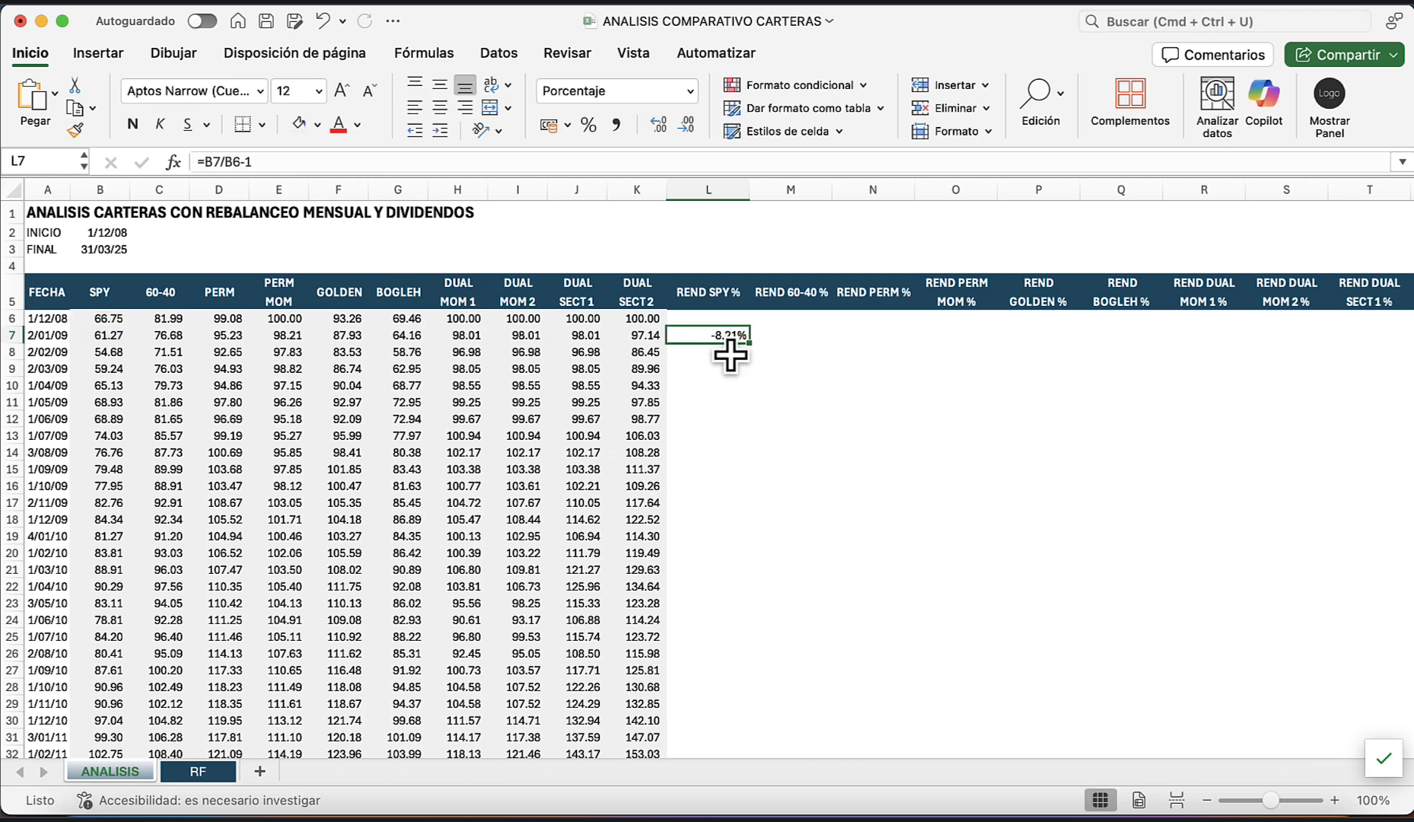
Step: Fill the return formula from L7 across to U7 under REND DUAL SECT2 %, and down to the last row
{"action": "left_click_drag", "start_coordinate": [751, 344], "coordinate": [750, 376]}
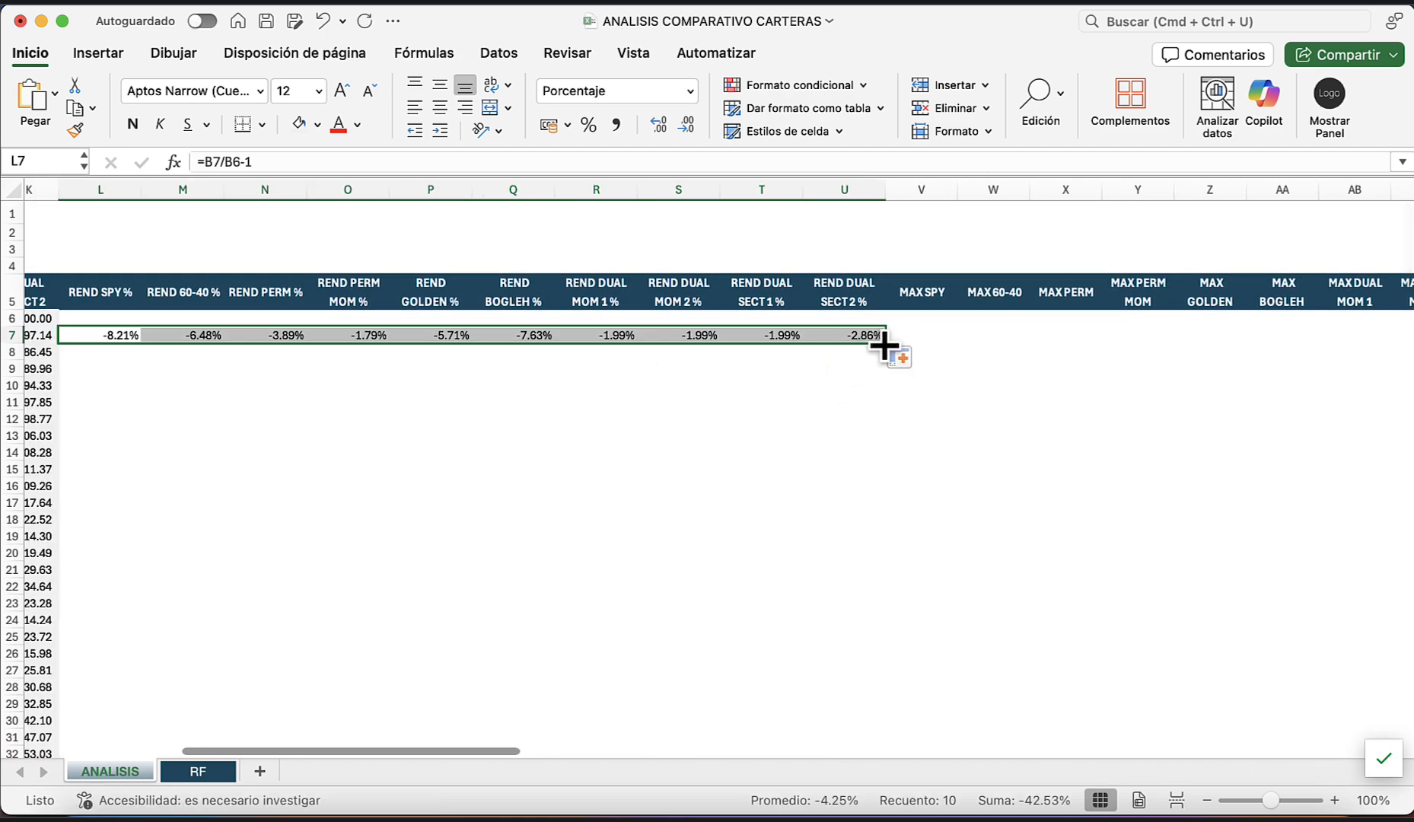
{"action": "double_click", "coordinate": [886, 340]}
{"action": "scroll", "coordinate": [733, 420], "scroll_direction": "left", "scroll_amount": 4}
{"action": "scroll", "coordinate": [733, 420], "scroll_direction": "right", "scroll_amount": 7}
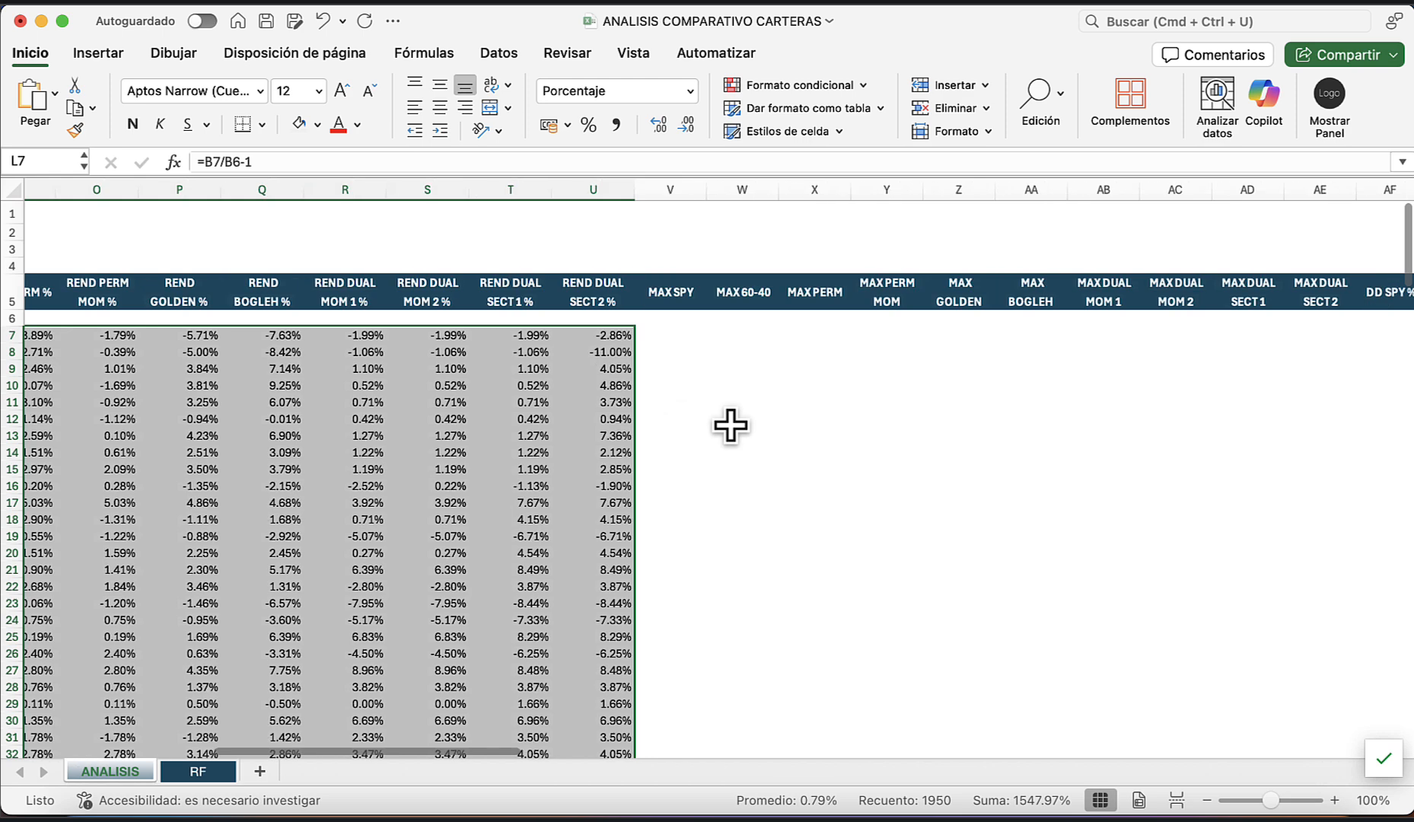
Step: Link BC6 under FECHA to the first date of the price table with the formula =+A6
{"action": "scroll", "coordinate": [730, 424], "scroll_direction": "right", "scroll_amount": 10}
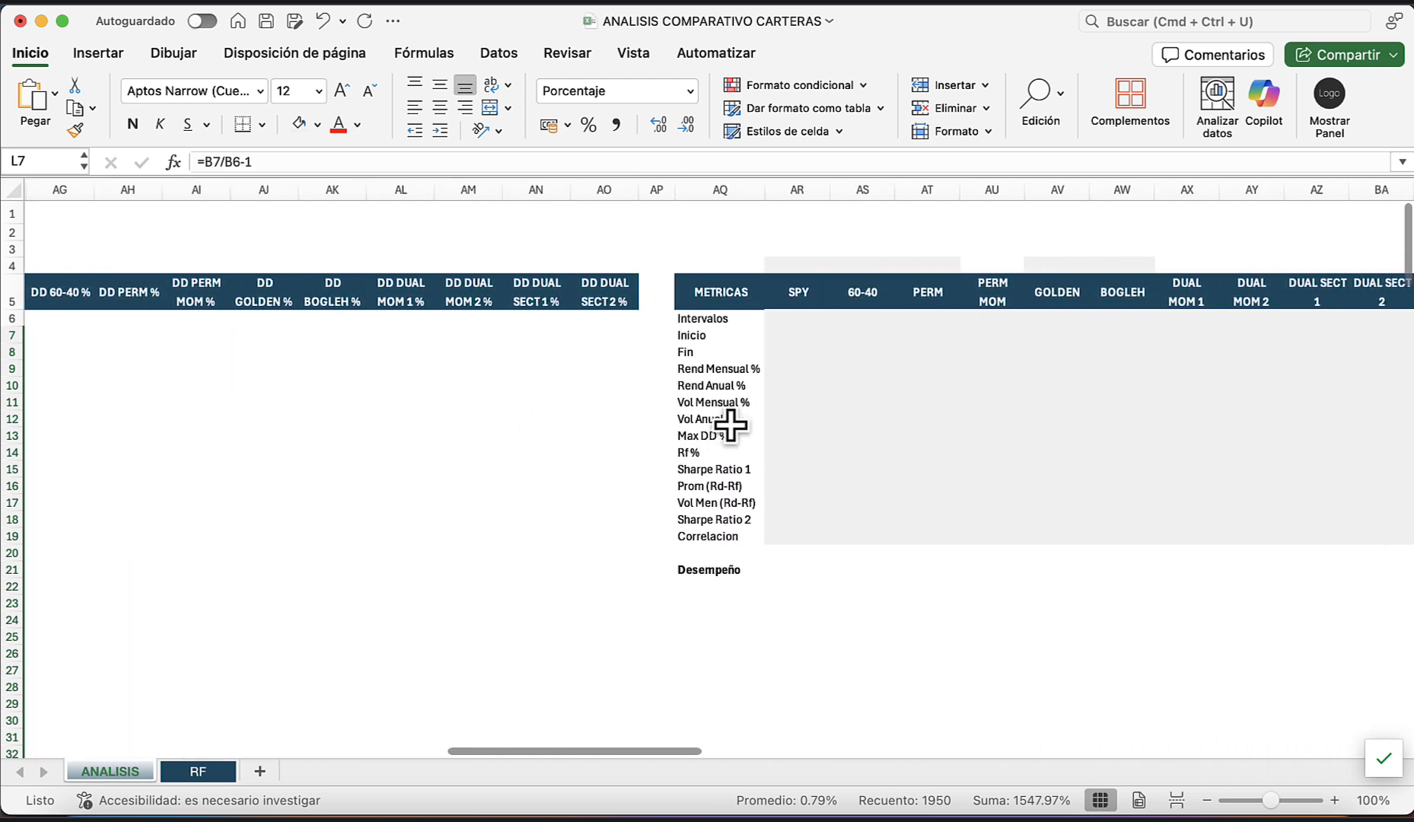
{"action": "scroll", "coordinate": [730, 425], "scroll_direction": "right", "scroll_amount": 7}
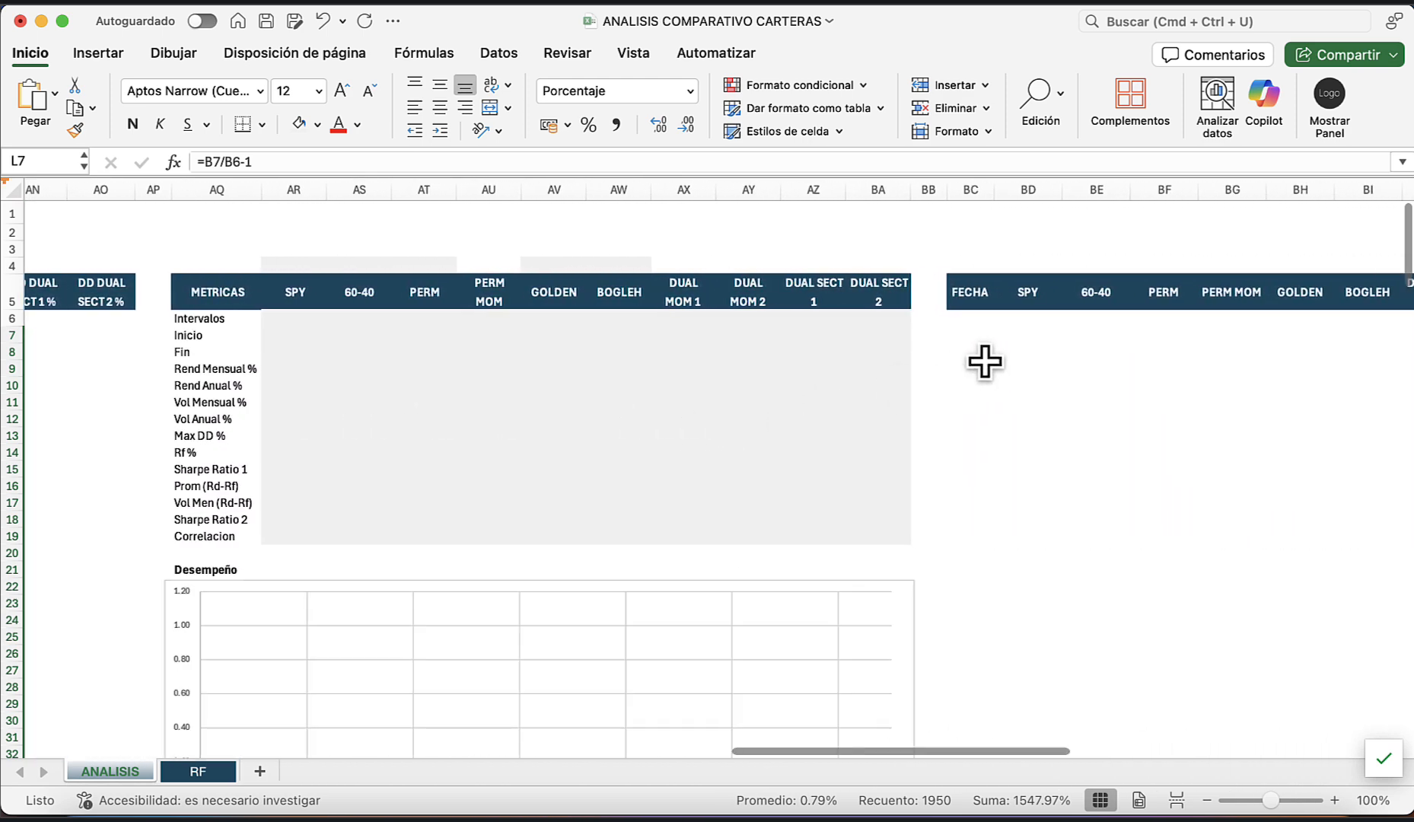
{"action": "left_click", "coordinate": [982, 319]}
{"action": "type", "text": "+"}
{"action": "key", "text": "Left"}
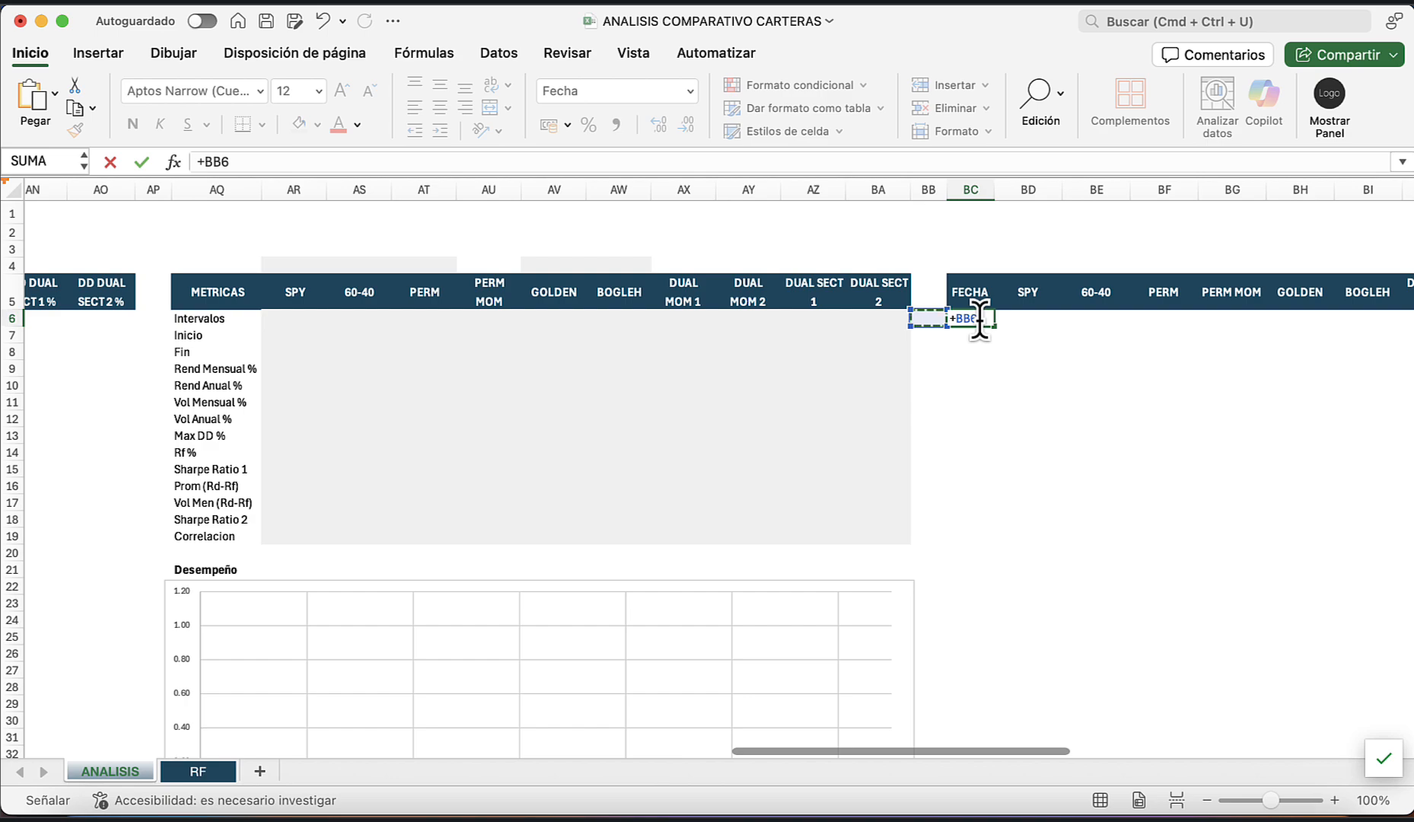
{"action": "key", "text": "Left"}
{"action": "key", "text": "Left"}
{"action": "key", "text": "Left"}
{"action": "key", "text": "Left"}
{"action": "key", "text": "Left"}
{"action": "key", "text": "Left"}
{"action": "key", "text": "Left"}
{"action": "key", "text": "Left"}
{"action": "key", "text": "Left"}
{"action": "key", "text": "Left"}
{"action": "key", "text": "Left"}
{"action": "key", "text": "Left"}
{"action": "key", "text": "Left"}
{"action": "key", "text": "Left"}
{"action": "key", "text": "Left"}
{"action": "key", "text": "Left"}
{"action": "key", "text": "Left"}
{"action": "key", "text": "Left"}
{"action": "key", "text": "Left"}
{"action": "key", "text": "Left"}
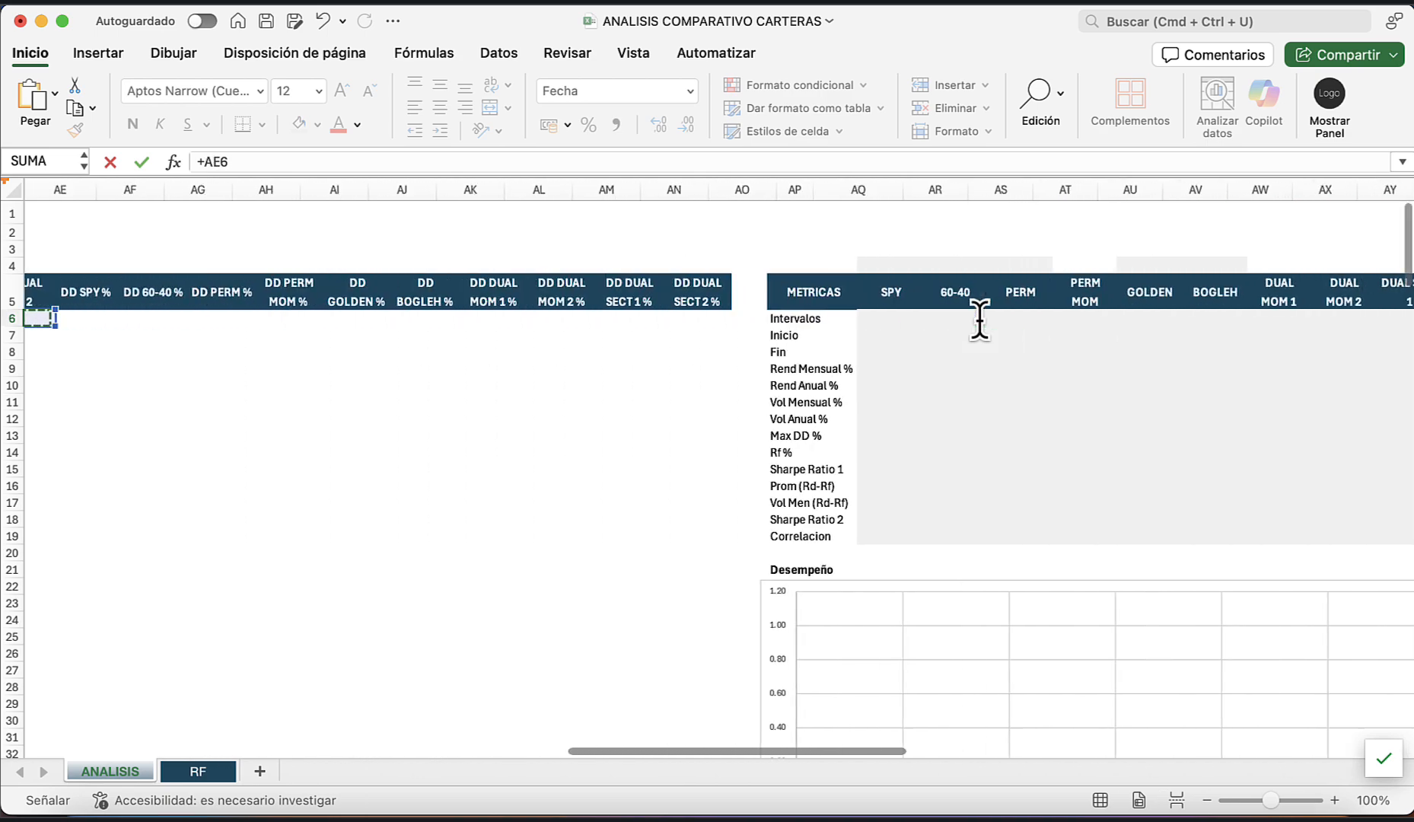
{"action": "key", "text": "Left"}
{"action": "key", "text": "Left"}
{"action": "key", "text": "Left"}
{"action": "key", "text": "Left"}
{"action": "key", "text": "Left"}
{"action": "key", "text": "Left"}
{"action": "key", "text": "Left"}
{"action": "key", "text": "Left"}
{"action": "key", "text": "Left"}
{"action": "key", "text": "Left"}
{"action": "key", "text": "Left"}
{"action": "key", "text": "Left"}
{"action": "key", "text": "Left"}
{"action": "key", "text": "Left"}
{"action": "key", "text": "Left"}
{"action": "key", "text": "Left"}
{"action": "key", "text": "Left"}
{"action": "key", "text": "Left"}
{"action": "key", "text": "Left"}
{"action": "key", "text": "Left"}
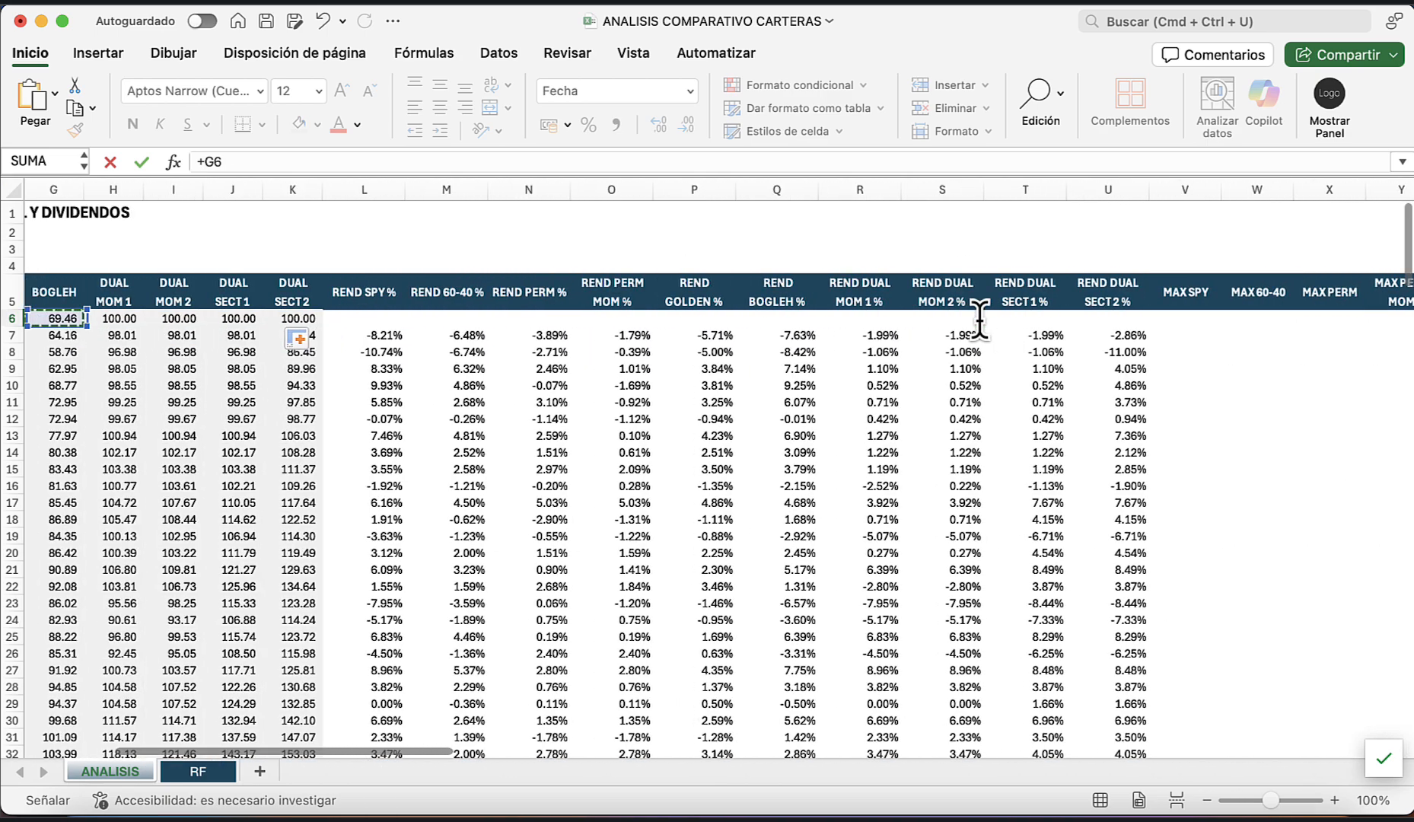
{"action": "key", "text": "Left"}
{"action": "key", "text": "Left"}
{"action": "key", "text": "Left"}
{"action": "key", "text": "Left"}
{"action": "key", "text": "Left"}
{"action": "key", "text": "Left"}
{"action": "key", "text": "Escape"}
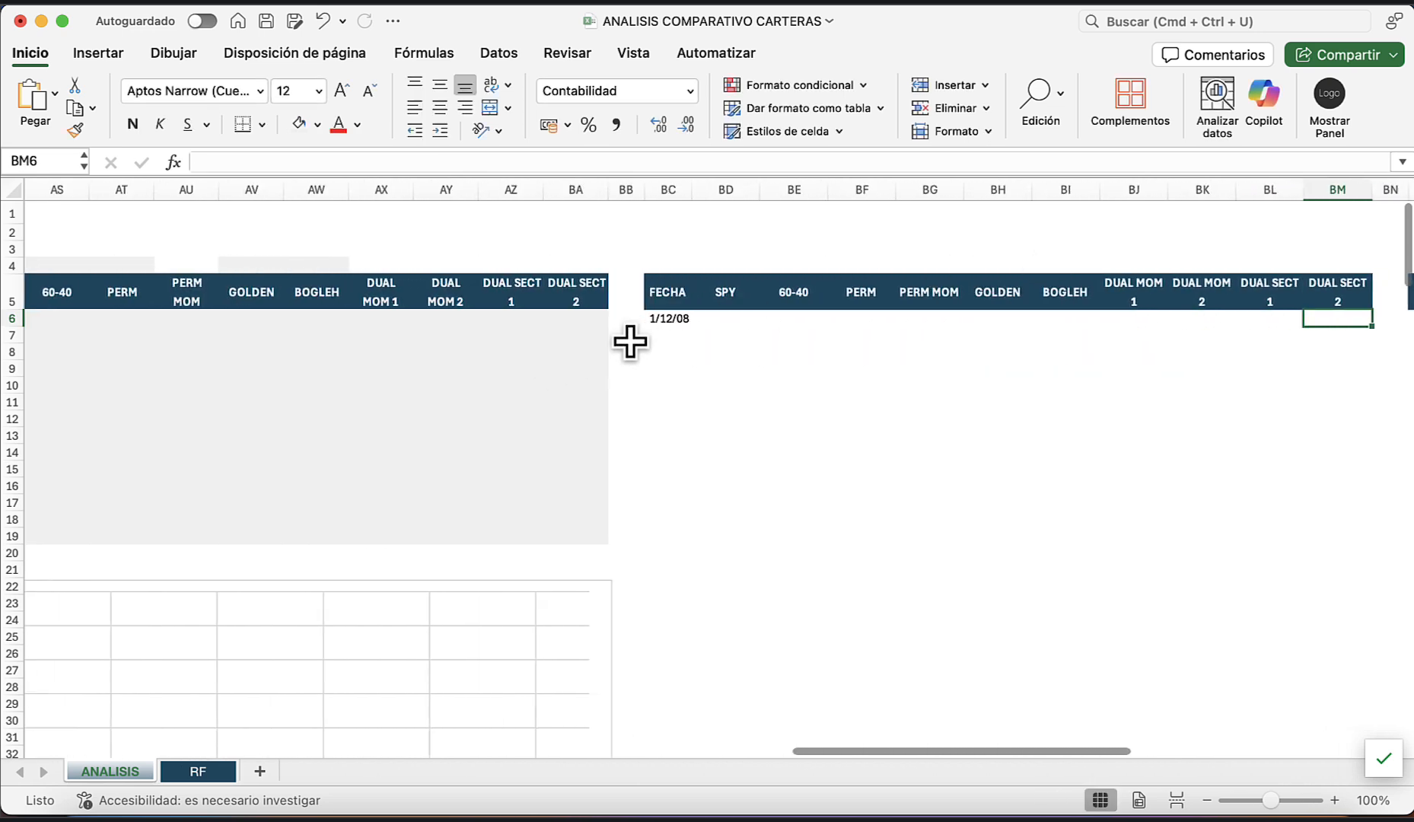
Step: Fill the date formula down column BC and clear the surplus cells below row 201
{"action": "left_click", "coordinate": [662, 318]}
{"action": "left_click_drag", "start_coordinate": [690, 326], "coordinate": [689, 750]}
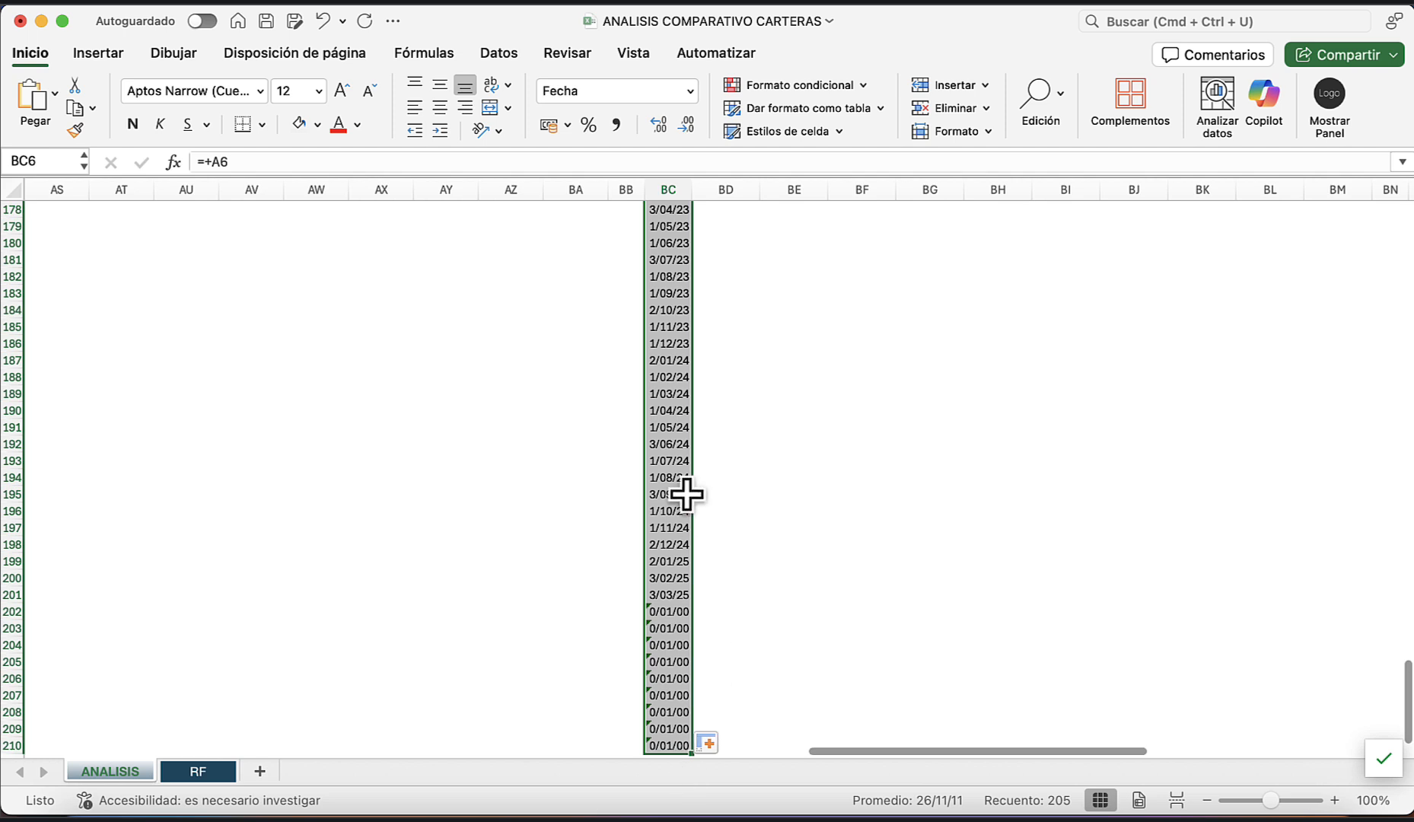
{"action": "left_click_drag", "start_coordinate": [662, 614], "coordinate": [661, 757]}
{"action": "key", "text": "Delete"}
{"action": "key", "text": "Up"}
{"action": "key", "text": "ctrl+shift+Up"}
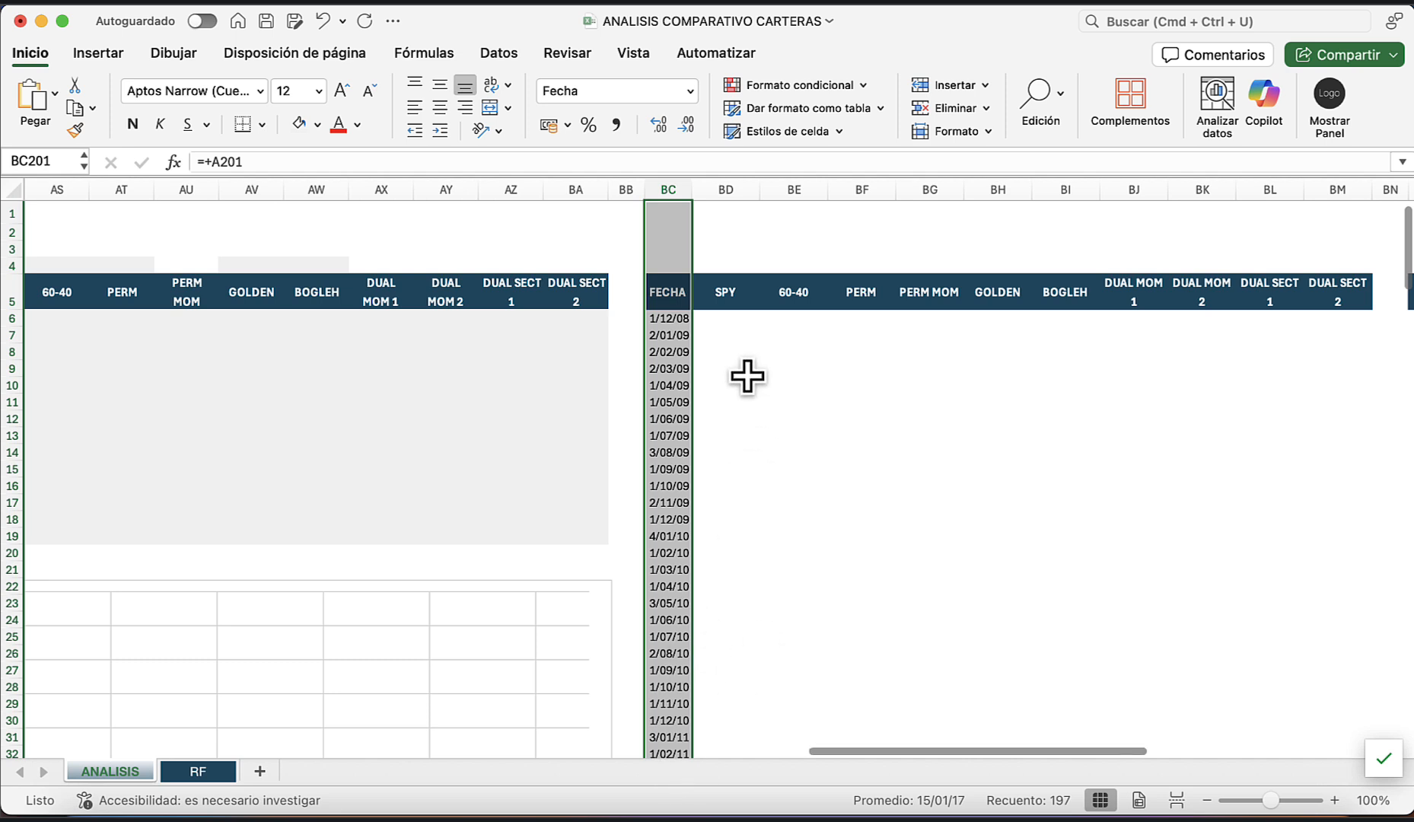
Step: Enter a starting value of 10000 in BD6 under SPY
{"action": "left_click", "coordinate": [738, 319]}
{"action": "type", "text": "10000"}
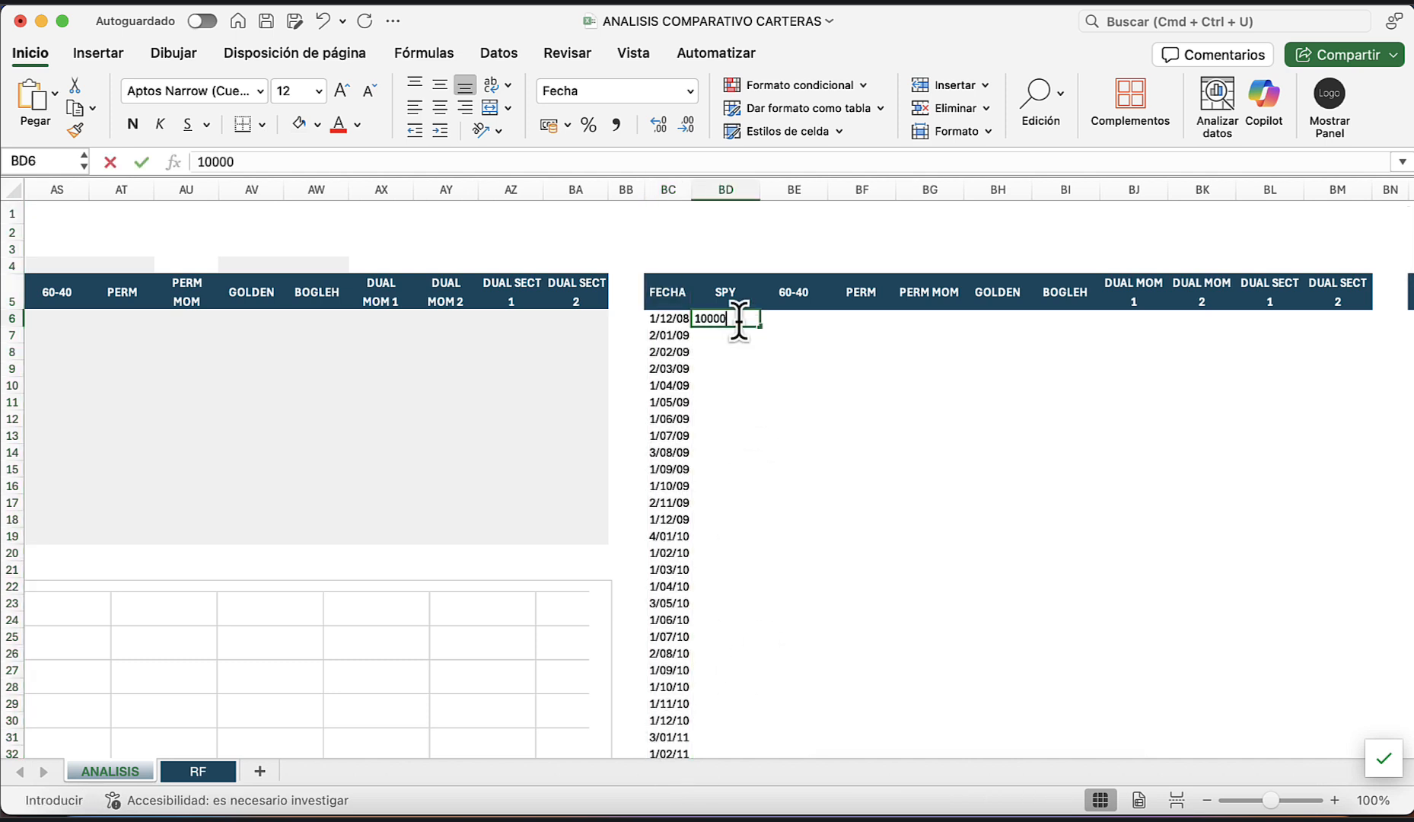
{"action": "key", "text": "Return"}
{"action": "left_click", "coordinate": [740, 324]}
{"action": "type", "text": "1000"}
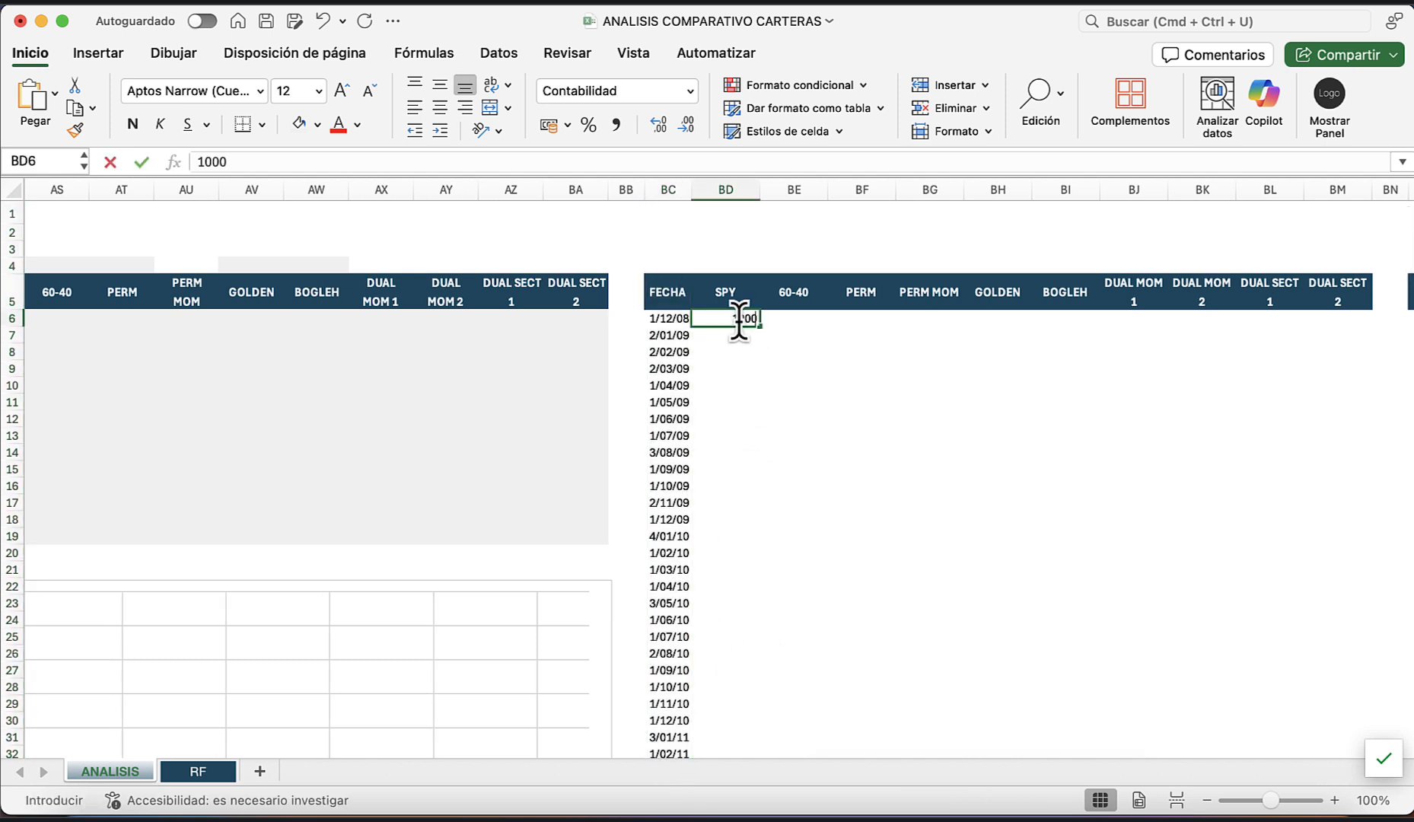
{"action": "type", "text": "0"}
{"action": "key", "text": "Return"}
Step: Copy the starting value from BD6 across to BM6 under DUAL SECT 2
{"action": "left_click", "coordinate": [740, 324]}
{"action": "key", "text": "super+c"}
{"action": "key", "text": "shift+Right"}
{"action": "key", "text": "shift+Right"}
{"action": "key", "text": "shift+Right"}
{"action": "key", "text": "shift+Right"}
{"action": "key", "text": "shift+Right"}
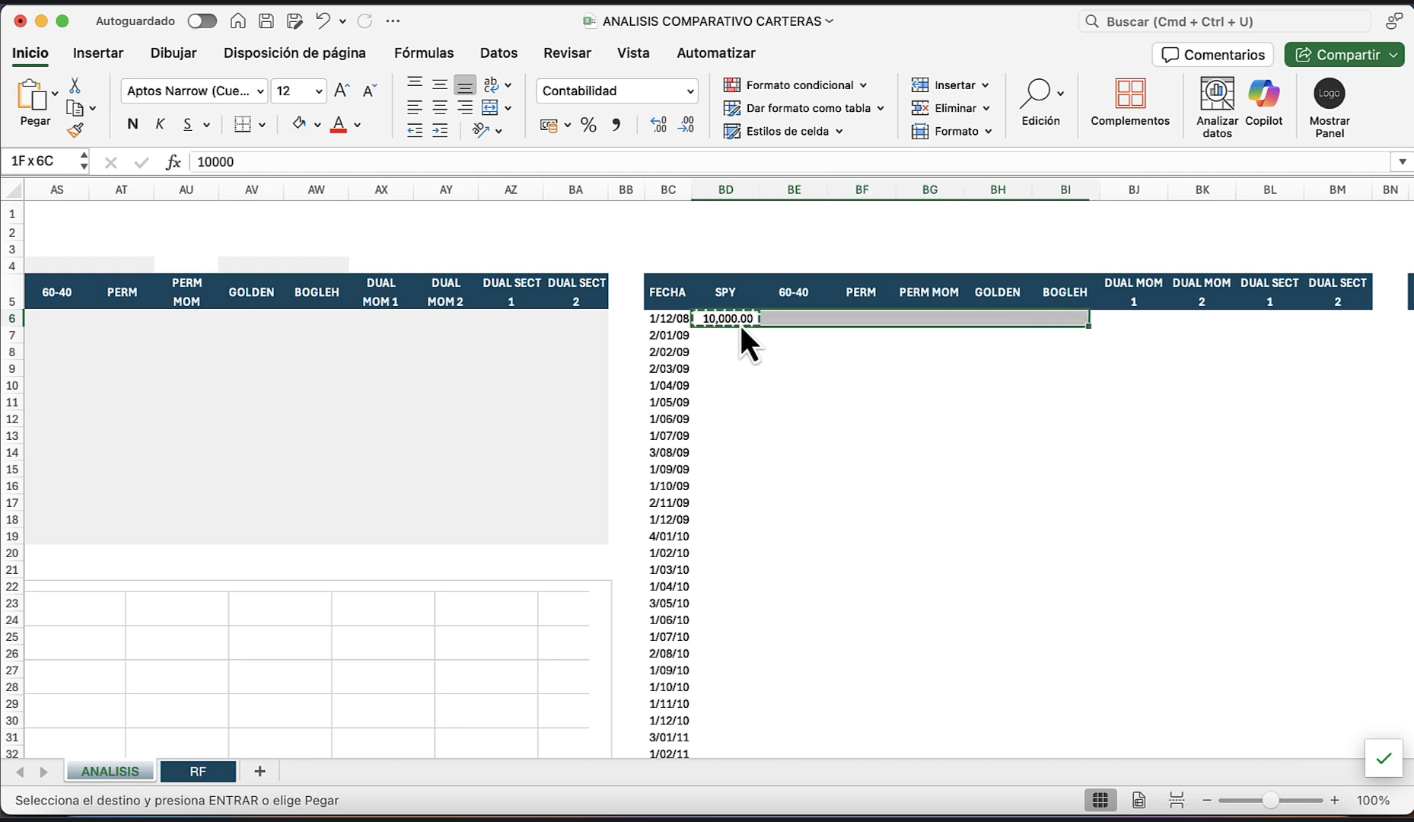
{"action": "key", "text": "shift+Right"}
{"action": "key", "text": "shift+Right"}
{"action": "key", "text": "shift+Right"}
{"action": "key", "text": "shift+Right"}
{"action": "key", "text": "super+v"}
Step: Enter the growth formula =BD6*(1+L7) in BD7 under SPY
{"action": "key", "text": "Down"}
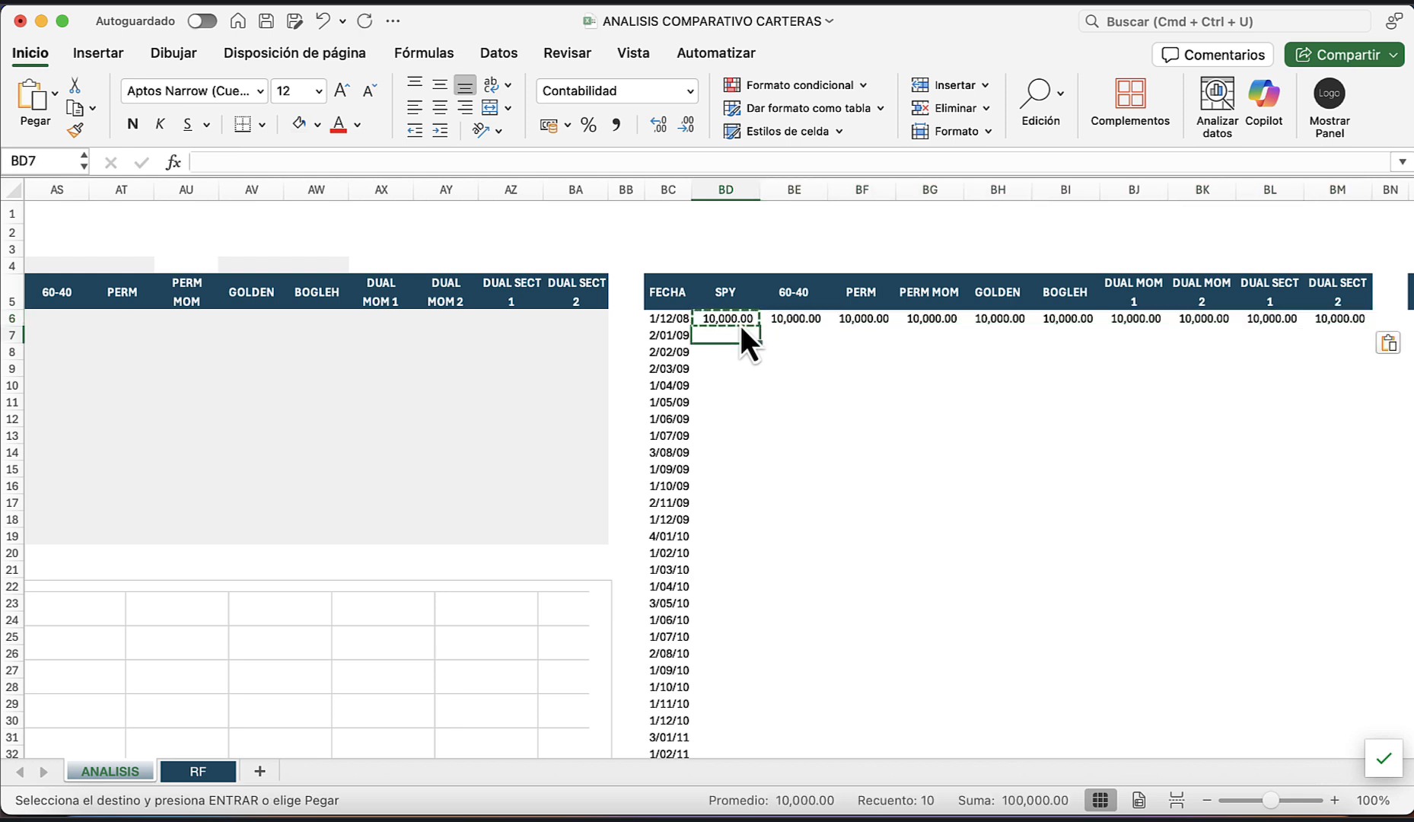
{"action": "type", "text": "="}
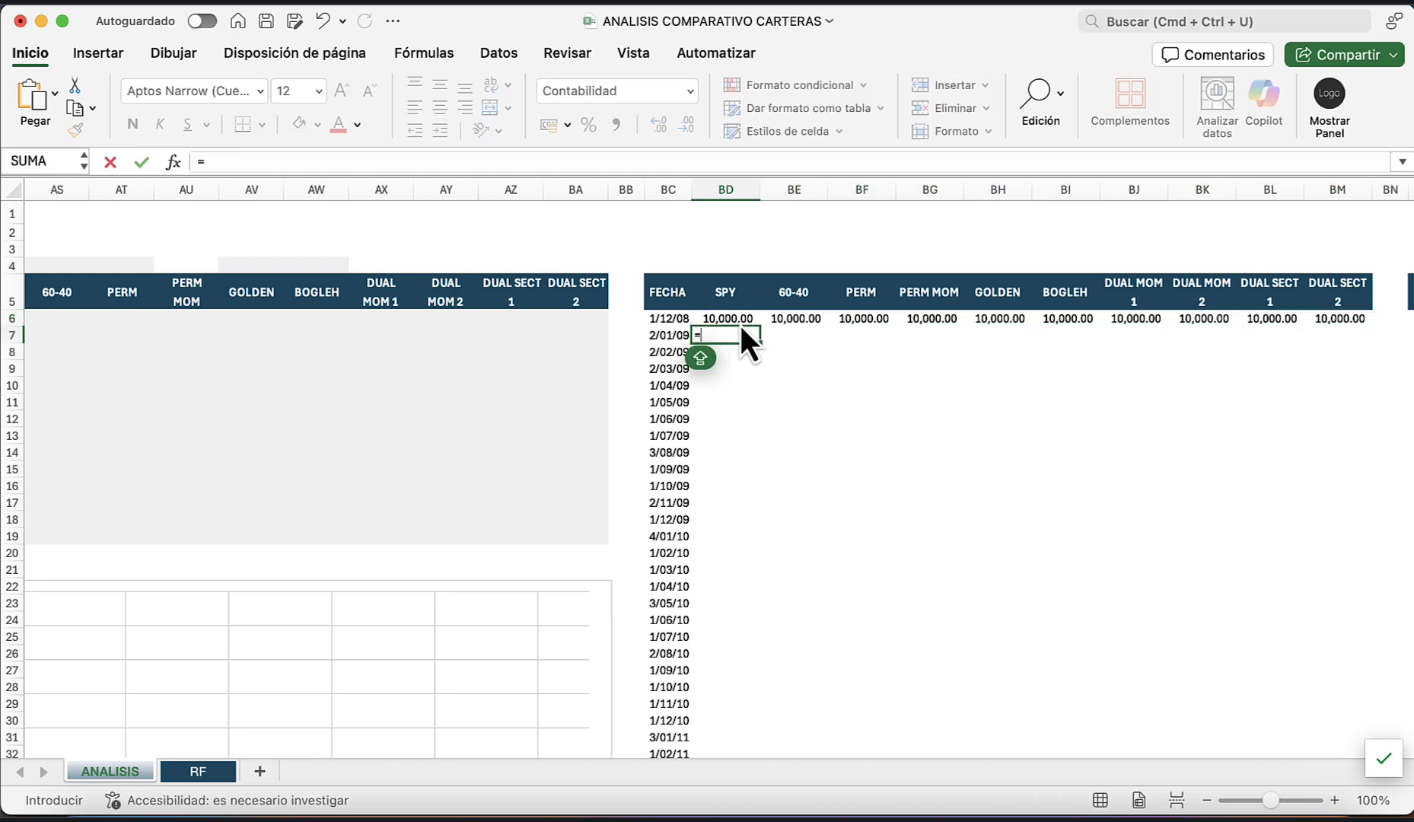
{"action": "key", "text": "Up"}
{"action": "type", "text": "*"}
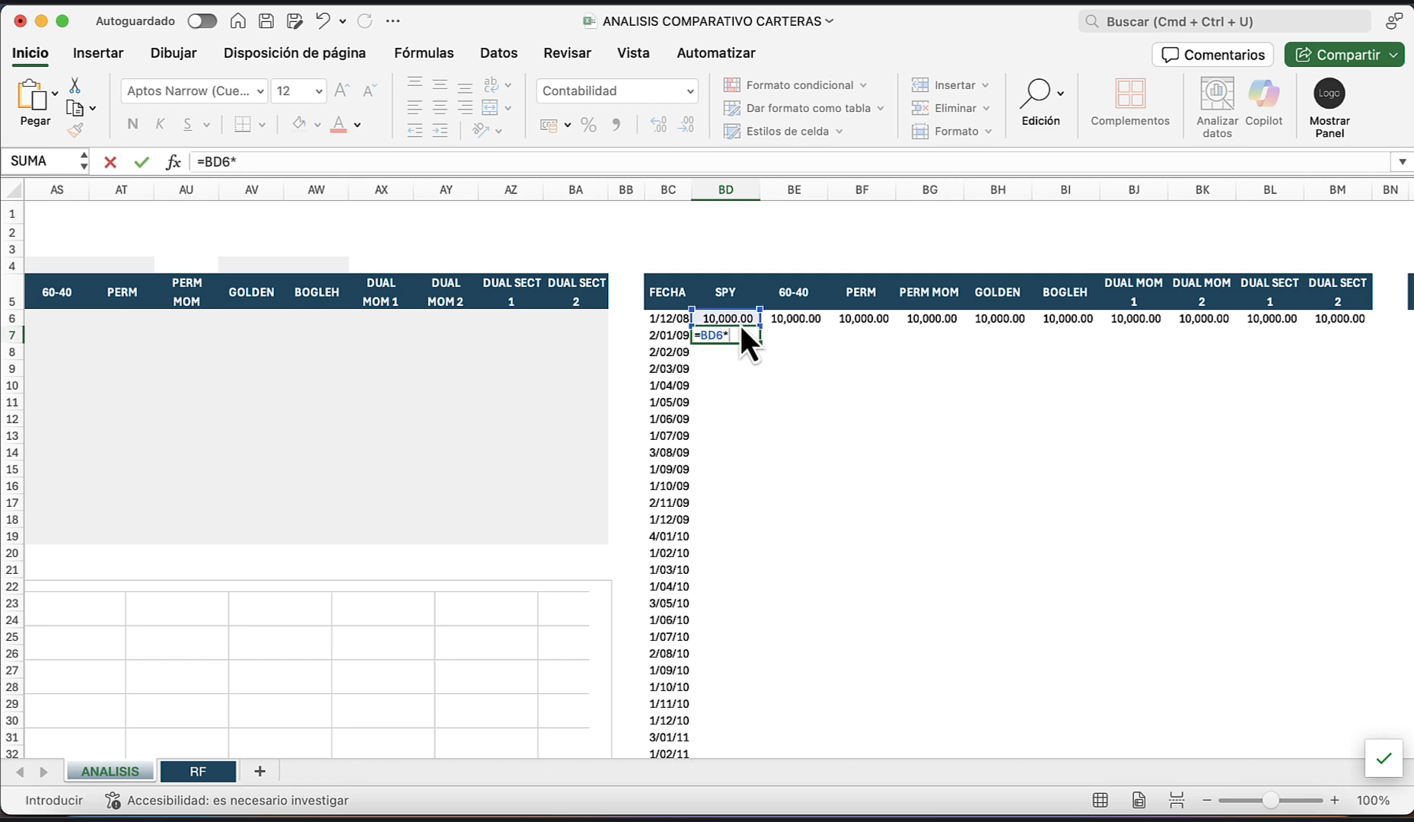
{"action": "type", "text": "(1+"}
{"action": "key", "text": "Left"}
{"action": "key", "text": "Left"}
{"action": "key", "text": "Left"}
{"action": "key", "text": "Left"}
{"action": "key", "text": "Left"}
{"action": "key", "text": "Left"}
{"action": "key", "text": "Left"}
{"action": "key", "text": "Left"}
{"action": "key", "text": "Left"}
{"action": "key", "text": "Left"}
{"action": "key", "text": "Left"}
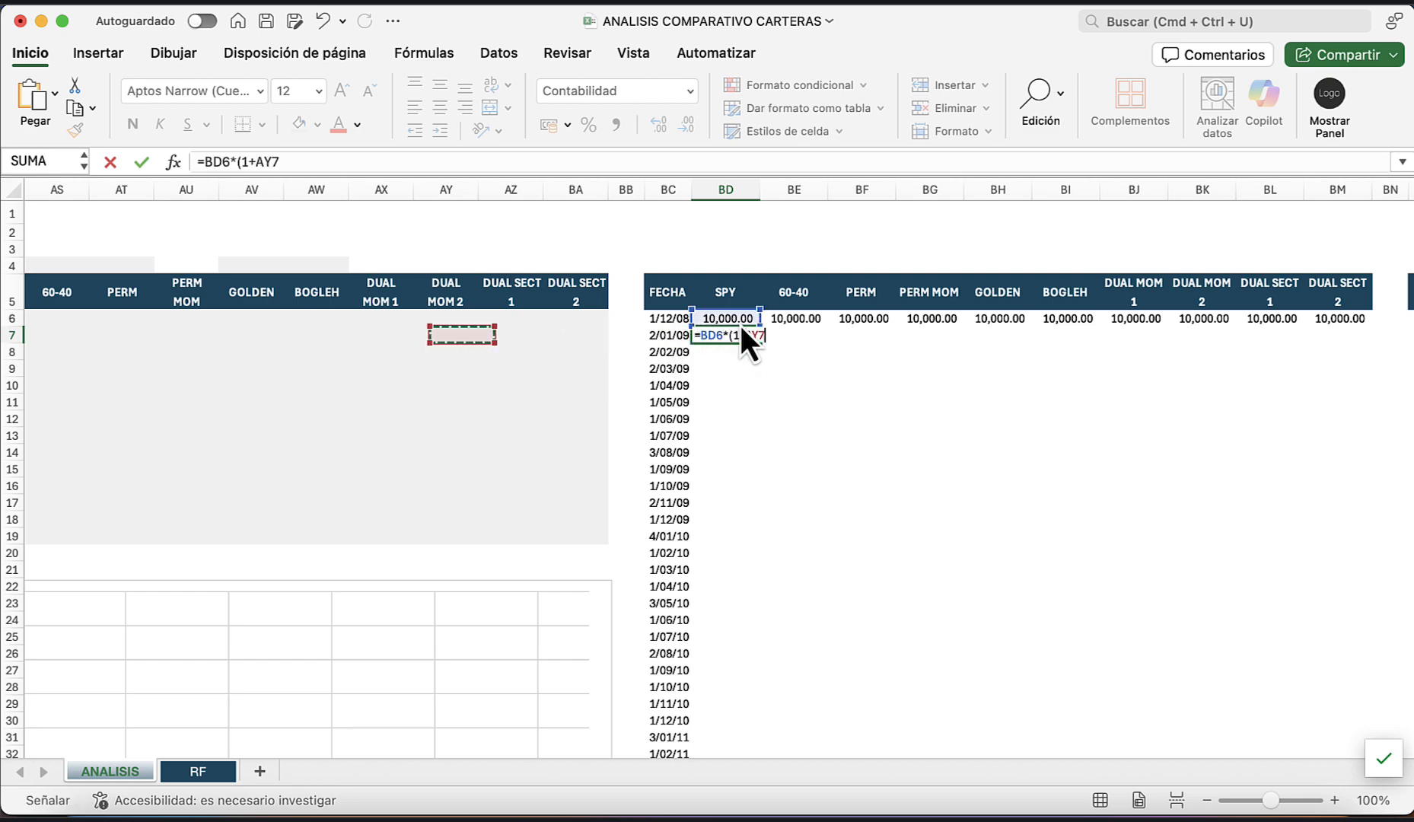
{"action": "key", "text": "Left"}
{"action": "key", "text": "Left"}
{"action": "key", "text": "Left"}
{"action": "key", "text": "Left"}
{"action": "key", "text": "Left"}
{"action": "key", "text": "Left"}
{"action": "key", "text": "Left"}
{"action": "key", "text": "Left"}
{"action": "key", "text": "Left"}
{"action": "key", "text": "Left"}
{"action": "key", "text": "Left"}
{"action": "key", "text": "Left"}
{"action": "key", "text": "Left"}
{"action": "key", "text": "Left"}
{"action": "key", "text": "Left"}
{"action": "key", "text": "Left"}
{"action": "key", "text": "Left"}
{"action": "key", "text": "Left"}
{"action": "key", "text": "Left"}
{"action": "key", "text": "Left"}
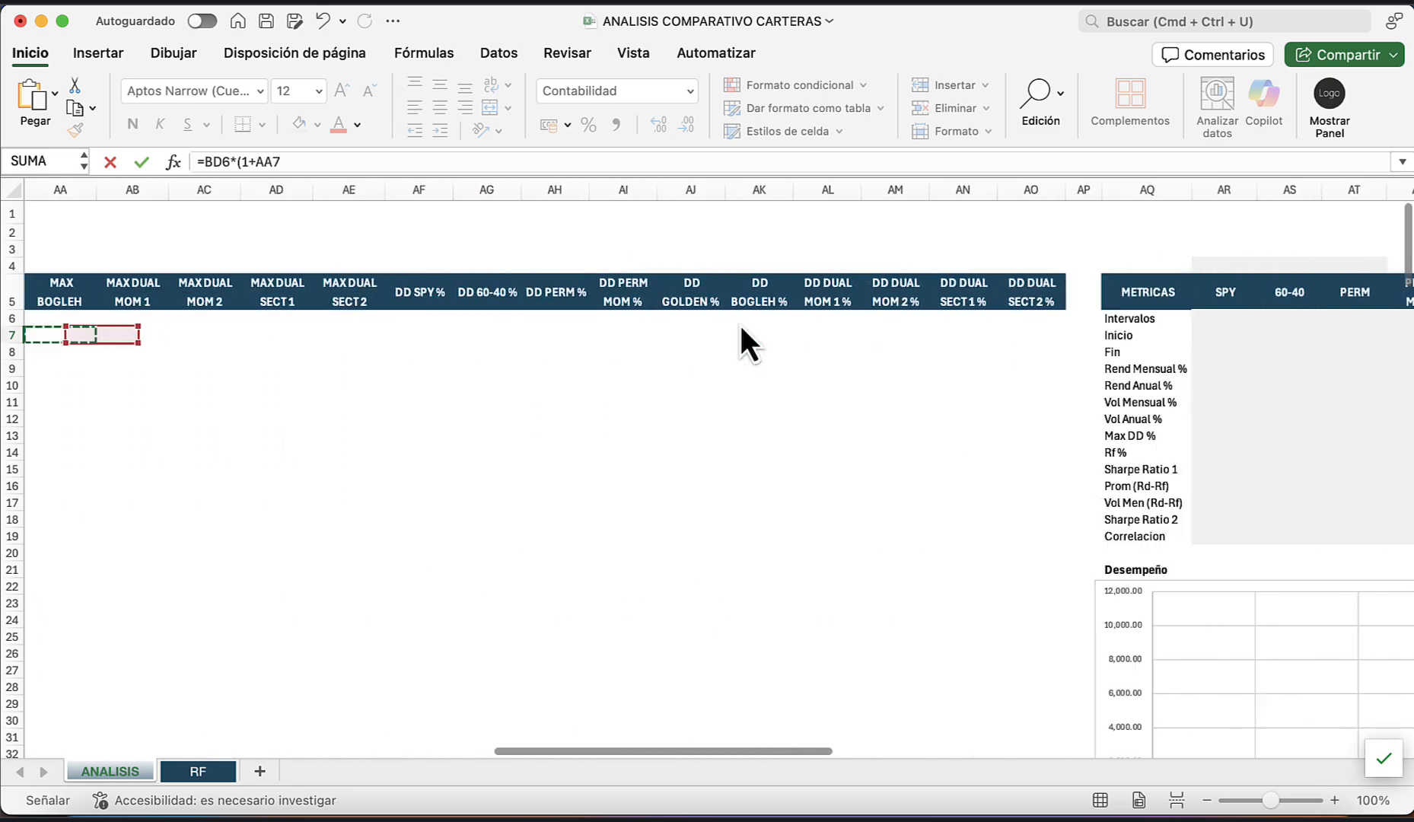
{"action": "key", "text": "Left"}
{"action": "key", "text": "Left"}
{"action": "key", "text": "Left"}
{"action": "key", "text": "Left"}
{"action": "key", "text": "Left"}
{"action": "key", "text": "Left"}
{"action": "key", "text": "Left"}
{"action": "key", "text": "Left"}
{"action": "key", "text": "Left"}
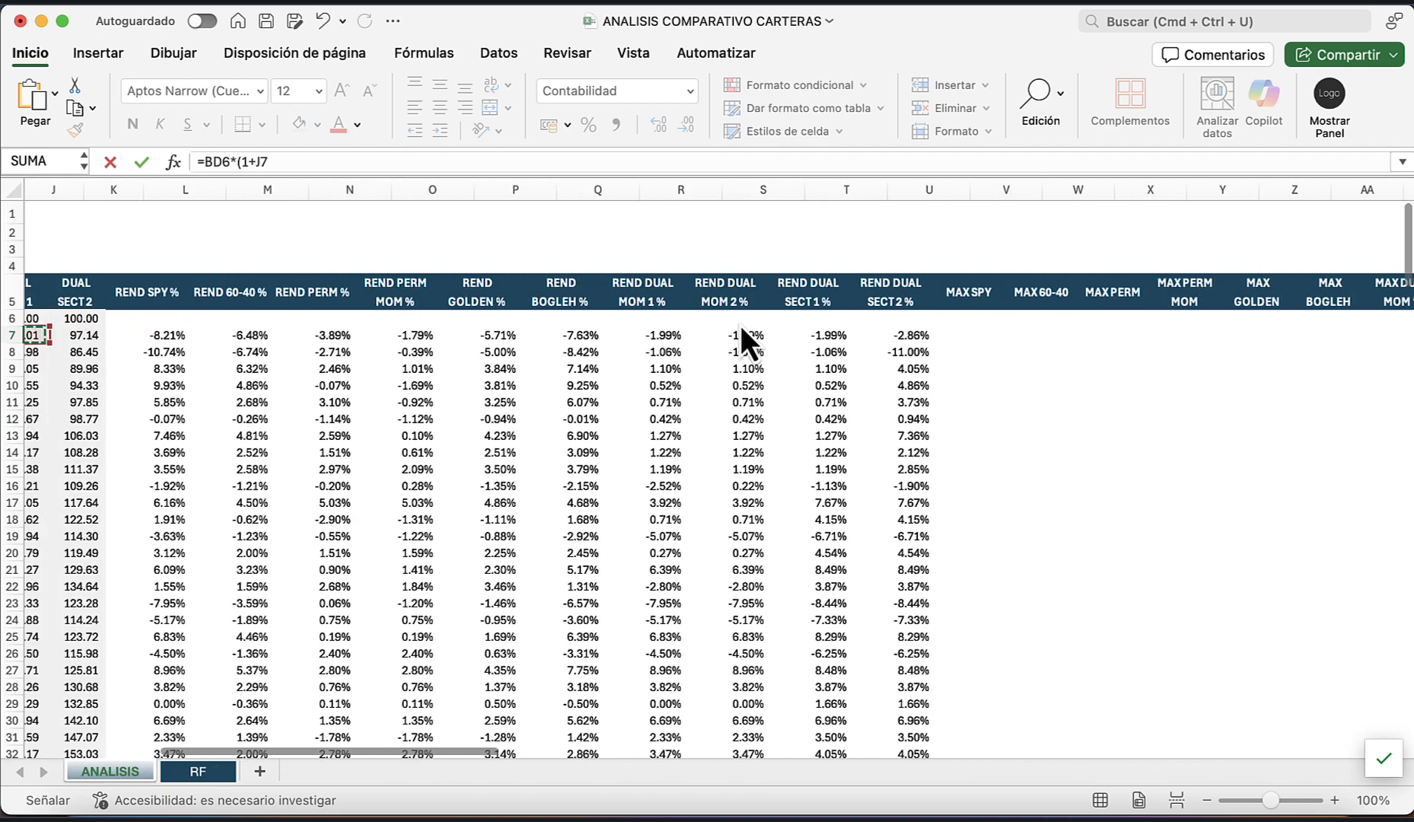
{"action": "key", "text": "Return"}
{"action": "key", "text": "Return"}
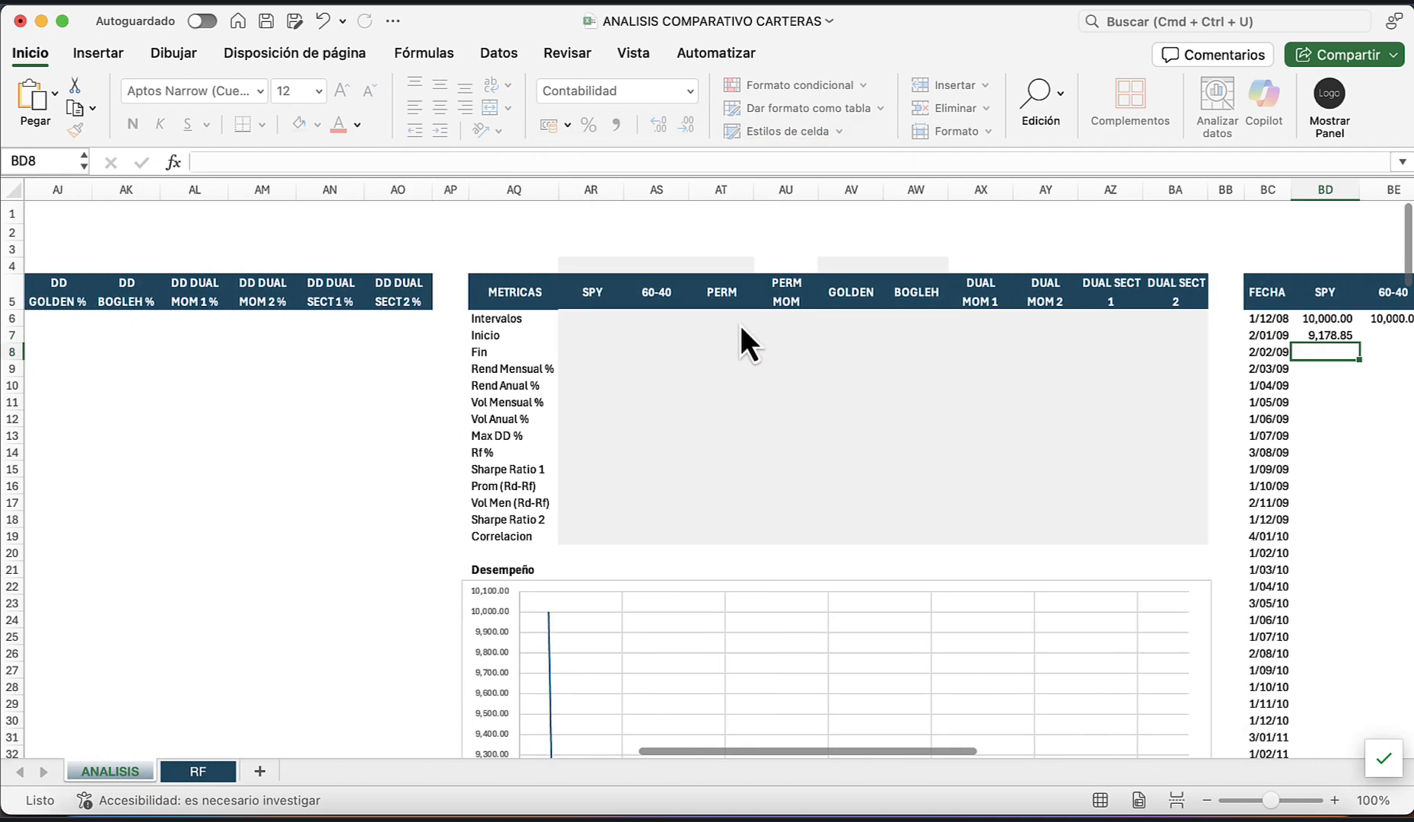
Step: Fill the growth formula from BD7 across to BM7 under DUAL SECT 2, and down to the last date
{"action": "key", "text": "Up"}
{"action": "key", "text": "Right"}
{"action": "key", "text": "Right"}
{"action": "key", "text": "Right"}
{"action": "key", "text": "Right"}
{"action": "key", "text": "Right"}
{"action": "key", "text": "Right"}
{"action": "key", "text": "Right"}
{"action": "key", "text": "Right"}
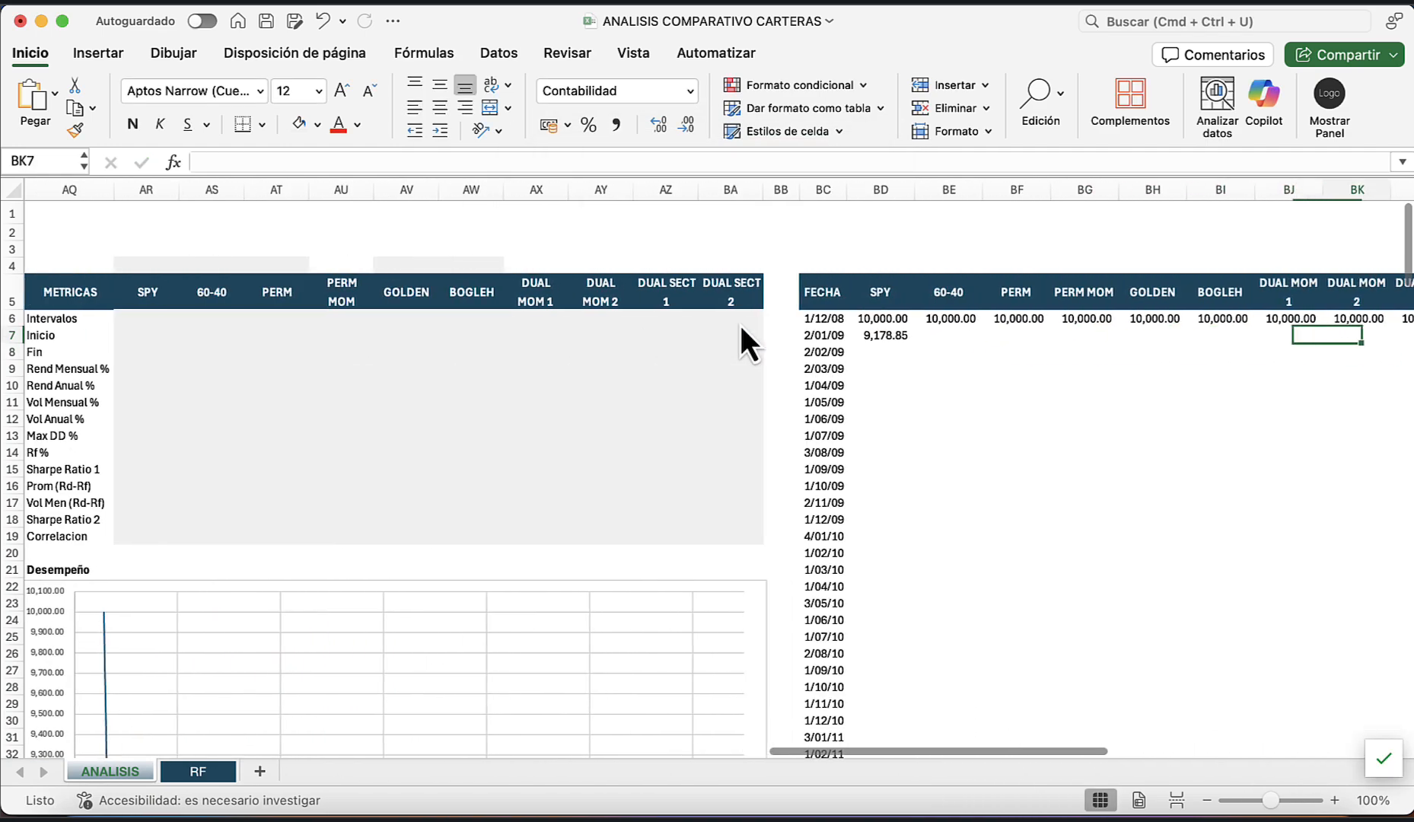
{"action": "left_click", "coordinate": [740, 331]}
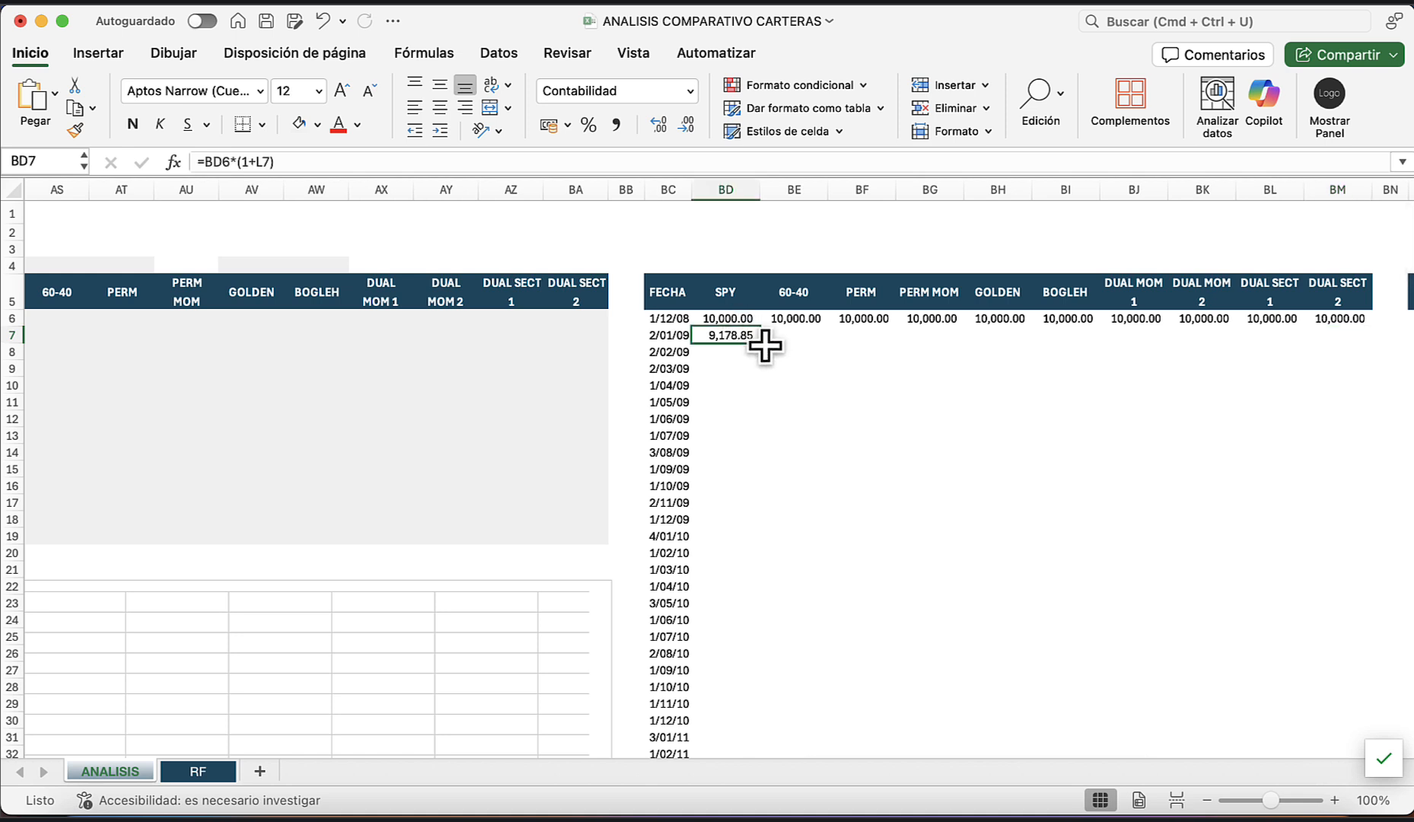
{"action": "left_click_drag", "start_coordinate": [761, 341], "coordinate": [1135, 346]}
{"action": "left_click", "coordinate": [719, 329]}
{"action": "left_click_drag", "start_coordinate": [759, 343], "coordinate": [1355, 340]}
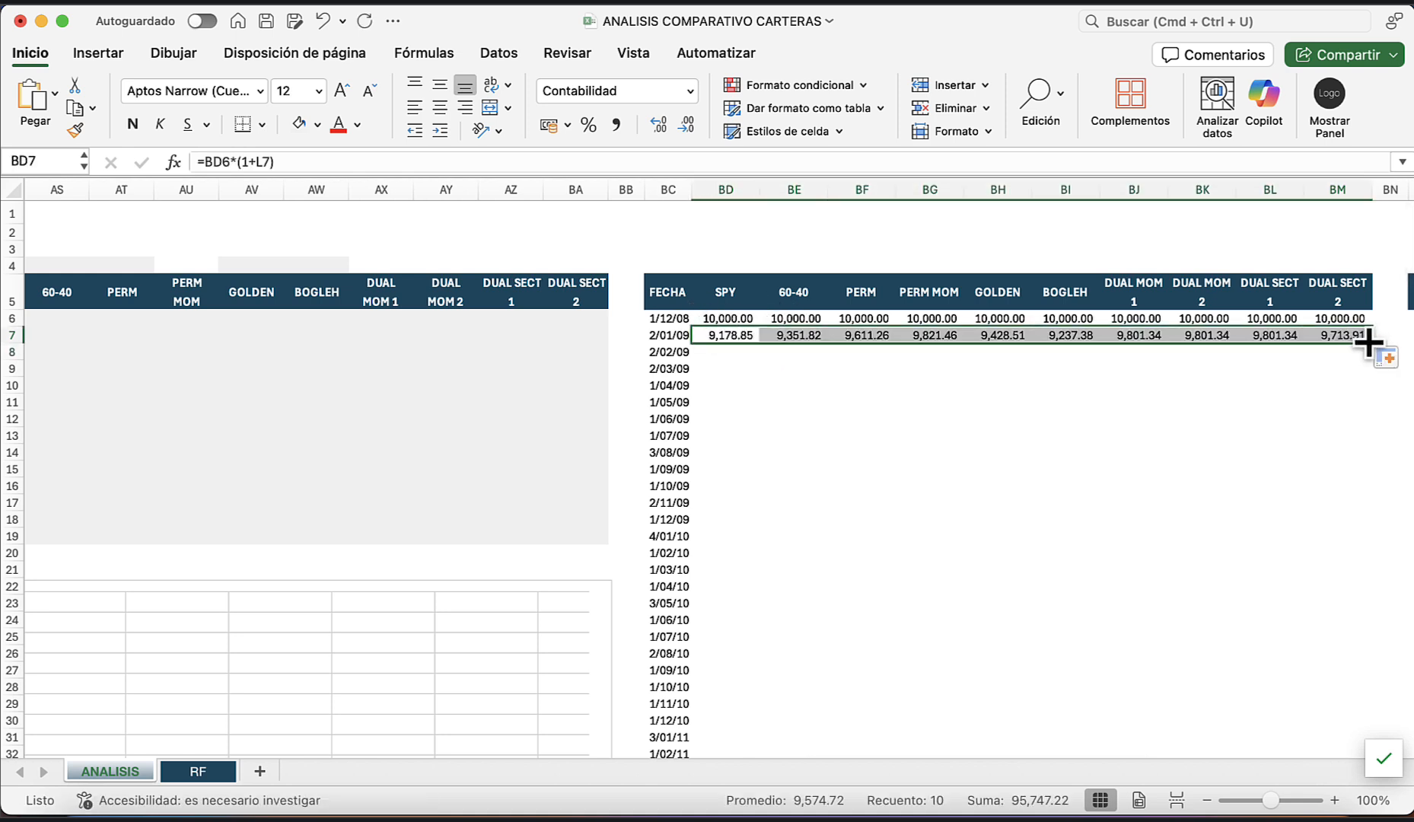
{"action": "double_click", "coordinate": [1368, 343]}
Step: Examine the Desempeño chart to compare the growth curves of the portfolios
{"action": "scroll", "coordinate": [642, 539], "scroll_direction": "down", "scroll_amount": 5}
{"action": "scroll", "coordinate": [642, 539], "scroll_direction": "left", "scroll_amount": 1}
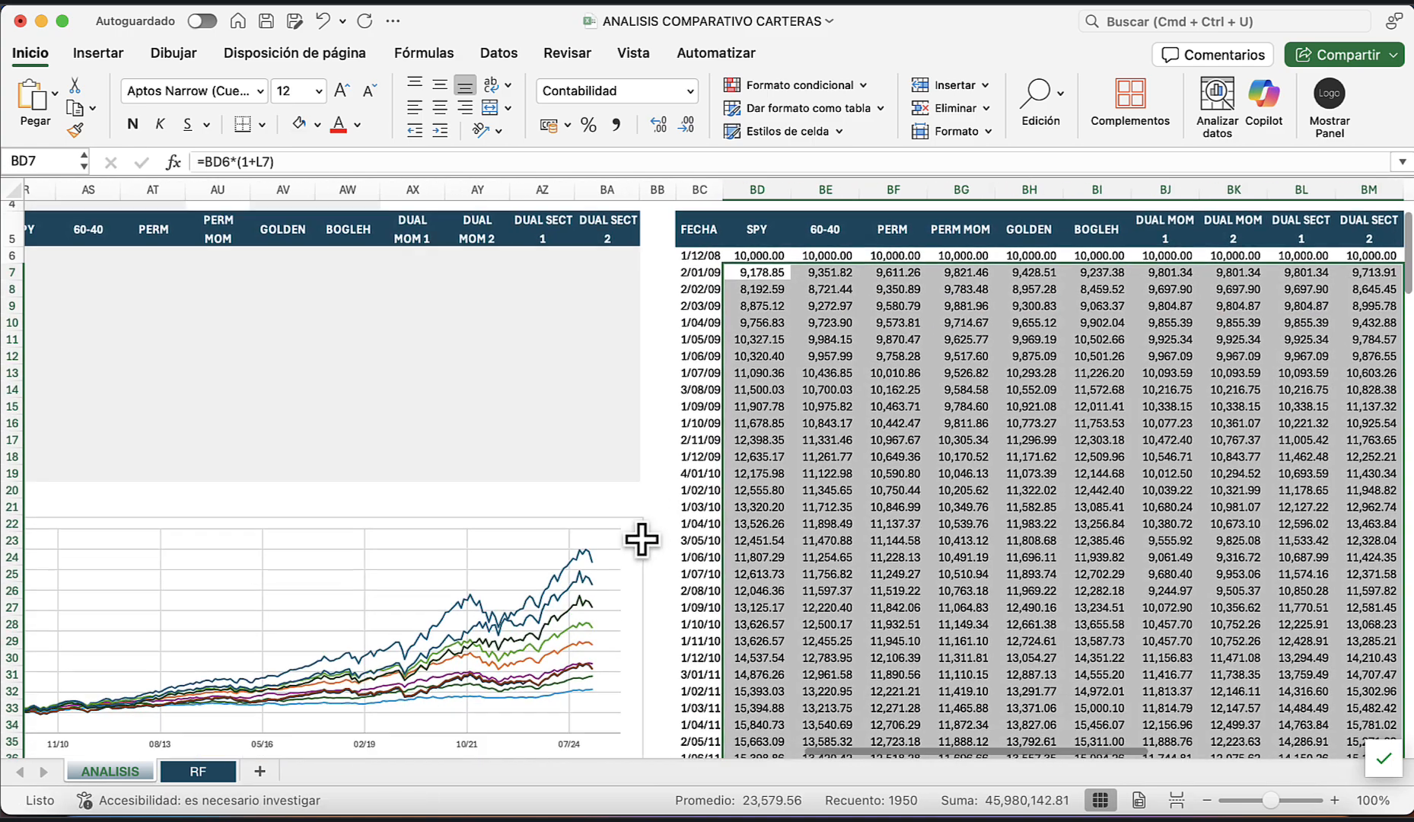
{"action": "scroll", "coordinate": [642, 540], "scroll_direction": "down", "scroll_amount": 3}
{"action": "scroll", "coordinate": [642, 540], "scroll_direction": "left", "scroll_amount": 1}
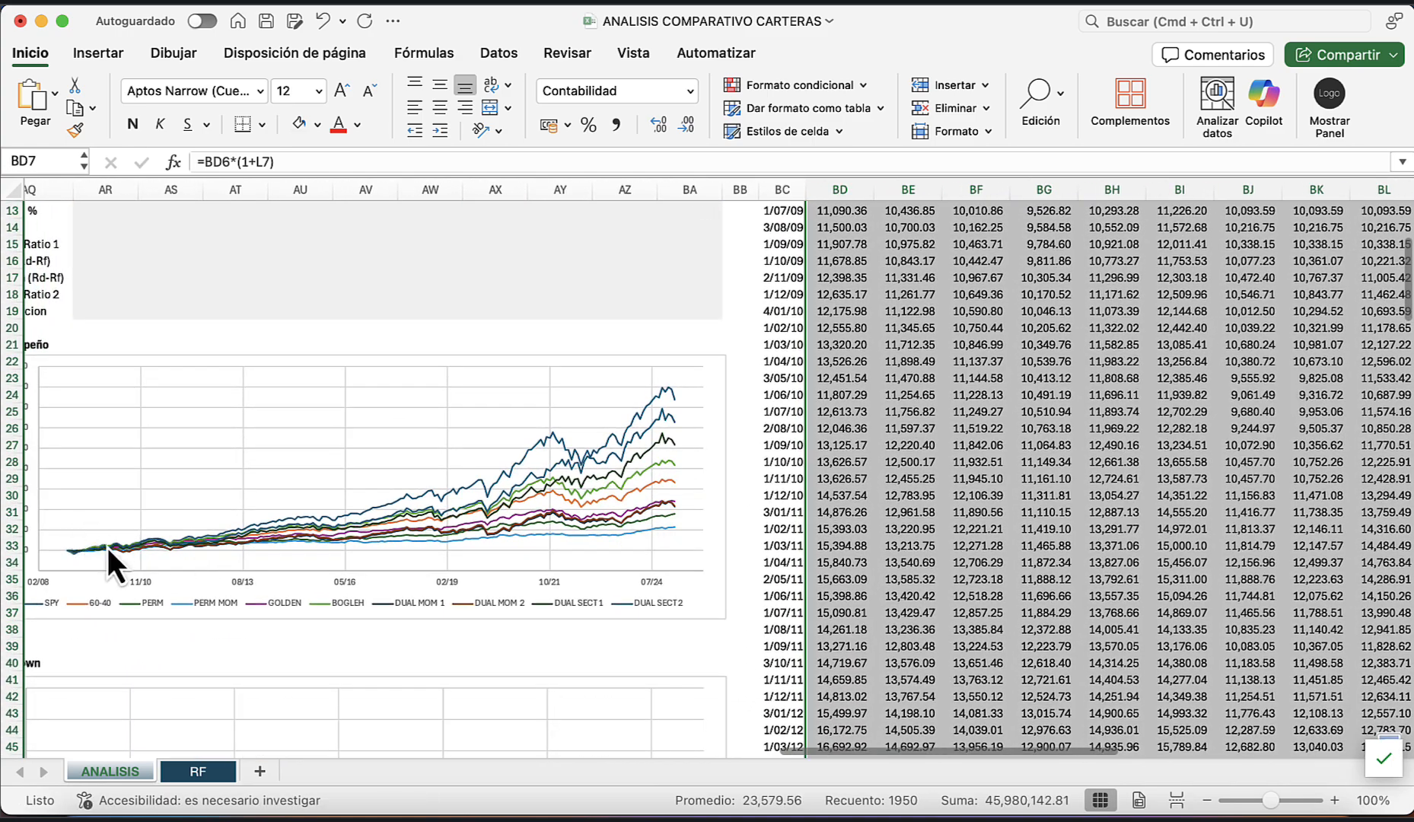
{"action": "scroll", "coordinate": [642, 405], "scroll_direction": "left", "scroll_amount": 1}
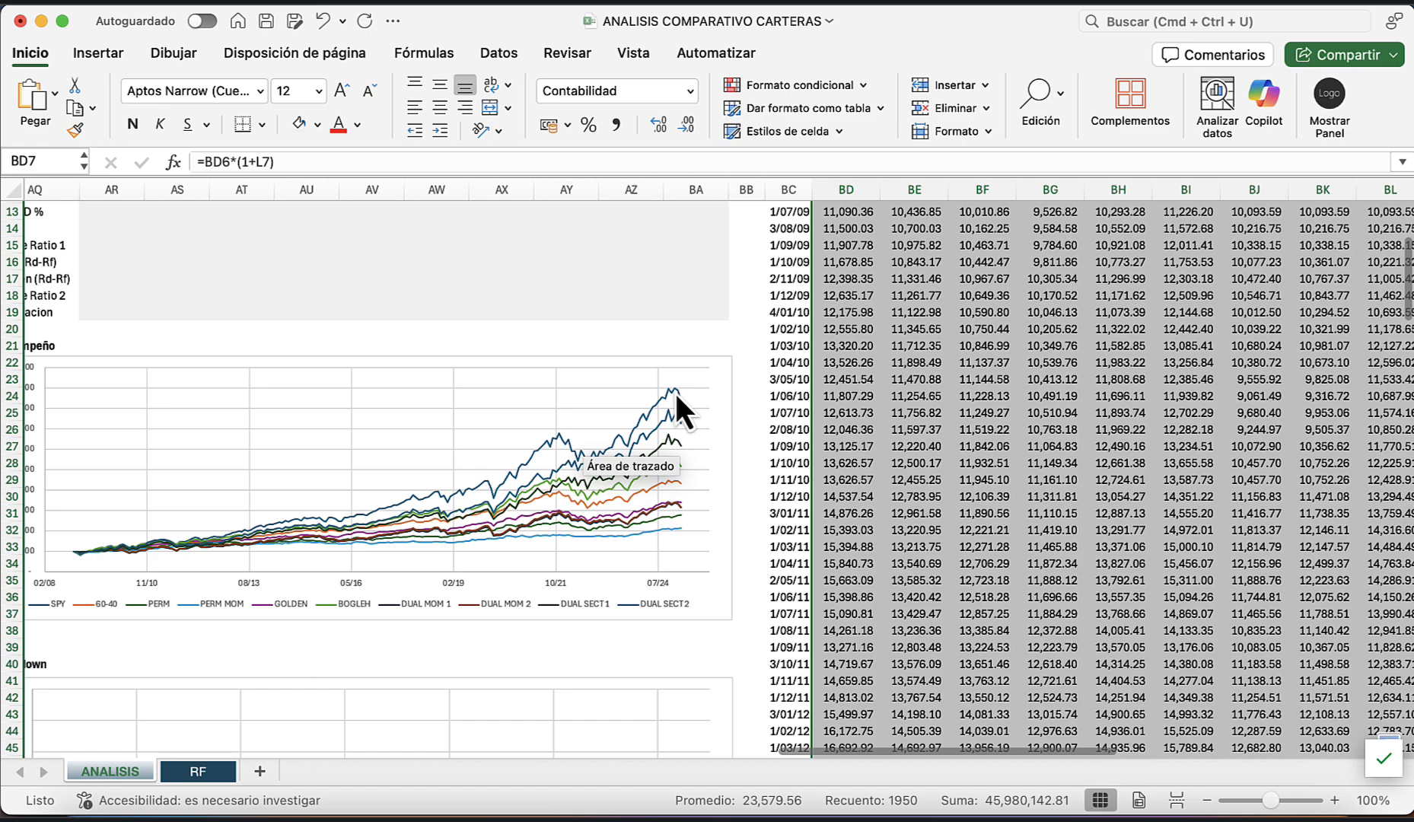
{"action": "scroll", "coordinate": [685, 401], "scroll_direction": "left", "scroll_amount": 2}
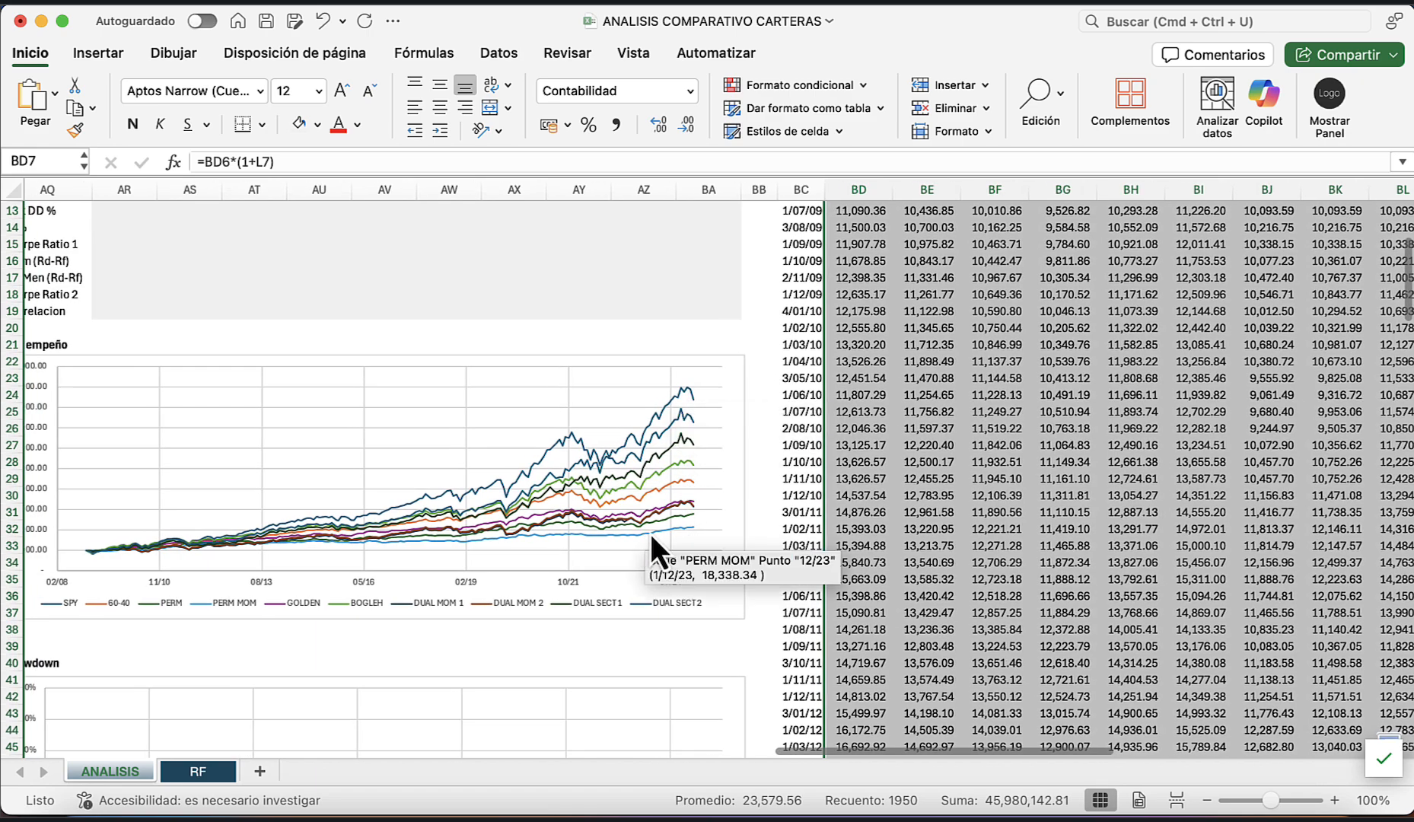
{"action": "scroll", "coordinate": [765, 517], "scroll_direction": "up", "scroll_amount": 5}
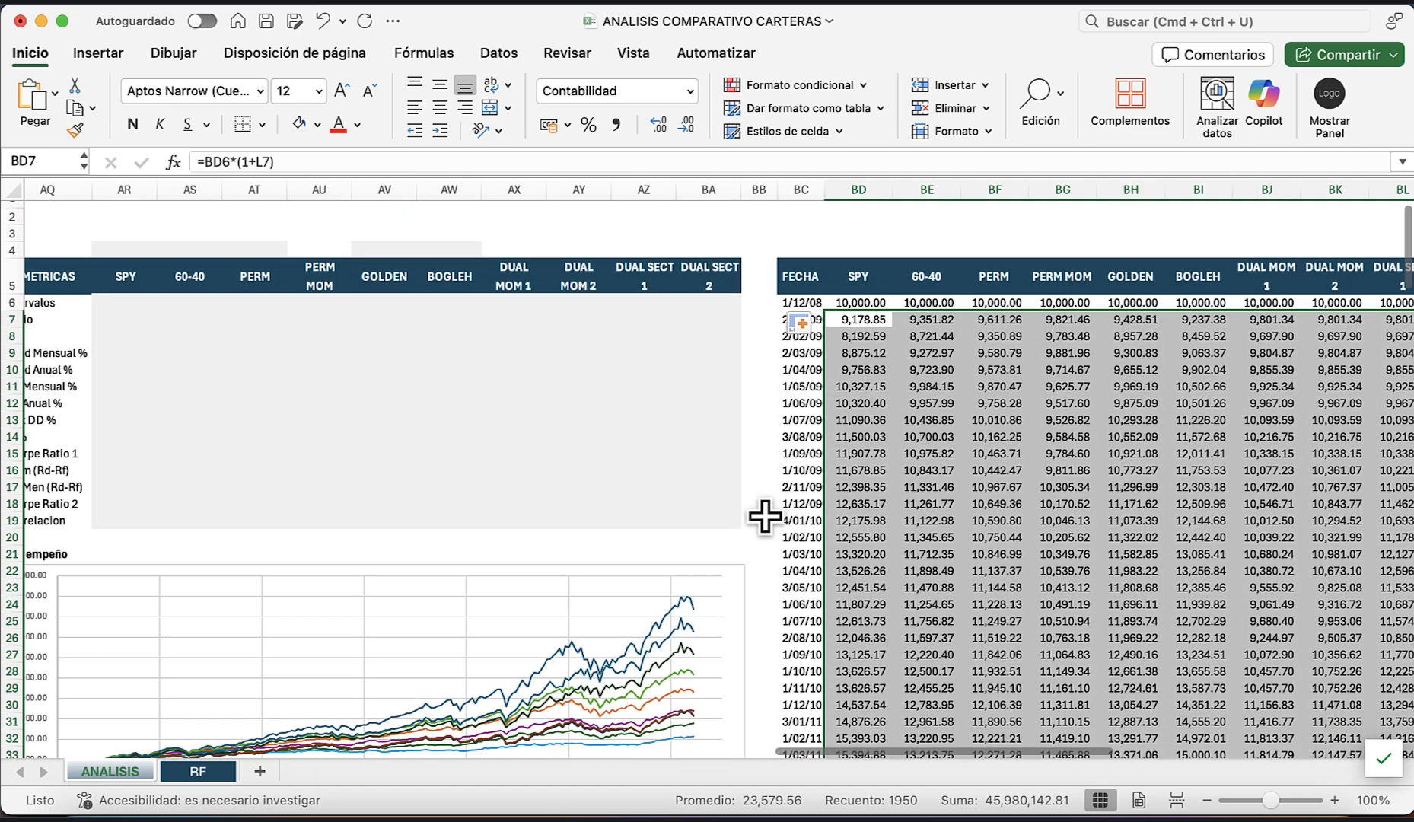
Step: Enter the Intervalos formula =CONTAR(BD6:BD201)-1 in AR6 under SPY in the METRICAS table
{"action": "scroll", "coordinate": [765, 517], "scroll_direction": "left", "scroll_amount": 10}
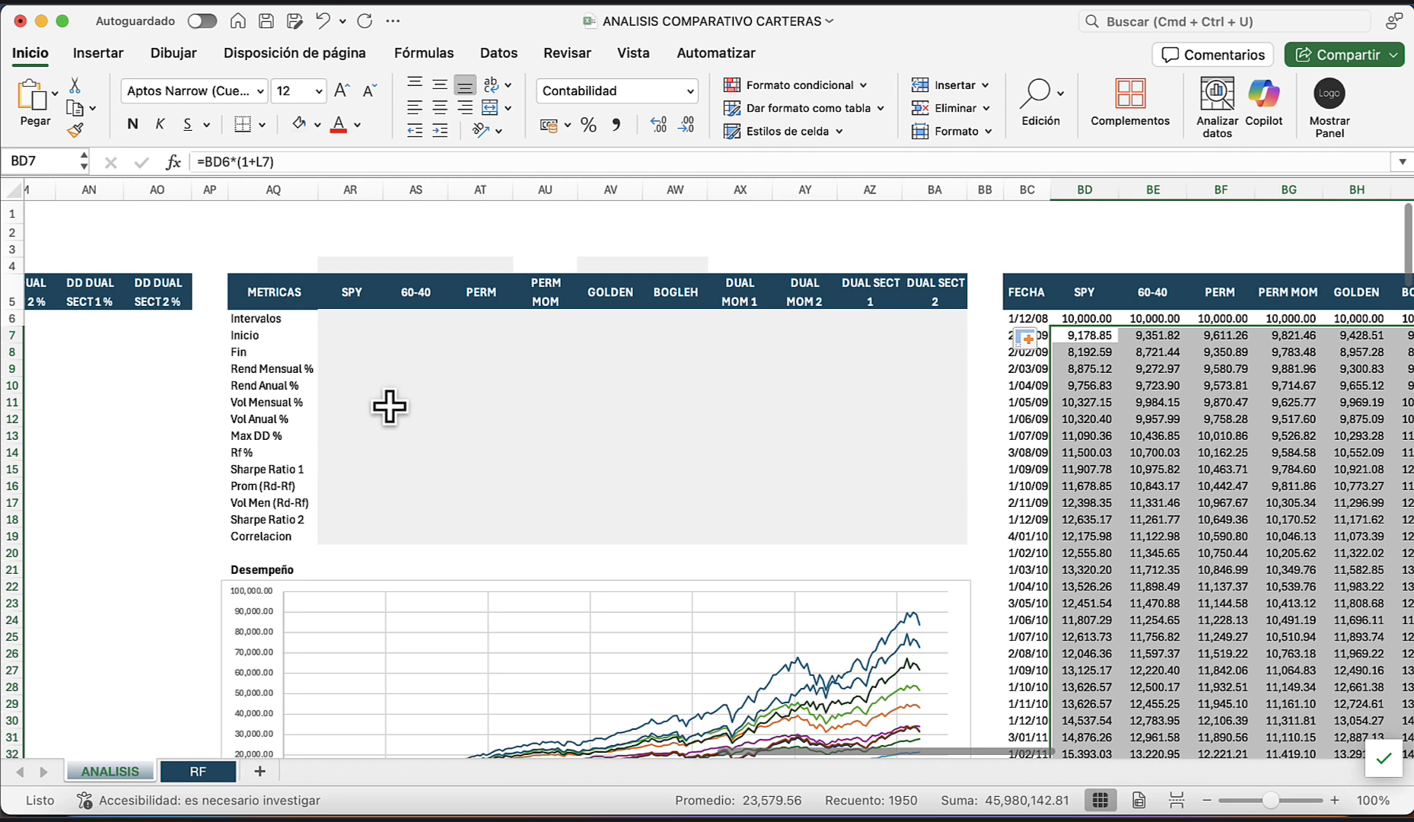
{"action": "left_click", "coordinate": [363, 320]}
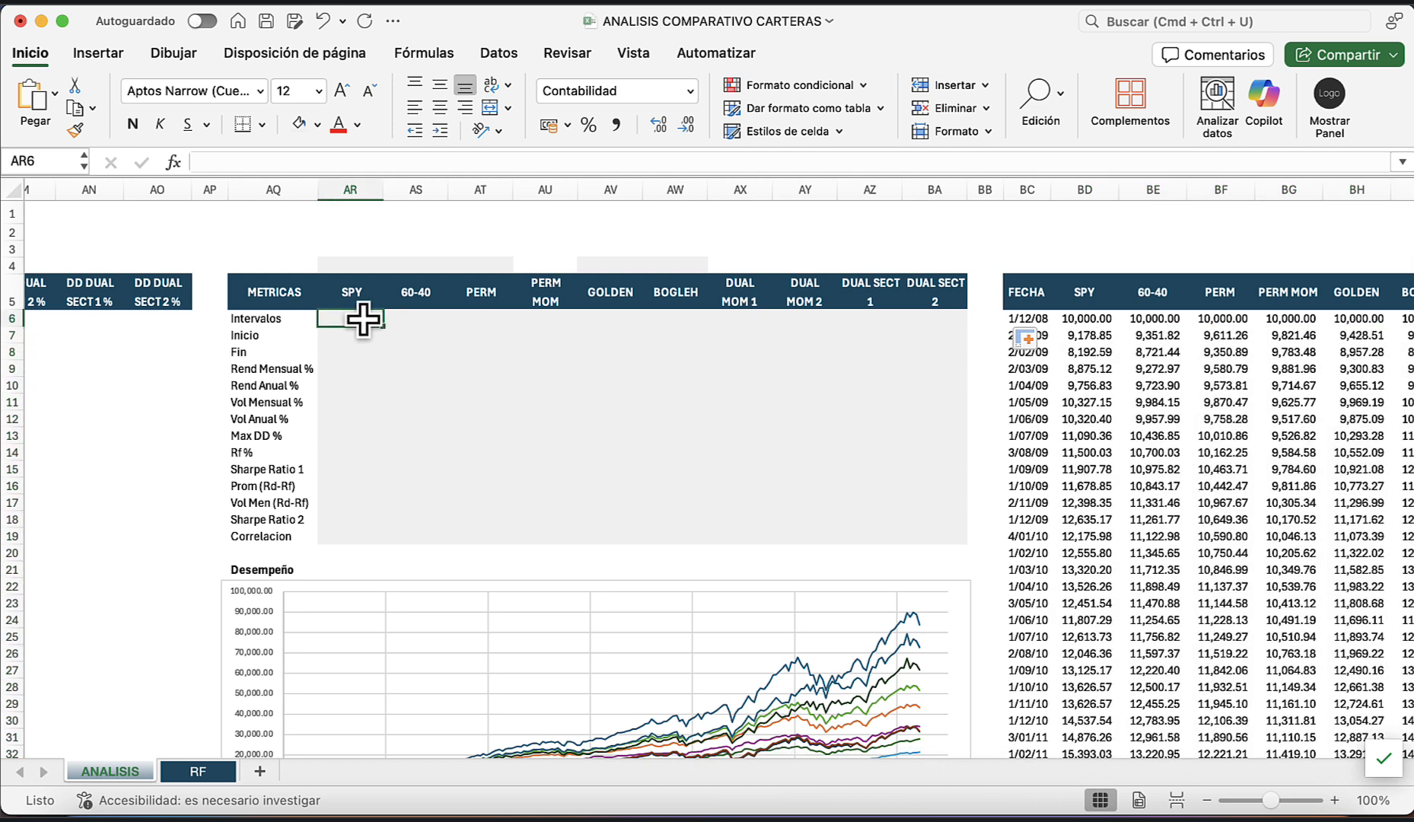
{"action": "left_click", "coordinate": [339, 369]}
{"action": "type", "text": "=CONT"}
{"action": "key", "text": "Tab"}
{"action": "key", "text": "Right"}
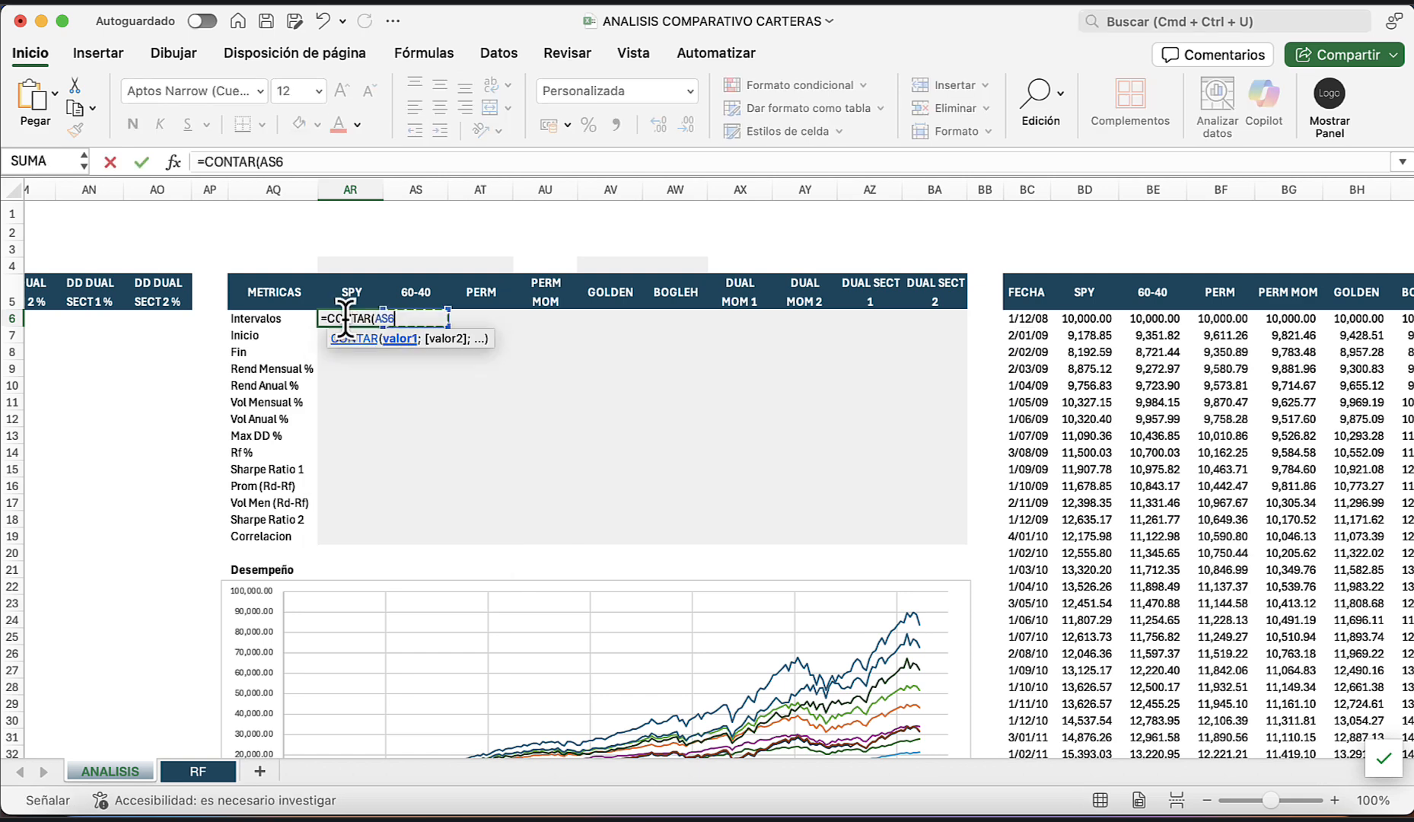
{"action": "key", "text": "Right"}
{"action": "key", "text": "Right"}
{"action": "key", "text": "Right"}
{"action": "key", "text": "Right"}
{"action": "key", "text": "Right"}
{"action": "key", "text": "Right"}
{"action": "key", "text": "Right"}
{"action": "key", "text": "Right"}
{"action": "key", "text": "shift+Page_Down"}
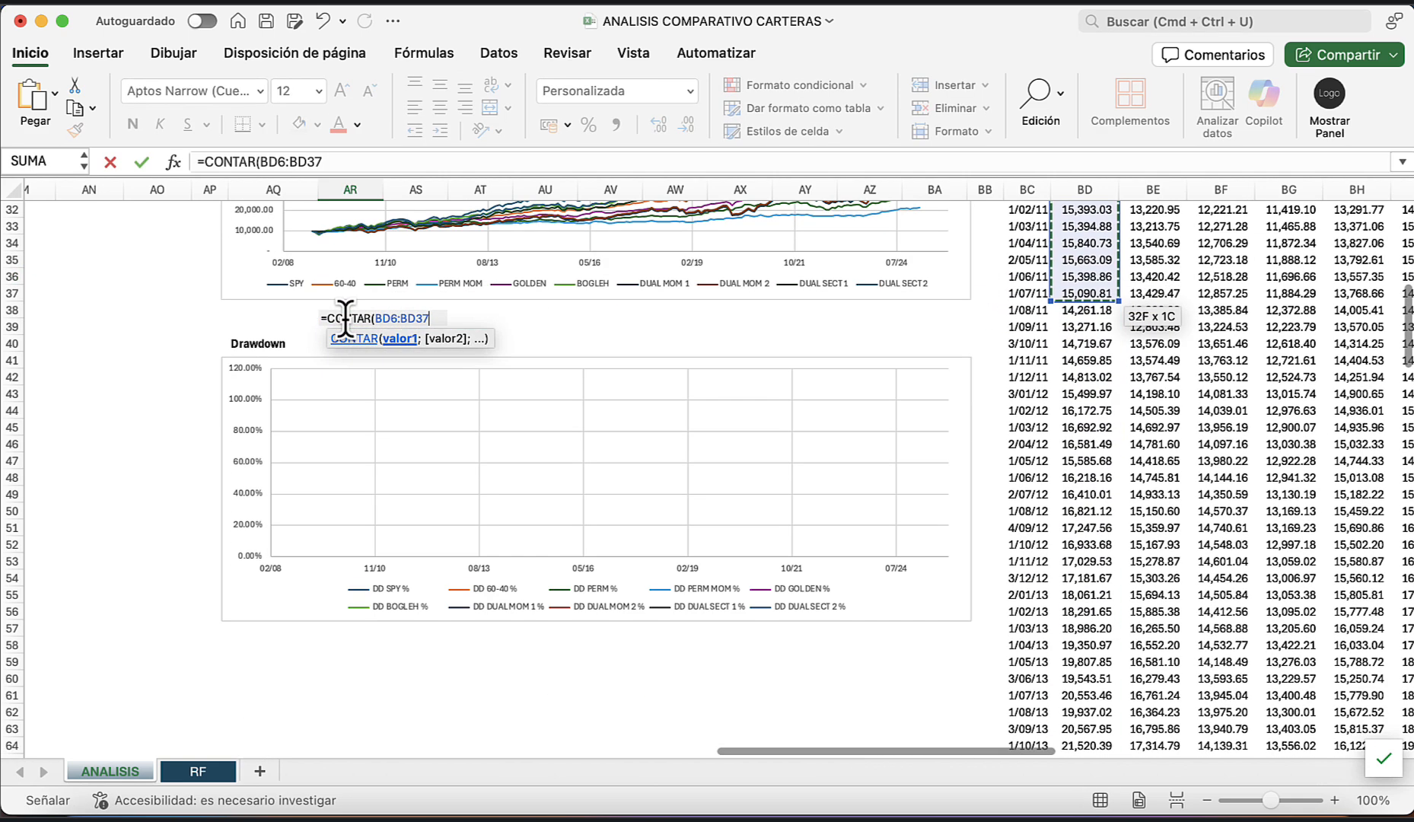
{"action": "key", "text": "ctrl+shift+Down"}
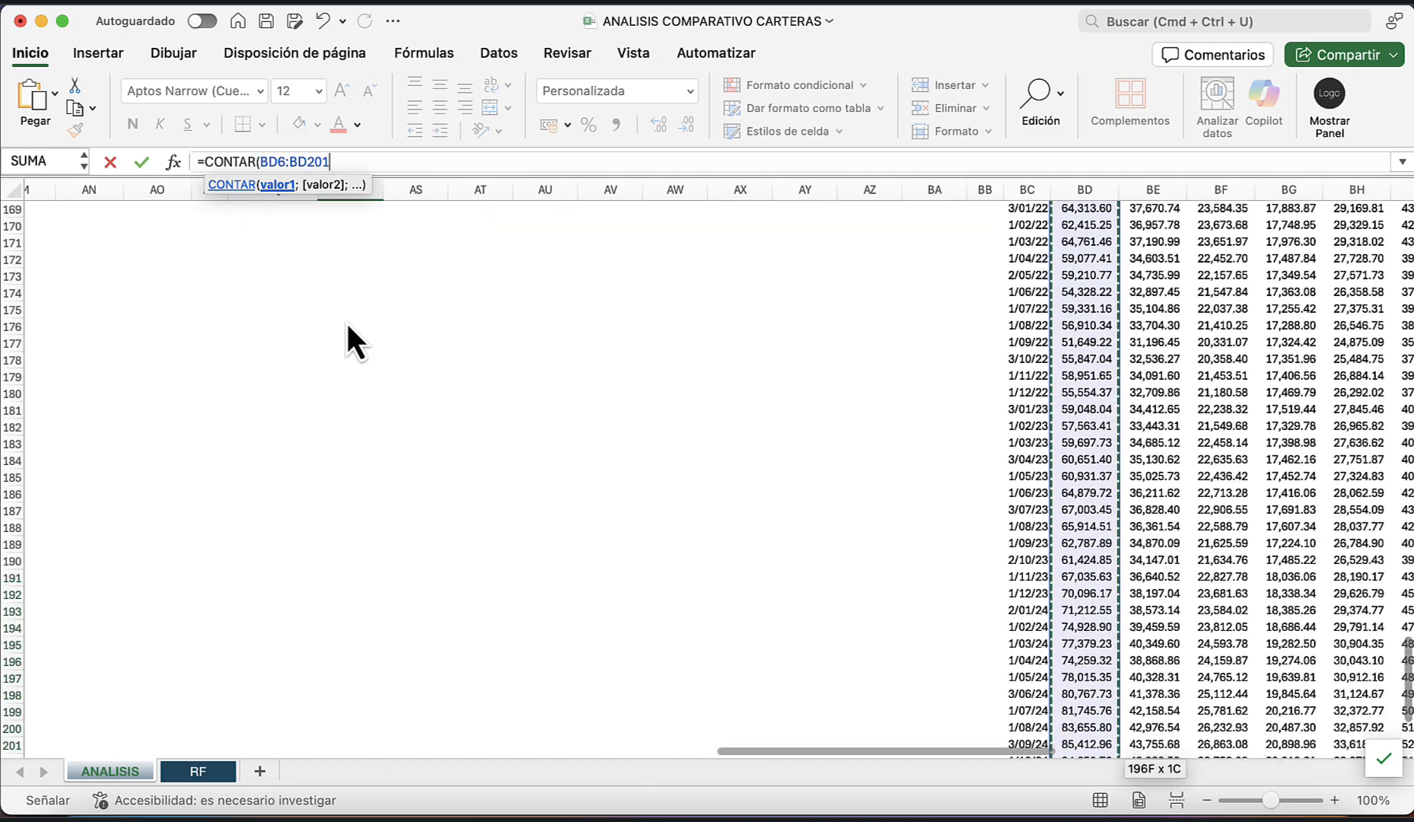
{"action": "type", "text": ")-1"}
{"action": "key", "text": "Return"}
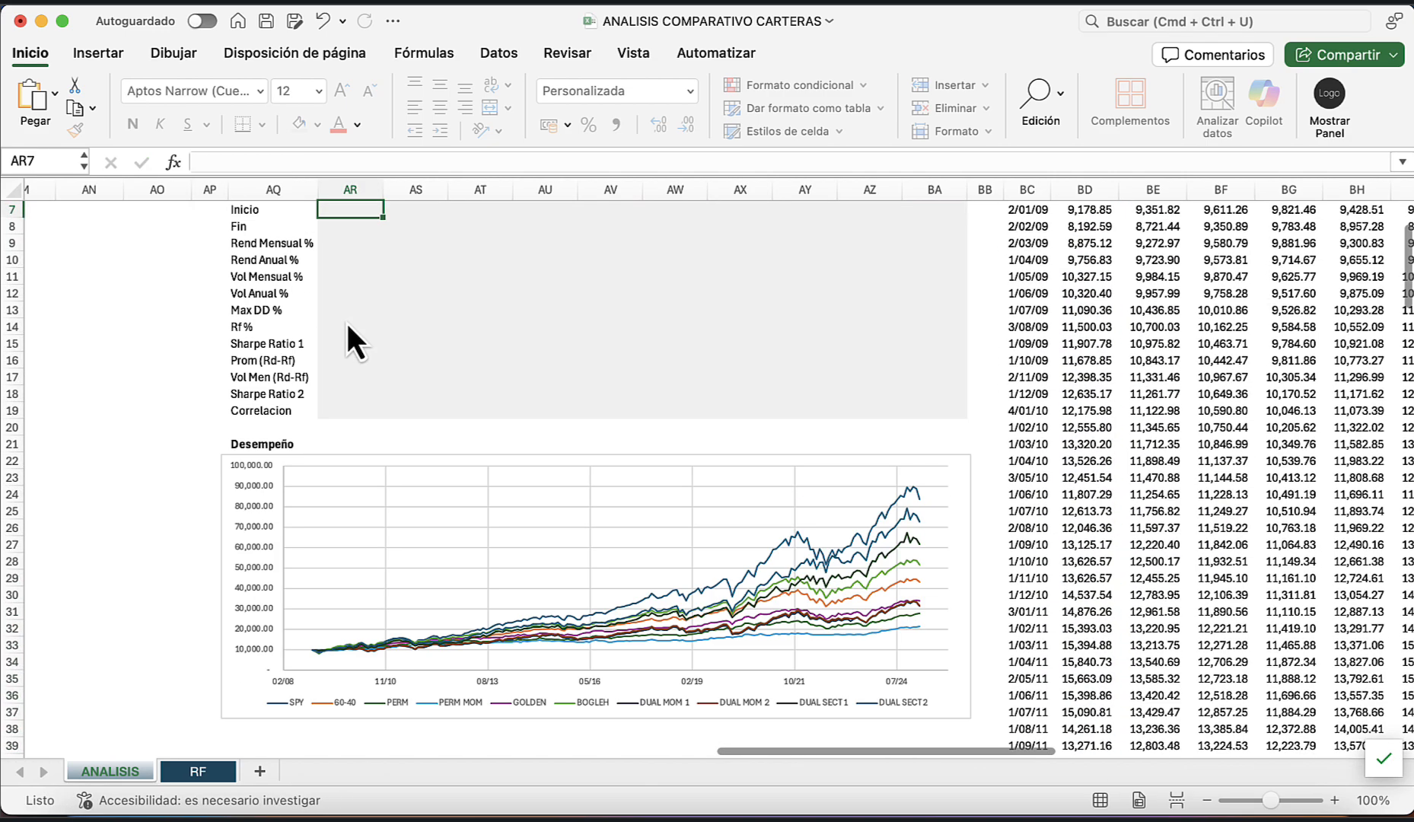
{"action": "key", "text": "Up"}
{"action": "key", "text": "Down"}
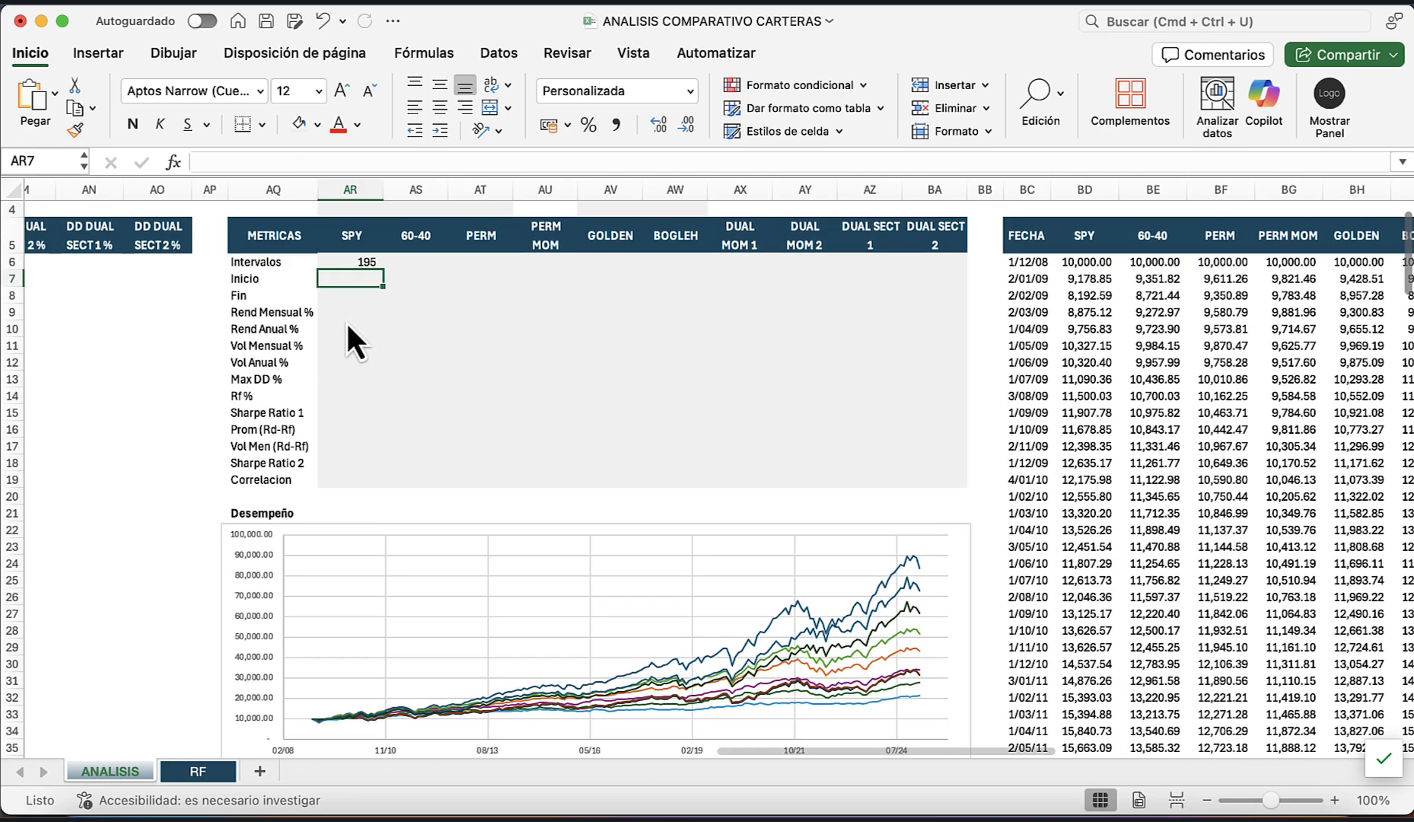
Step: Enter =BD6 in AR7 as the Inicio value for SPY
{"action": "type", "text": "="}
{"action": "key", "text": "Right"}
{"action": "key", "text": "Right"}
{"action": "key", "text": "Right"}
{"action": "key", "text": "Right"}
{"action": "key", "text": "Right"}
{"action": "key", "text": "Right"}
{"action": "key", "text": "Right"}
{"action": "key", "text": "Right"}
{"action": "key", "text": "Right"}
{"action": "key", "text": "Right"}
{"action": "key", "text": "Right"}
{"action": "key", "text": "Right"}
{"action": "key", "text": "Right"}
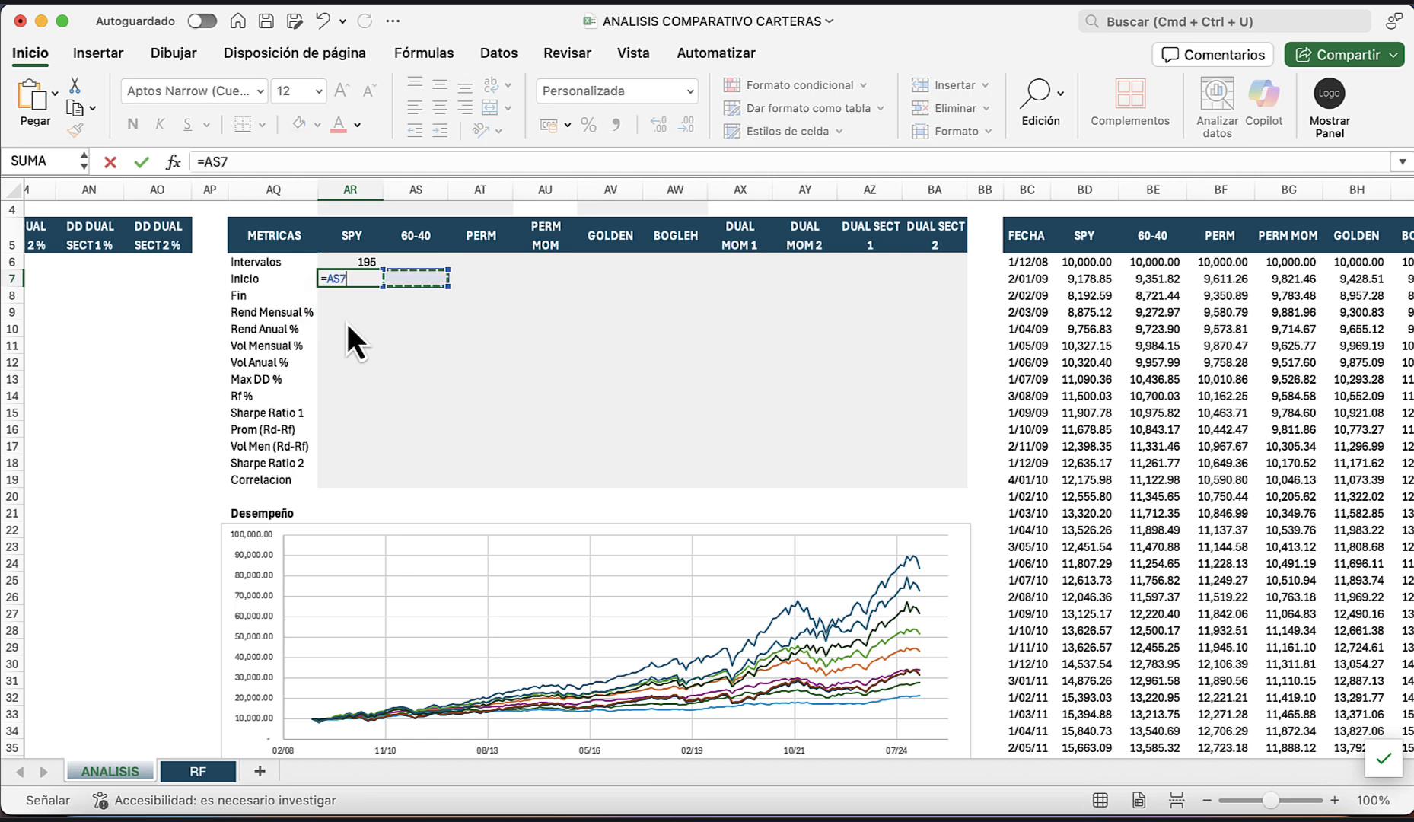
{"action": "key", "text": "Up"}
{"action": "key", "text": "Left"}
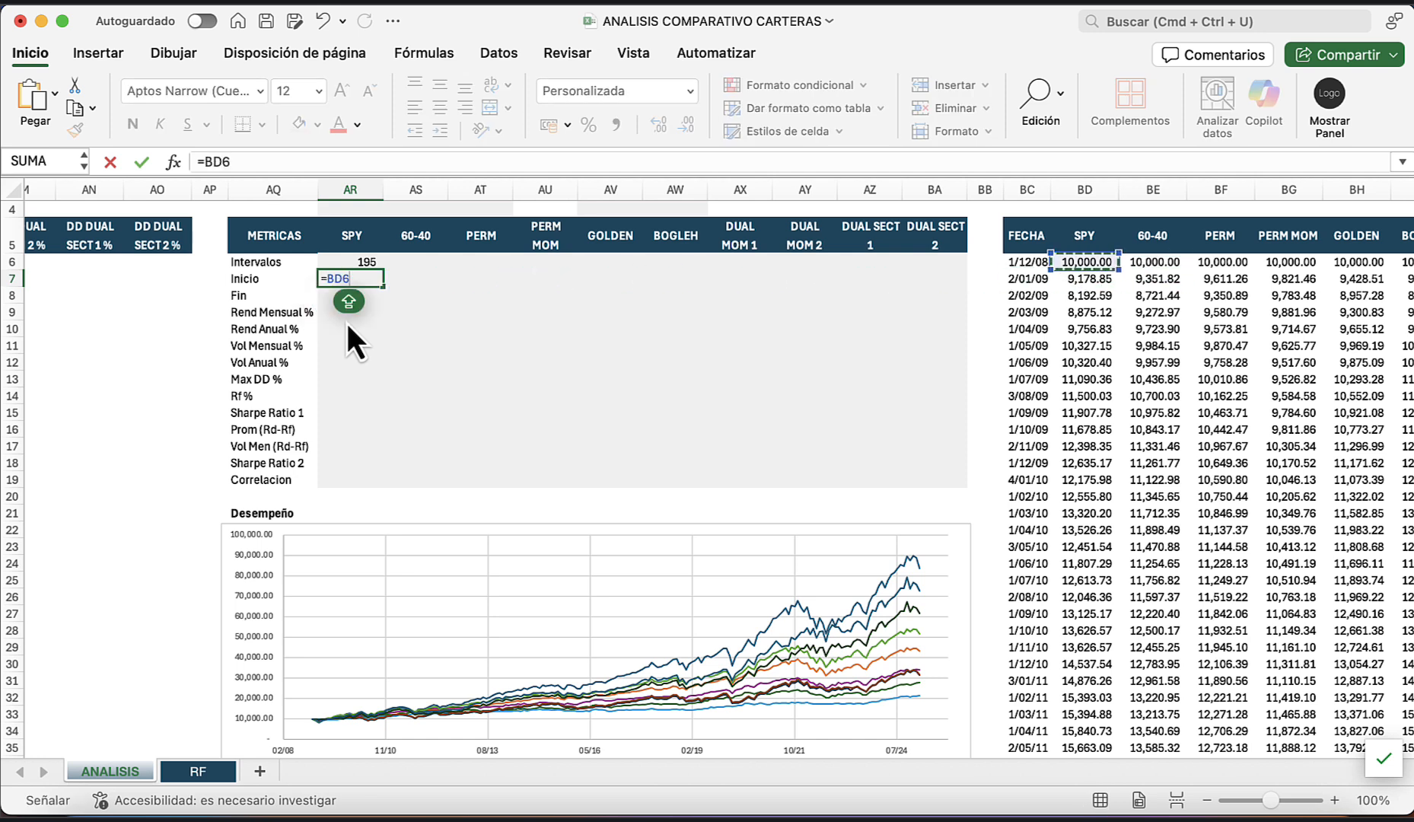
{"action": "key", "text": "Return"}
Step: Enter +BD201 in AR8 so that Fin takes the last value of the SPY growth series
{"action": "type", "text": "+"}
{"action": "key", "text": "Right"}
{"action": "key", "text": "Right"}
{"action": "key", "text": "Right"}
{"action": "key", "text": "Right"}
{"action": "key", "text": "Right"}
{"action": "key", "text": "Right"}
{"action": "key", "text": "Right"}
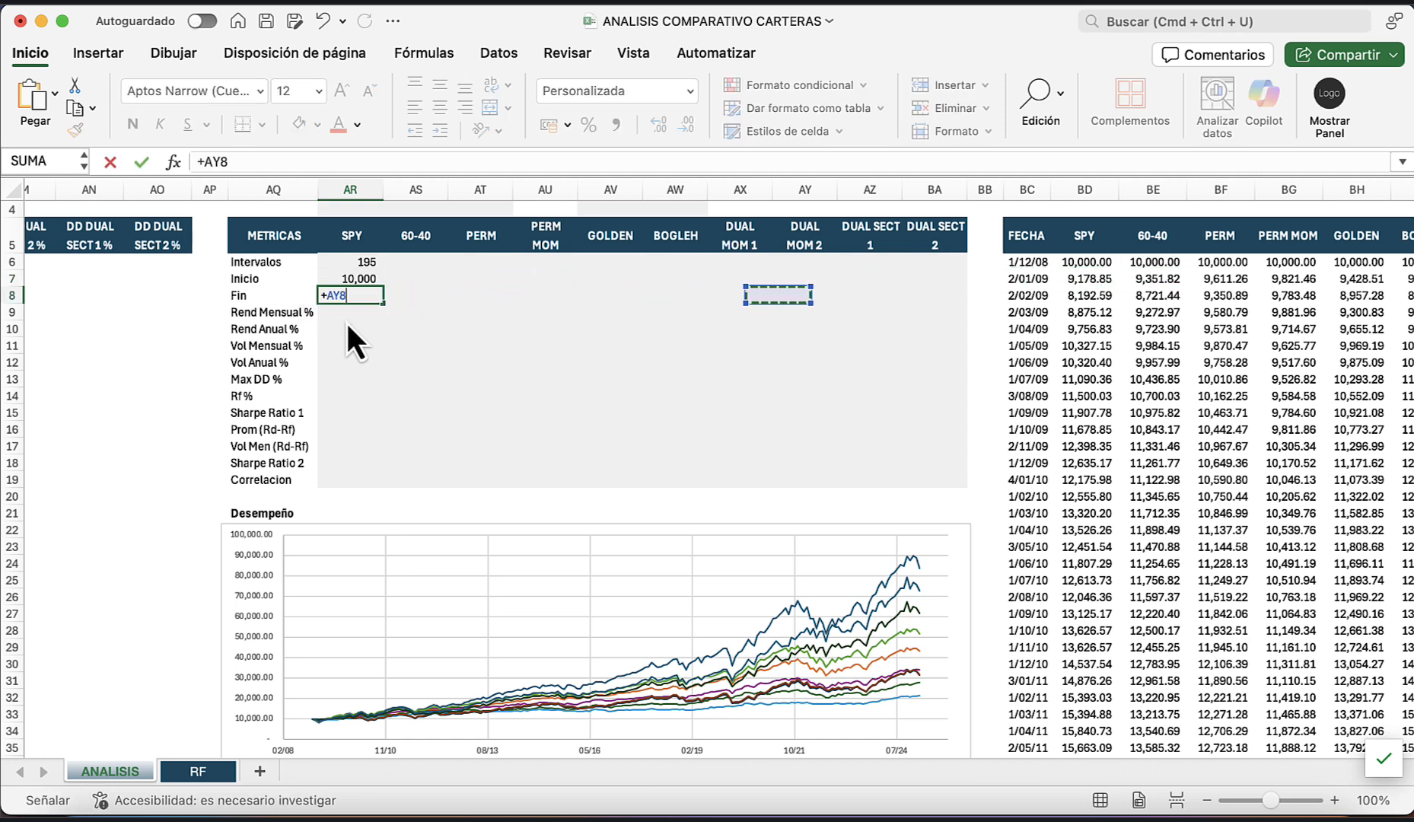
{"action": "key", "text": "Right"}
{"action": "key", "text": "Right"}
{"action": "key", "text": "Right"}
{"action": "key", "text": "Right"}
{"action": "key", "text": "Right"}
{"action": "key", "text": "super+shift+Down"}
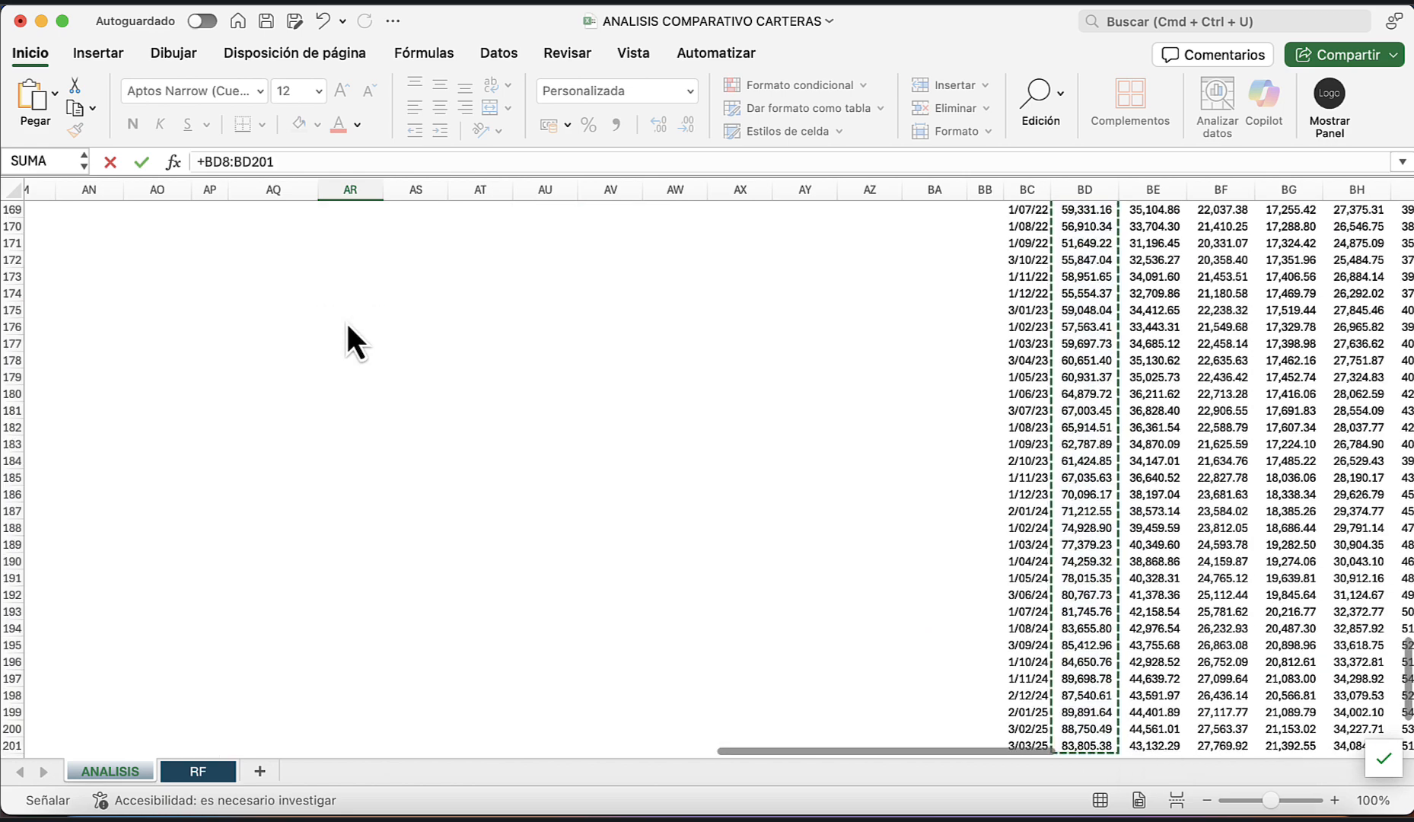
{"action": "scroll", "coordinate": [988, 568], "scroll_direction": "down", "scroll_amount": 3}
{"action": "left_click", "coordinate": [1133, 655]}
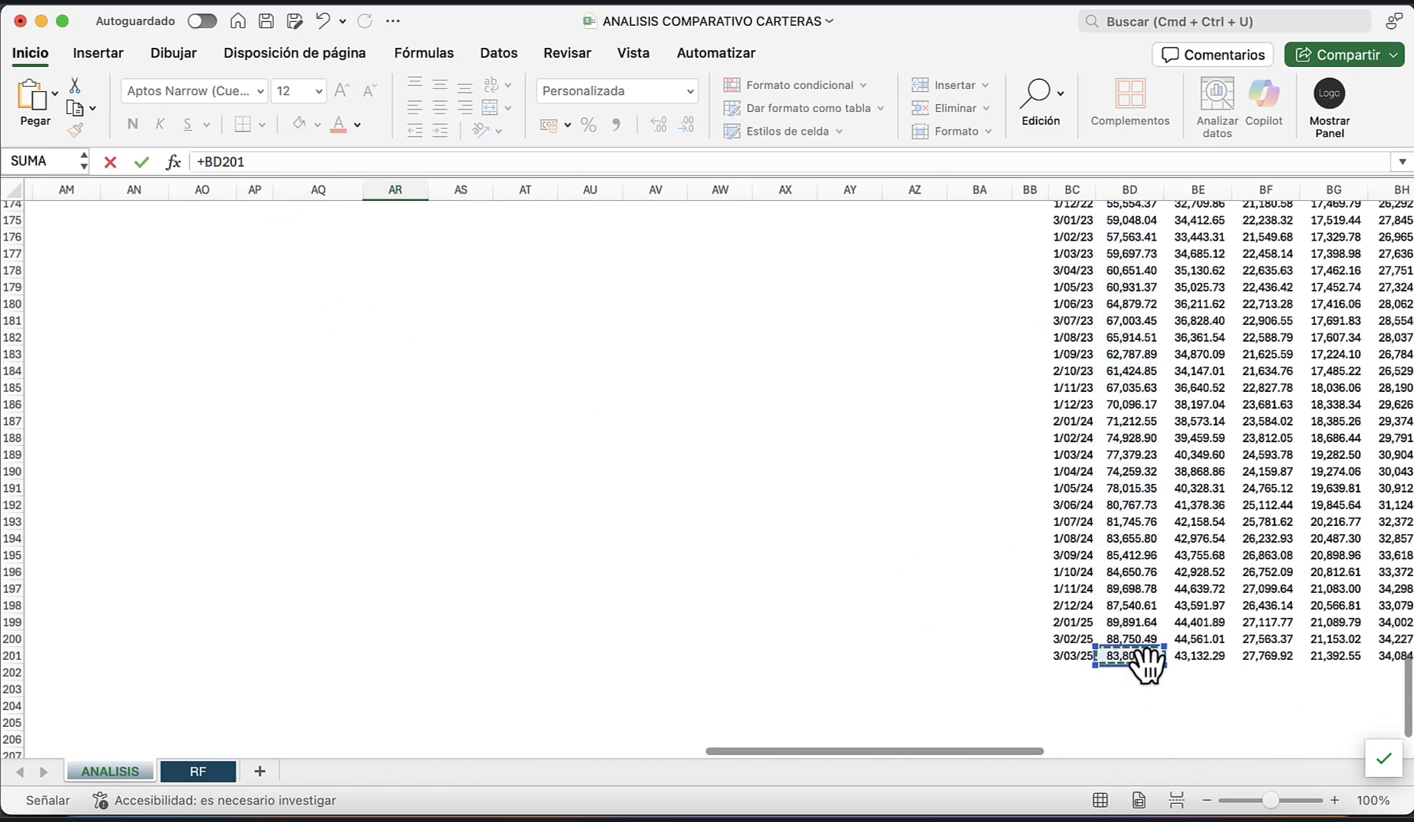
{"action": "scroll", "coordinate": [1137, 654], "scroll_direction": "up", "scroll_amount": 20}
{"action": "key", "text": "Return"}
Step: Enter the Rend Mensual % formula =(AR8/AR7)^(1/AR6)-1 in AR9 for SPY
{"action": "key", "text": "Up"}
{"action": "key", "text": "Up"}
{"action": "key", "text": "Up"}
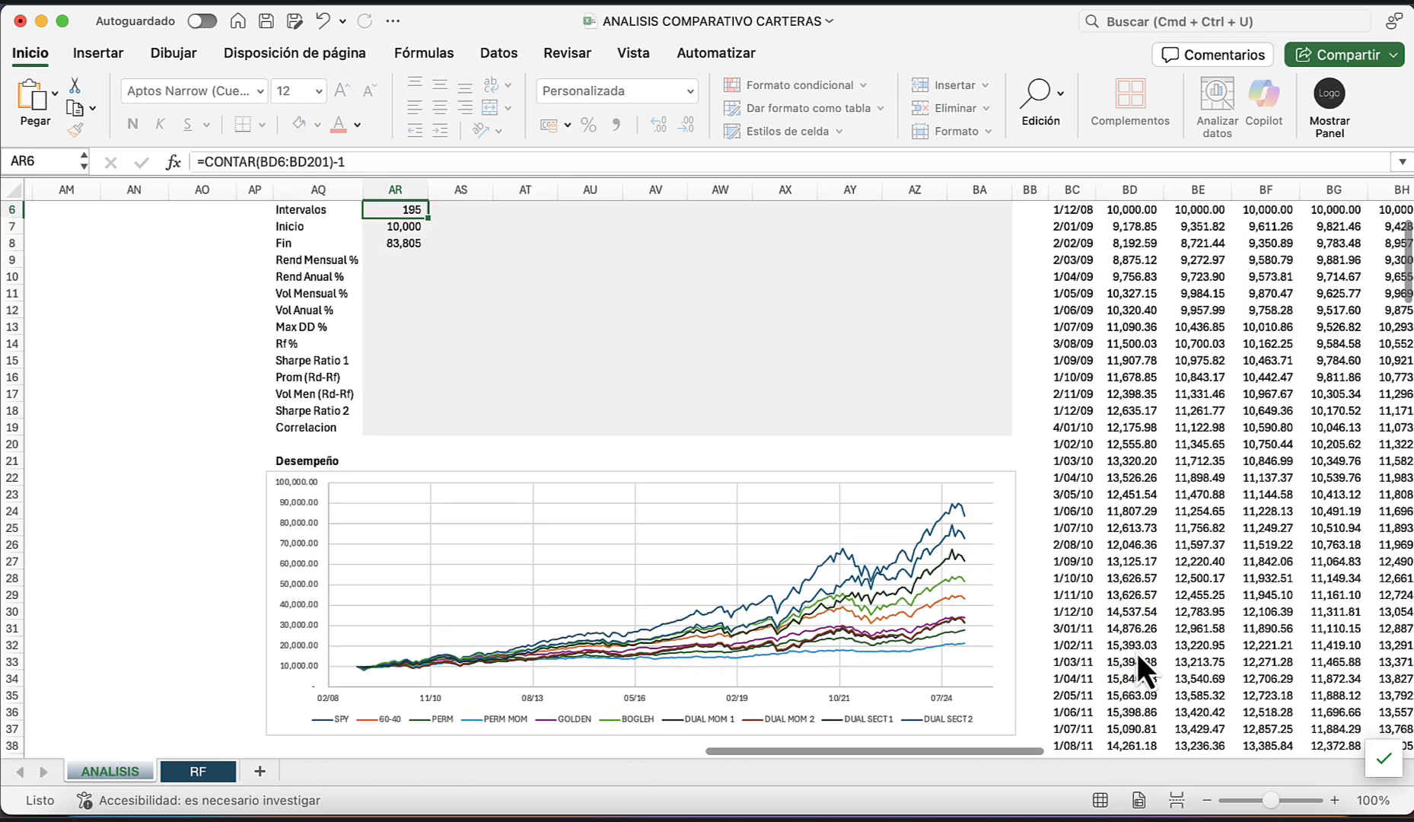
{"action": "key", "text": "Up"}
{"action": "key", "text": "Up"}
{"action": "key", "text": "Up"}
{"action": "key", "text": "Up"}
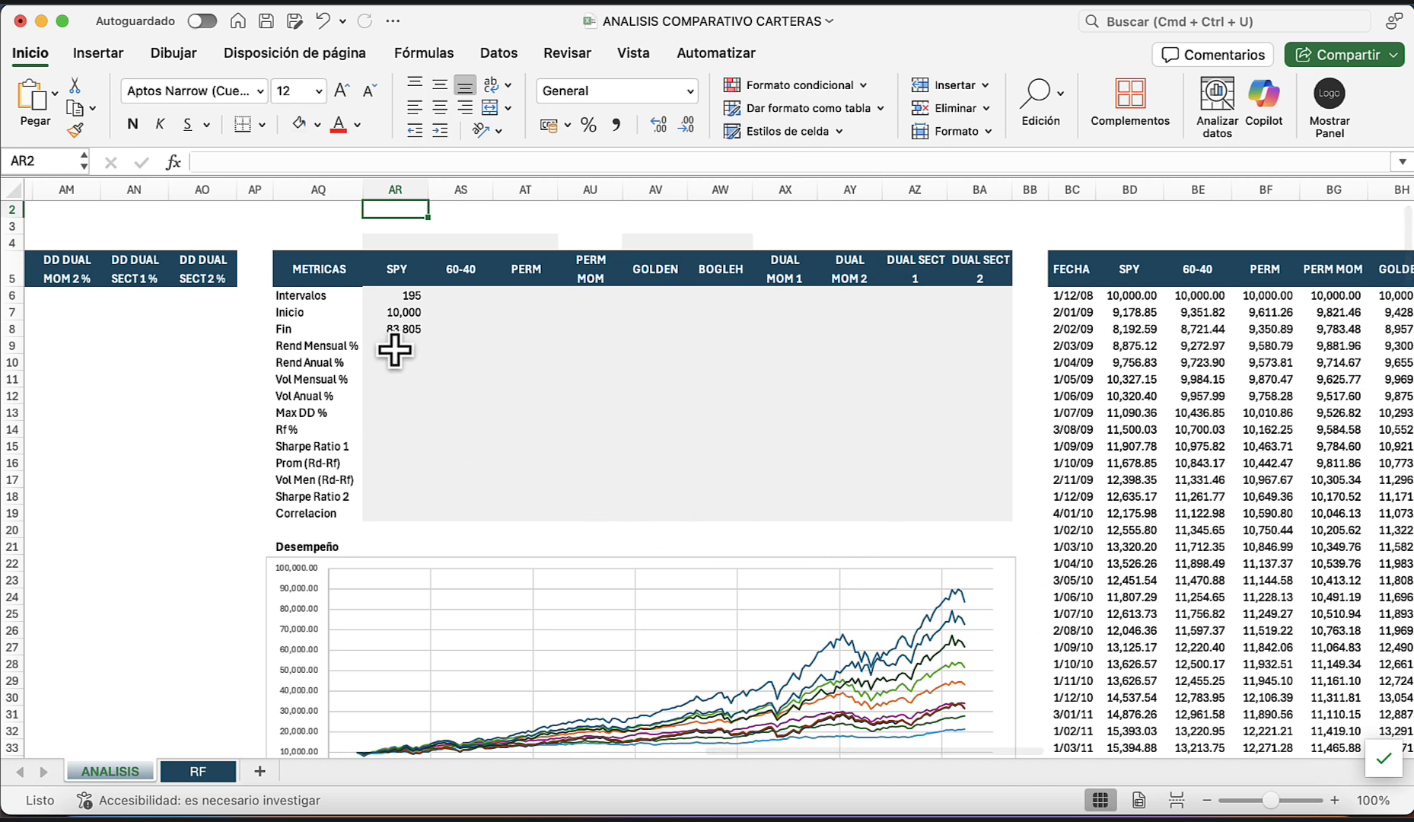
{"action": "left_click", "coordinate": [395, 349]}
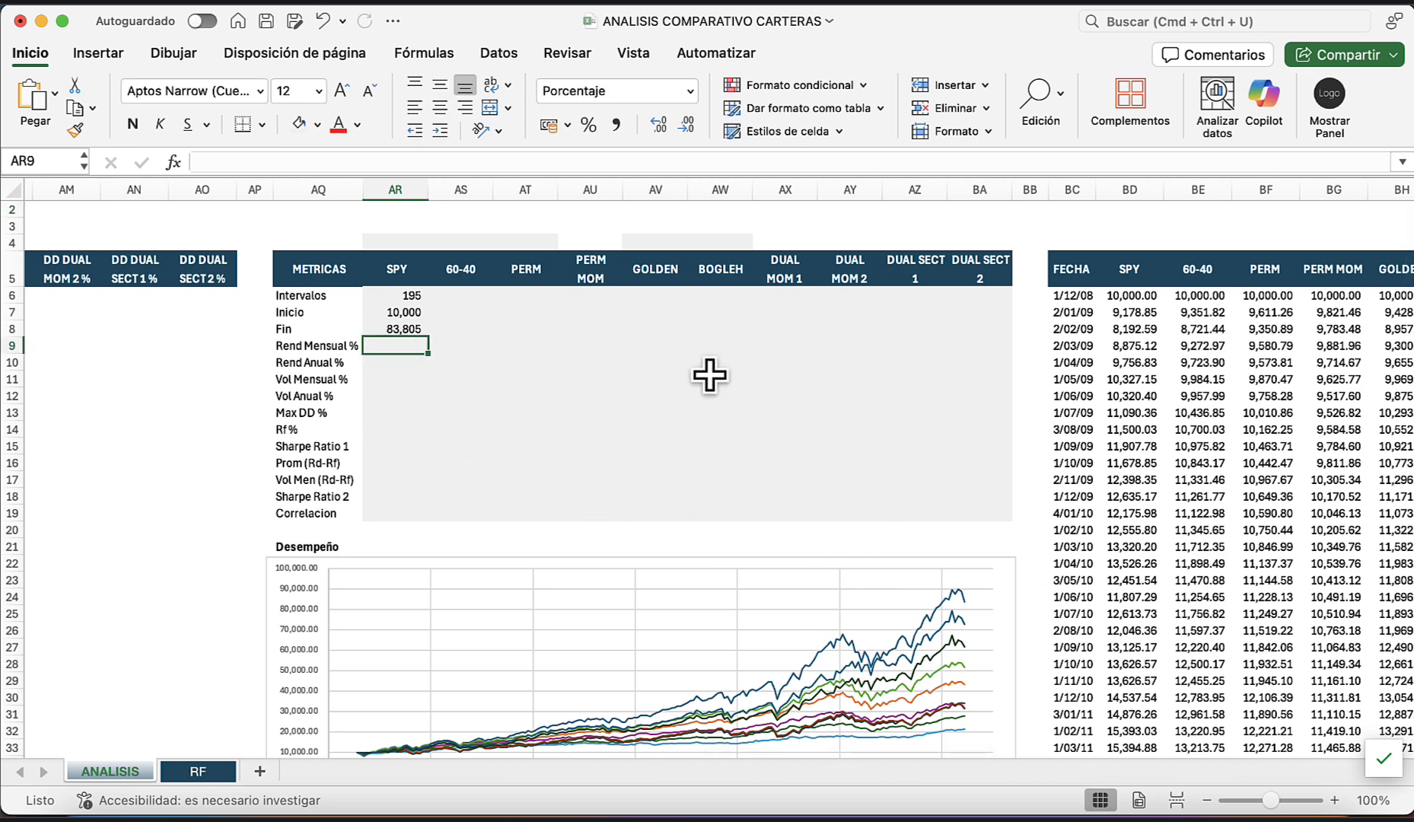
{"action": "type", "text": "=("}
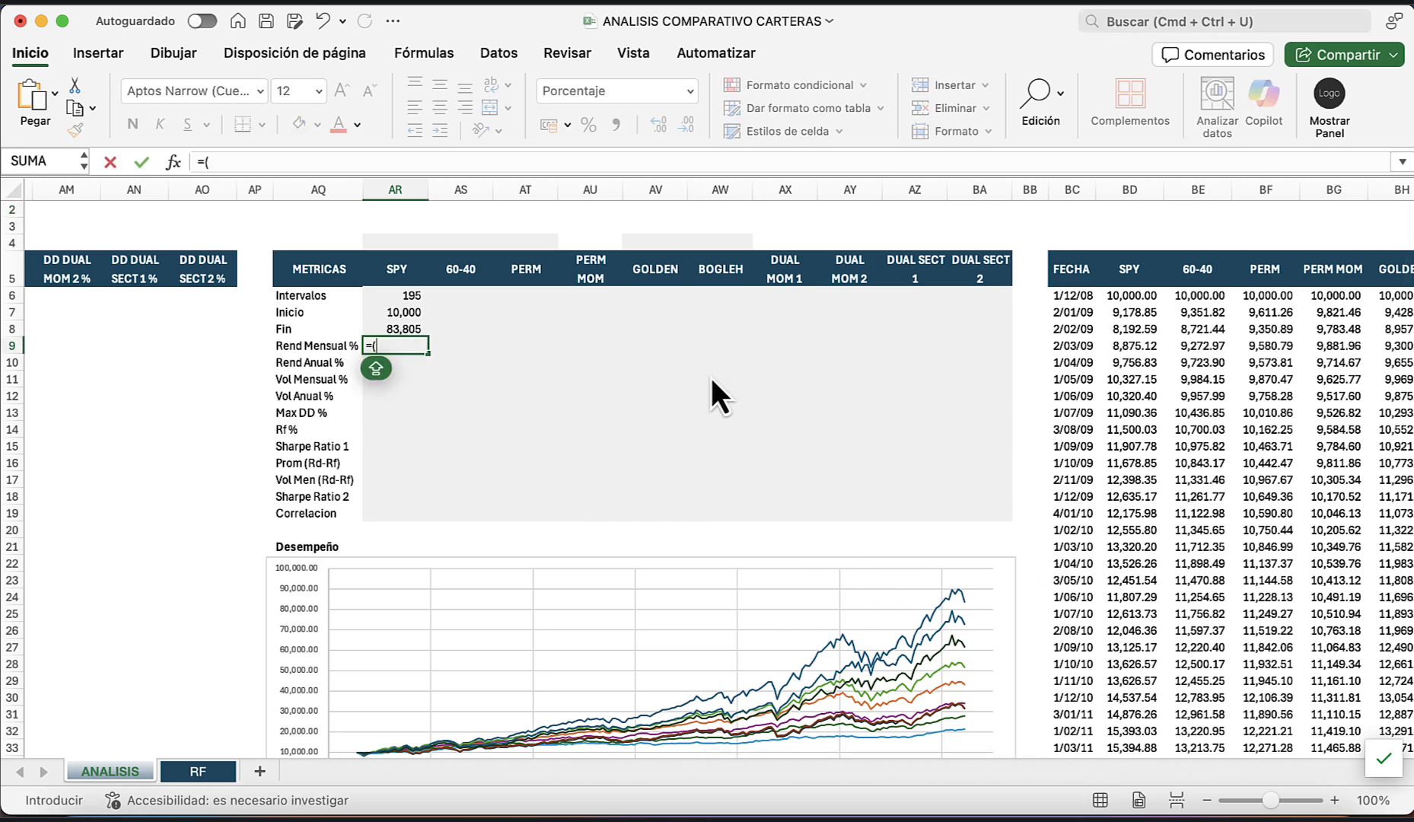
{"action": "key", "text": "Up"}
{"action": "type", "text": "/"}
{"action": "key", "text": "Up"}
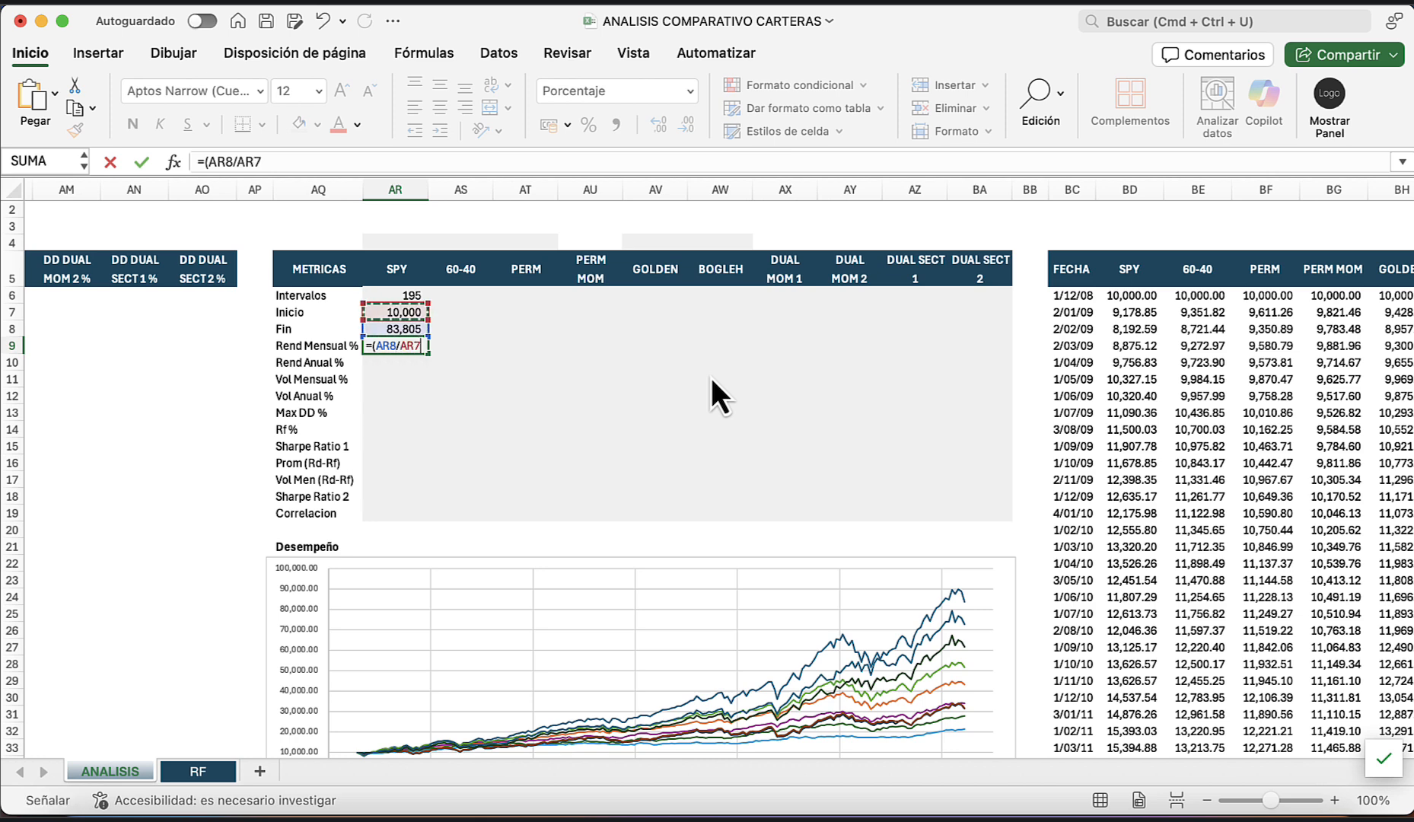
{"action": "type", "text": ")"}
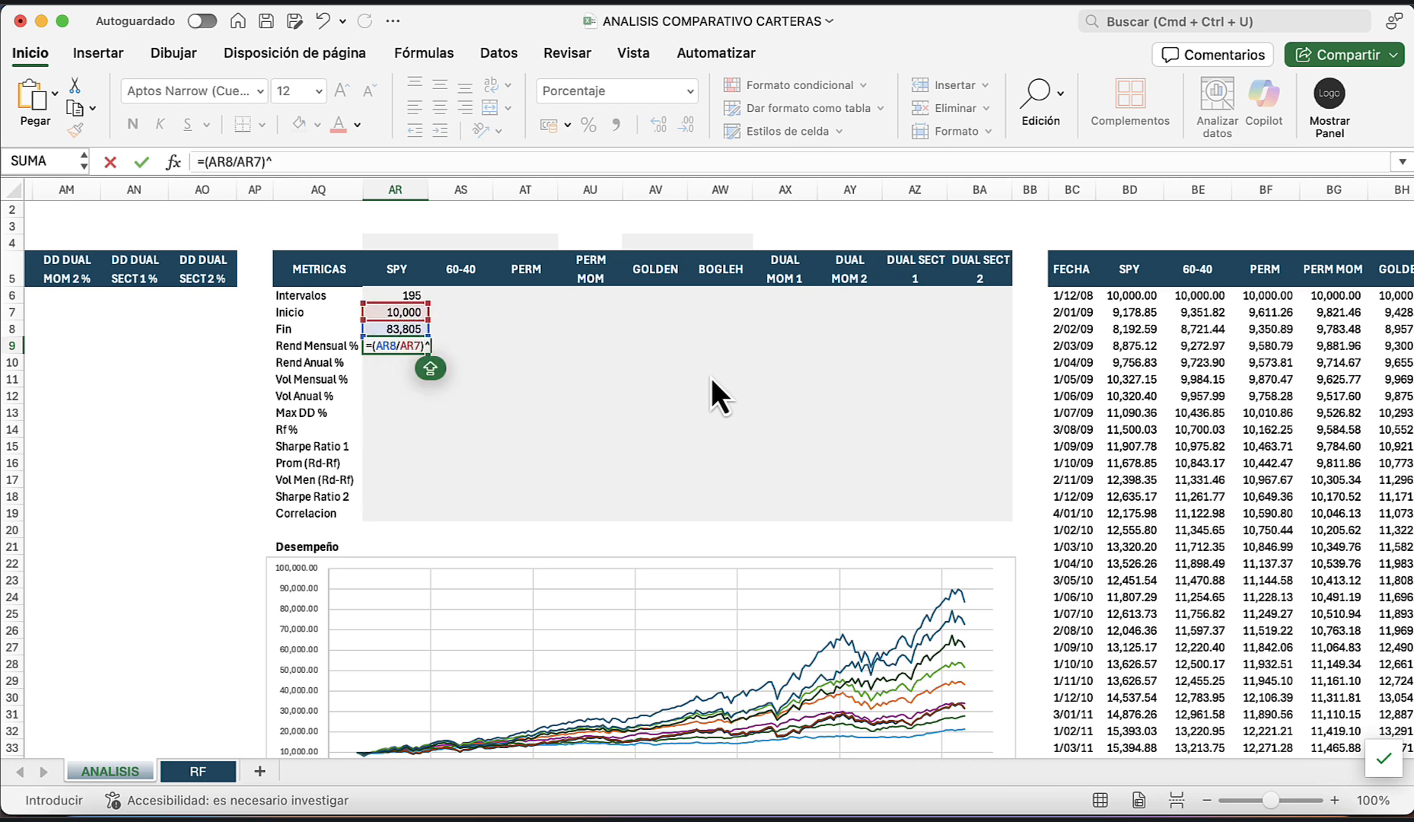
{"action": "type", "text": "^(1/"}
{"action": "key", "text": "Up"}
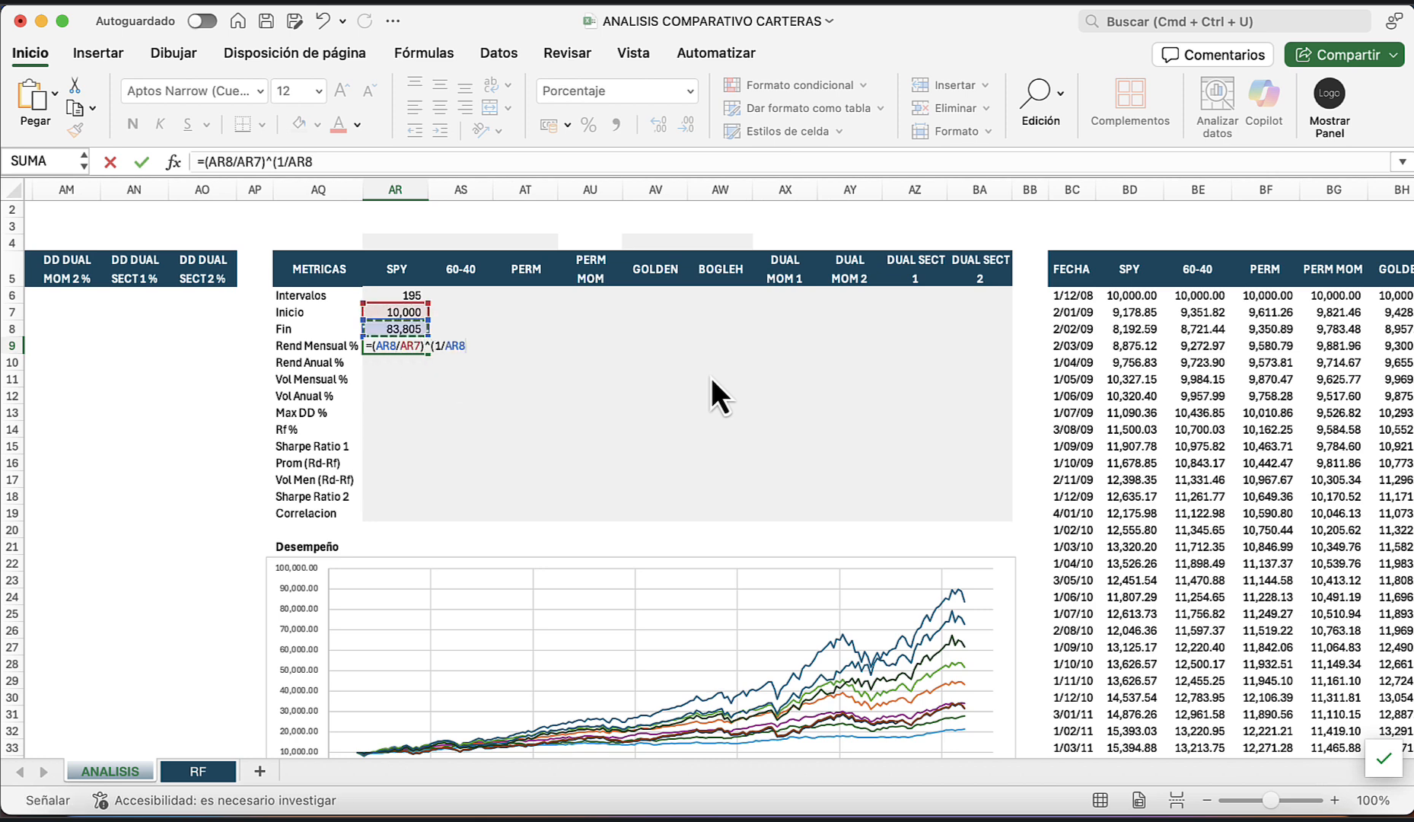
{"action": "type", "text": ")-1"}
{"action": "key", "text": "Return"}
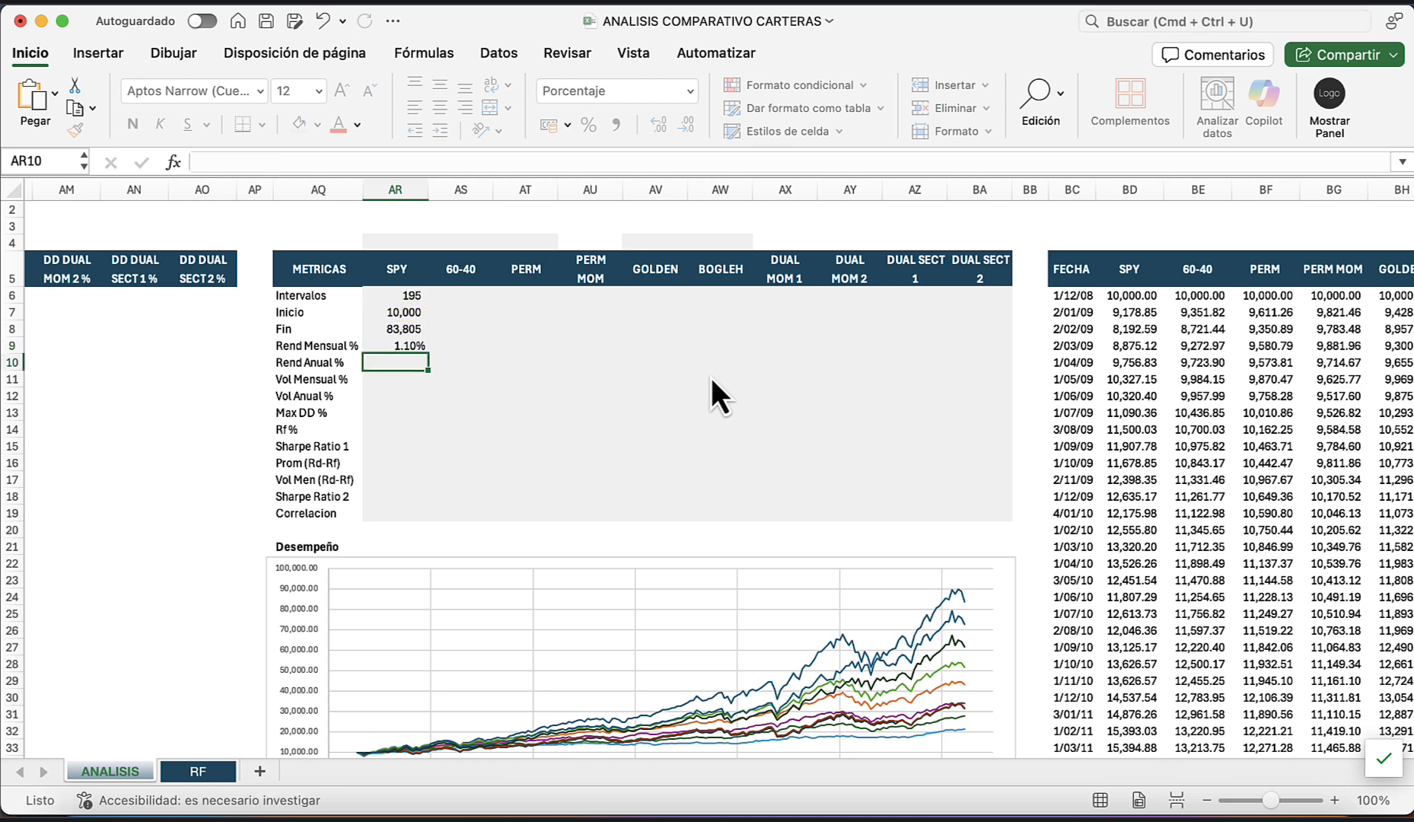
{"action": "key", "text": "Up"}
{"action": "key", "text": "Down"}
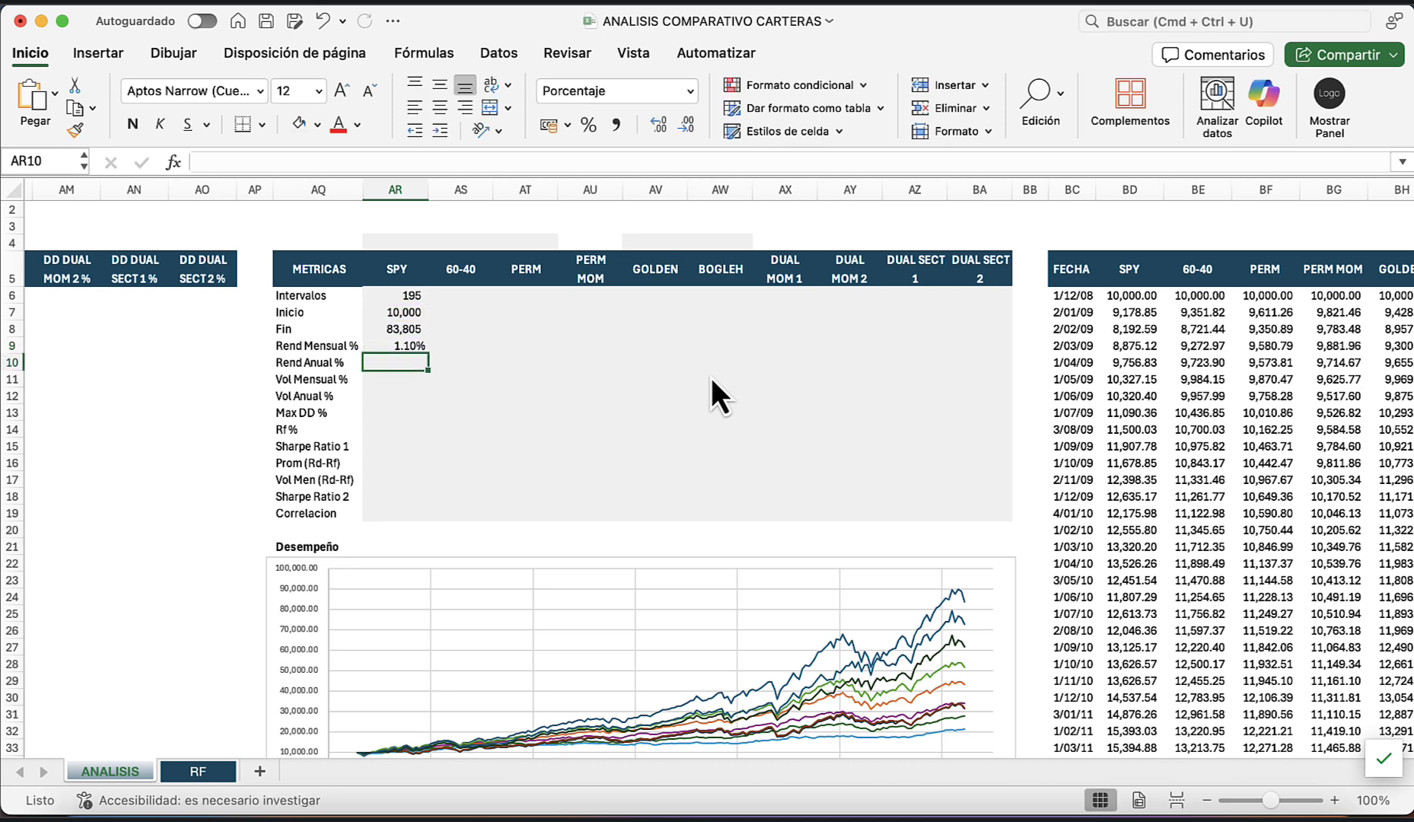
Step: Enter the Rend Anual % formula =(1+AR9)^12-1 in AR10 for SPY
{"action": "type", "text": "="}
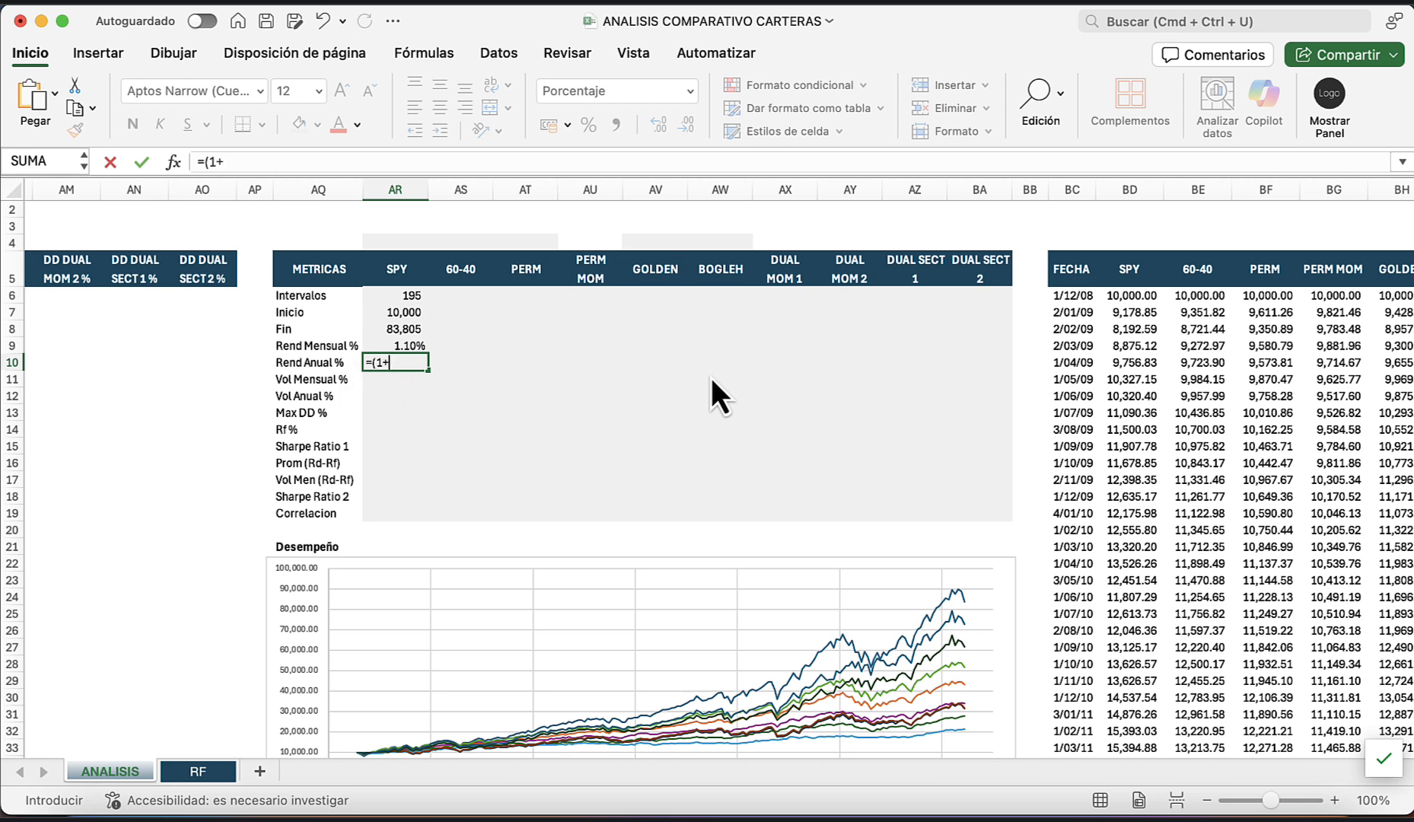
{"action": "type", "text": "(1+"}
{"action": "key", "text": "Up"}
{"action": "type", "text": ")-"}
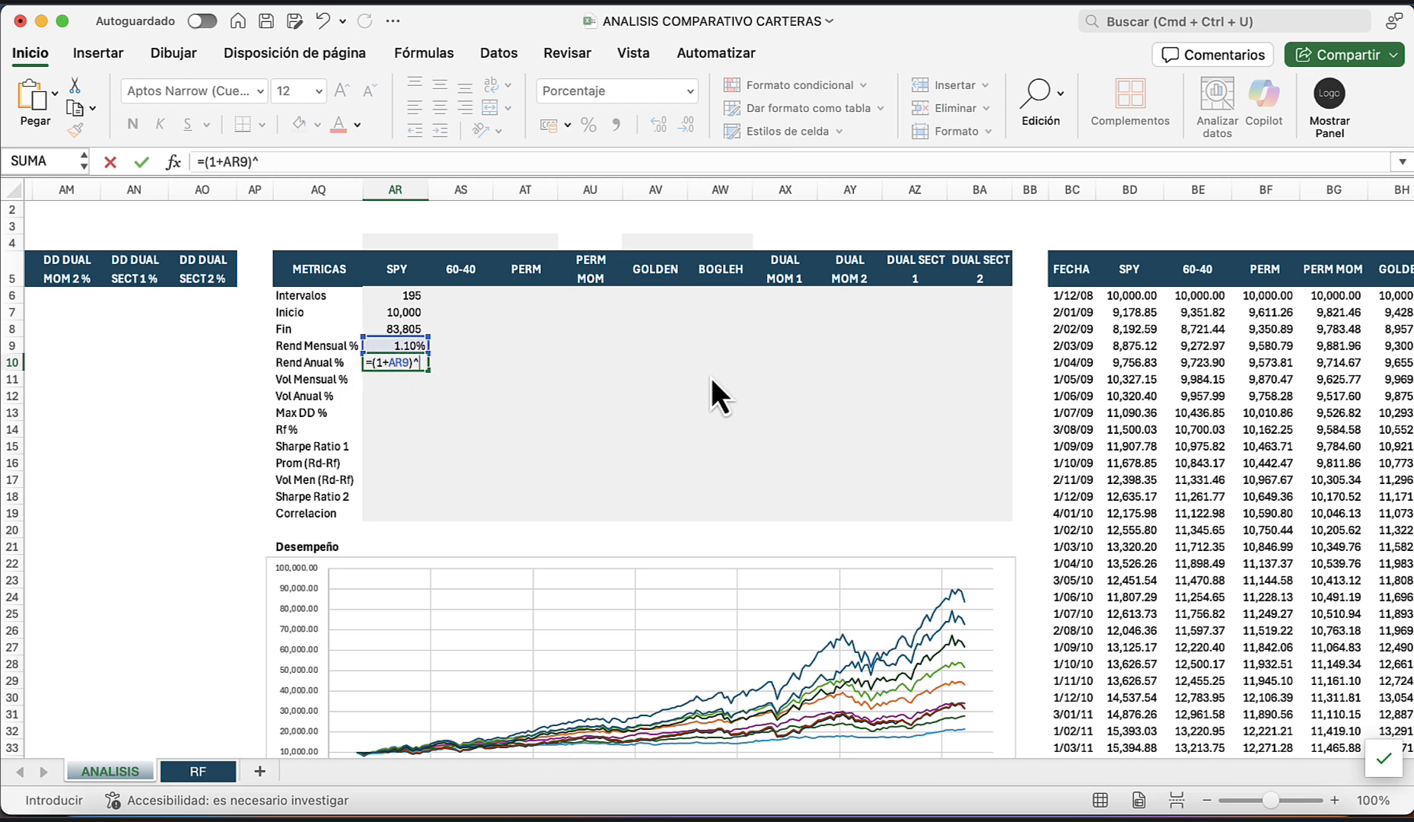
{"action": "type", "text": "12-"}
{"action": "key", "text": "Return"}
{"action": "key", "text": "Up"}
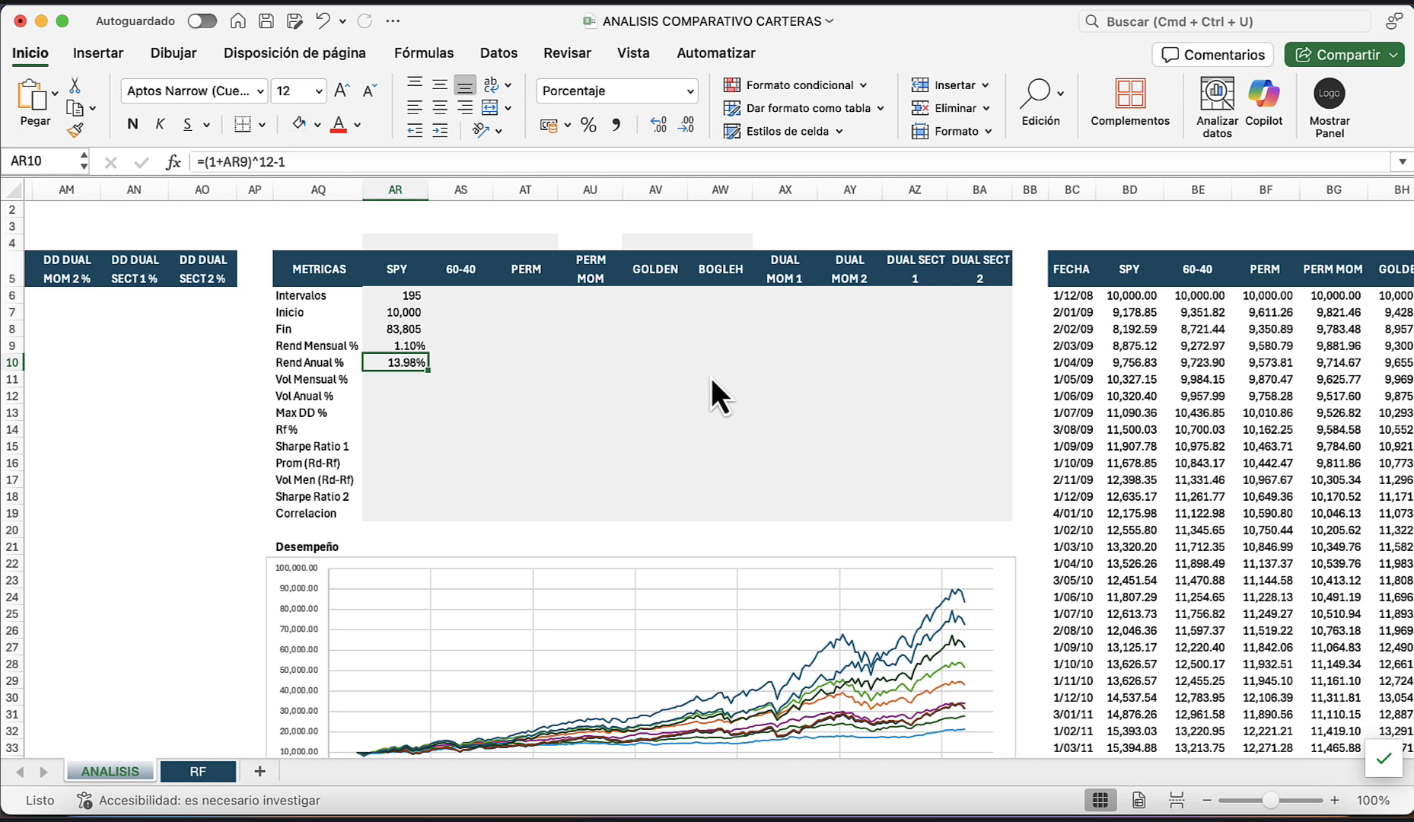
{"action": "key", "text": "Up"}
{"action": "key", "text": "Down"}
Step: Fill the SPY metrics in AR6:AR10, from Intervalos to Rend Anual %, across to column BA under DUAL SECT 2
{"action": "key", "text": "Up"}
{"action": "key", "text": "Up"}
{"action": "key", "text": "Up"}
{"action": "key", "text": "Up"}
{"action": "key", "text": "shift+Down"}
{"action": "key", "text": "shift+Down"}
{"action": "key", "text": "shift+Down"}
{"action": "key", "text": "shift+Down"}
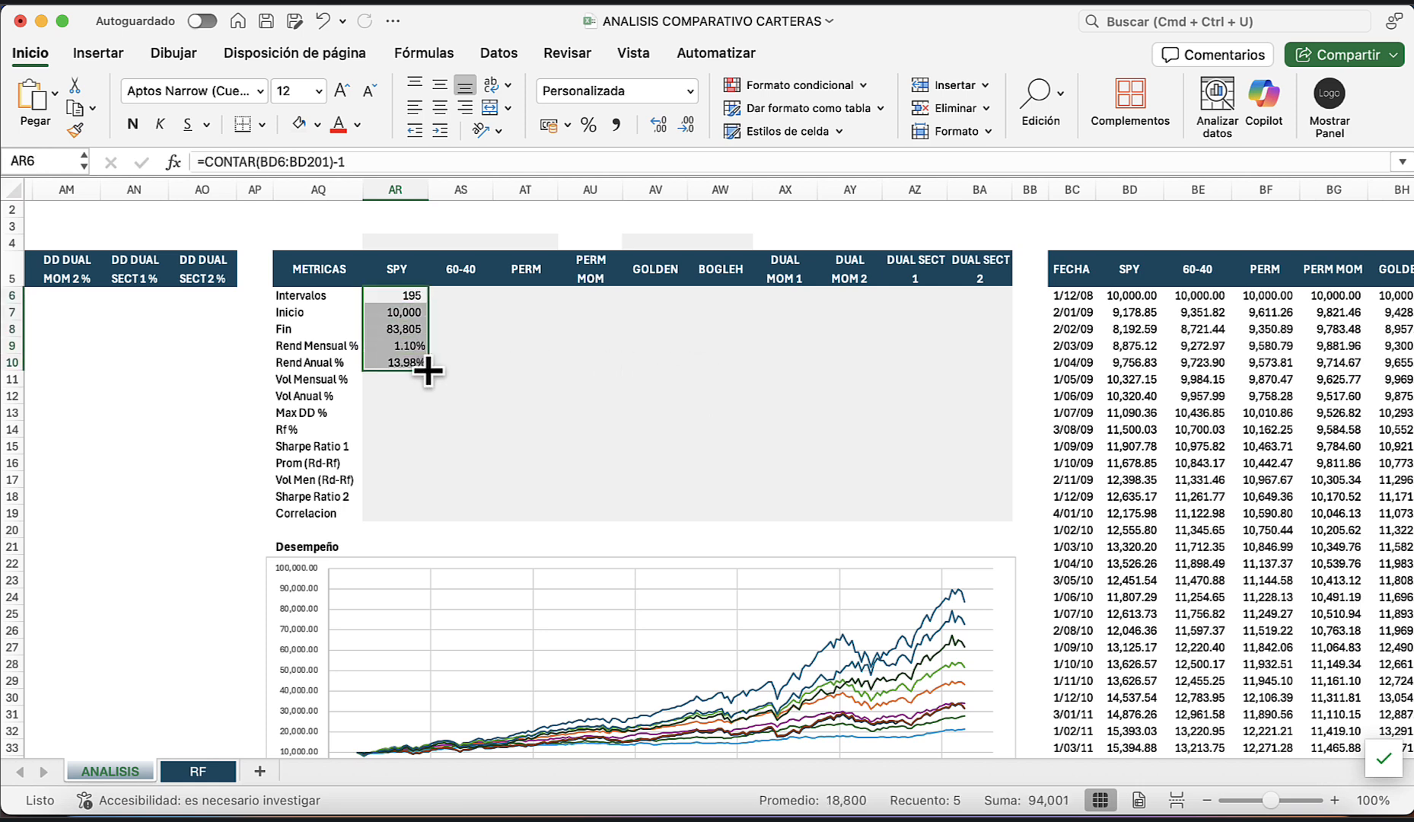
{"action": "left_click_drag", "start_coordinate": [429, 371], "coordinate": [1001, 372]}
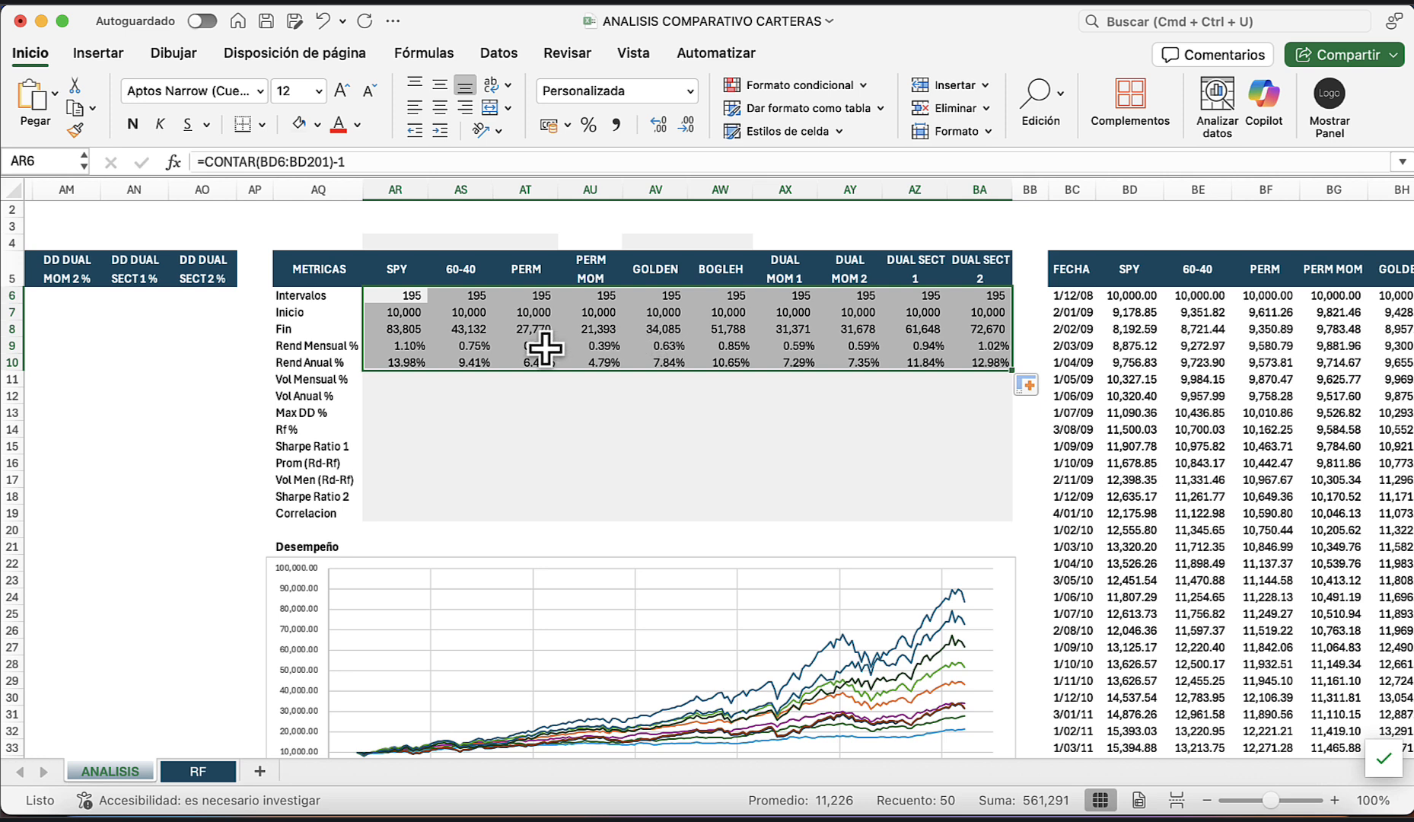
{"action": "left_click", "coordinate": [402, 362]}
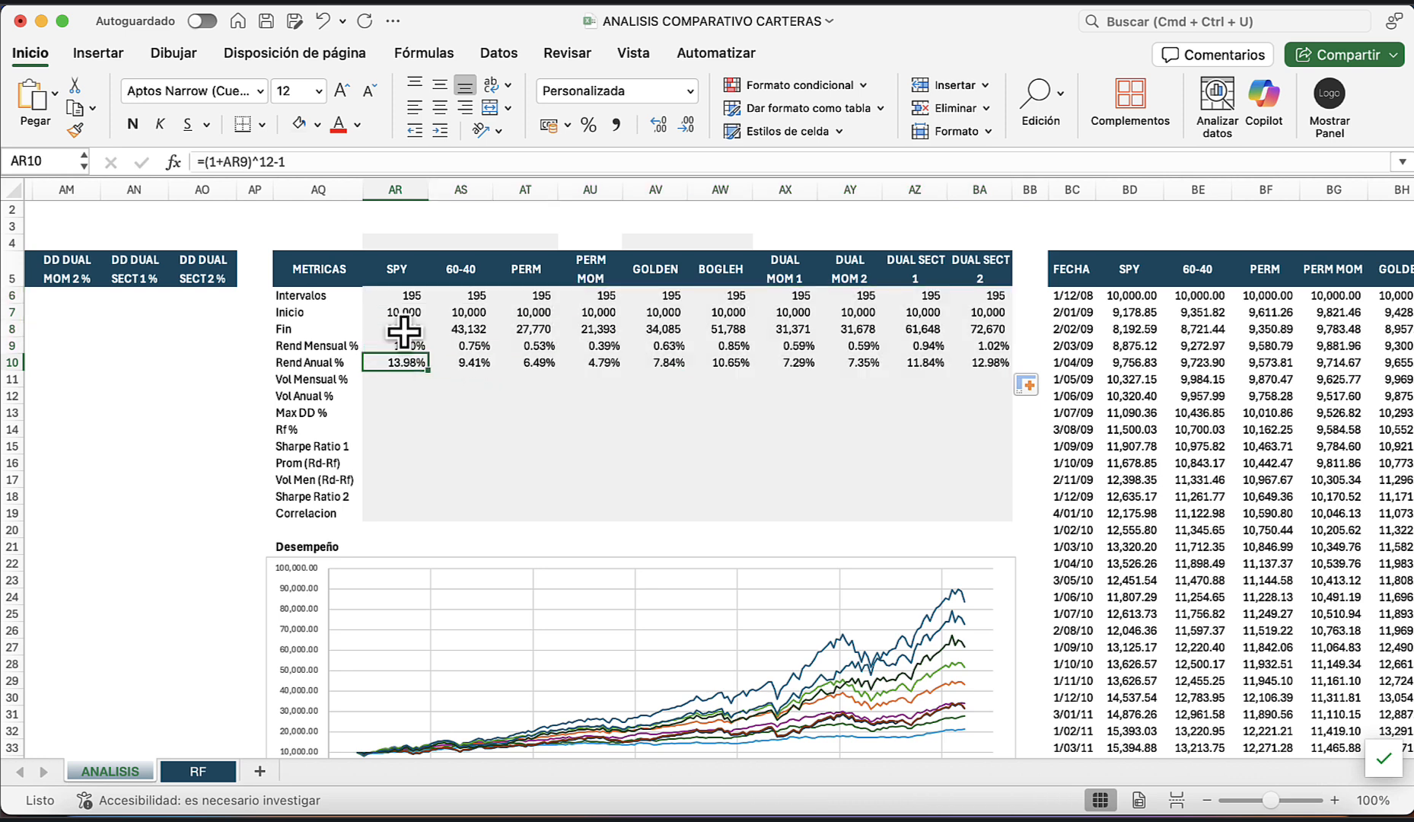
{"action": "left_click", "coordinate": [606, 361]}
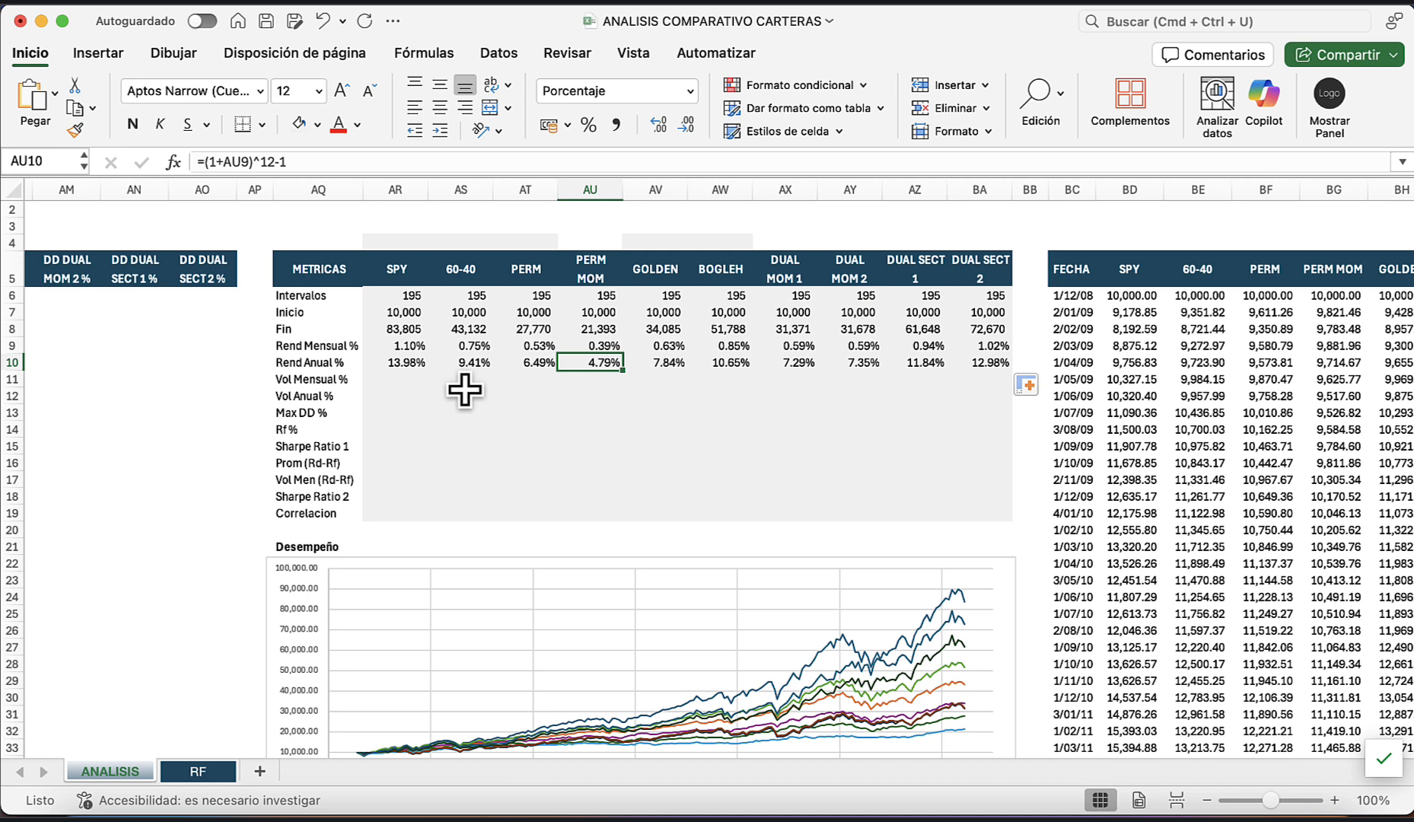
Step: Enter the Vol Mensual % formula =DESVEST(L7:L201) in AR11, using the REND SPY % column
{"action": "left_click", "coordinate": [404, 378]}
{"action": "type", "text": "="}
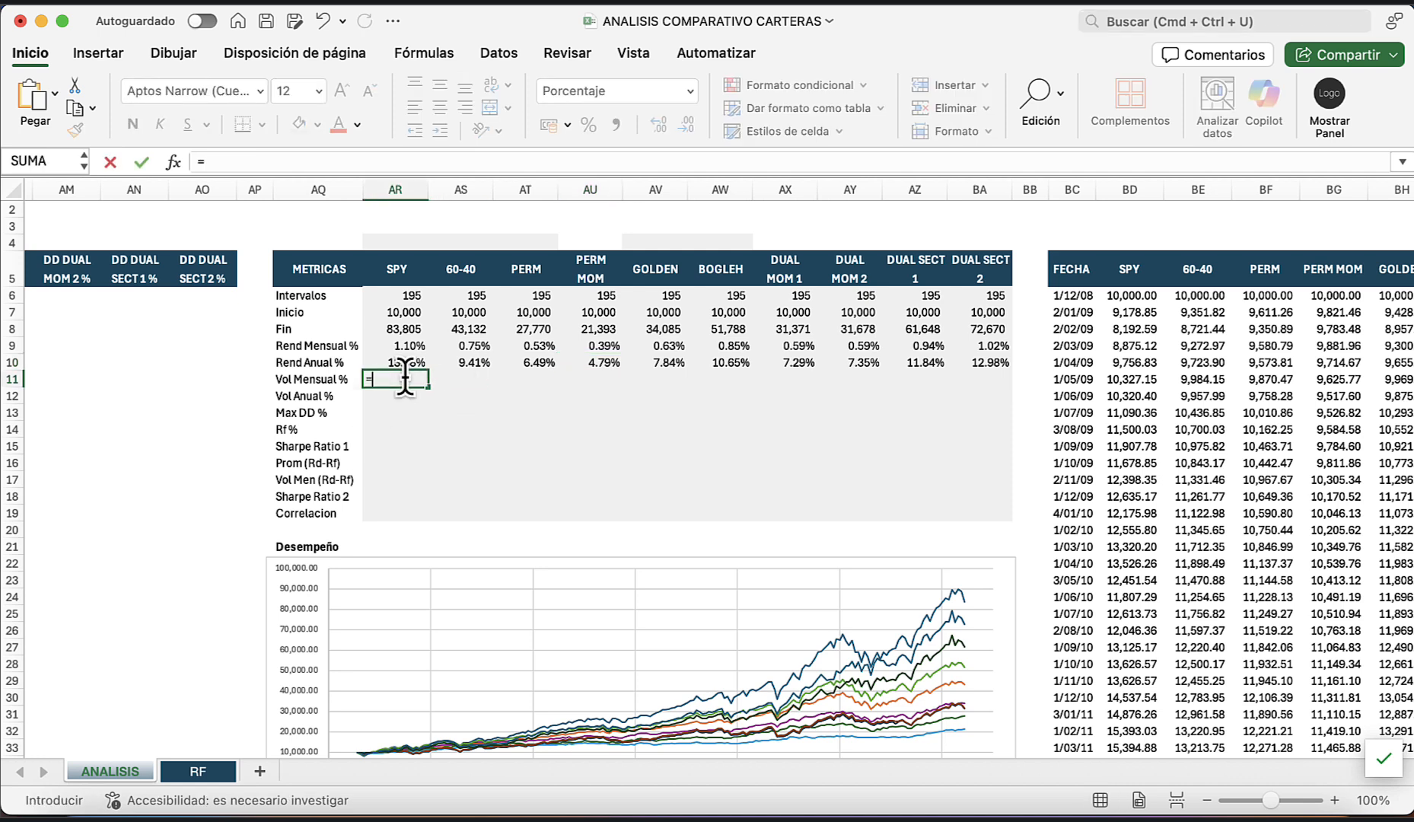
{"action": "type", "text": "DES"}
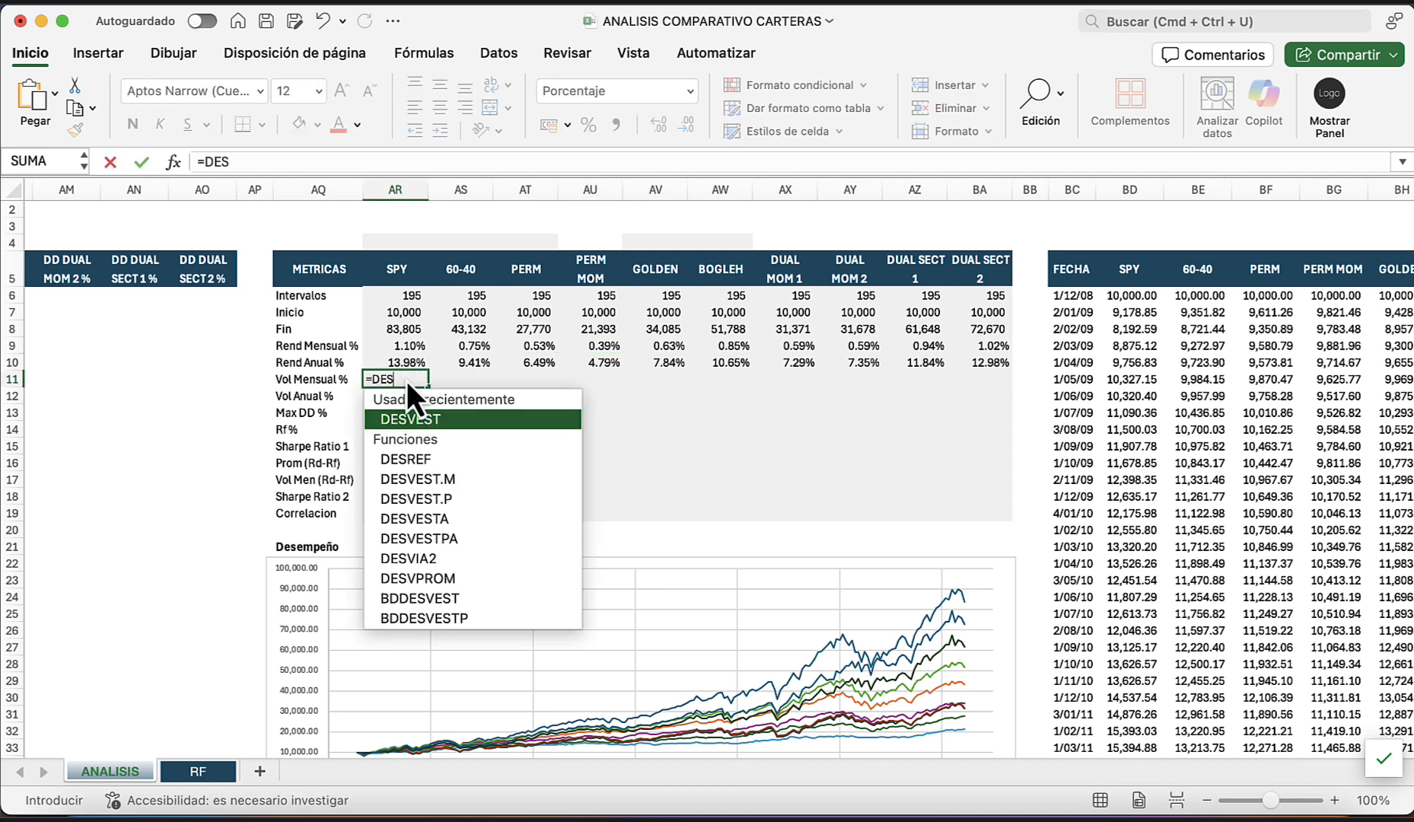
{"action": "key", "text": "Tab"}
{"action": "key", "text": "Left"}
{"action": "key", "text": "Left"}
{"action": "key", "text": "Left"}
{"action": "key", "text": "Left"}
{"action": "key", "text": "Left"}
{"action": "key", "text": "Left"}
{"action": "key", "text": "Left"}
{"action": "key", "text": "Left"}
{"action": "key", "text": "Left"}
{"action": "key", "text": "Left"}
{"action": "key", "text": "Left"}
{"action": "key", "text": "Left"}
{"action": "key", "text": "Left"}
{"action": "key", "text": "Left"}
{"action": "key", "text": "Left"}
{"action": "key", "text": "Left"}
{"action": "key", "text": "Left"}
{"action": "key", "text": "Left"}
{"action": "key", "text": "Left"}
{"action": "key", "text": "Left"}
{"action": "key", "text": "Left"}
{"action": "key", "text": "Left"}
{"action": "key", "text": "Left"}
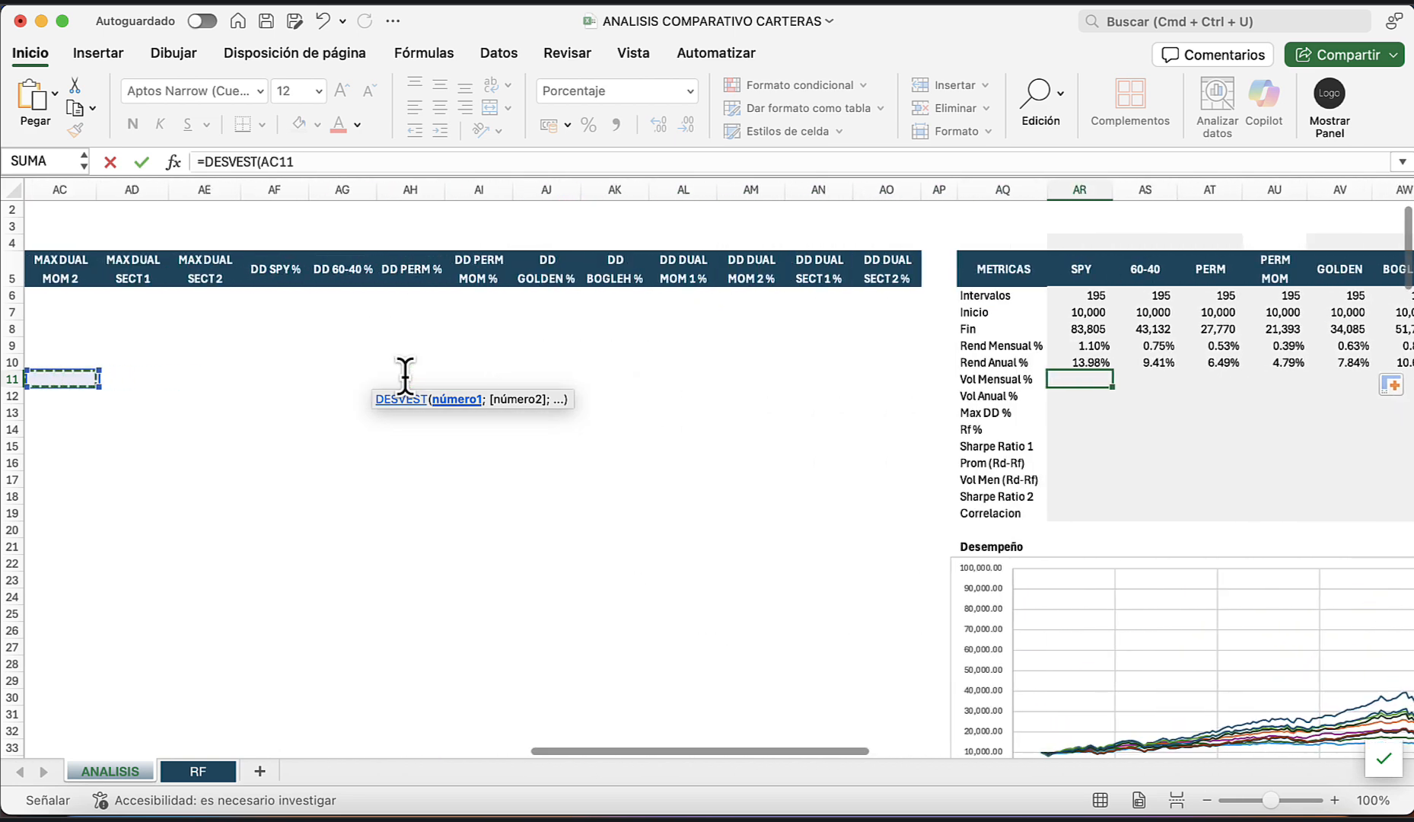
{"action": "key", "text": "Left"}
{"action": "key", "text": "Left"}
{"action": "key", "text": "Left"}
{"action": "key", "text": "Left"}
{"action": "key", "text": "Left"}
{"action": "key", "text": "Left"}
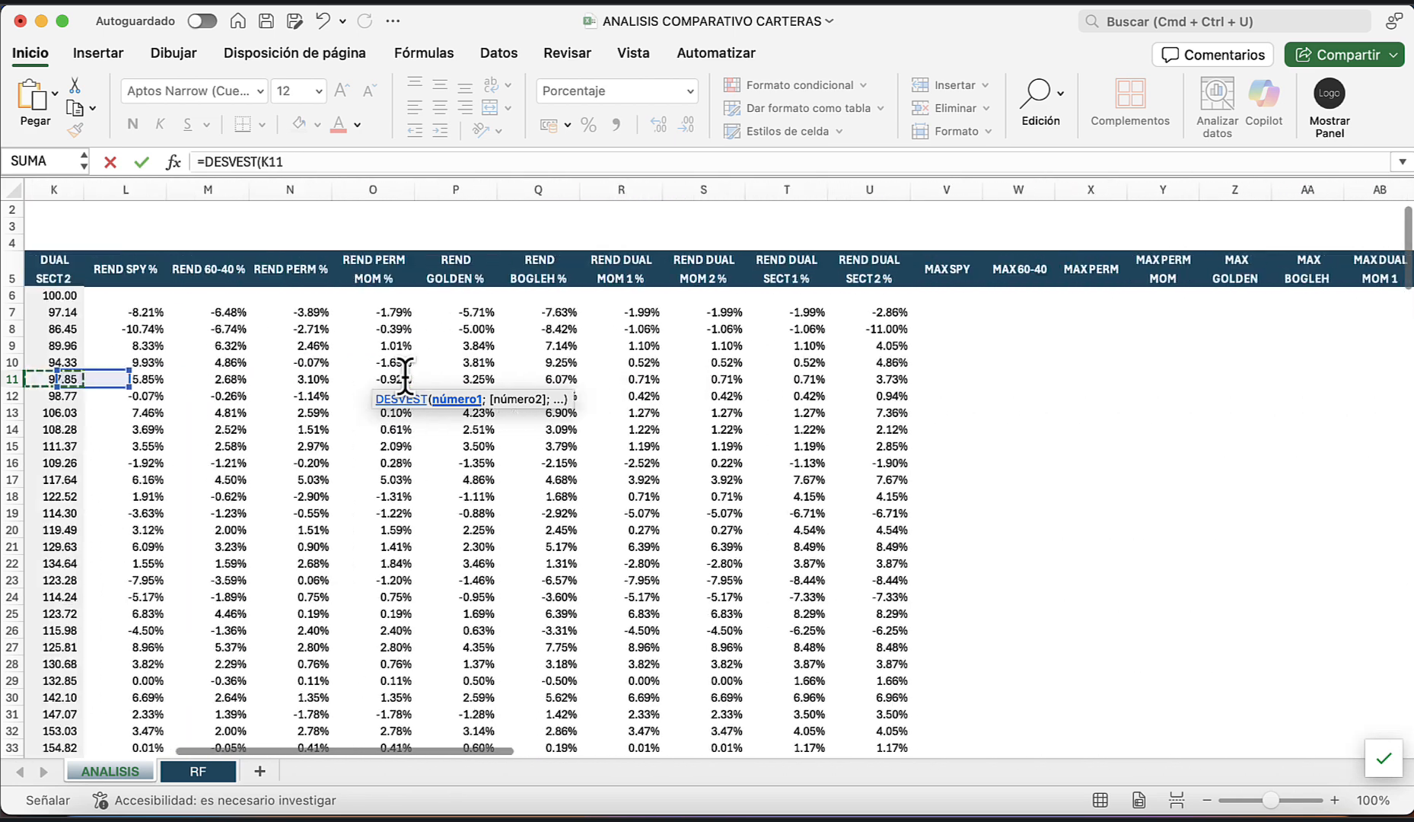
{"action": "key", "text": "Up"}
{"action": "key", "text": "Up"}
{"action": "key", "text": "Up"}
{"action": "key", "text": "Right"}
{"action": "key", "text": "Up"}
{"action": "key", "text": "ctrl+shift+Down"}
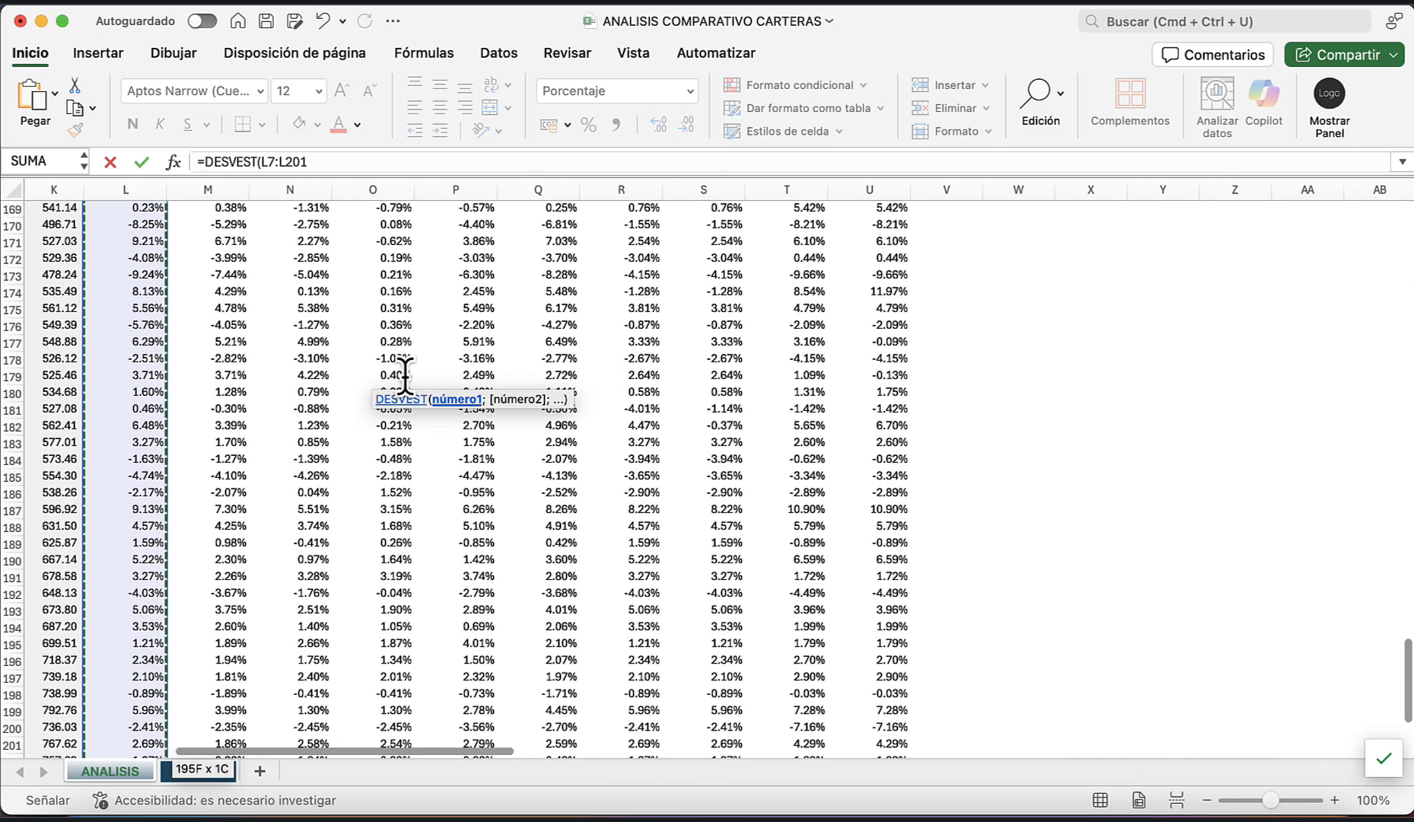
{"action": "type", "text": ")"}
{"action": "key", "text": "Return"}
Step: Go back to the METRICAS table and examine the SPY monthly volatility result
{"action": "key", "text": "Up"}
{"action": "key", "text": "Up"}
{"action": "key", "text": "Up"}
{"action": "key", "text": "Up"}
{"action": "key", "text": "Up"}
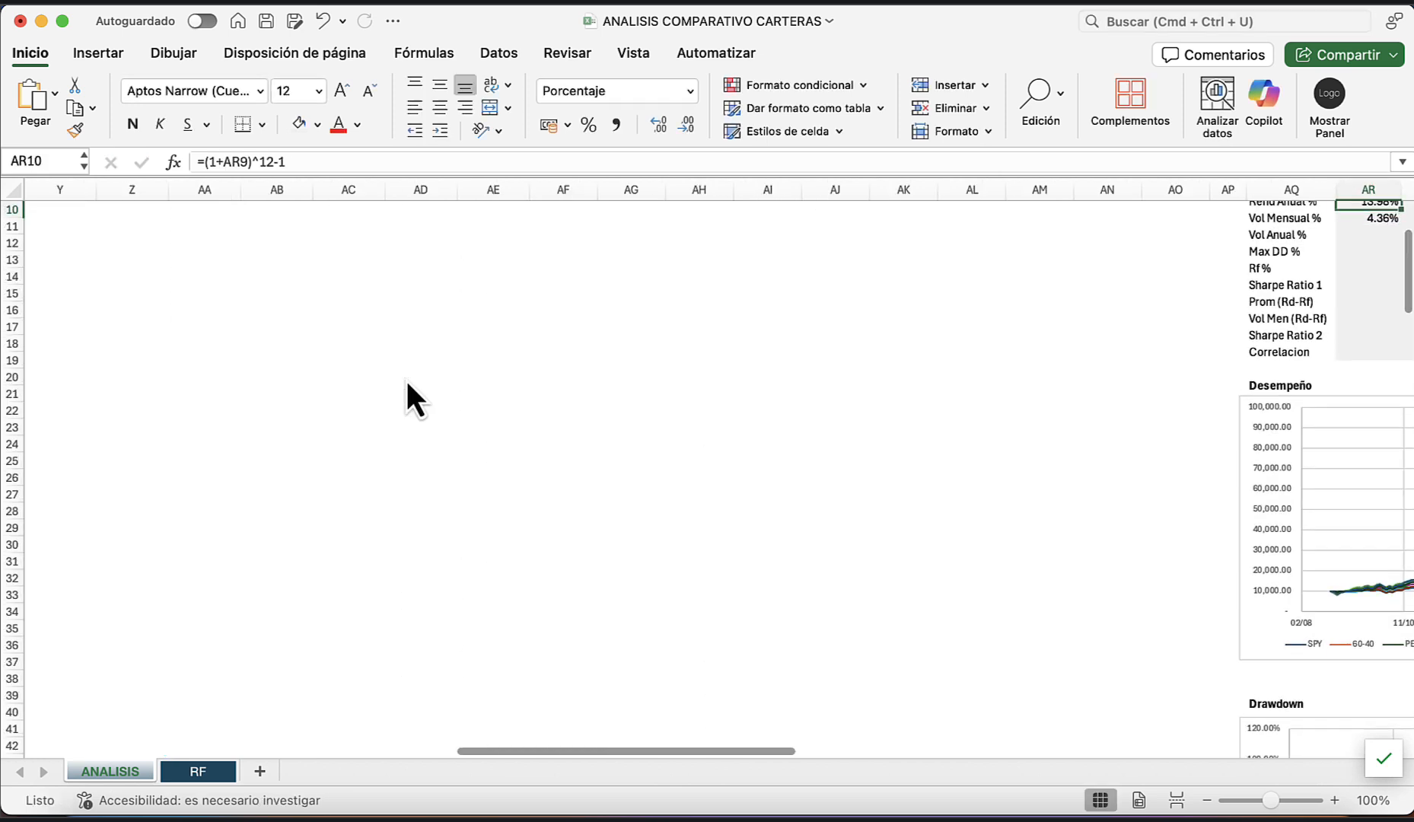
{"action": "key", "text": "Right"}
{"action": "key", "text": "Right"}
{"action": "key", "text": "Right"}
{"action": "key", "text": "Right"}
{"action": "key", "text": "Up"}
{"action": "key", "text": "Right"}
{"action": "key", "text": "Right"}
{"action": "key", "text": "Right"}
{"action": "key", "text": "Right"}
{"action": "key", "text": "Right"}
{"action": "key", "text": "Right"}
{"action": "key", "text": "Right"}
{"action": "key", "text": "Right"}
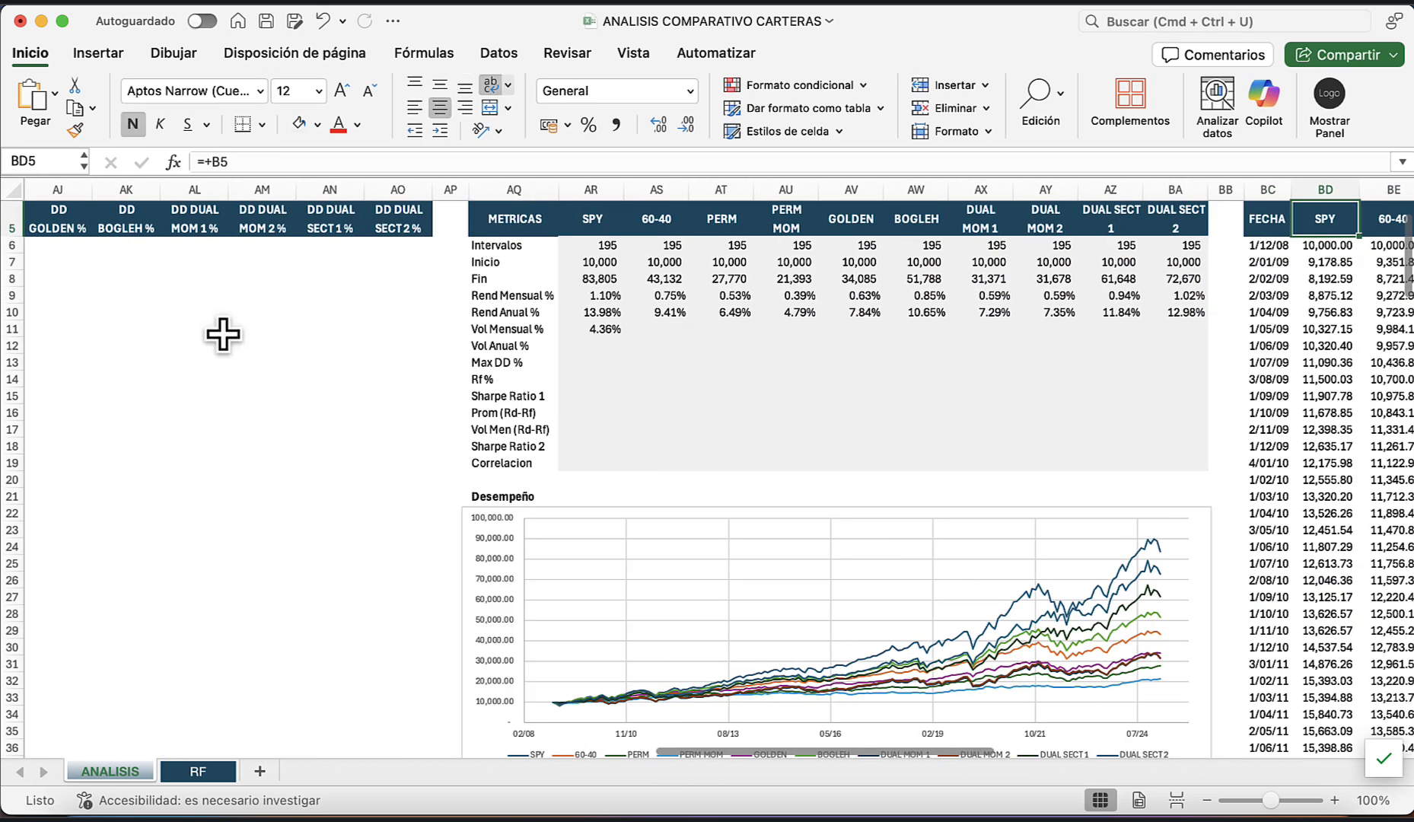
Step: Fill the SPY Vol Mensual % formula across to DUAL SECT 2 and enter =AR11*RAIZ(12) in AR12 for SPY's Vol Anual %
{"action": "left_click", "coordinate": [602, 329]}
{"action": "left_click_drag", "start_coordinate": [620, 340], "coordinate": [1191, 338]}
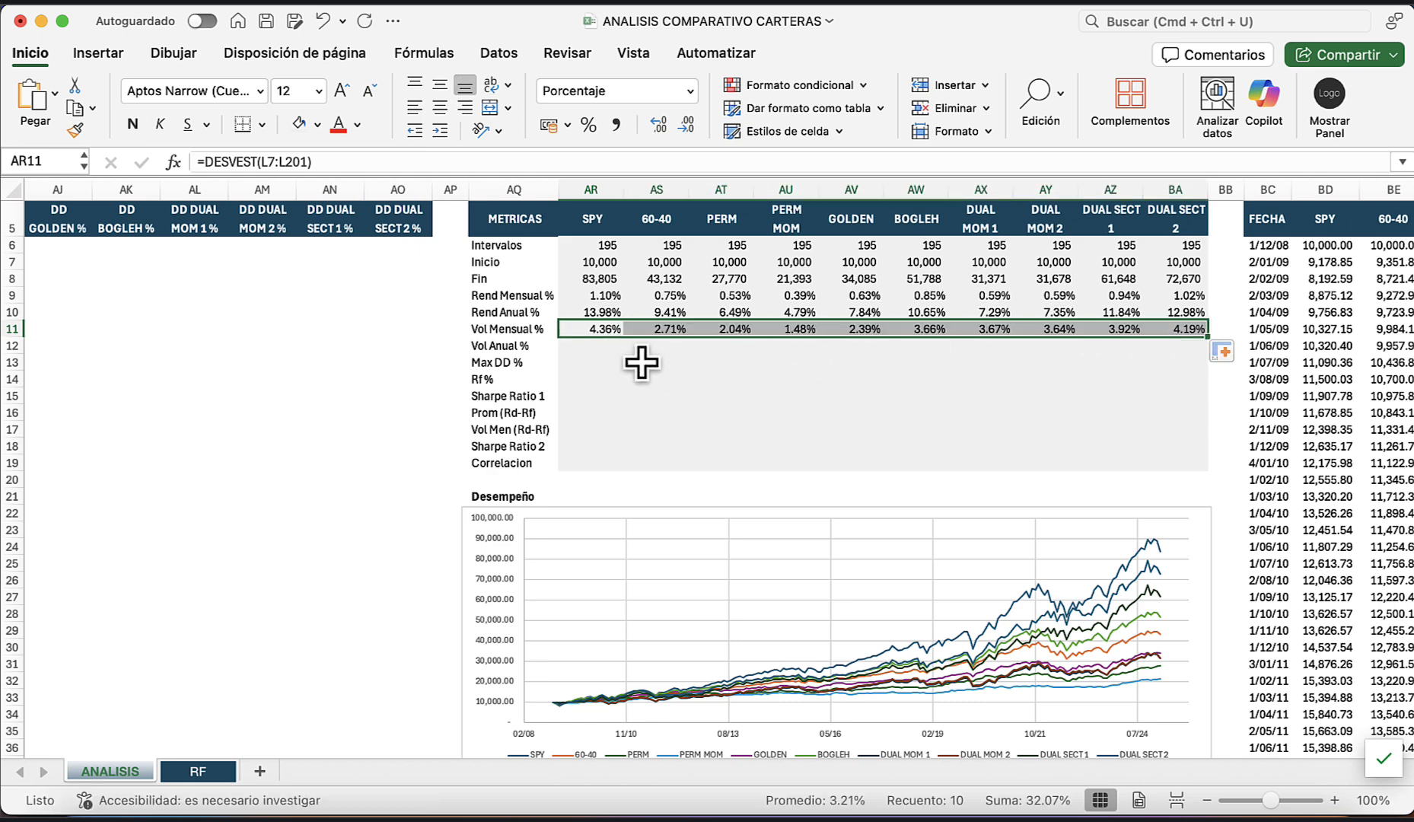
{"action": "left_click", "coordinate": [604, 359]}
{"action": "type", "text": "="}
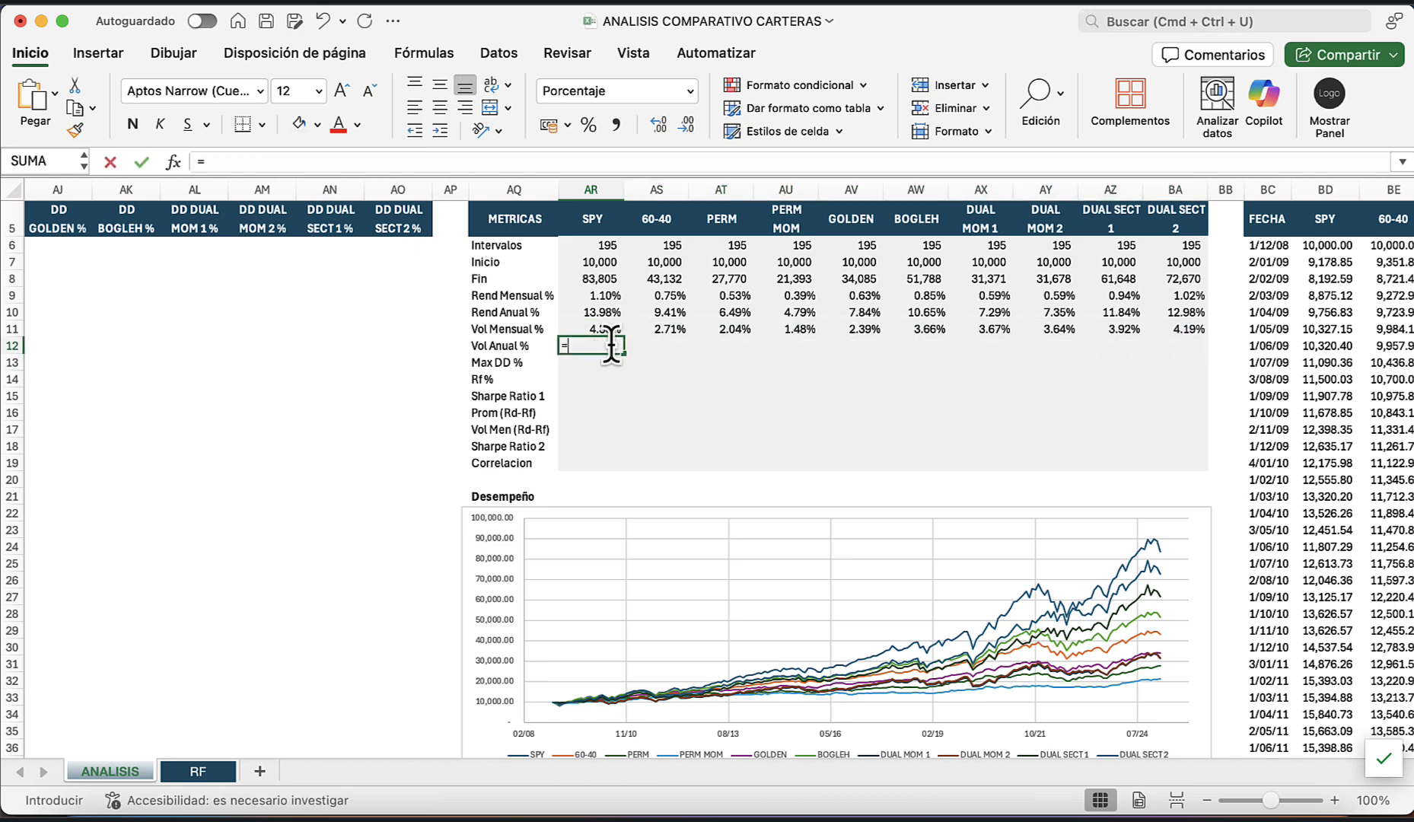
{"action": "key", "text": "Up"}
{"action": "type", "text": "*R"}
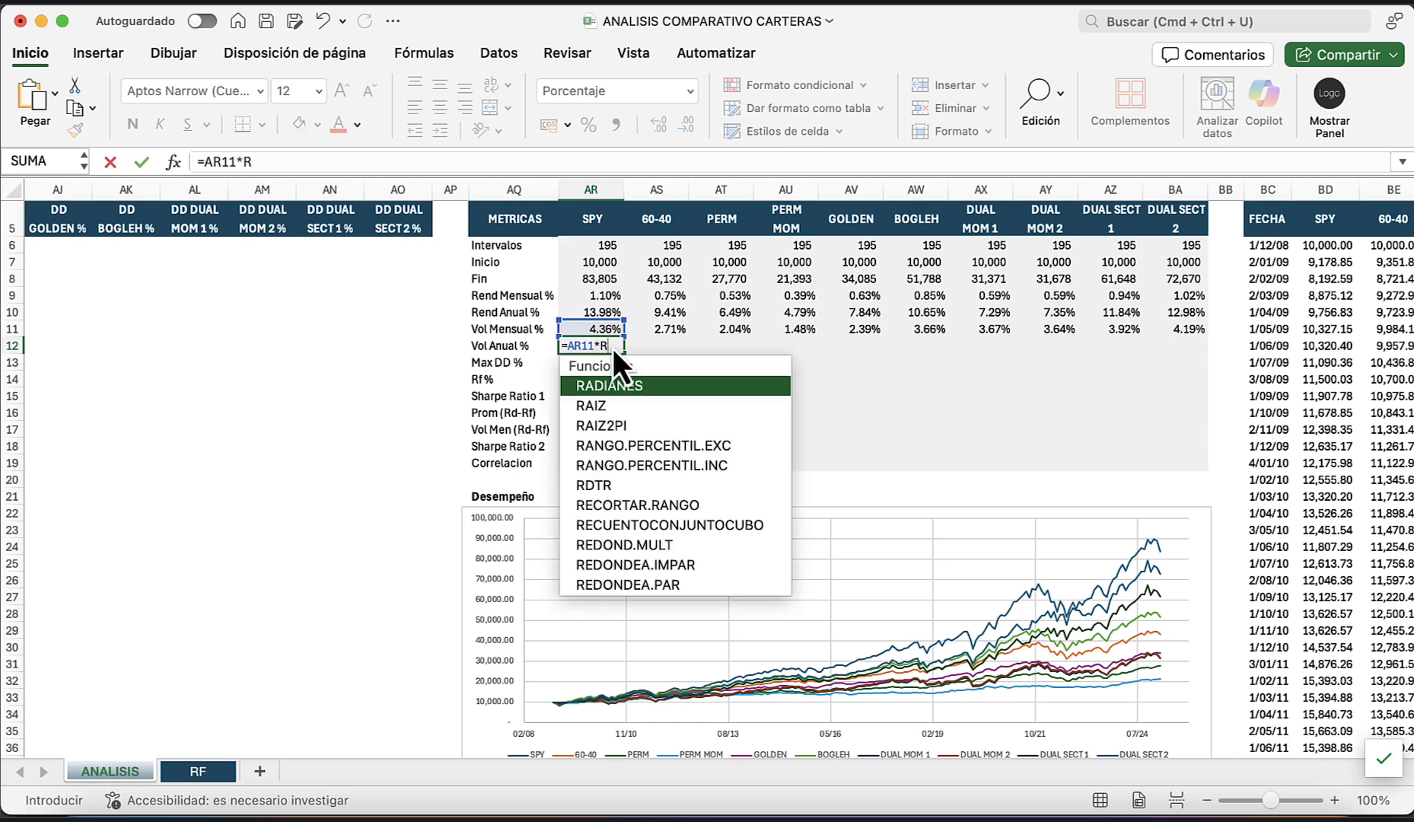
{"action": "type", "text": "AIZ(12"}
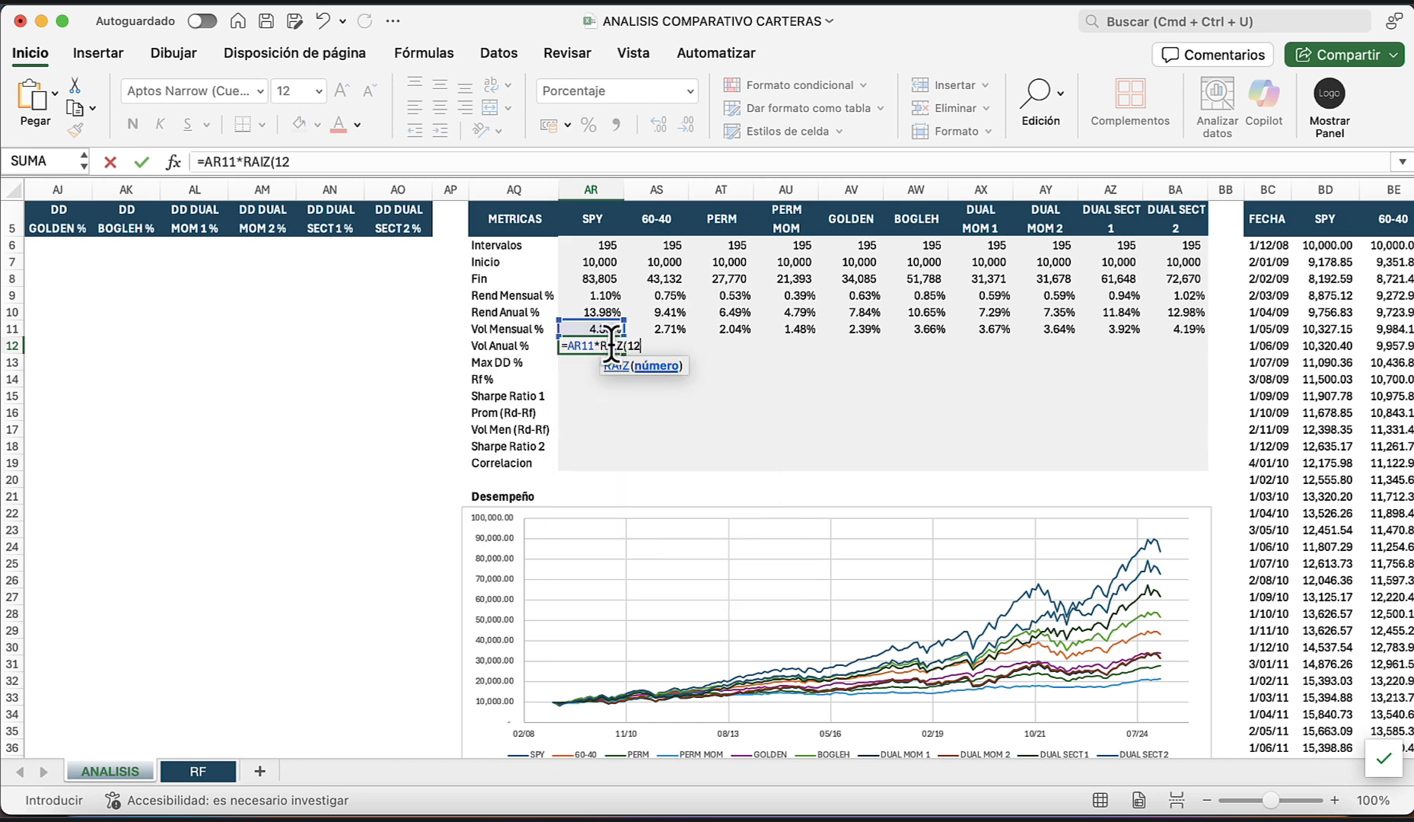
{"action": "key", "text": "Return"}
{"action": "key", "text": "Up"}
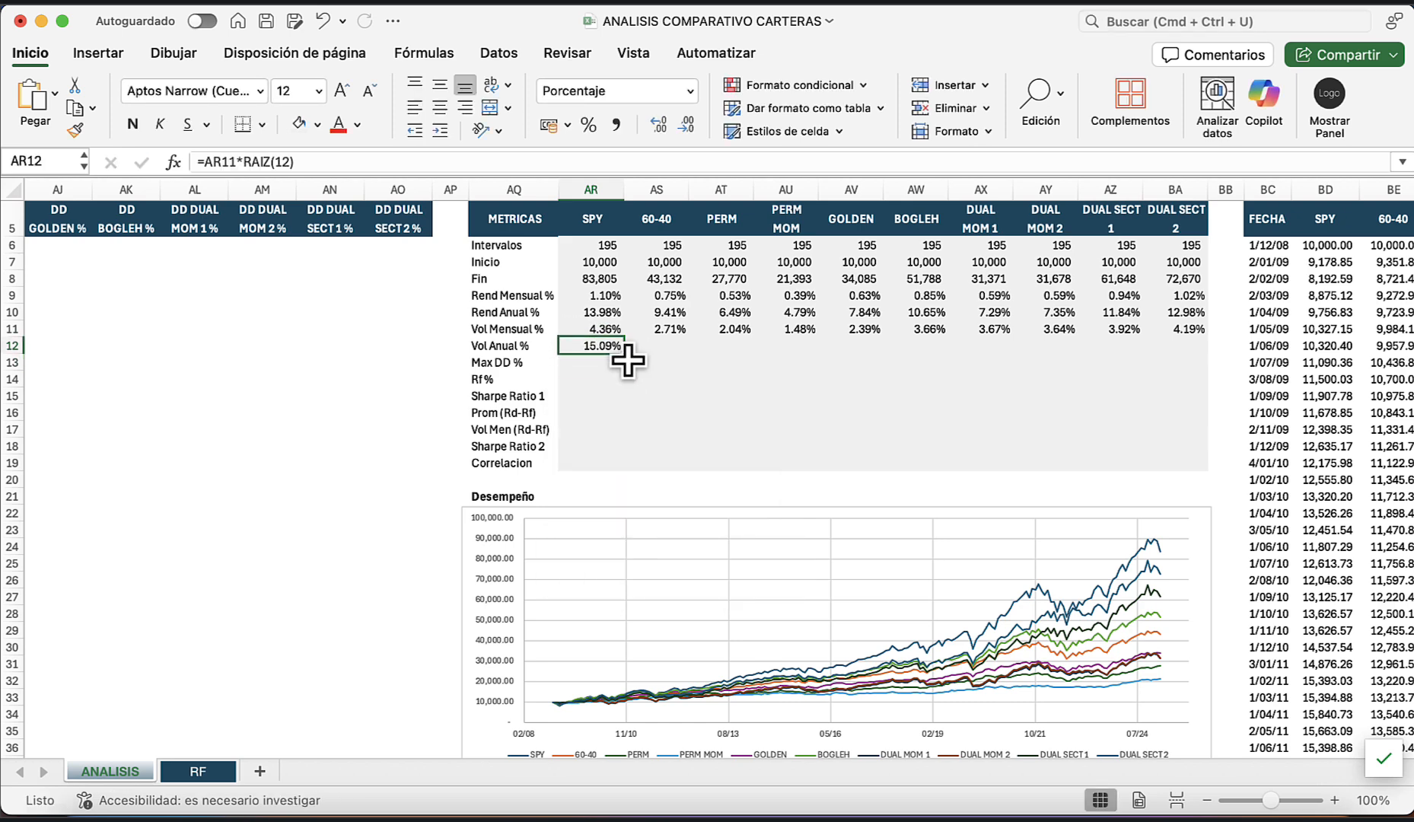
Step: Fill the Vol Anual % formula from AR12 across to BA12 and check the SPY and PERM MOM results
{"action": "left_click_drag", "start_coordinate": [623, 354], "coordinate": [1190, 364]}
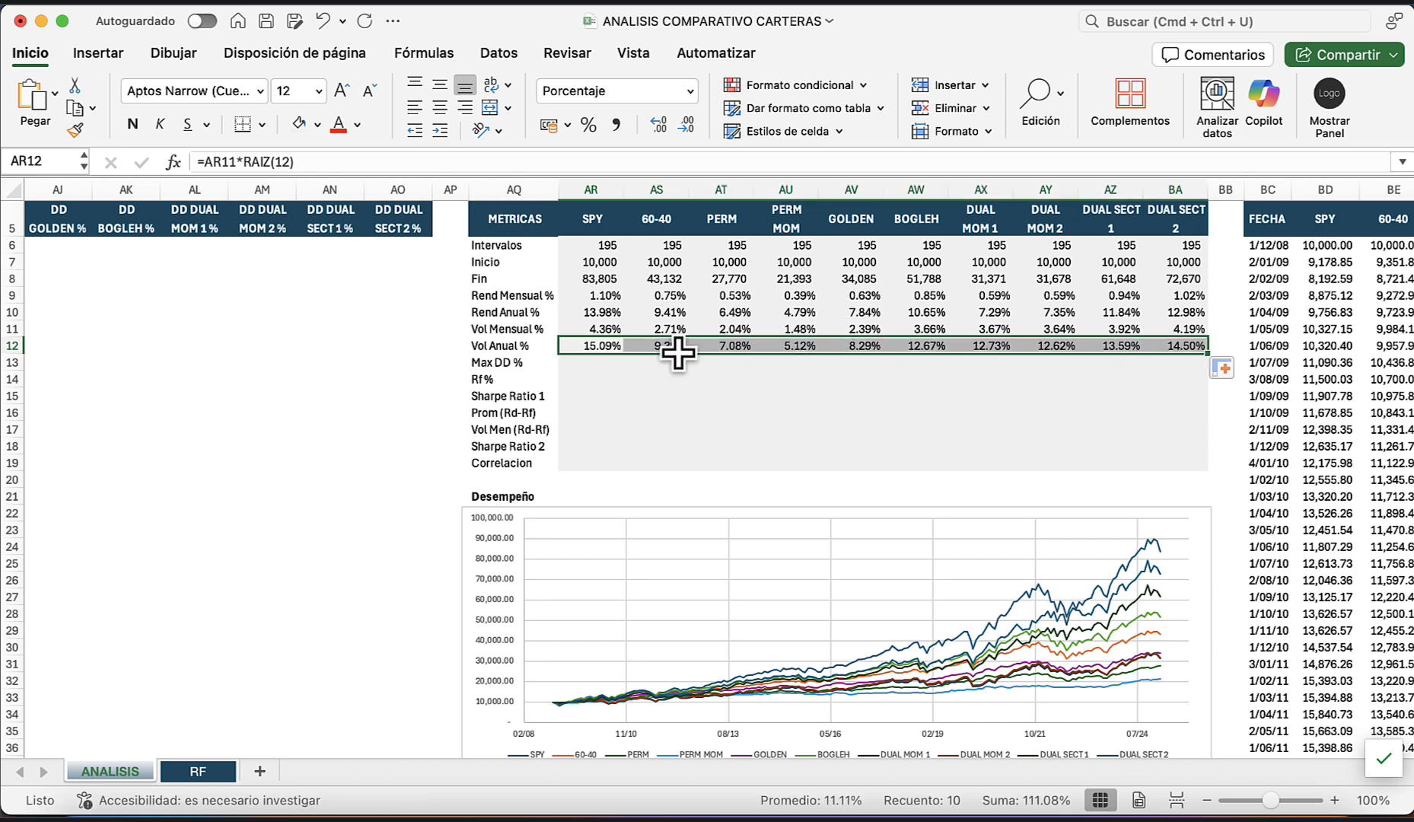
{"action": "left_click", "coordinate": [595, 346]}
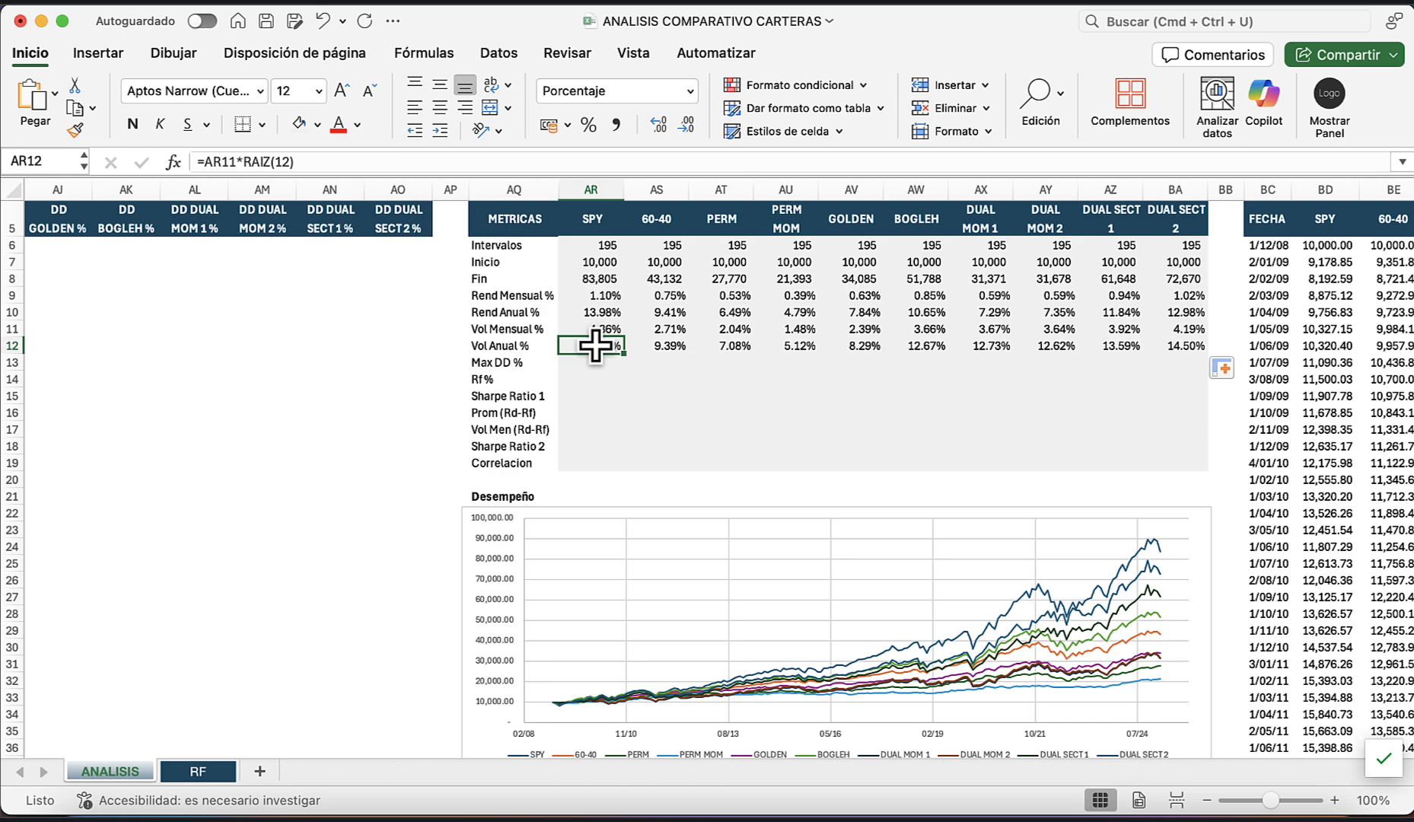
{"action": "left_click", "coordinate": [786, 346]}
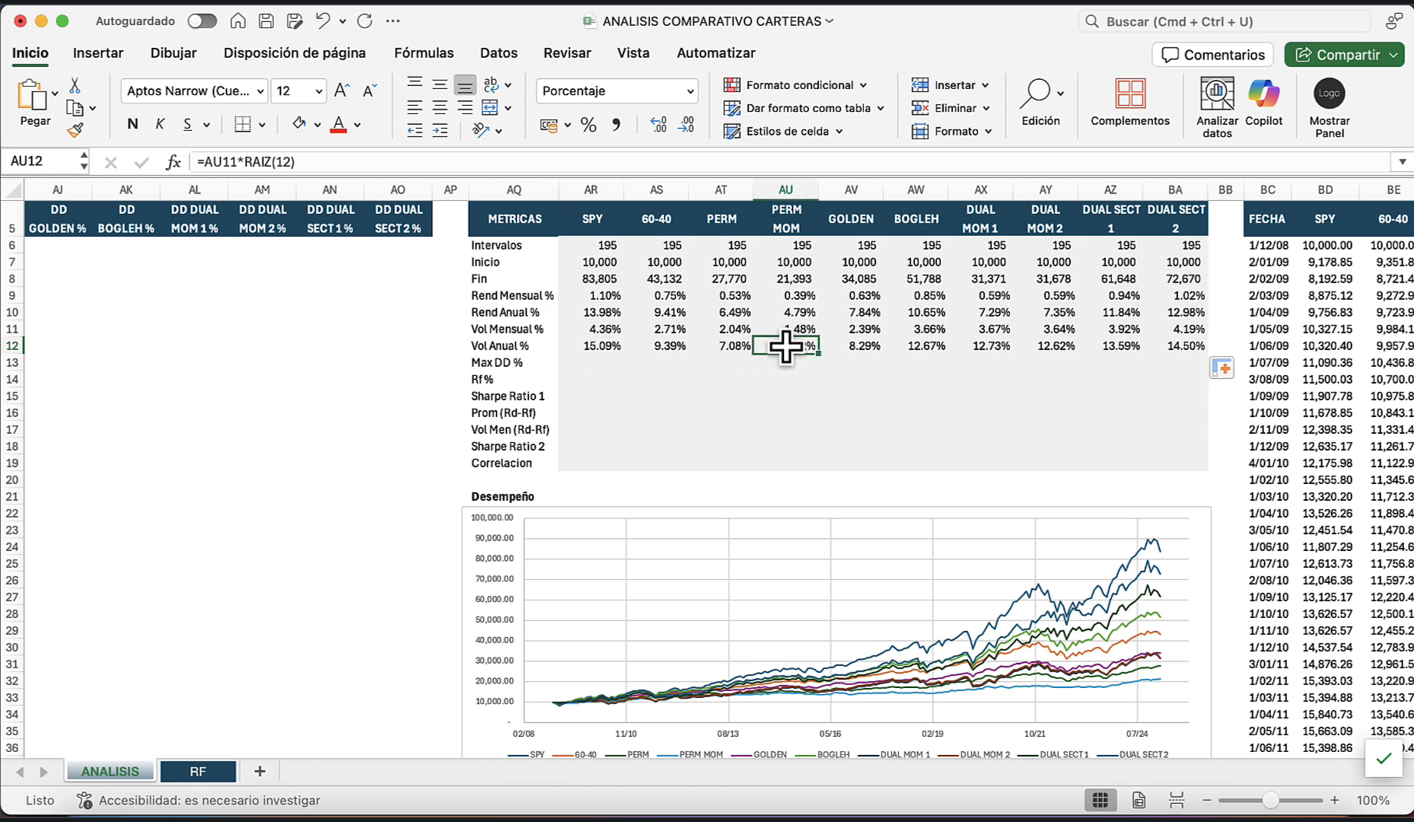
{"action": "scroll", "coordinate": [788, 346], "scroll_direction": "up", "scroll_amount": 3}
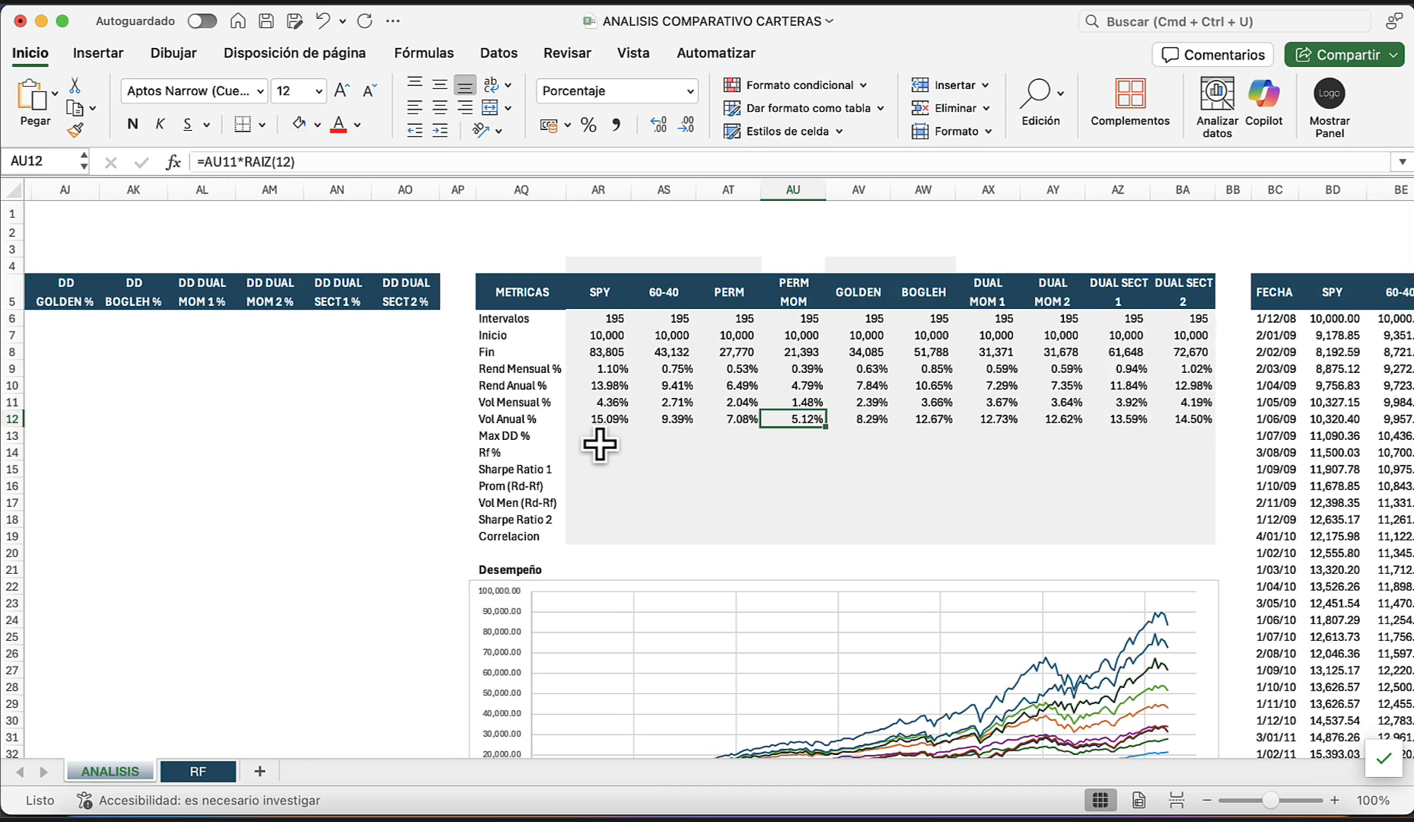
Step: Enter the running-maximum formula =MAX(B$6:B6) in V6 under MAX SPY, using the SPY price column
{"action": "scroll", "coordinate": [600, 445], "scroll_direction": "left", "scroll_amount": 15}
{"action": "scroll", "coordinate": [600, 445], "scroll_direction": "left", "scroll_amount": 6}
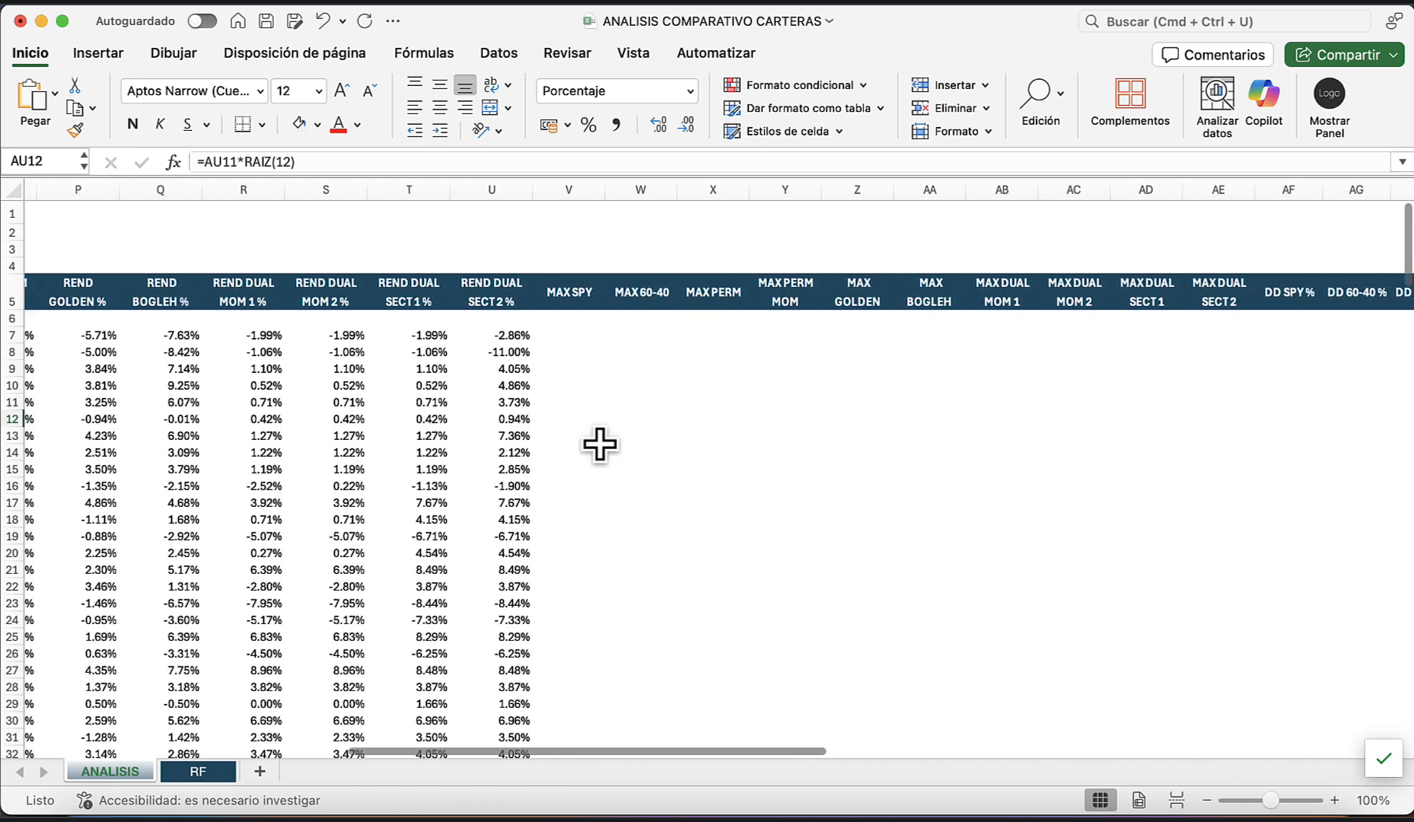
{"action": "left_click", "coordinate": [669, 323]}
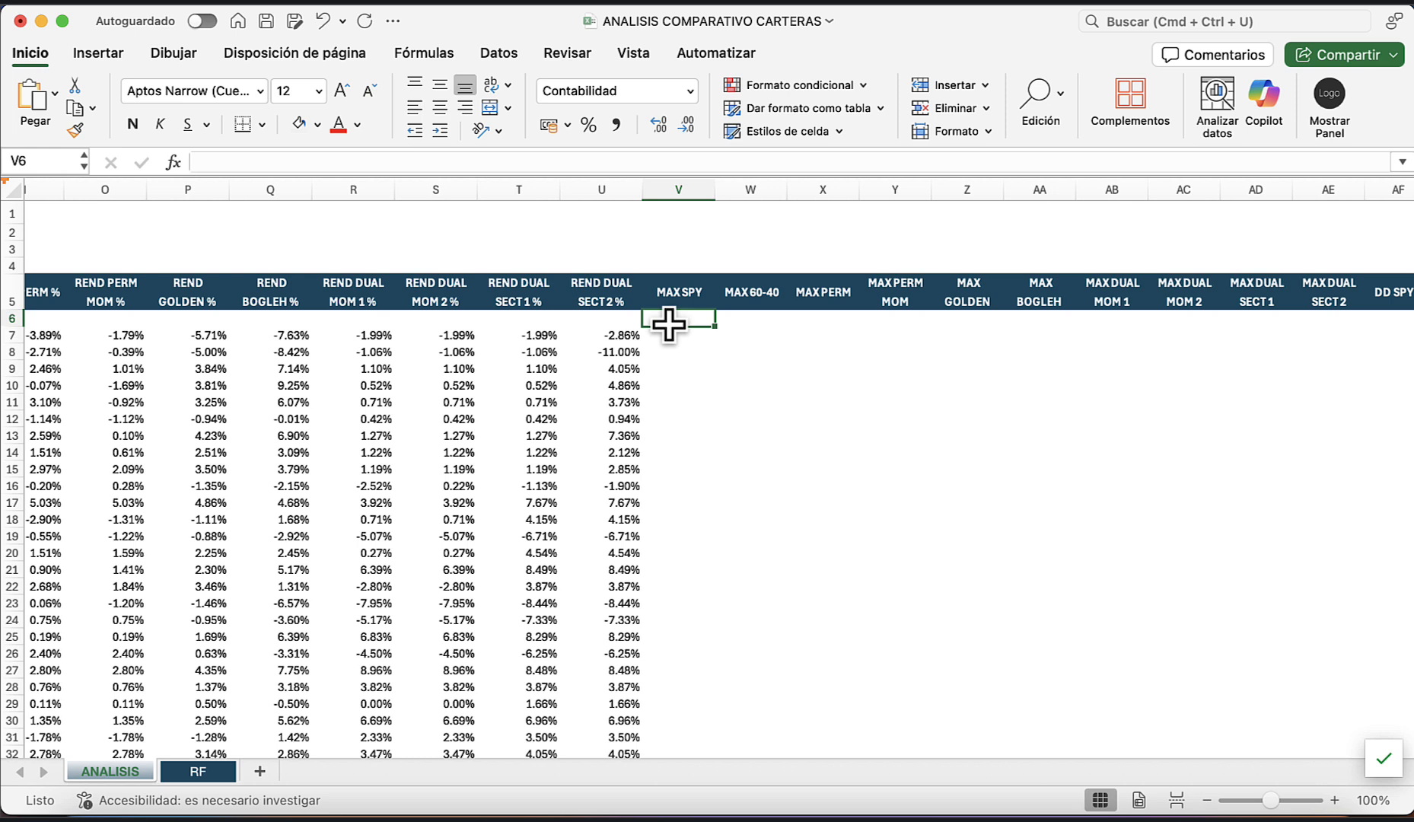
{"action": "type", "text": "="}
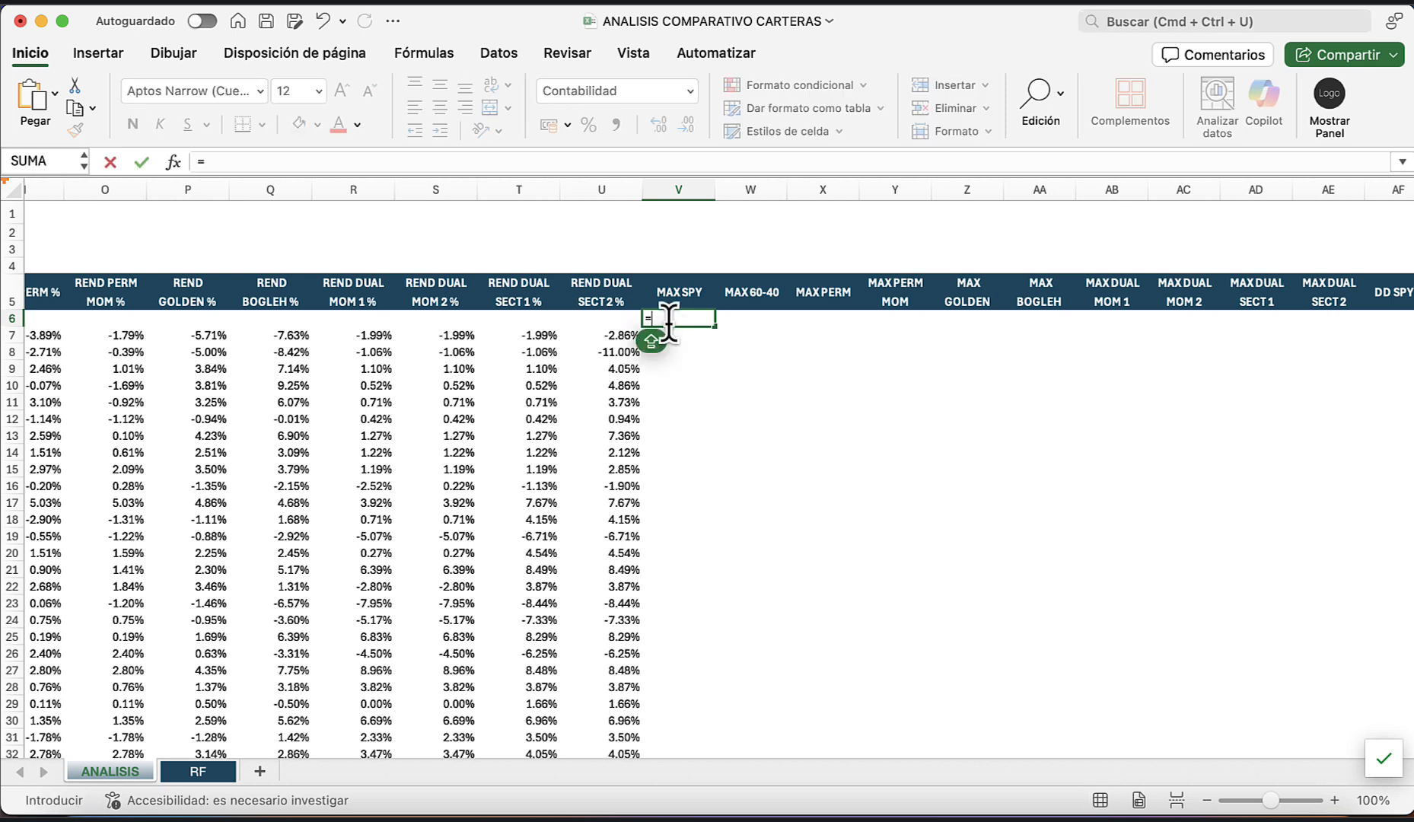
{"action": "type", "text": "MAX("}
{"action": "key", "text": "Left"}
{"action": "key", "text": "Left"}
{"action": "key", "text": "Left"}
{"action": "key", "text": "Left"}
{"action": "key", "text": "Left"}
{"action": "key", "text": "Left"}
{"action": "key", "text": "Left"}
{"action": "key", "text": "Left"}
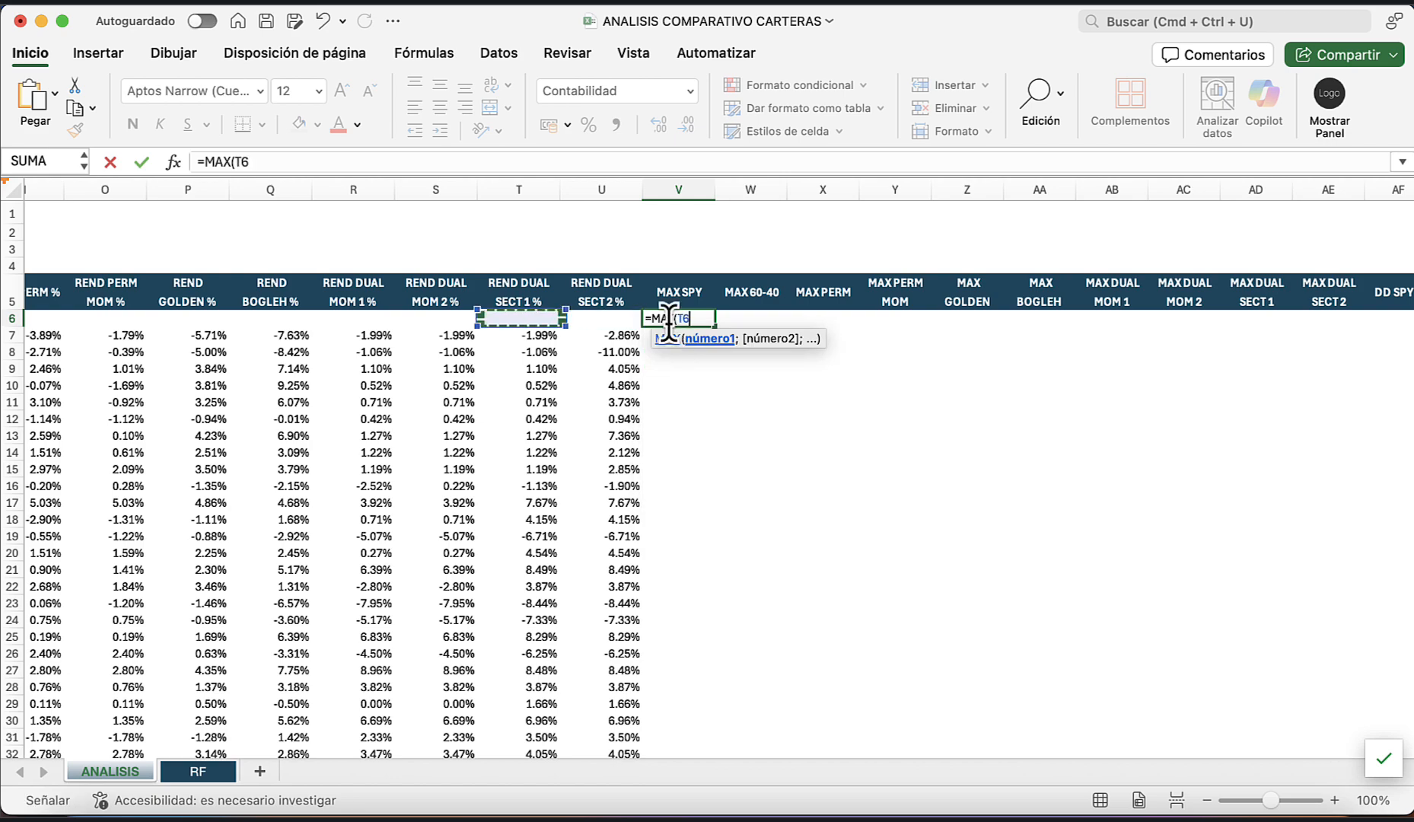
{"action": "key", "text": "Left"}
{"action": "key", "text": "Left"}
{"action": "key", "text": "Left"}
{"action": "key", "text": "Left"}
{"action": "key", "text": "Left"}
{"action": "key", "text": "Left"}
{"action": "key", "text": "Left"}
{"action": "key", "text": "Left"}
{"action": "key", "text": "Left"}
{"action": "key", "text": "Left"}
{"action": "key", "text": "Left"}
{"action": "key", "text": "Left"}
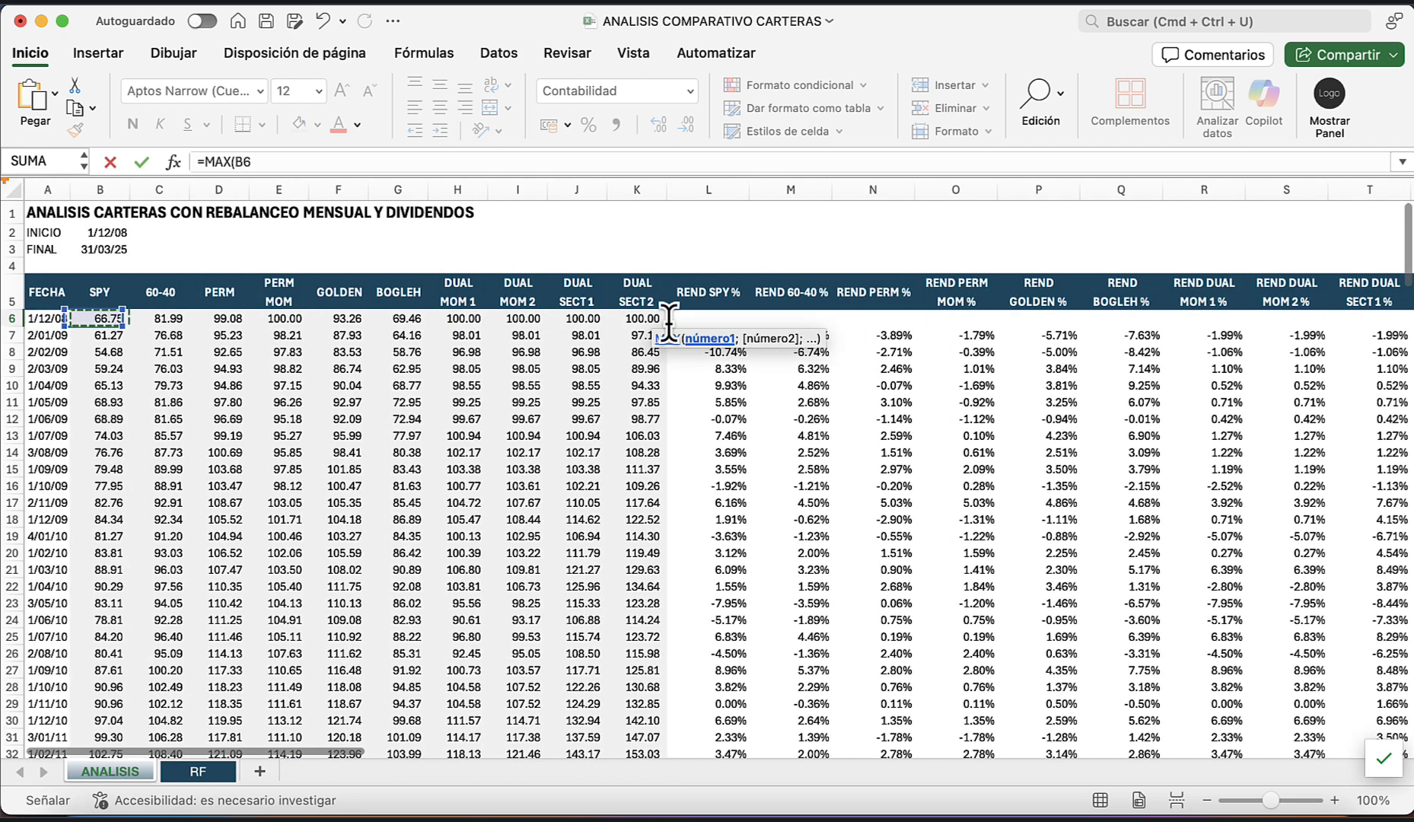
{"action": "key", "text": "F4"}
{"action": "key", "text": "F4"}
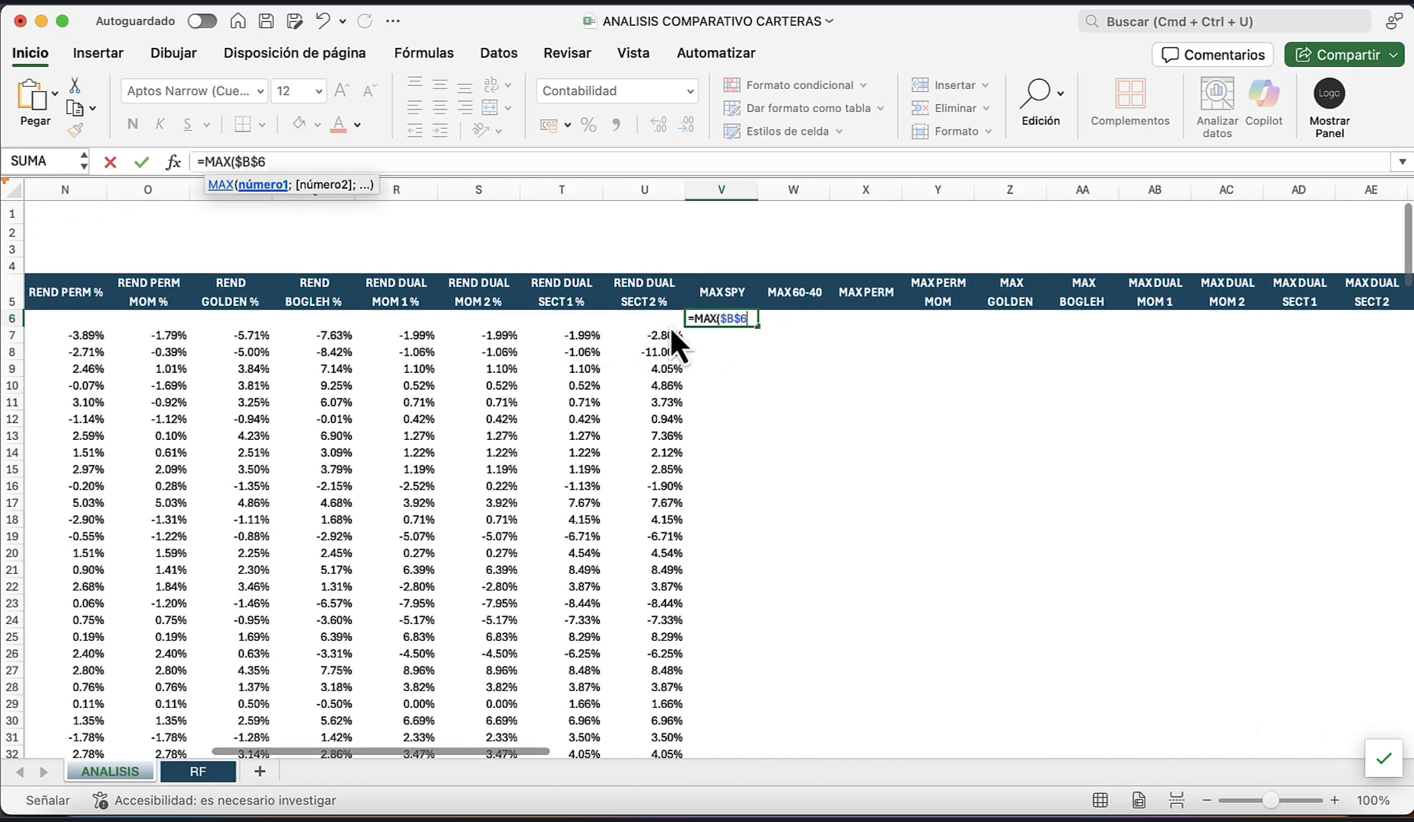
{"action": "key", "text": "shift"}
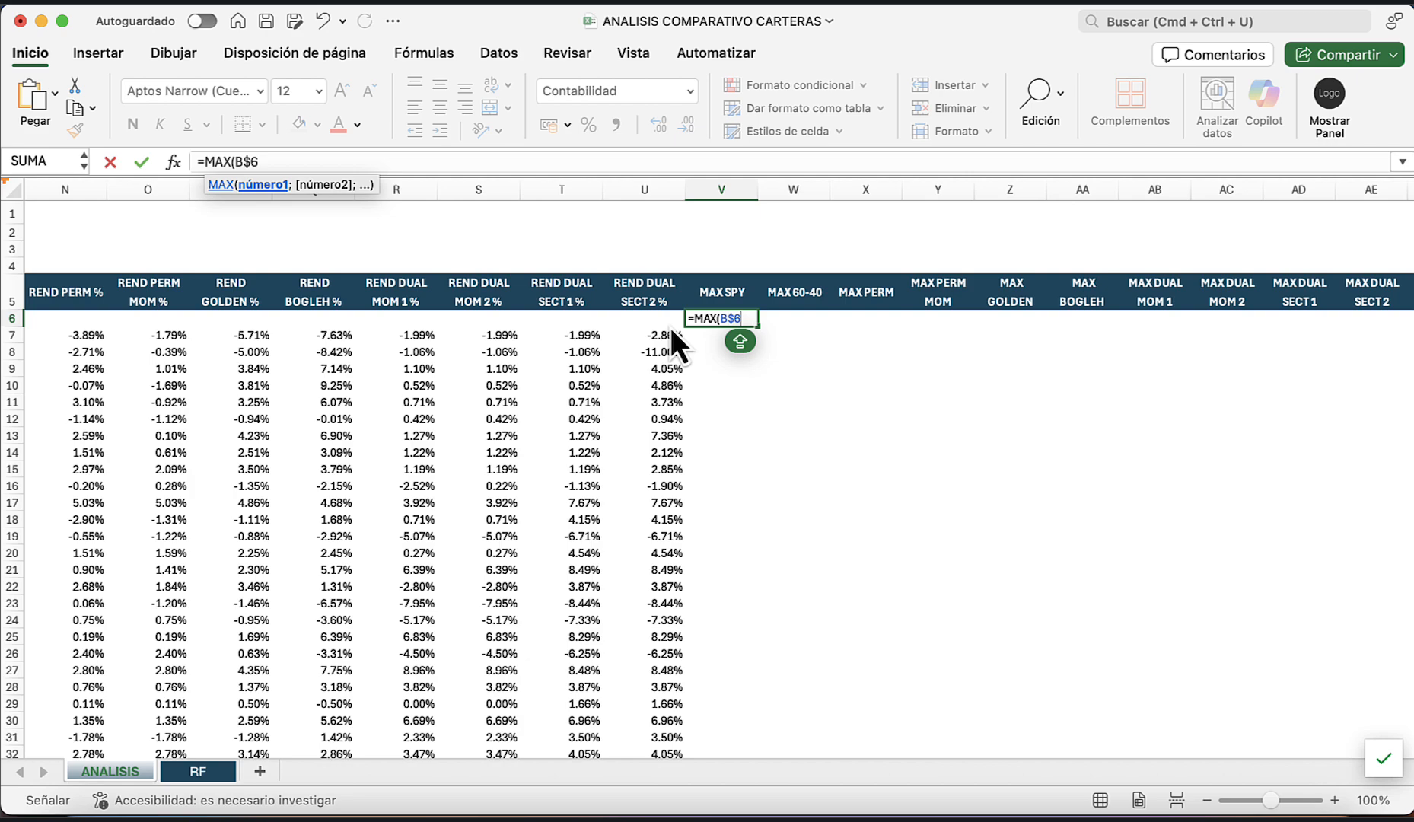
{"action": "key", "text": "shift+Right"}
{"action": "key", "text": "shift+Right"}
{"action": "key", "text": "shift+Right"}
{"action": "key", "text": "shift+Right"}
{"action": "key", "text": "shift+Right"}
{"action": "key", "text": "shift+Right"}
{"action": "key", "text": "shift+Right"}
{"action": "key", "text": "shift+Right"}
{"action": "key", "text": "shift+Right"}
{"action": "key", "text": "shift+Right"}
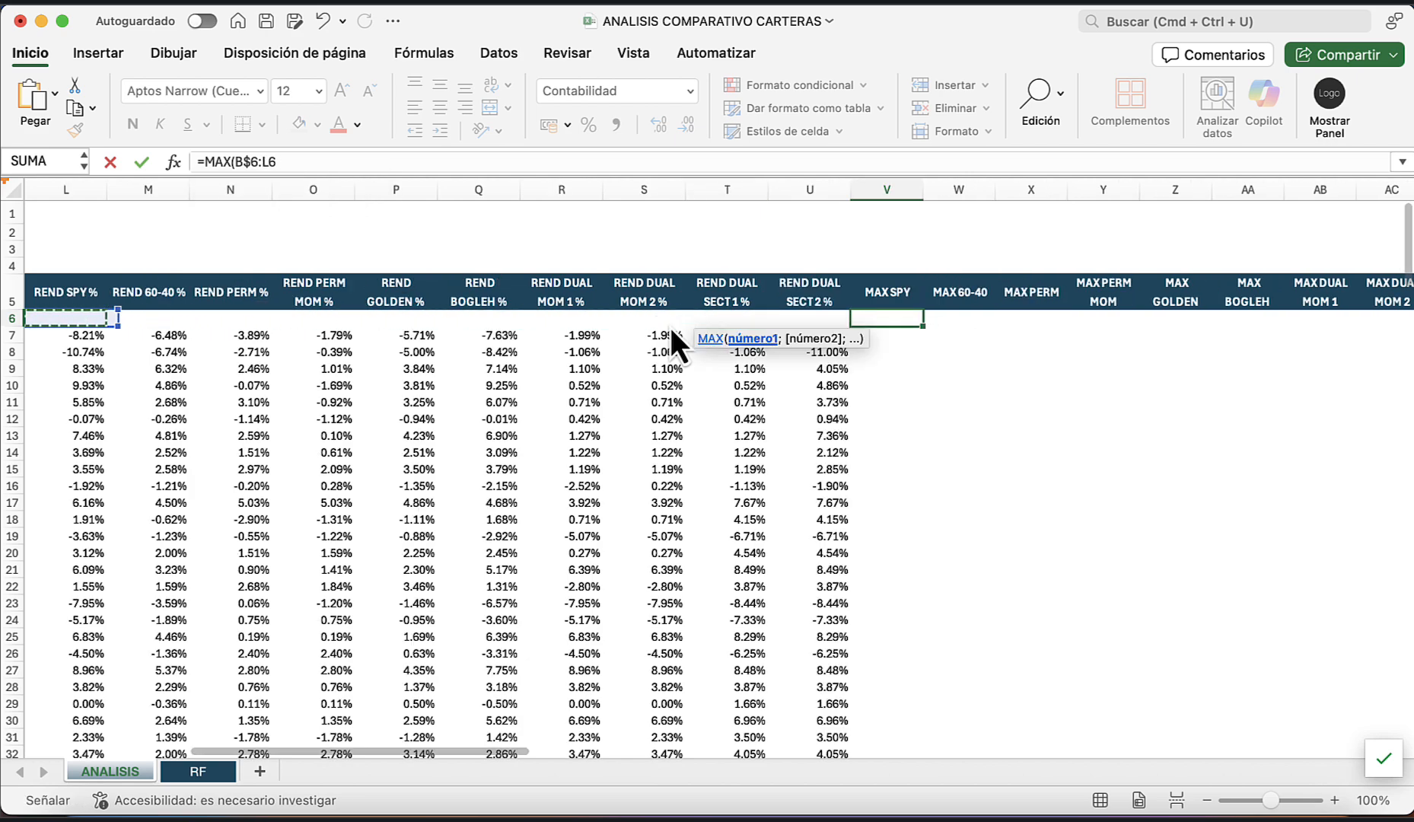
{"action": "key", "text": "shift+Left"}
{"action": "key", "text": "shift+Left"}
{"action": "key", "text": "shift+Left"}
{"action": "key", "text": "shift+Left"}
{"action": "key", "text": "shift+Left"}
{"action": "key", "text": "shift+Left"}
{"action": "key", "text": "shift+Left"}
{"action": "key", "text": "shift+Left"}
{"action": "key", "text": "shift+Left"}
{"action": "key", "text": "shift+Left"}
{"action": "key", "text": "shift+Left"}
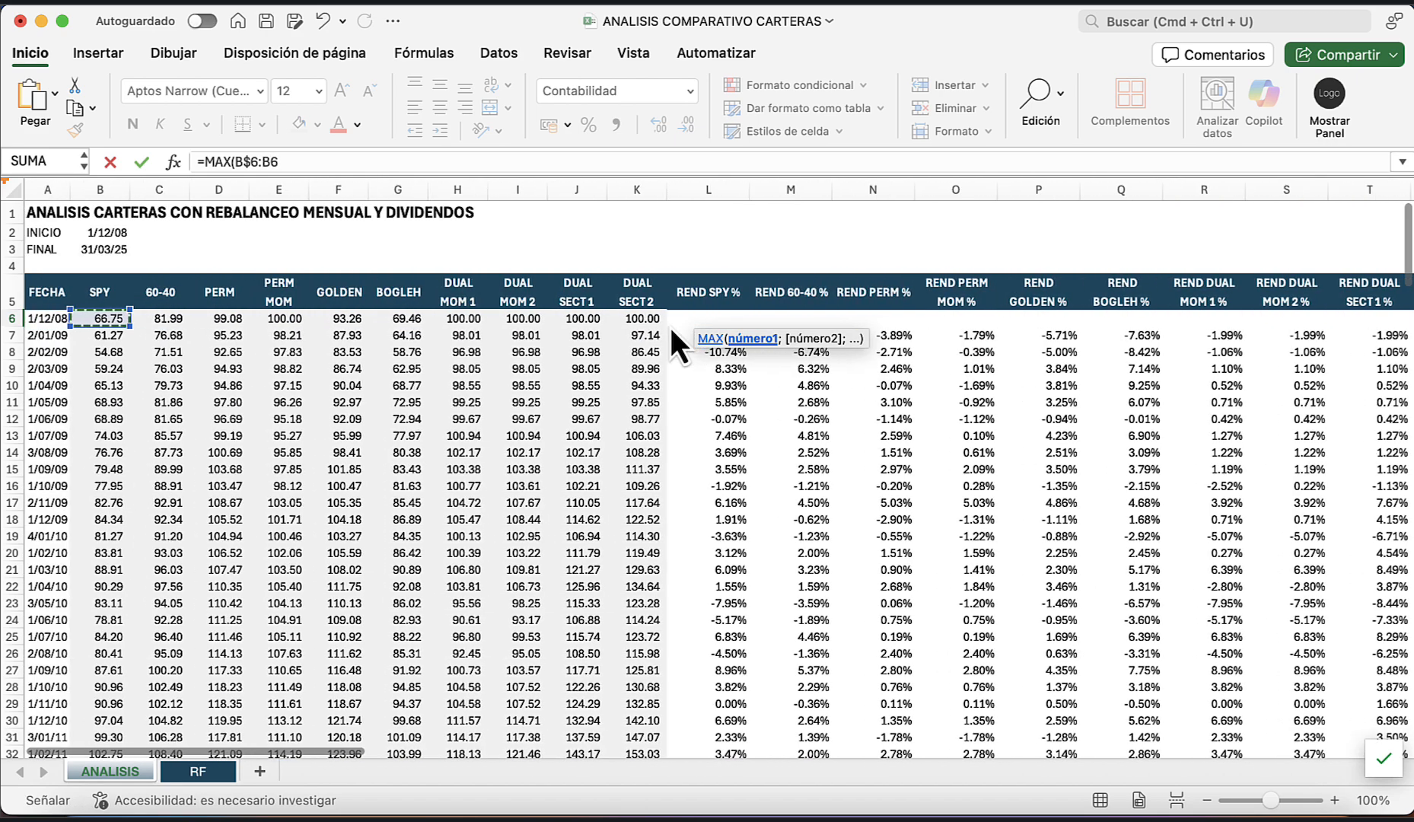
{"action": "type", "text": ")"}
{"action": "key", "text": "Return"}
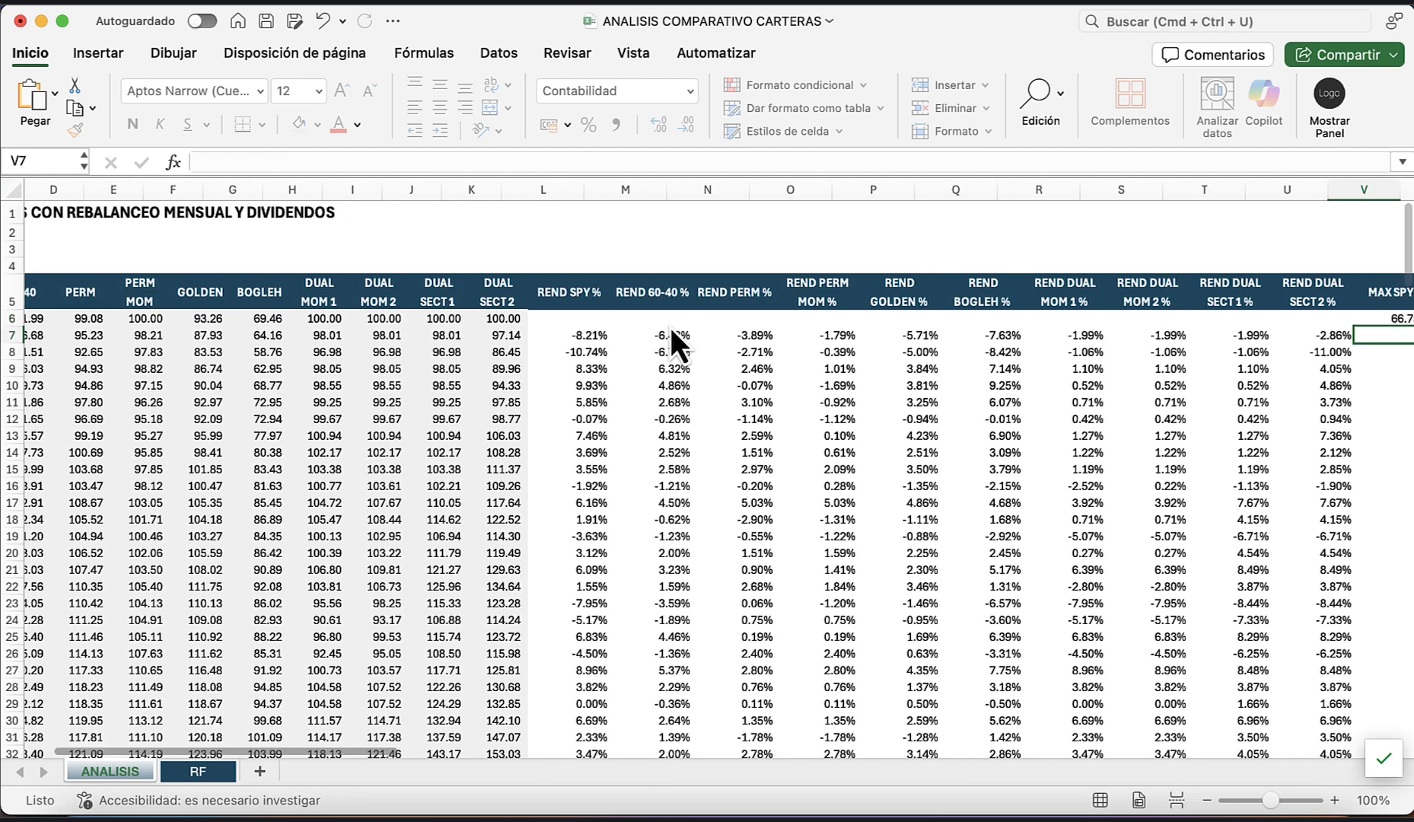
Step: Fill the MAX SPY formula in V6 across to AE6 under MAX DUAL SECT 2, and down all the date rows
{"action": "key", "text": "Up"}
{"action": "key", "text": "Right"}
{"action": "key", "text": "Right"}
{"action": "key", "text": "Right"}
{"action": "key", "text": "Right"}
{"action": "key", "text": "Right"}
{"action": "key", "text": "Right"}
{"action": "key", "text": "Right"}
{"action": "key", "text": "Right"}
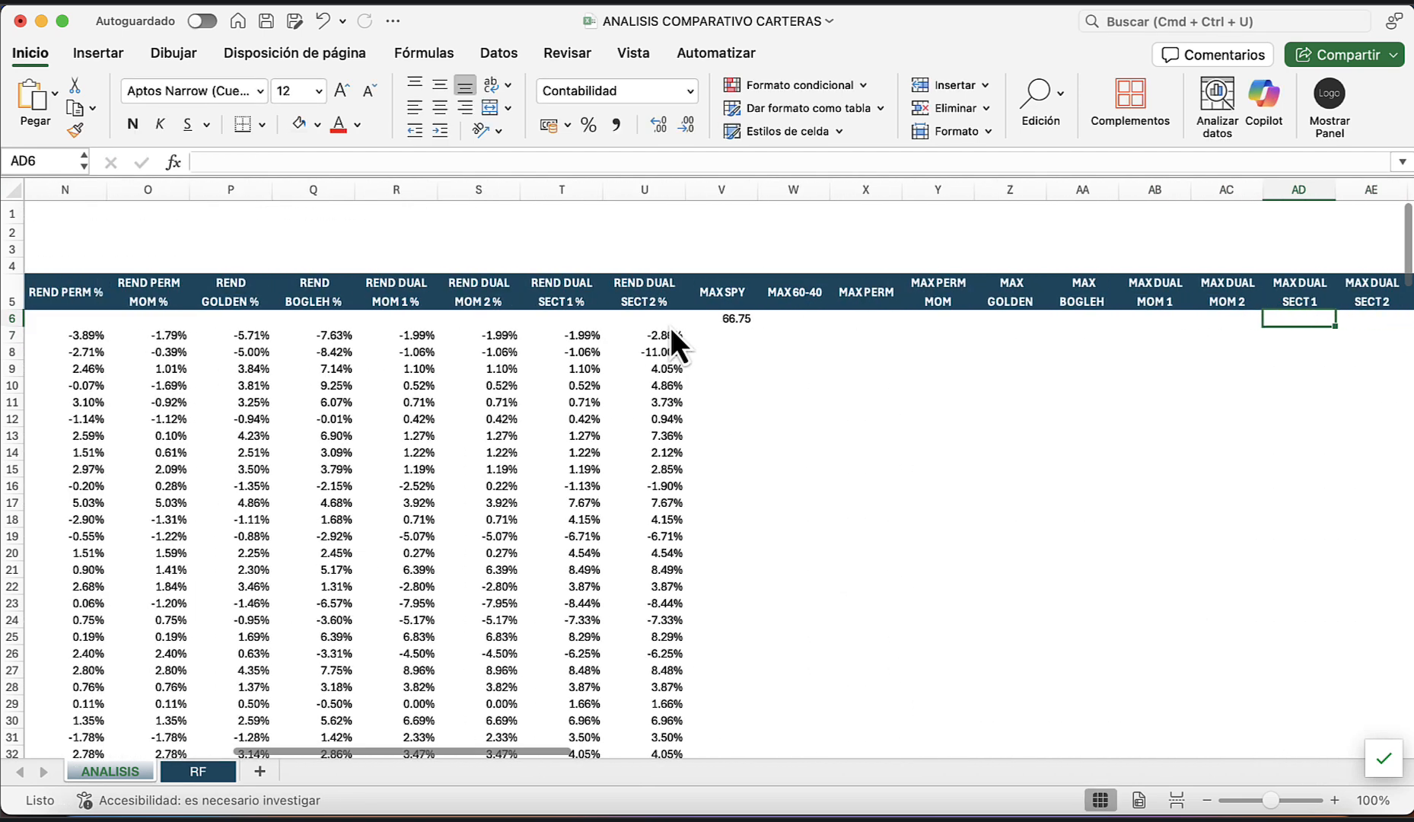
{"action": "left_click", "coordinate": [750, 319]}
{"action": "mouse_move", "coordinate": [754, 324]}
{"action": "left_mouse_down"}
{"action": "mouse_move", "coordinate": [1408, 370]}
{"action": "mouse_move", "coordinate": [1408, 386]}
{"action": "mouse_move", "coordinate": [725, 353]}
{"action": "mouse_move", "coordinate": [743, 337]}
{"action": "left_mouse_up"}
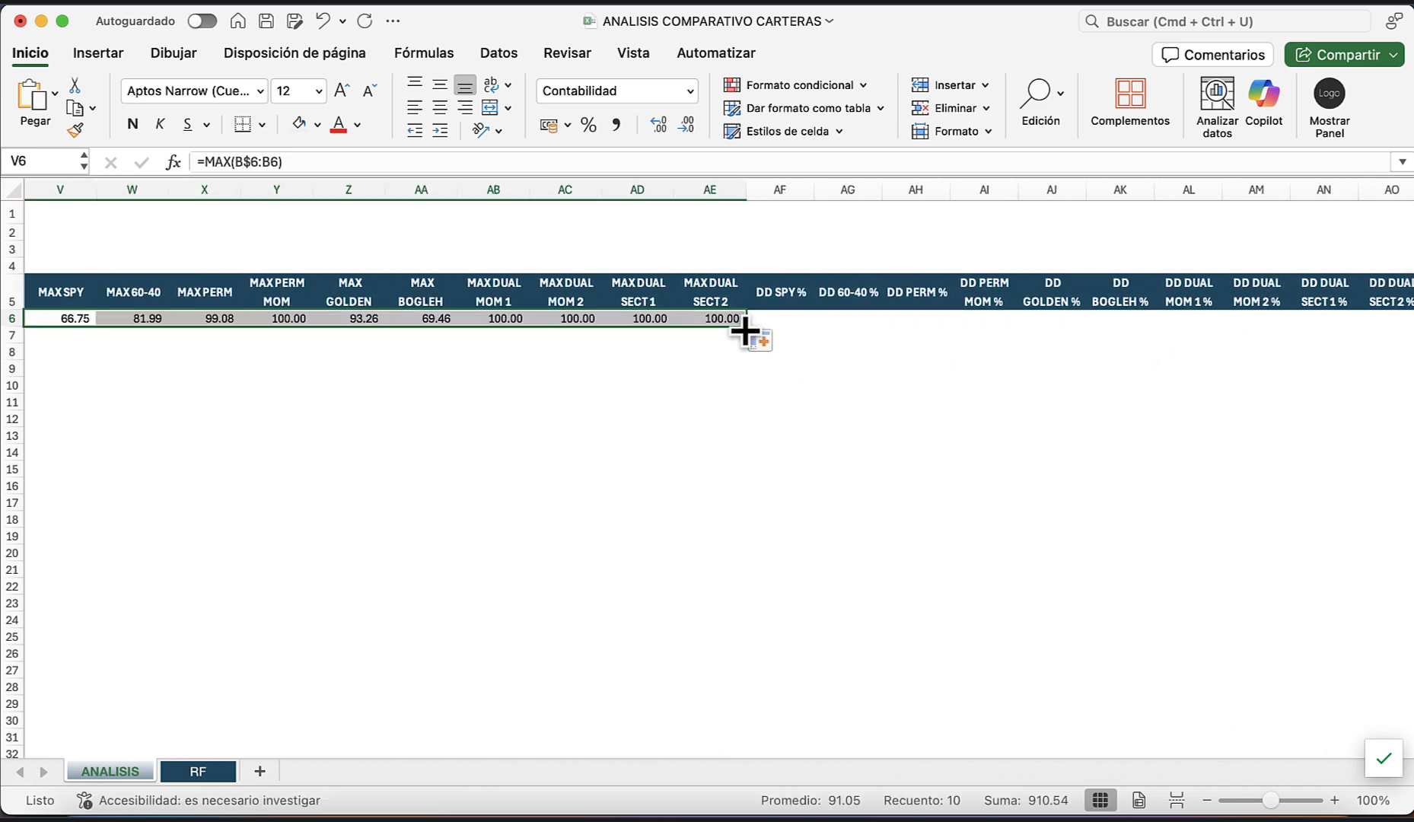
{"action": "double_click", "coordinate": [745, 329]}
{"action": "scroll", "coordinate": [439, 369], "scroll_direction": "left", "scroll_amount": 1}
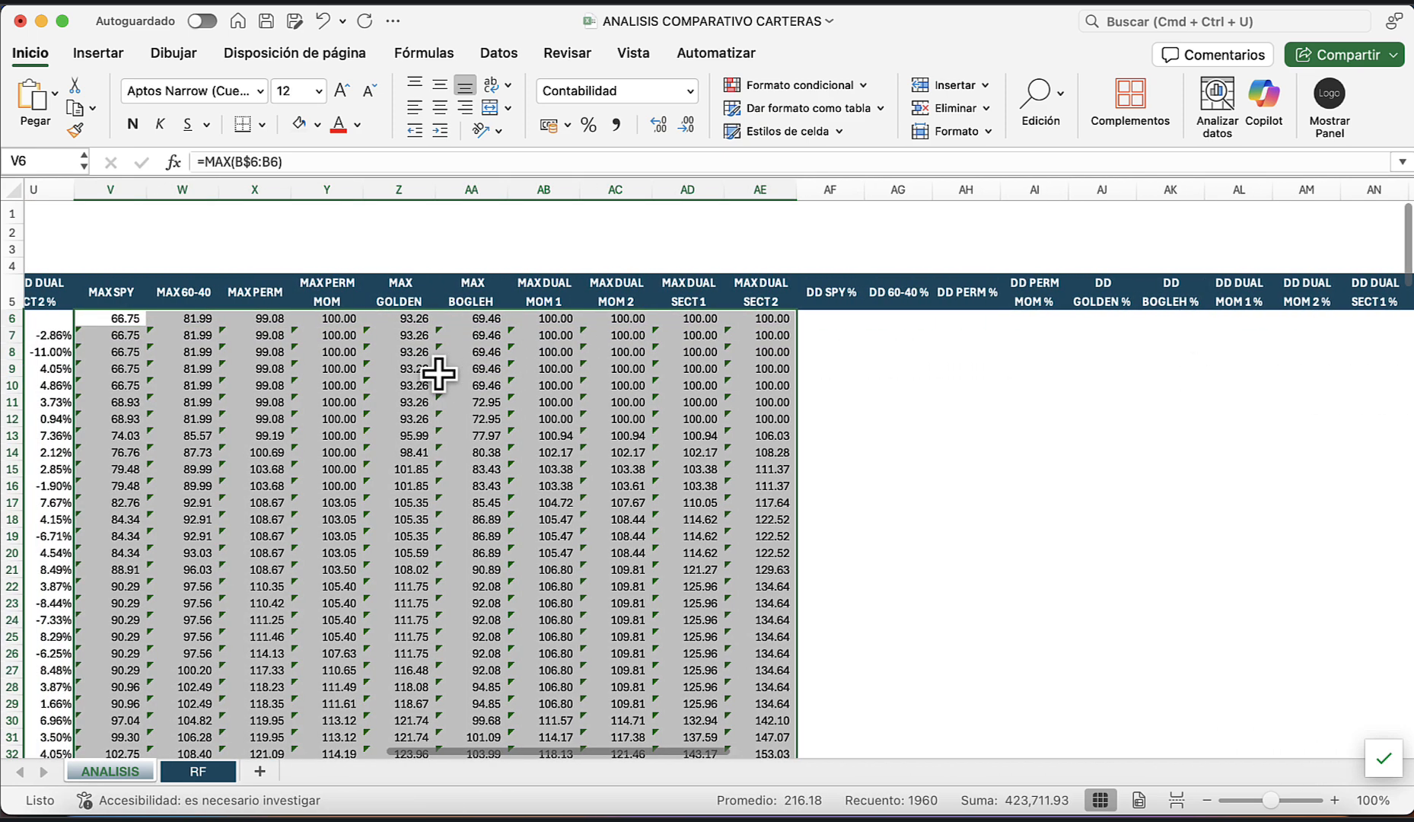
Step: Review the running-maximum formulas filled in V7:AE201, from MAX SPY to MAX DUAL SECT 2
{"action": "left_click", "coordinate": [250, 386]}
{"action": "left_click", "coordinate": [107, 335]}
{"action": "key", "text": "shift+super+Down"}
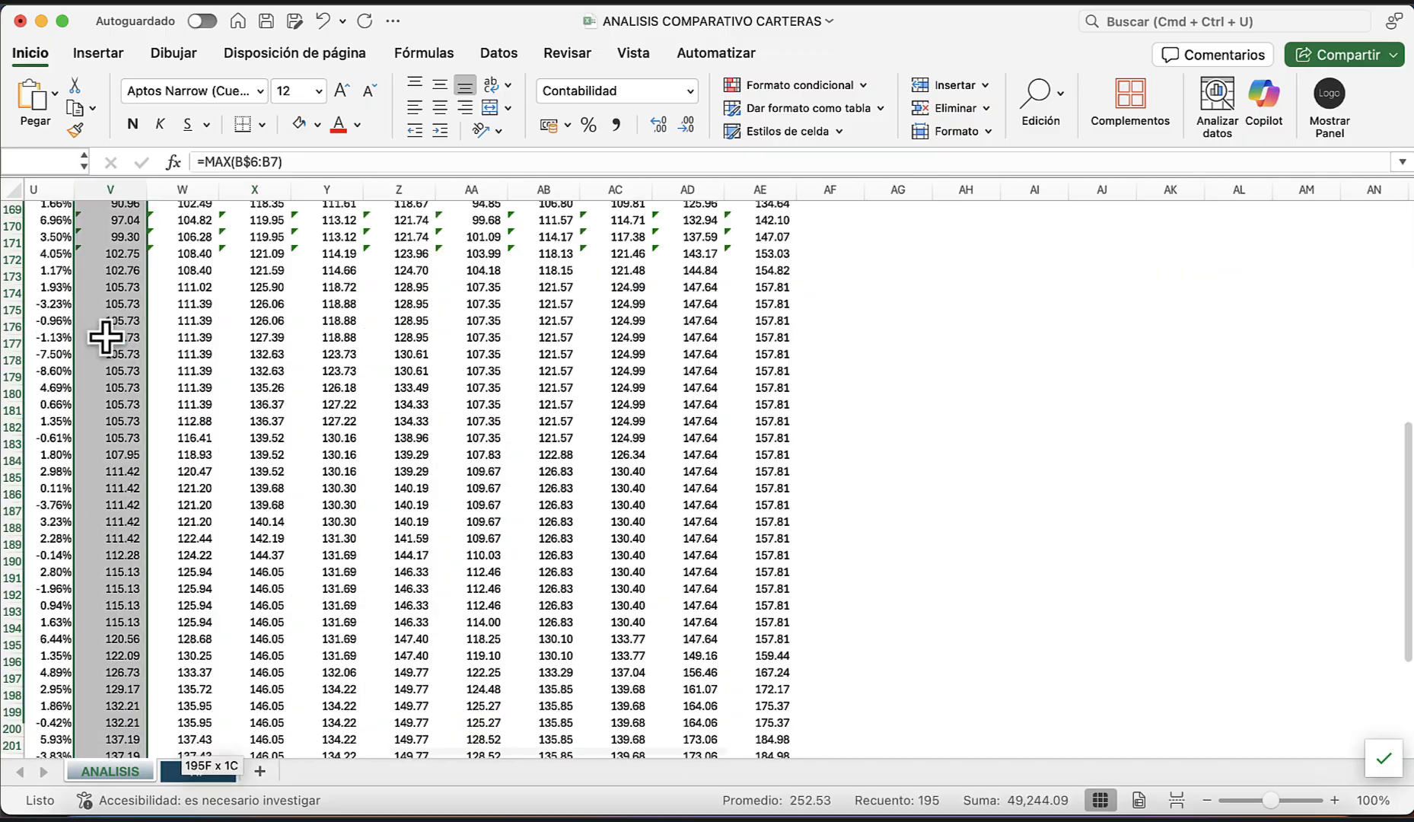
{"action": "key", "text": "shift+super+Right"}
{"action": "scroll", "coordinate": [114, 337], "scroll_direction": "up", "scroll_amount": 15}
{"action": "scroll", "coordinate": [161, 336], "scroll_direction": "up", "scroll_amount": 20}
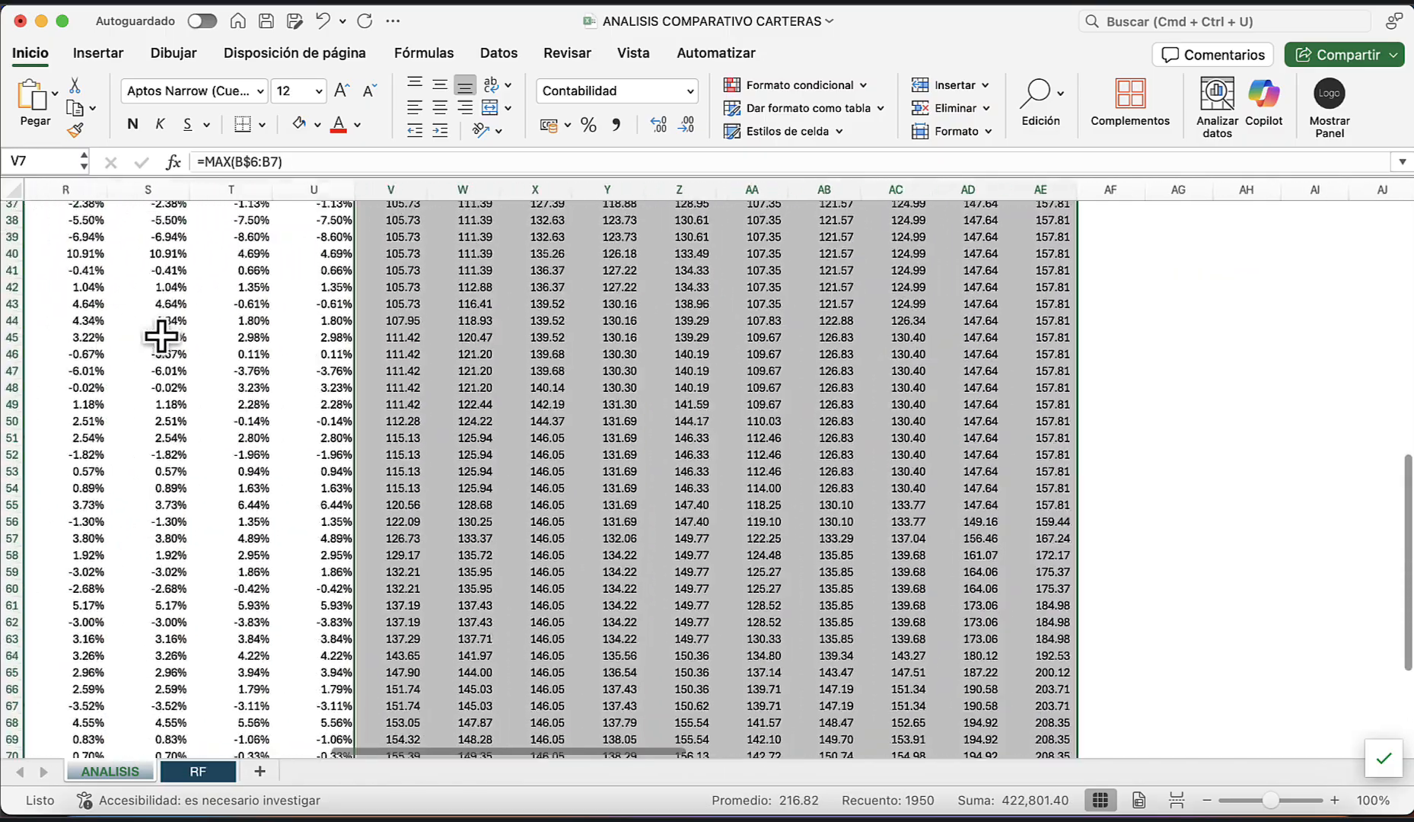
{"action": "scroll", "coordinate": [199, 322], "scroll_direction": "right", "scroll_amount": 3}
{"action": "scroll", "coordinate": [199, 322], "scroll_direction": "left", "scroll_amount": 3}
{"action": "scroll", "coordinate": [201, 327], "scroll_direction": "left", "scroll_amount": 2}
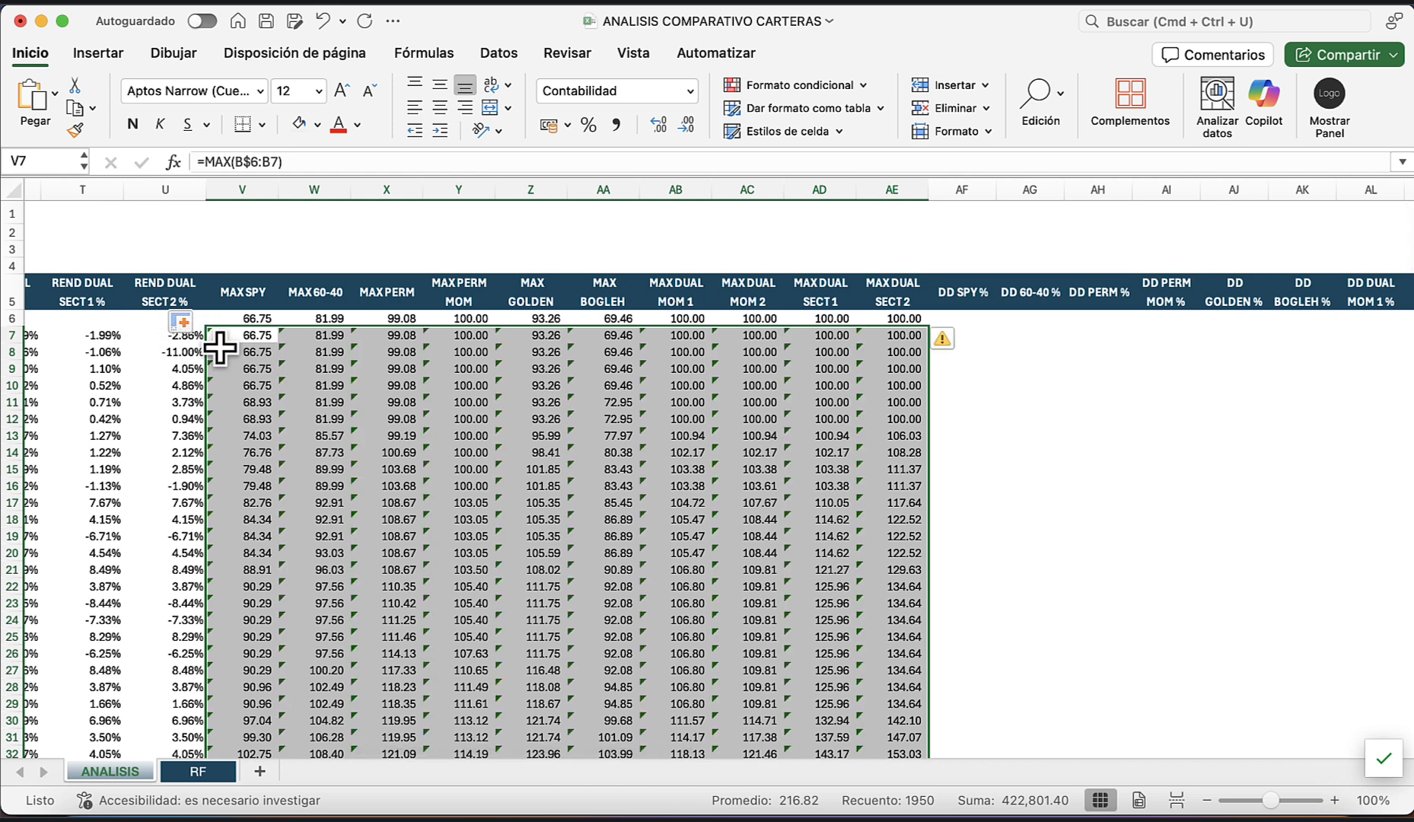
{"action": "left_click", "coordinate": [194, 328]}
{"action": "left_click", "coordinate": [320, 358]}
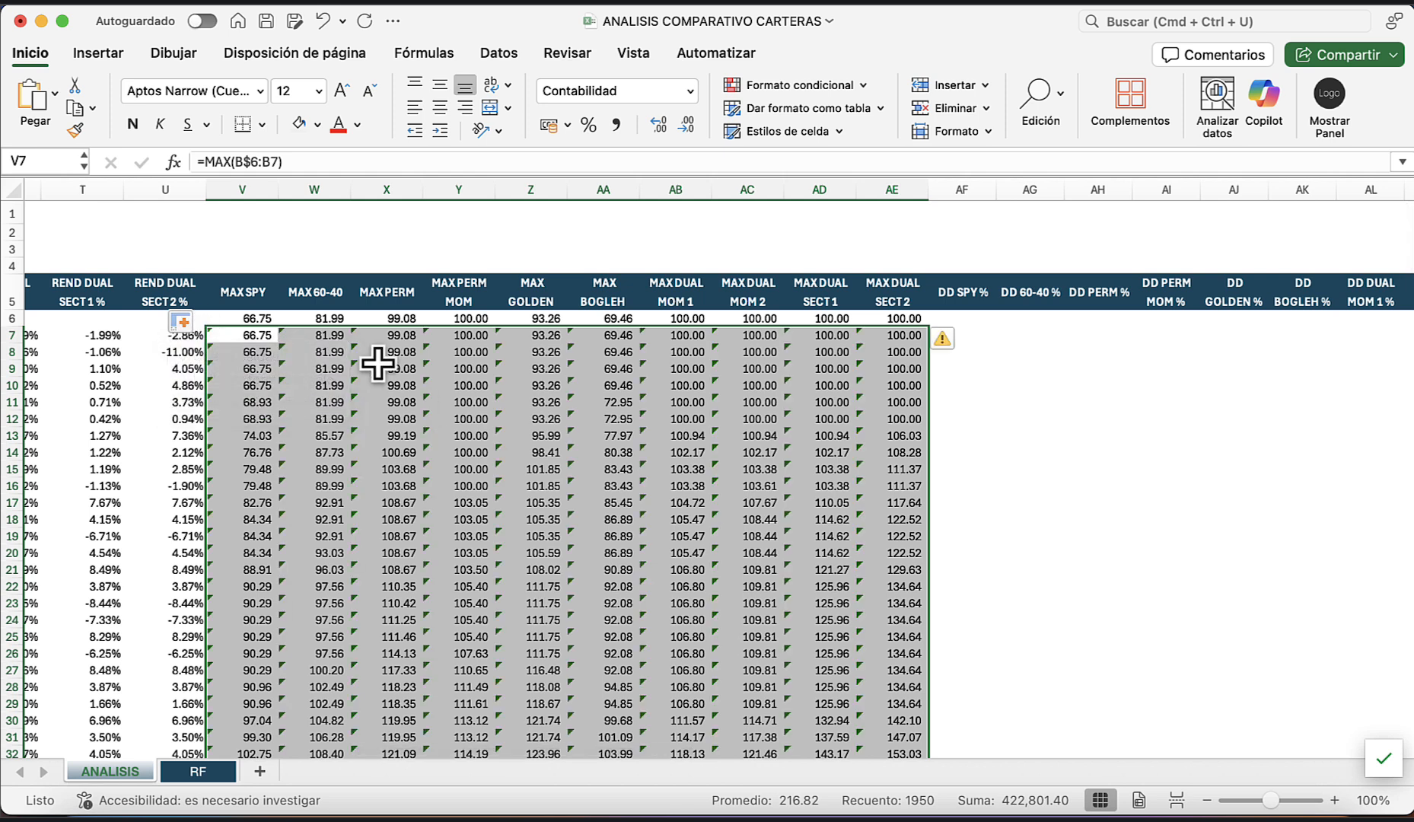
{"action": "left_click", "coordinate": [251, 336]}
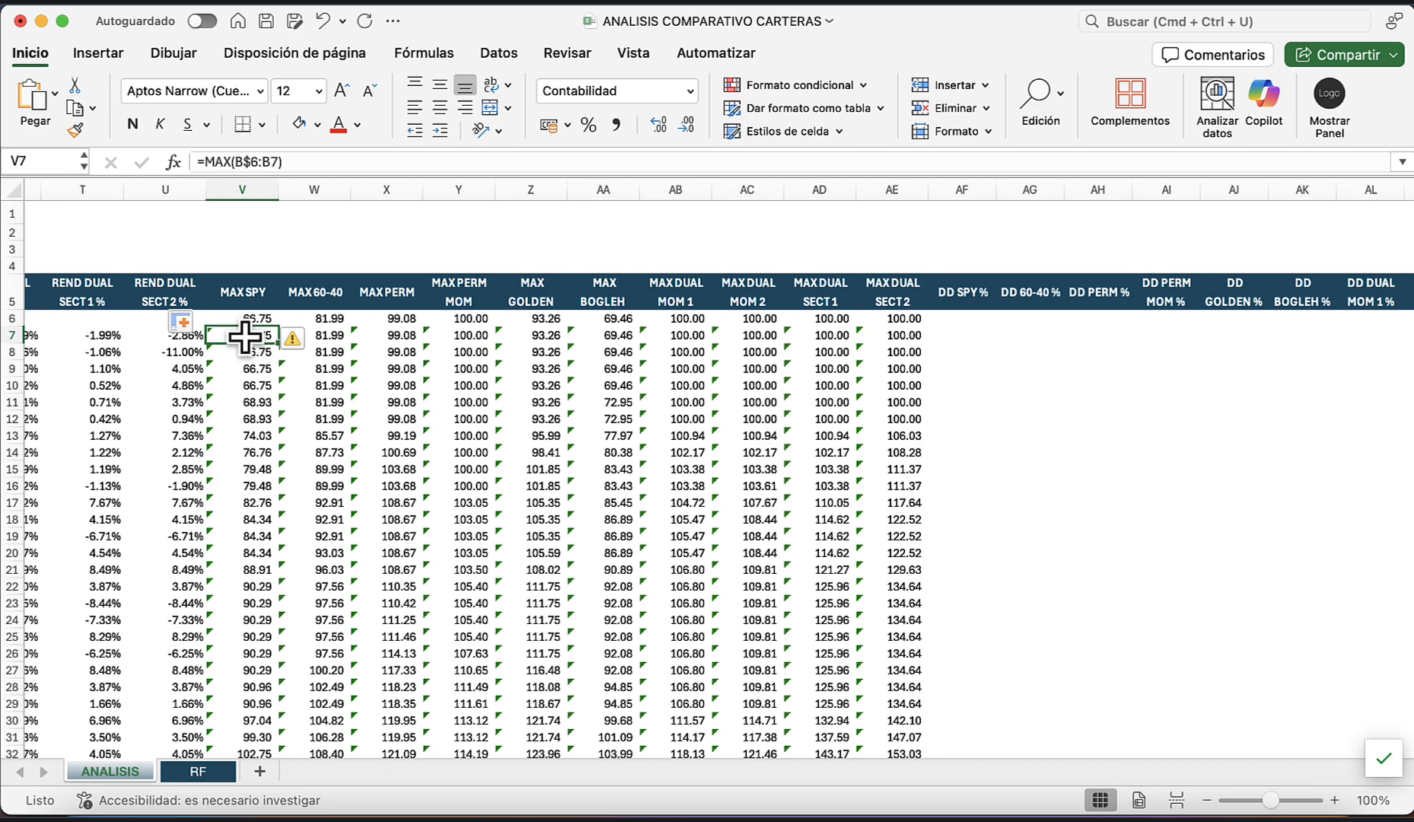
{"action": "key", "text": "super+shift+Right"}
{"action": "key", "text": "super+shift+Down"}
{"action": "scroll", "coordinate": [316, 358], "scroll_direction": "up", "scroll_amount": 15}
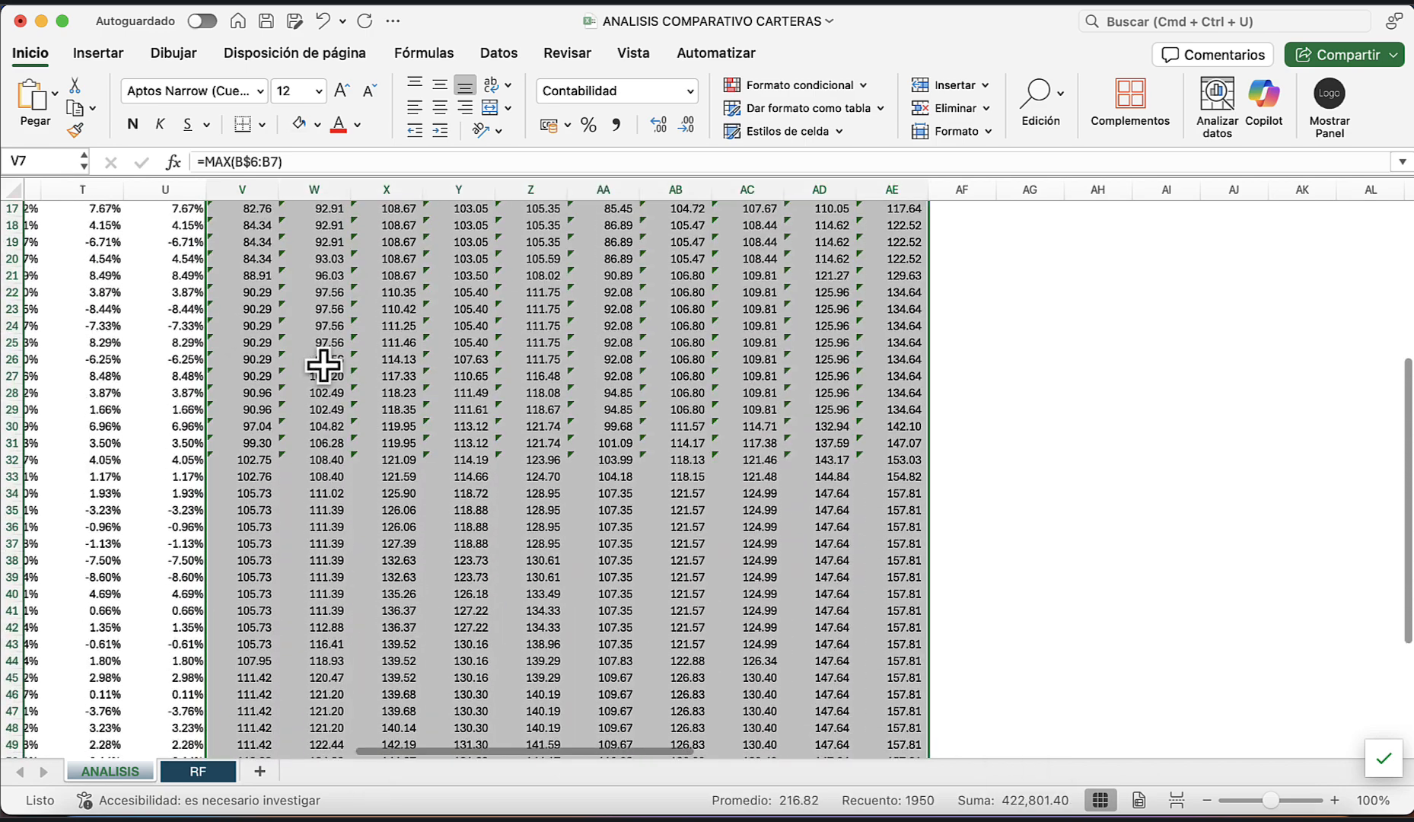
{"action": "scroll", "coordinate": [323, 367], "scroll_direction": "up", "scroll_amount": 5}
{"action": "scroll", "coordinate": [320, 369], "scroll_direction": "left", "scroll_amount": 2}
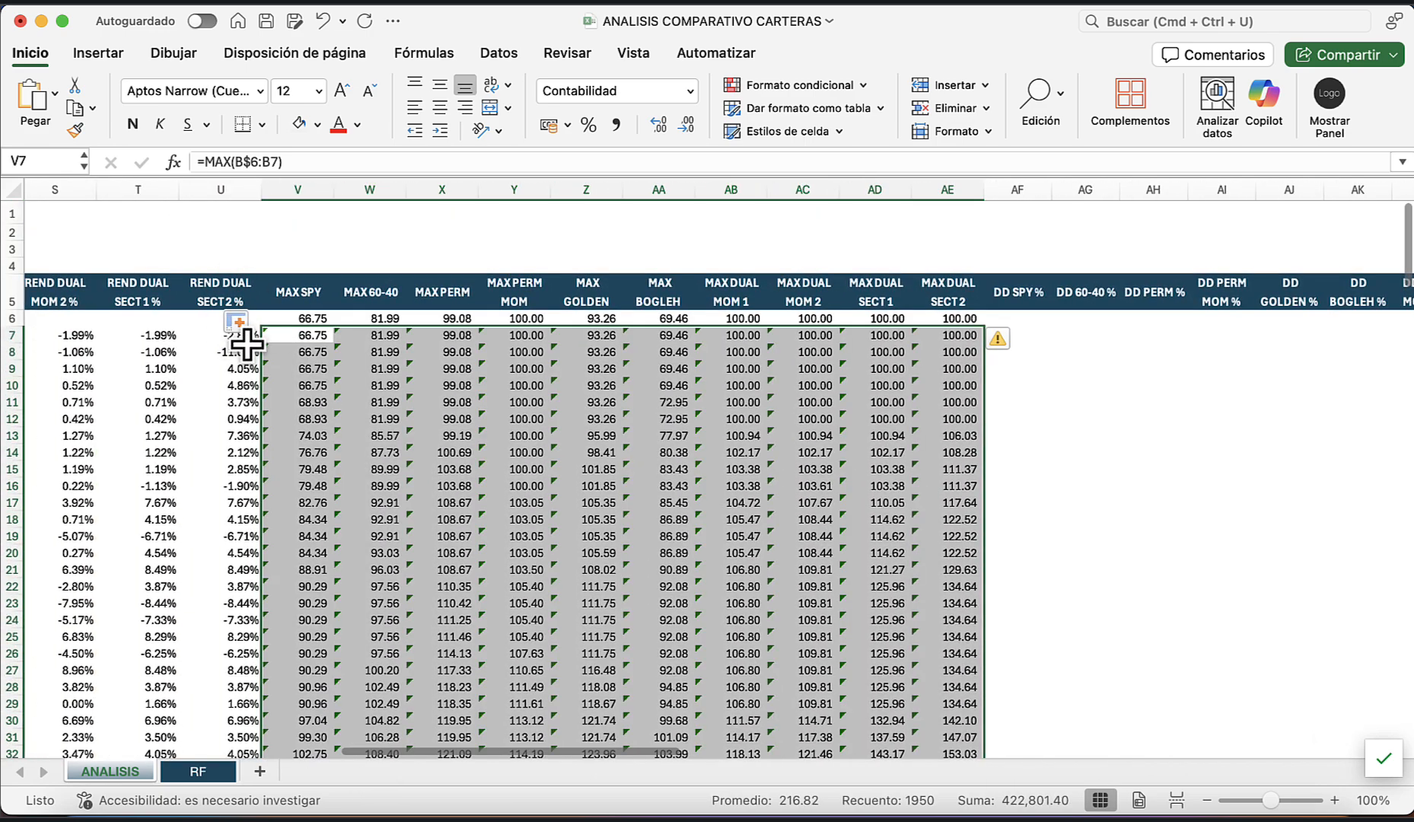
{"action": "left_click", "coordinate": [245, 336]}
{"action": "left_click", "coordinate": [281, 335]}
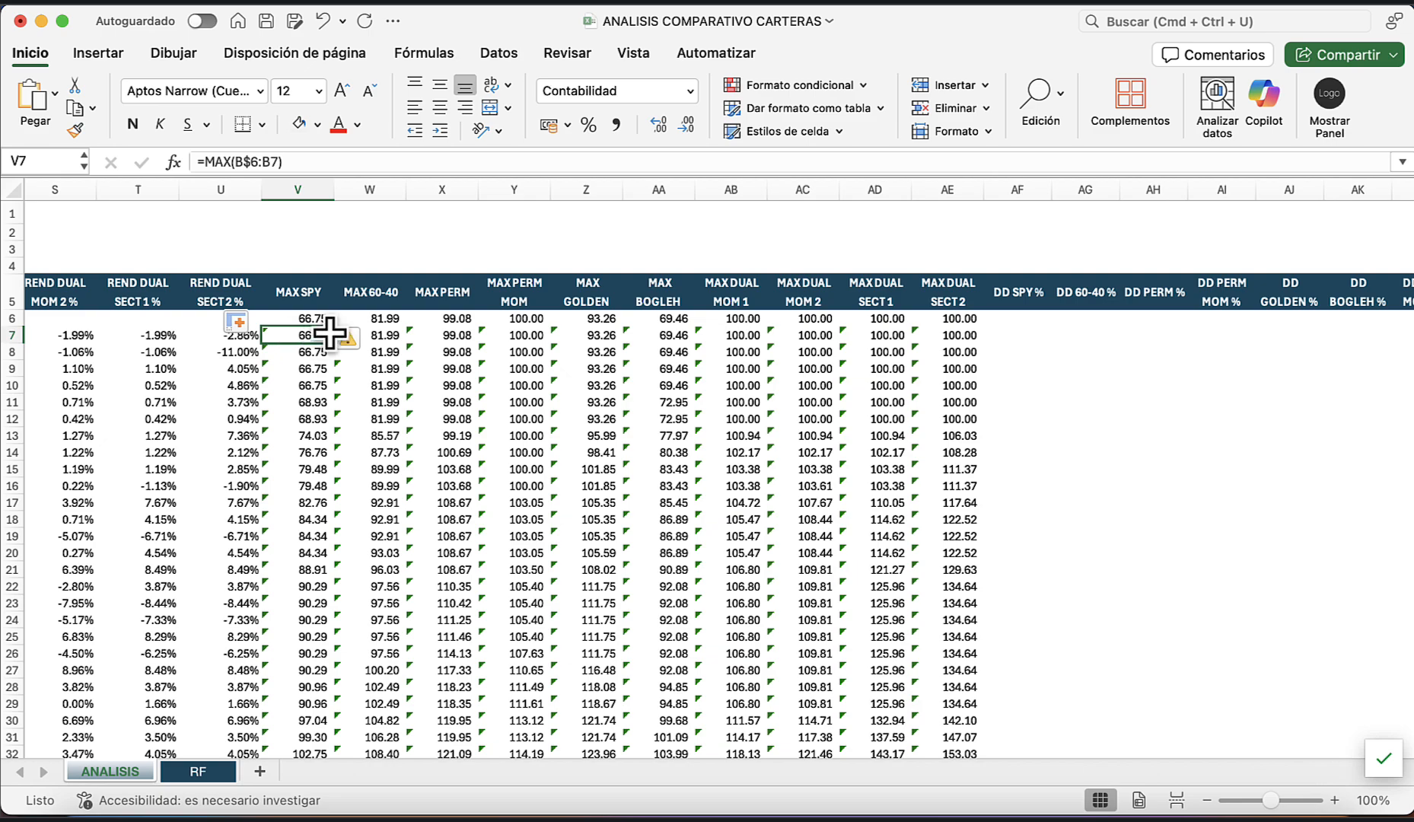
Step: Enter the drawdown formula =B6/V6-1 in AF6 under DD SPY %, dividing the SPY price by its running maximum
{"action": "scroll", "coordinate": [715, 407], "scroll_direction": "right", "scroll_amount": 4}
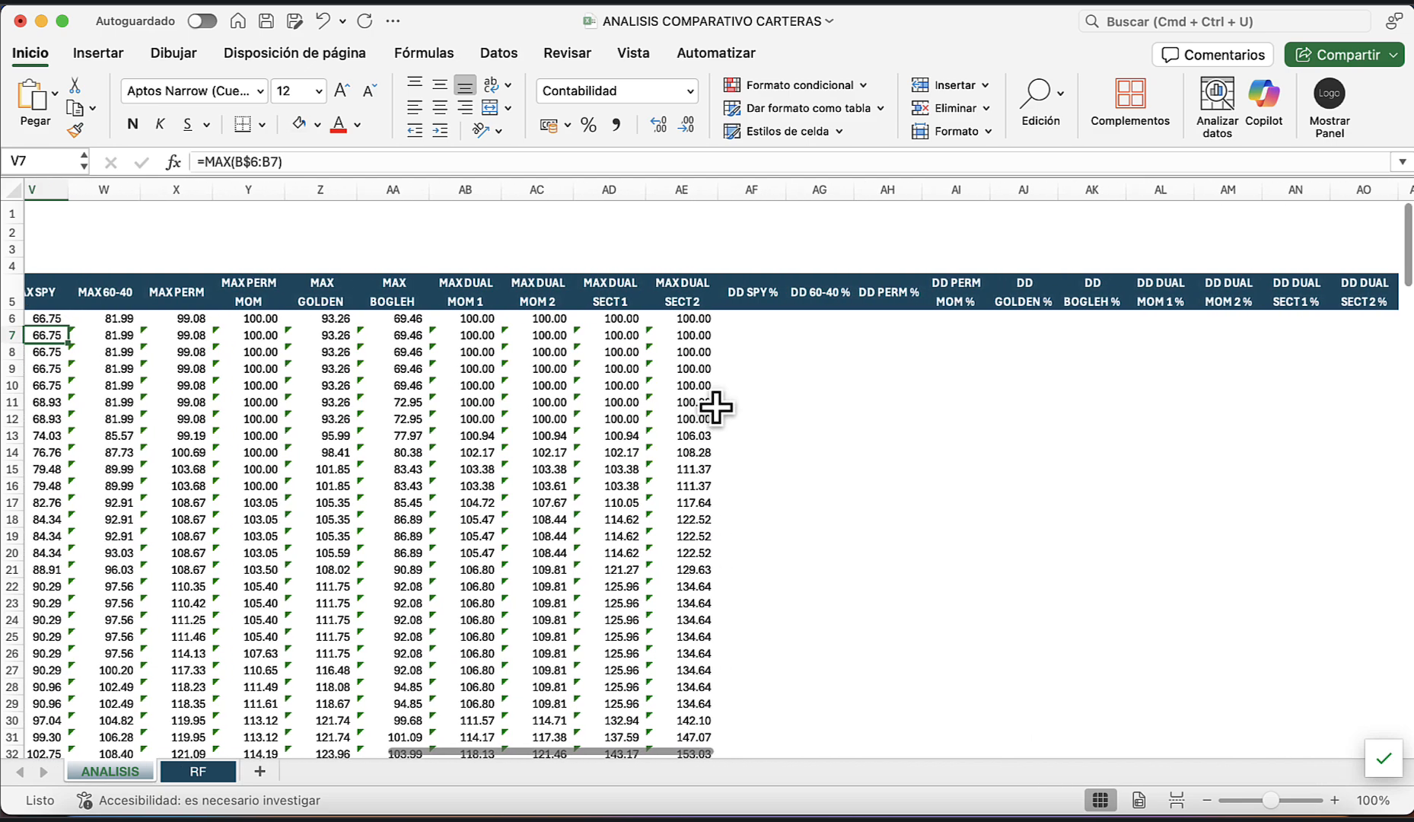
{"action": "scroll", "coordinate": [715, 408], "scroll_direction": "right", "scroll_amount": 2}
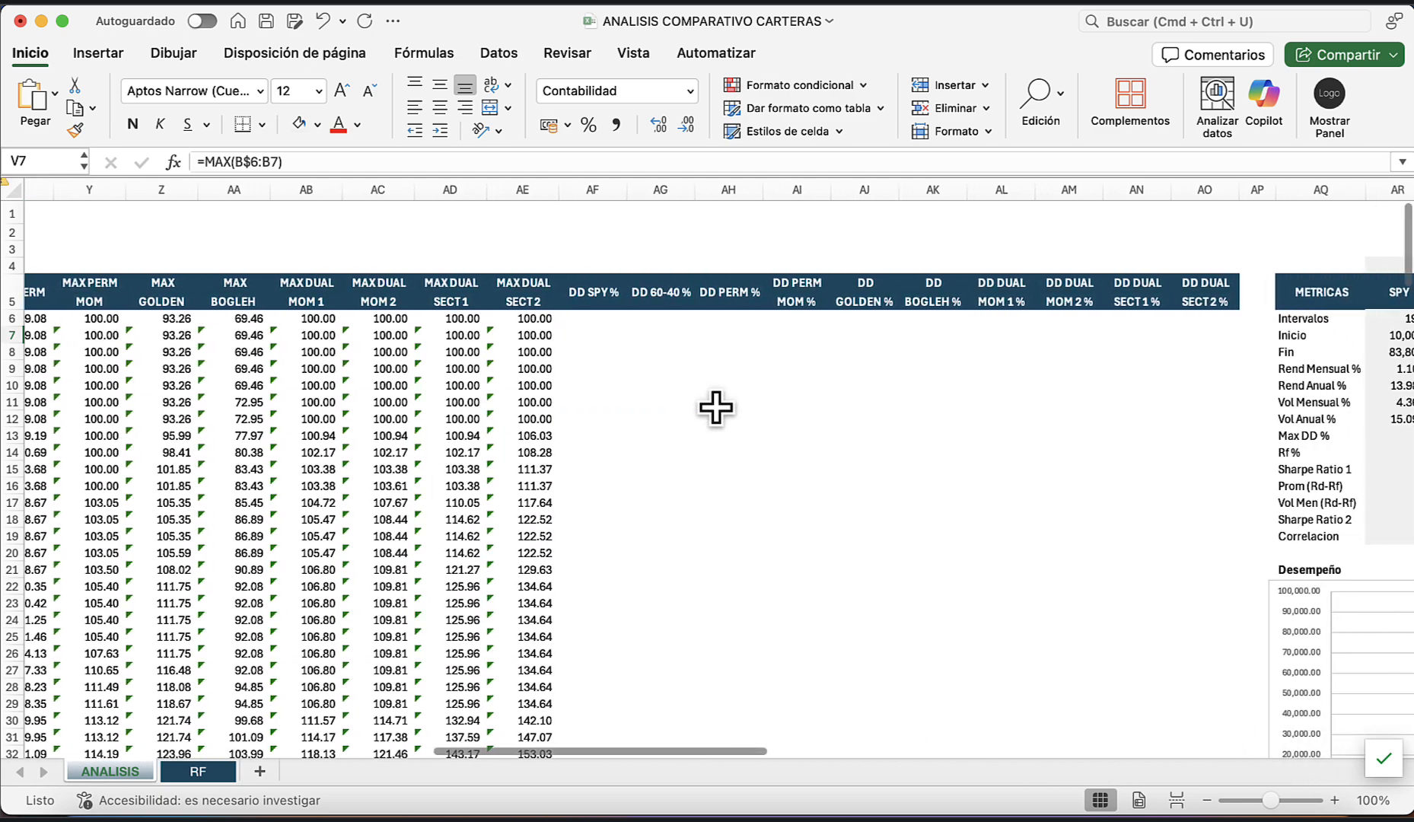
{"action": "left_click", "coordinate": [561, 335]}
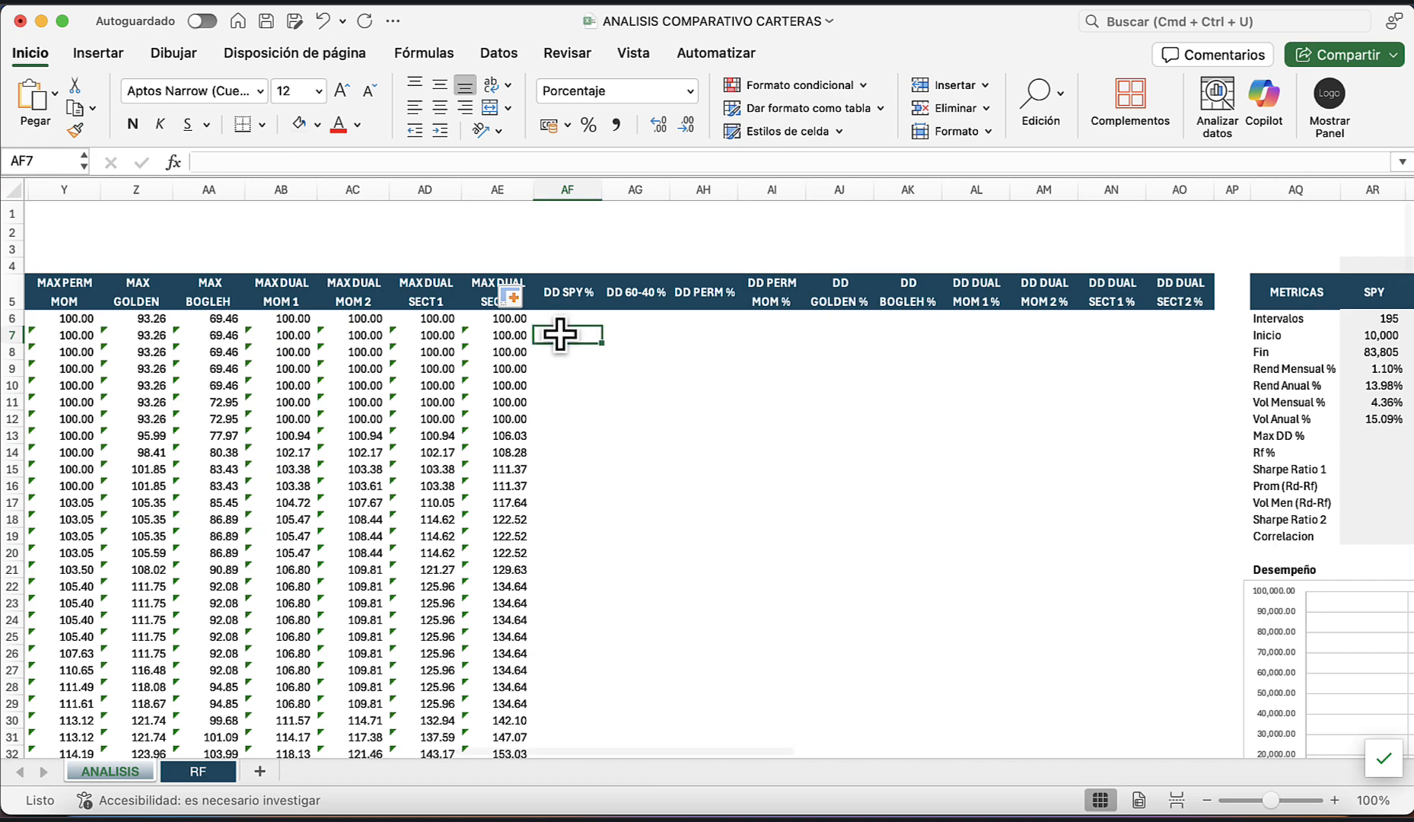
{"action": "type", "text": "="}
{"action": "key", "text": "Left"}
{"action": "key", "text": "Left"}
{"action": "key", "text": "Left"}
{"action": "key", "text": "Left"}
{"action": "key", "text": "Left"}
{"action": "key", "text": "Left"}
{"action": "key", "text": "Left"}
{"action": "key", "text": "Left"}
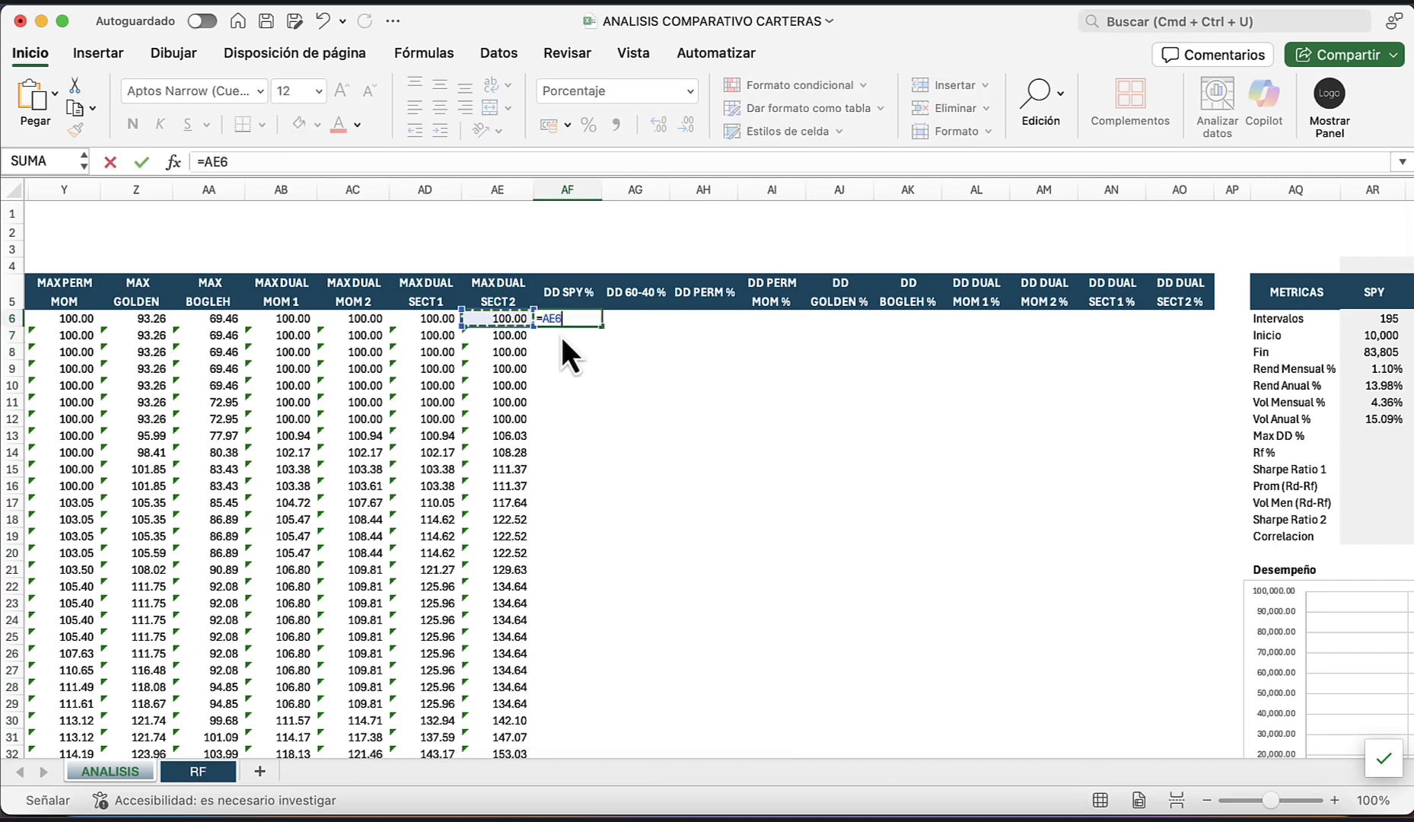
{"action": "key", "text": "Left"}
{"action": "key", "text": "Left"}
{"action": "key", "text": "Left"}
{"action": "key", "text": "Left"}
{"action": "key", "text": "Left"}
{"action": "key", "text": "Left"}
{"action": "key", "text": "Left"}
{"action": "key", "text": "Left"}
{"action": "key", "text": "Left"}
{"action": "key", "text": "Left"}
{"action": "key", "text": "Left"}
{"action": "key", "text": "Left"}
{"action": "key", "text": "Left"}
{"action": "key", "text": "Left"}
{"action": "key", "text": "Left"}
{"action": "key", "text": "Left"}
{"action": "key", "text": "Left"}
{"action": "key", "text": "Left"}
{"action": "key", "text": "Left"}
{"action": "key", "text": "Left"}
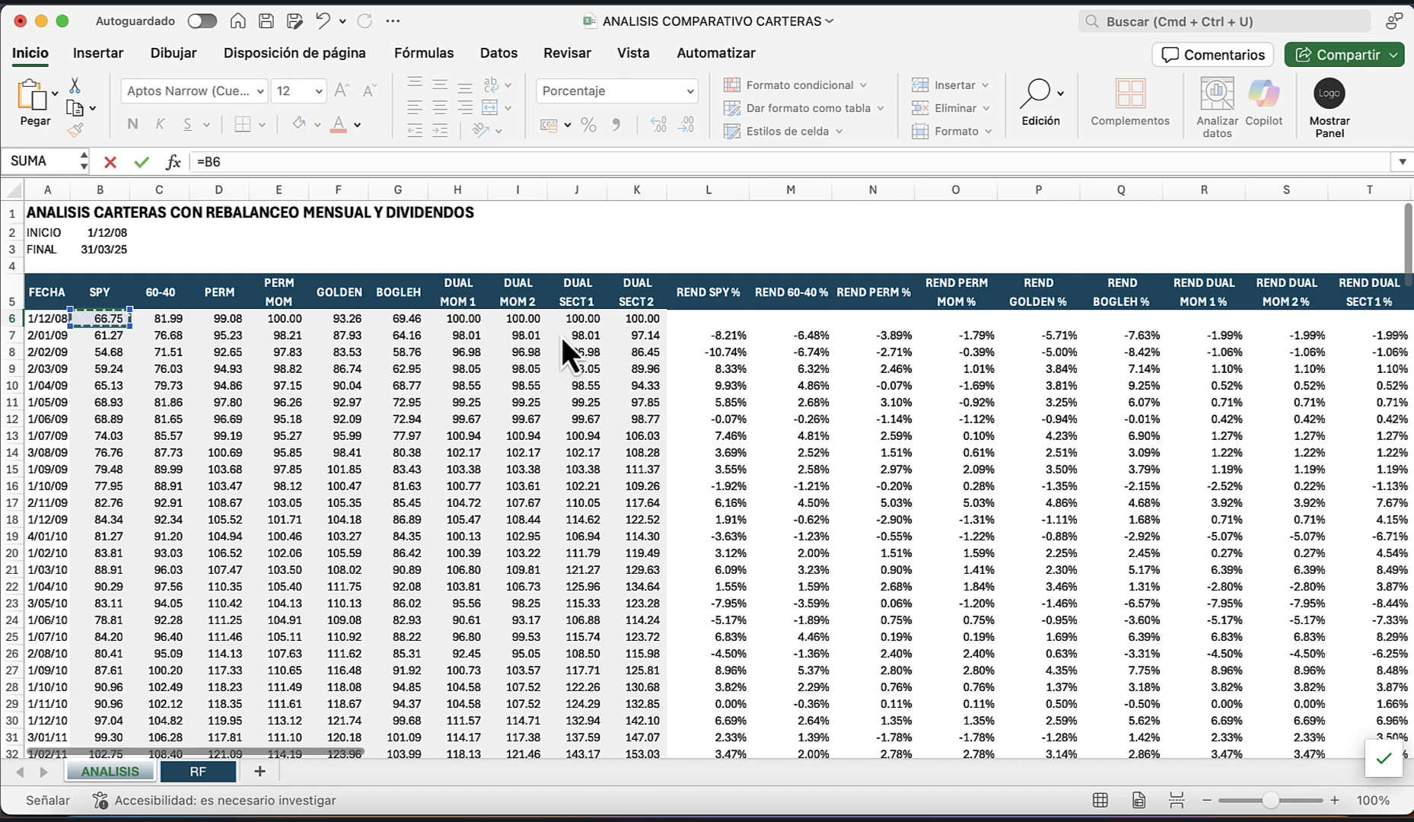
{"action": "type", "text": "/"}
{"action": "key", "text": "Left"}
{"action": "key", "text": "Left"}
{"action": "key", "text": "Left"}
{"action": "key", "text": "Left"}
{"action": "key", "text": "Left"}
{"action": "key", "text": "Left"}
{"action": "key", "text": "Left"}
{"action": "key", "text": "Left"}
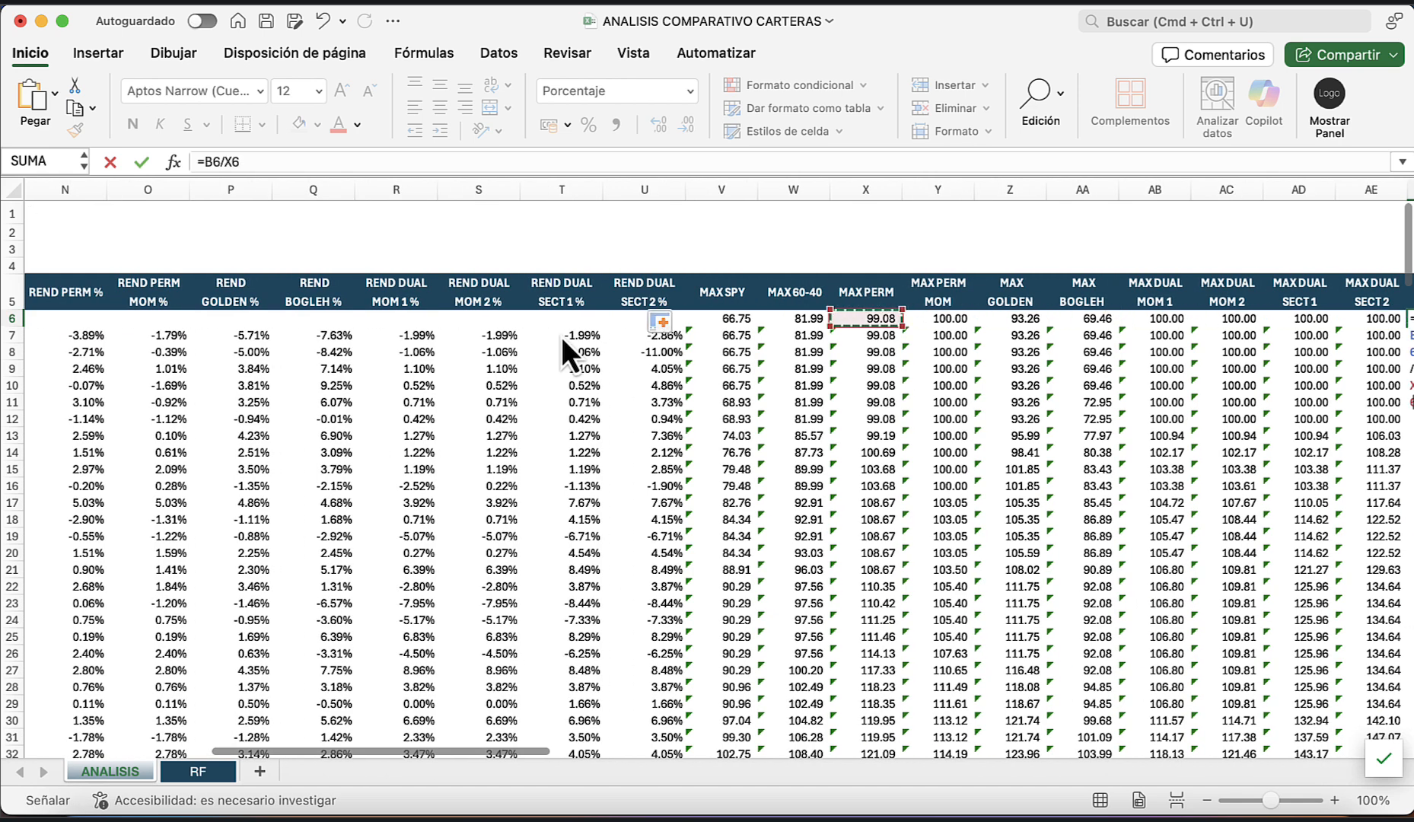
{"action": "key", "text": "Left"}
{"action": "key", "text": "Left"}
{"action": "type", "text": "-1"}
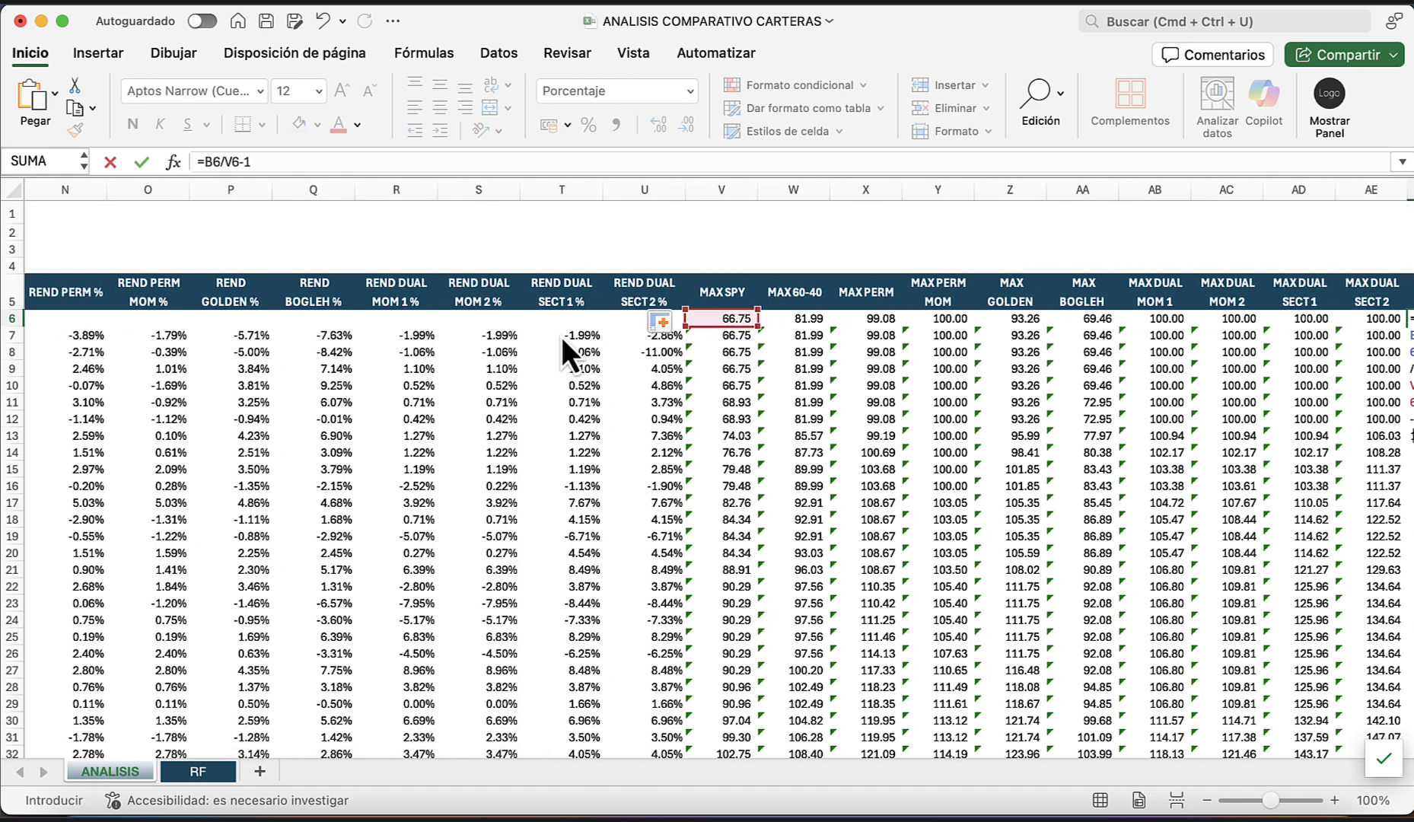
{"action": "key", "text": "Return"}
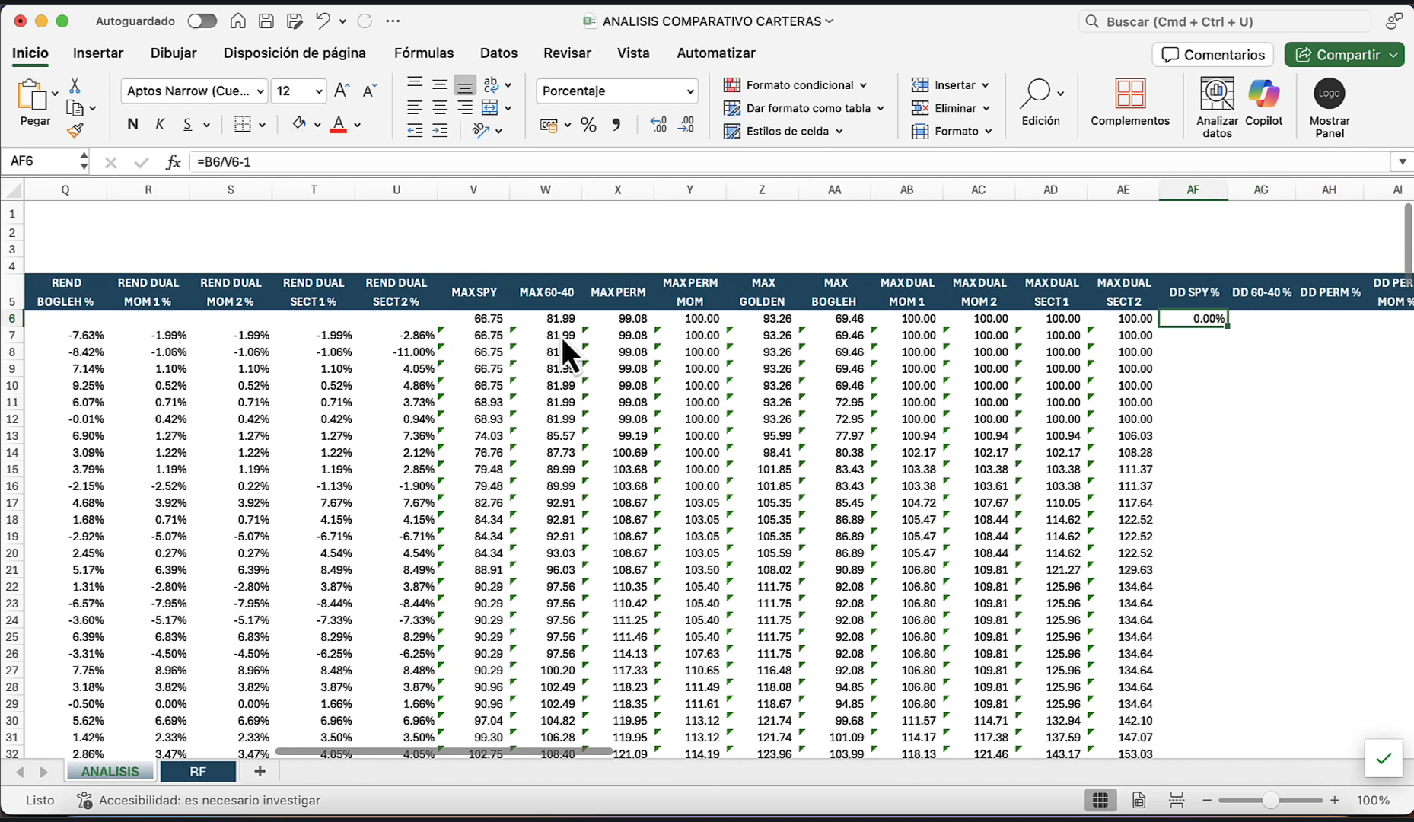
{"action": "left_click", "coordinate": [626, 160]}
{"action": "key", "text": "Return"}
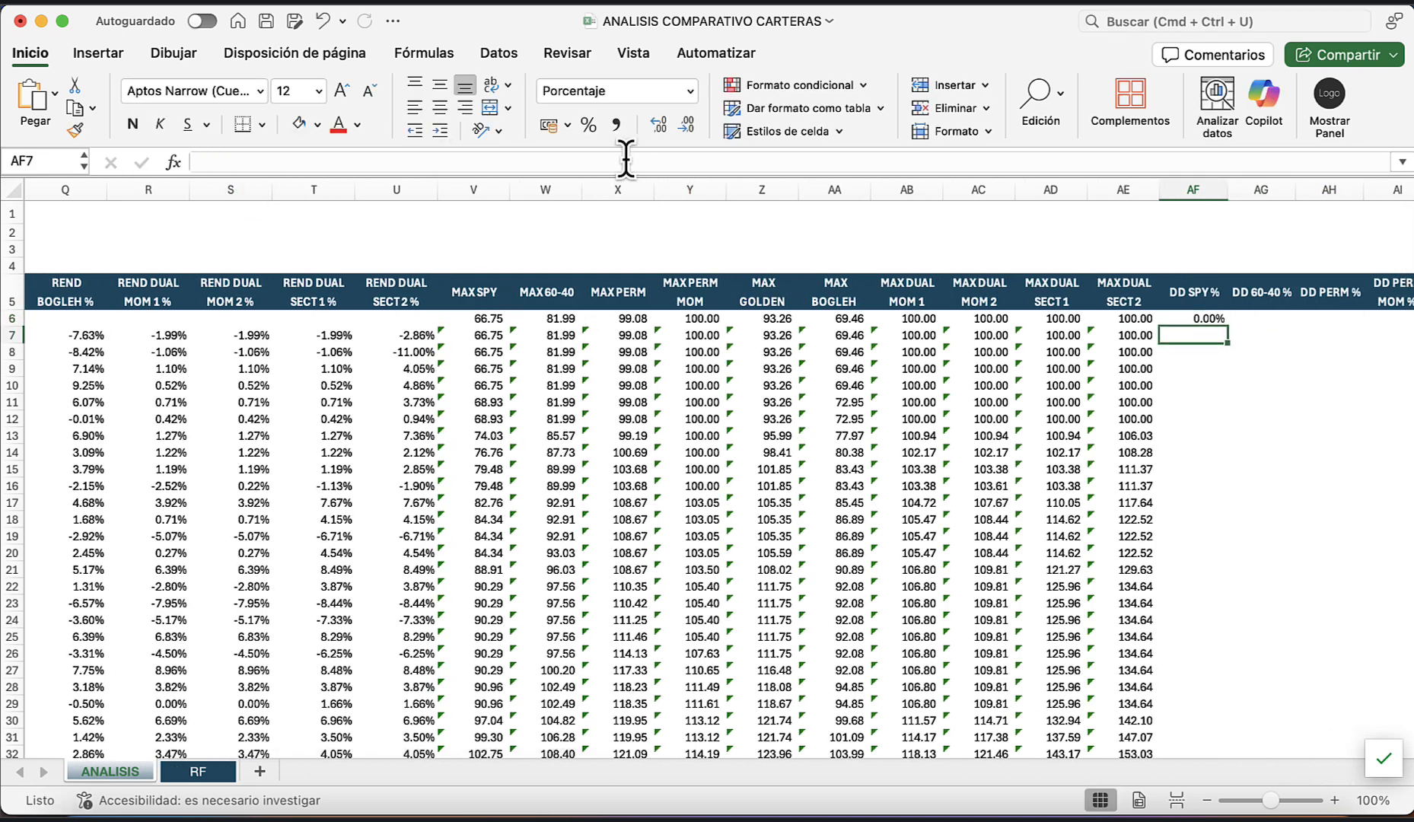
Step: Fill the DD SPY % formula in AF6 across to AO6 under DD DUAL SECT 2 %, and down all the date rows
{"action": "key", "text": "Up"}
{"action": "key", "text": "Right"}
{"action": "key", "text": "Right"}
{"action": "key", "text": "Right"}
{"action": "key", "text": "Right"}
{"action": "key", "text": "Right"}
{"action": "key", "text": "Right"}
{"action": "key", "text": "Right"}
{"action": "key", "text": "Right"}
{"action": "key", "text": "Right"}
{"action": "key", "text": "Right"}
{"action": "key", "text": "Right"}
{"action": "key", "text": "Right"}
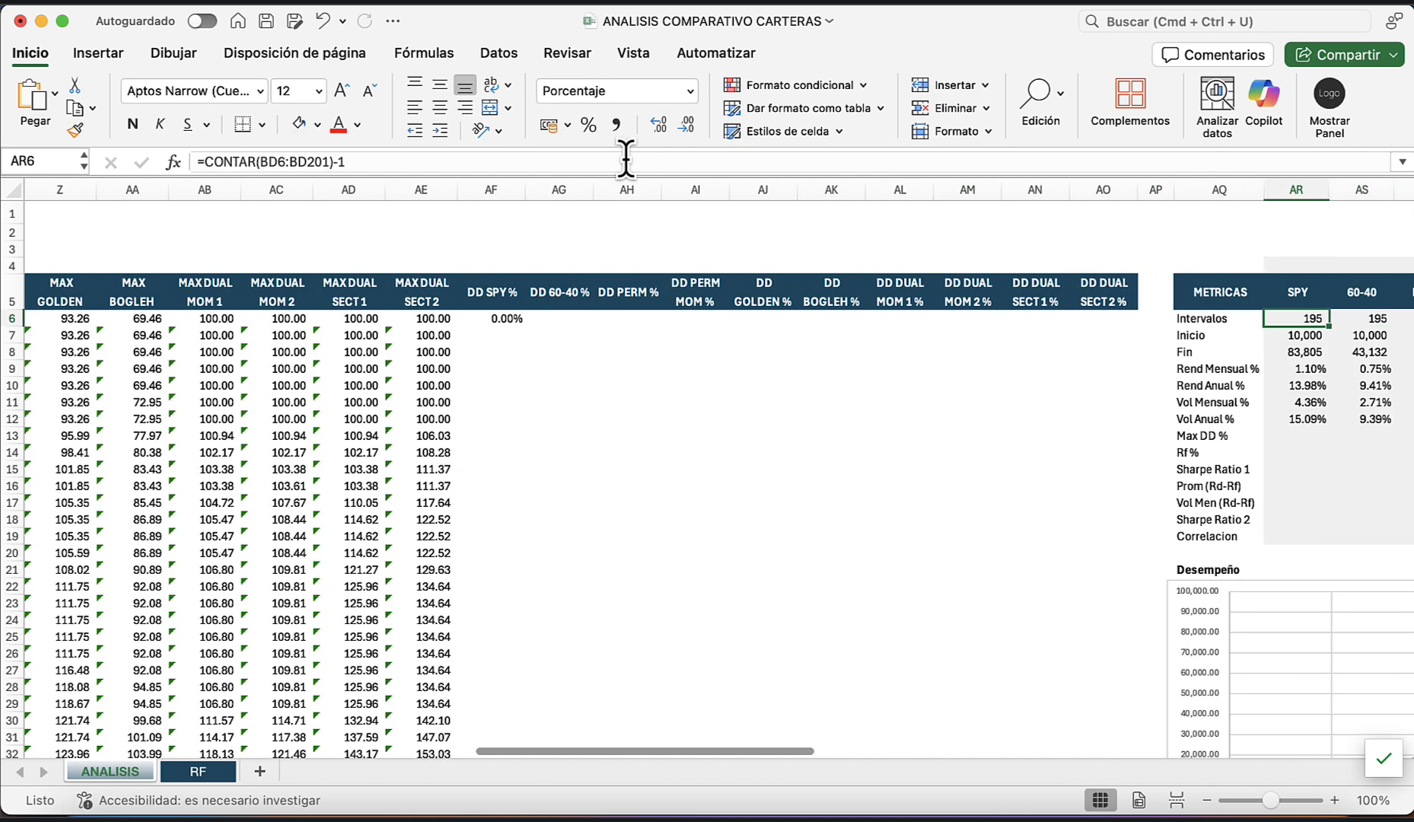
{"action": "left_click", "coordinate": [508, 319]}
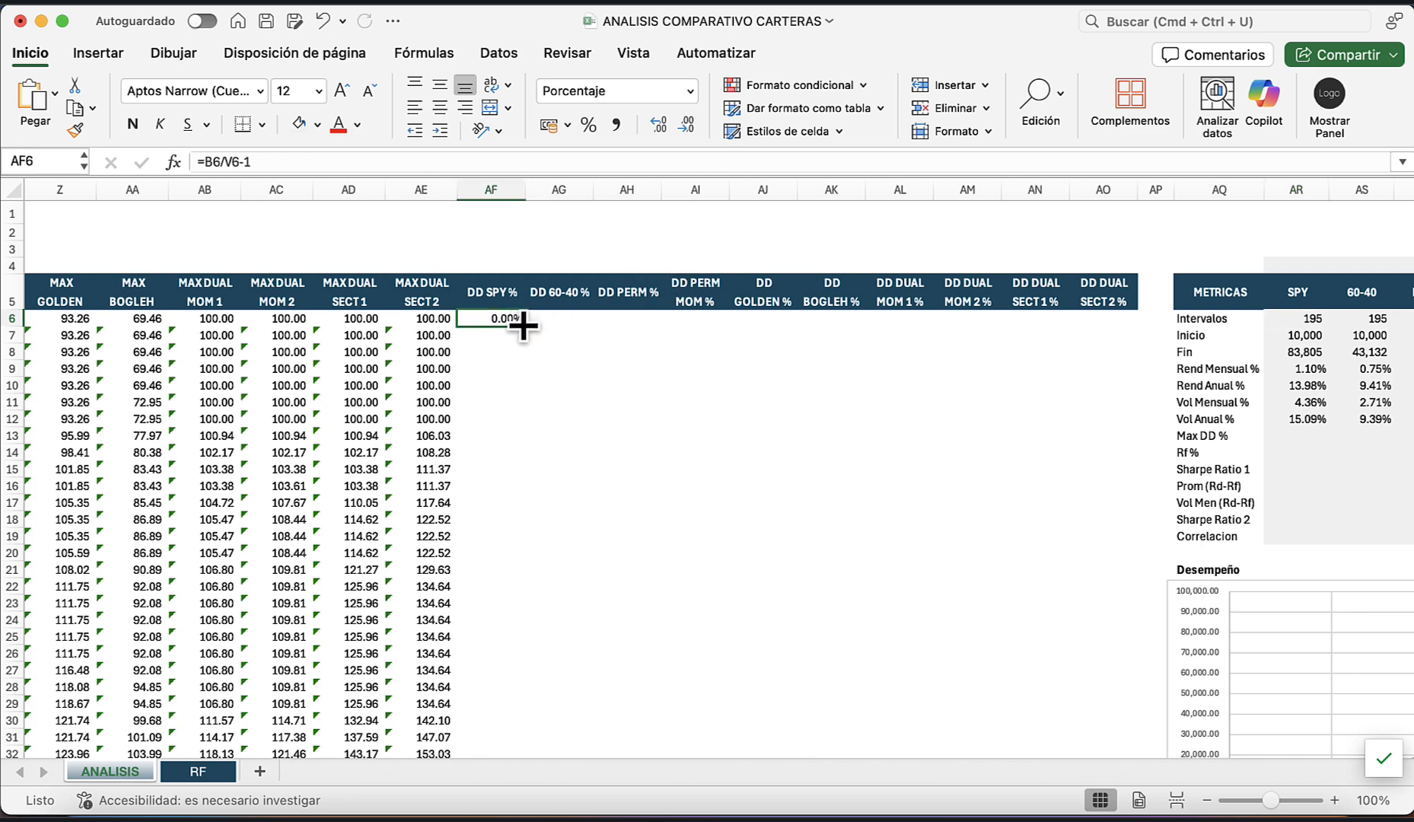
{"action": "left_click_drag", "start_coordinate": [525, 325], "coordinate": [1142, 340]}
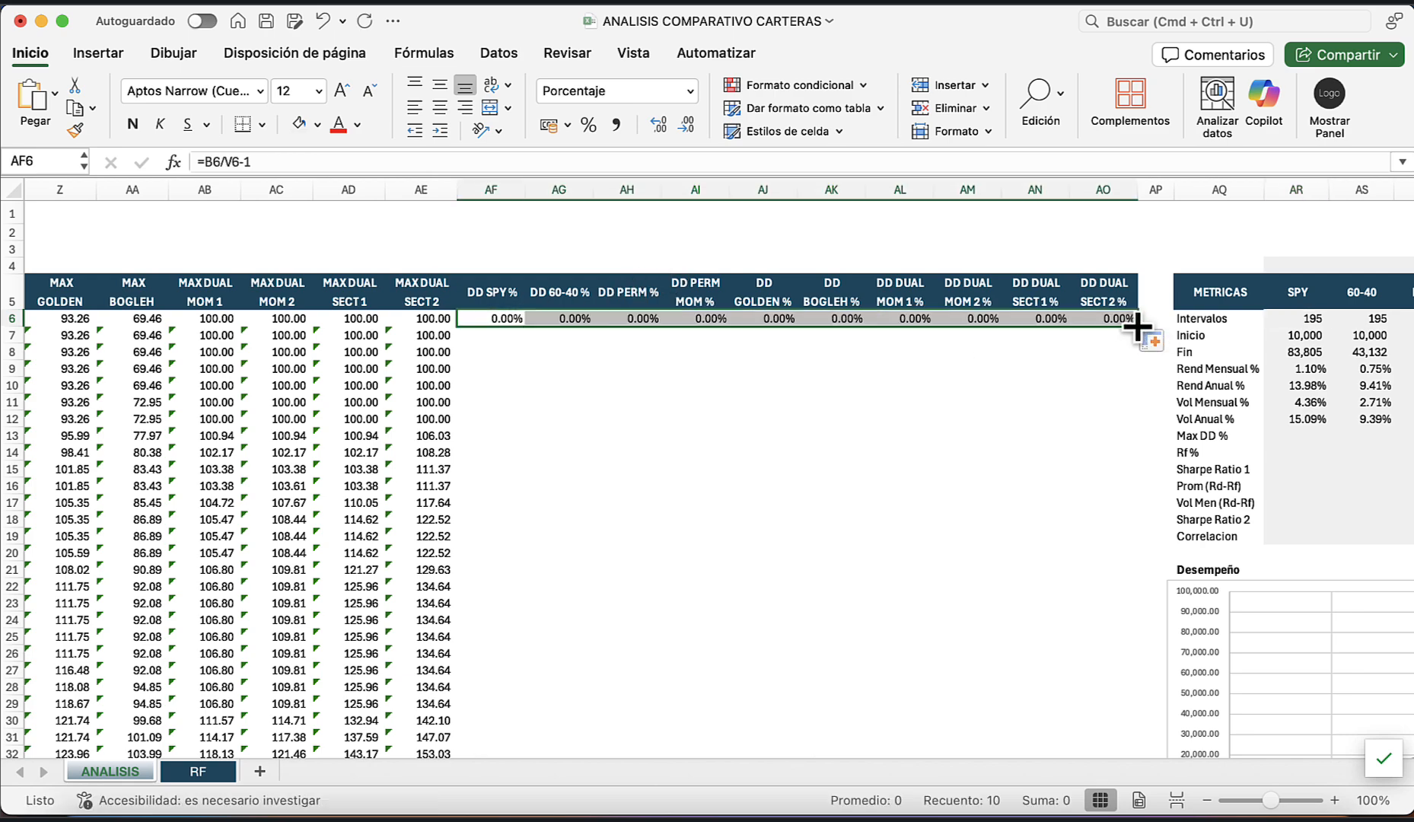
{"action": "double_click", "coordinate": [1138, 324]}
Step: Enter =MIN(AF6:AF201) in AR13 as the Max DD % of SPY in the METRICAS table
{"action": "scroll", "coordinate": [1076, 385], "scroll_direction": "right", "scroll_amount": 5}
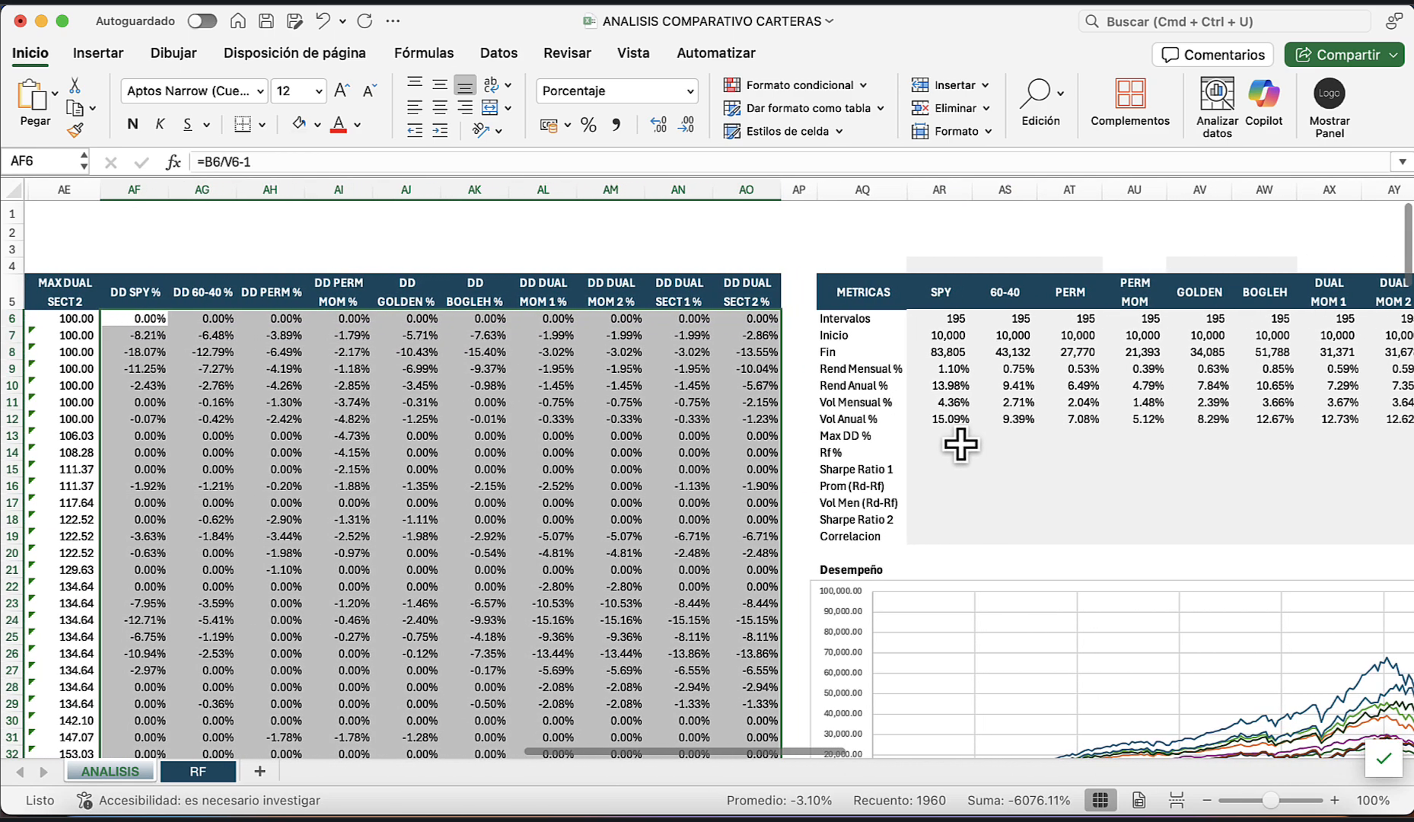
{"action": "left_click", "coordinate": [959, 442]}
{"action": "type", "text": "=MI"}
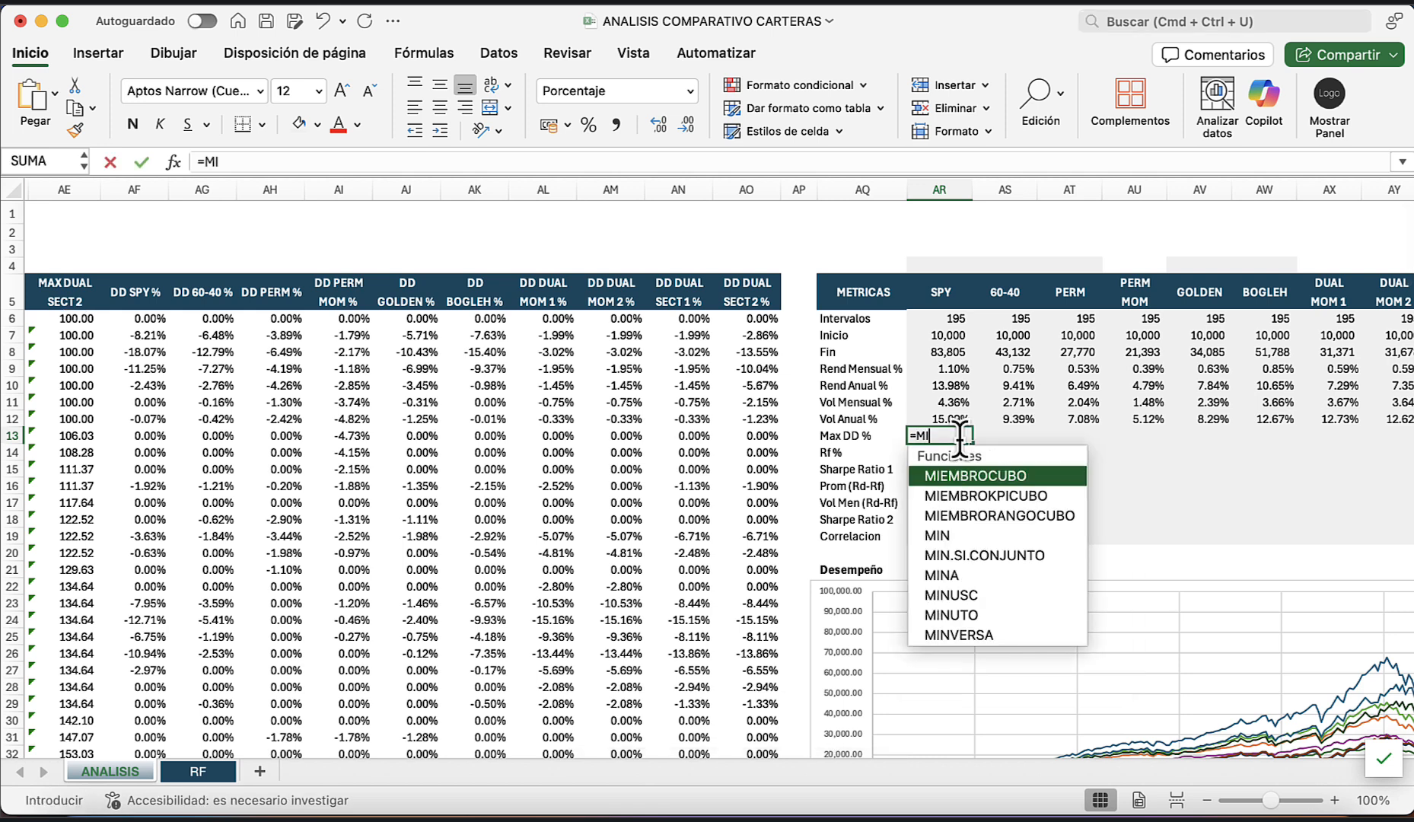
{"action": "type", "text": "N("}
{"action": "key", "text": "Left"}
{"action": "key", "text": "Left"}
{"action": "key", "text": "Left"}
{"action": "key", "text": "Left"}
{"action": "key", "text": "Left"}
{"action": "key", "text": "Left"}
{"action": "key", "text": "Left"}
{"action": "key", "text": "Left"}
{"action": "key", "text": "Left"}
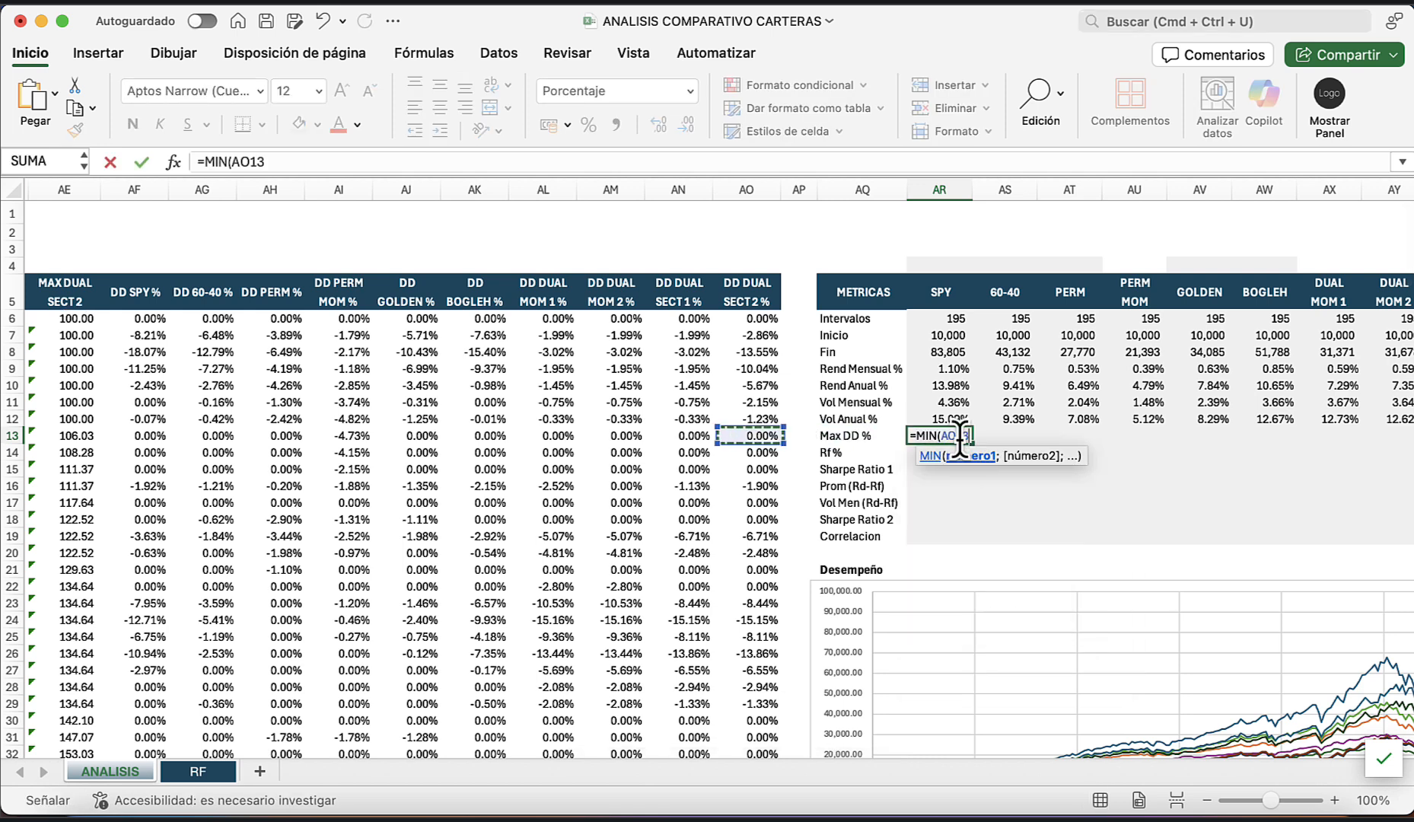
{"action": "key", "text": "Up"}
{"action": "key", "text": "Up"}
{"action": "key", "text": "Up"}
{"action": "key", "text": "Up"}
{"action": "key", "text": "Up"}
{"action": "key", "text": "Up"}
{"action": "key", "text": "Left"}
{"action": "key", "text": "Left"}
{"action": "key", "text": "Left"}
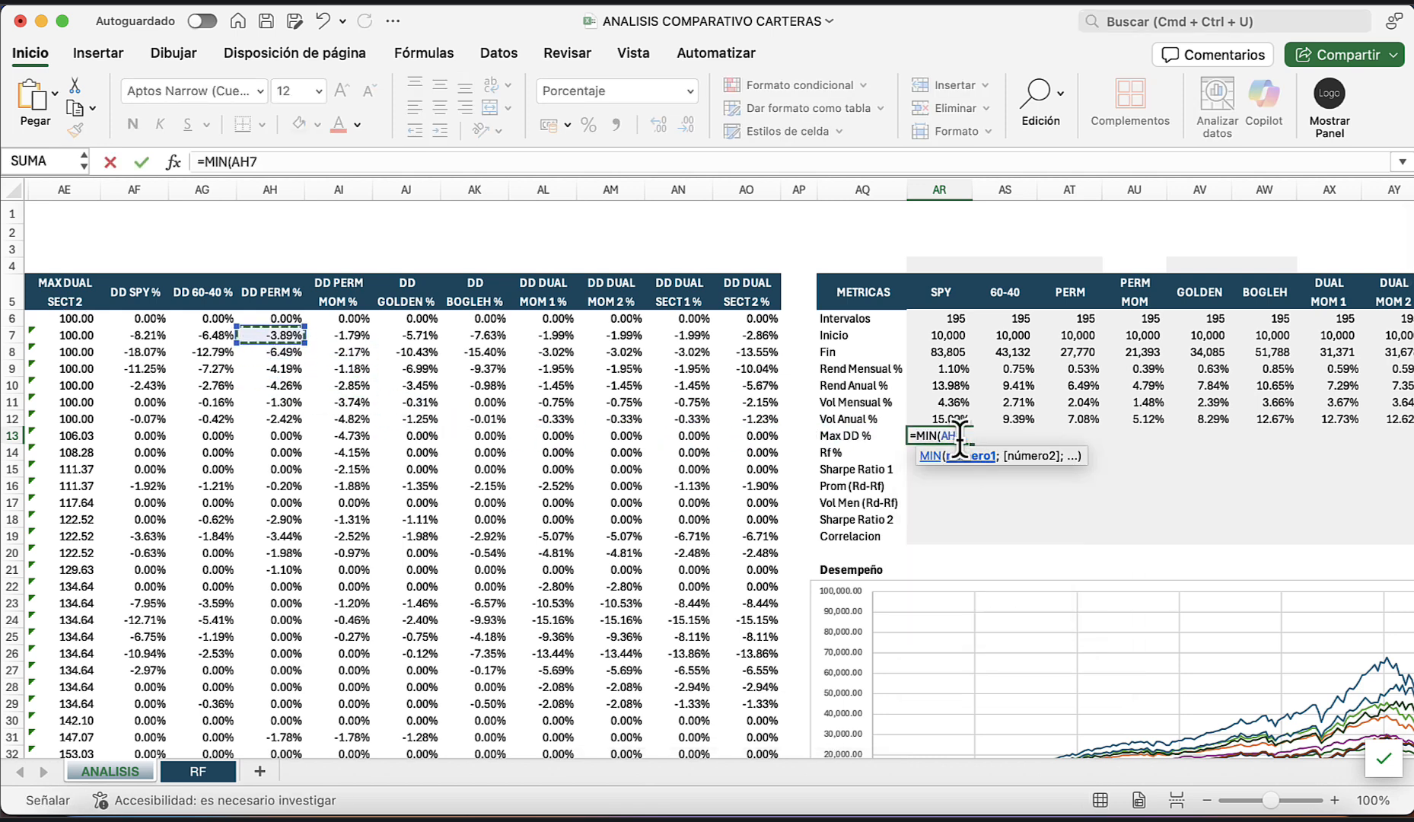
{"action": "key", "text": "Up"}
{"action": "key", "text": "ctrl+shift+Down"}
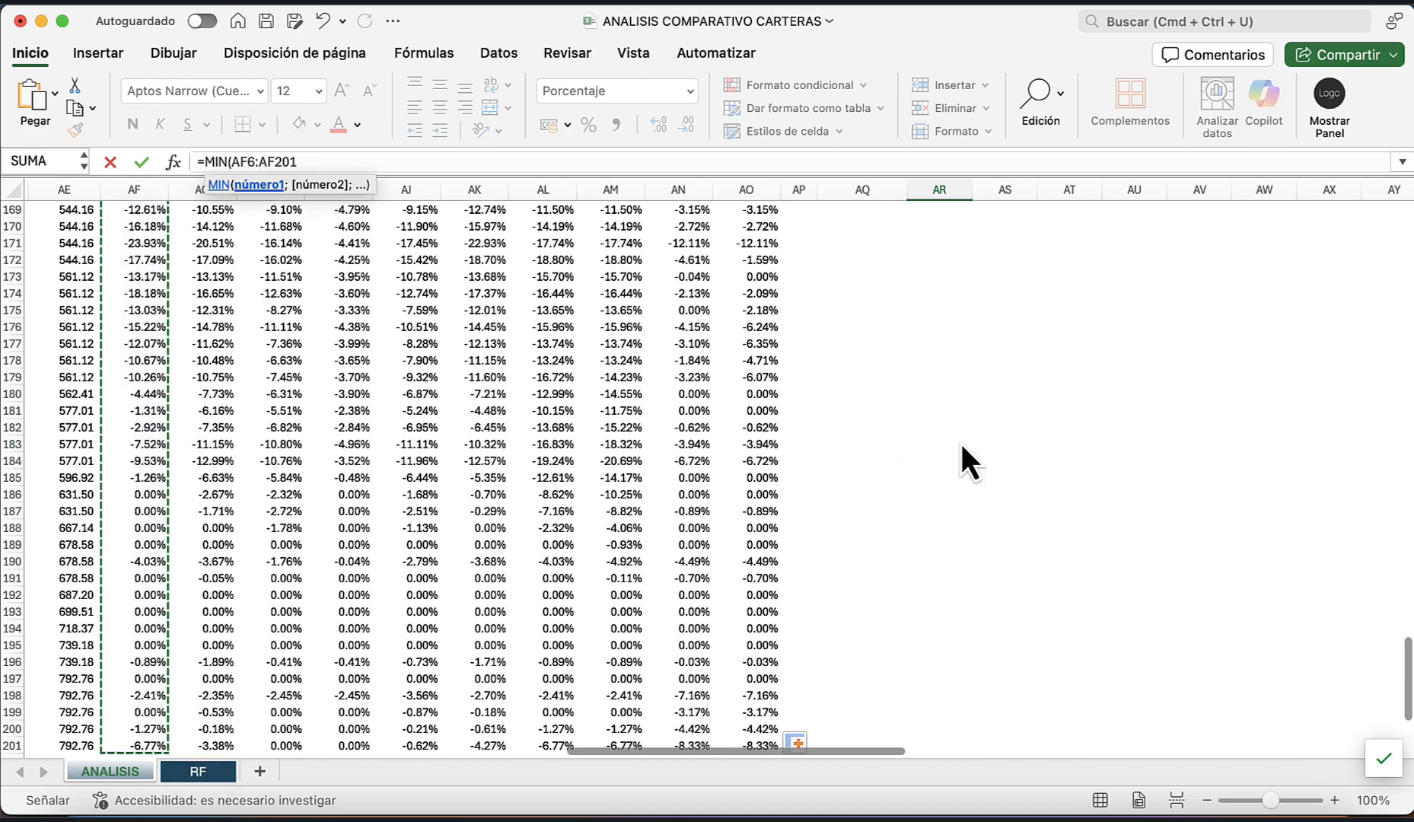
{"action": "type", "text": ")"}
{"action": "key", "text": "Return"}
Step: Fill the Max DD % formula from AR13 across to BA13 for all the portfolios
{"action": "key", "text": "Up"}
{"action": "key", "text": "Up"}
{"action": "key", "text": "Up"}
{"action": "key", "text": "Up"}
{"action": "key", "text": "Up"}
{"action": "key", "text": "Up"}
{"action": "key", "text": "Up"}
{"action": "key", "text": "Up"}
{"action": "key", "text": "Up"}
{"action": "key", "text": "Up"}
{"action": "key", "text": "Up"}
{"action": "key", "text": "Up"}
{"action": "key", "text": "Up"}
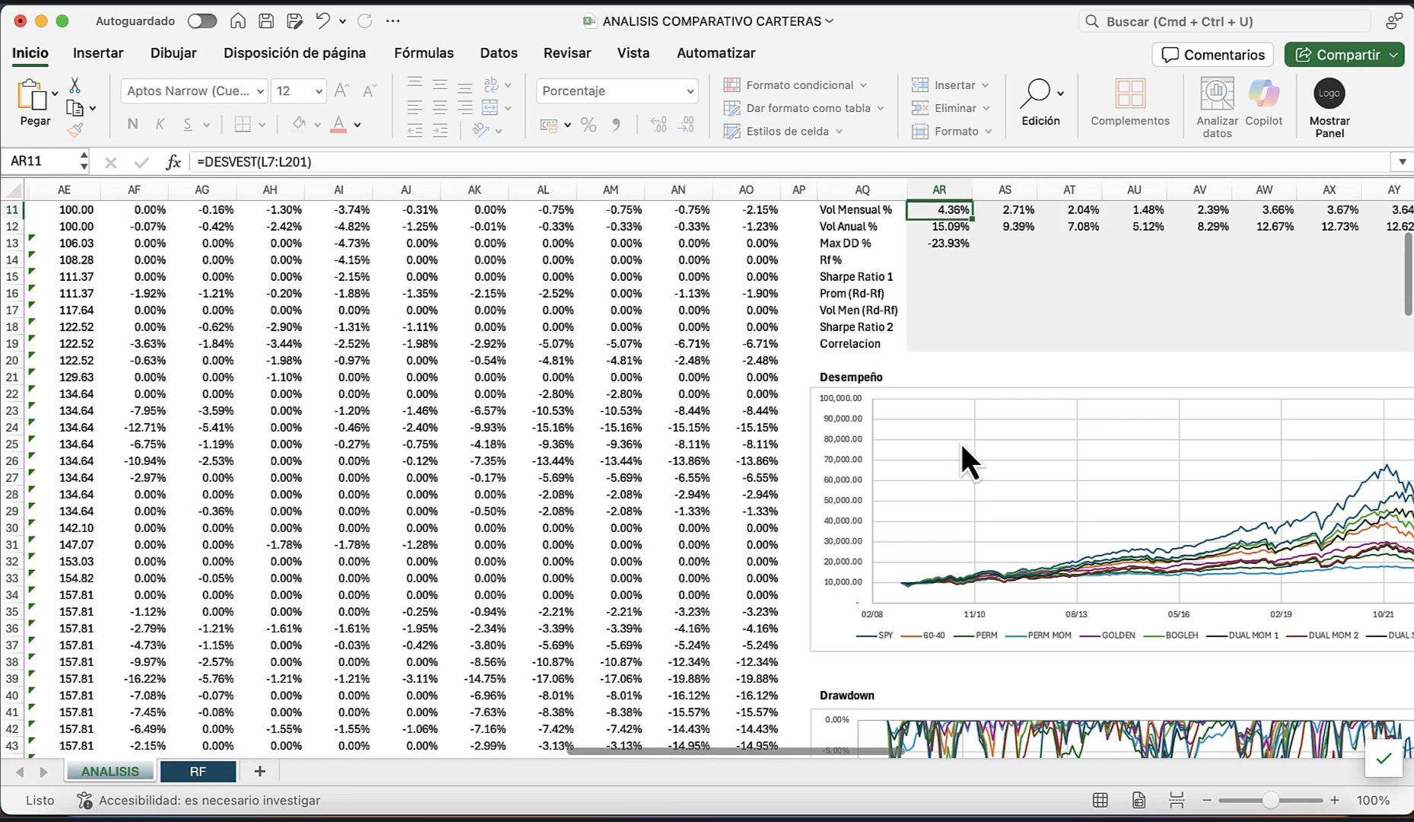
{"action": "left_click", "coordinate": [960, 440]}
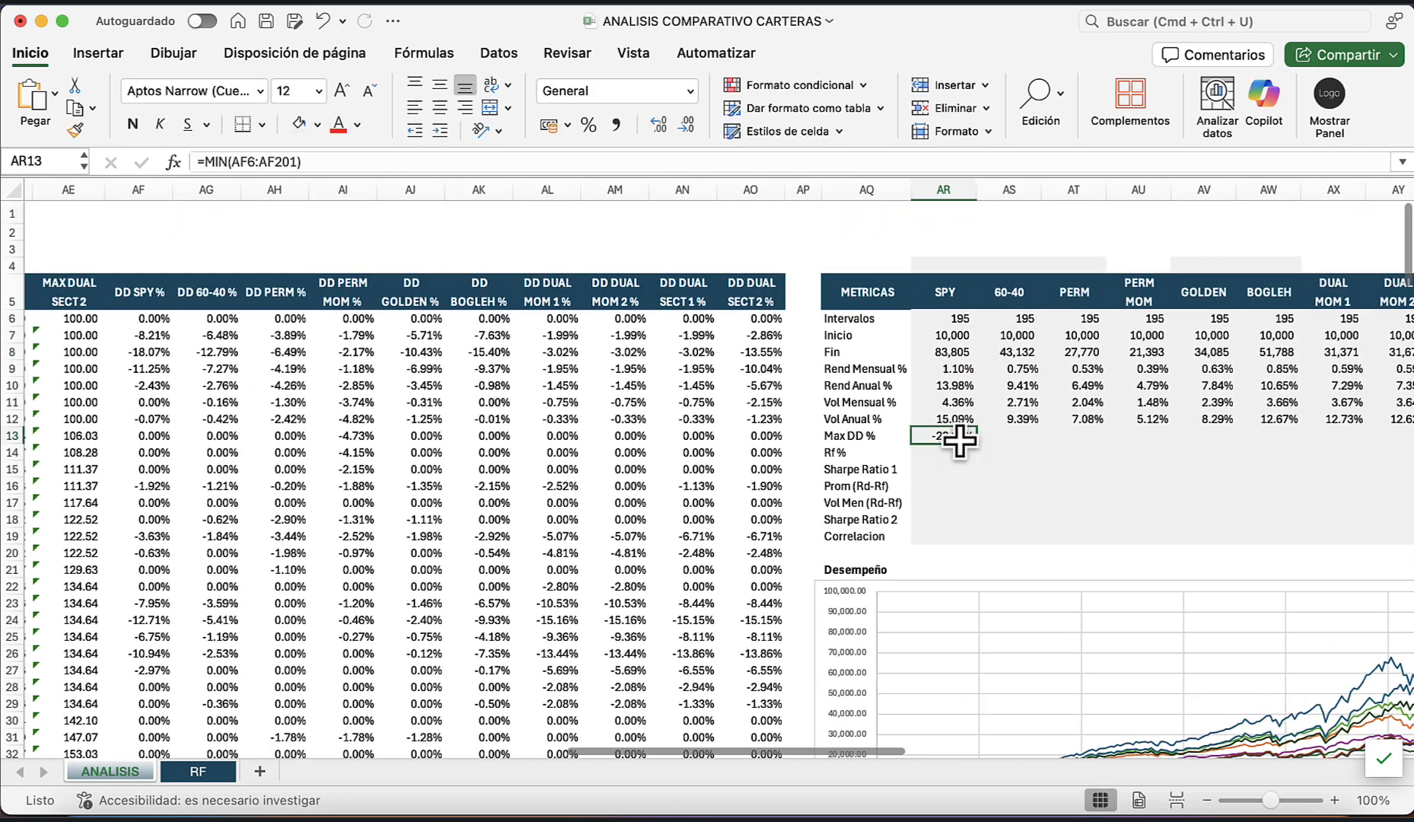
{"action": "left_click_drag", "start_coordinate": [978, 445], "coordinate": [1325, 469]}
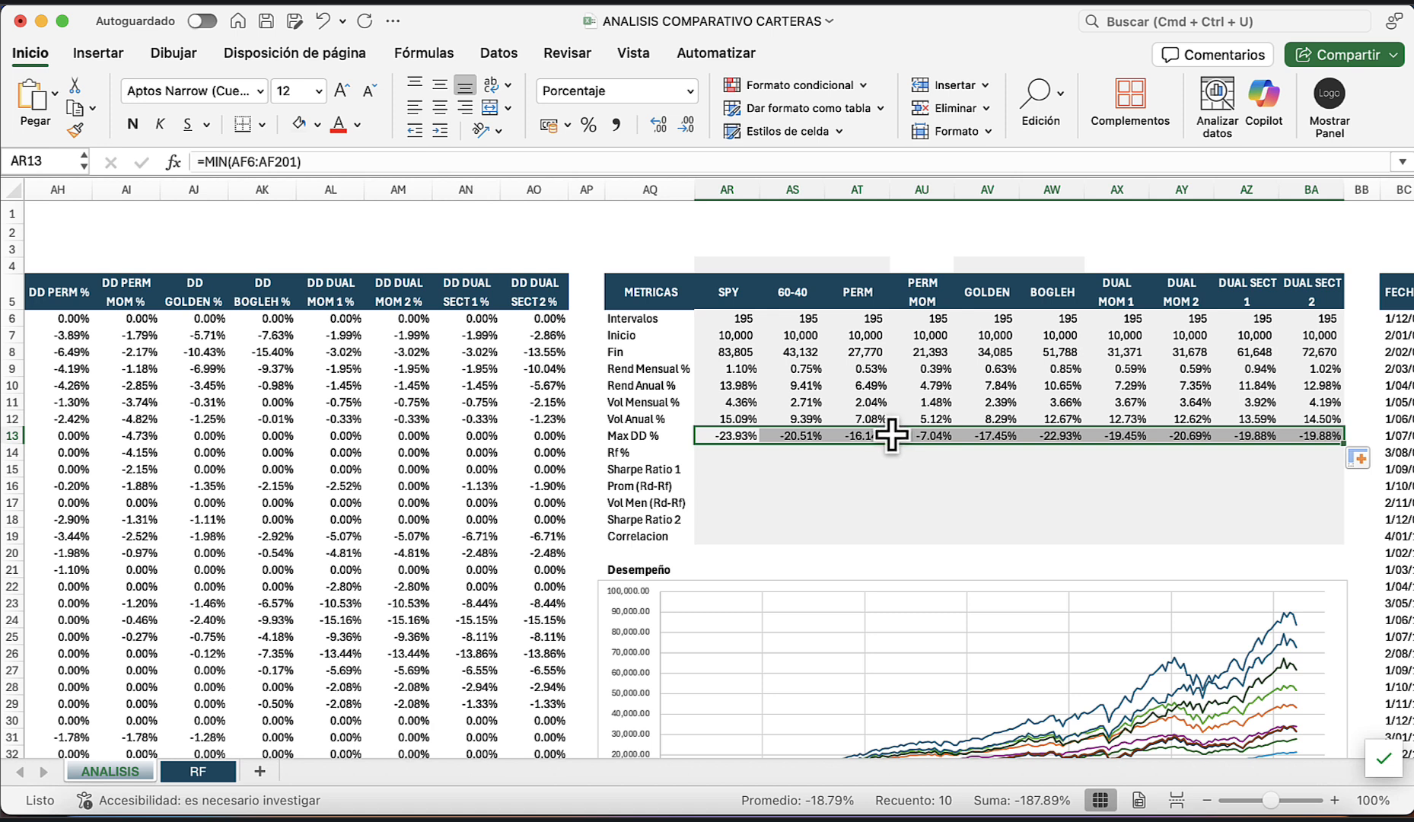
Step: Compare the Max DD % results of PERM MOM, 60-40, SPY and BOGLEH in METRICAS
{"action": "left_click", "coordinate": [937, 439]}
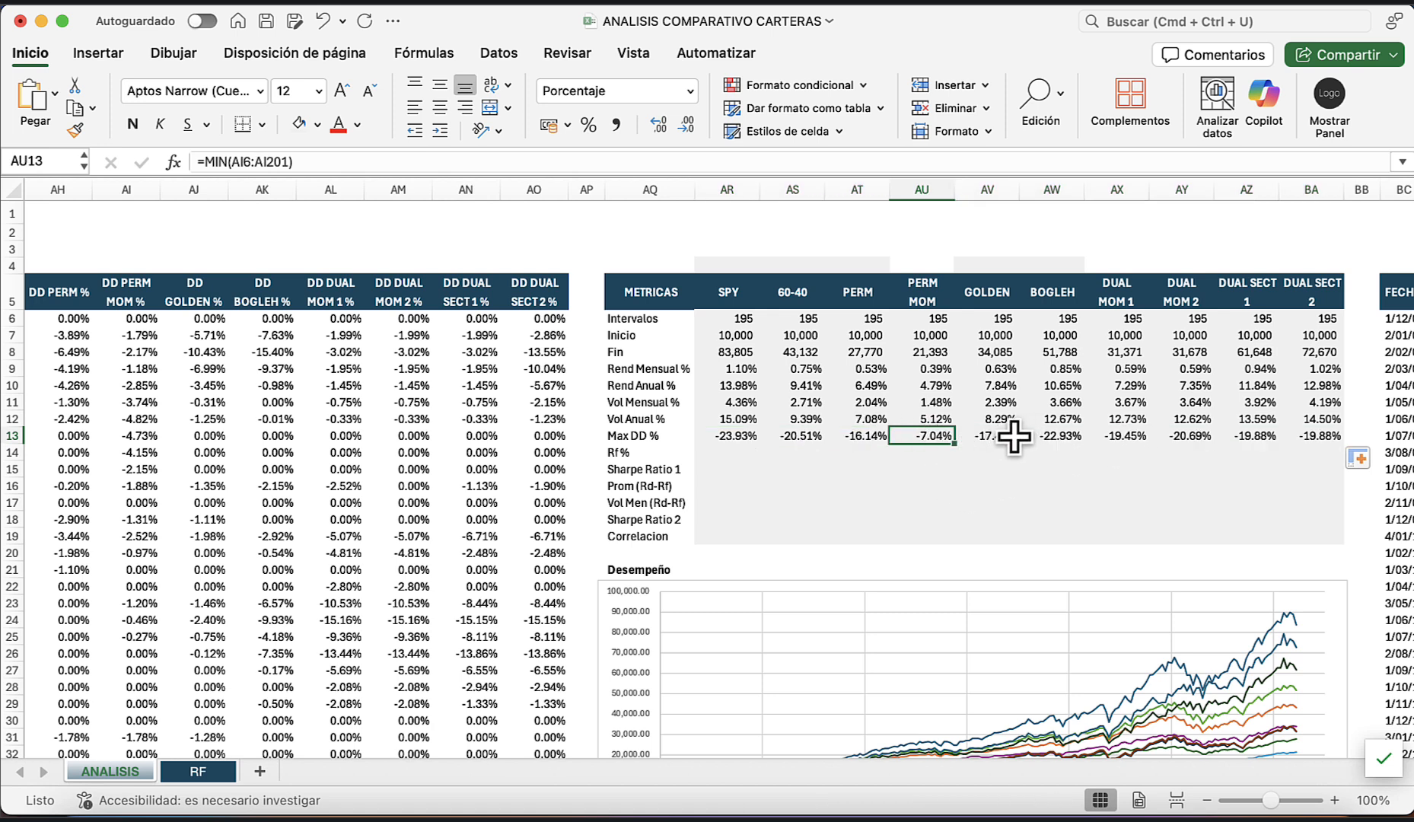
{"action": "left_click", "coordinate": [813, 440]}
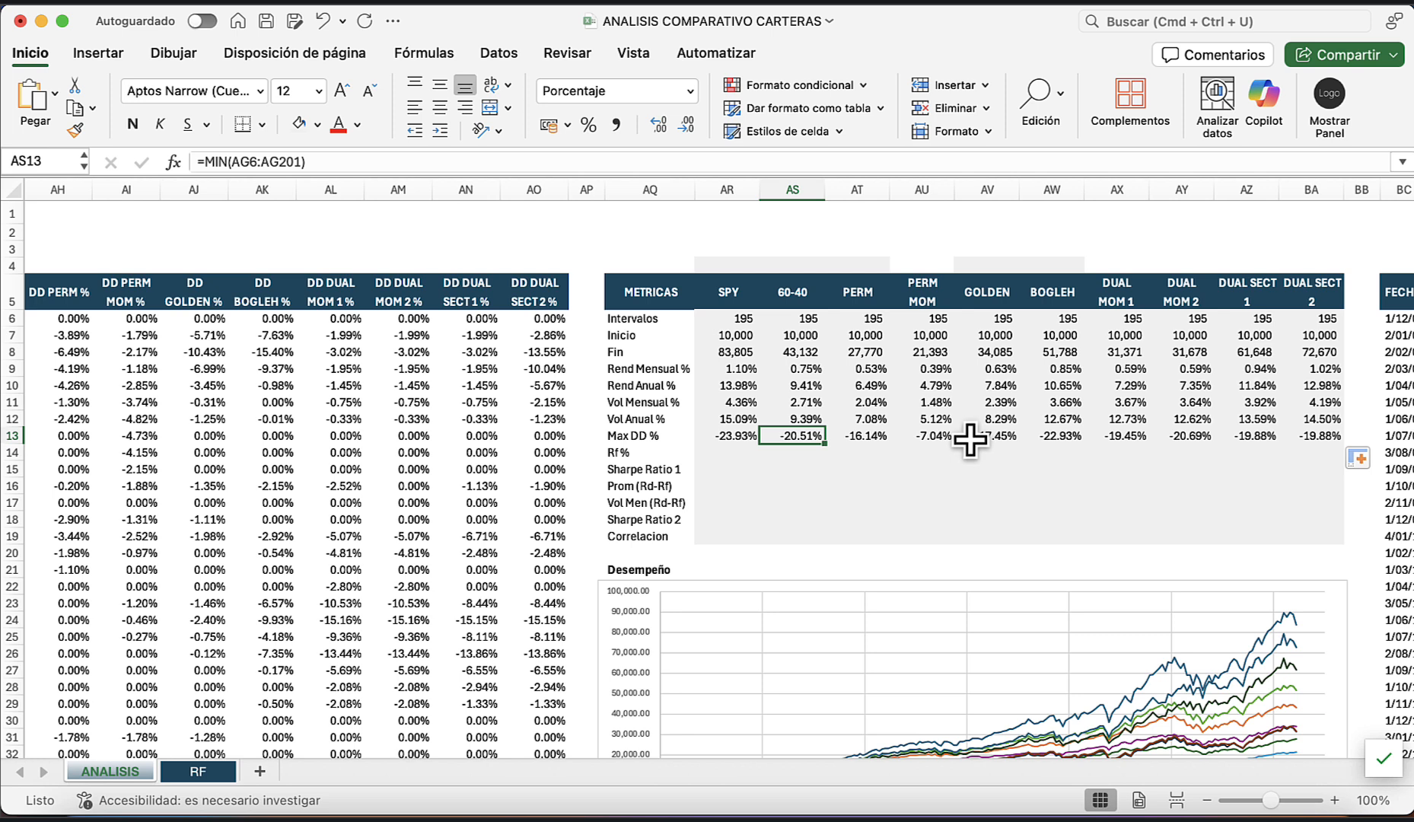
{"action": "left_click", "coordinate": [727, 436]}
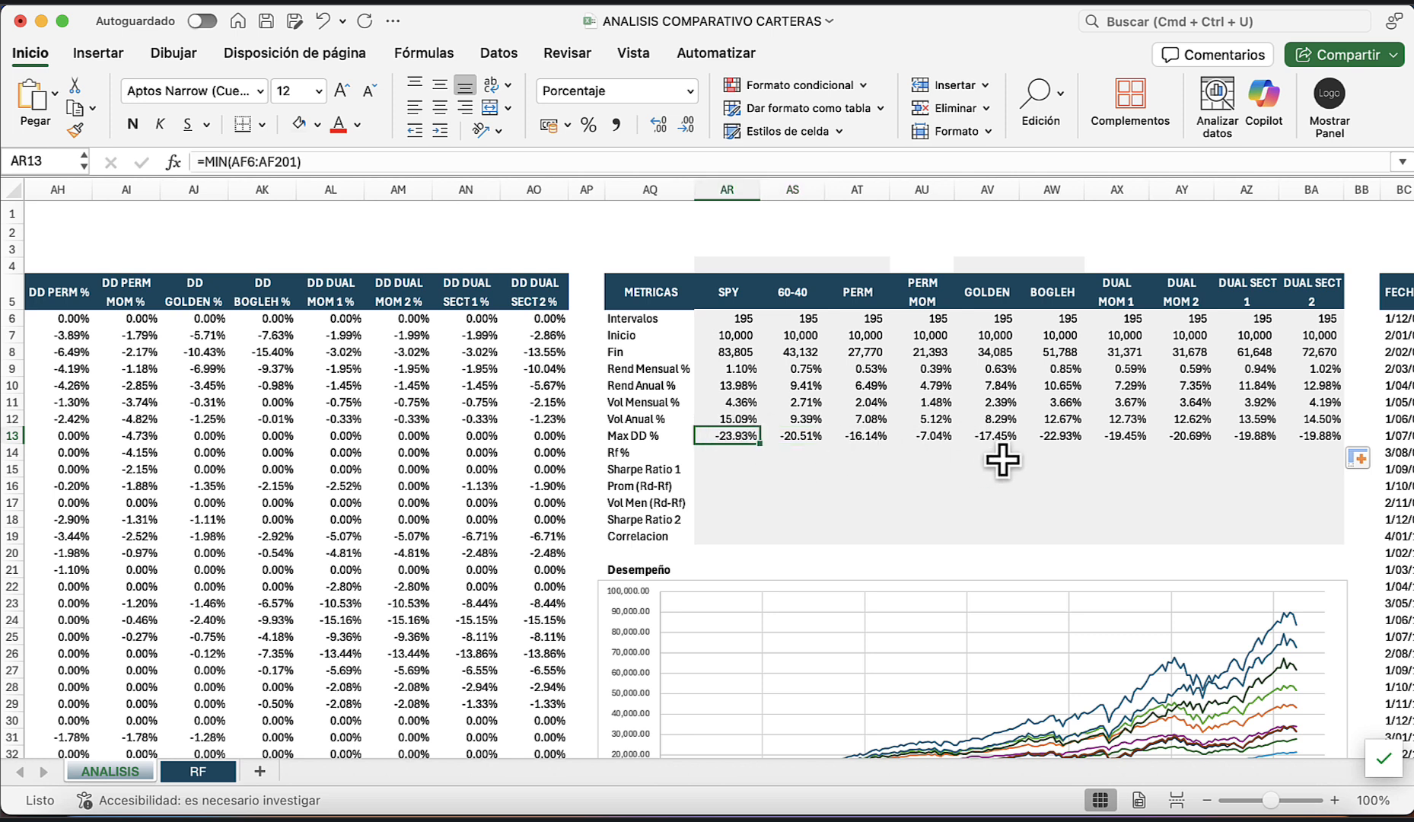
{"action": "left_click", "coordinate": [1043, 436]}
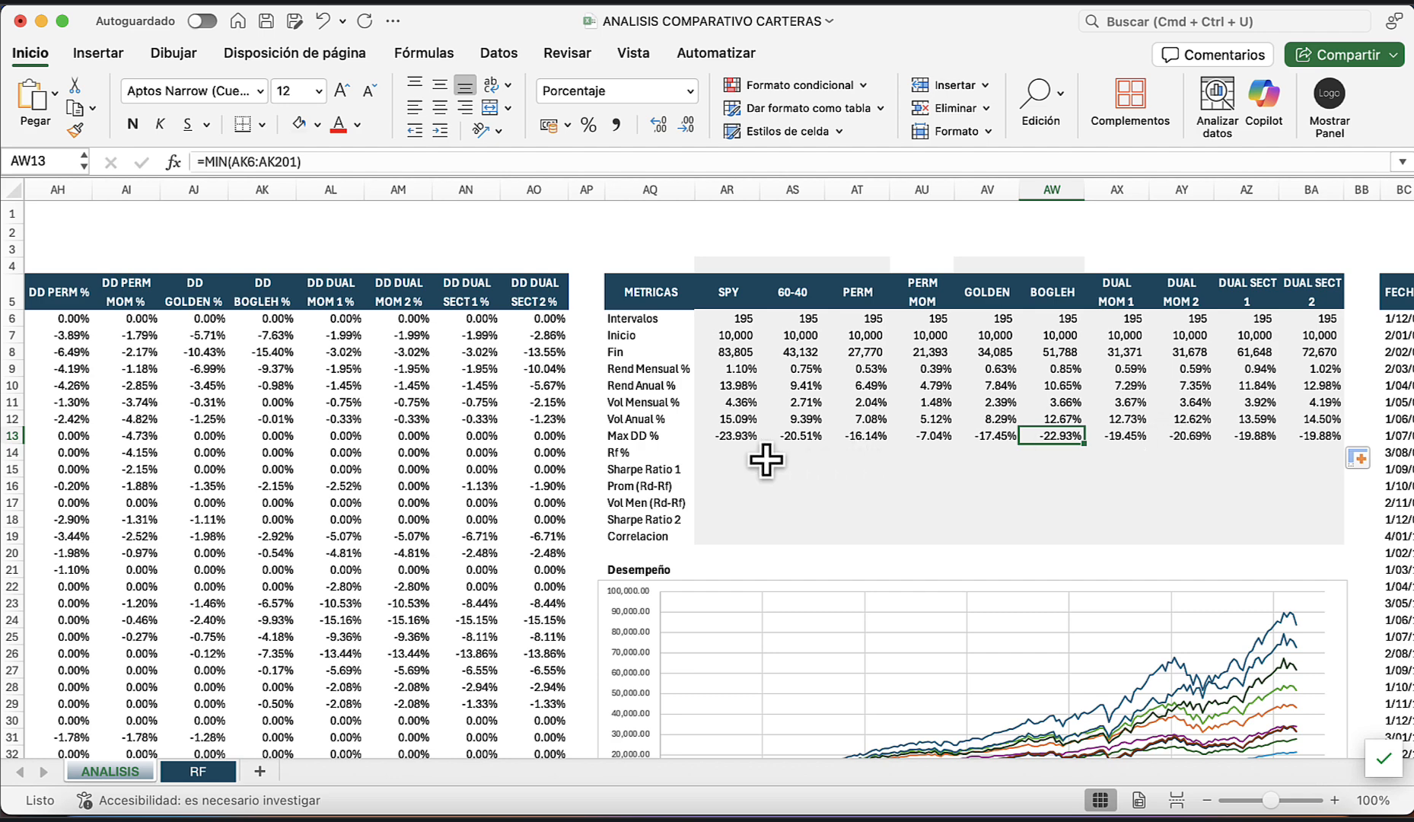
Step: Review the Rf % and Sharpe Ratio 1 labels in METRICAS and select the empty Rf % cells AR14:BA14
{"action": "scroll", "coordinate": [765, 460], "scroll_direction": "right", "scroll_amount": 5}
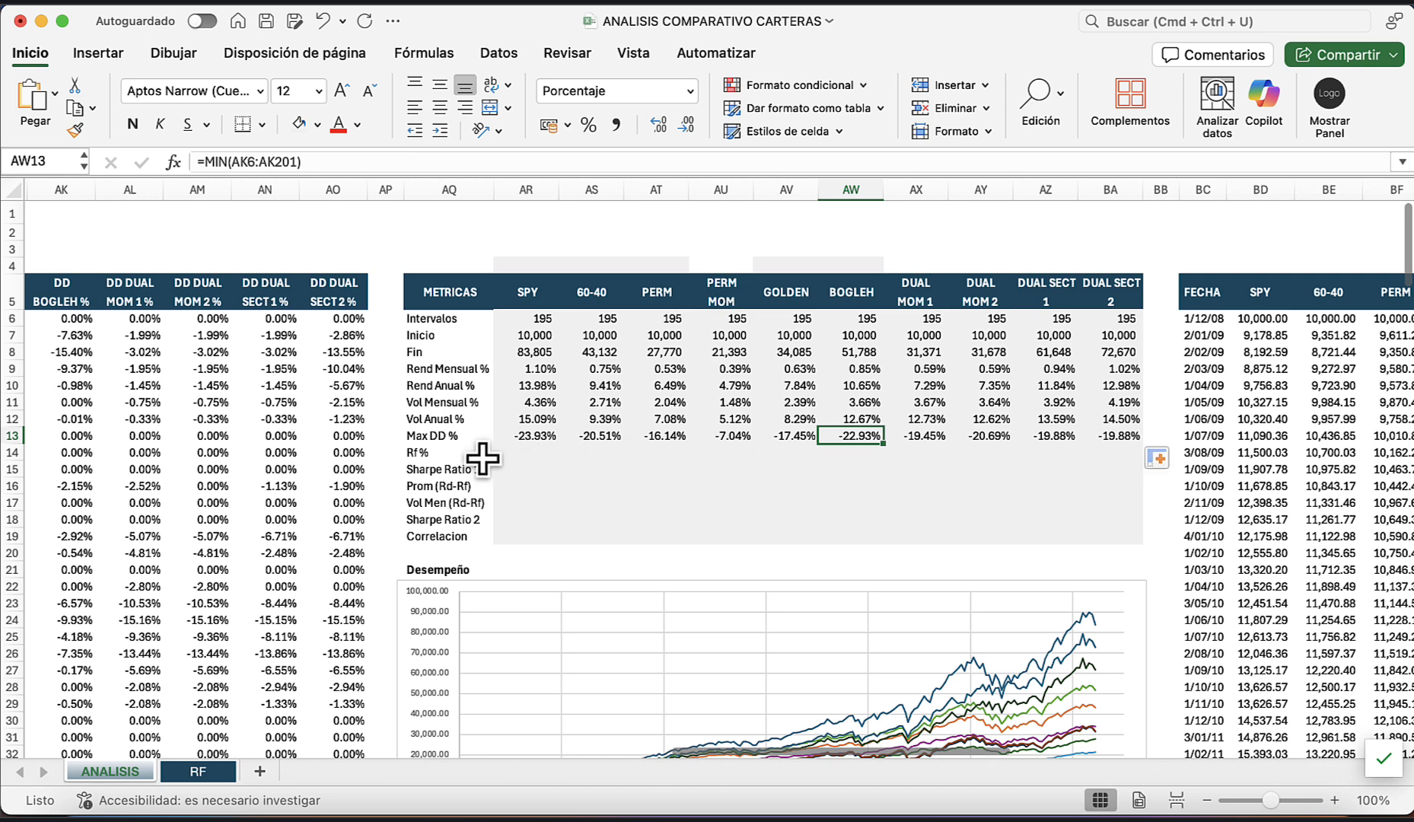
{"action": "left_click", "coordinate": [481, 456]}
{"action": "left_click", "coordinate": [483, 472]}
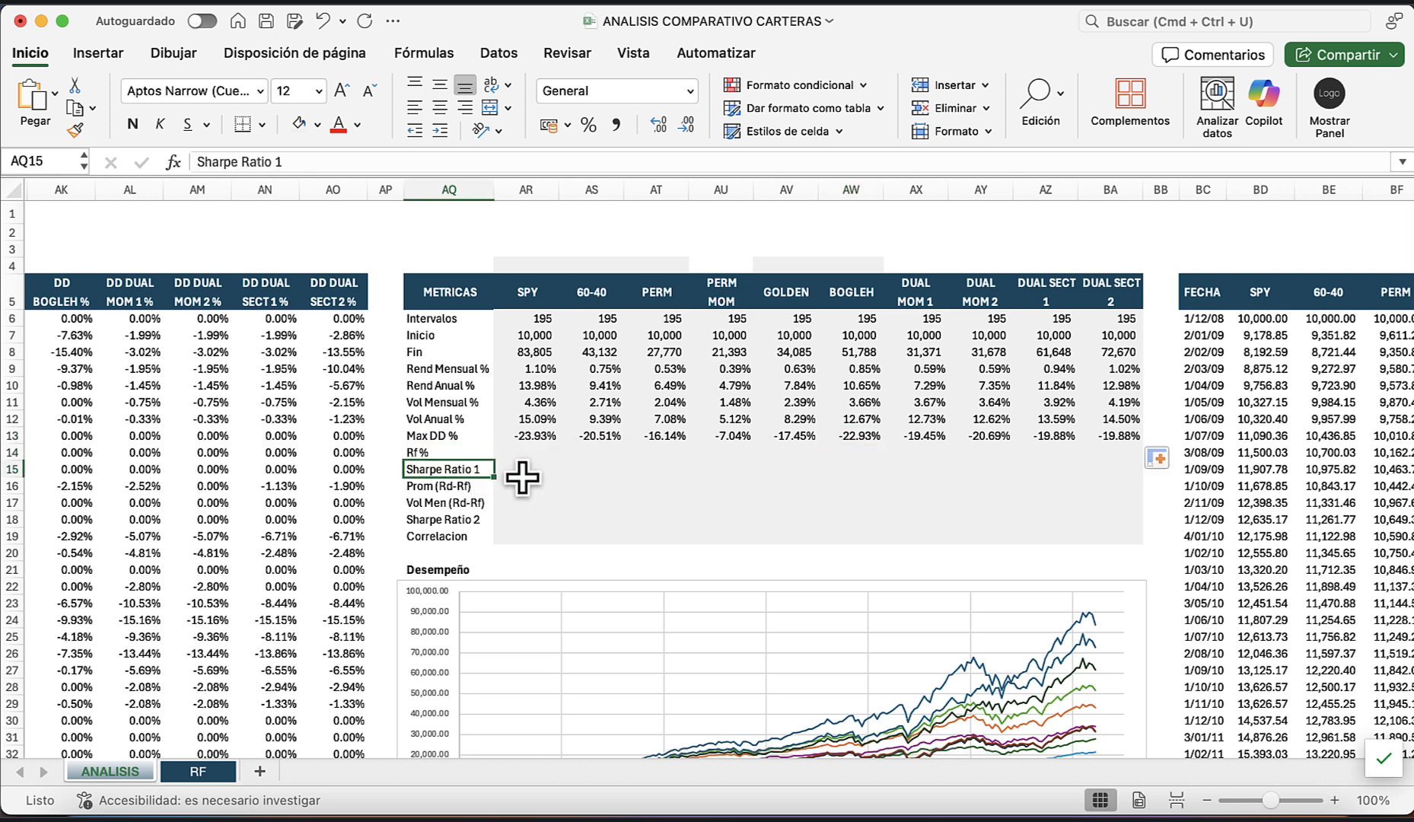
{"action": "scroll", "coordinate": [522, 478], "scroll_direction": "right", "scroll_amount": 1}
{"action": "left_click_drag", "start_coordinate": [496, 457], "coordinate": [1063, 455]}
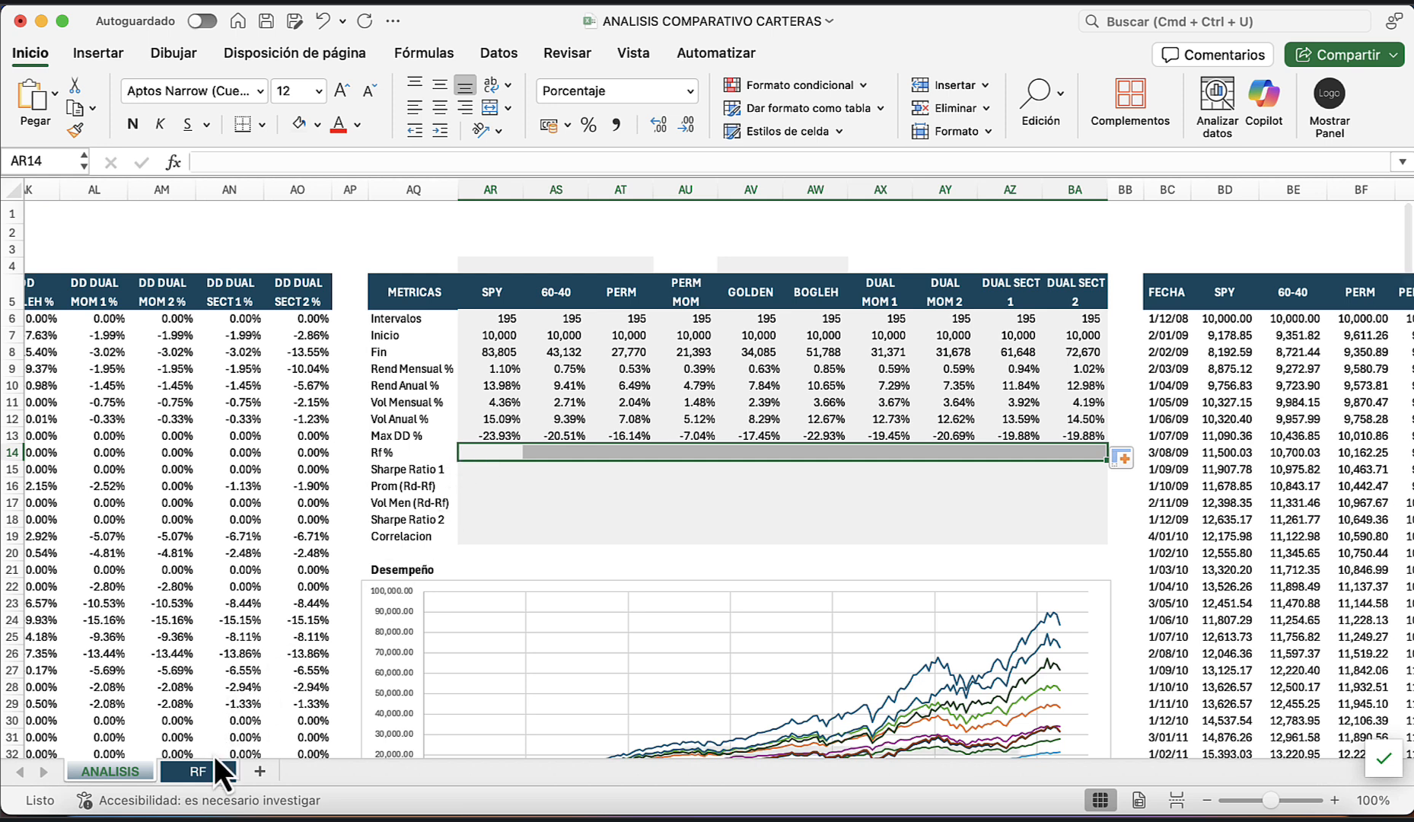
Step: Show the RF sheet, then switch to the browser's FRED page and download the TB3MS series as Excel data
{"action": "left_click", "coordinate": [200, 774]}
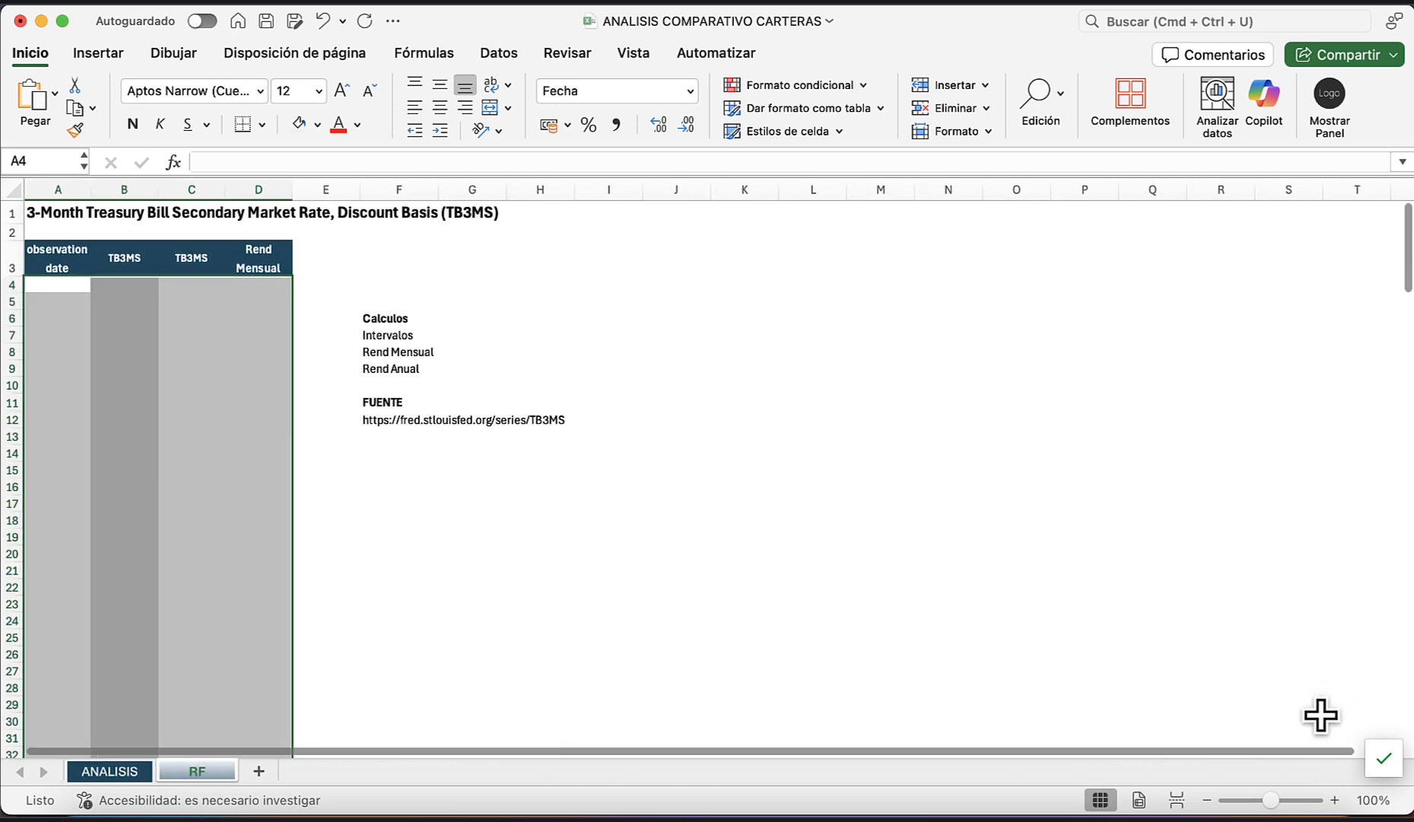
{"action": "left_click", "coordinate": [1033, 813]}
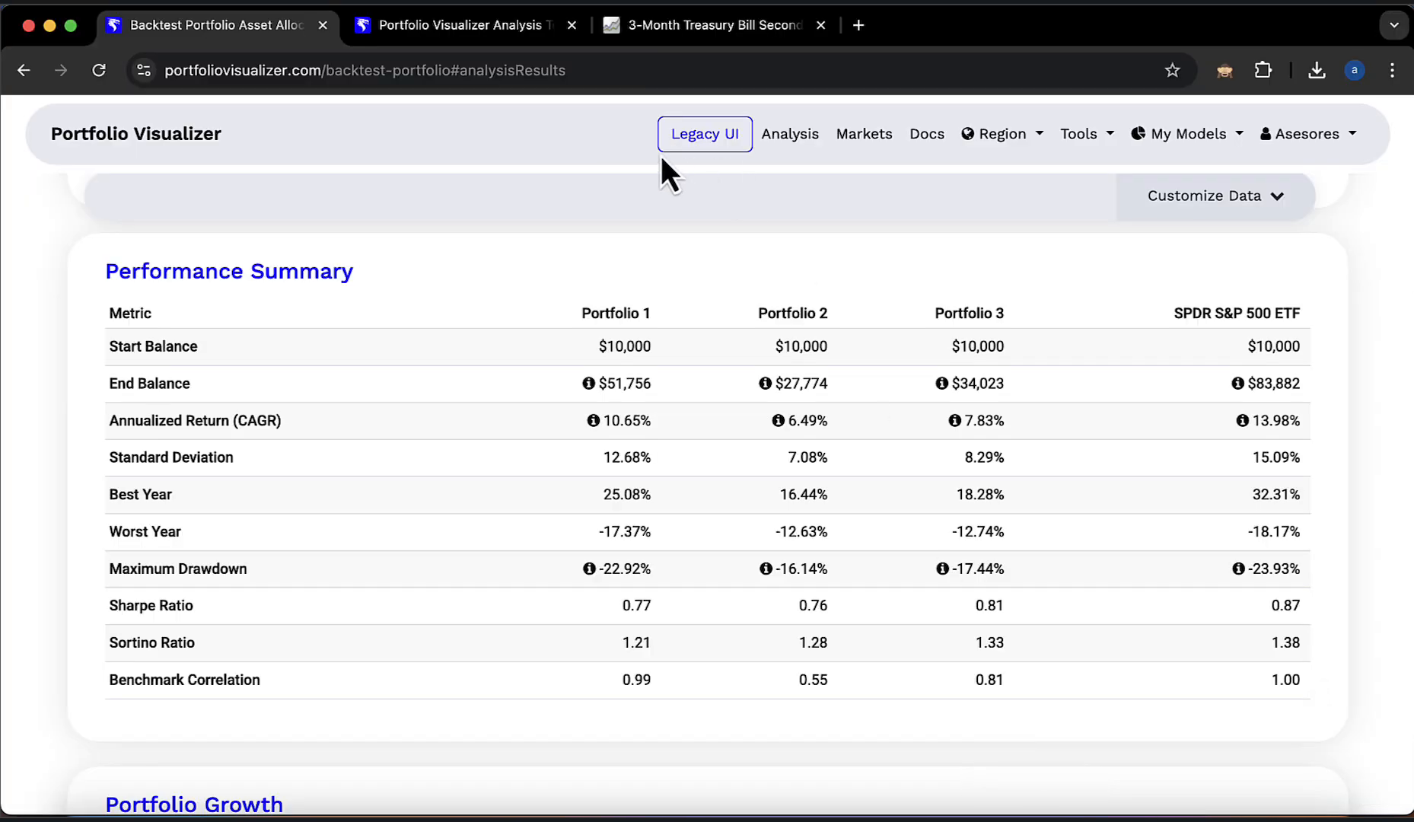
{"action": "left_click", "coordinate": [687, 30]}
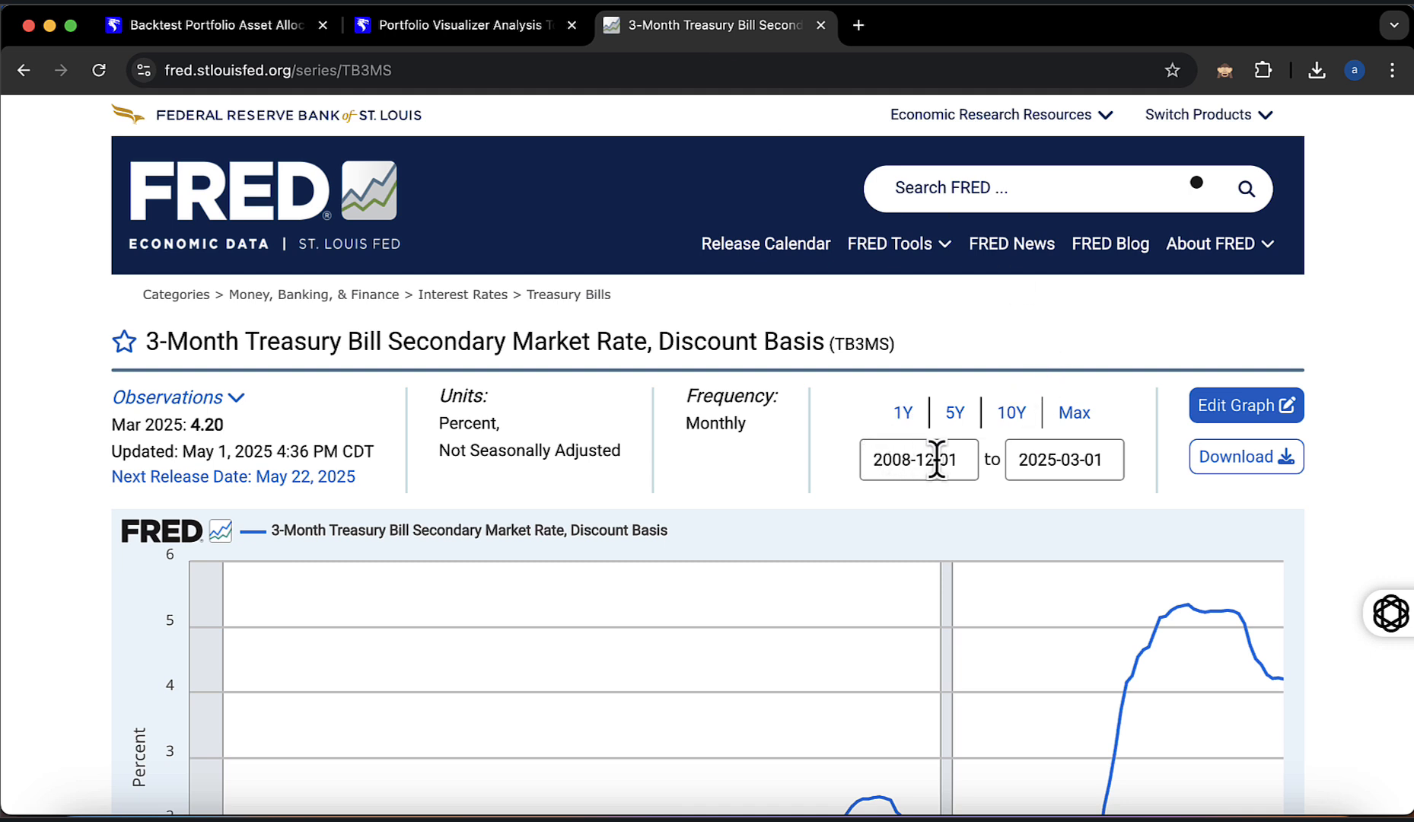
{"action": "left_click", "coordinate": [1226, 460]}
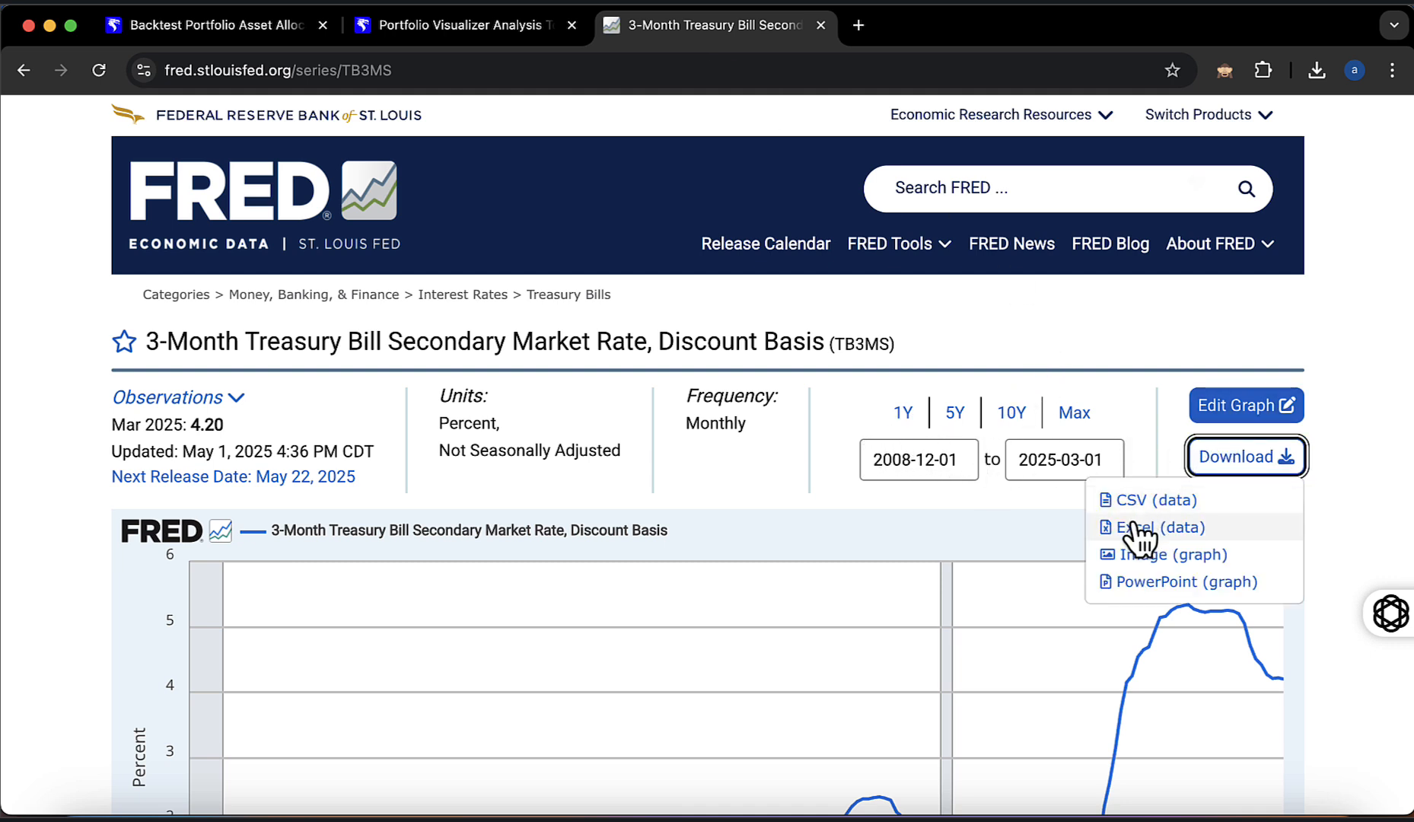
{"action": "left_click", "coordinate": [1136, 527]}
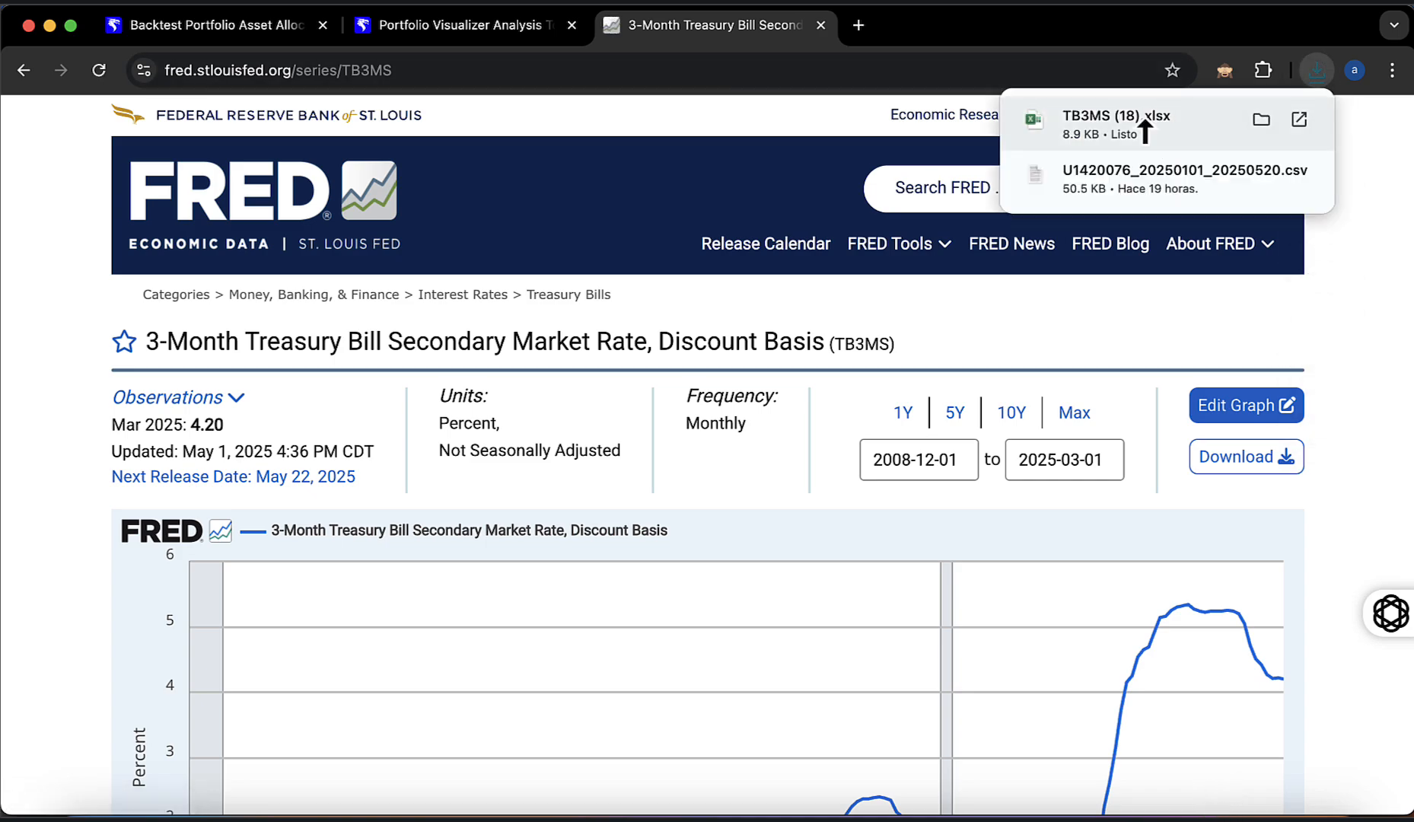
Step: Open the downloaded TB3MS workbook and copy all observation dates and TB3MS values from A2 down on the Monthly sheet
{"action": "left_click", "coordinate": [1119, 124]}
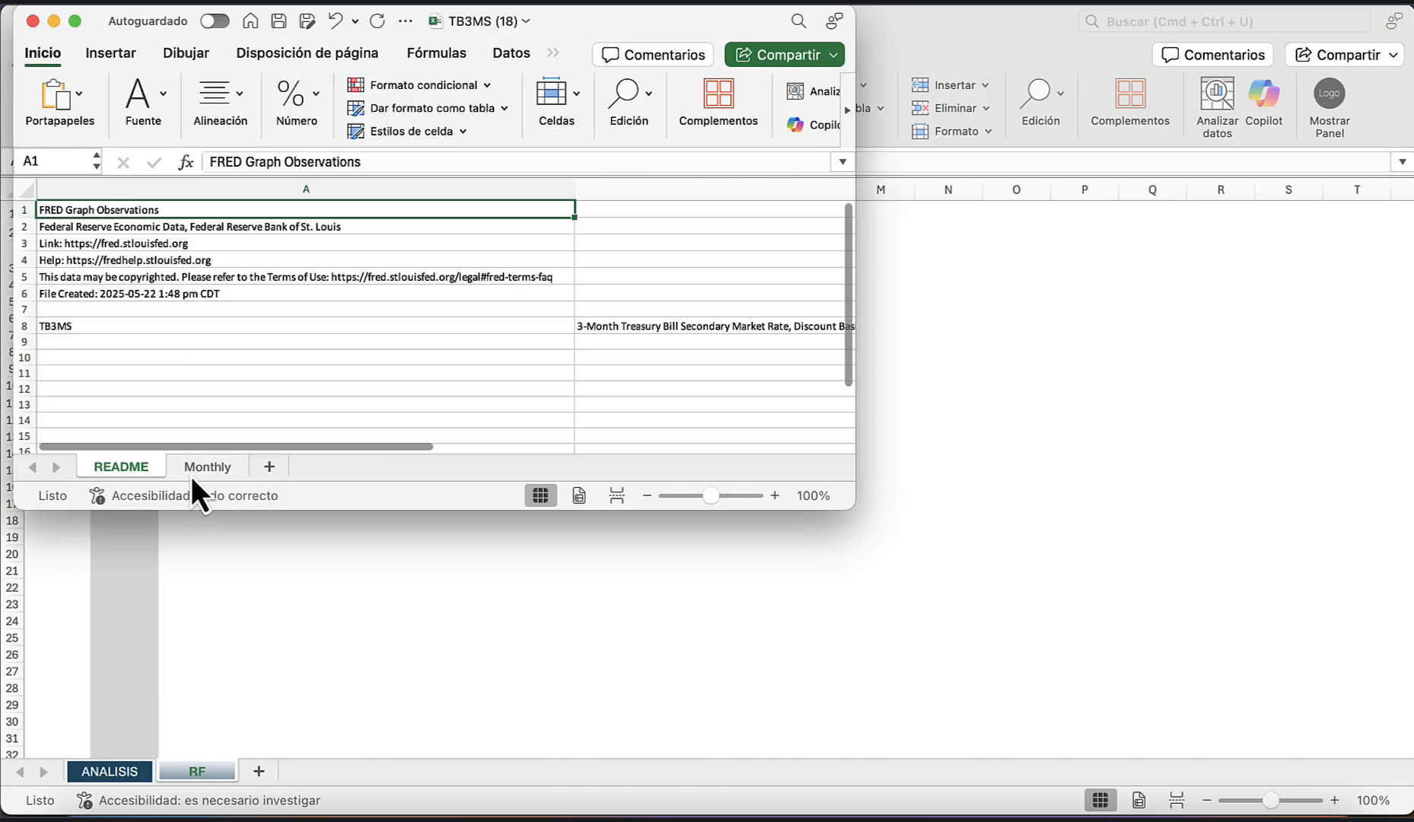
{"action": "left_click", "coordinate": [200, 468]}
{"action": "left_click", "coordinate": [91, 226]}
{"action": "key", "text": "shift+Right"}
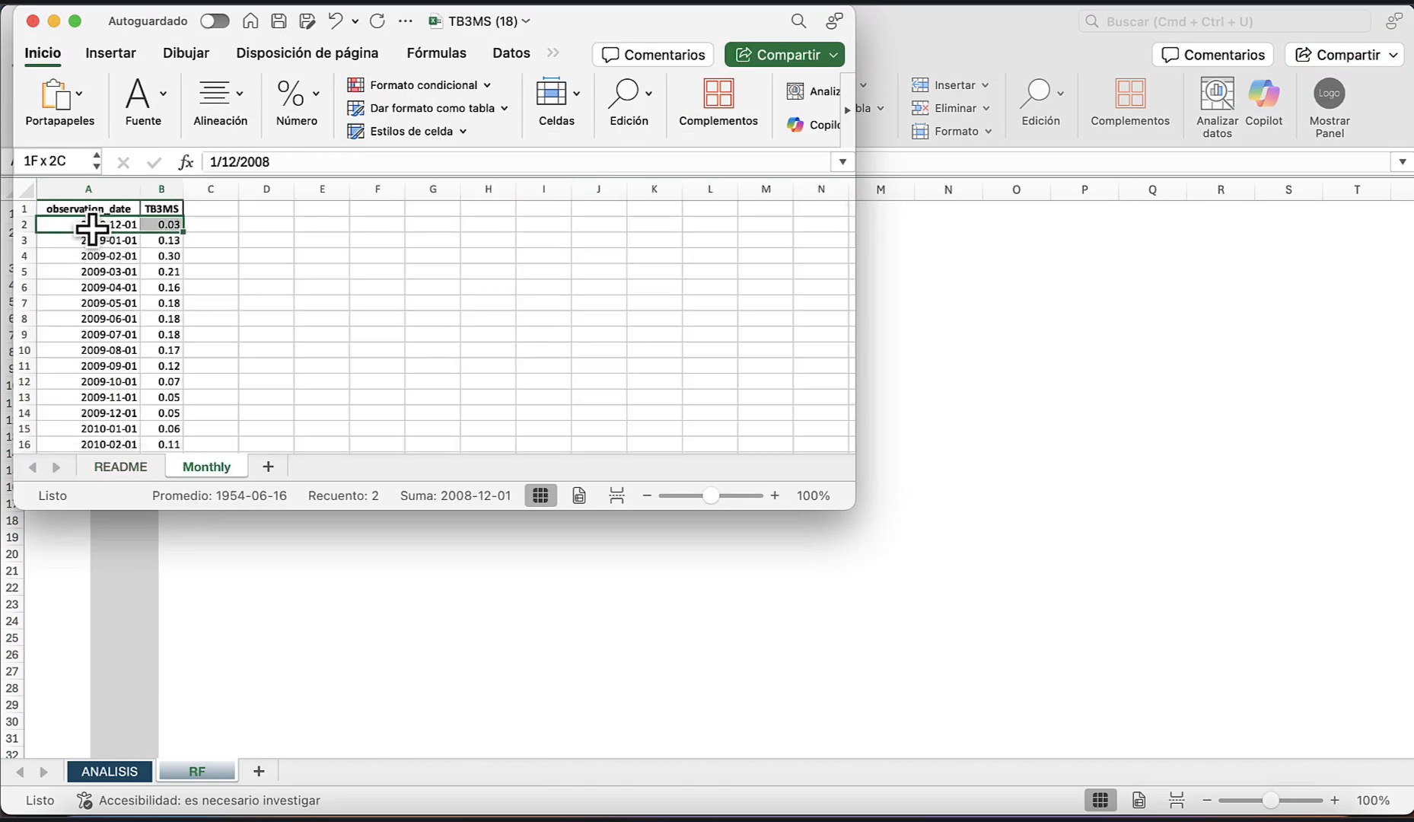
{"action": "key", "text": "super+shift+Down"}
{"action": "key", "text": "super+c"}
{"action": "scroll", "coordinate": [91, 228], "scroll_direction": "up", "scroll_amount": 15}
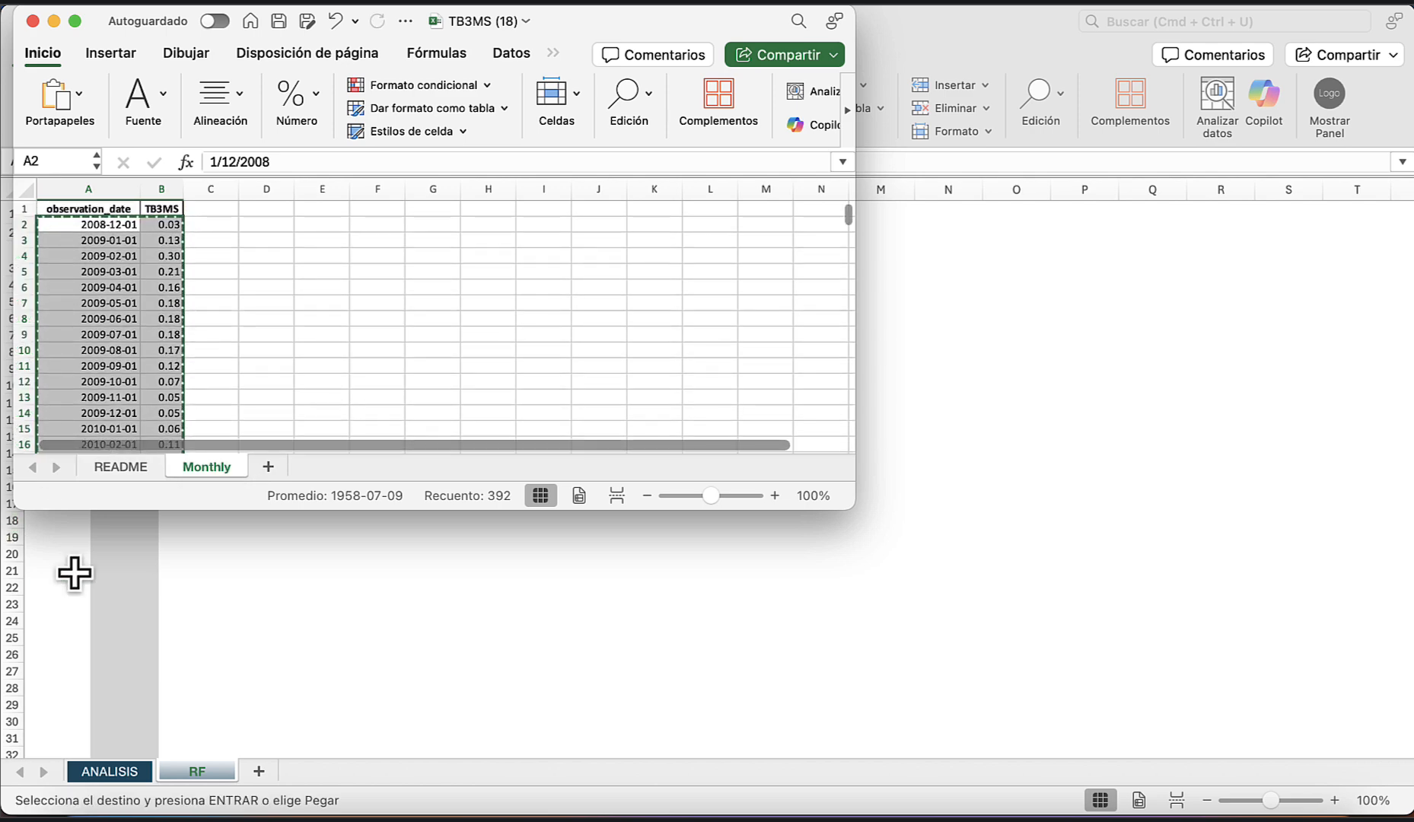
Step: Switch to ANALISIS COMPARATIVO CARTERAS and paste the copied dates and TB3MS rates as values only from A4 of the RF sheet
{"action": "left_click", "coordinate": [142, 584]}
{"action": "left_click", "coordinate": [65, 284]}
{"action": "right_click", "coordinate": [61, 283]}
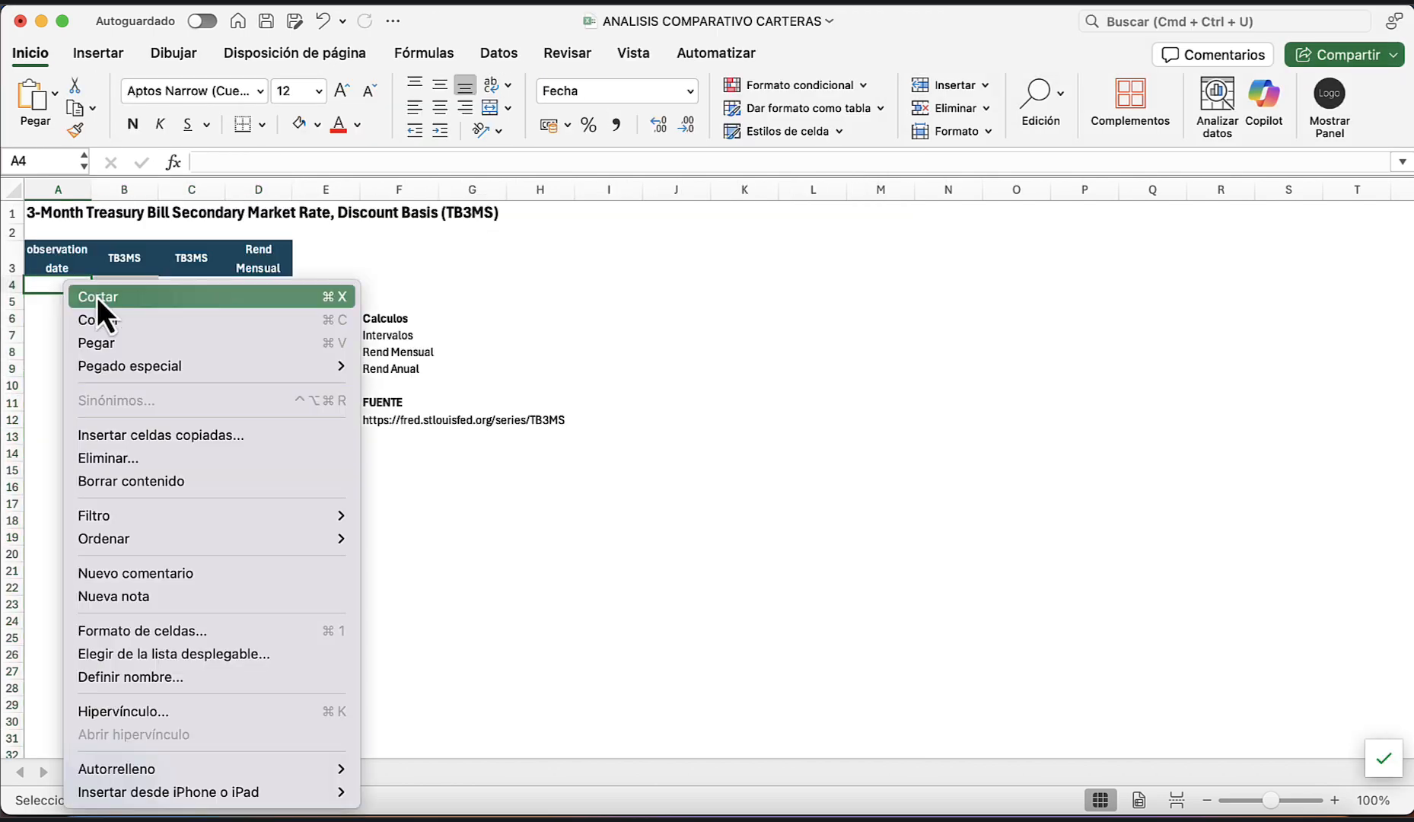
{"action": "mouse_move", "coordinate": [137, 366]}
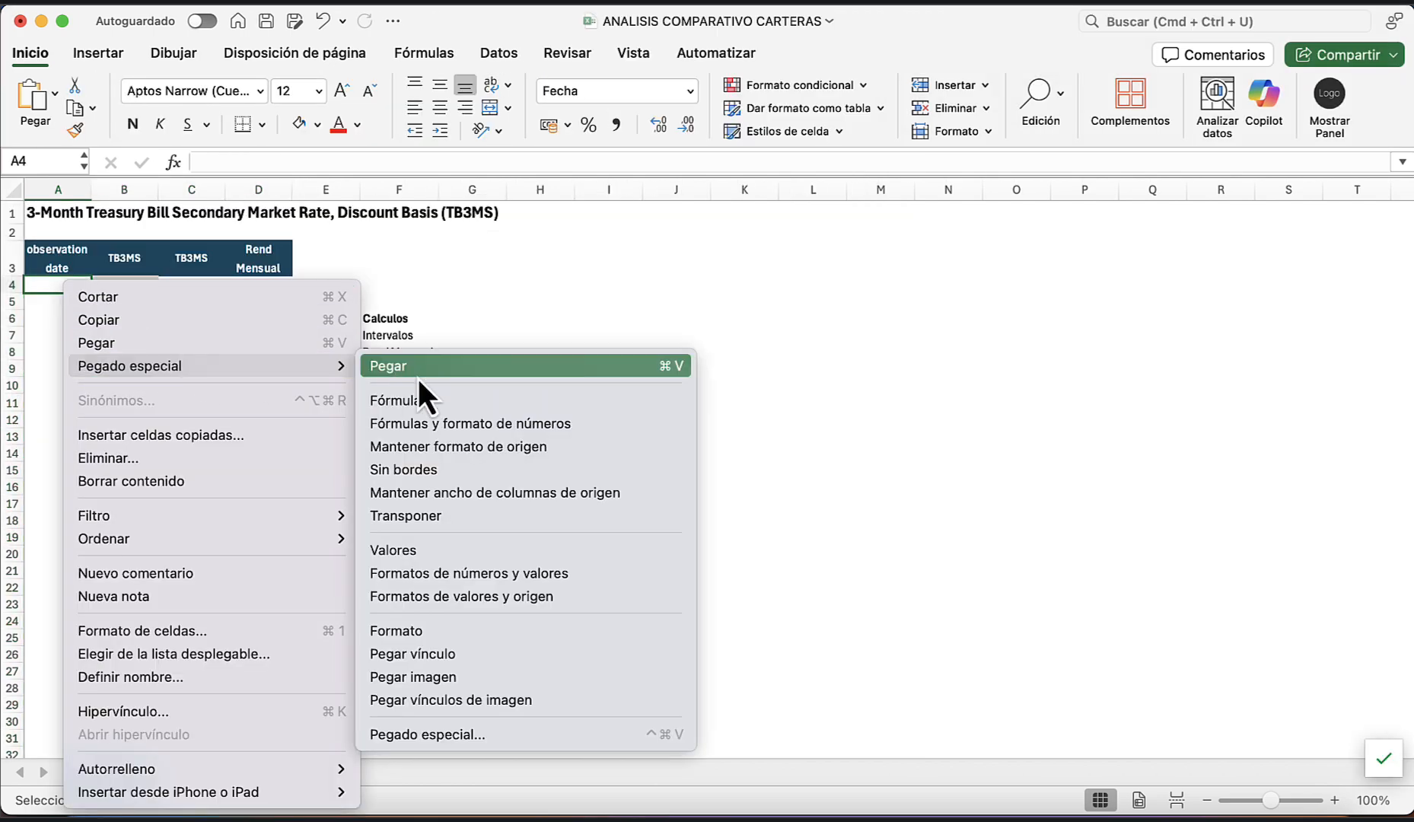
{"action": "left_click", "coordinate": [400, 546]}
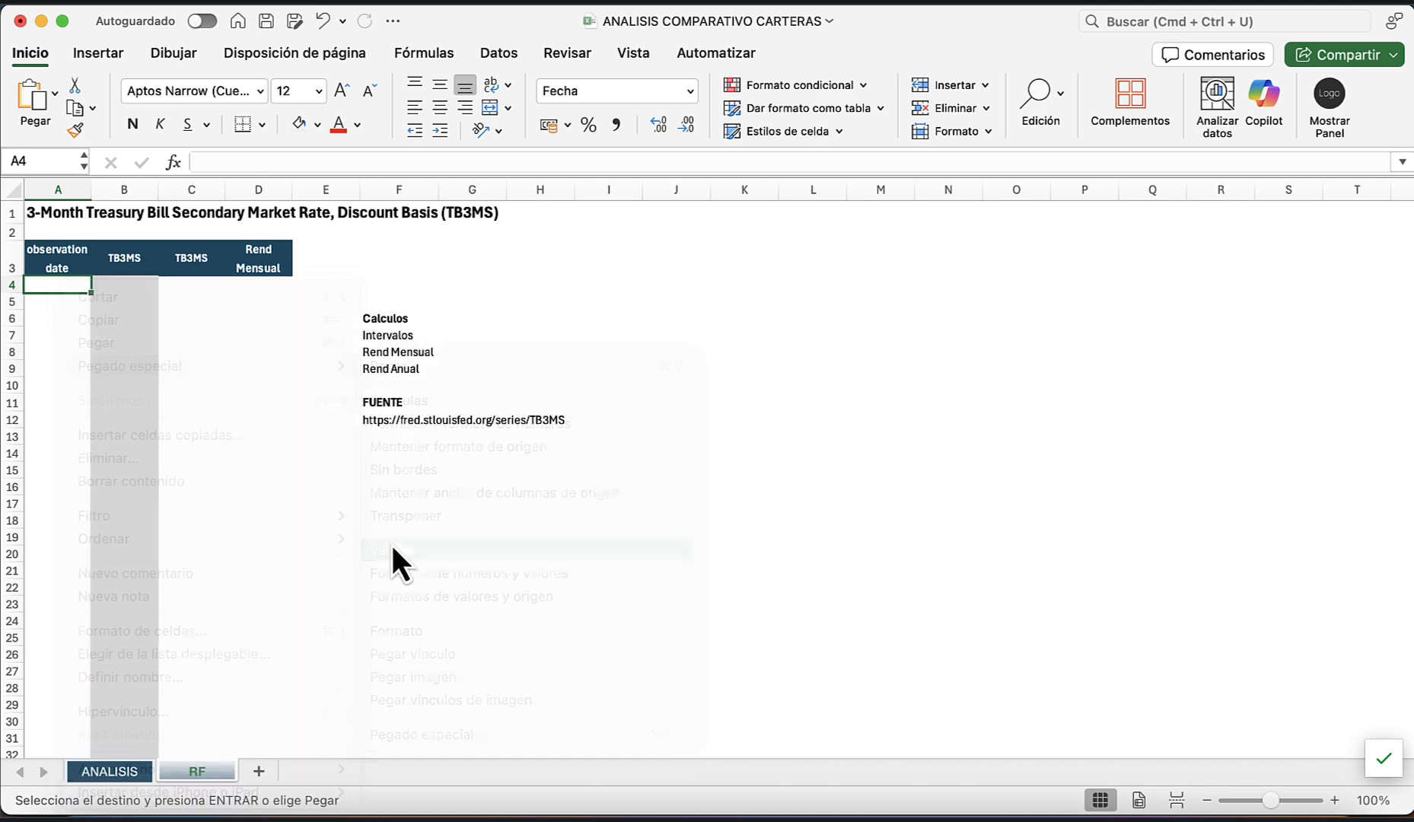
Step: Review the first pasted TB3MS rates in column B of the RF sheet
{"action": "left_click", "coordinate": [189, 299]}
{"action": "key", "text": "Up"}
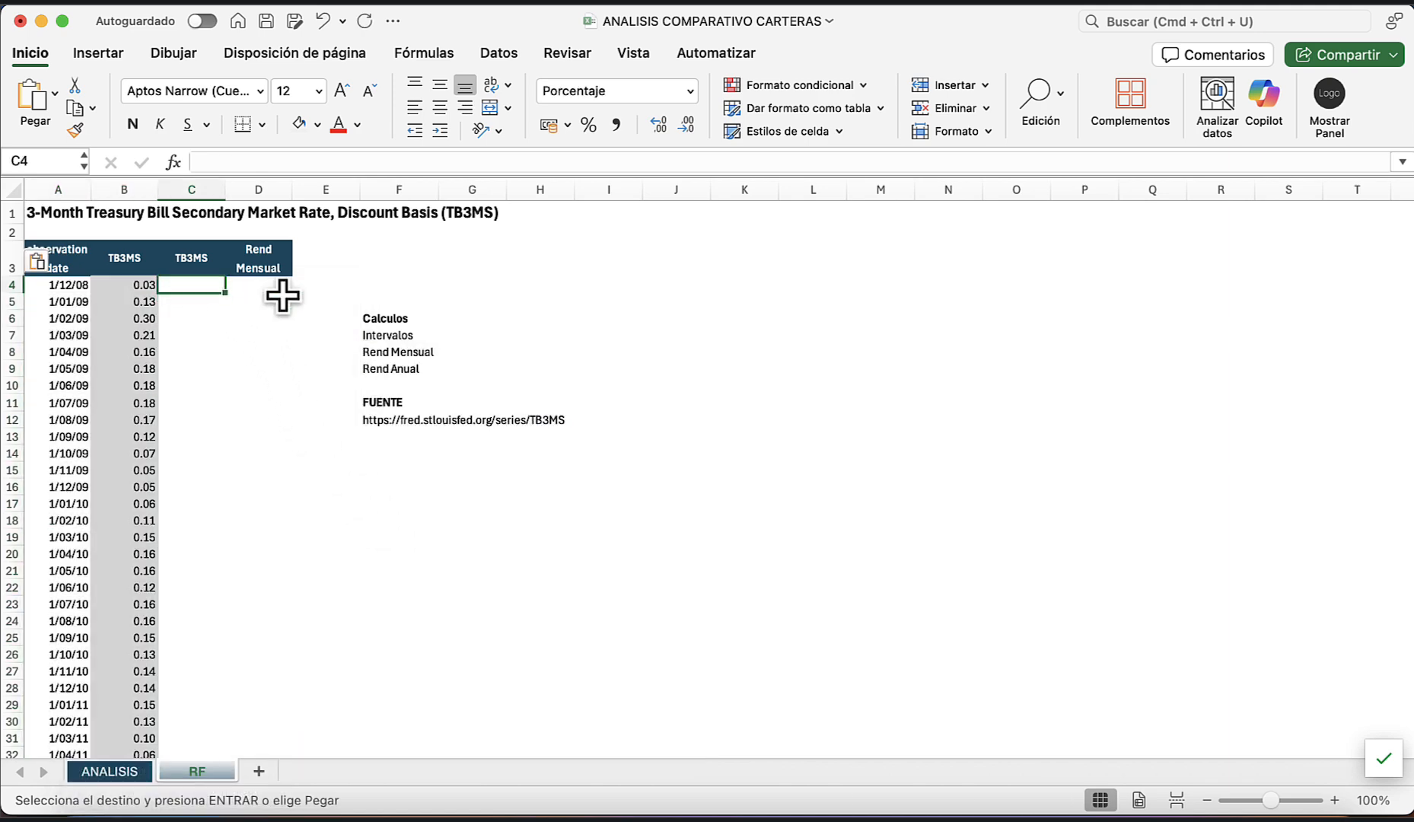
{"action": "key", "text": "Left"}
{"action": "key", "text": "Down"}
{"action": "key", "text": "Down"}
{"action": "key", "text": "Down"}
{"action": "key", "text": "Down"}
{"action": "key", "text": "Down"}
{"action": "key", "text": "Down"}
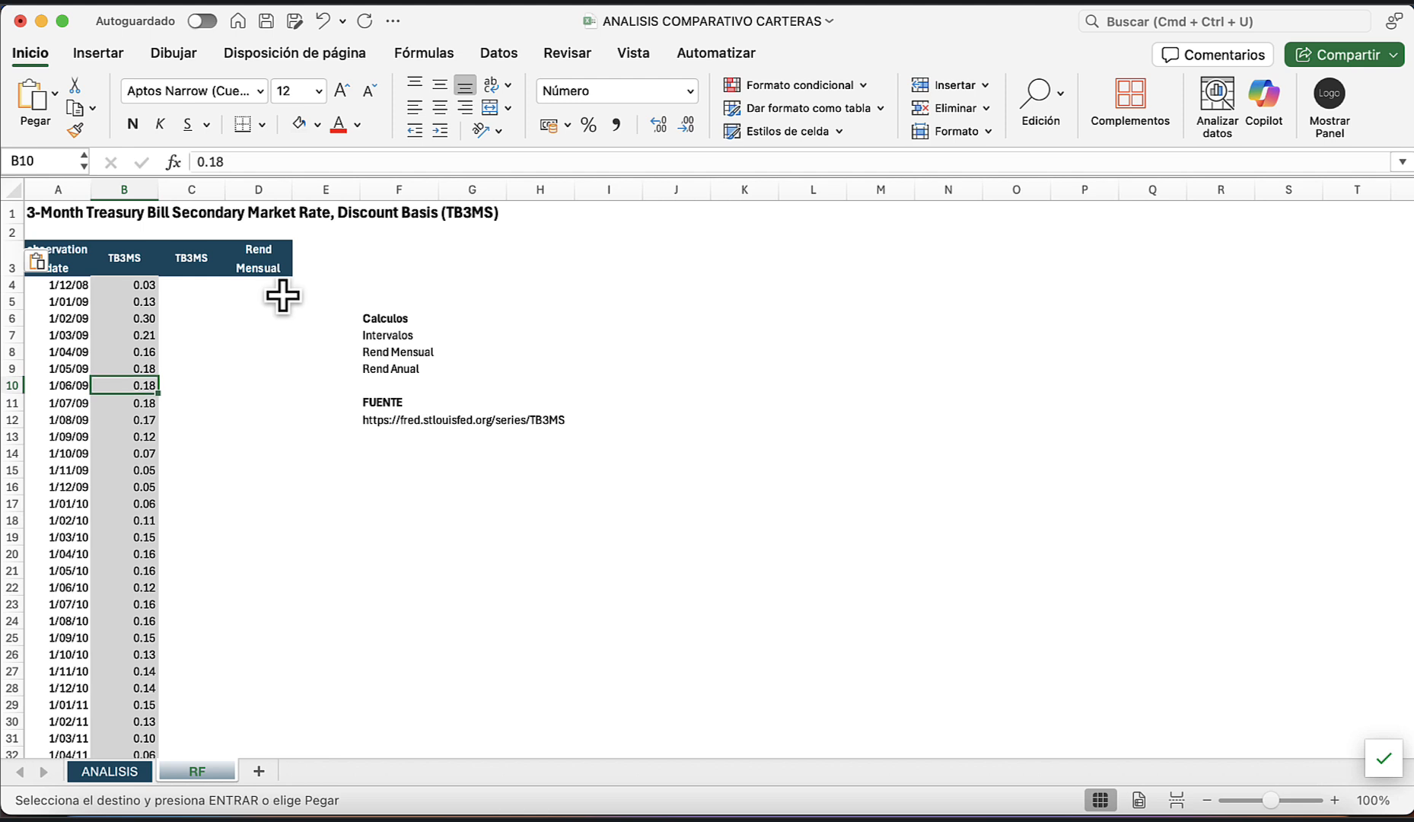
{"action": "key", "text": "Up"}
{"action": "key", "text": "Up"}
{"action": "key", "text": "Up"}
{"action": "key", "text": "Up"}
{"action": "key", "text": "Up"}
{"action": "key", "text": "Up"}
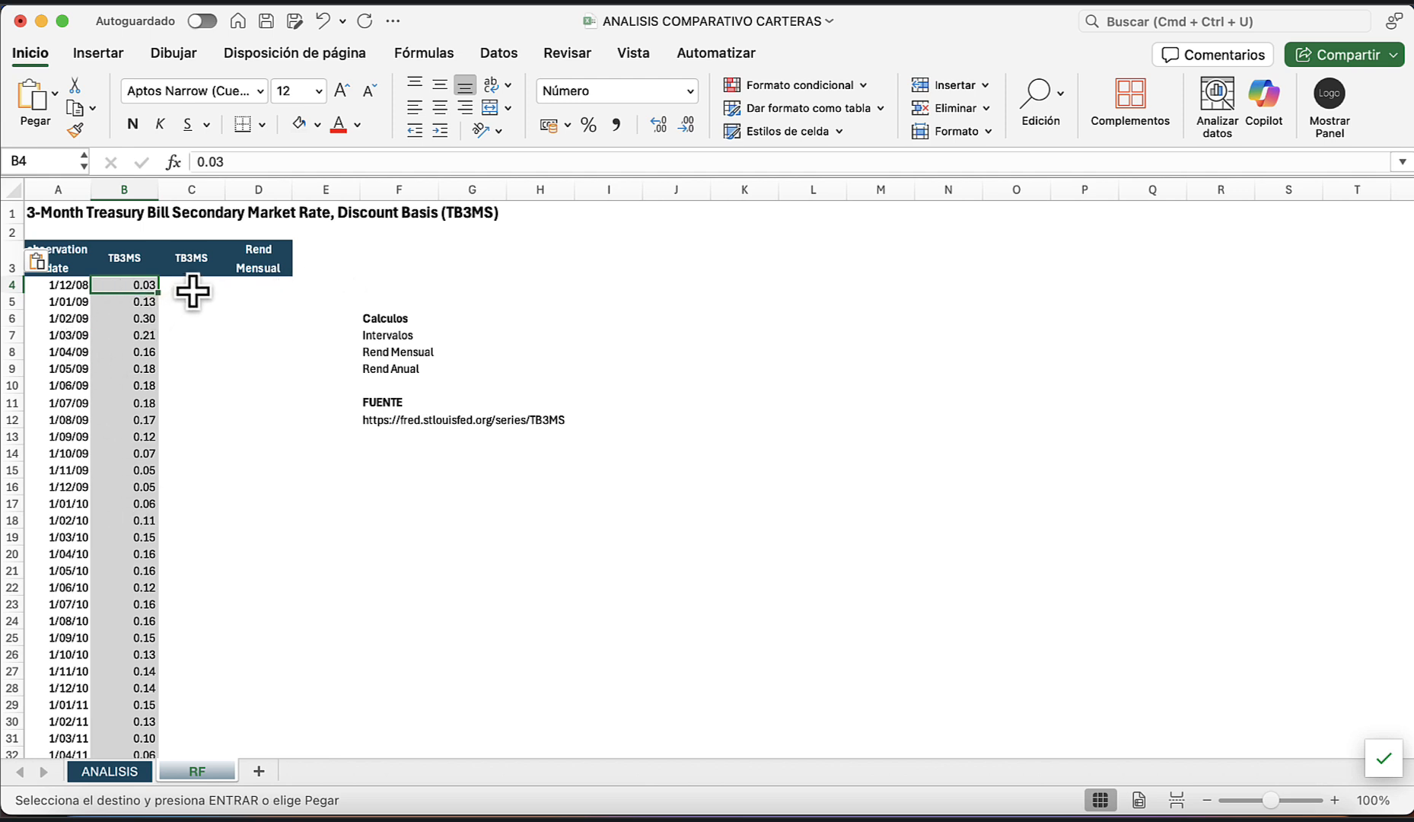
{"action": "left_click_drag", "start_coordinate": [145, 289], "coordinate": [139, 352]}
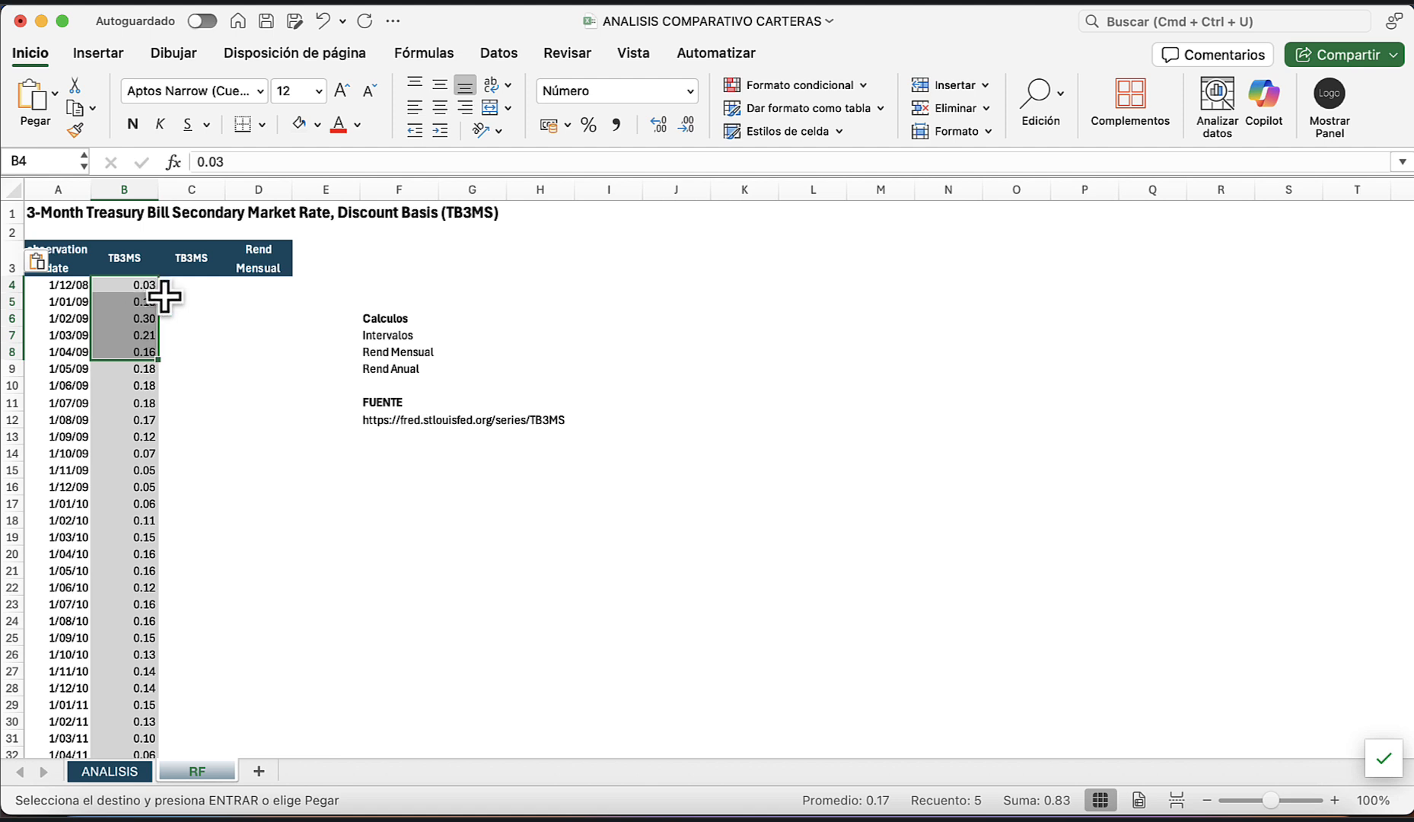
Step: Convert the TB3MS rates to percentages by entering =B4/100 in C4 and filling it down the whole column
{"action": "left_click", "coordinate": [190, 286]}
{"action": "type", "text": "="}
{"action": "key", "text": "Left"}
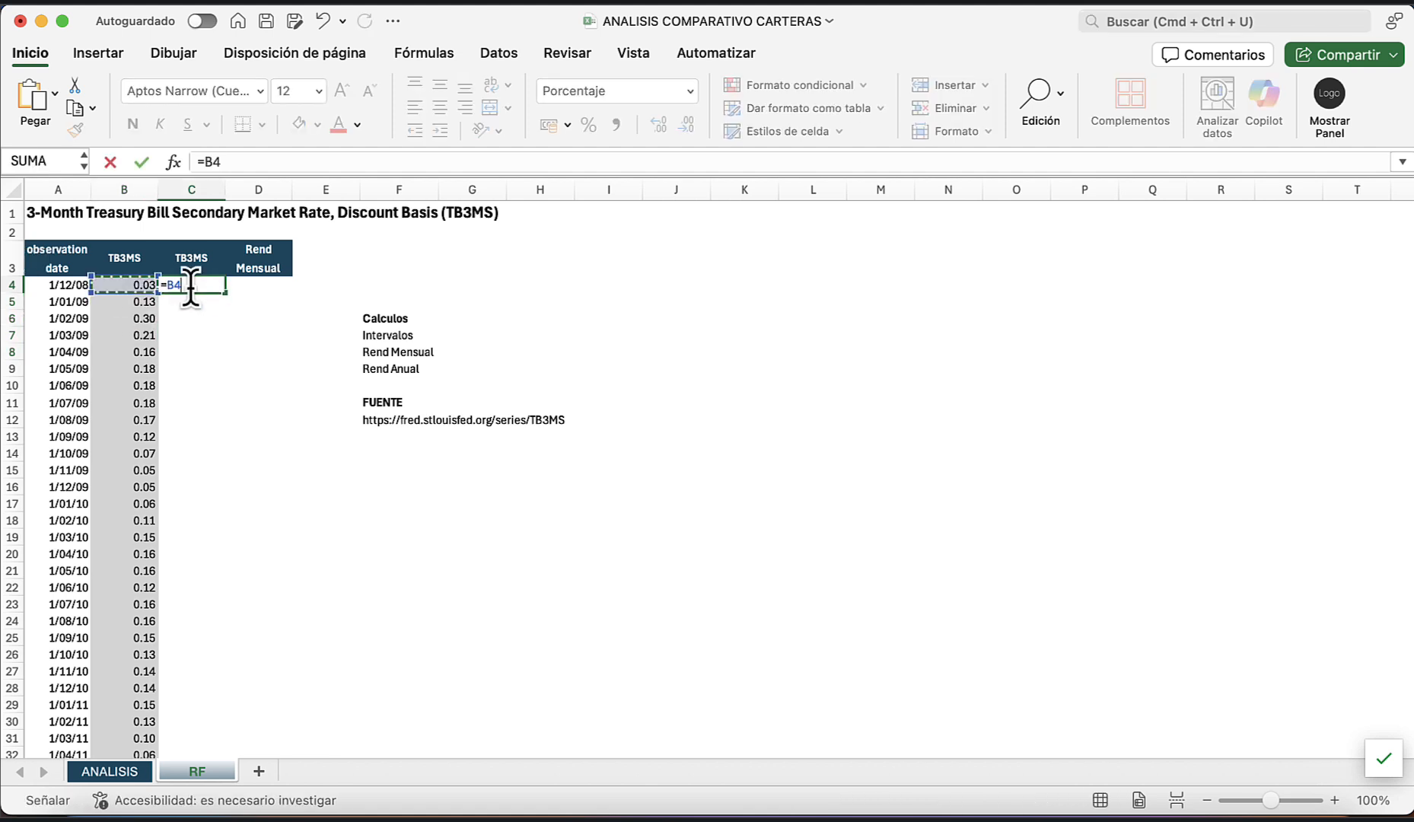
{"action": "type", "text": "/100"}
{"action": "key", "text": "Return"}
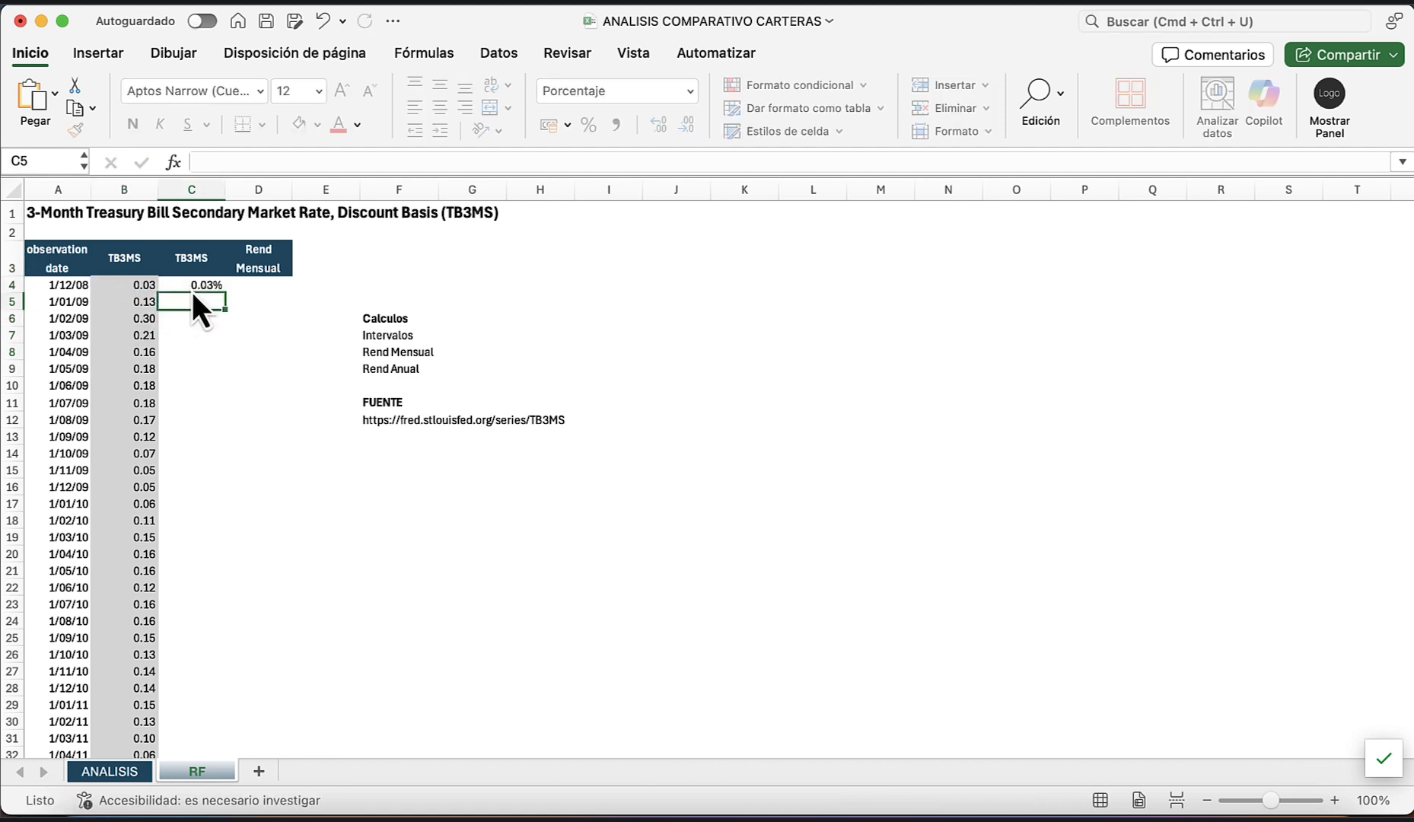
{"action": "left_click", "coordinate": [191, 288]}
{"action": "double_click", "coordinate": [225, 293]}
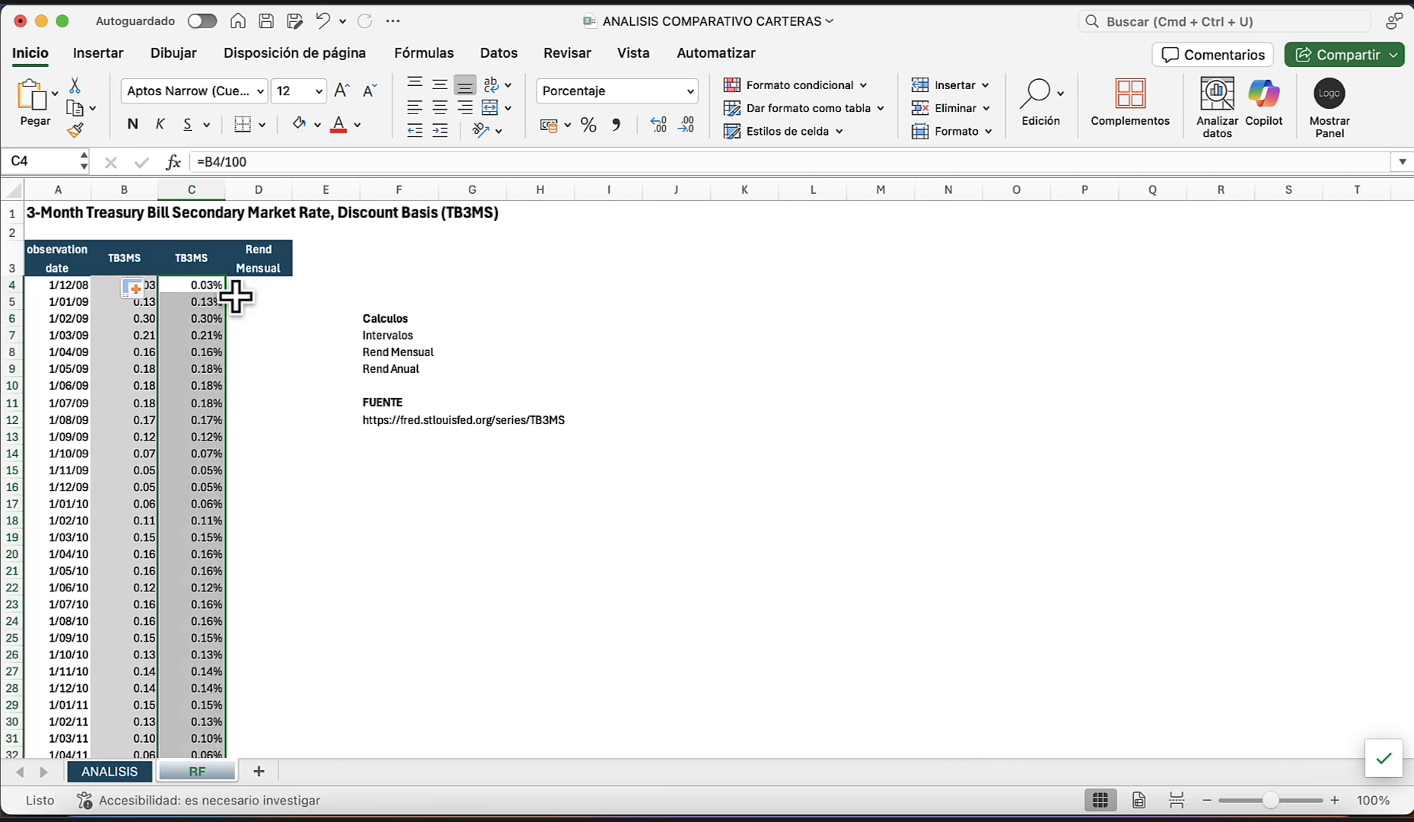
Step: Calculate Rend Mensual by entering =(1+C4)^(1/12)-1 in D4 and filling it down to the last date
{"action": "left_click", "coordinate": [268, 302]}
{"action": "key", "text": "Up"}
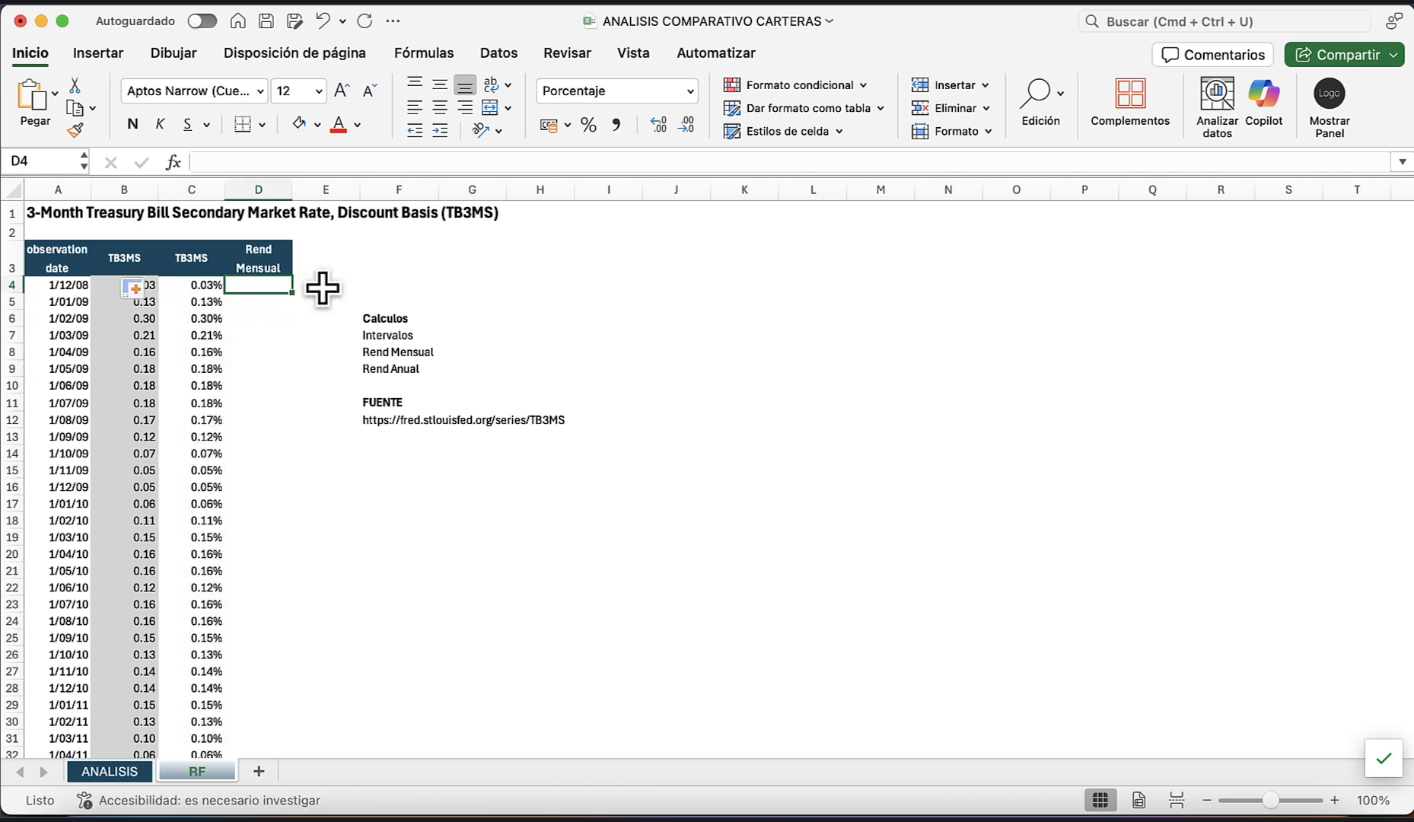
{"action": "type", "text": "=(1+"}
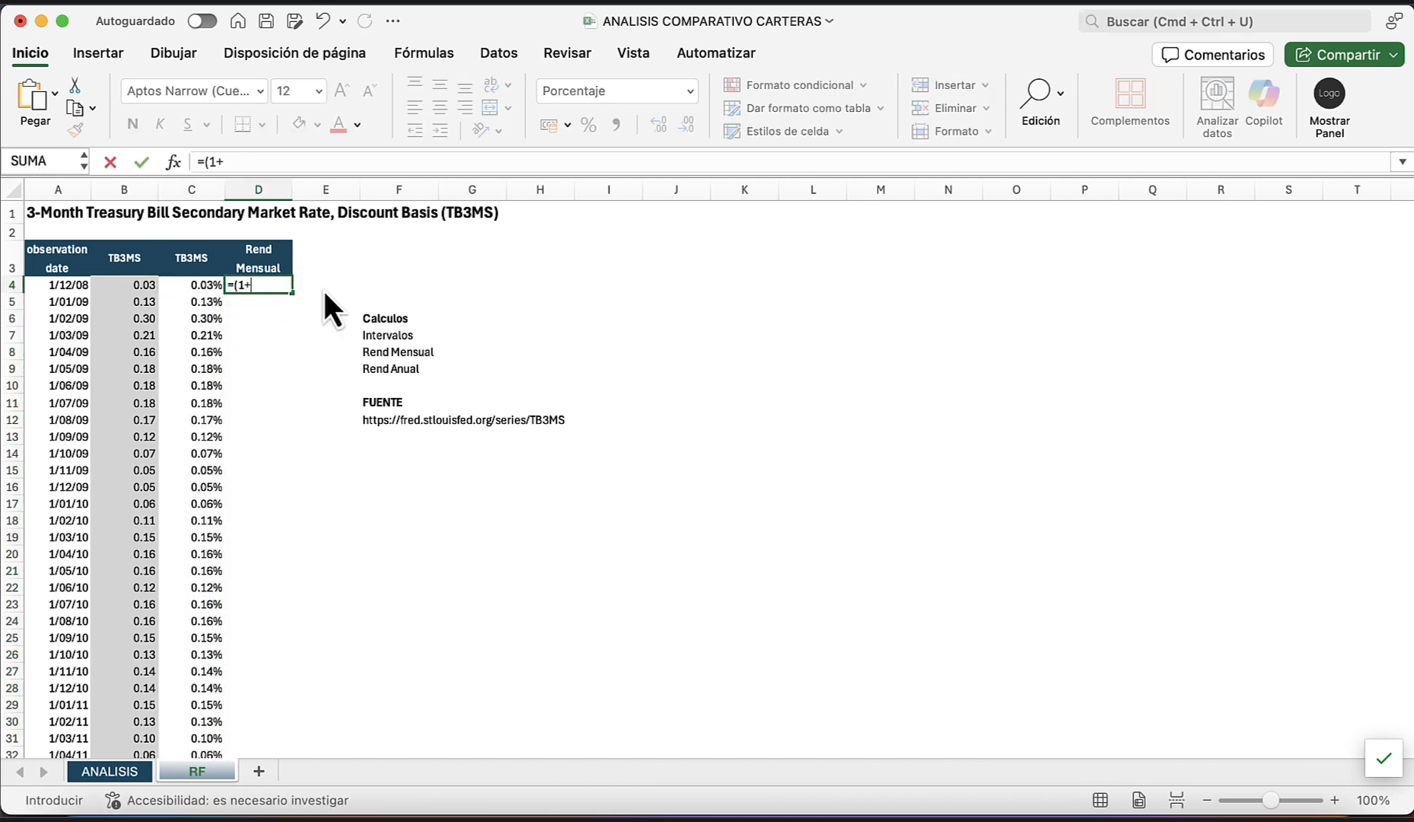
{"action": "key", "text": "Left"}
{"action": "type", "text": ")^(1/!2"}
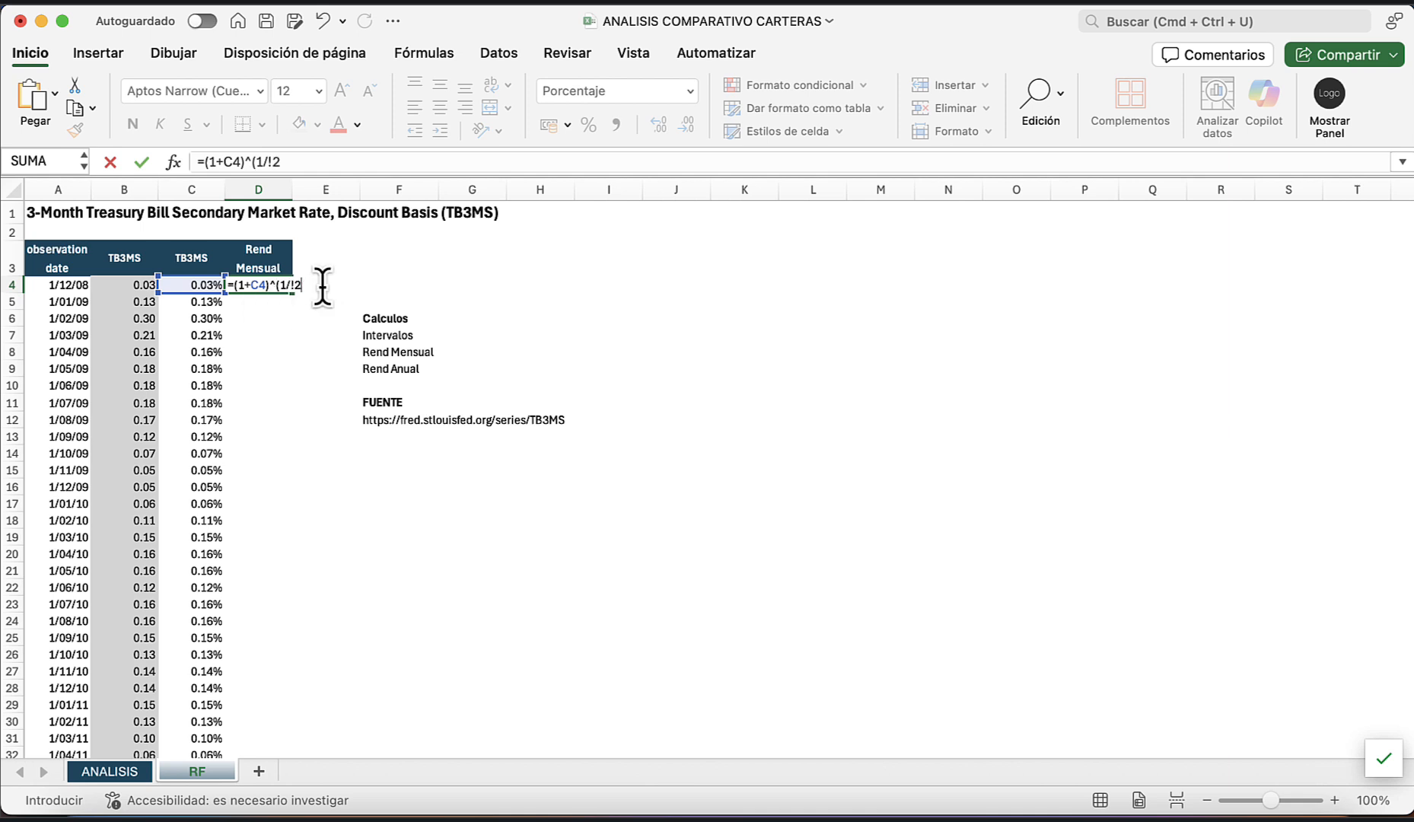
{"action": "key", "text": "Caps_Lock"}
{"action": "key", "text": "BackSpace"}
{"action": "type", "text": ")-1"}
{"action": "key", "text": "Return"}
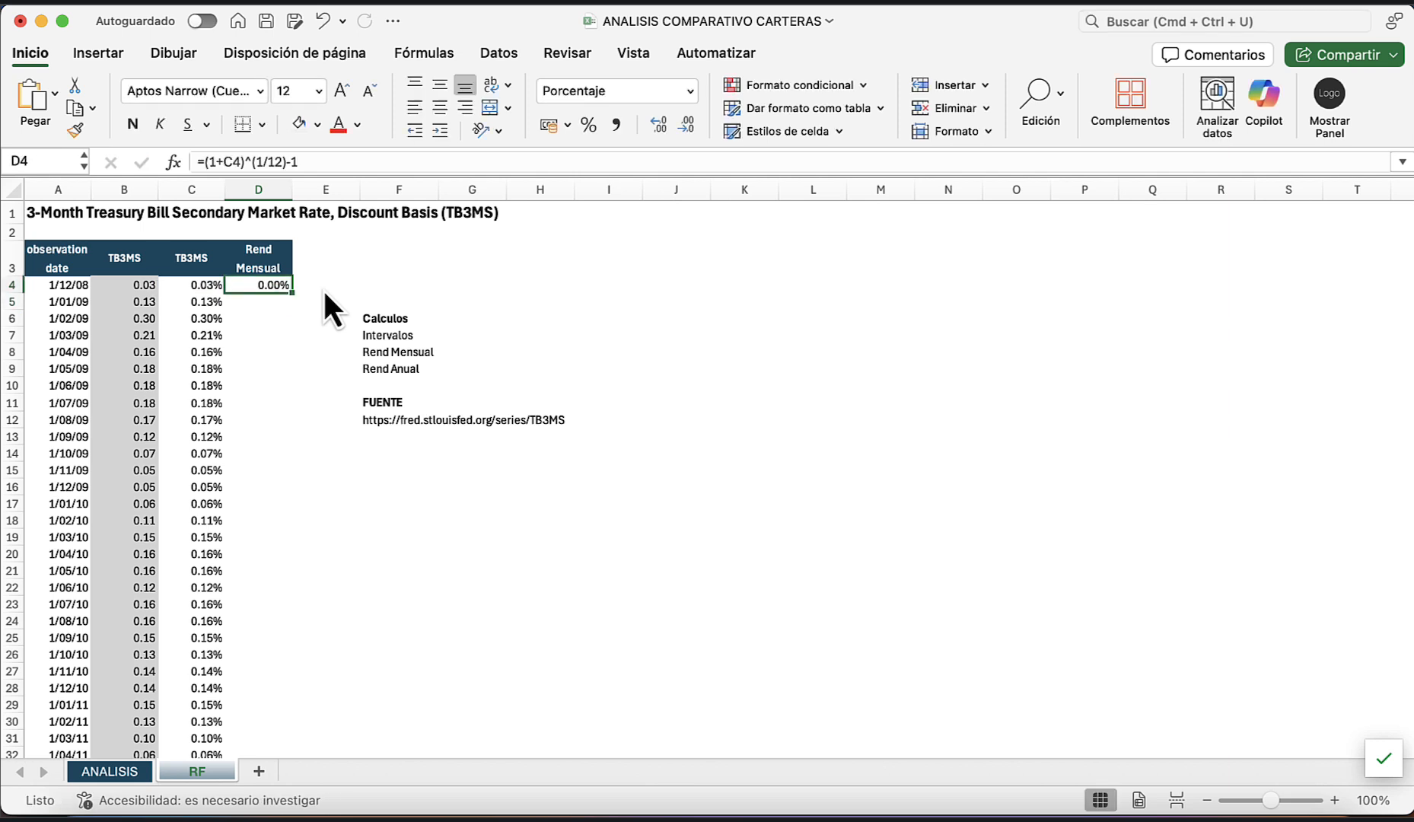
{"action": "double_click", "coordinate": [291, 293]}
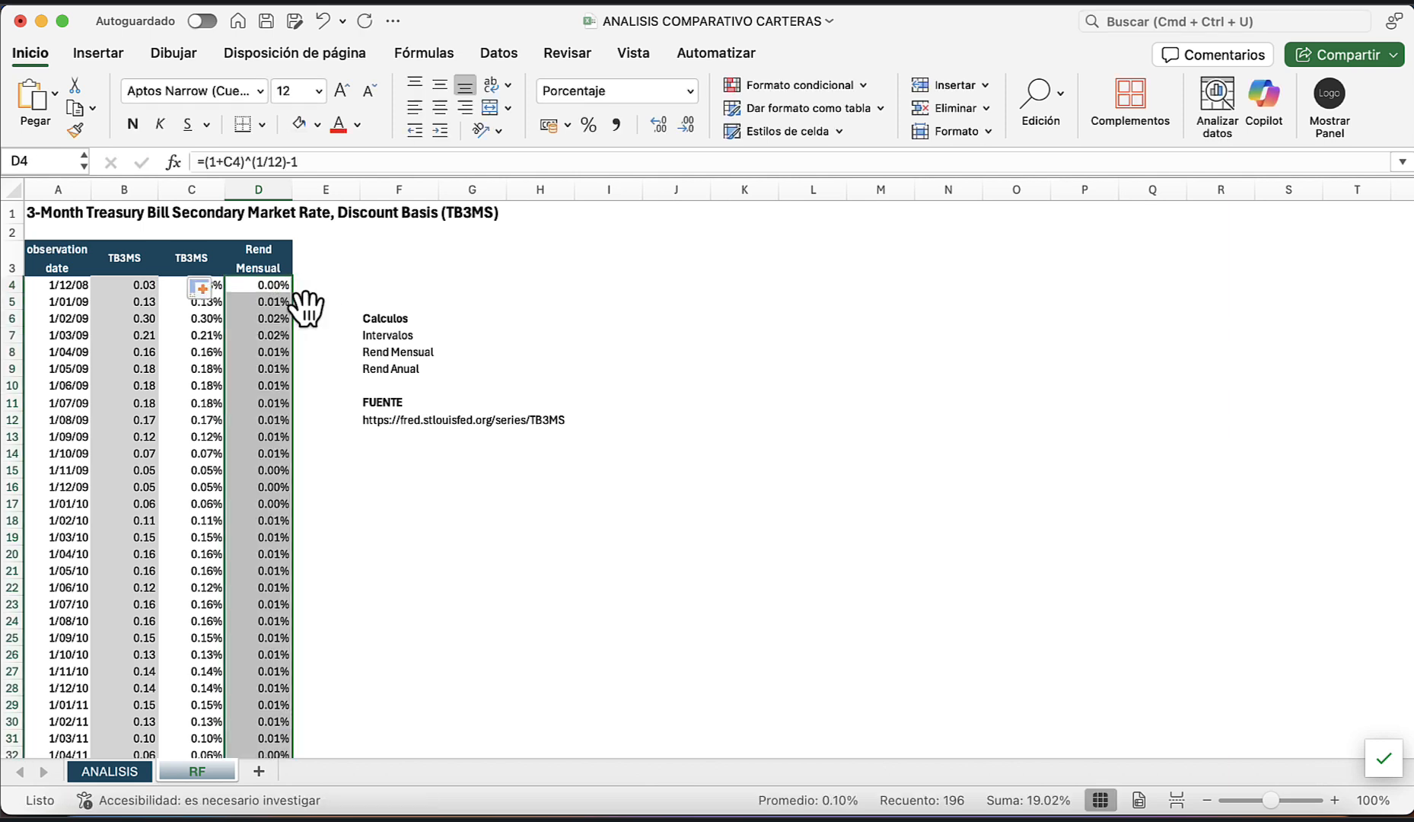
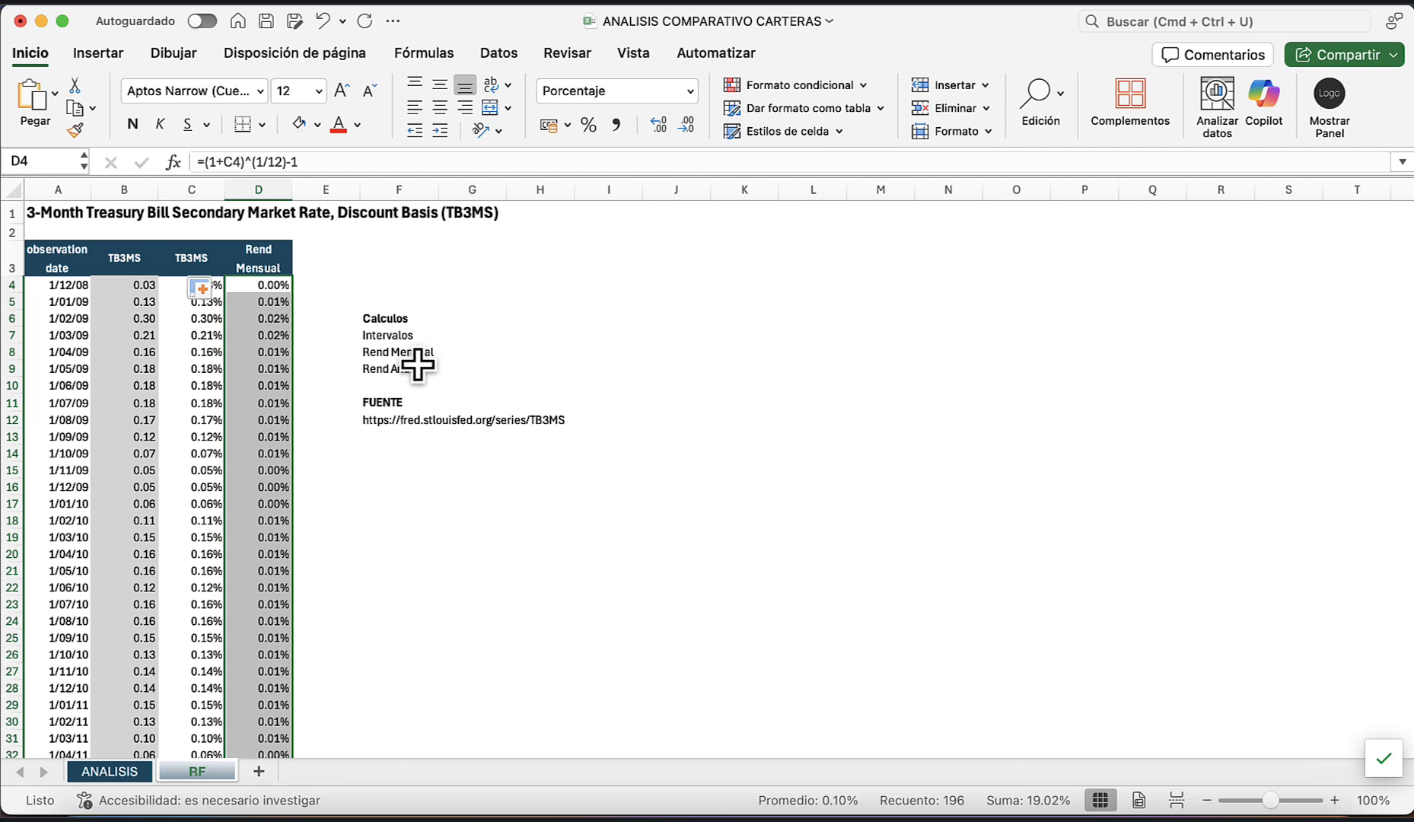
Step: Calculate Intervalos in G7 with =CONTAR(D4:D199)-1
{"action": "left_click", "coordinate": [470, 337]}
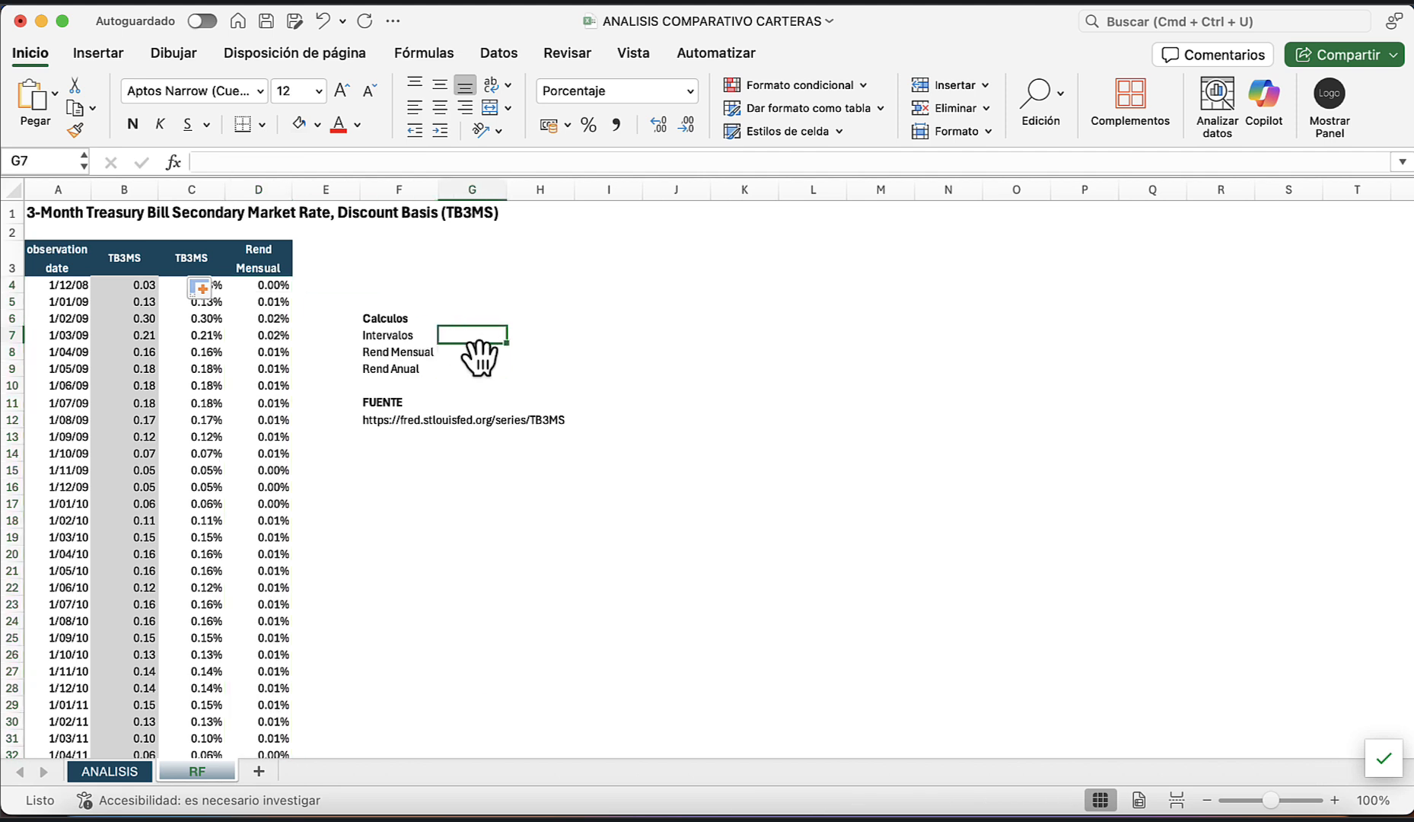
{"action": "type", "text": "="}
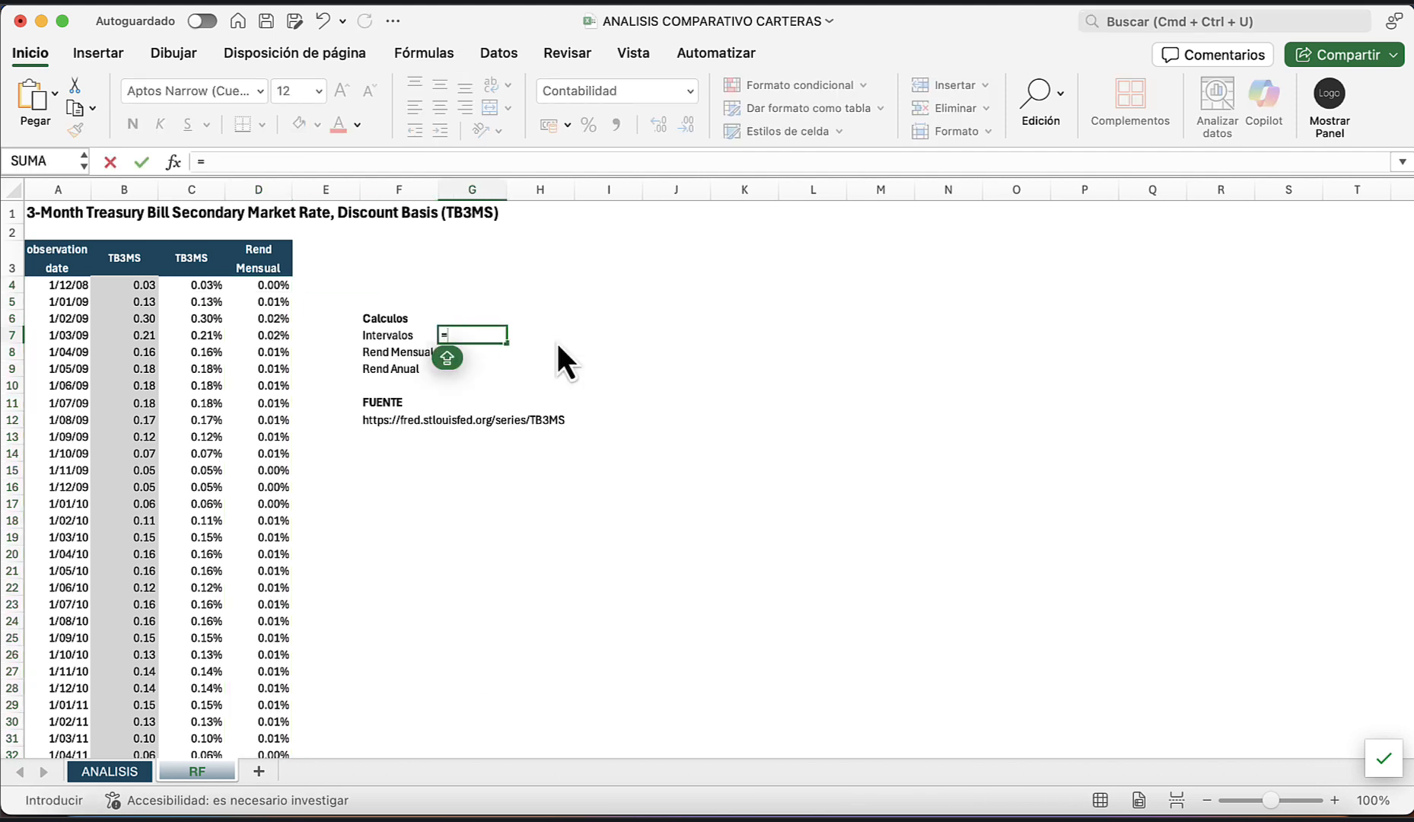
{"action": "type", "text": "CON"}
{"action": "key", "text": "Tab"}
{"action": "key", "text": "Left"}
{"action": "key", "text": "Left"}
{"action": "key", "text": "Left"}
{"action": "key", "text": "Up"}
{"action": "key", "text": "Up"}
{"action": "key", "text": "Up"}
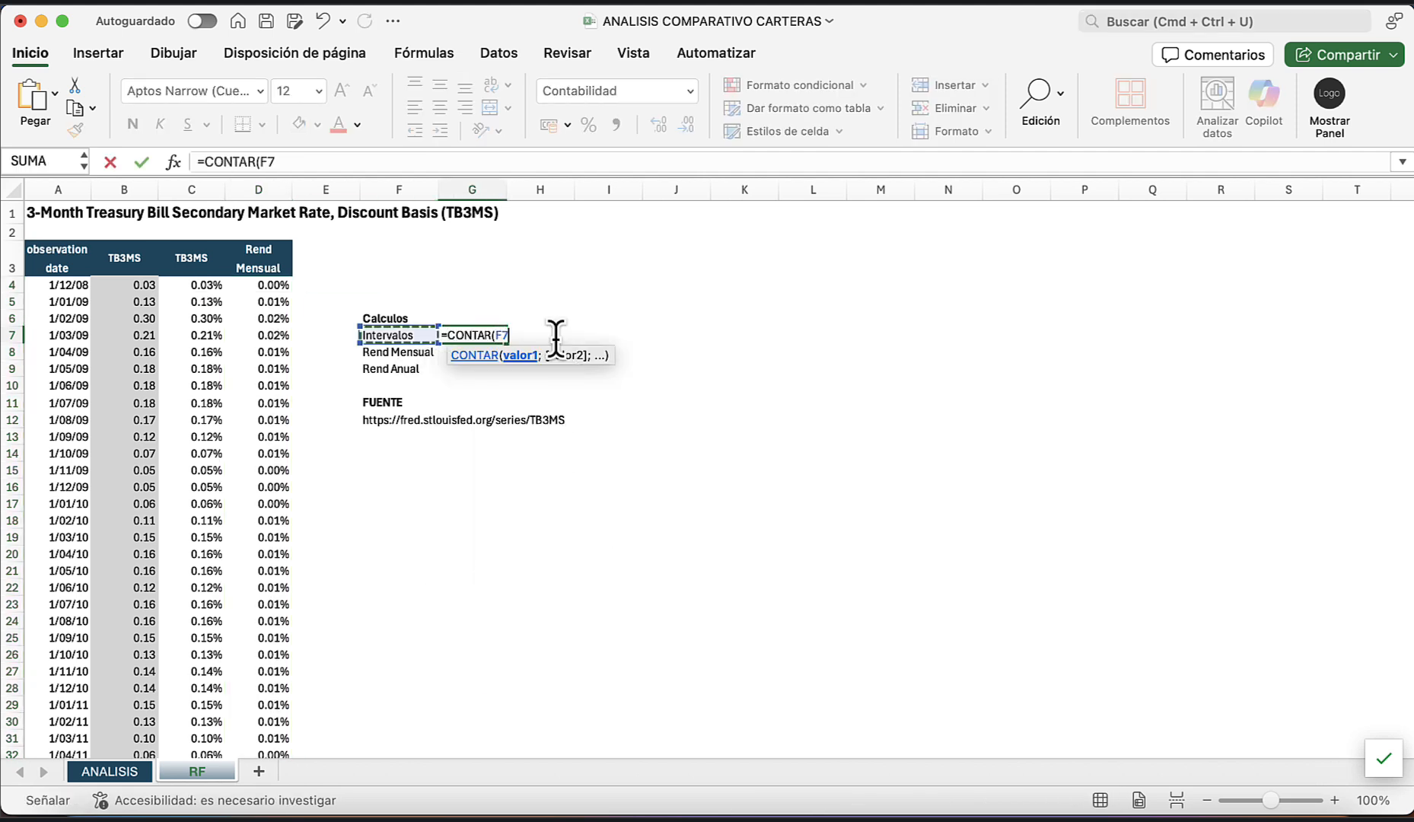
{"action": "key", "text": "super+shift+Down"}
{"action": "type", "text": ")"}
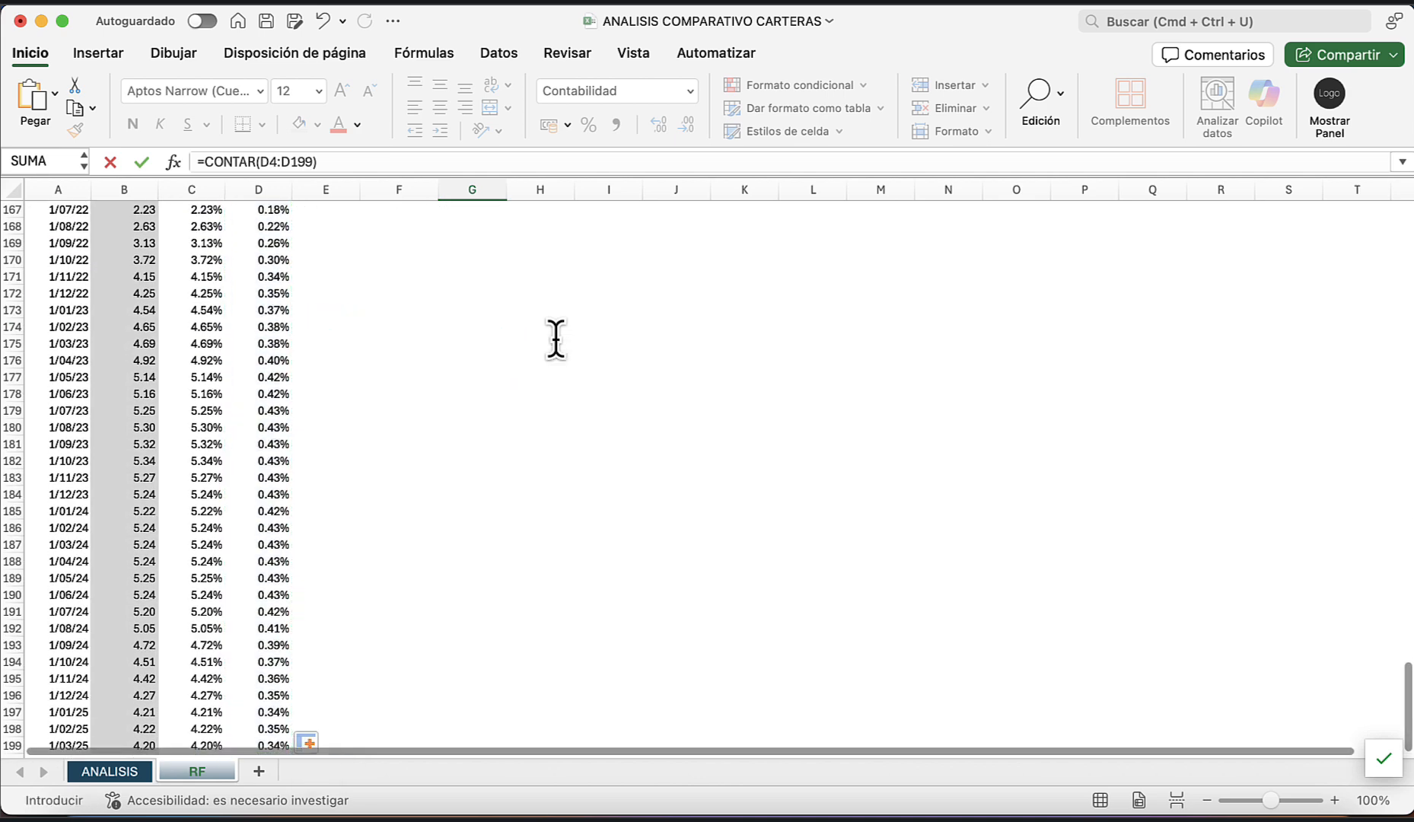
{"action": "type", "text": "-1"}
{"action": "key", "text": "Return"}
{"action": "key", "text": "Up"}
{"action": "key", "text": "Up"}
{"action": "key", "text": "Down"}
{"action": "key", "text": "Down"}
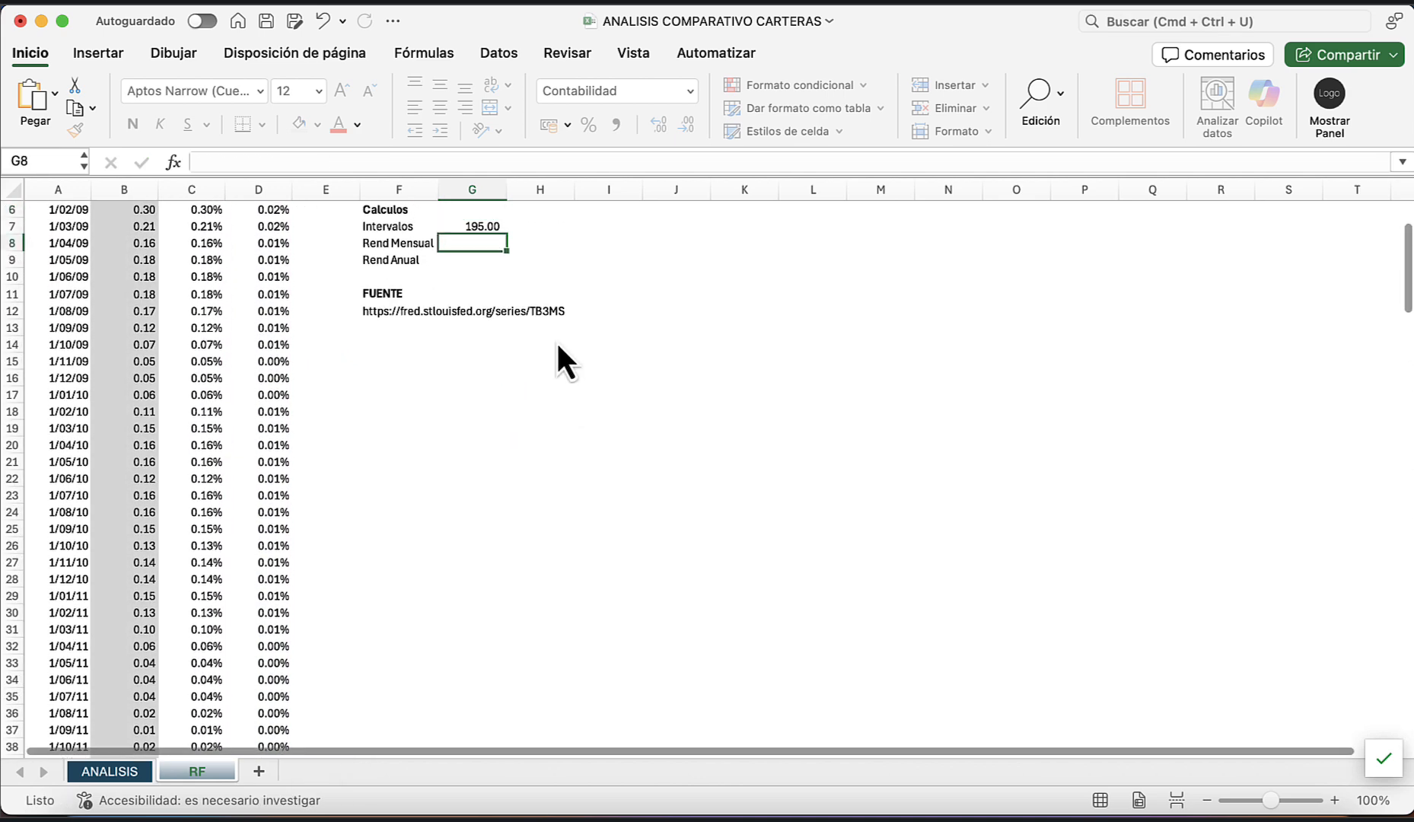
Step: Calculate the overall Rend Mensual in G8 with =PRODUCTO(1+D5:D199)^(1/G7)-1
{"action": "key", "text": "Up"}
{"action": "key", "text": "Up"}
{"action": "key", "text": "Up"}
{"action": "key", "text": "Up"}
{"action": "key", "text": "Up"}
{"action": "key", "text": "Up"}
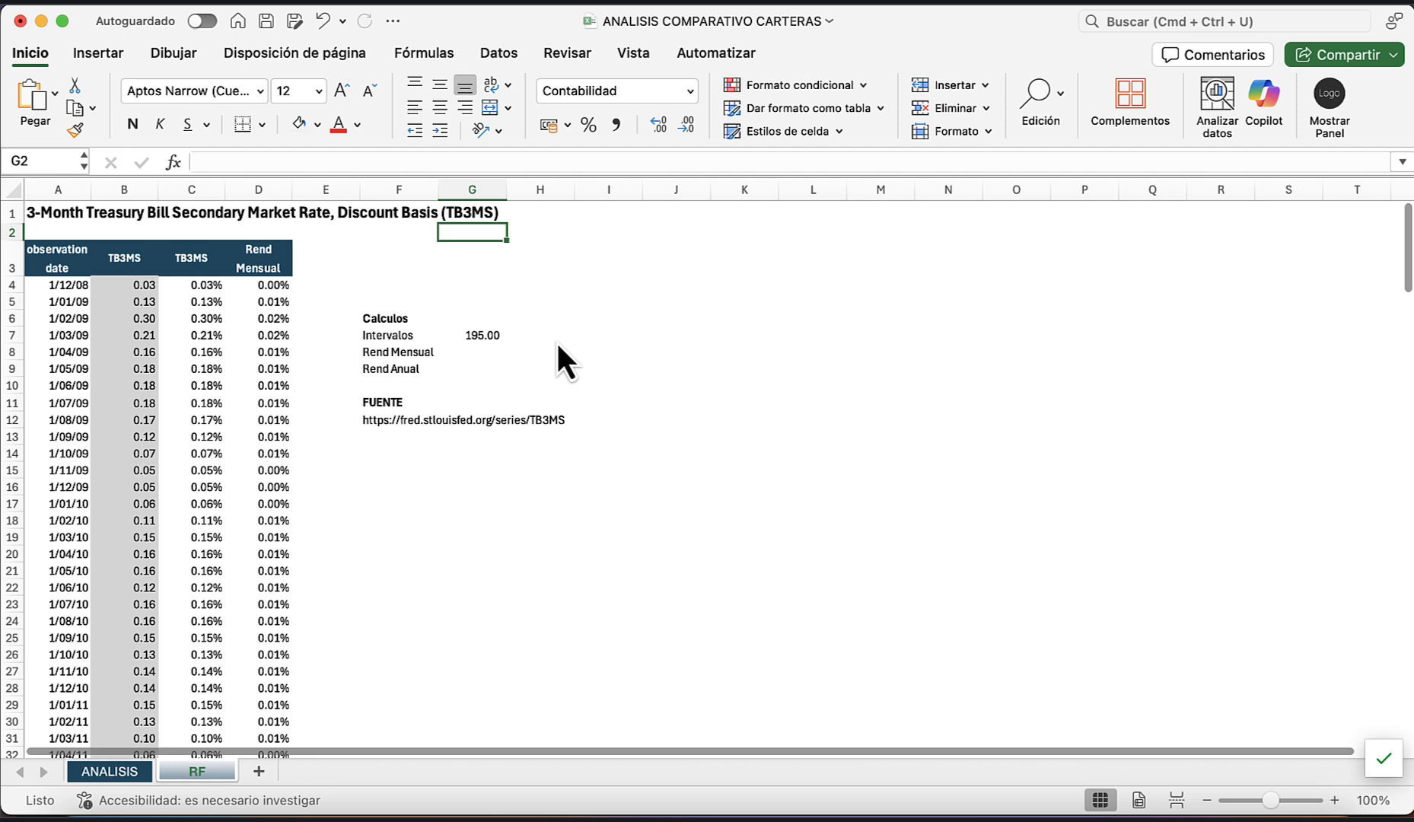
{"action": "key", "text": "Down"}
{"action": "key", "text": "Down"}
{"action": "key", "text": "Down"}
{"action": "key", "text": "Down"}
{"action": "key", "text": "Down"}
{"action": "key", "text": "Down"}
{"action": "type", "text": "=PROD"}
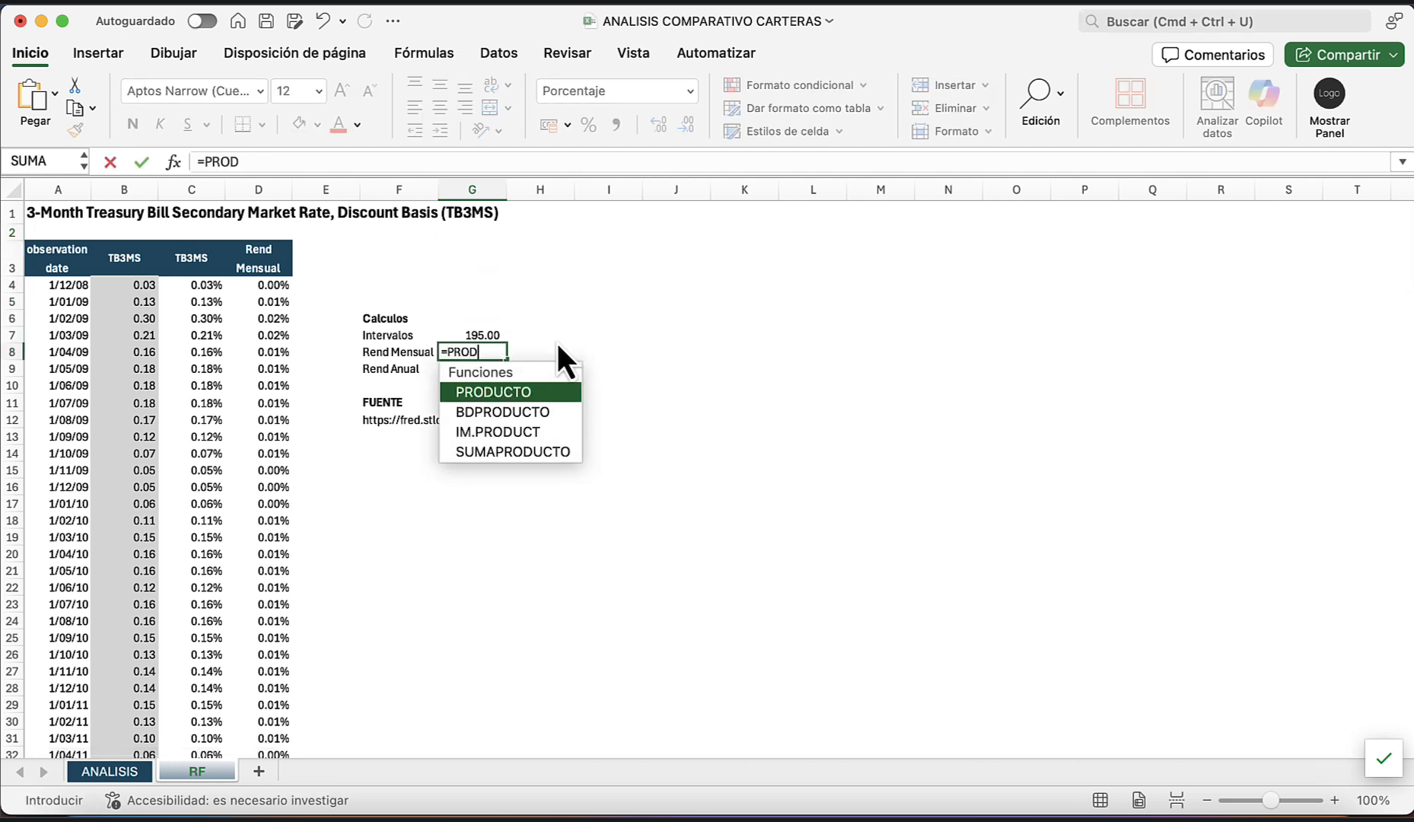
{"action": "key", "text": "Tab"}
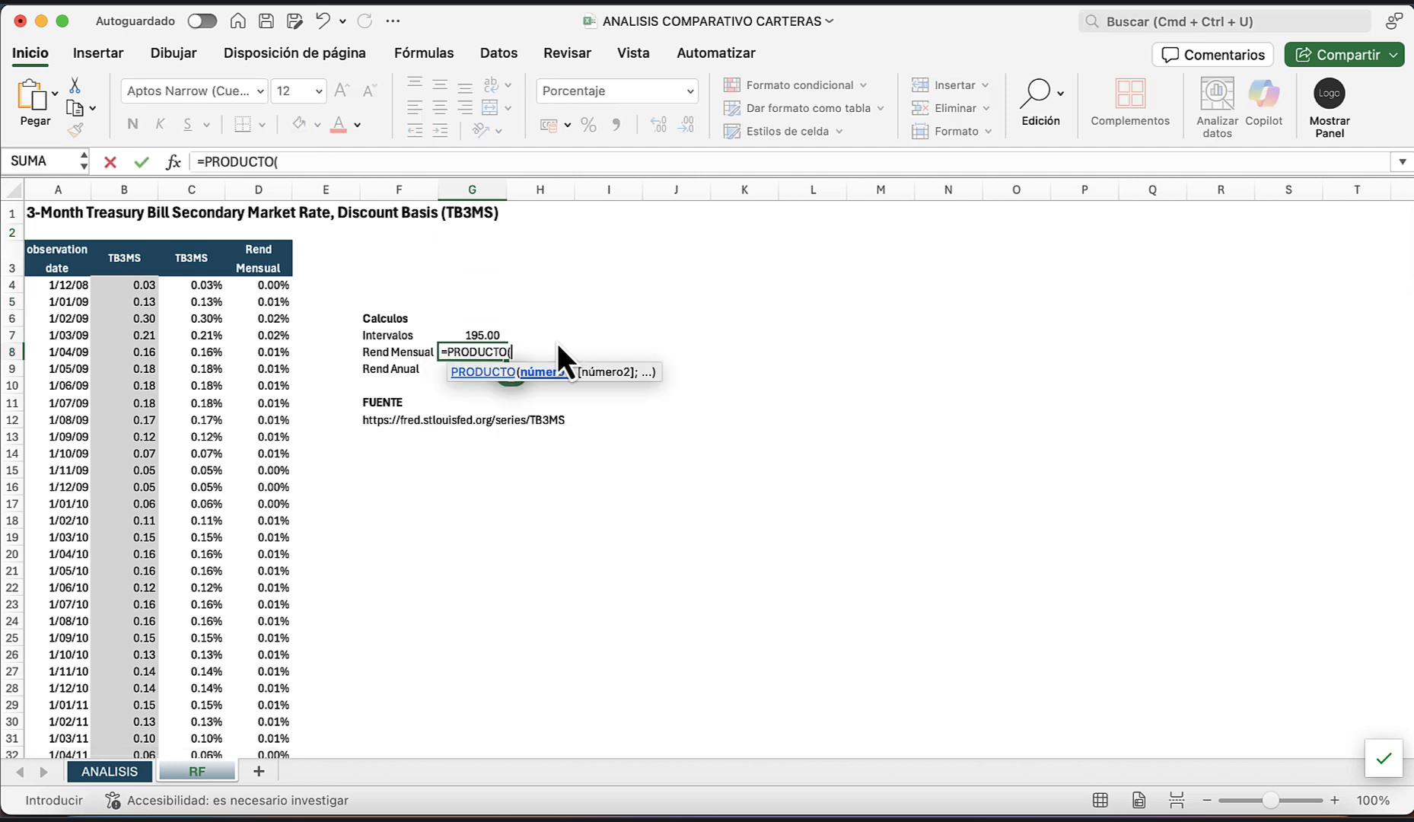
{"action": "type", "text": "1+"}
{"action": "key", "text": "Left"}
{"action": "key", "text": "Up"}
{"action": "key", "text": "Left"}
{"action": "key", "text": "Left"}
{"action": "key", "text": "Up"}
{"action": "key", "text": "Up"}
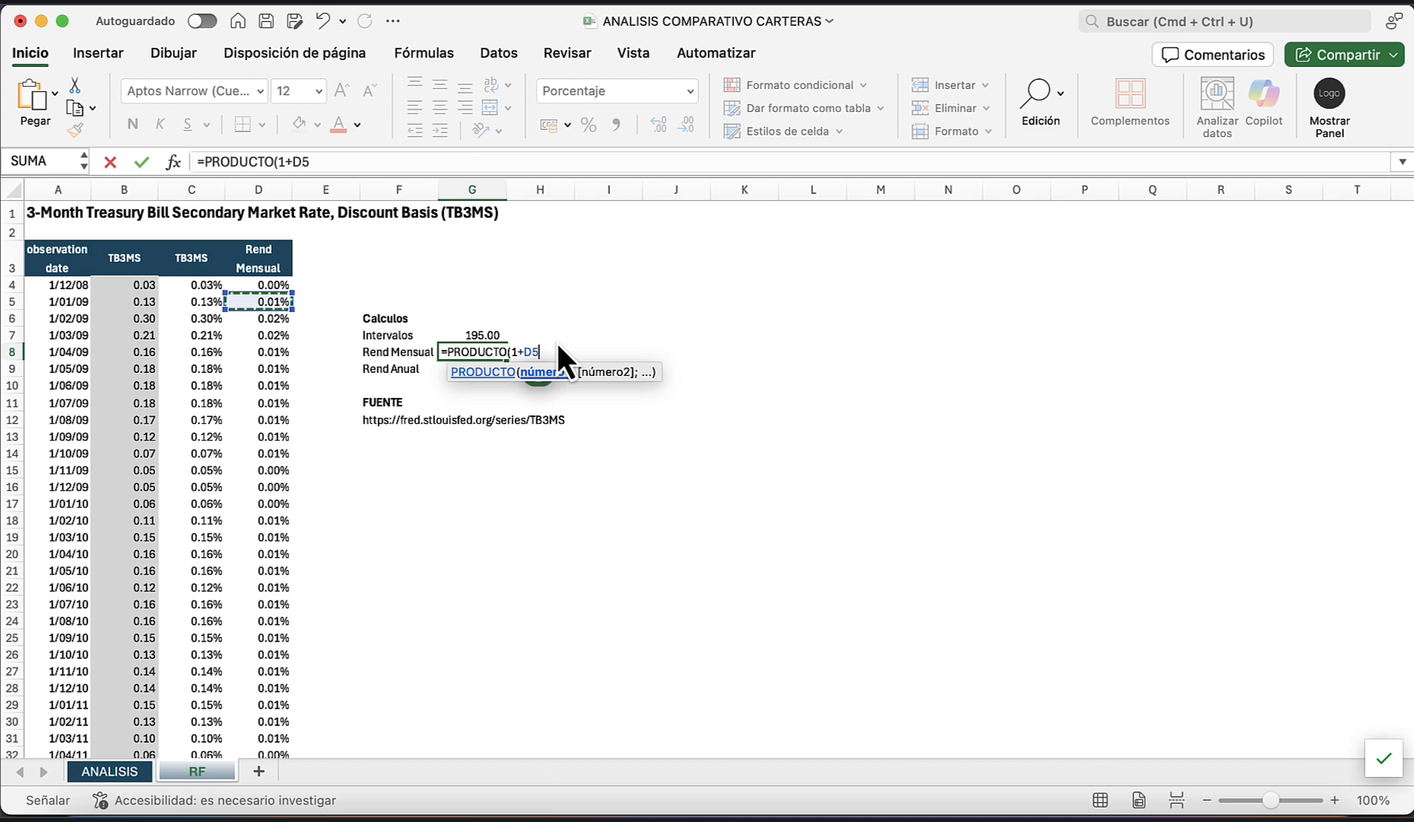
{"action": "key", "text": "super+shift+Down"}
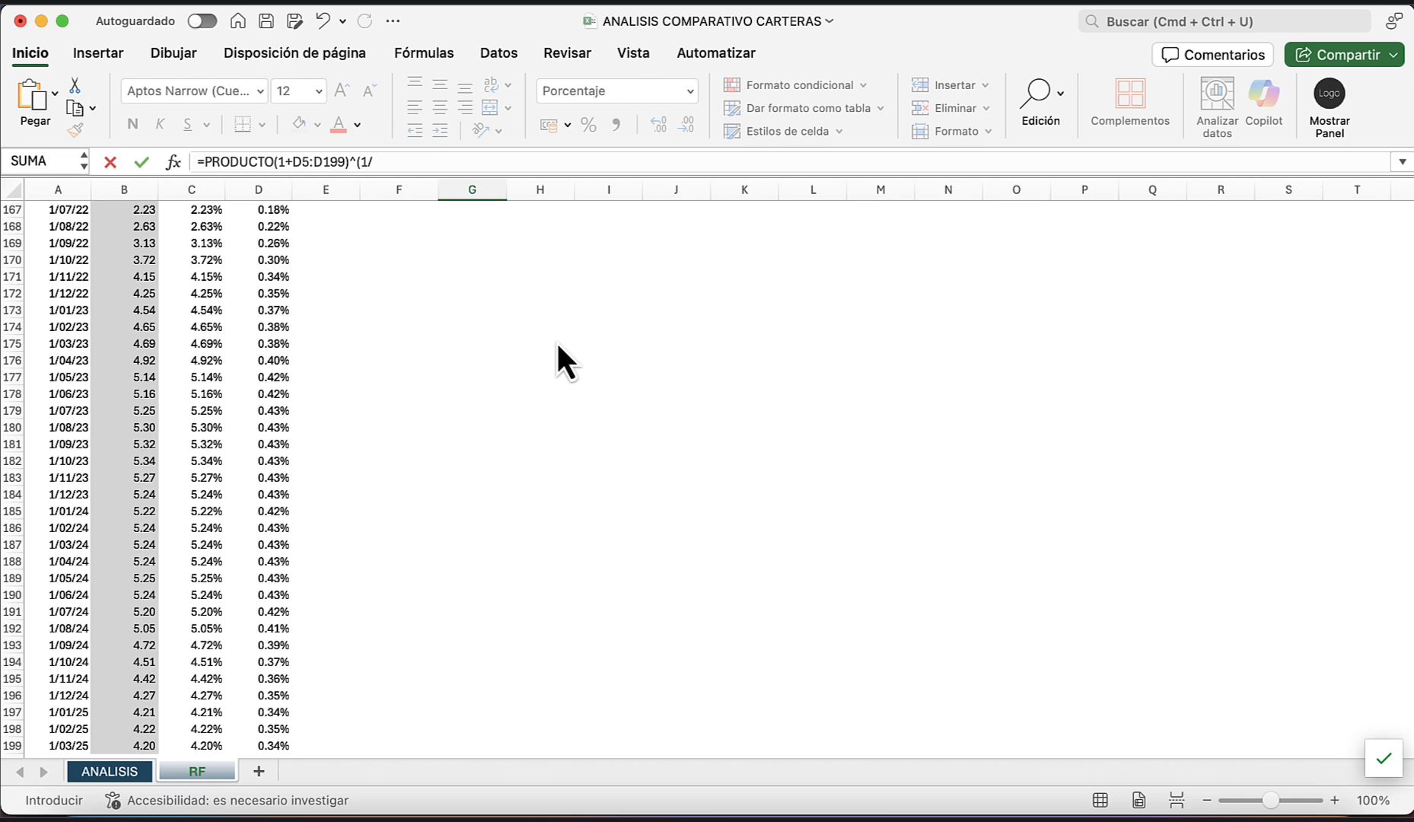
{"action": "scroll", "coordinate": [553, 341], "scroll_direction": "up", "scroll_amount": 20}
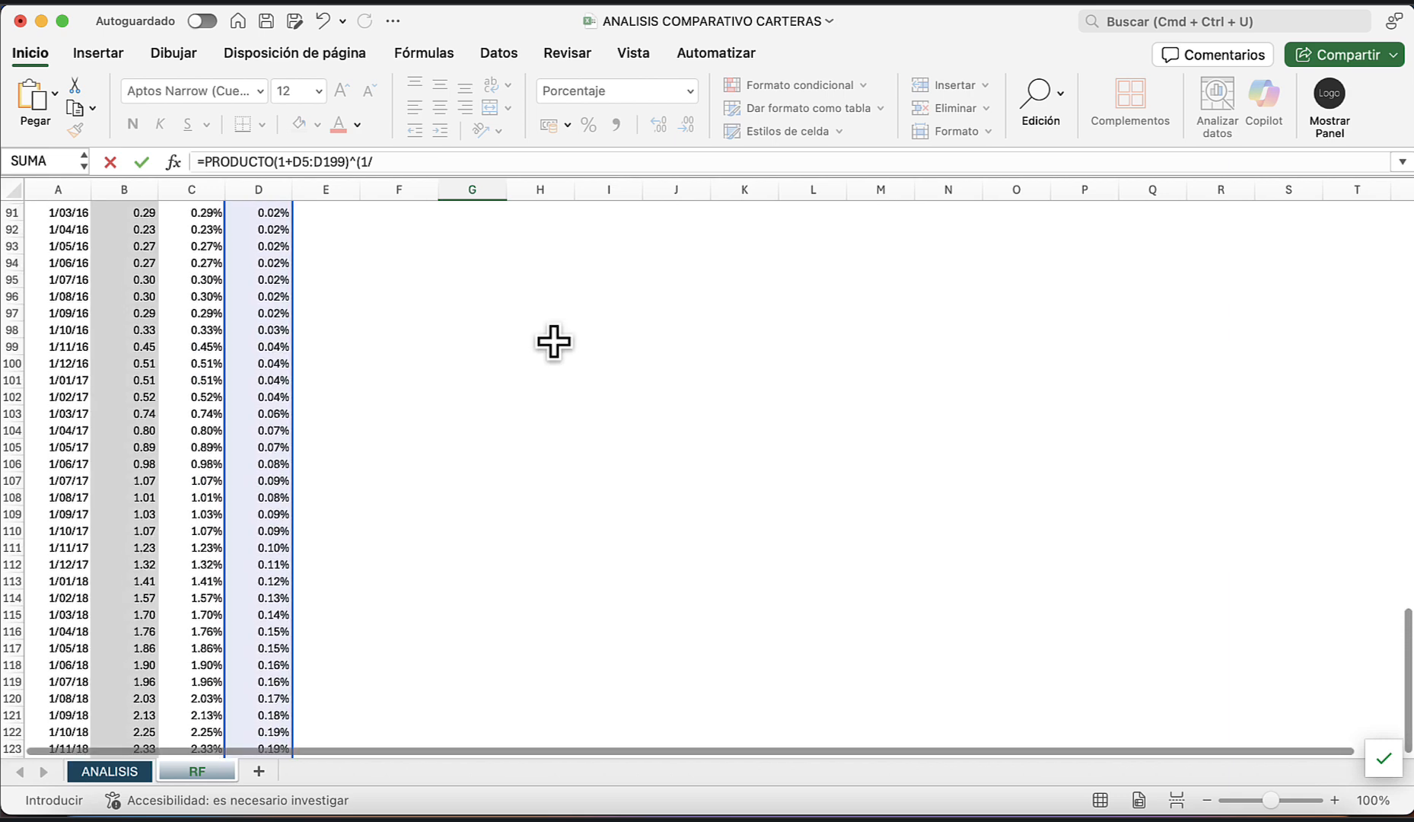
{"action": "left_click", "coordinate": [475, 336]}
{"action": "type", "text": ").1"}
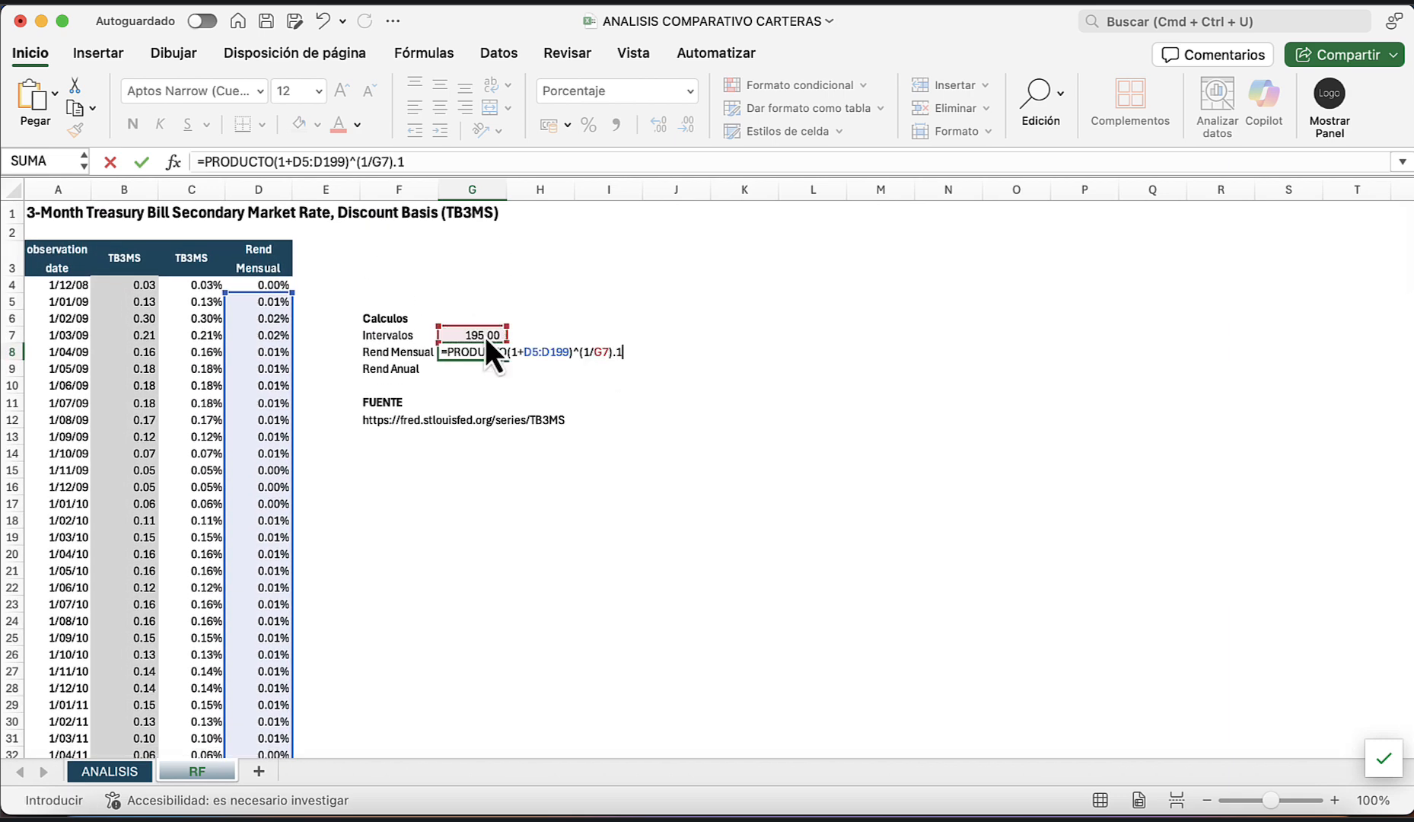
{"action": "key", "text": "BackSpace"}
{"action": "type", "text": "-1"}
{"action": "key", "text": "ctrl+Return"}
{"action": "key", "text": "Return"}
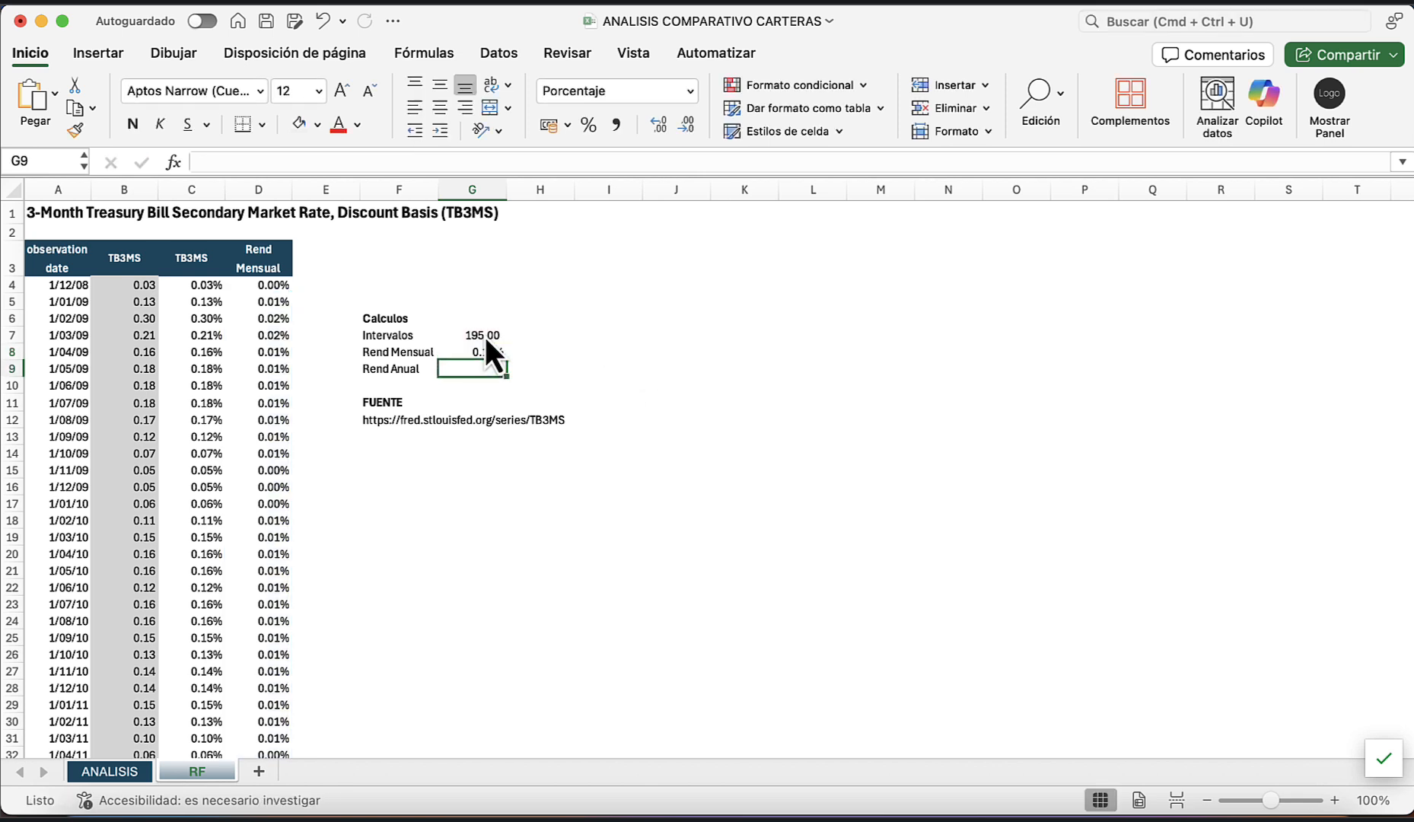
Step: Calculate Rend Anual in G9 with =(1+G8)^12-1
{"action": "type", "text": "=(1+"}
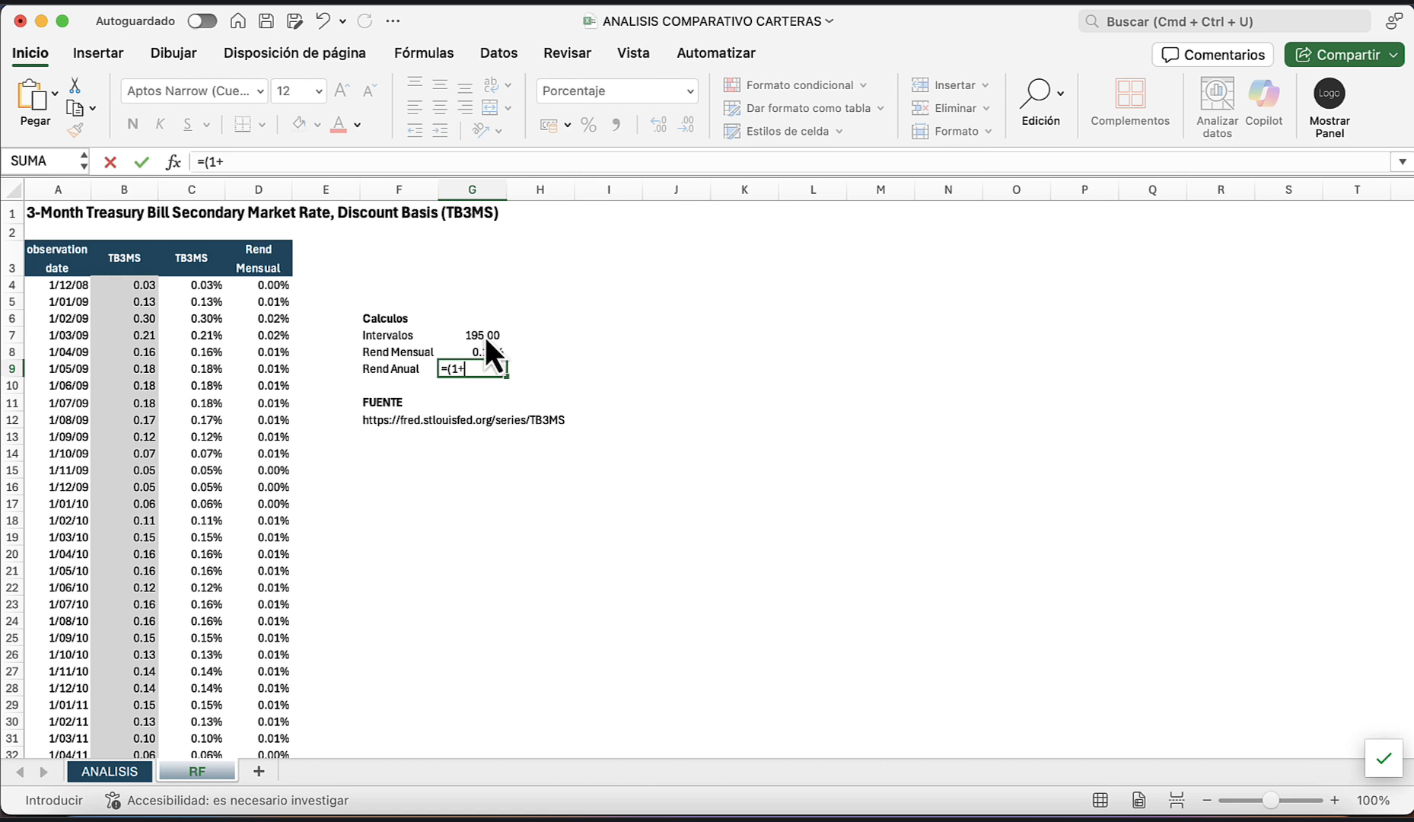
{"action": "key", "text": "Up"}
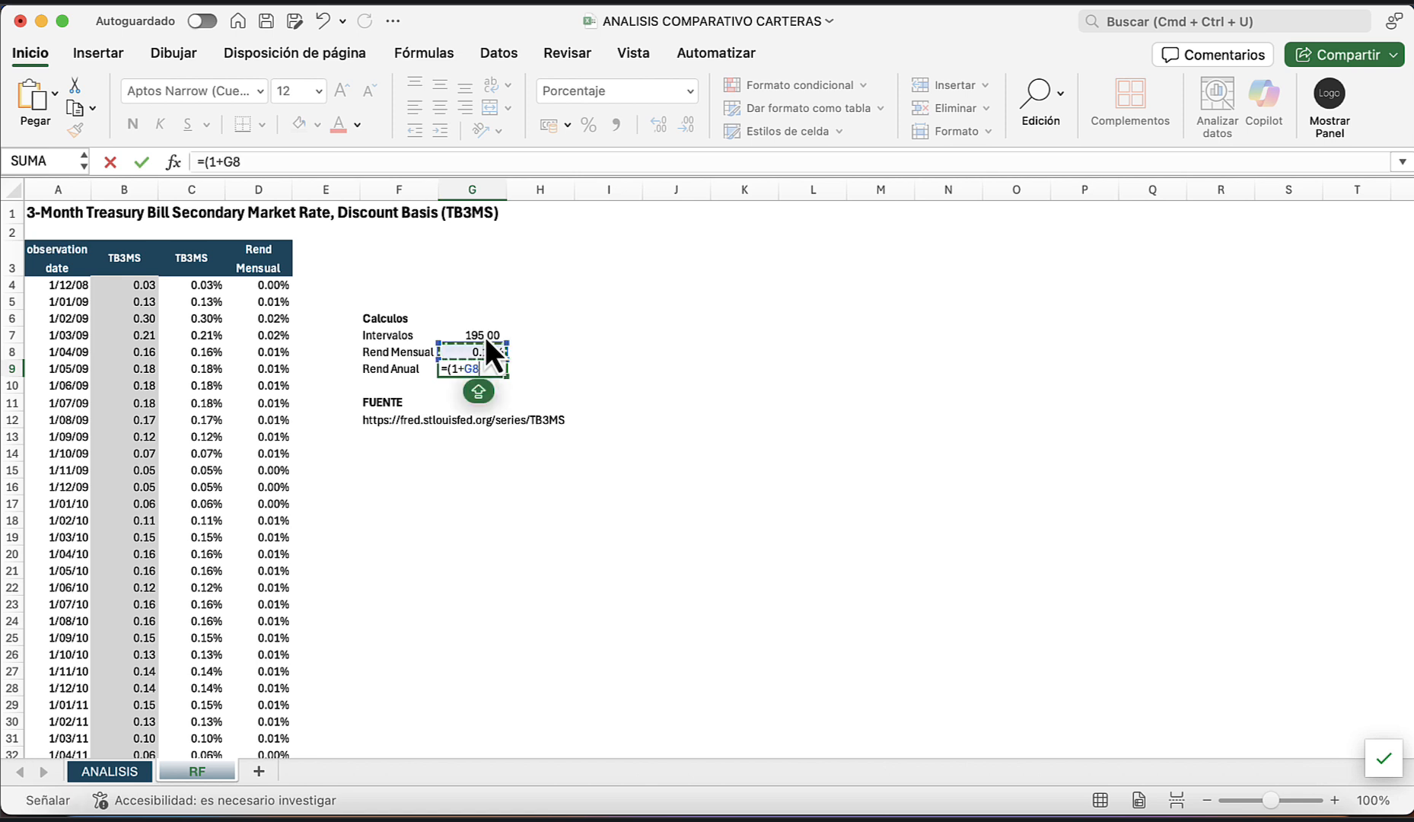
{"action": "type", "text": ")^12"}
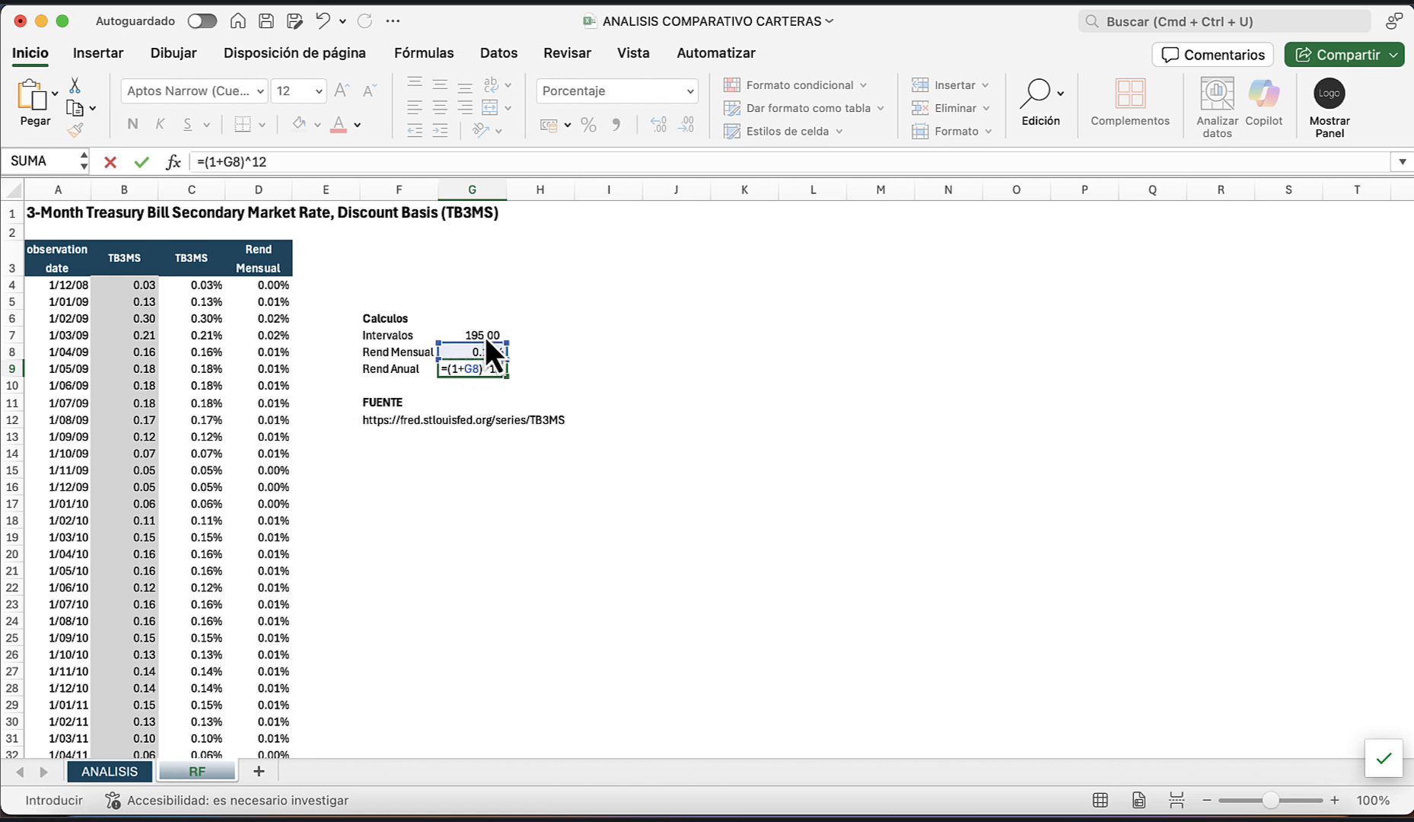
{"action": "type", "text": "-1"}
{"action": "key", "text": "Return"}
{"action": "key", "text": "Up"}
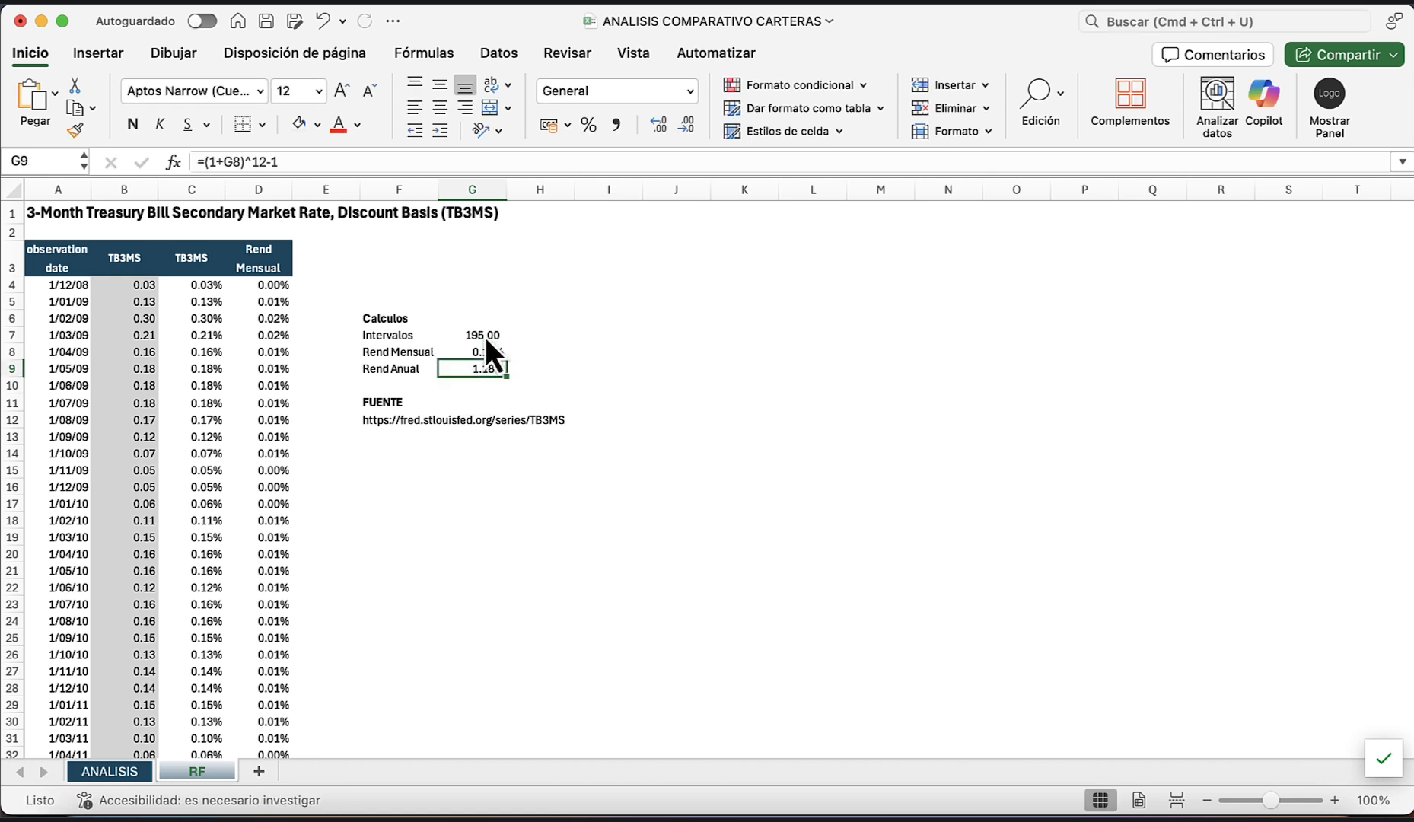
Step: Link SPY's Rf % in AR14 of the ANALISIS sheet to the annual risk-free return with =RF!$G$9
{"action": "left_click", "coordinate": [108, 772]}
{"action": "left_click", "coordinate": [501, 451]}
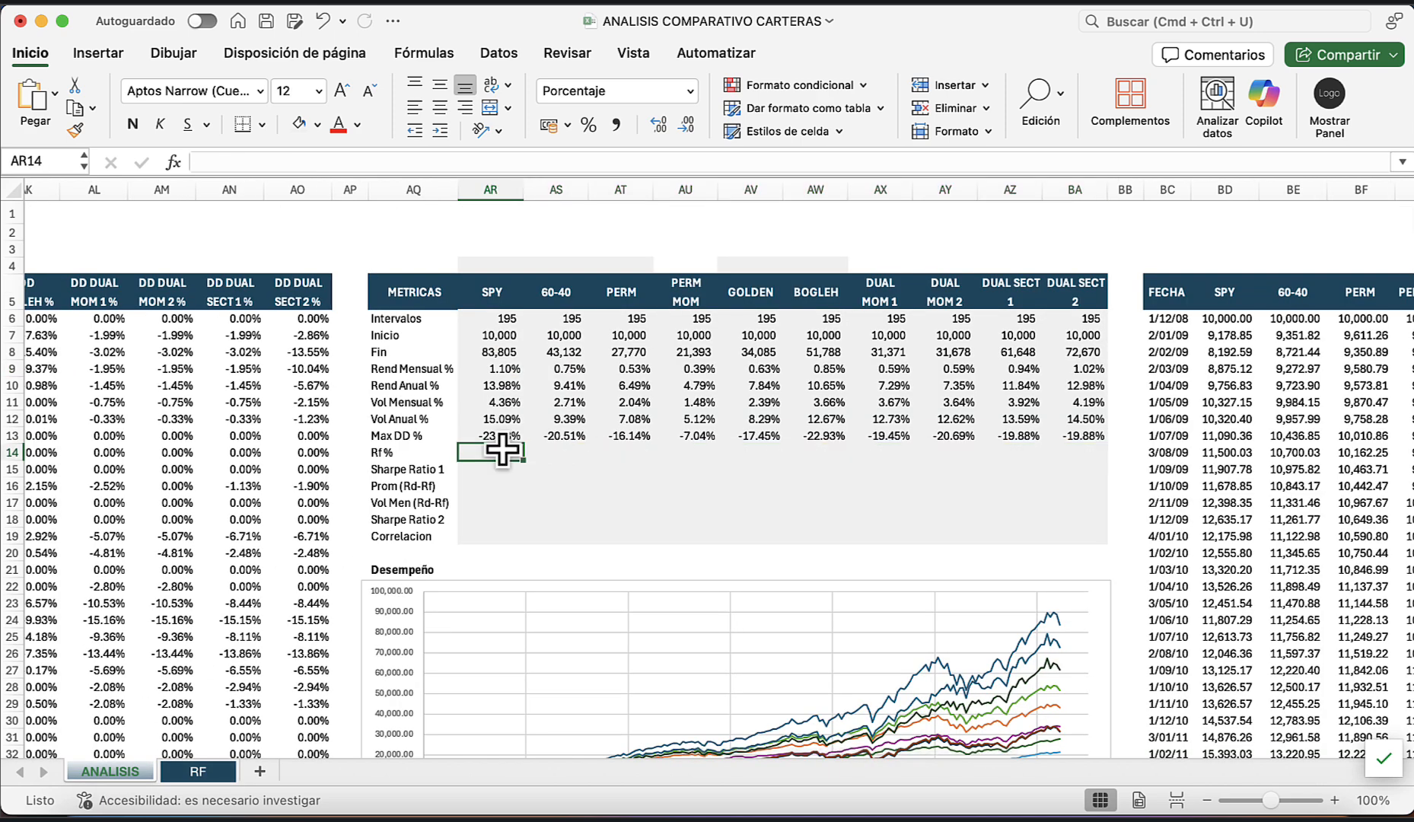
{"action": "type", "text": "="}
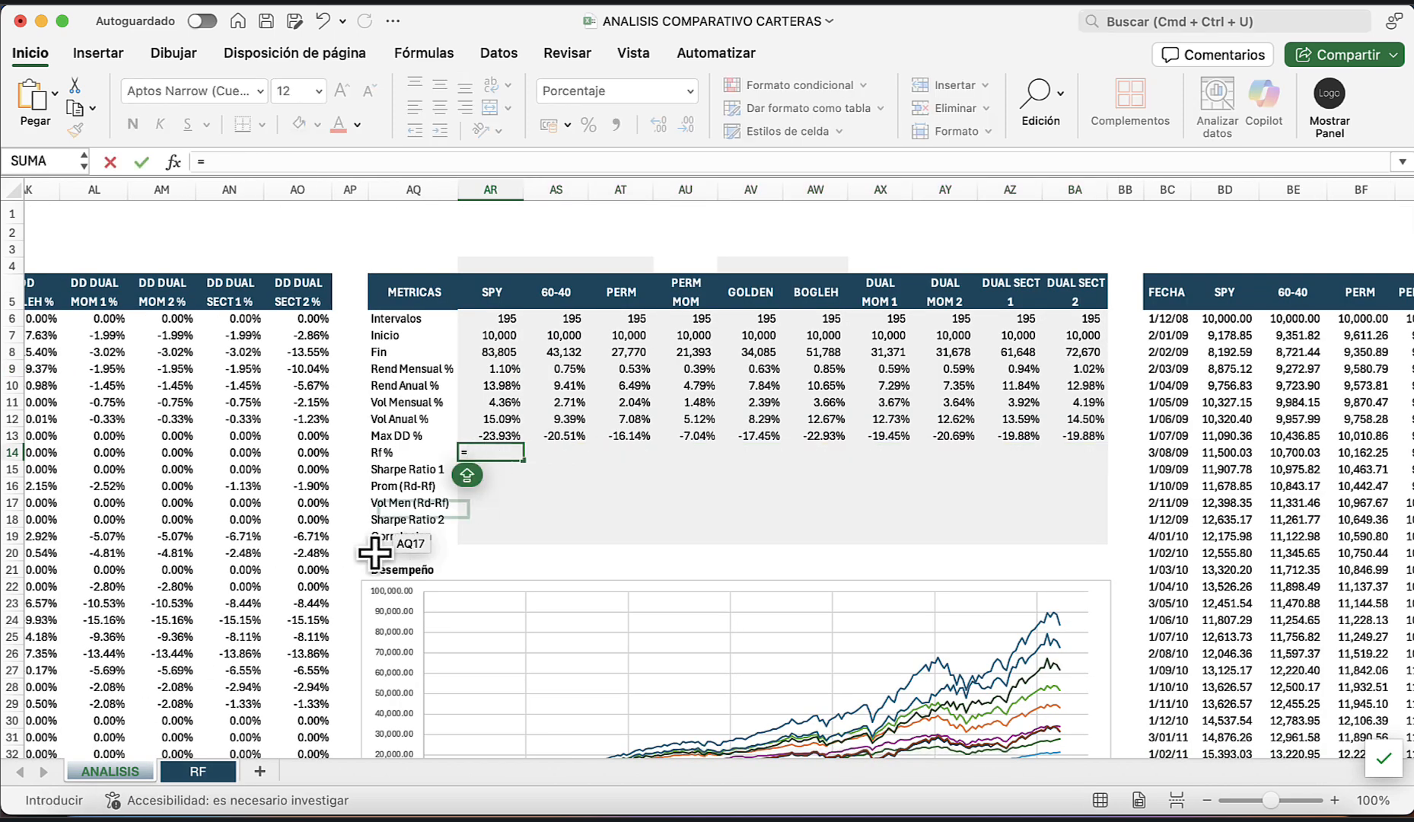
{"action": "left_click", "coordinate": [196, 772]}
{"action": "left_click", "coordinate": [474, 370]}
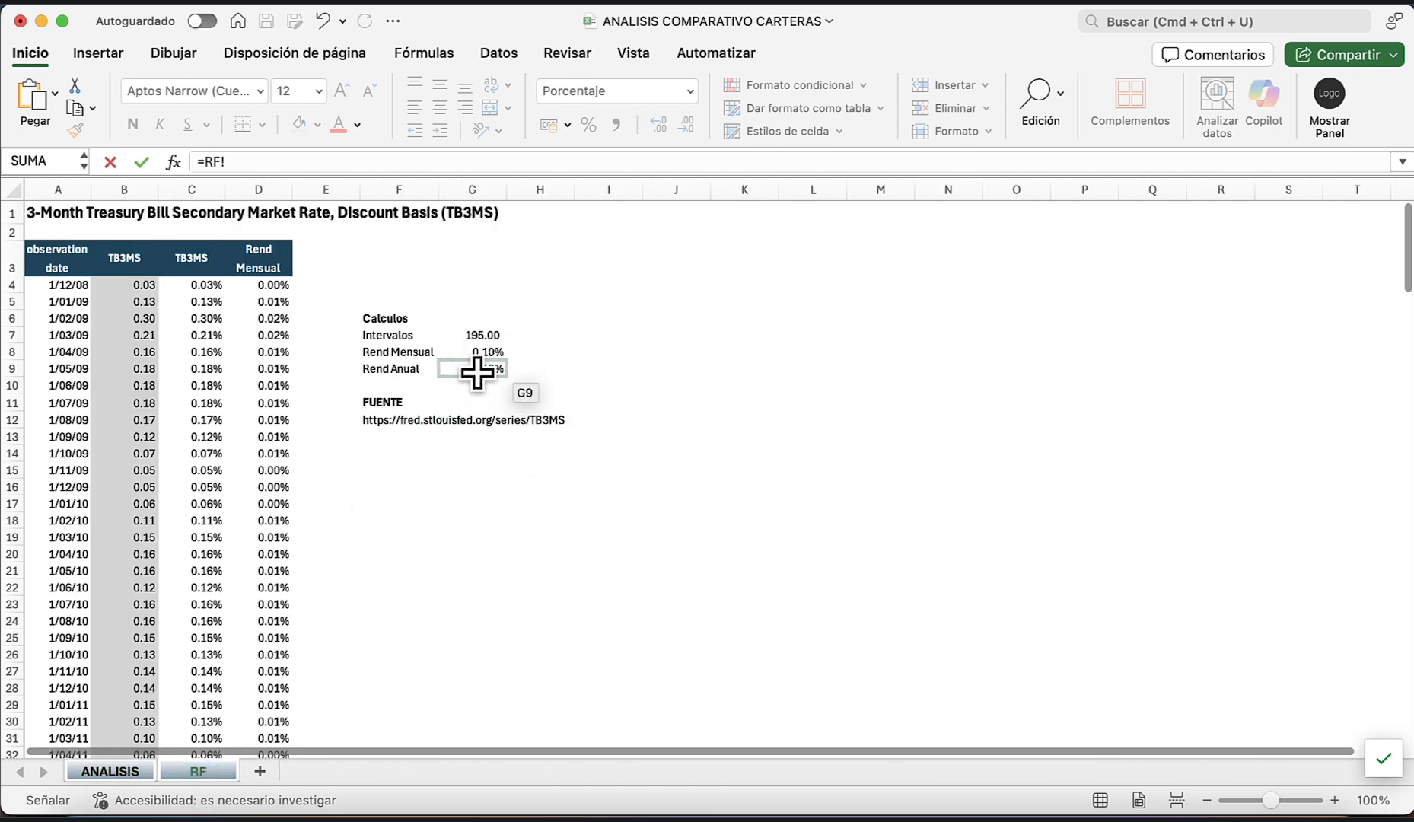
{"action": "key", "text": "F4"}
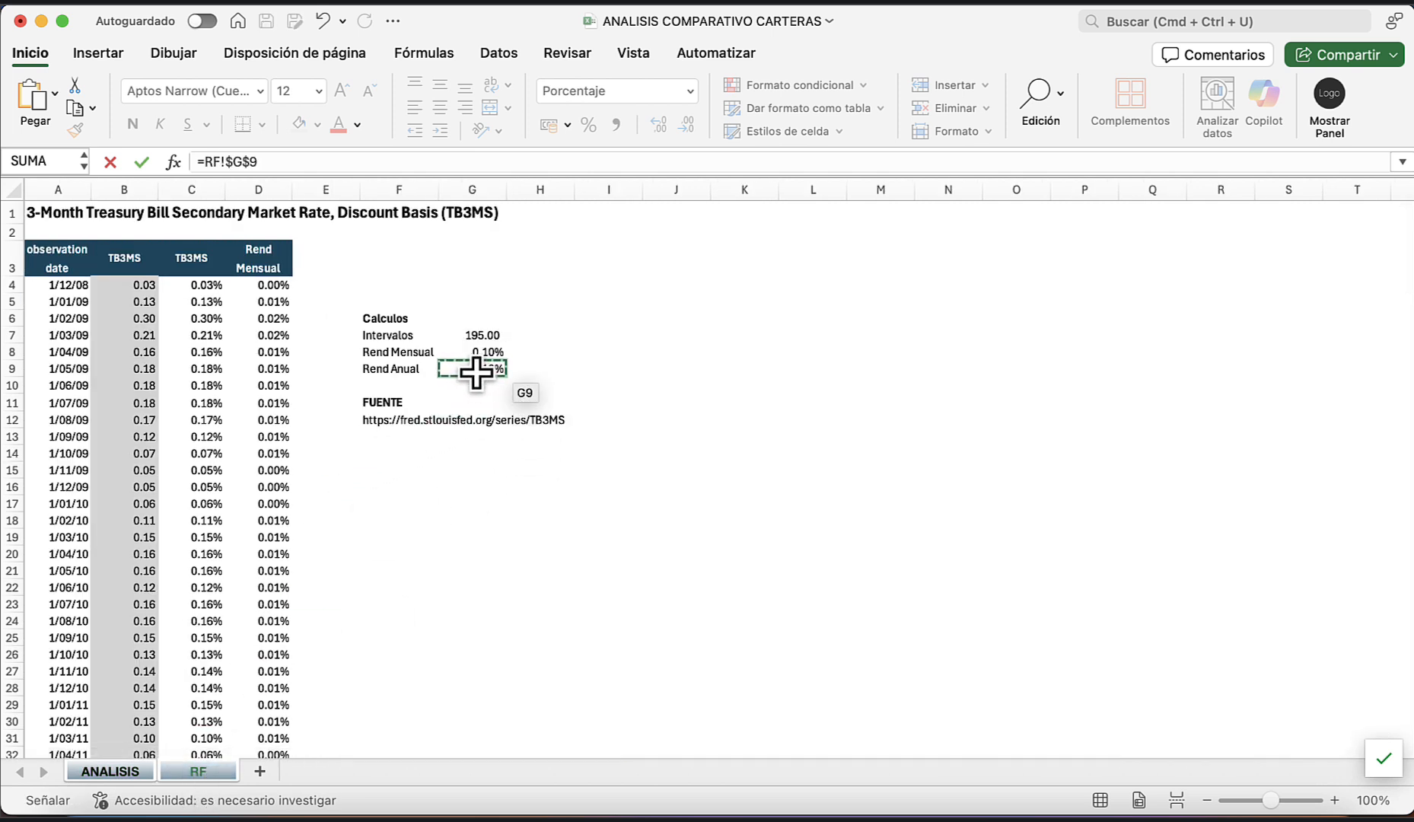
{"action": "key", "text": "Return"}
Step: Copy SPY's Rf % formula across the remaining portfolios through DUAL SECT 2 in METRICAS
{"action": "key", "text": "Up"}
{"action": "key", "text": "super+c"}
{"action": "key", "text": "shift+Right"}
{"action": "key", "text": "shift+Right"}
{"action": "key", "text": "shift+Right"}
{"action": "key", "text": "shift+Right"}
{"action": "key", "text": "shift+Right"}
{"action": "key", "text": "shift+Right"}
{"action": "key", "text": "shift+Right"}
{"action": "key", "text": "shift+Right"}
{"action": "key", "text": "shift+Right"}
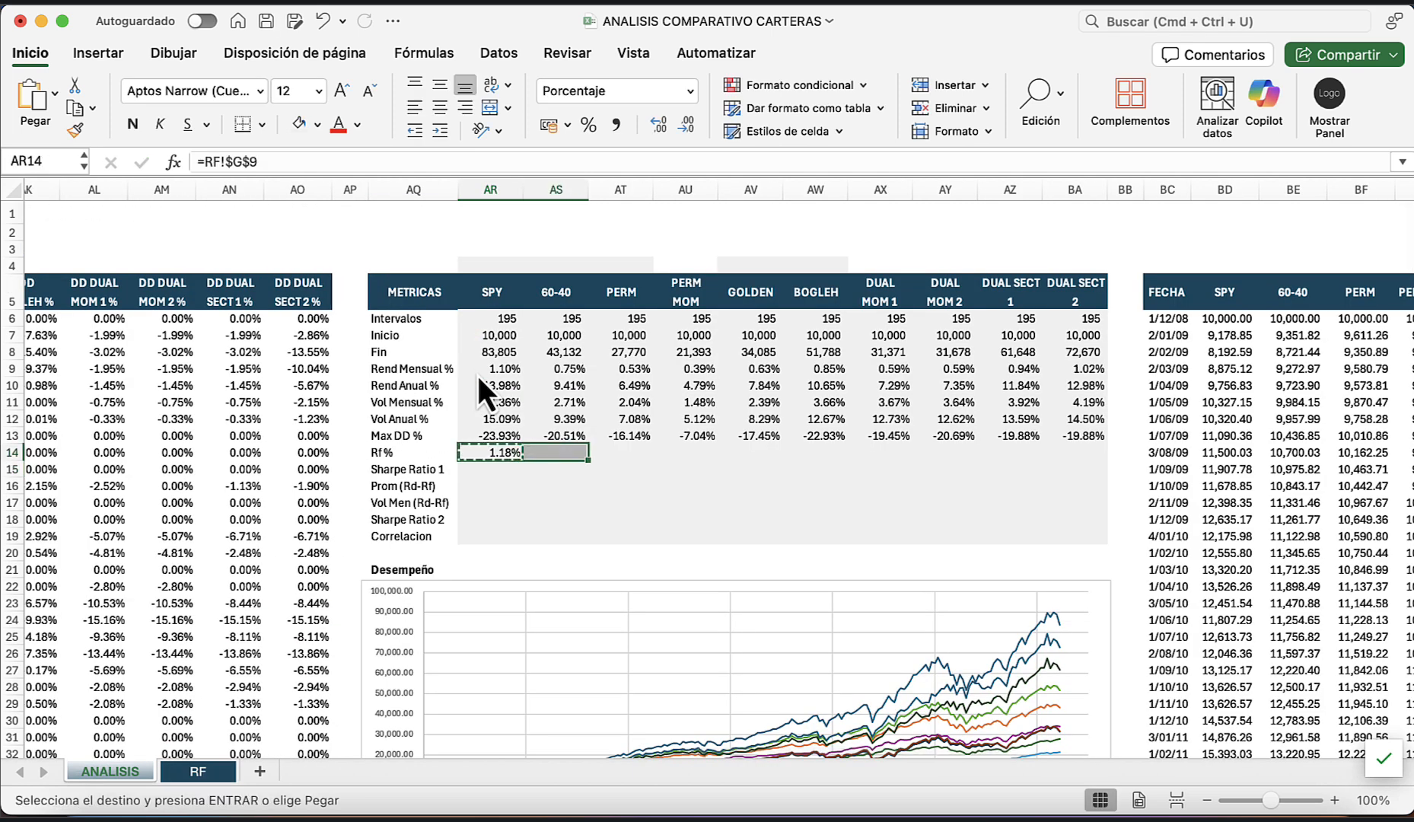
{"action": "key", "text": "super+v"}
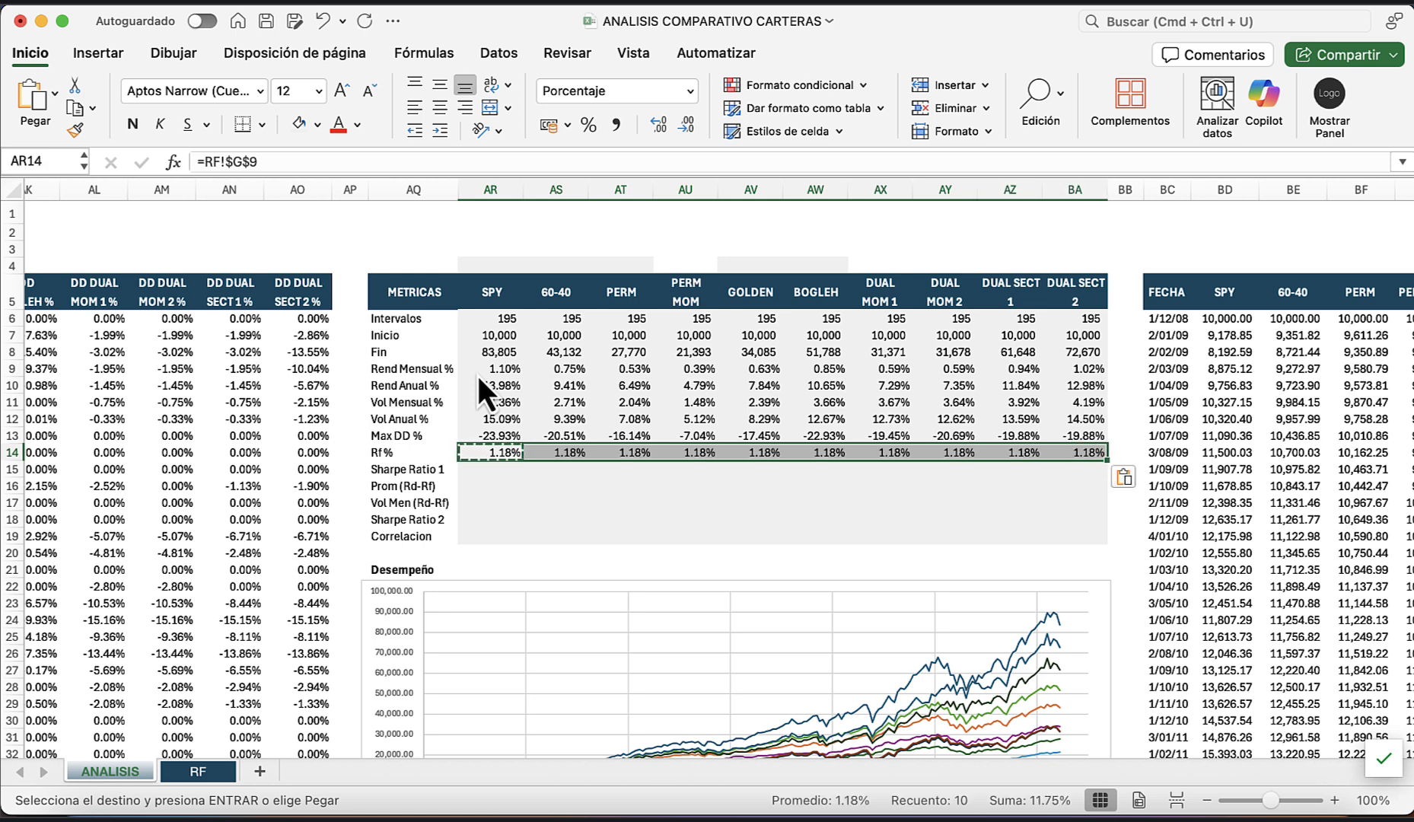
Step: Calculate Sharpe Ratio 1 in AR15 with =(AR10-AR14)/AR12 and fill it across to DUAL SECT 2
{"action": "key", "text": "Down"}
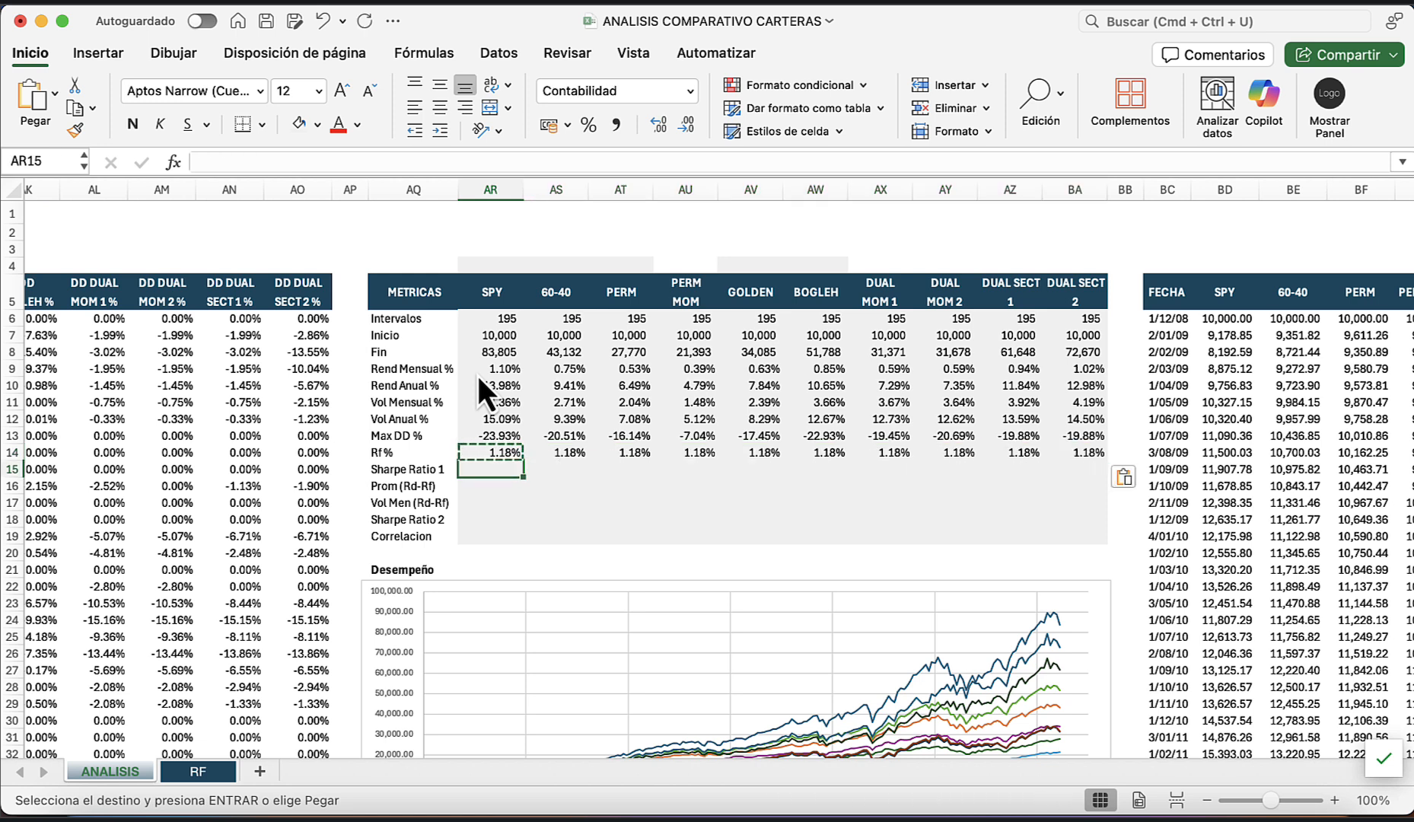
{"action": "type", "text": "=("}
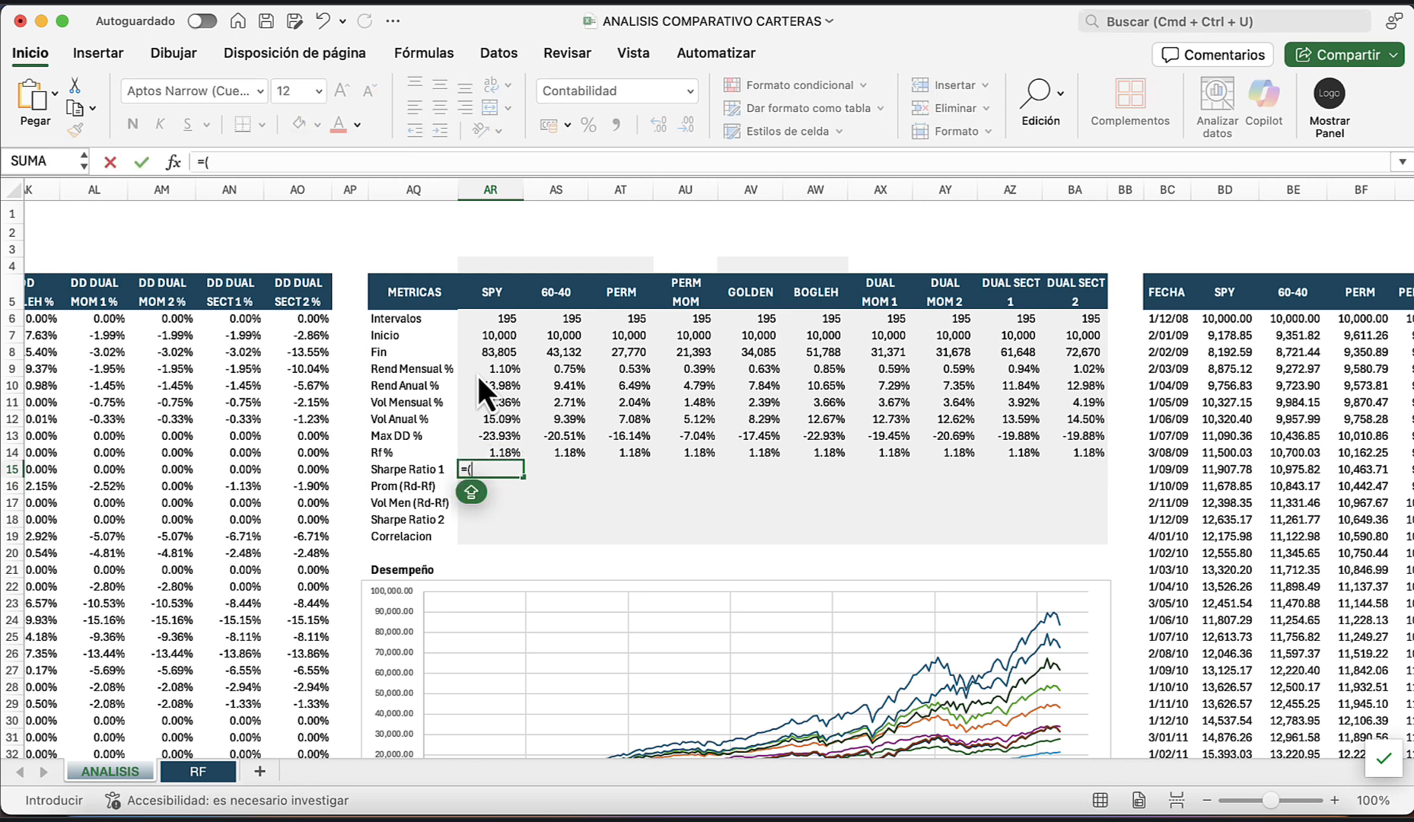
{"action": "key", "text": "Up"}
{"action": "key", "text": "Up"}
{"action": "key", "text": "Up"}
{"action": "key", "text": "Up"}
{"action": "key", "text": "Up"}
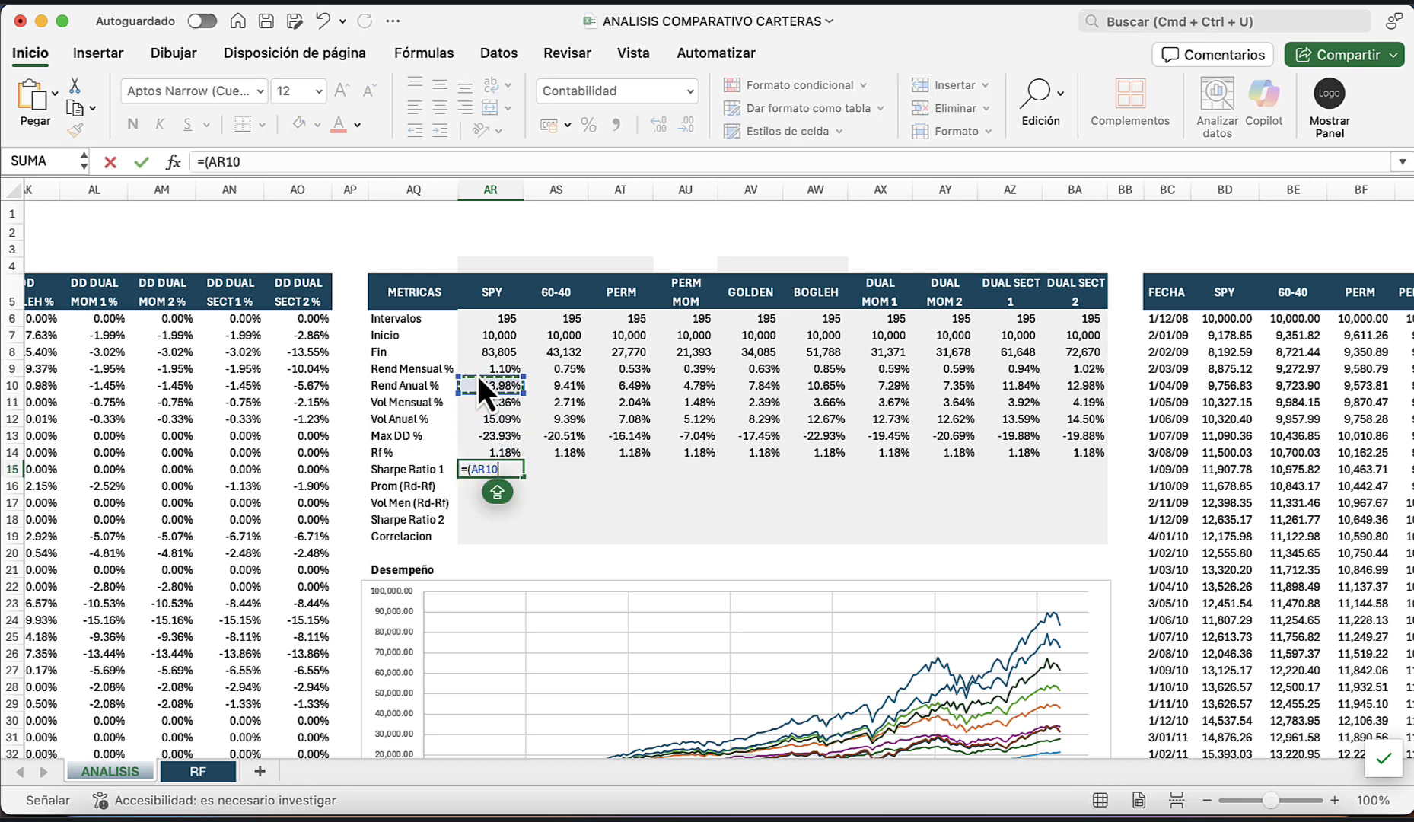
{"action": "type", "text": "-"}
{"action": "key", "text": "Up"}
{"action": "type", "text": ")"}
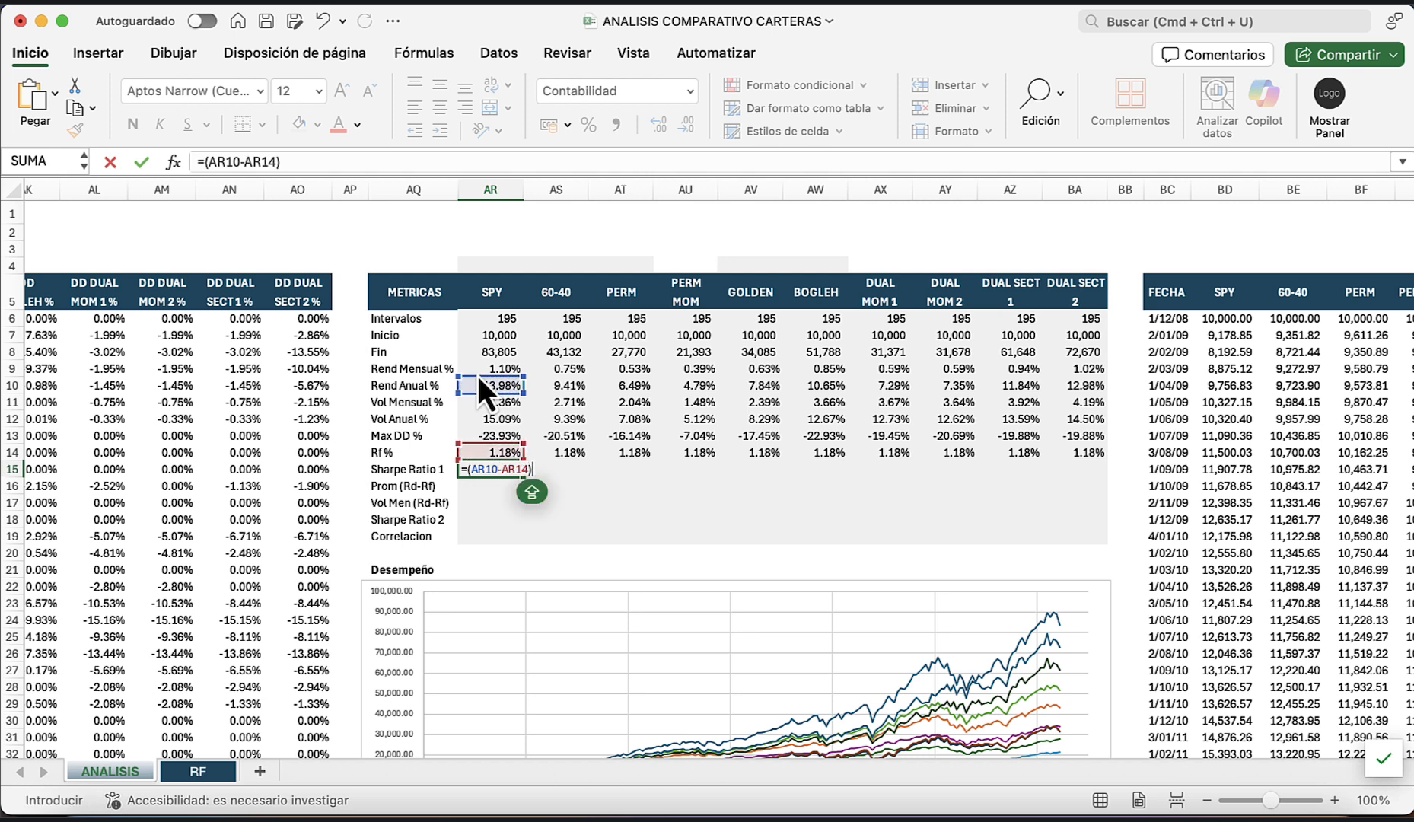
{"action": "type", "text": "/"}
{"action": "key", "text": "Up"}
{"action": "key", "text": "Up"}
{"action": "key", "text": "Up"}
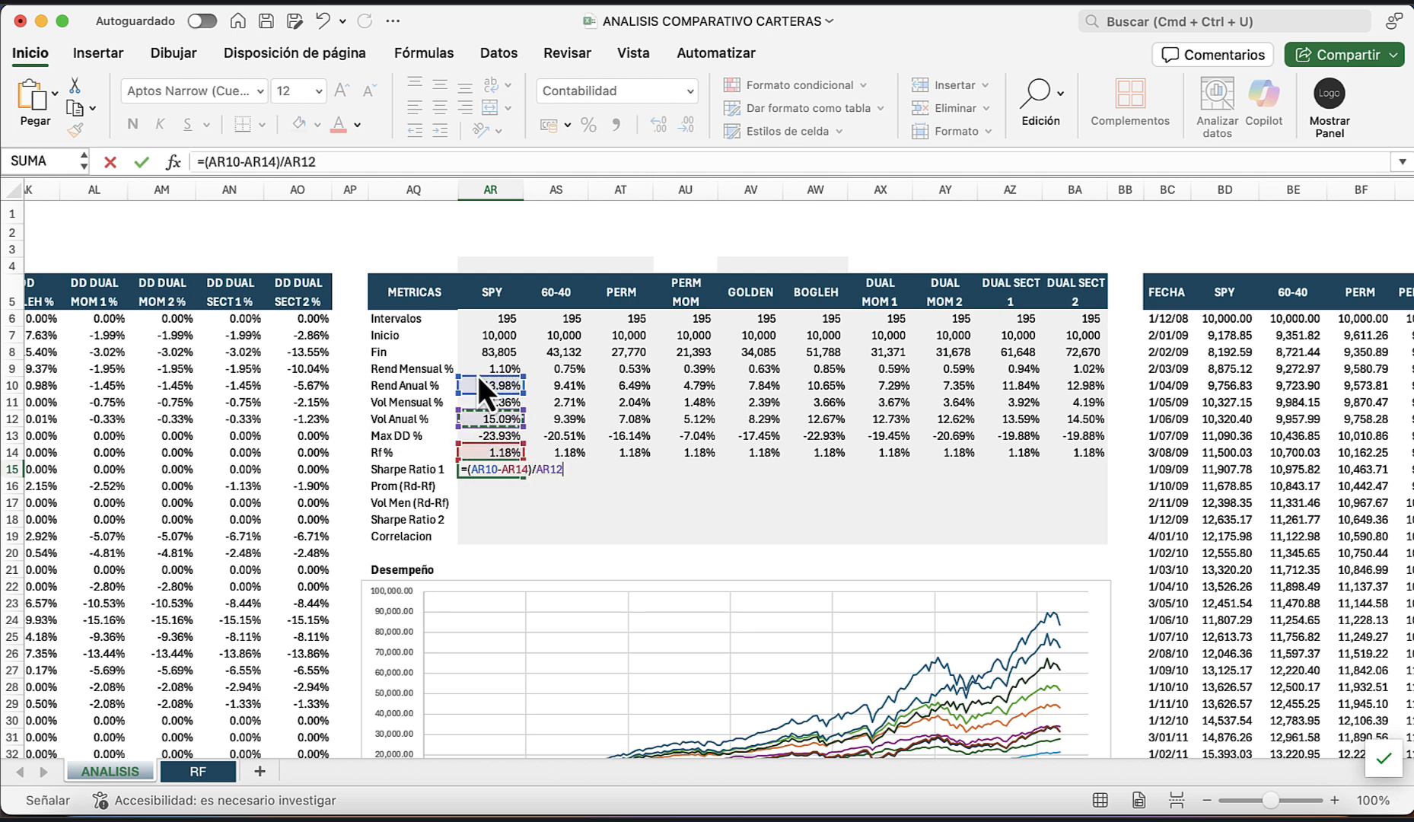
{"action": "key", "text": "Return"}
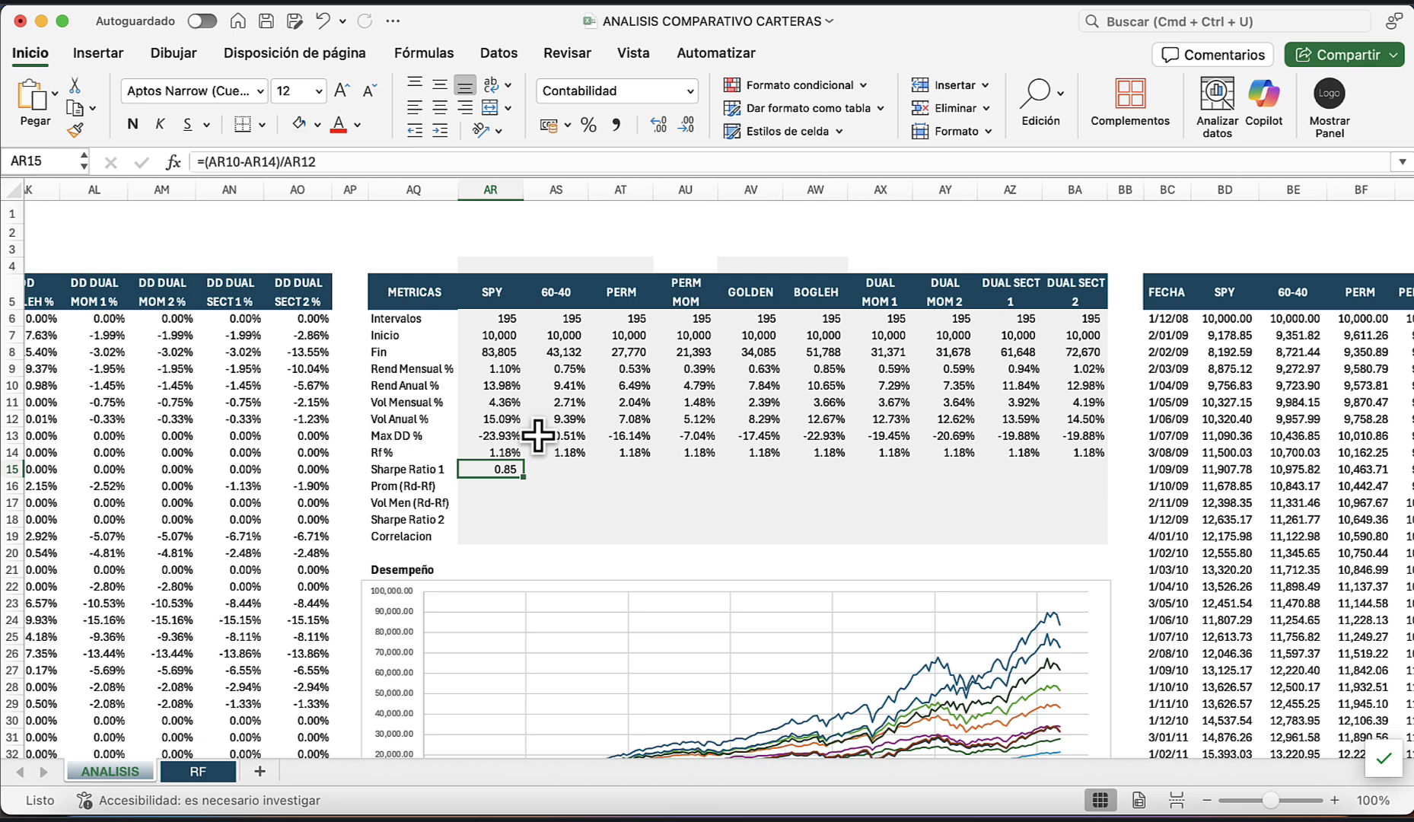
{"action": "left_click_drag", "start_coordinate": [524, 477], "coordinate": [1095, 465]}
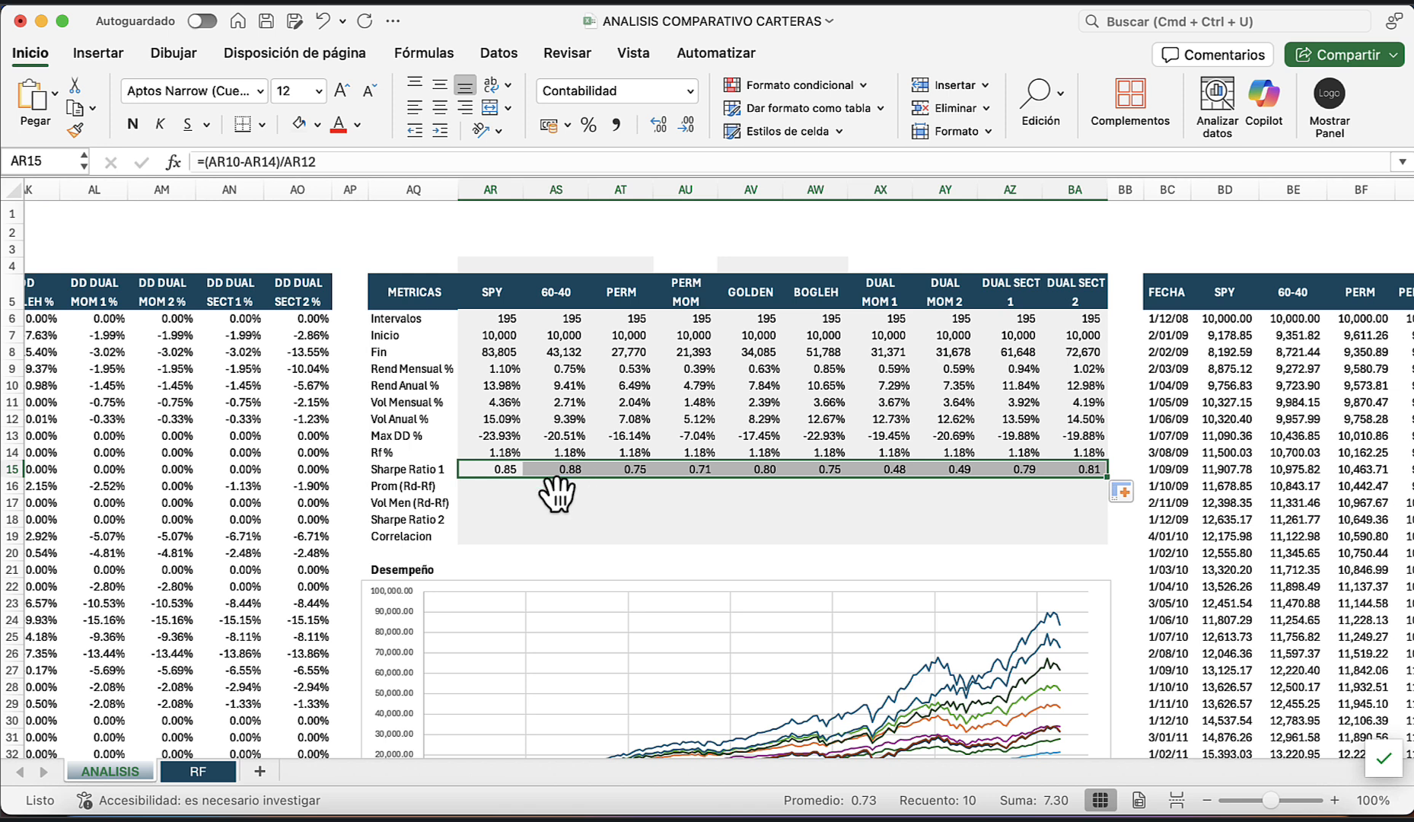
{"action": "left_click", "coordinate": [506, 498]}
{"action": "left_click", "coordinate": [496, 484]}
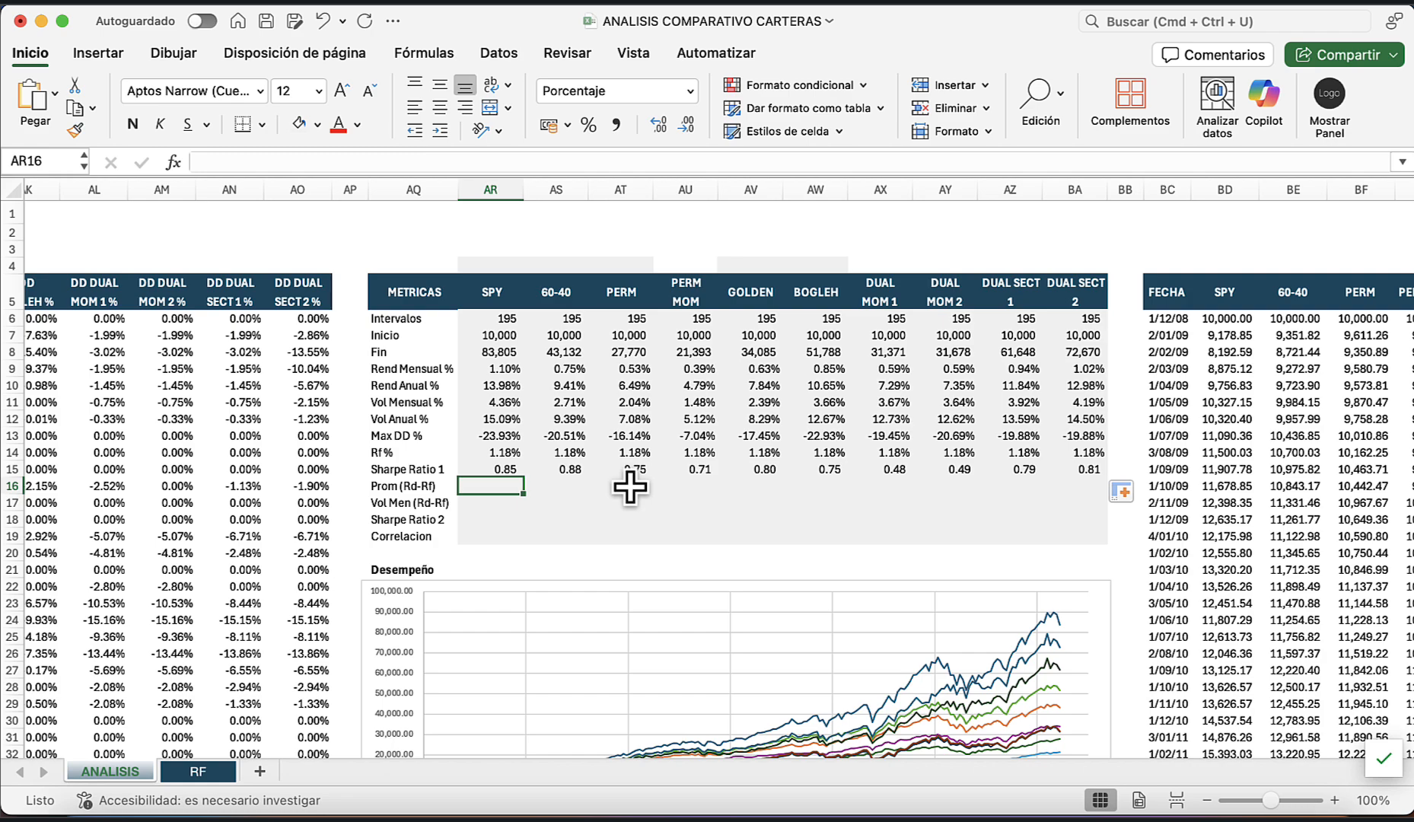
{"action": "left_click", "coordinate": [491, 468]}
{"action": "left_click_drag", "start_coordinate": [496, 452], "coordinate": [626, 454]}
Step: Fill the RF column with the monthly risk-free returns by entering =+RF!D5 in BO7 and extending it down to row 201
{"action": "scroll", "coordinate": [846, 506], "scroll_direction": "right", "scroll_amount": 15}
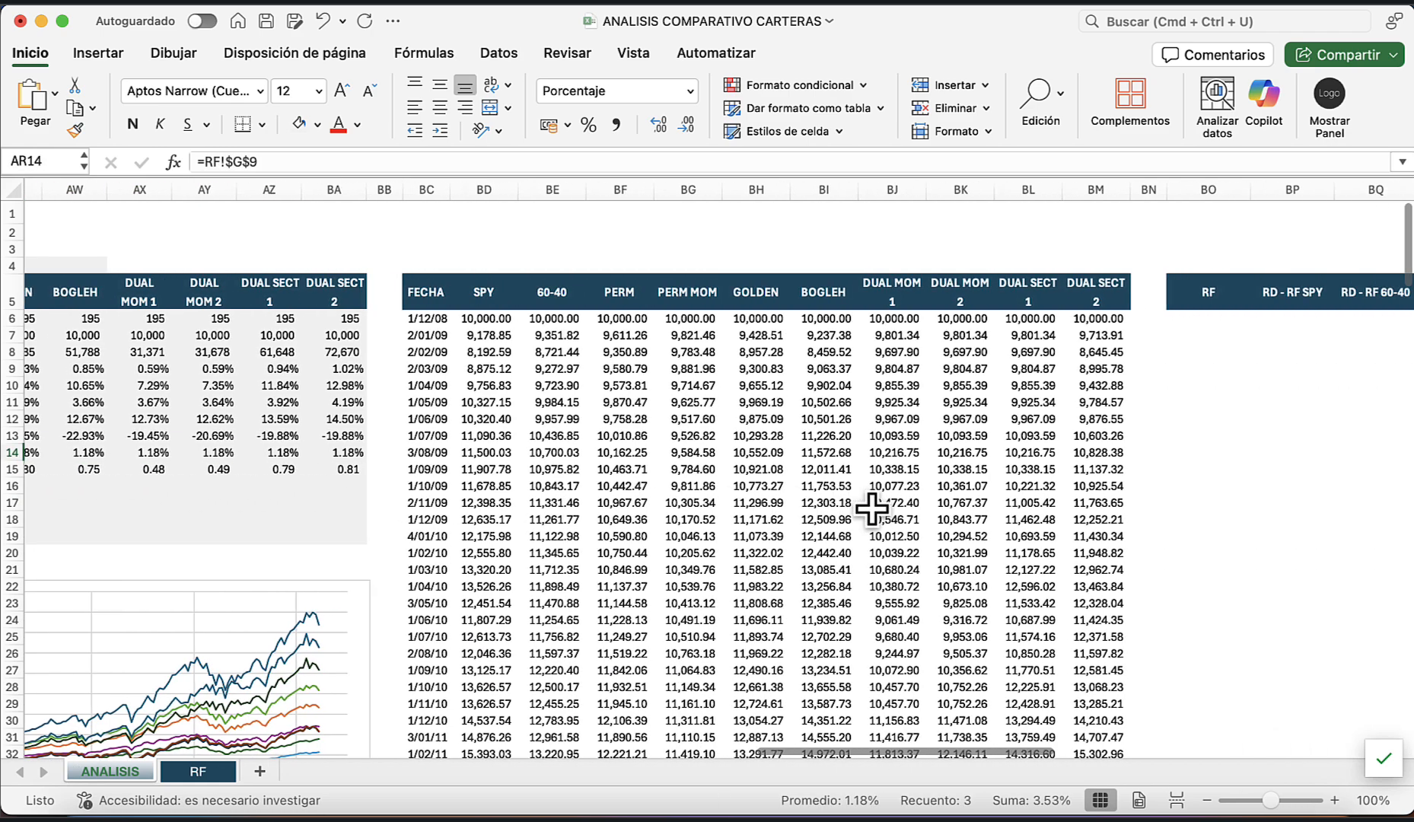
{"action": "scroll", "coordinate": [871, 509], "scroll_direction": "right", "scroll_amount": 2}
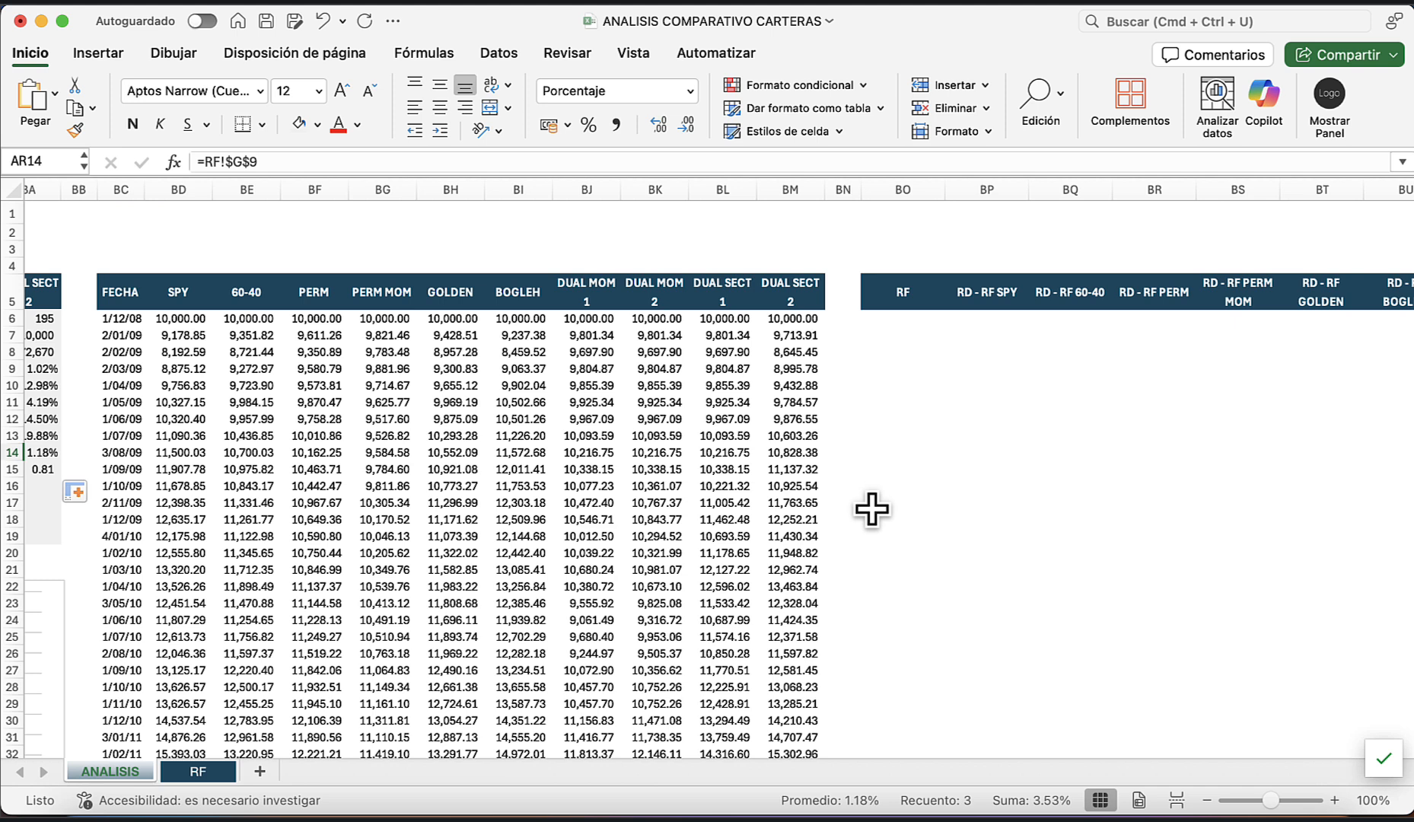
{"action": "left_click", "coordinate": [887, 335]}
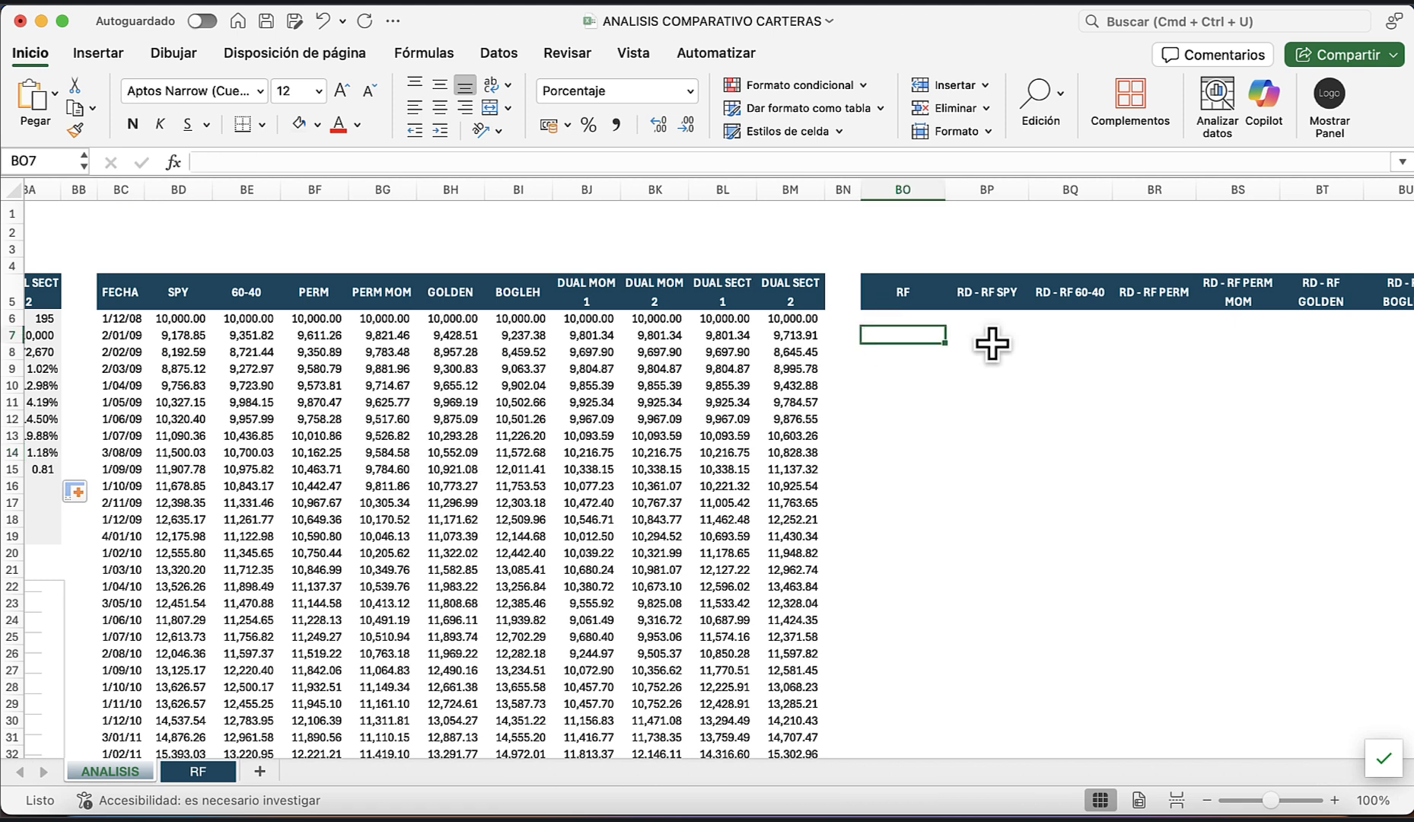
{"action": "key", "text": "Up"}
{"action": "key", "text": "Up"}
{"action": "key", "text": "Down"}
{"action": "key", "text": "Down"}
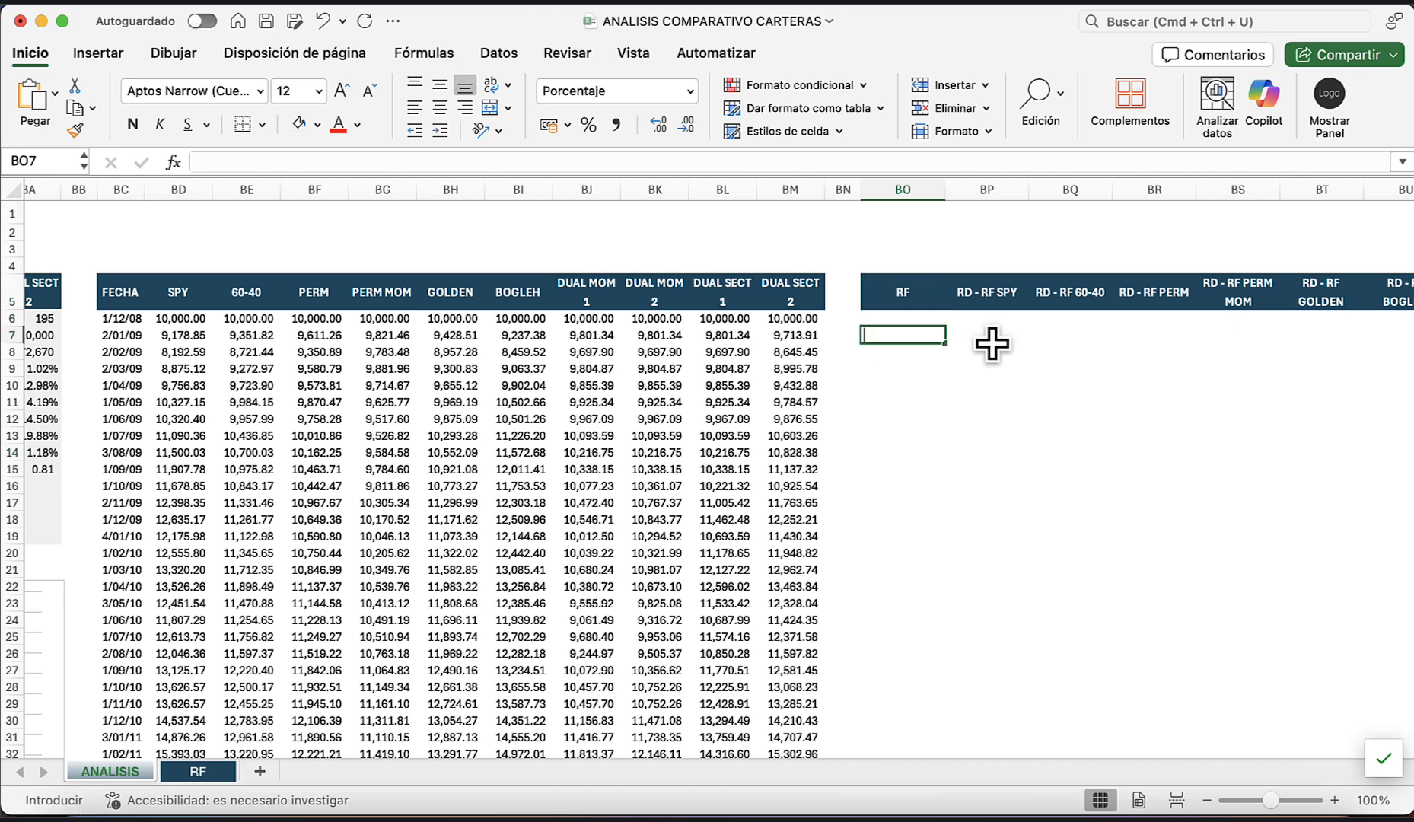
{"action": "type", "text": "+"}
{"action": "key", "text": "BackSpace"}
{"action": "type", "text": "+"}
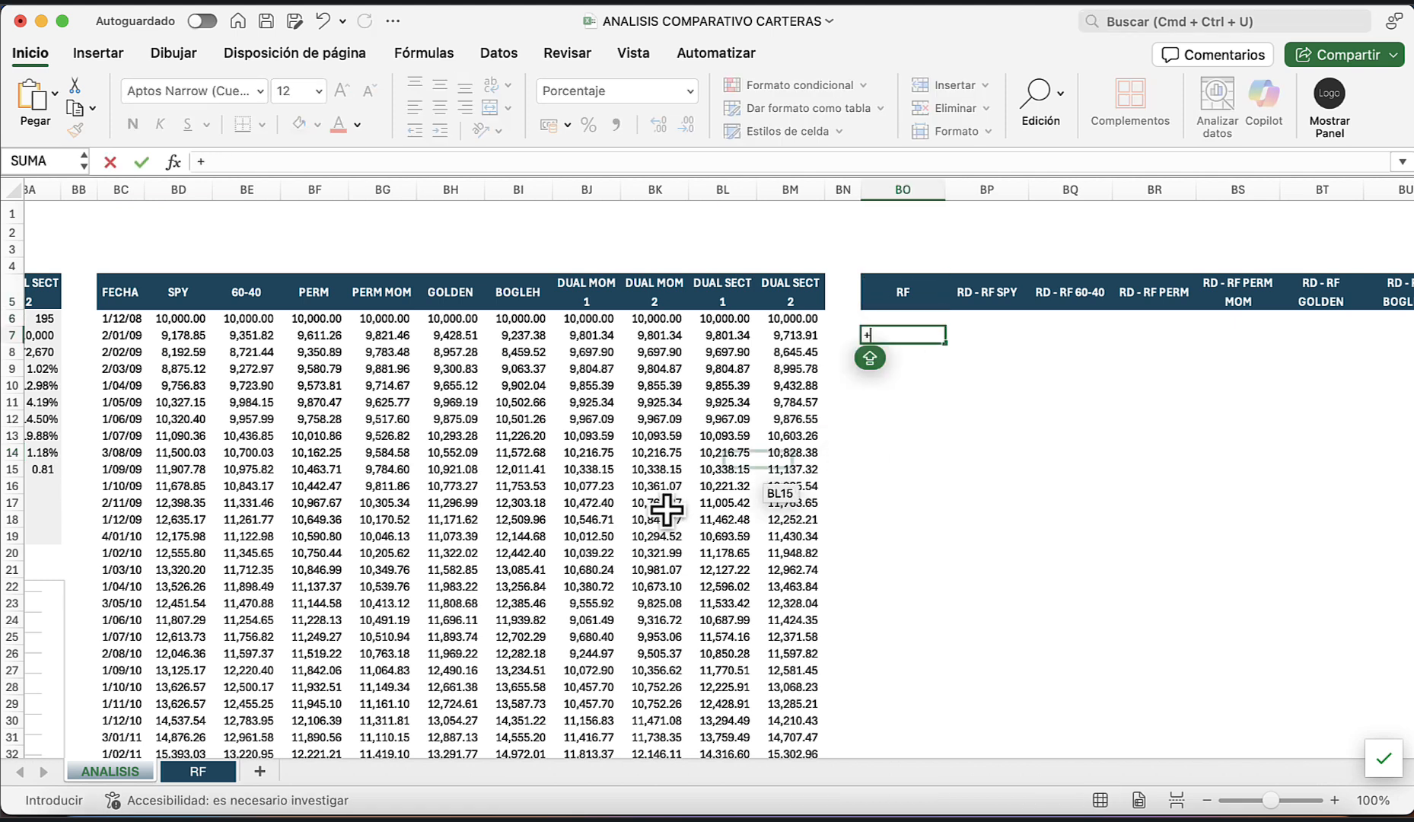
{"action": "left_click", "coordinate": [223, 769]}
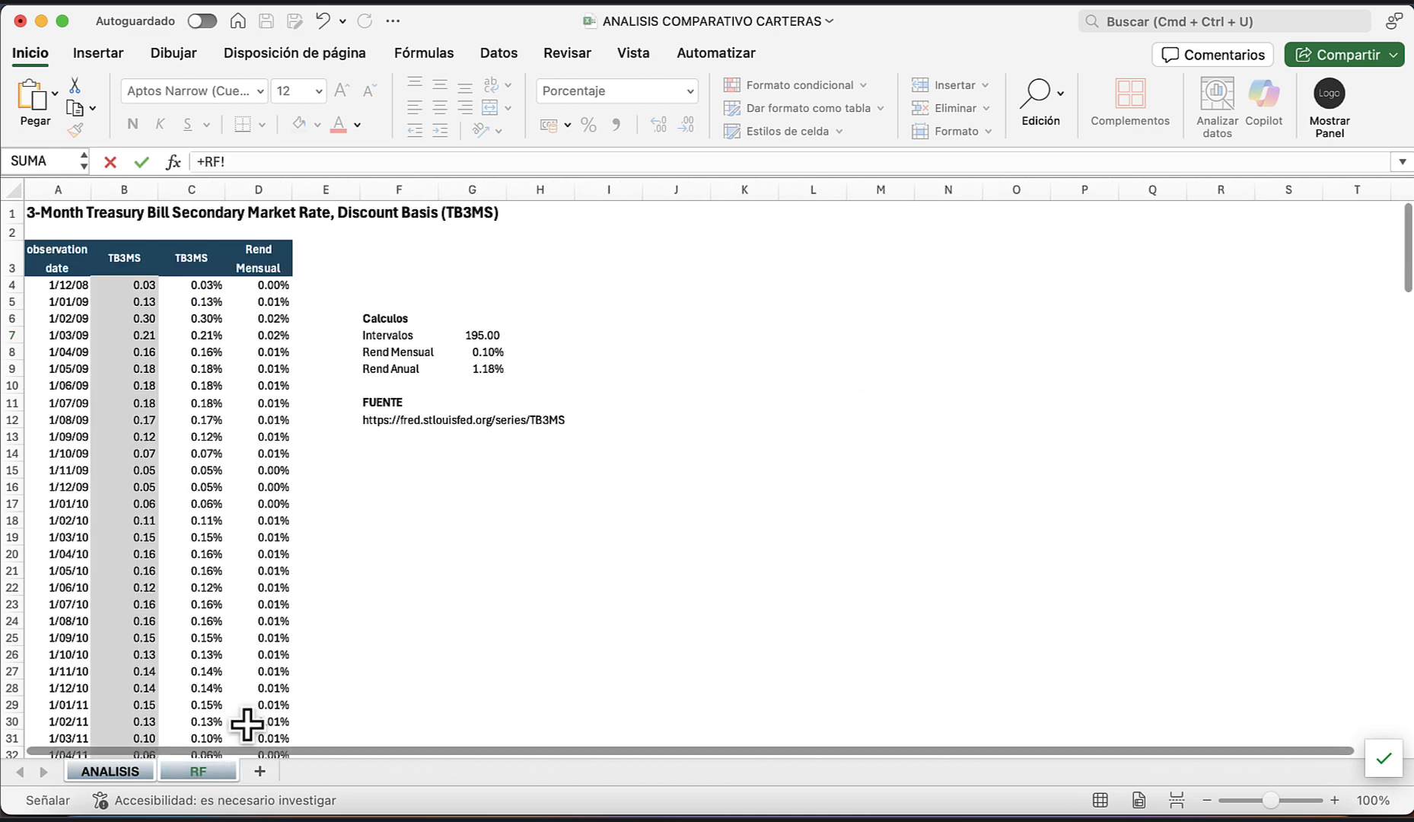
{"action": "left_click", "coordinate": [257, 304]}
{"action": "key", "text": "Return"}
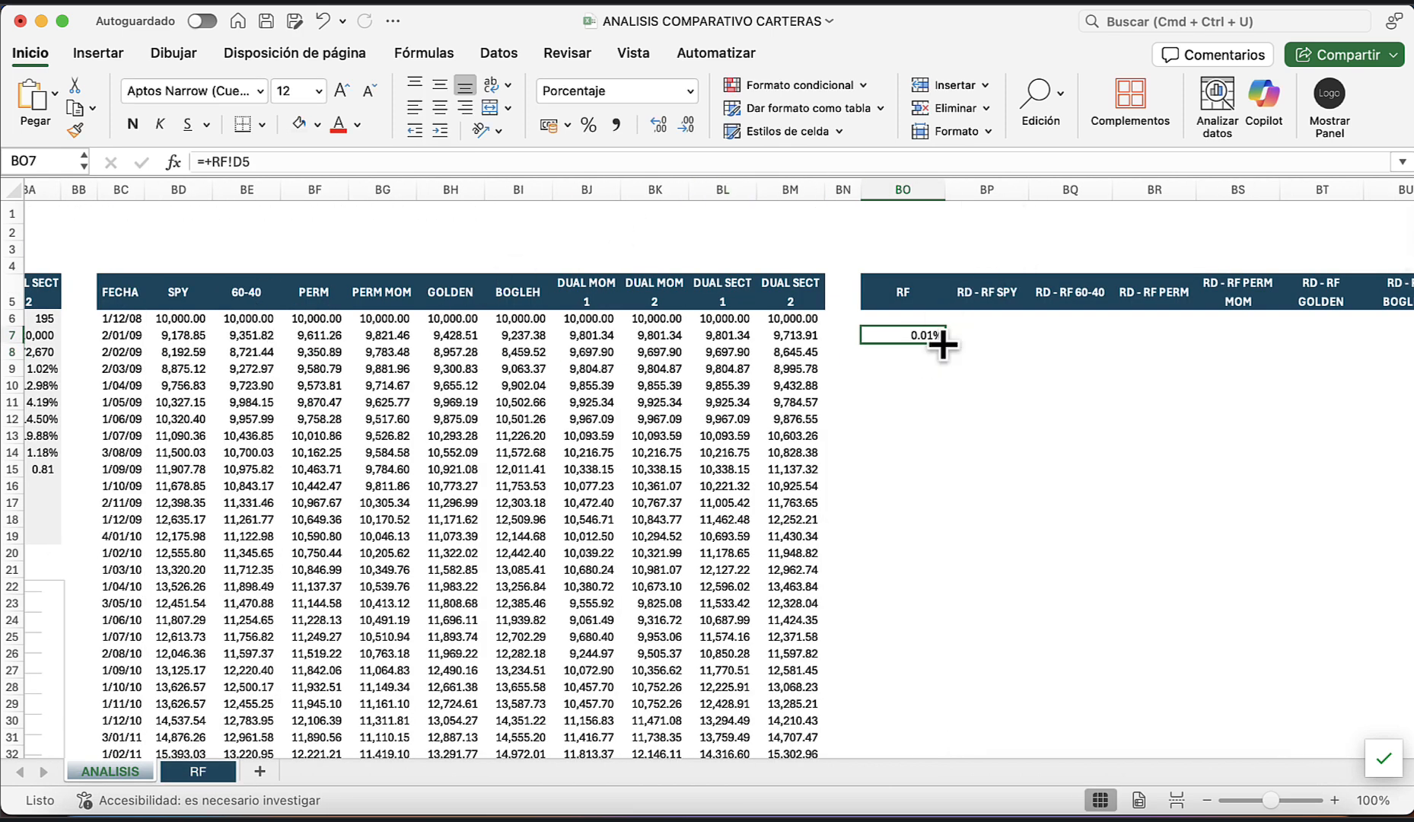
{"action": "left_click_drag", "start_coordinate": [943, 344], "coordinate": [1027, 567]}
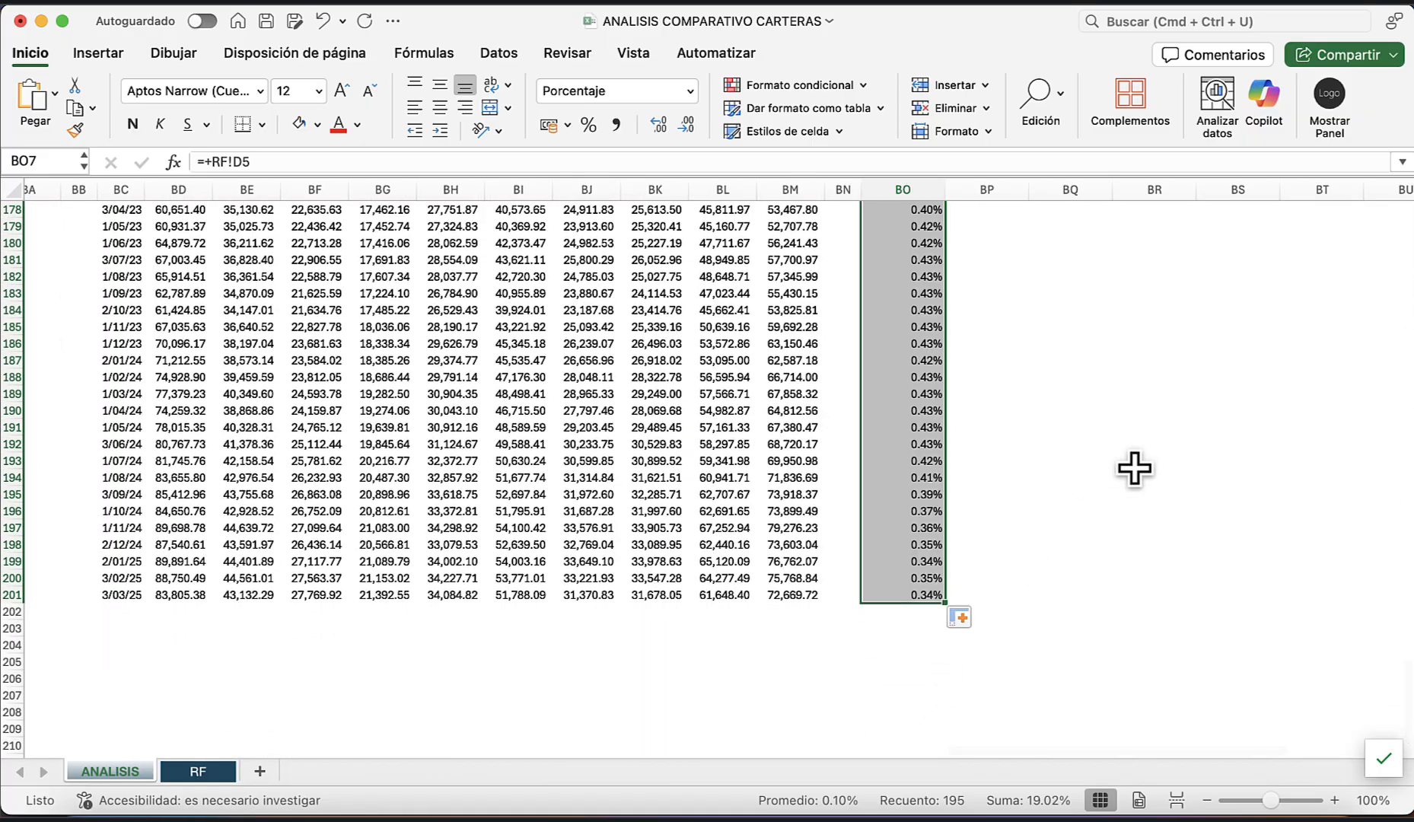
Step: Calculate the first RD - RF SPY excess return in BP7 with =L7-$BO7, subtracting RF from REND SPY %
{"action": "scroll", "coordinate": [1133, 472], "scroll_direction": "up", "scroll_amount": 20}
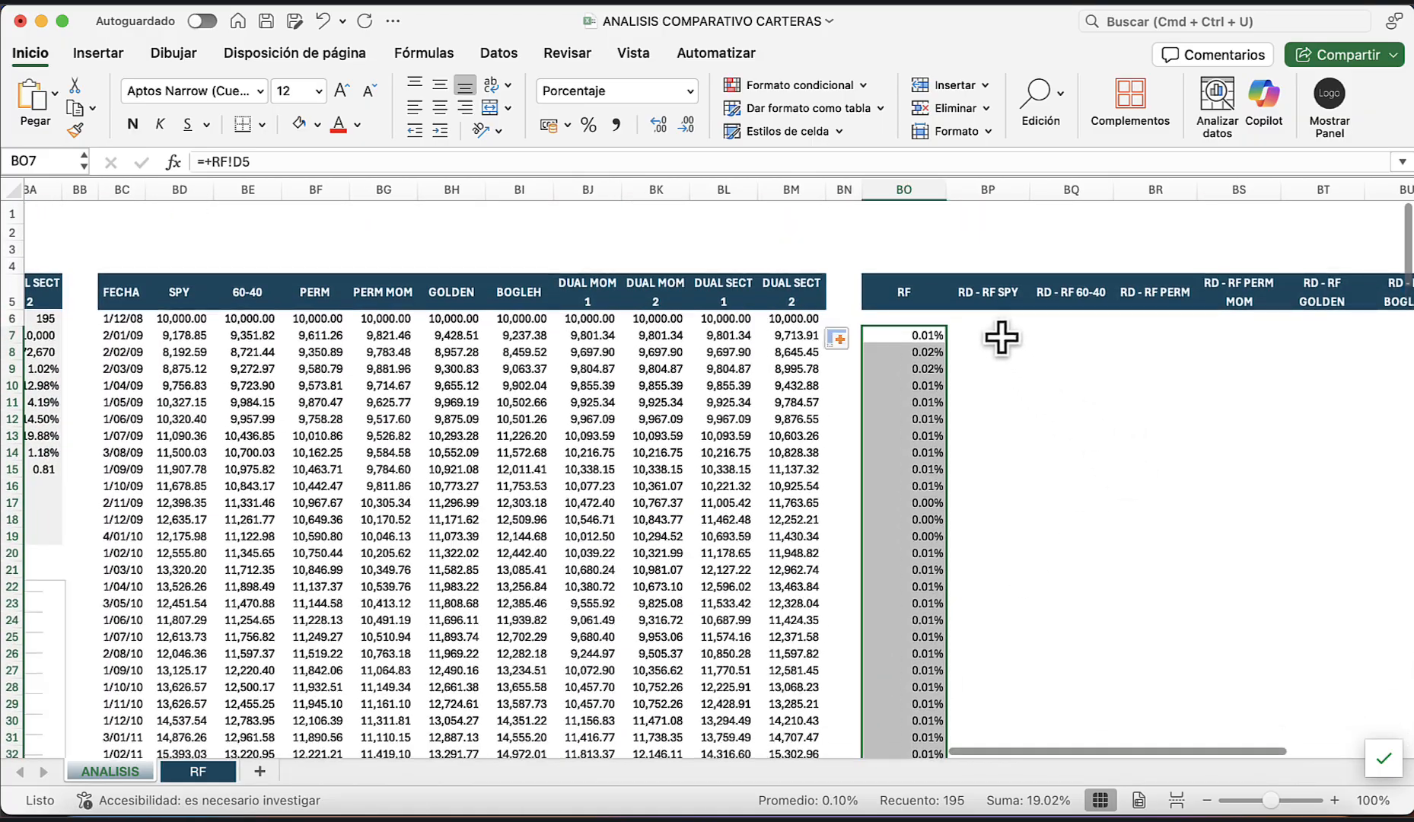
{"action": "left_click", "coordinate": [1002, 336]}
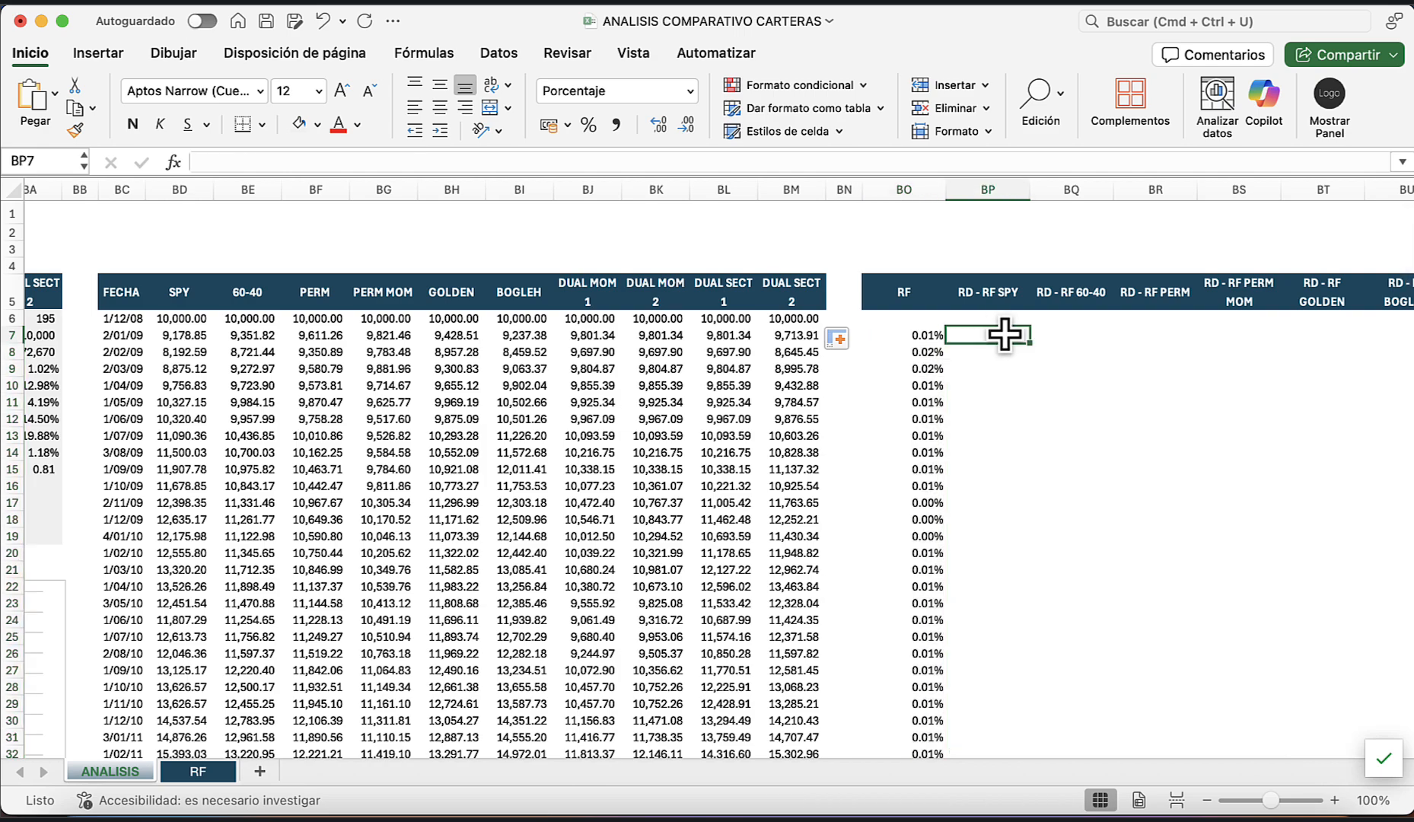
{"action": "type", "text": "="}
{"action": "key", "text": "Left"}
{"action": "key", "text": "Left"}
{"action": "key", "text": "Left"}
{"action": "key", "text": "Left"}
{"action": "key", "text": "Left"}
{"action": "key", "text": "Left"}
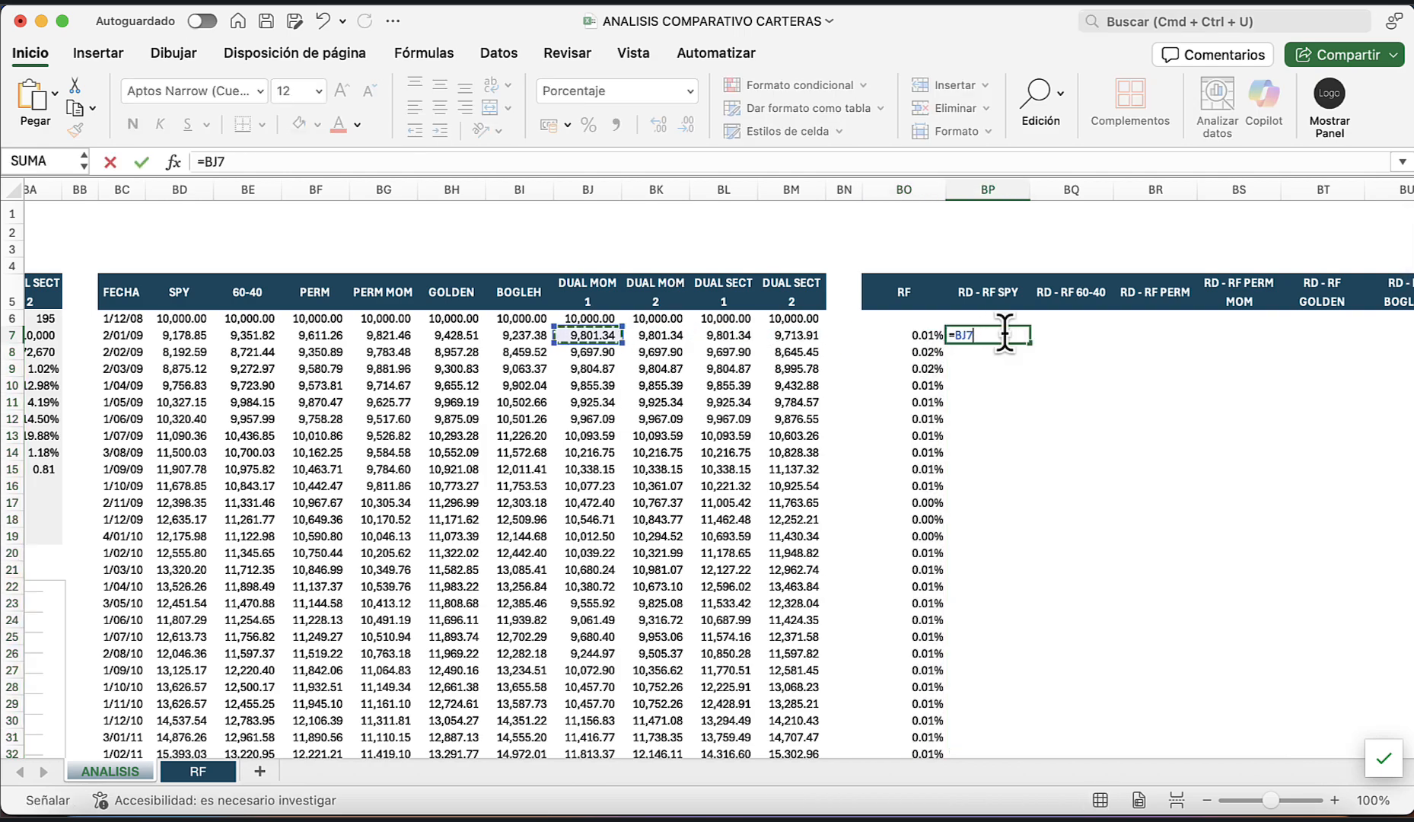
{"action": "key", "text": "Left"}
{"action": "key", "text": "Left"}
{"action": "key", "text": "Left"}
{"action": "key", "text": "Left"}
{"action": "key", "text": "Left"}
{"action": "key", "text": "Left"}
{"action": "key", "text": "Left"}
{"action": "key", "text": "Left"}
{"action": "key", "text": "Left"}
{"action": "key", "text": "Left"}
{"action": "key", "text": "Left"}
{"action": "key", "text": "Left"}
{"action": "key", "text": "Left"}
{"action": "key", "text": "Left"}
{"action": "key", "text": "Left"}
{"action": "key", "text": "Left"}
{"action": "key", "text": "Left"}
{"action": "key", "text": "Left"}
{"action": "key", "text": "Left"}
{"action": "key", "text": "Left"}
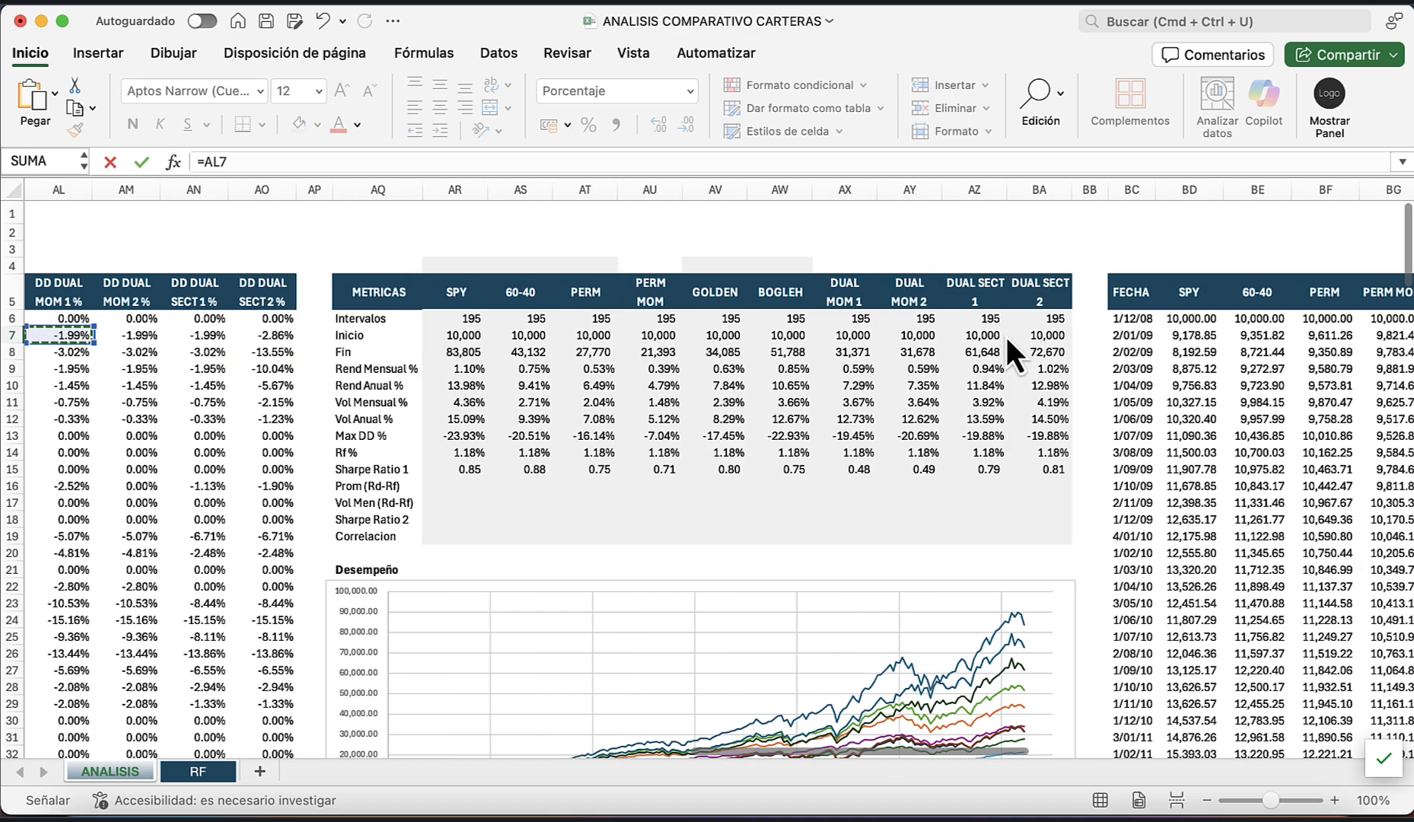
{"action": "key", "text": "Left"}
{"action": "key", "text": "Left"}
{"action": "key", "text": "Left"}
{"action": "key", "text": "Left"}
{"action": "key", "text": "Left"}
{"action": "key", "text": "Left"}
{"action": "key", "text": "Left"}
{"action": "key", "text": "Left"}
{"action": "key", "text": "Left"}
{"action": "key", "text": "Left"}
{"action": "key", "text": "Left"}
{"action": "key", "text": "Left"}
{"action": "key", "text": "Left"}
{"action": "key", "text": "Left"}
{"action": "key", "text": "Left"}
{"action": "key", "text": "Left"}
{"action": "key", "text": "Left"}
{"action": "key", "text": "Left"}
{"action": "key", "text": "Left"}
{"action": "key", "text": "Left"}
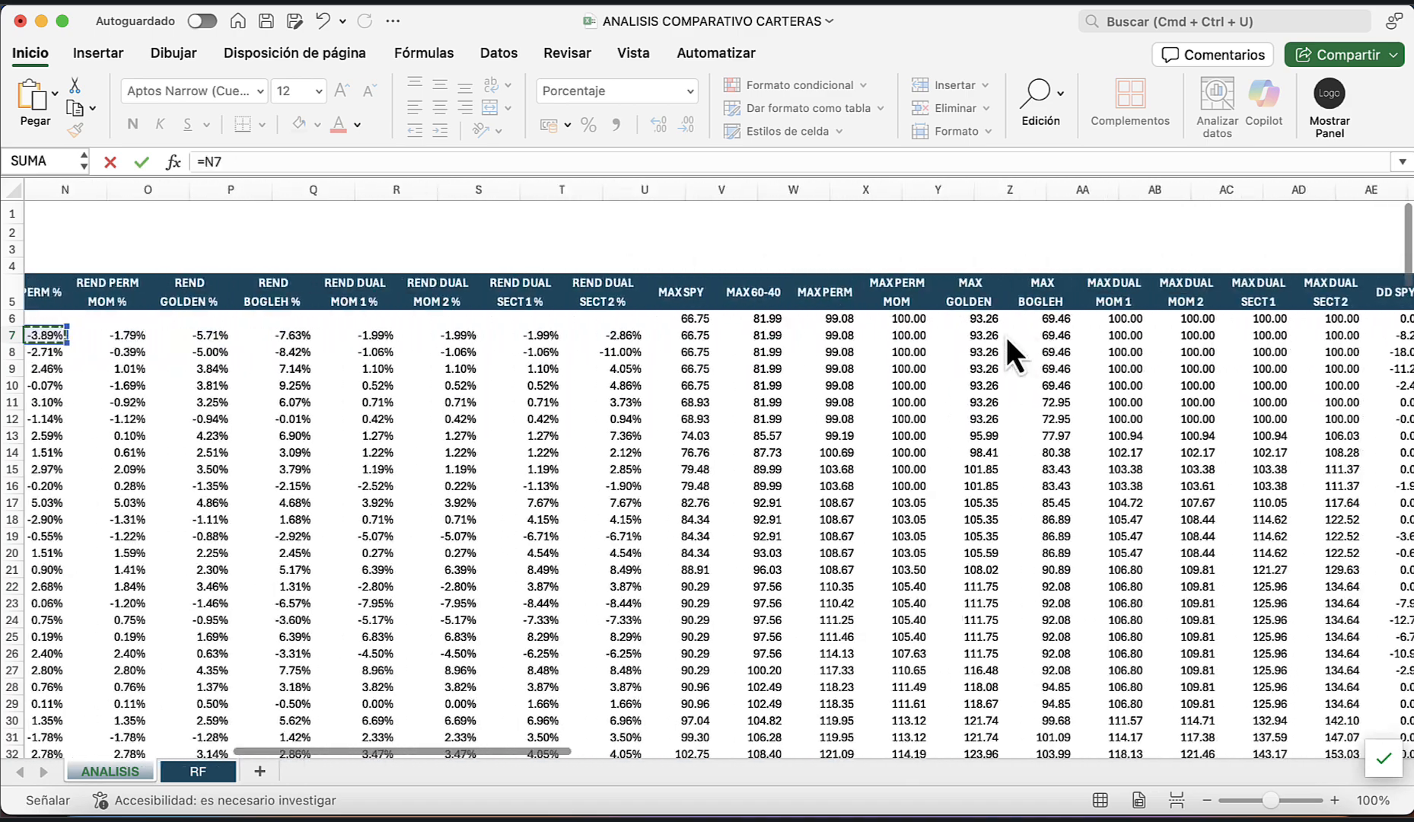
{"action": "key", "text": "Left"}
{"action": "key", "text": "Left"}
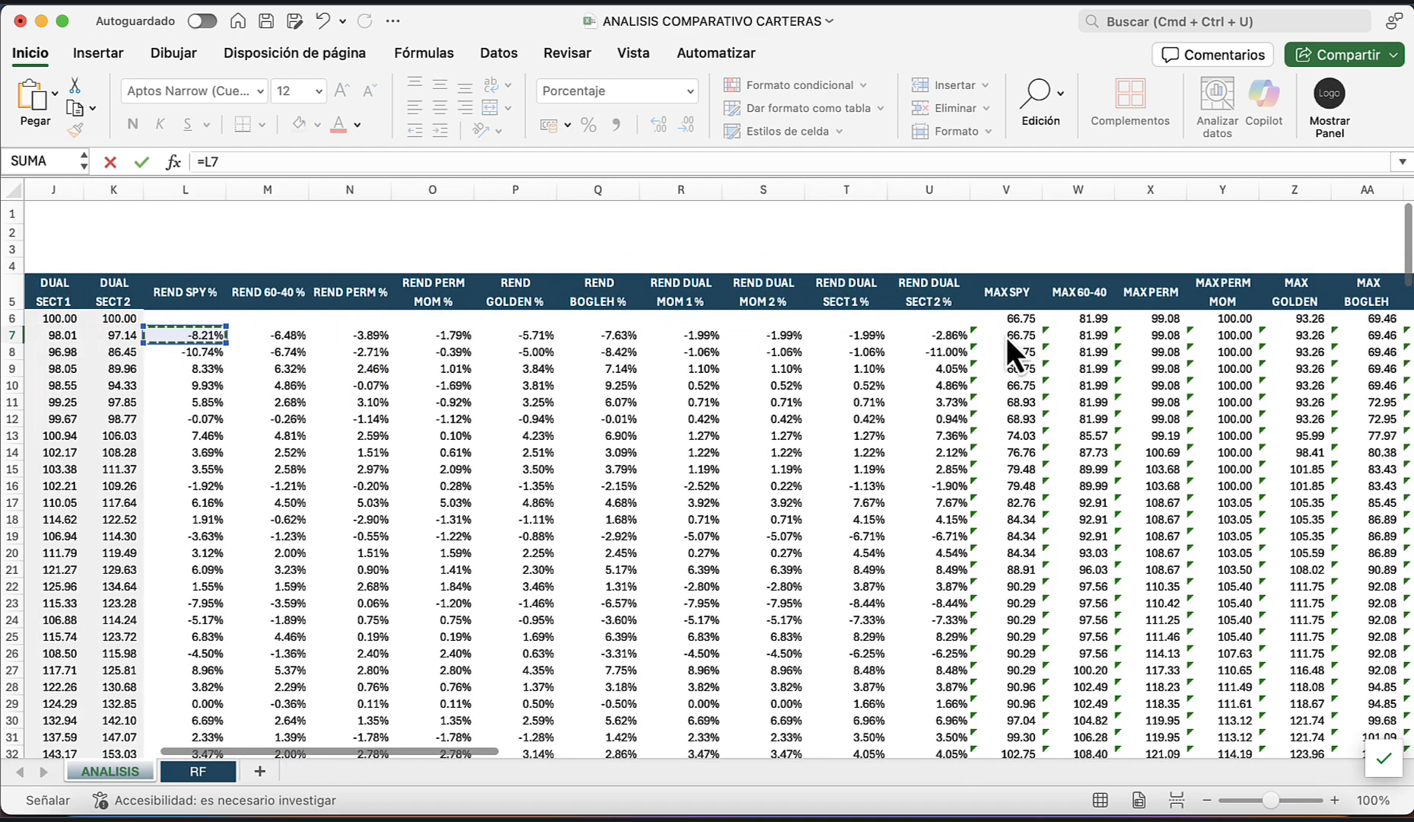
{"action": "type", "text": "-"}
{"action": "key", "text": "Left"}
{"action": "key", "text": "Left"}
{"action": "key", "text": "Left"}
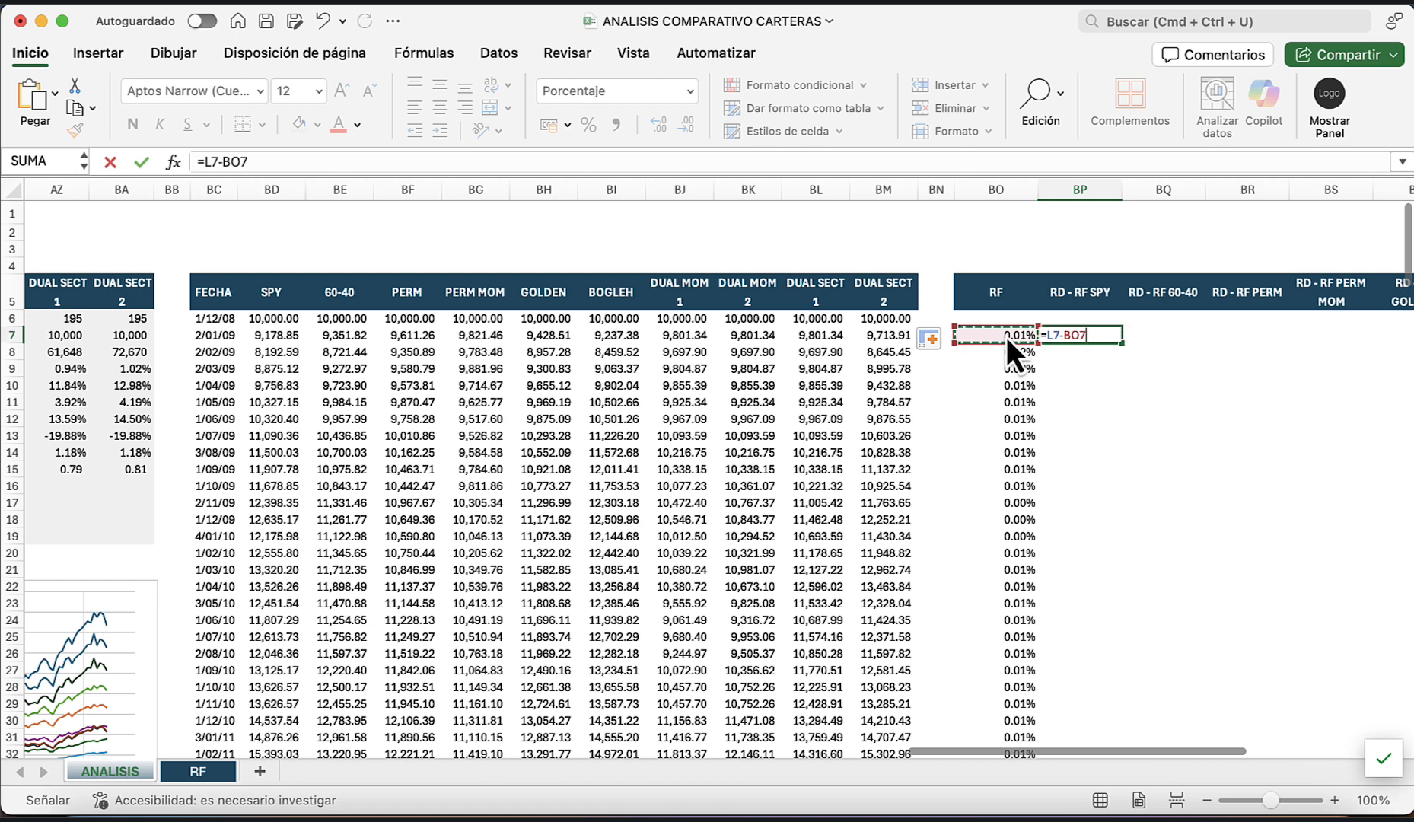
{"action": "key", "text": "F4"}
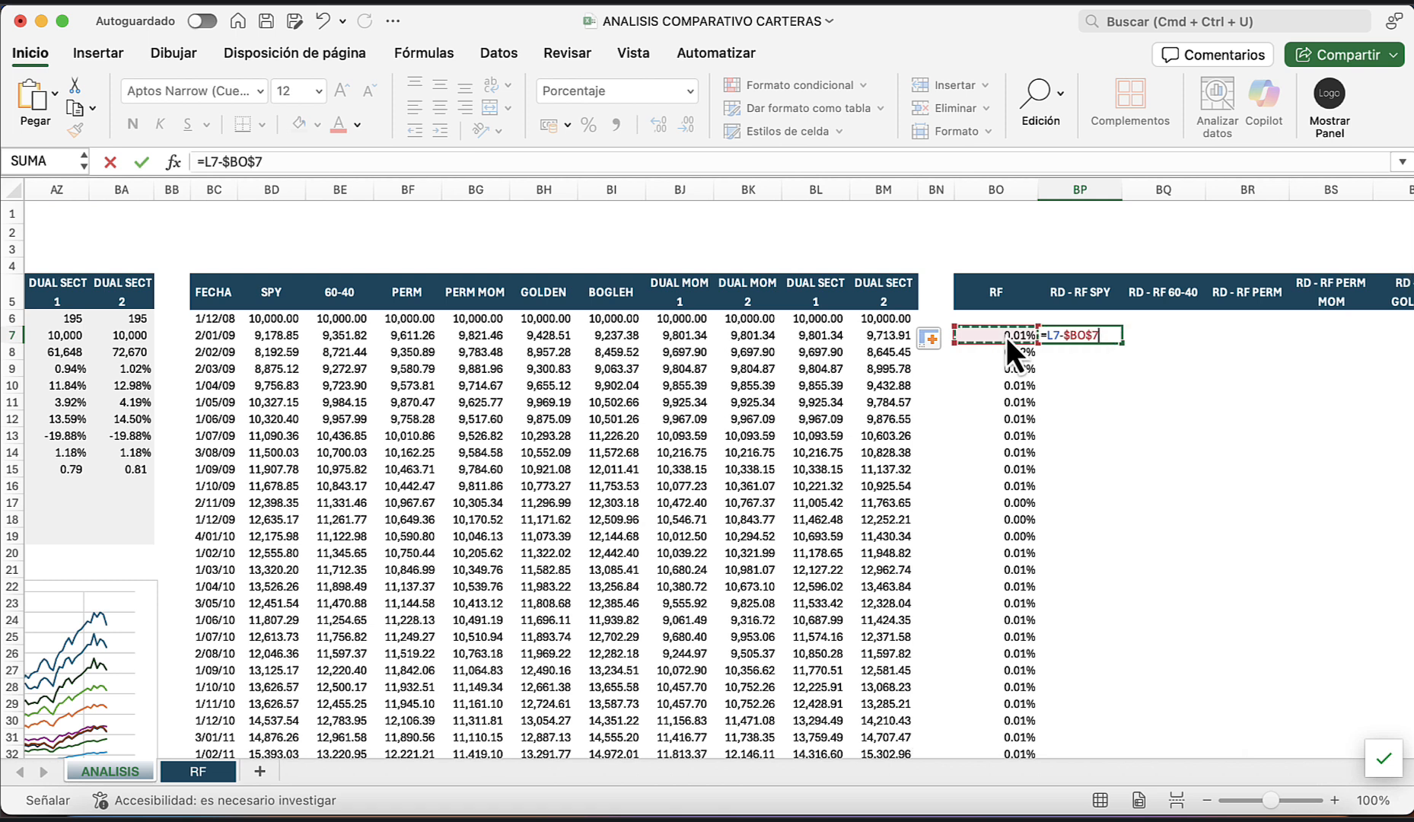
{"action": "key", "text": "F4"}
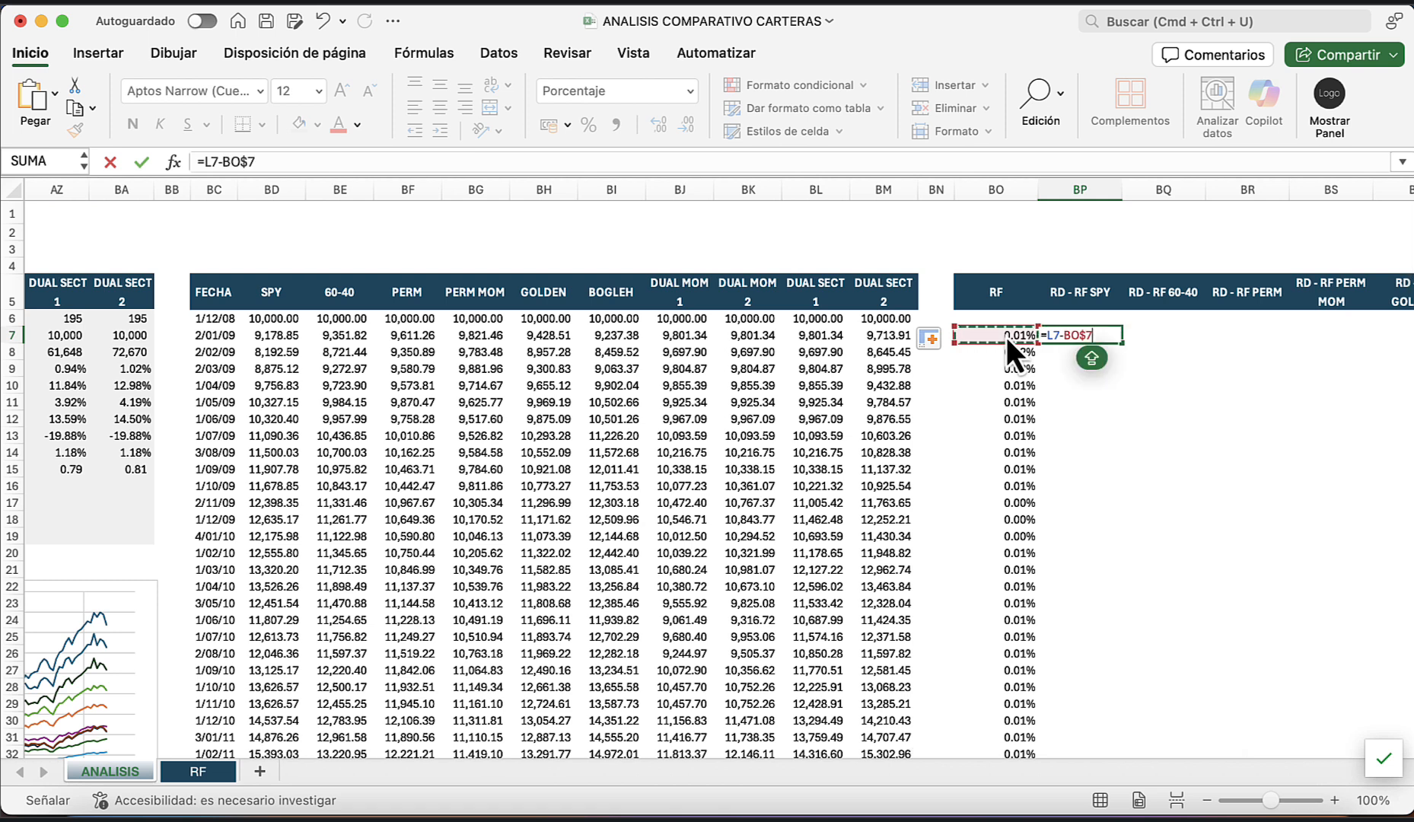
{"action": "key", "text": "F4"}
{"action": "key", "text": "Return"}
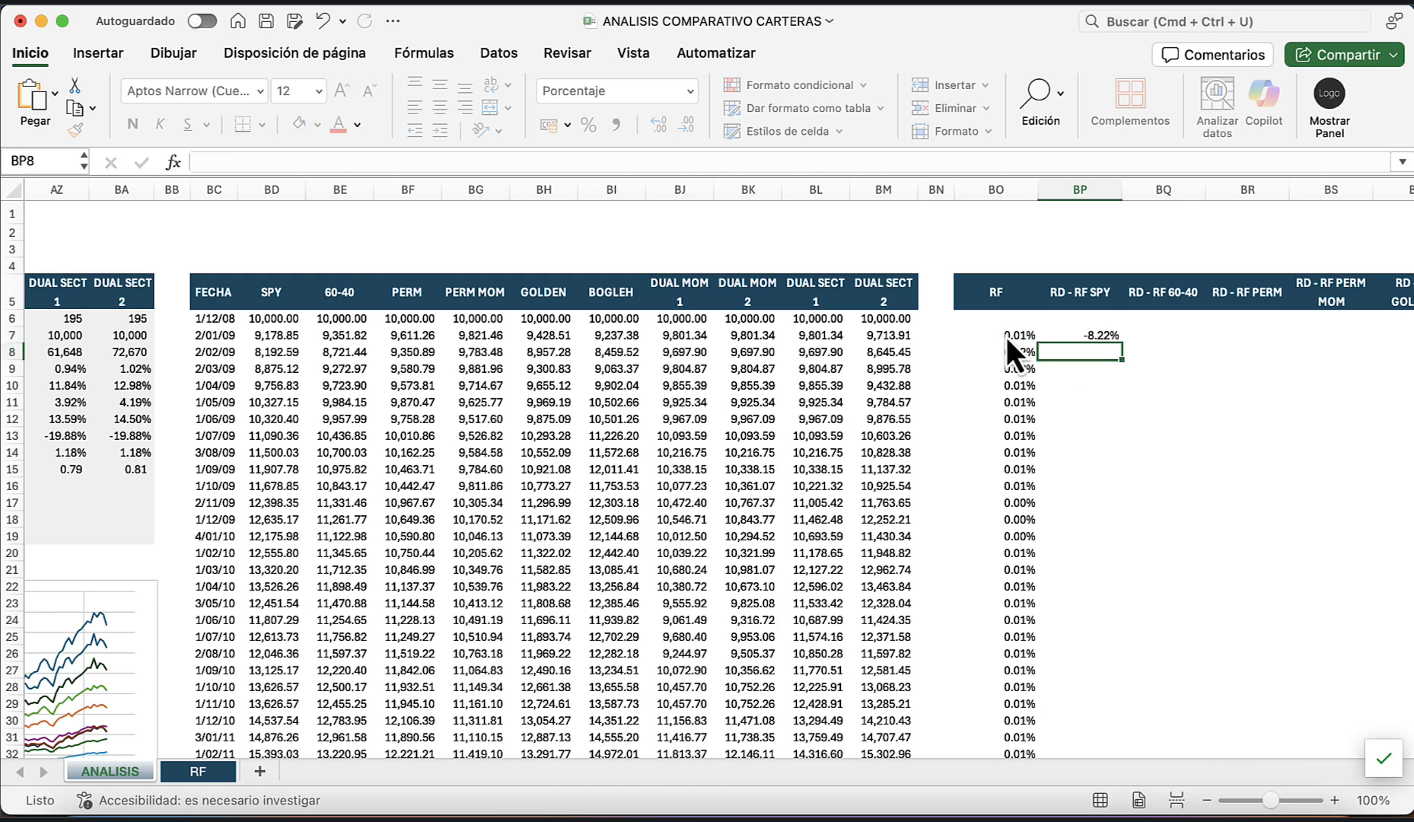
Step: Fill the excess-return formula from BP7 across to RD - RF DUAL SECT 2 and down to the last date
{"action": "key", "text": "Up"}
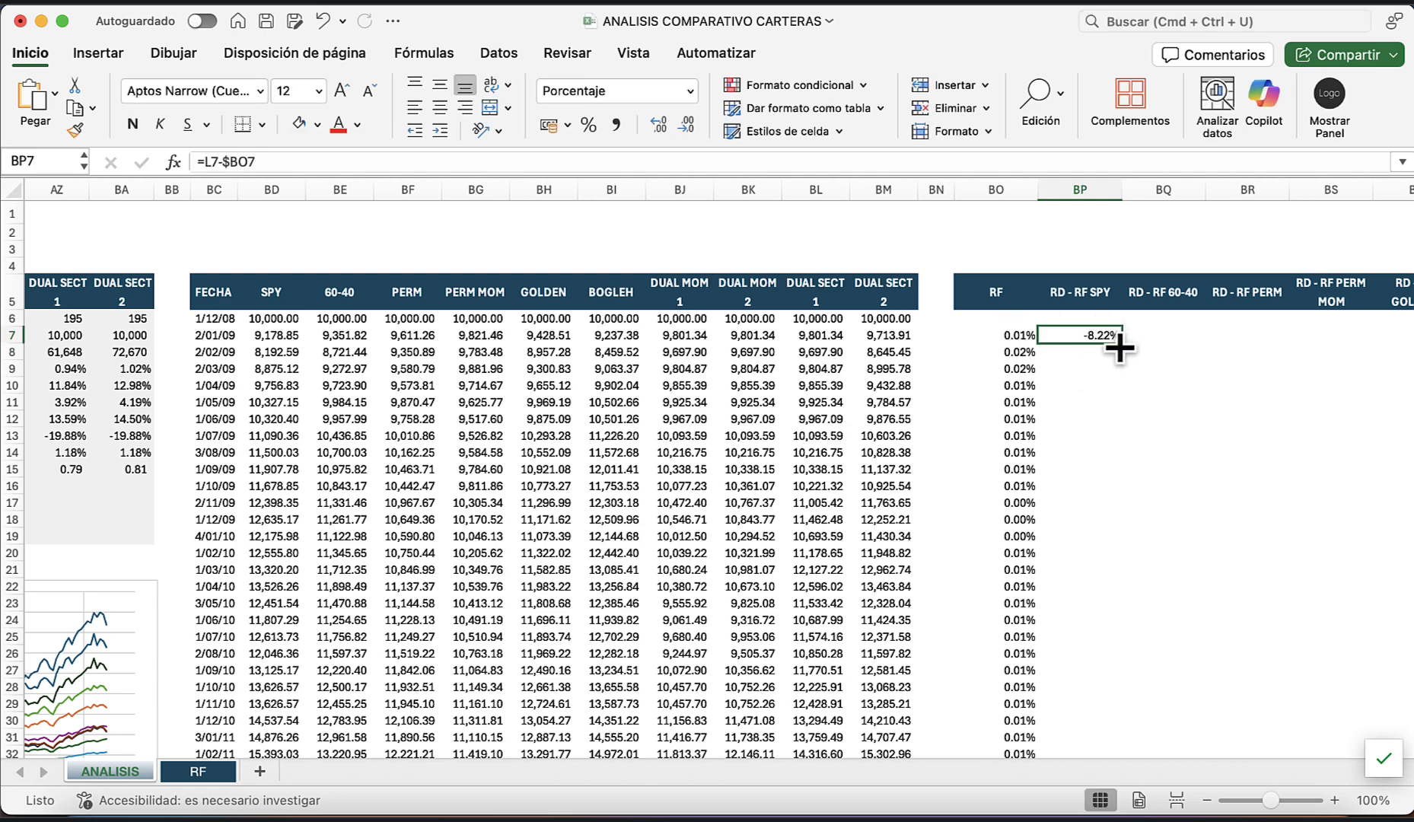
{"action": "left_click_drag", "start_coordinate": [1119, 349], "coordinate": [1385, 354]}
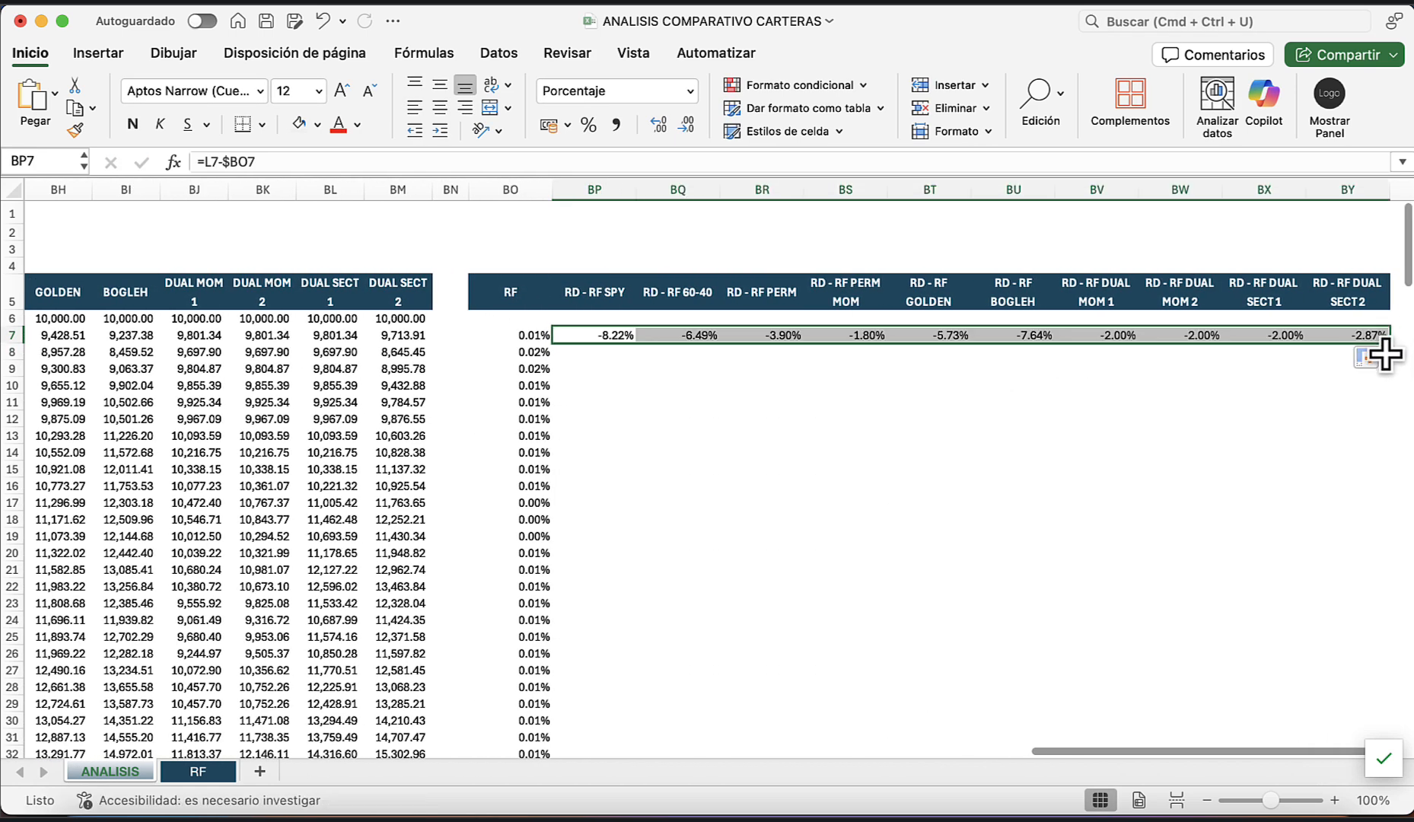
{"action": "double_click", "coordinate": [1386, 354]}
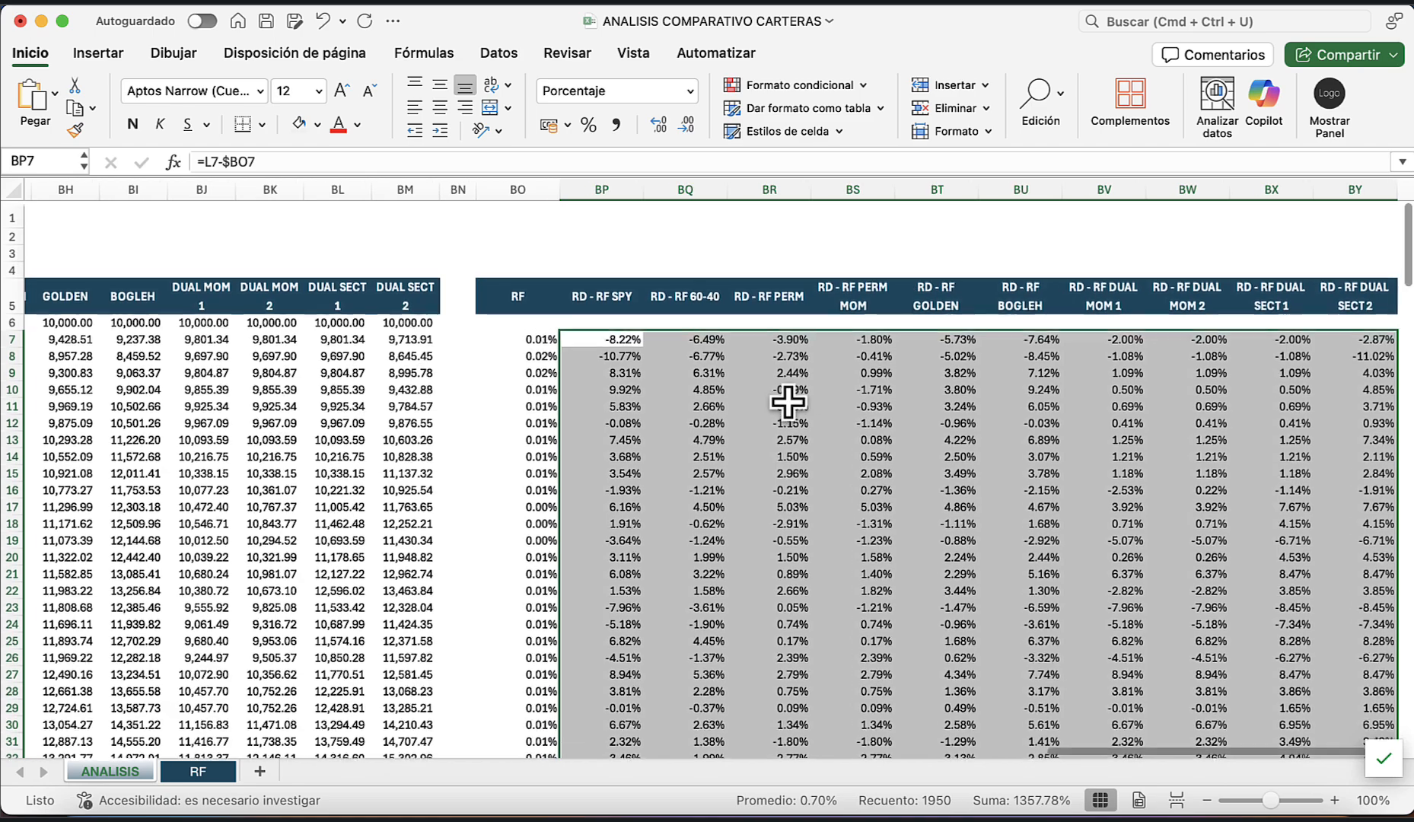
Step: Calculate SPY's Prom (Rd-Rf) in AR16 with =PROMEDIO(BP7:BP201), averaging the RD - RF SPY column
{"action": "scroll", "coordinate": [788, 402], "scroll_direction": "left", "scroll_amount": 3}
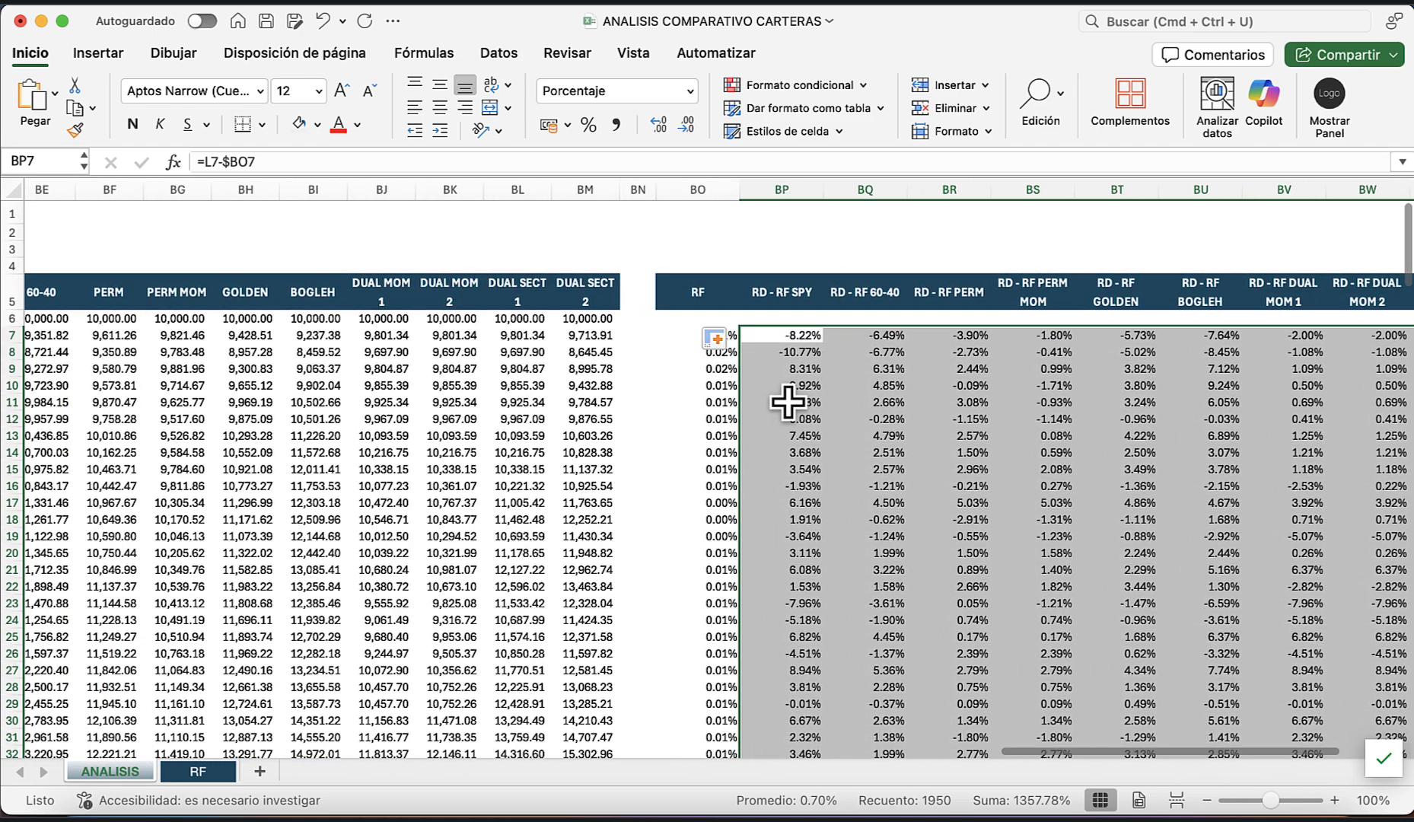
{"action": "scroll", "coordinate": [788, 402], "scroll_direction": "left", "scroll_amount": 8}
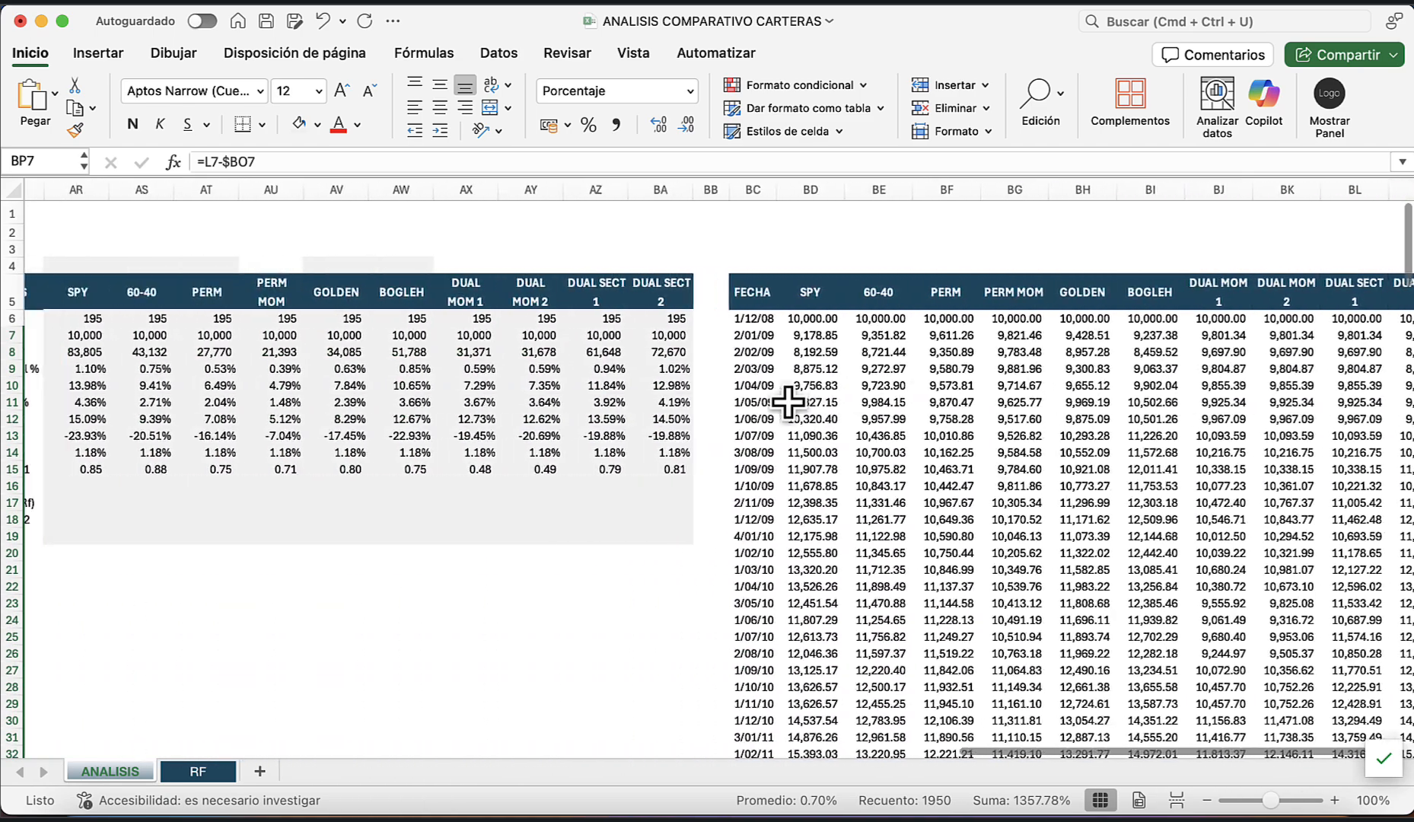
{"action": "scroll", "coordinate": [787, 402], "scroll_direction": "left", "scroll_amount": 5}
{"action": "left_click", "coordinate": [384, 486]}
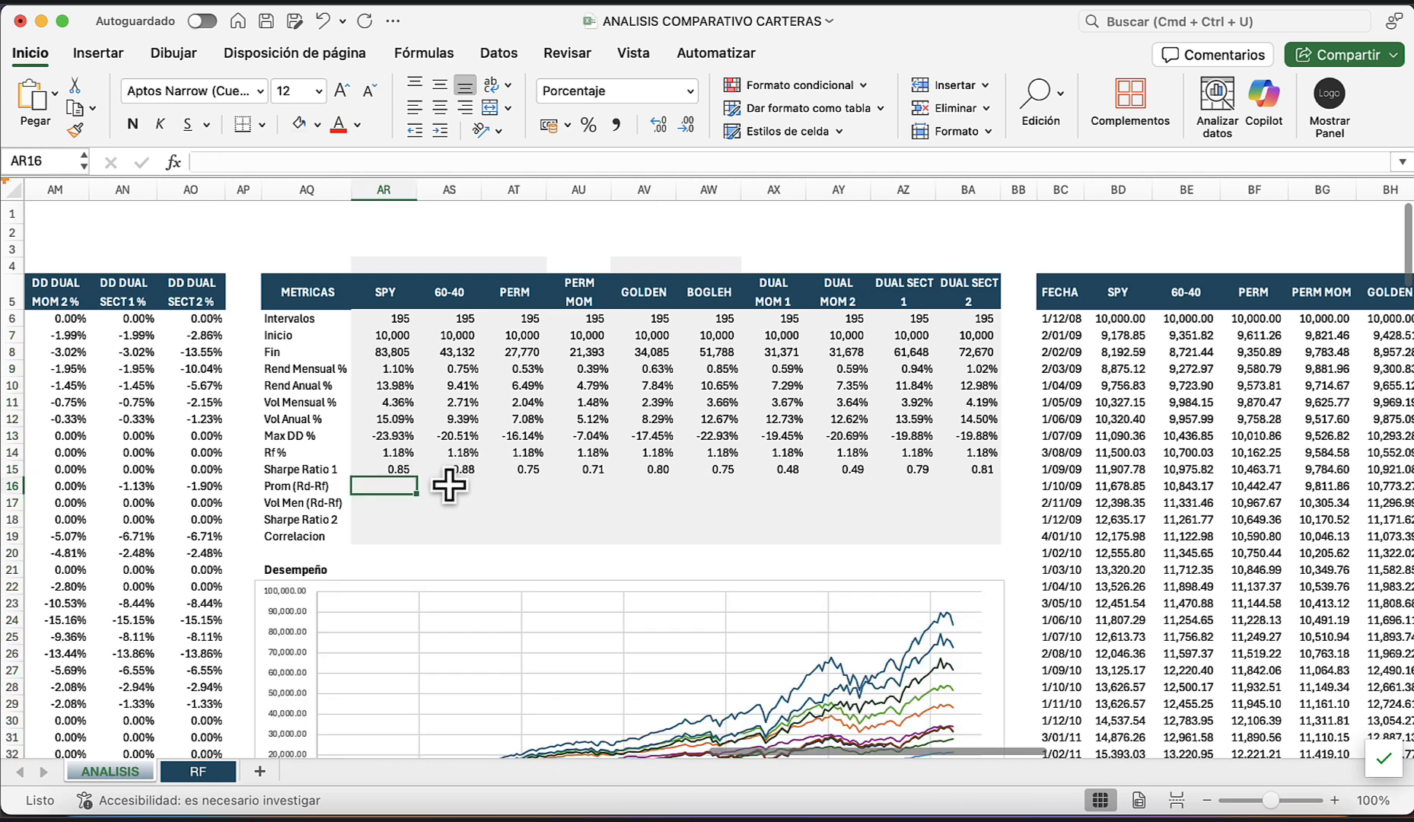
{"action": "type", "text": "=PROMEDIO("}
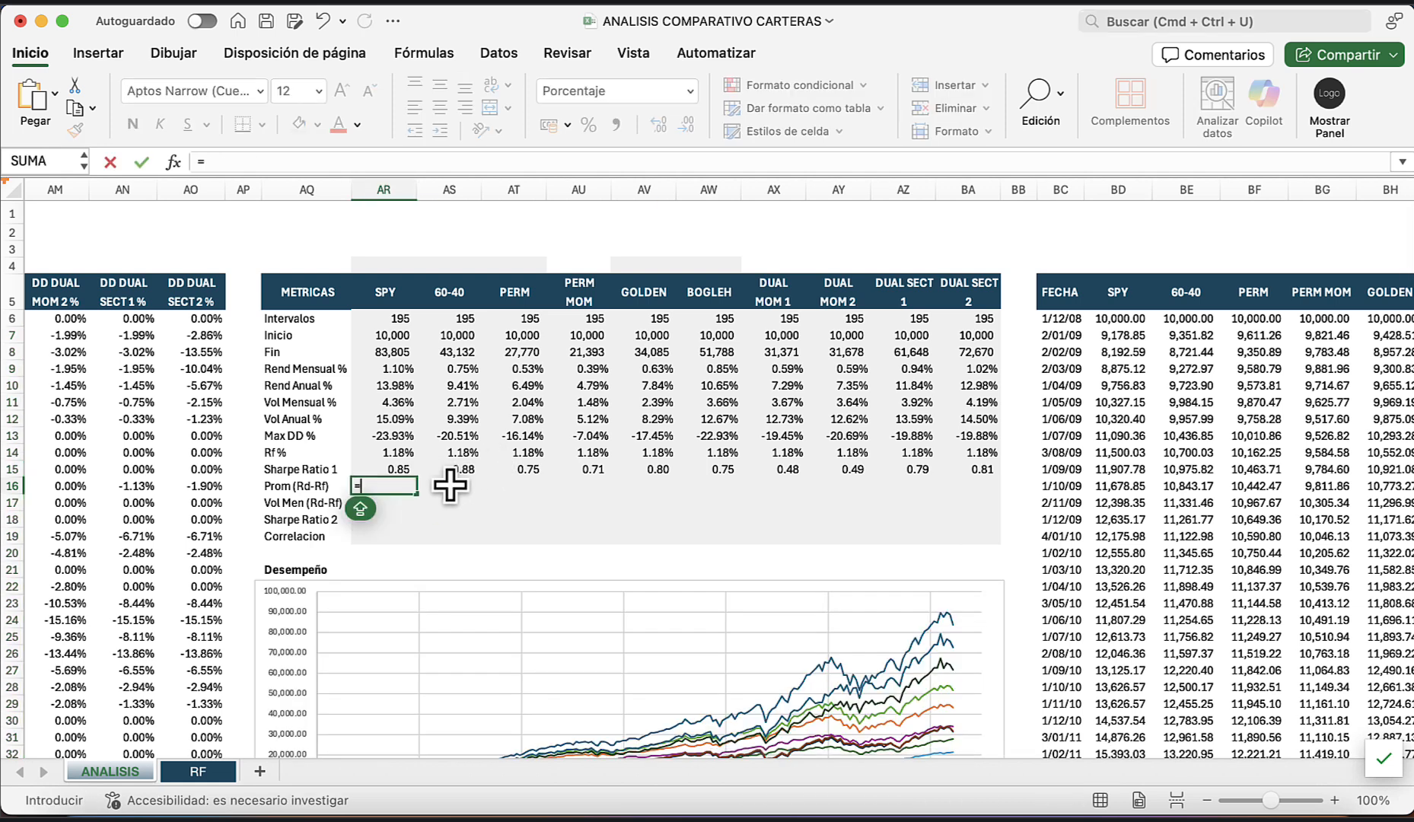
{"action": "key", "text": "Right"}
{"action": "key", "text": "Right"}
{"action": "key", "text": "Right"}
{"action": "key", "text": "Right"}
{"action": "key", "text": "Right"}
{"action": "key", "text": "Right"}
{"action": "key", "text": "Right"}
{"action": "key", "text": "Right"}
{"action": "key", "text": "Right"}
{"action": "key", "text": "Right"}
{"action": "key", "text": "Right"}
{"action": "key", "text": "Right"}
{"action": "key", "text": "Right"}
{"action": "key", "text": "Right"}
{"action": "key", "text": "Right"}
{"action": "key", "text": "Right"}
{"action": "key", "text": "Right"}
{"action": "key", "text": "Right"}
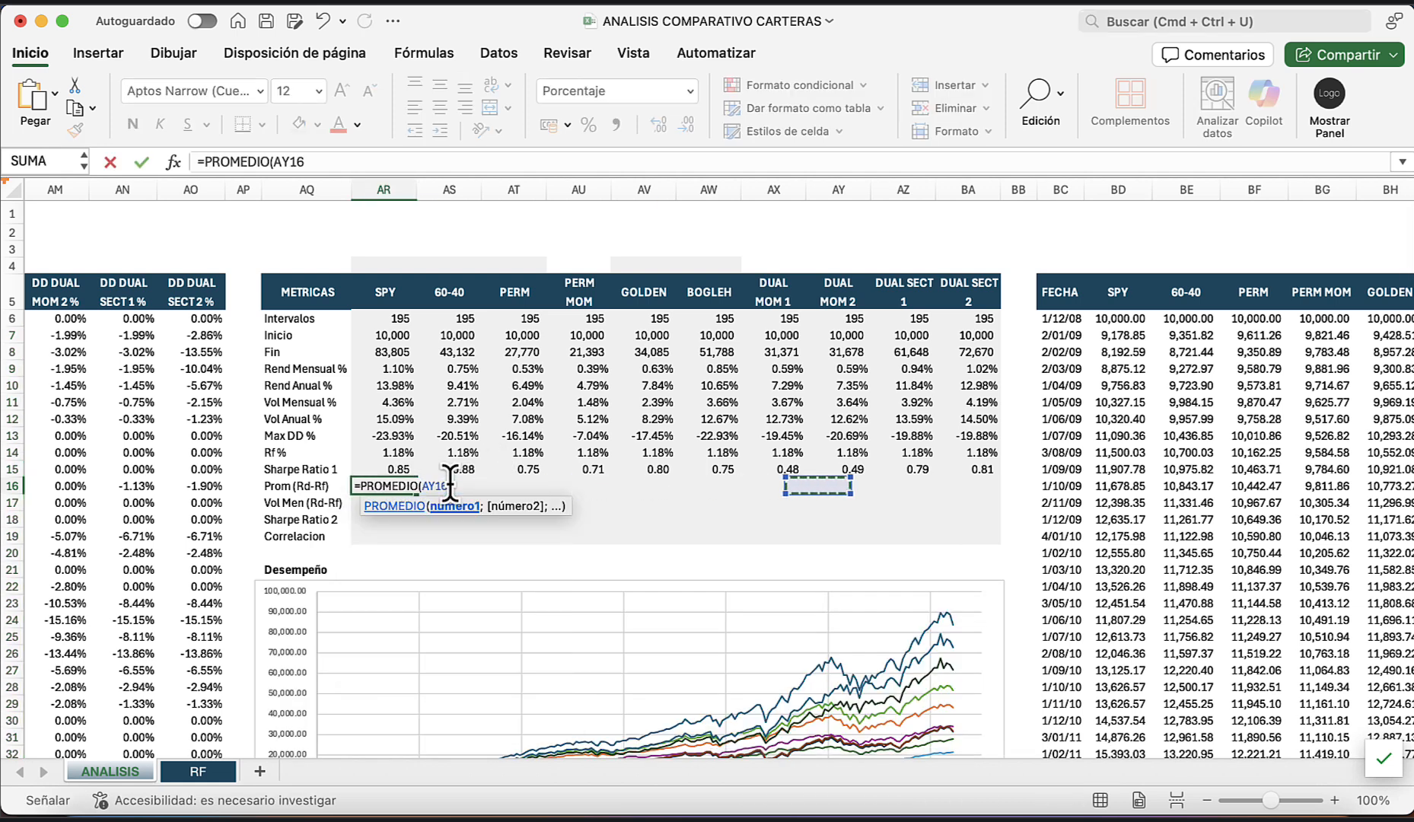
{"action": "key", "text": "Right"}
{"action": "key", "text": "Right"}
{"action": "key", "text": "Right"}
{"action": "key", "text": "Right"}
{"action": "key", "text": "Right"}
{"action": "key", "text": "Right"}
{"action": "key", "text": "Right"}
{"action": "key", "text": "Up"}
{"action": "key", "text": "Up"}
{"action": "key", "text": "Up"}
{"action": "key", "text": "Up"}
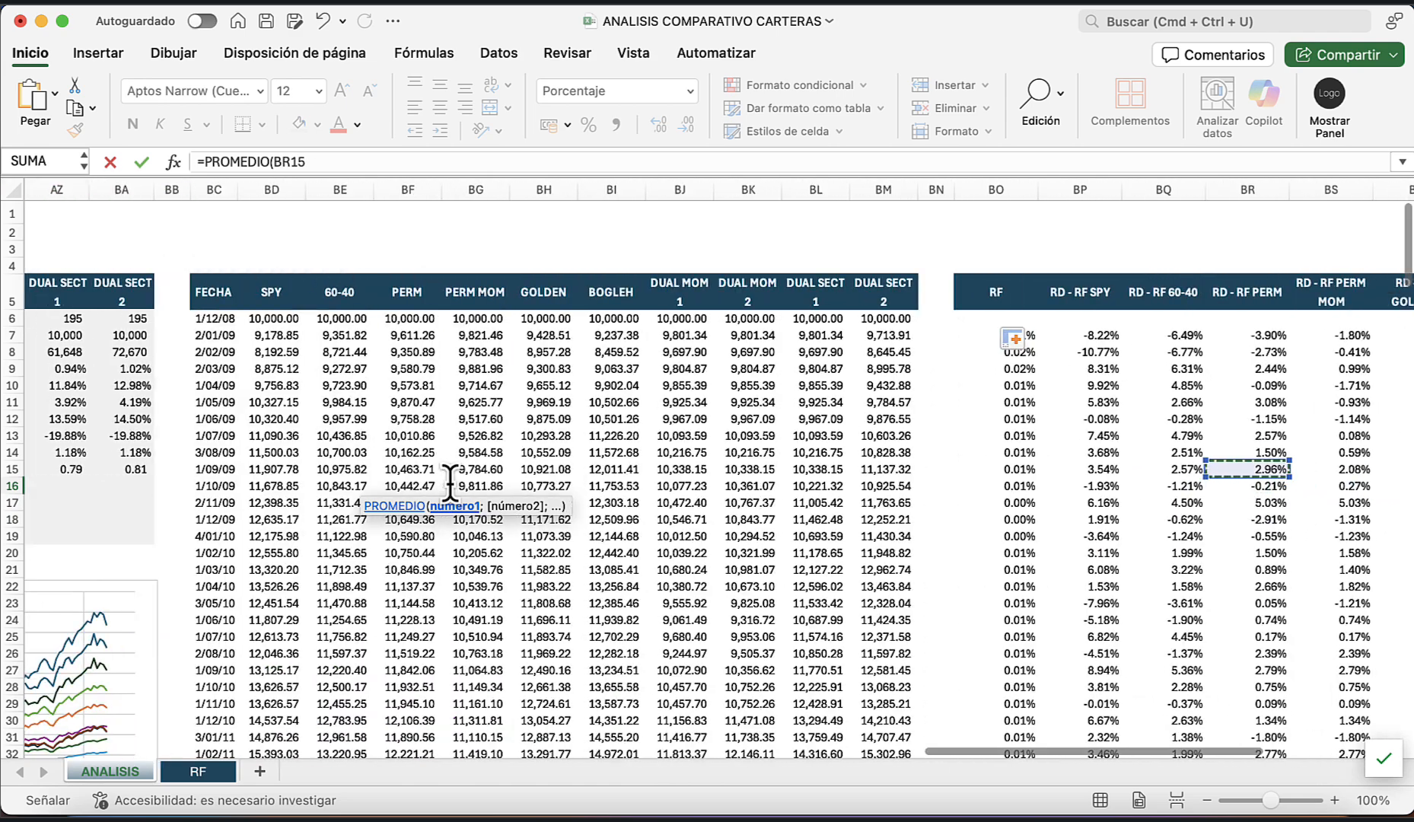
{"action": "key", "text": "Up"}
{"action": "key", "text": "Up"}
{"action": "key", "text": "Up"}
{"action": "key", "text": "Up"}
{"action": "key", "text": "Up"}
{"action": "key", "text": "Left"}
{"action": "key", "text": "super+shift+Down"}
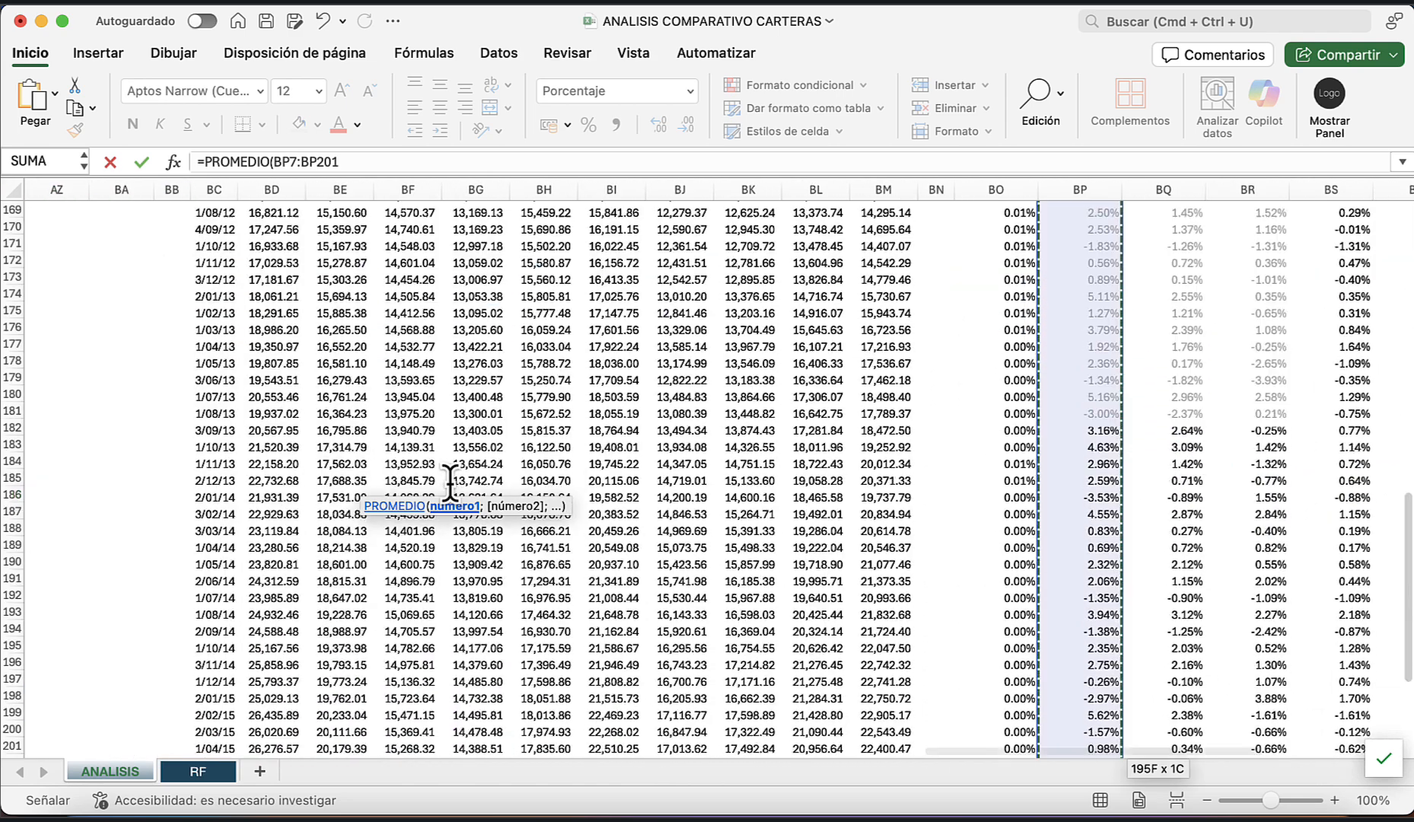
{"action": "type", "text": ")"}
{"action": "key", "text": "Return"}
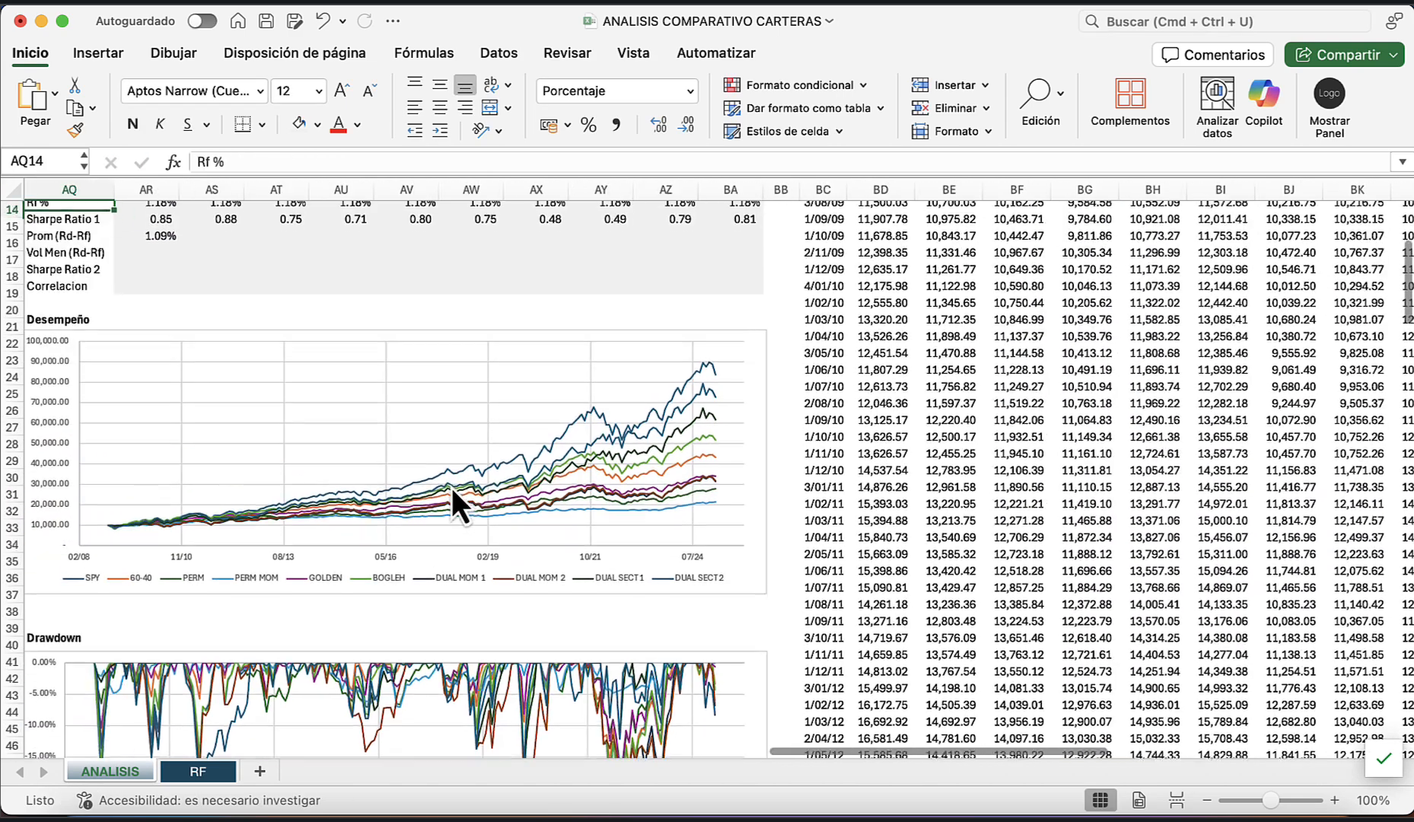
Step: Start SPY's Vol Men (Rd-Rf) in AR17 with a DESVEST formula, moving its reference across toward the excess-return columns
{"action": "type", "text": "=DESV"}
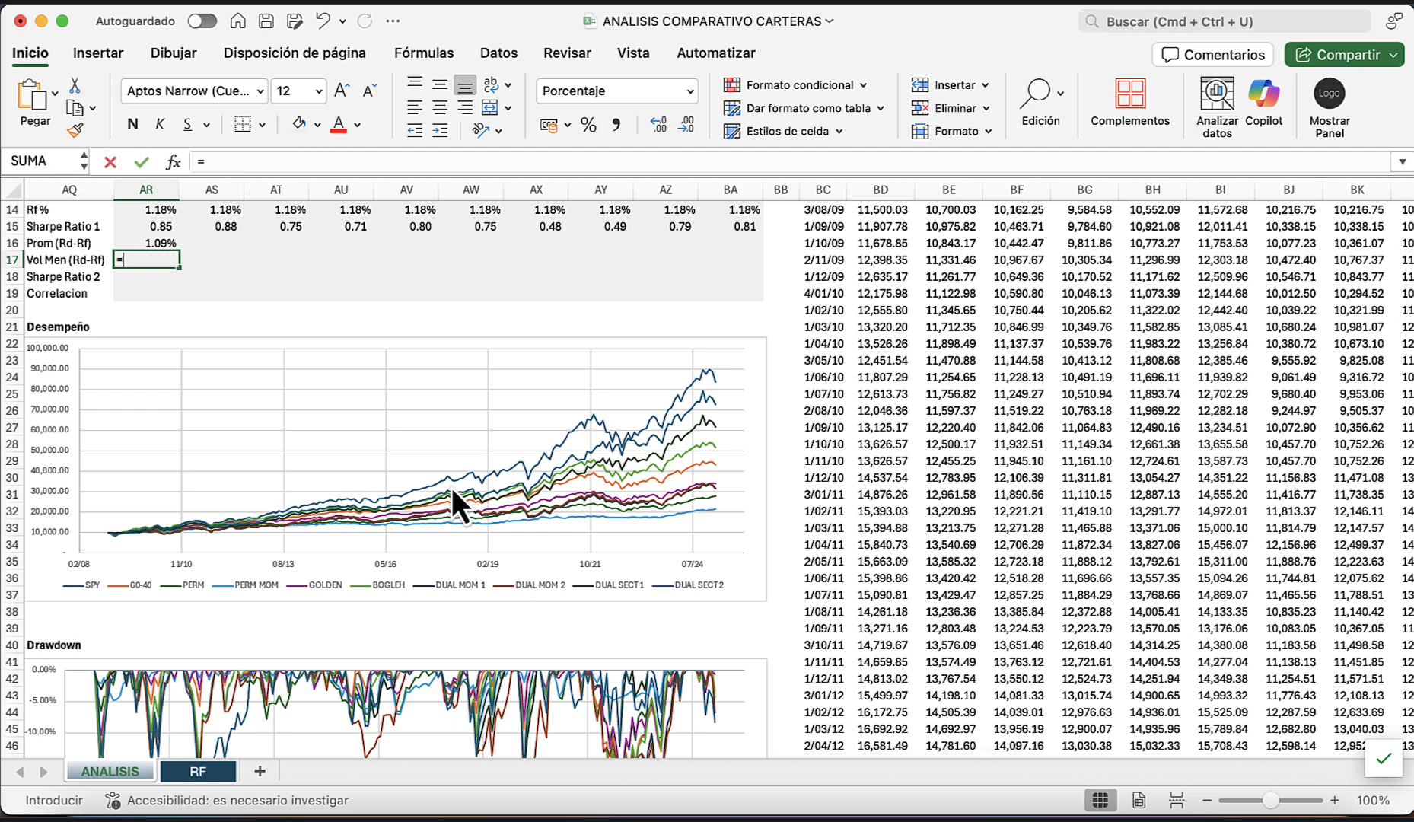
{"action": "key", "text": "Tab"}
{"action": "key", "text": "Right"}
{"action": "key", "text": "Right"}
{"action": "key", "text": "Right"}
{"action": "key", "text": "Right"}
{"action": "key", "text": "Right"}
{"action": "key", "text": "Right"}
{"action": "key", "text": "Right"}
{"action": "key", "text": "Right"}
{"action": "key", "text": "Right"}
{"action": "key", "text": "Right"}
{"action": "key", "text": "Right"}
{"action": "key", "text": "Right"}
{"action": "key", "text": "Right"}
{"action": "key", "text": "Right"}
{"action": "key", "text": "Right"}
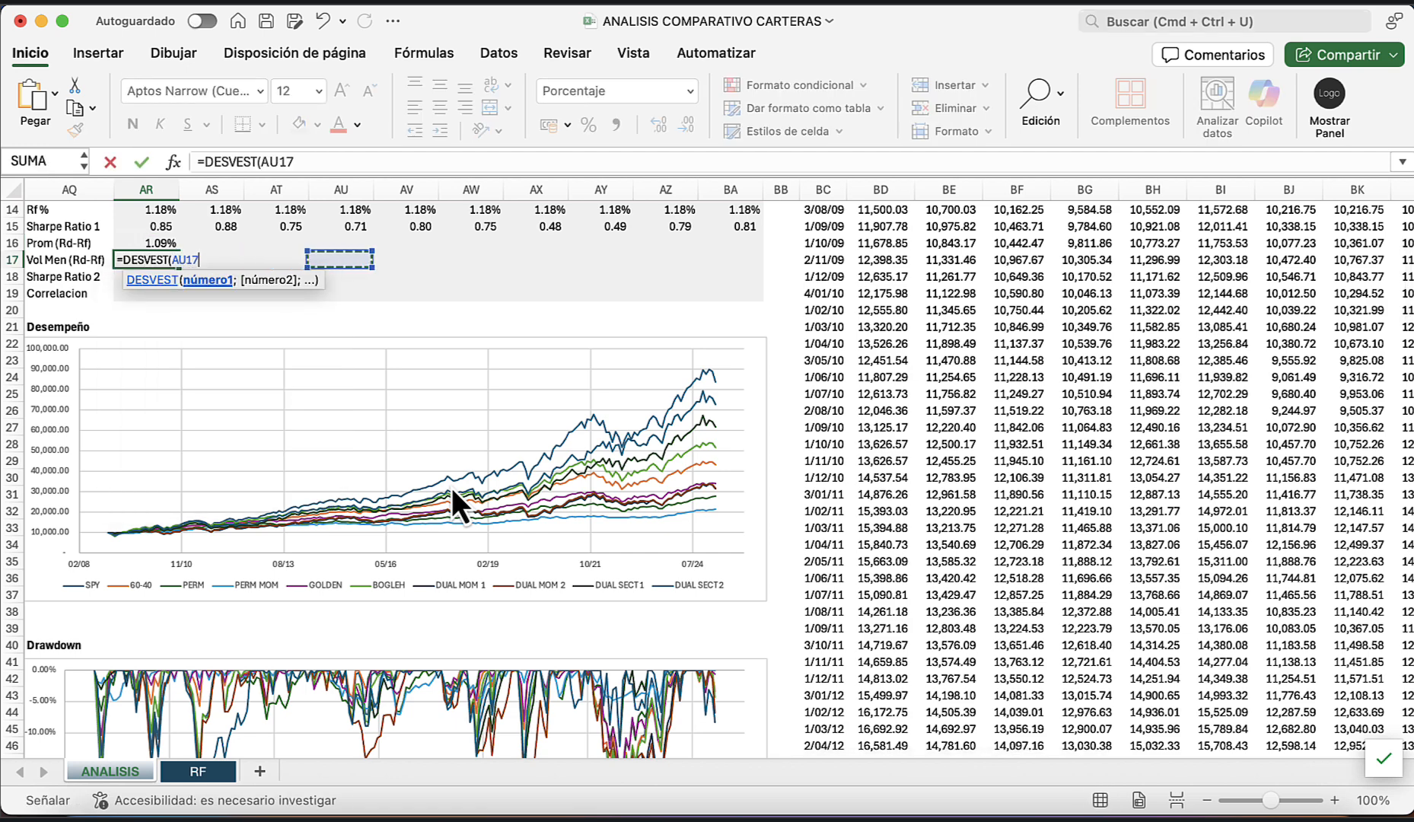
Step: Complete the DESVEST formula in AR17 (Vol Men (Rd-Rf) for SPY) over the RD - RF SPY return column
{"action": "key", "text": "Right"}
{"action": "key", "text": "Right"}
{"action": "key", "text": "Right"}
{"action": "key", "text": "Right"}
{"action": "key", "text": "Right"}
{"action": "key", "text": "Right"}
{"action": "key", "text": "Right"}
{"action": "key", "text": "Right"}
{"action": "key", "text": "Right"}
{"action": "key", "text": "Up"}
{"action": "key", "text": "Up"}
{"action": "key", "text": "Up"}
{"action": "key", "text": "Up"}
{"action": "key", "text": "Up"}
{"action": "key", "text": "Up"}
{"action": "key", "text": "Up"}
{"action": "key", "text": "Up"}
{"action": "key", "text": "Up"}
{"action": "key", "text": "Up"}
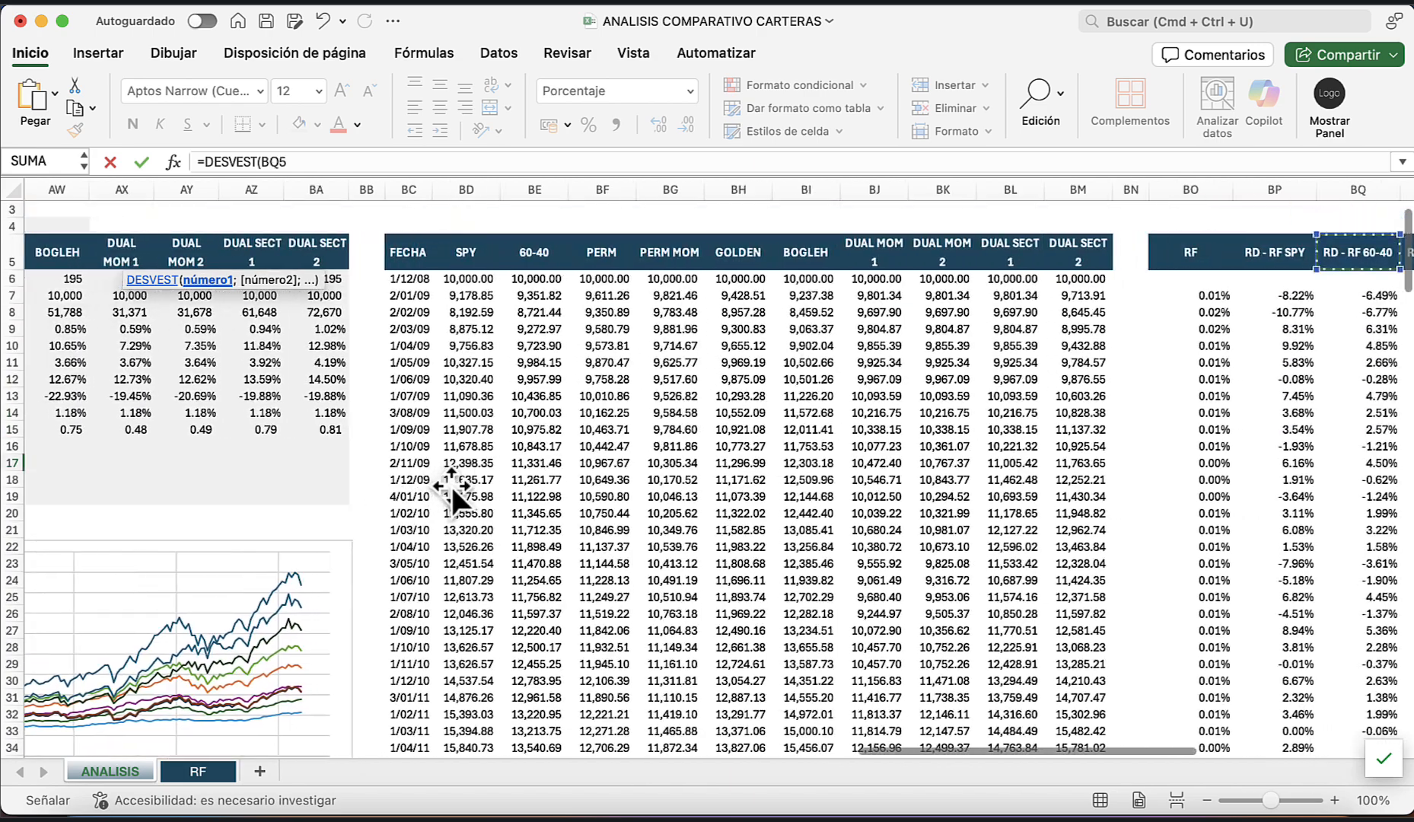
{"action": "key", "text": "ctrl+shift+Down"}
{"action": "key", "text": "Return"}
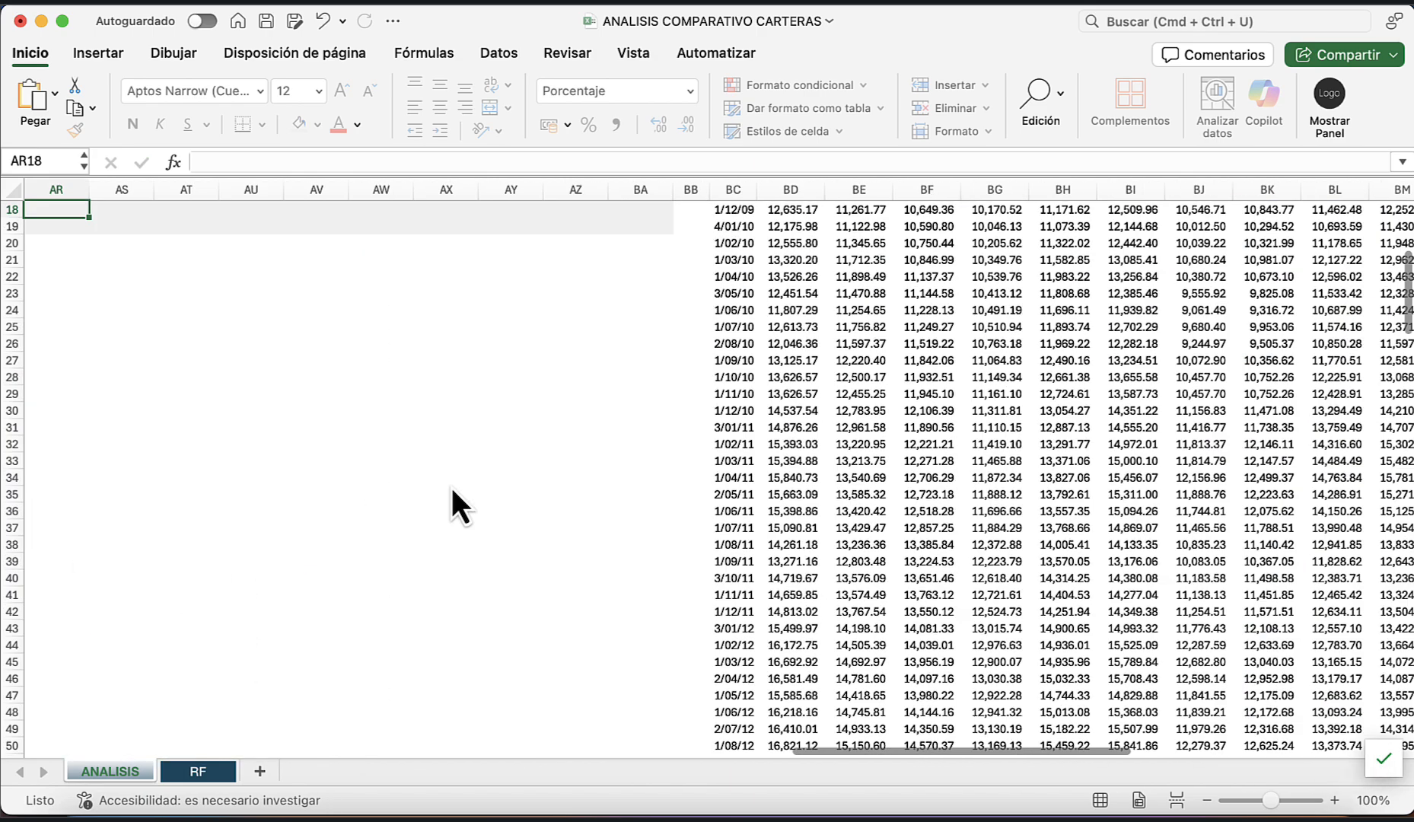
Step: Enter =AR16/AR17*RAIZ(12) in AR18 as the Sharpe Ratio 2 for SPY
{"action": "key", "text": "Left"}
{"action": "key", "text": "Up"}
{"action": "key", "text": "Up"}
{"action": "key", "text": "Up"}
{"action": "key", "text": "Up"}
{"action": "key", "text": "Up"}
{"action": "key", "text": "Up"}
{"action": "key", "text": "Up"}
{"action": "key", "text": "Down"}
{"action": "key", "text": "Left"}
{"action": "key", "text": "Left"}
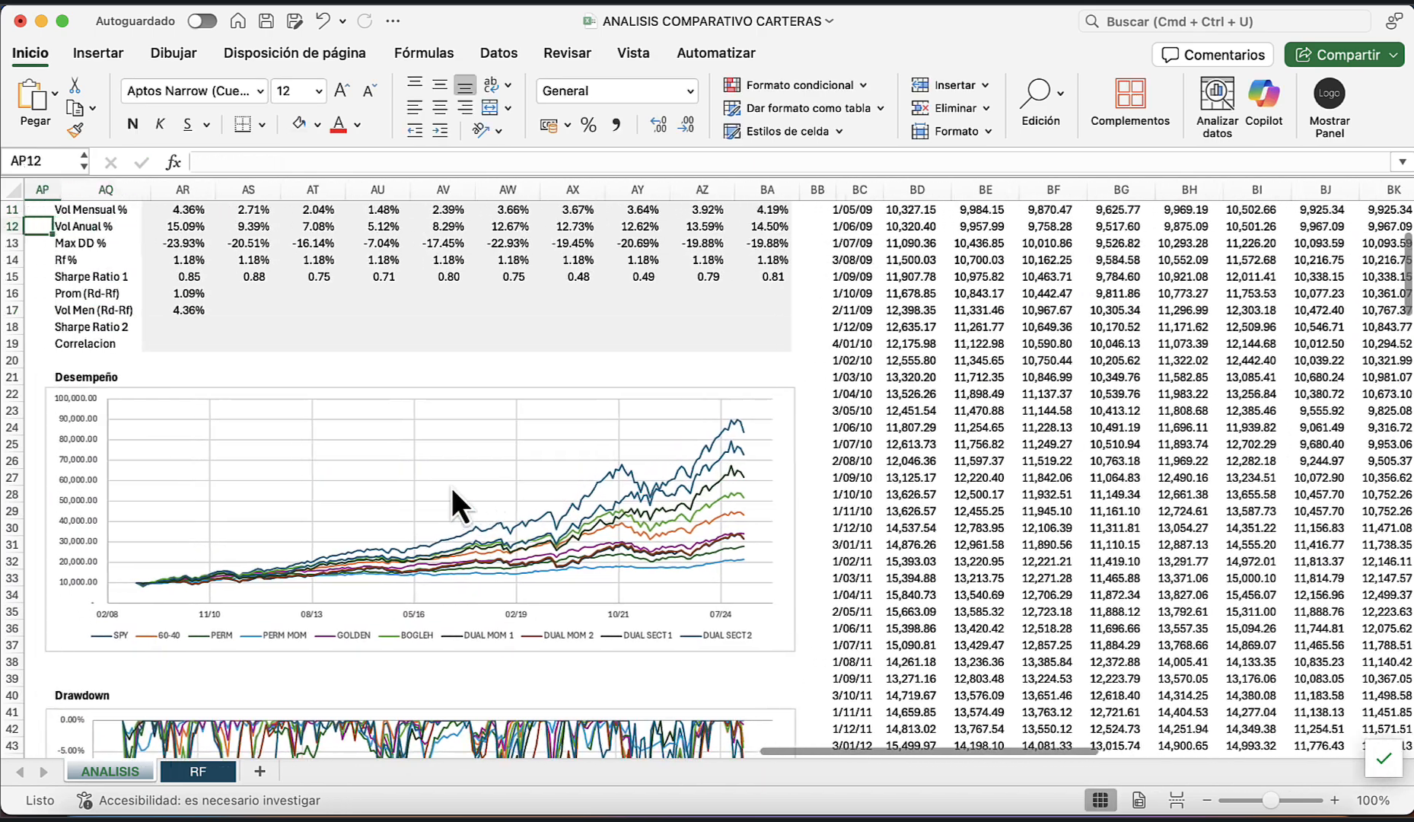
{"action": "key", "text": "Down"}
{"action": "key", "text": "Down"}
{"action": "key", "text": "Right"}
{"action": "key", "text": "Right"}
{"action": "key", "text": "Down"}
{"action": "key", "text": "Down"}
{"action": "key", "text": "Down"}
{"action": "key", "text": "Right"}
{"action": "key", "text": "Down"}
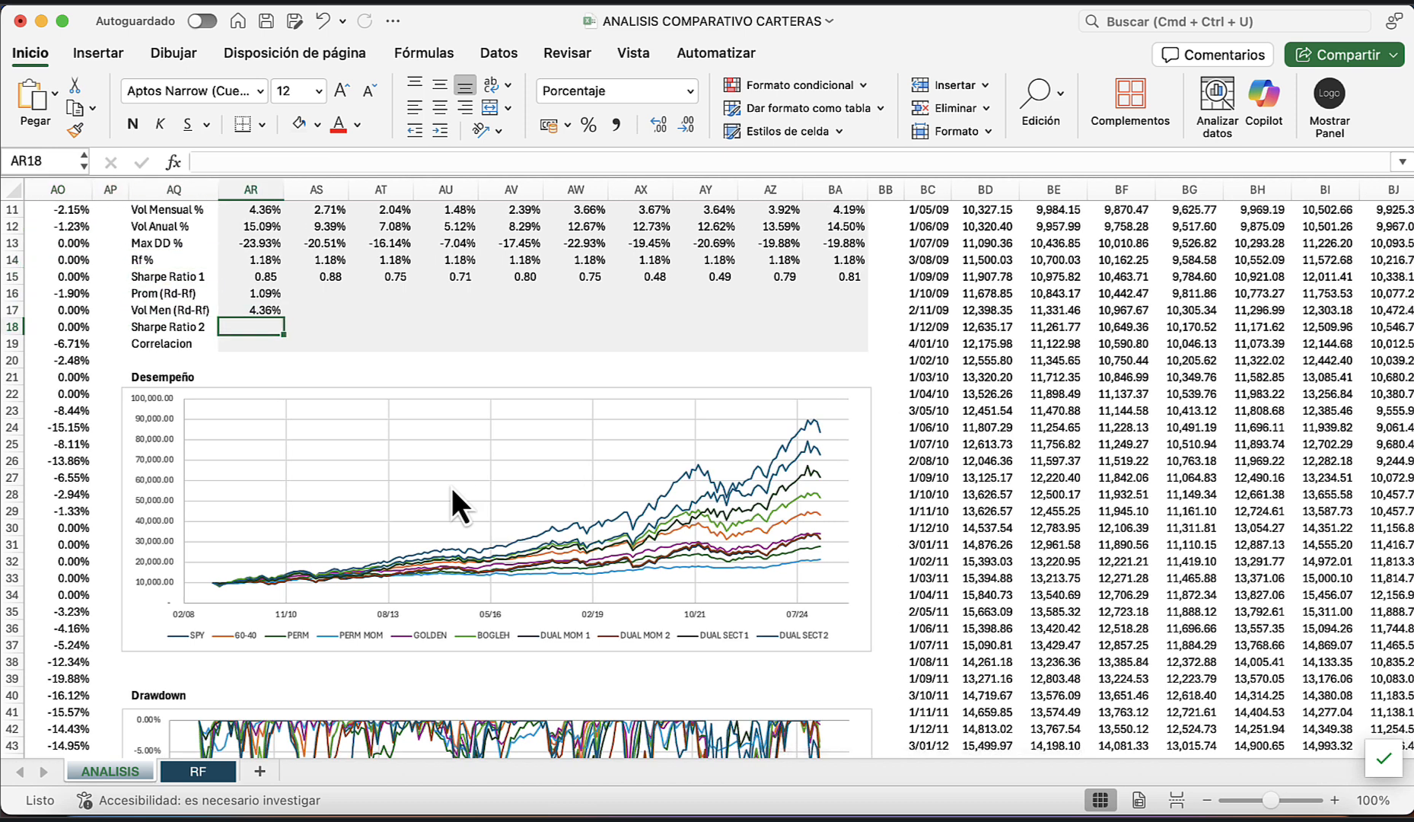
{"action": "type", "text": "="}
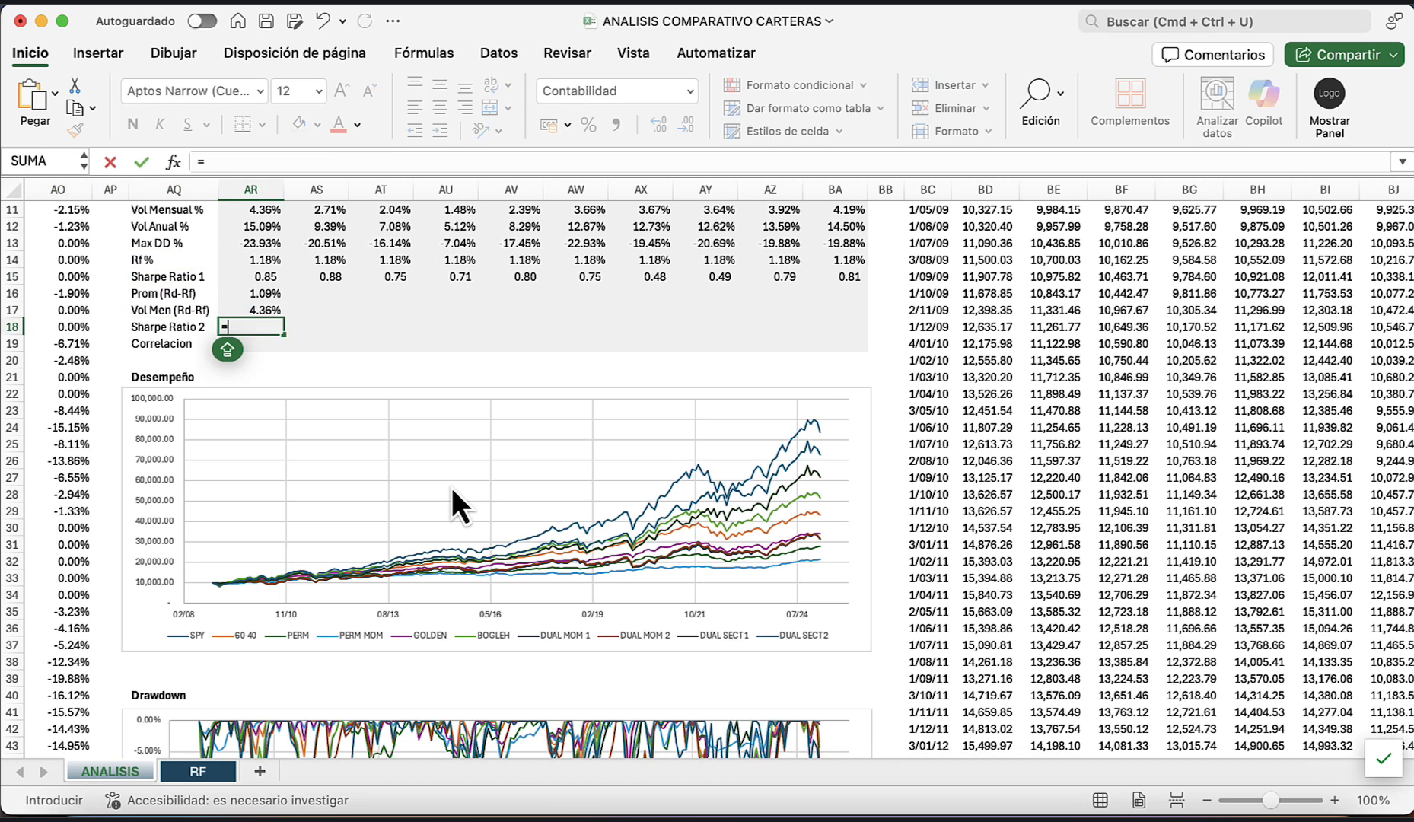
{"action": "key", "text": "Up"}
{"action": "key", "text": "Up"}
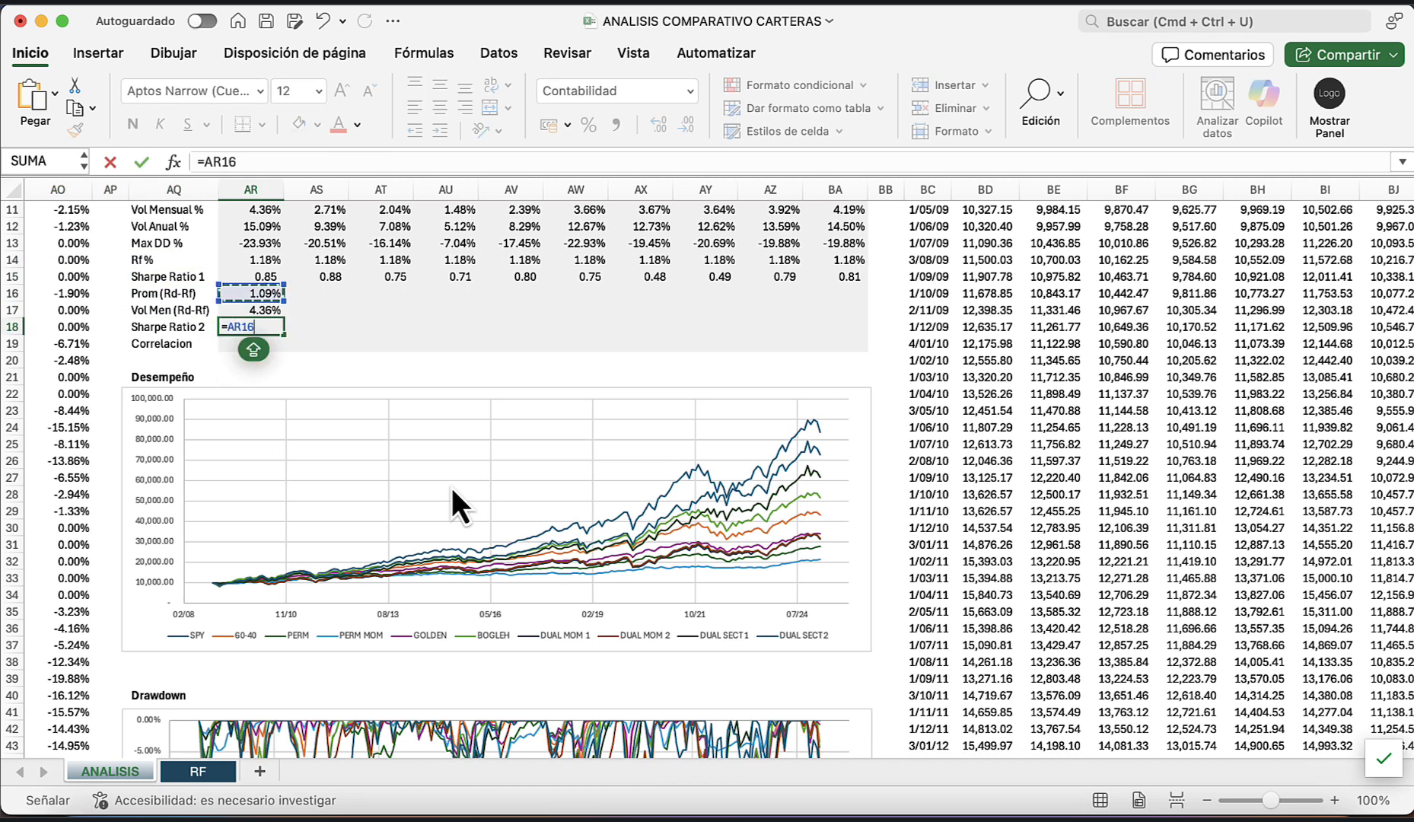
{"action": "type", "text": "/"}
{"action": "key", "text": "Up"}
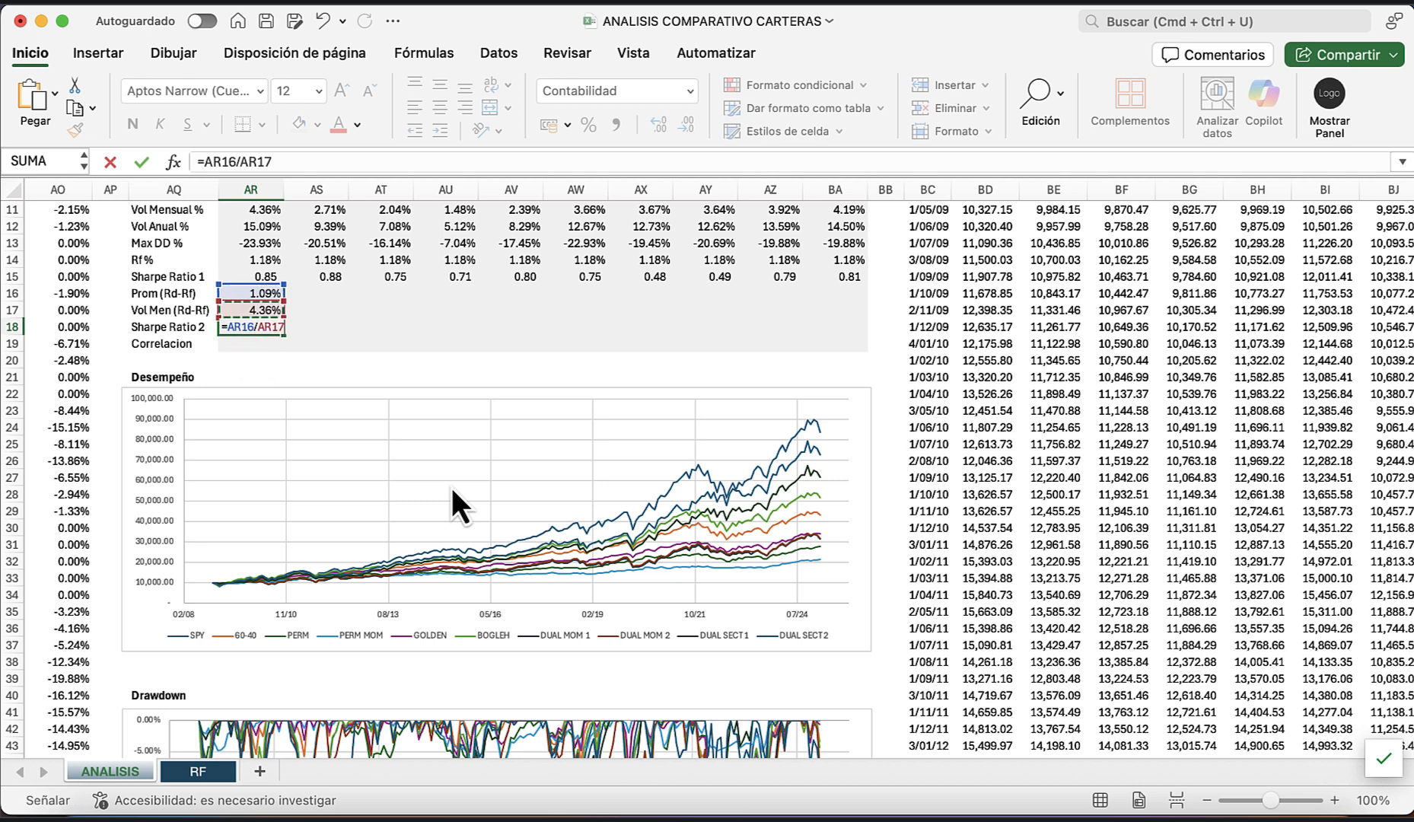
{"action": "type", "text": "*"}
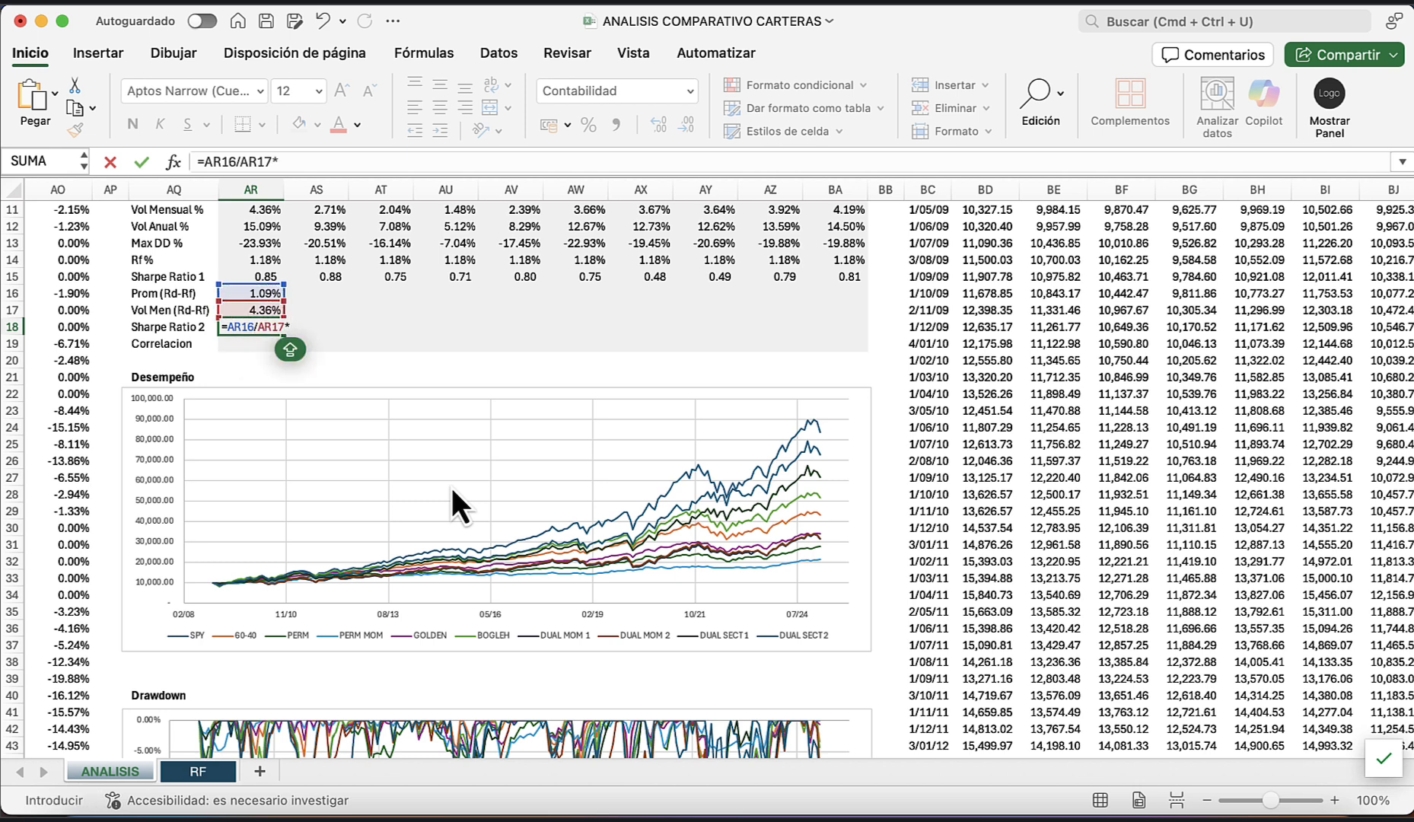
{"action": "type", "text": "RAIZ(12)"}
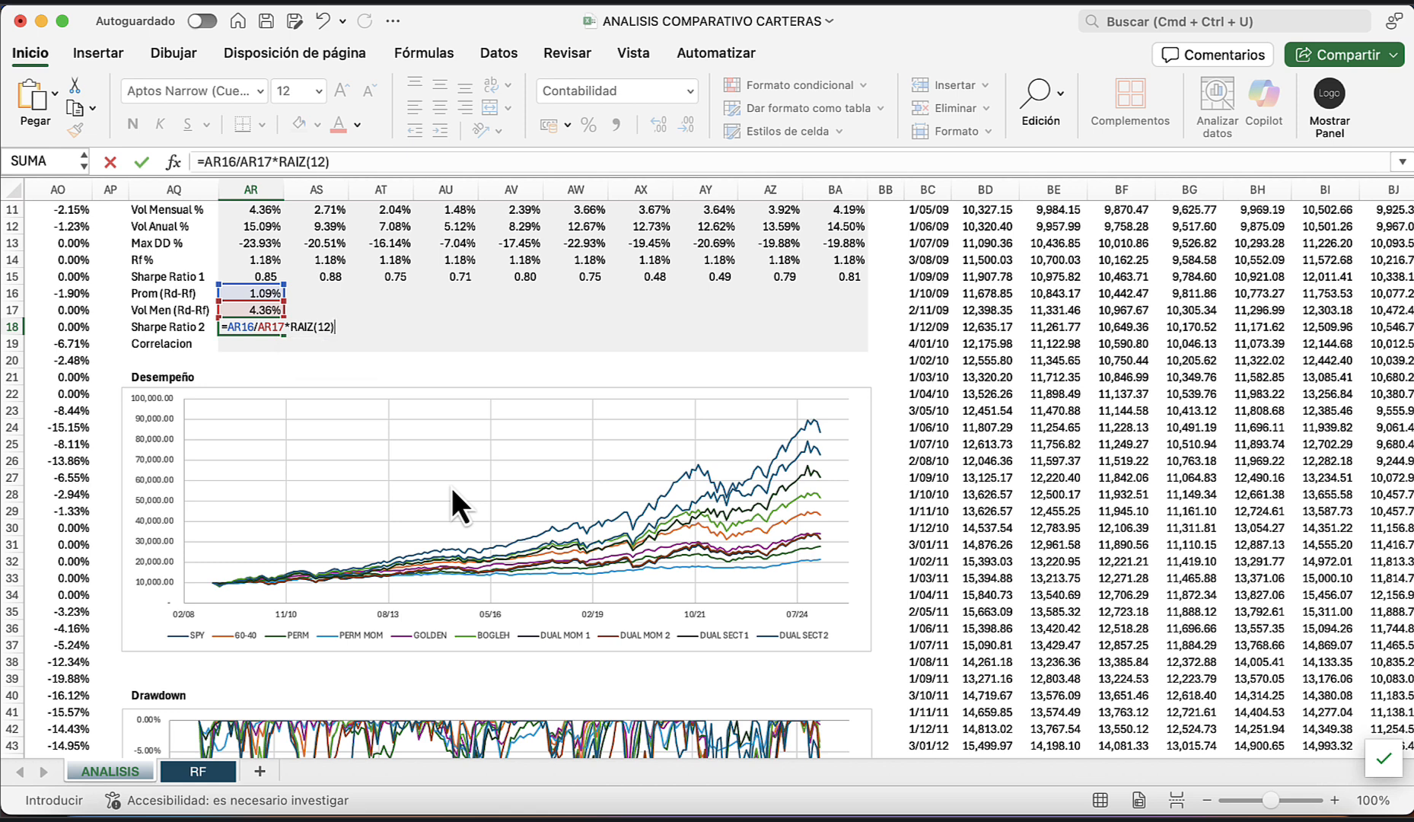
{"action": "key", "text": "Return"}
Step: Fill the SPY formulas in AR16:AR18 across to column BA for all the portfolios
{"action": "key", "text": "Up"}
{"action": "key", "text": "Up"}
{"action": "key", "text": "Up"}
{"action": "key", "text": "Down"}
{"action": "key", "text": "Down"}
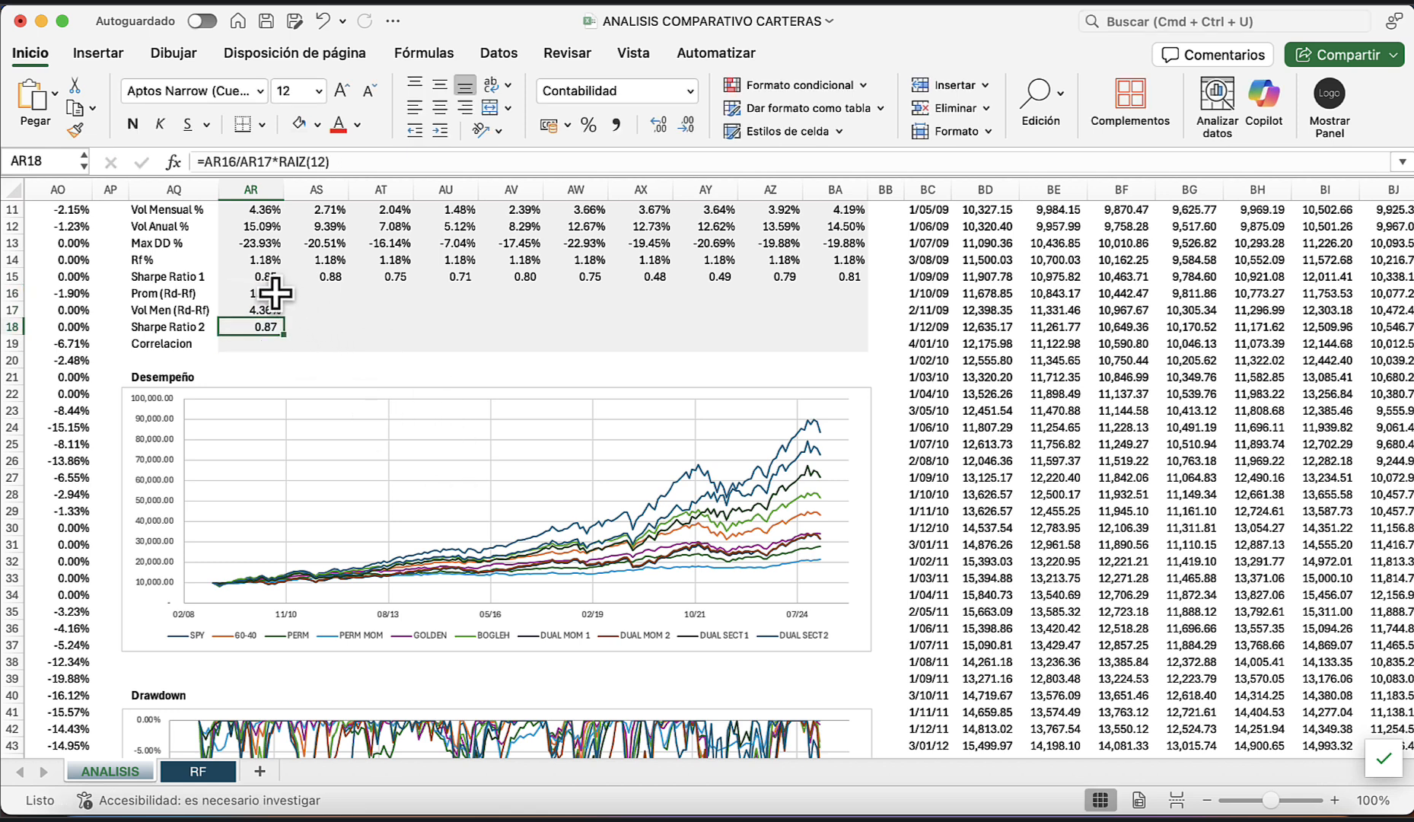
{"action": "left_click_drag", "start_coordinate": [275, 294], "coordinate": [844, 378]}
{"action": "scroll", "coordinate": [358, 367], "scroll_direction": "up", "scroll_amount": 2}
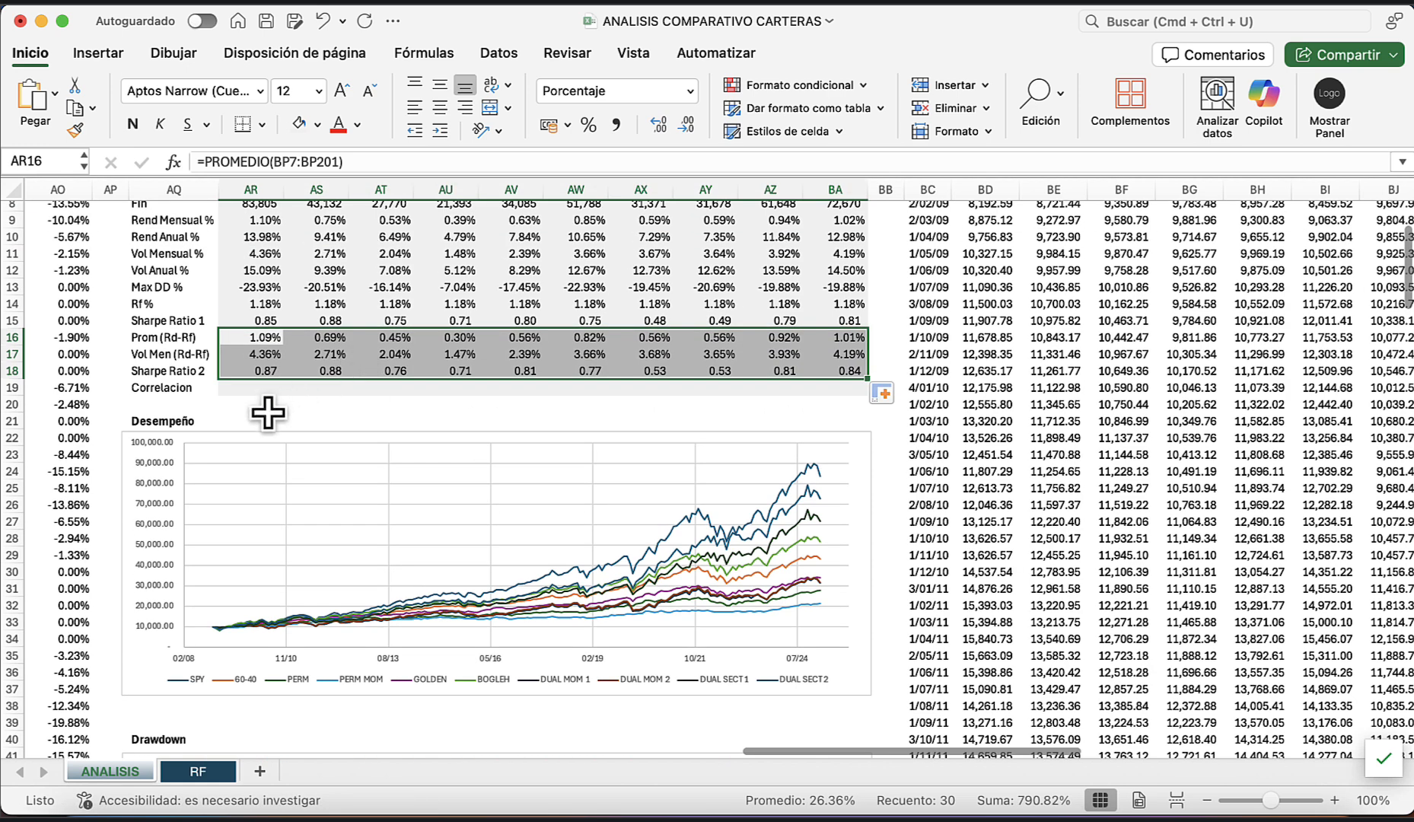
Step: Begin a COEF.DE.CORREL formula in AR19 (Correlacion for SPY) with the absolute REND SPY % range $L$7:$L$201 as first array
{"action": "left_click", "coordinate": [253, 390]}
{"action": "scroll", "coordinate": [407, 404], "scroll_direction": "up", "scroll_amount": 6}
{"action": "scroll", "coordinate": [411, 407], "scroll_direction": "down", "scroll_amount": 1}
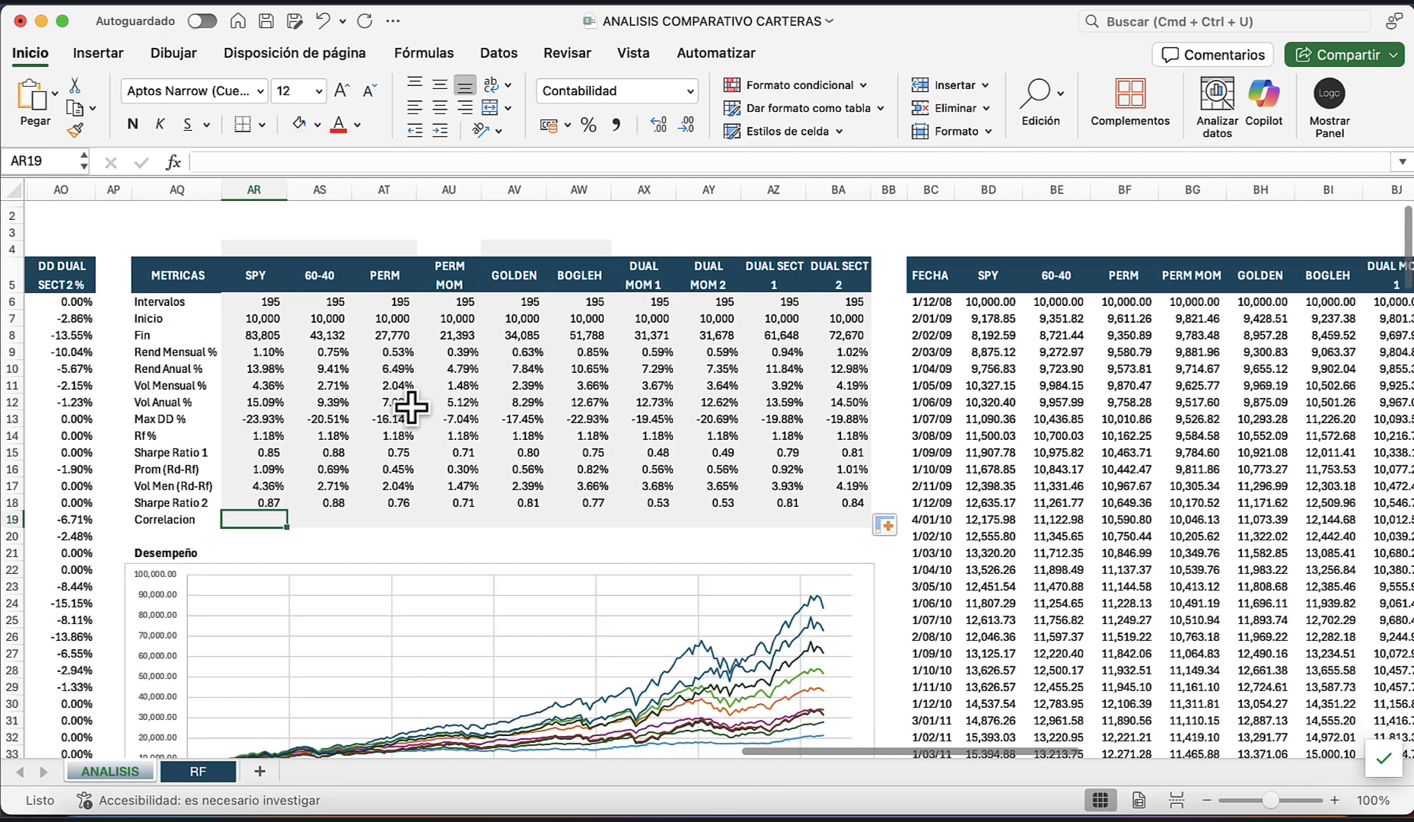
{"action": "type", "text": "=COE"}
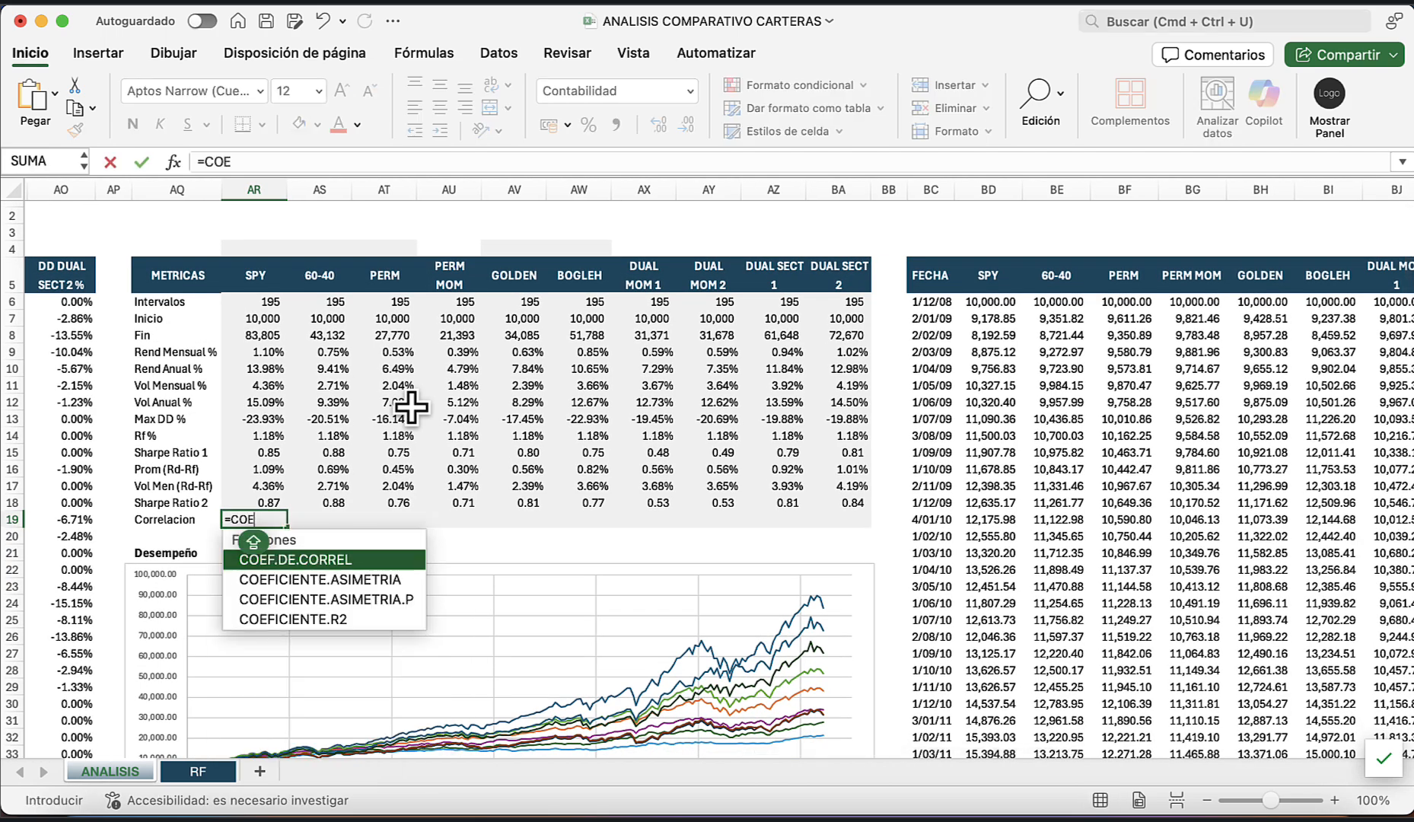
{"action": "key", "text": "Tab"}
{"action": "key", "text": "Left"}
{"action": "key", "text": "Left"}
{"action": "key", "text": "Left"}
{"action": "key", "text": "Left"}
{"action": "key", "text": "Left"}
{"action": "key", "text": "Left"}
{"action": "key", "text": "Left"}
{"action": "key", "text": "Left"}
{"action": "key", "text": "Left"}
{"action": "key", "text": "Left"}
{"action": "key", "text": "Left"}
{"action": "key", "text": "Left"}
{"action": "key", "text": "Left"}
{"action": "key", "text": "Left"}
{"action": "key", "text": "Left"}
{"action": "key", "text": "Left"}
{"action": "key", "text": "Left"}
{"action": "key", "text": "Left"}
{"action": "key", "text": "Left"}
{"action": "key", "text": "Left"}
{"action": "key", "text": "Left"}
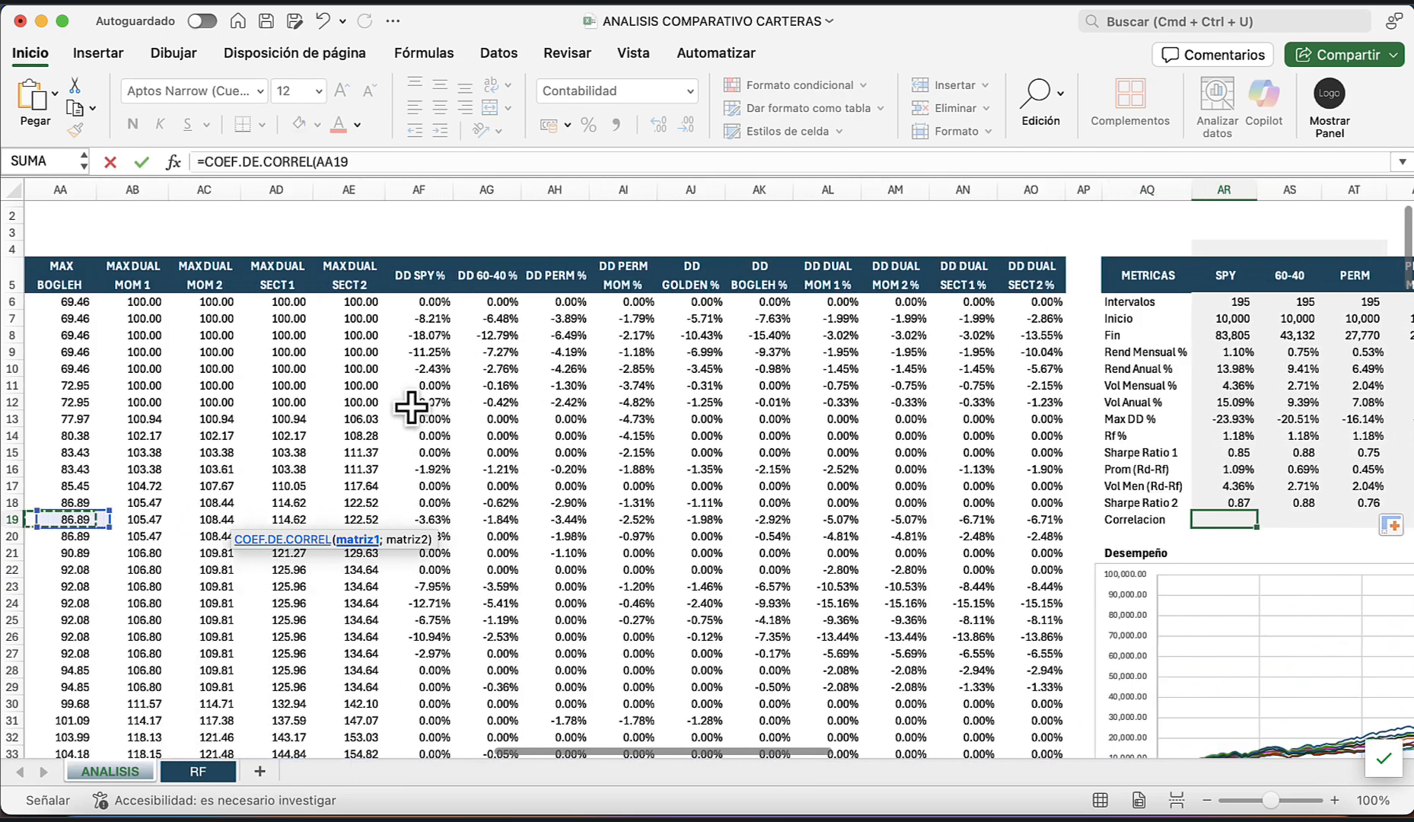
{"action": "key", "text": "Left"}
{"action": "key", "text": "Left"}
{"action": "key", "text": "Left"}
{"action": "key", "text": "Left"}
{"action": "key", "text": "Left"}
{"action": "key", "text": "Left"}
{"action": "key", "text": "Left"}
{"action": "key", "text": "Left"}
{"action": "key", "text": "Left"}
{"action": "key", "text": "Left"}
{"action": "key", "text": "Left"}
{"action": "key", "text": "Left"}
{"action": "key", "text": "Left"}
{"action": "key", "text": "Left"}
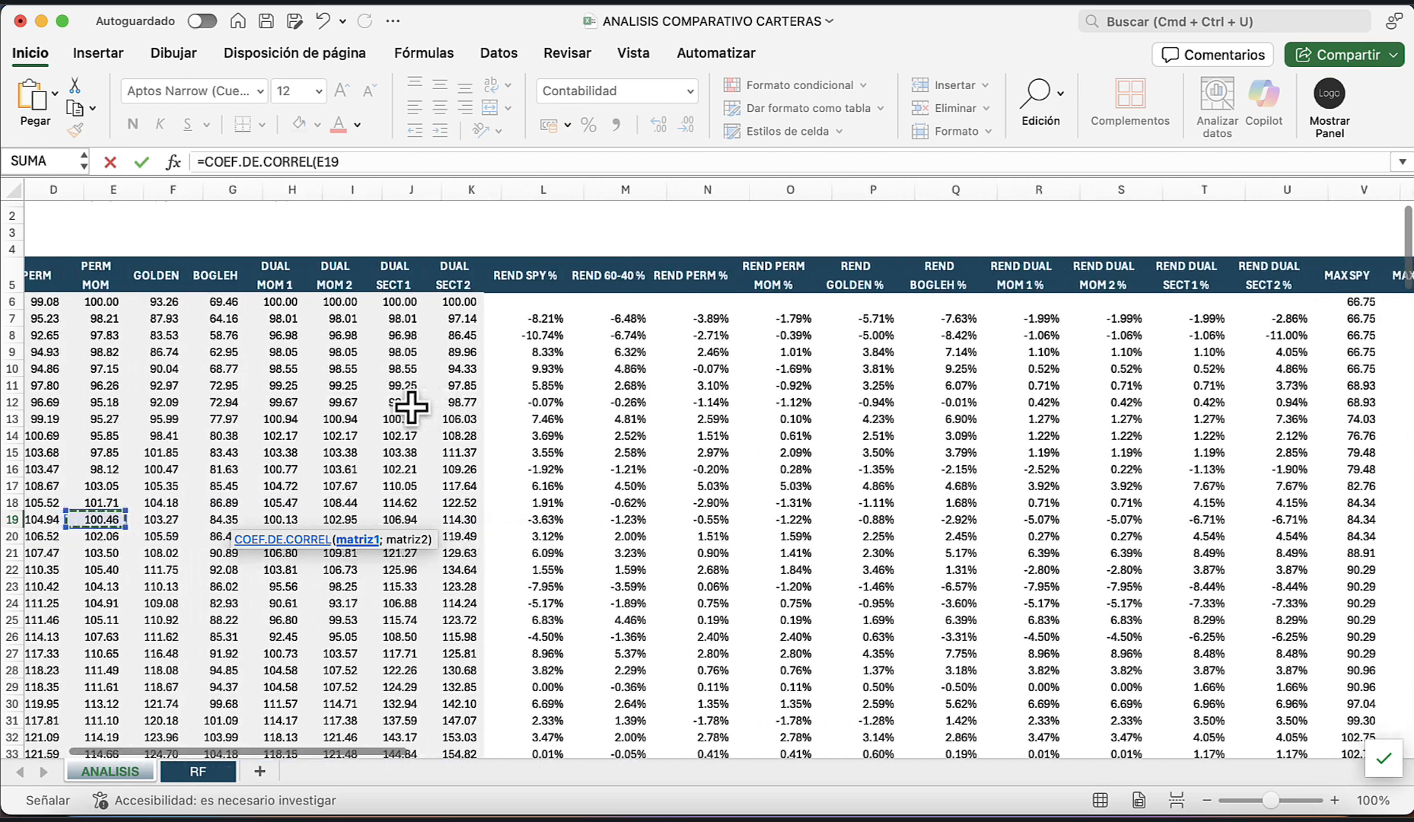
{"action": "key", "text": "Right"}
{"action": "key", "text": "Right"}
{"action": "key", "text": "Right"}
{"action": "key", "text": "Right"}
{"action": "key", "text": "Up"}
{"action": "key", "text": "Up"}
{"action": "key", "text": "Up"}
{"action": "key", "text": "Up"}
{"action": "key", "text": "Up"}
{"action": "key", "text": "Up"}
{"action": "key", "text": "Up"}
{"action": "key", "text": "Up"}
{"action": "key", "text": "Up"}
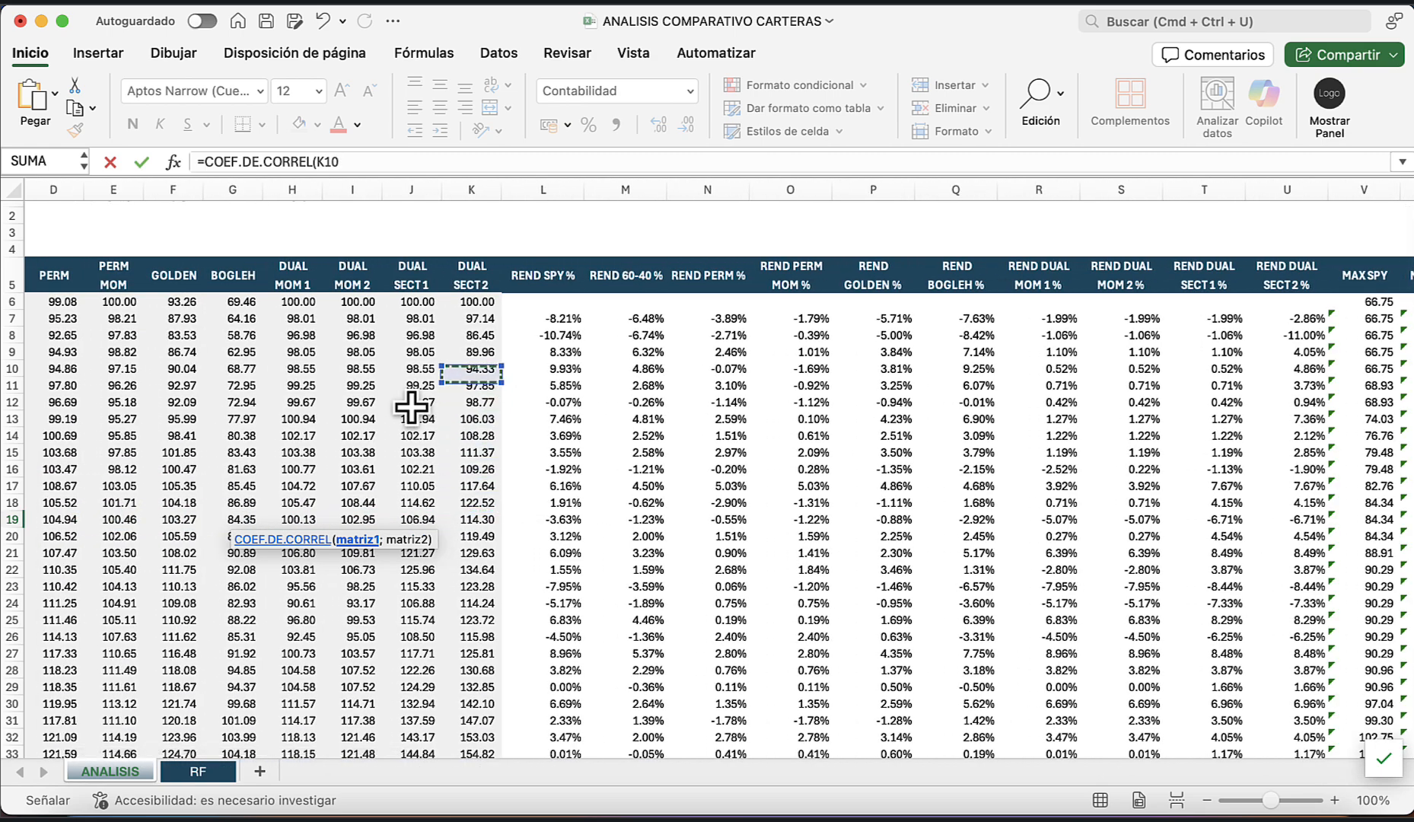
{"action": "key", "text": "Right"}
{"action": "key", "text": "Up"}
{"action": "key", "text": "Up"}
{"action": "key", "text": "Up"}
{"action": "key", "text": "ctrl+shift+Down"}
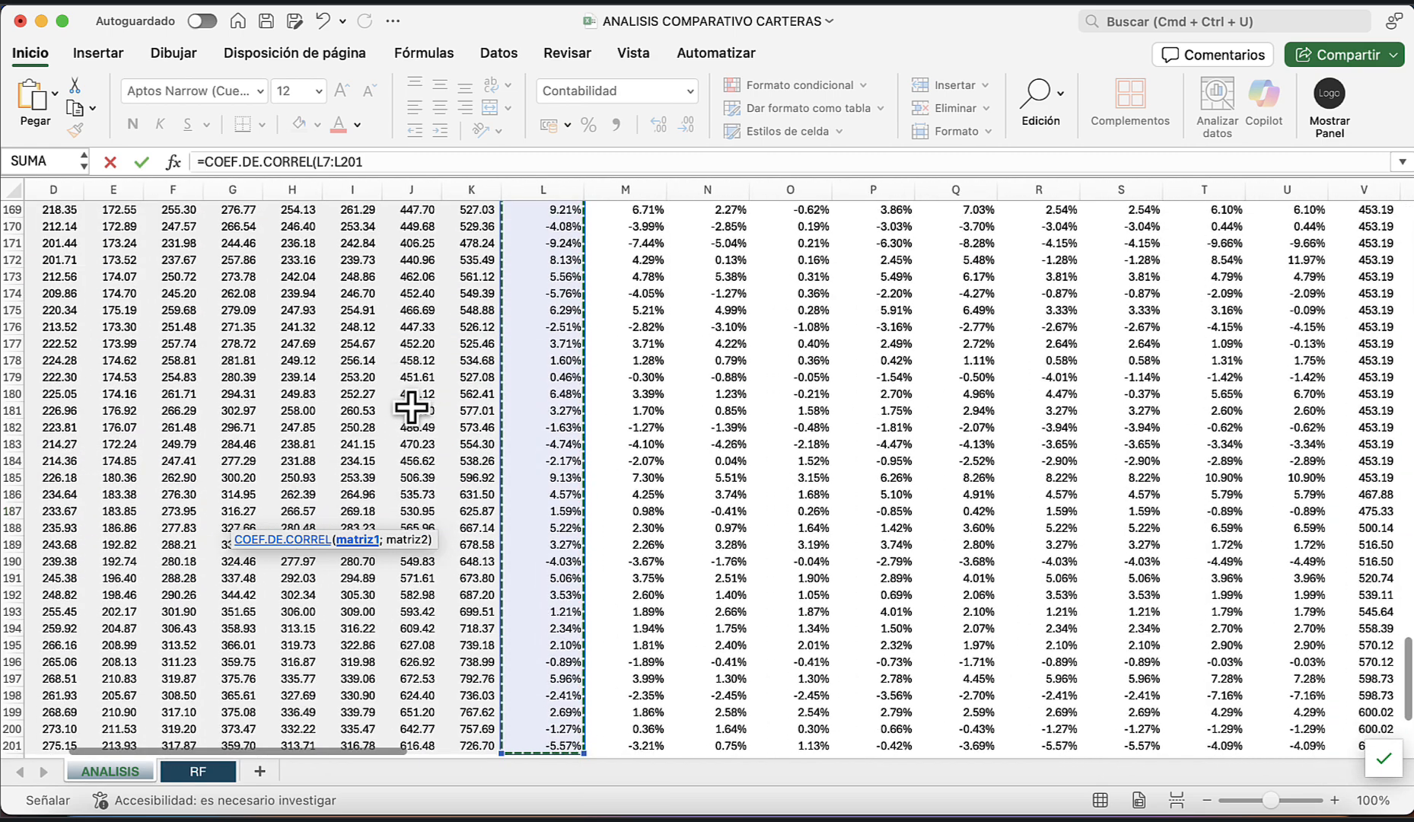
{"action": "key", "text": "F4"}
Step: Add the relative REND SPY % range L7:L201 as the second array and finish the correlation formula in AR19
{"action": "type", "text": ":"}
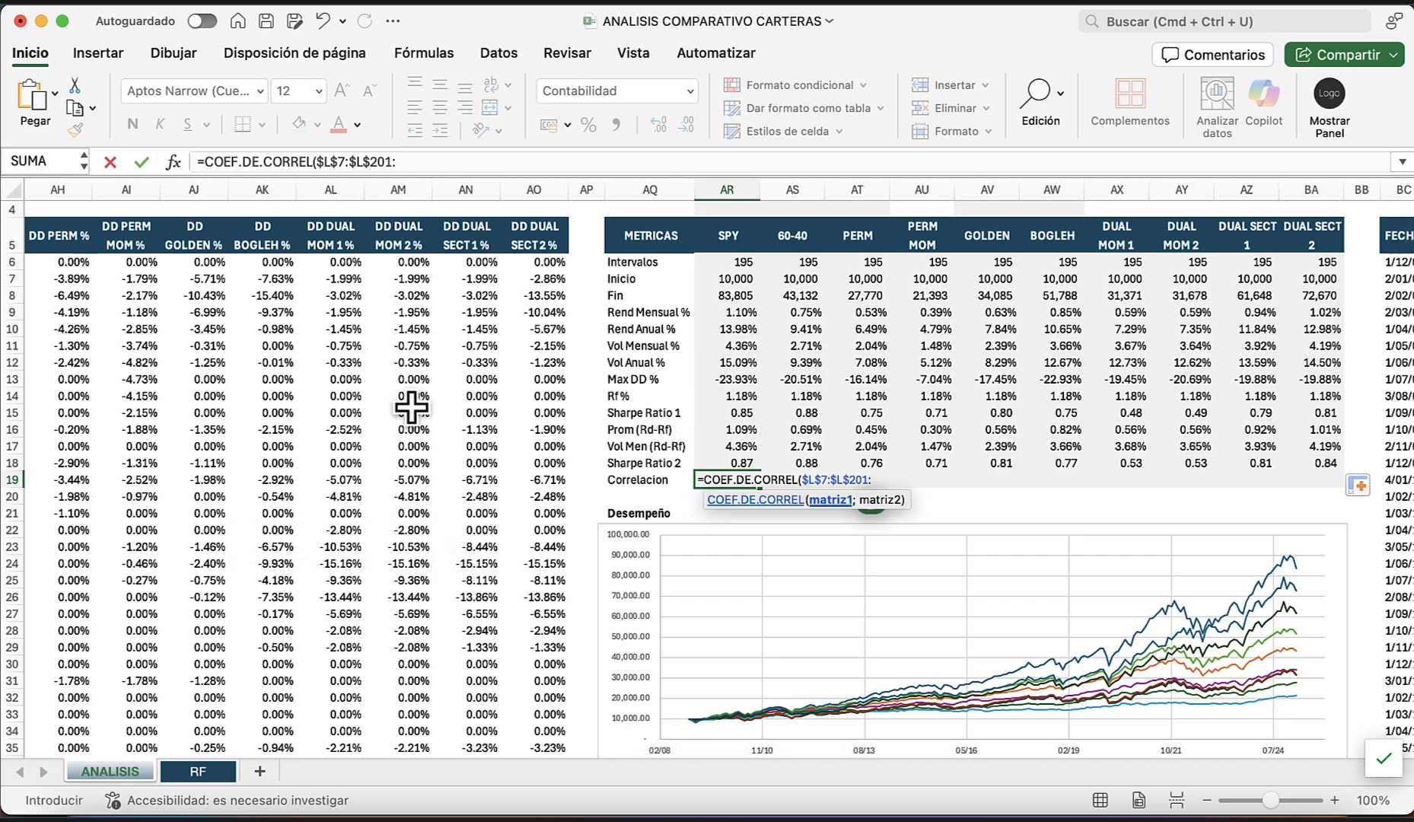
{"action": "key", "text": "Left"}
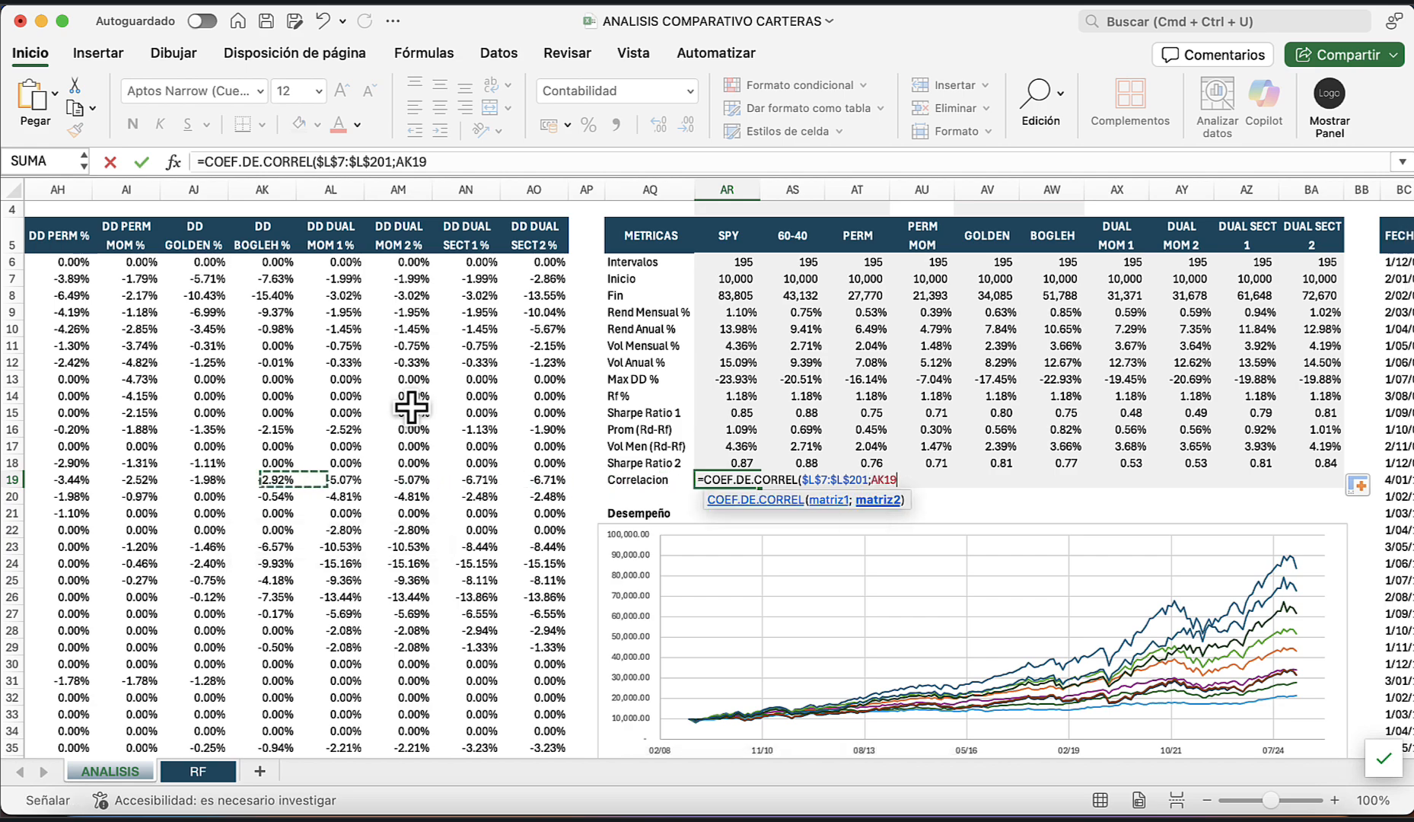
{"action": "key", "text": "Left"}
{"action": "key", "text": "Left"}
{"action": "key", "text": "Left"}
{"action": "key", "text": "Left"}
{"action": "key", "text": "Left"}
{"action": "key", "text": "Left"}
{"action": "key", "text": "Left"}
{"action": "key", "text": "Left"}
{"action": "key", "text": "Left"}
{"action": "key", "text": "Left"}
{"action": "key", "text": "Left"}
{"action": "key", "text": "Left"}
{"action": "key", "text": "Left"}
{"action": "key", "text": "Left"}
{"action": "key", "text": "Left"}
{"action": "key", "text": "Left"}
{"action": "key", "text": "Left"}
{"action": "key", "text": "Up"}
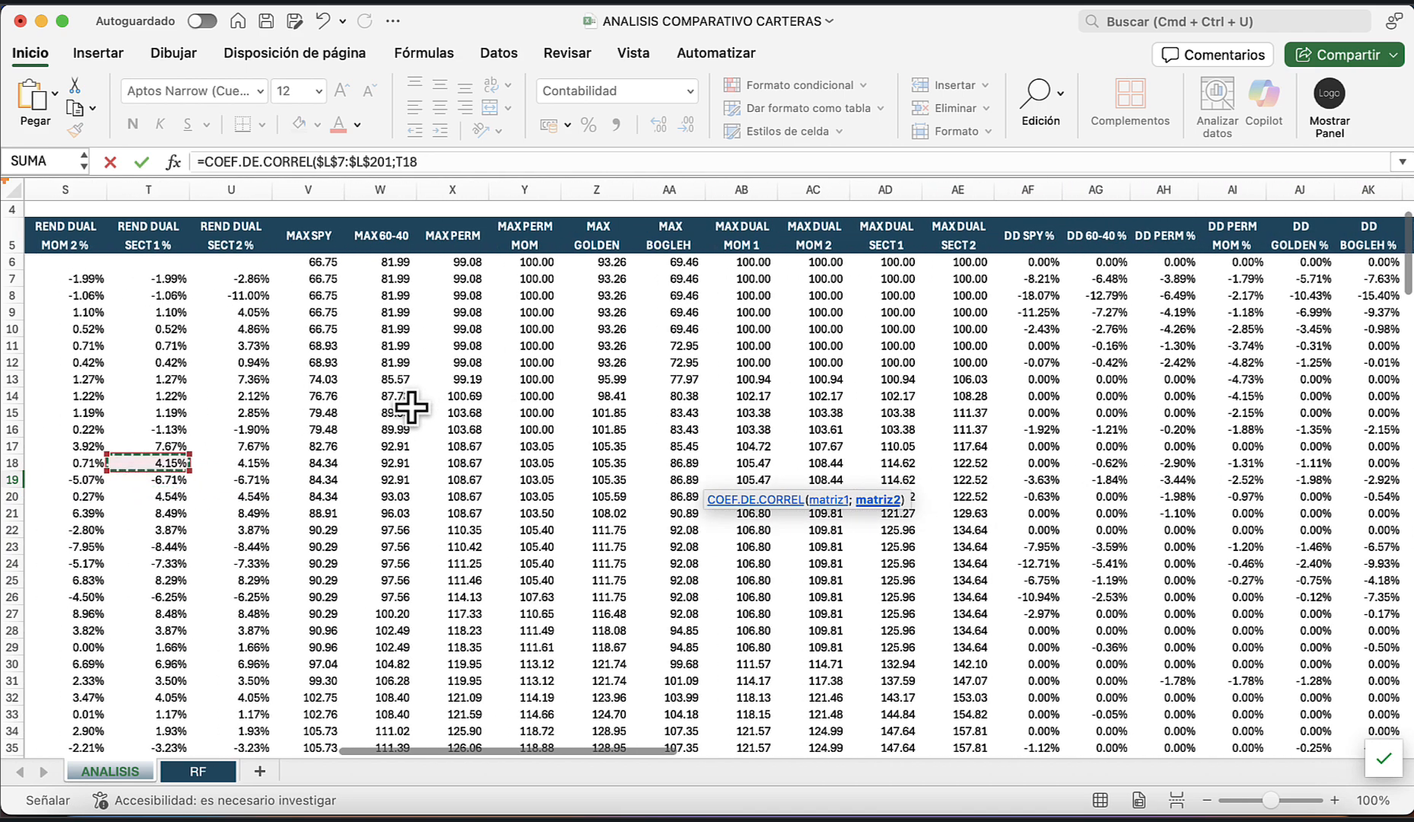
{"action": "key", "text": "Left"}
{"action": "key", "text": "Left"}
{"action": "key", "text": "Left"}
{"action": "key", "text": "Left"}
{"action": "key", "text": "Left"}
{"action": "key", "text": "Left"}
{"action": "key", "text": "Left"}
{"action": "key", "text": "Left"}
{"action": "key", "text": "Left"}
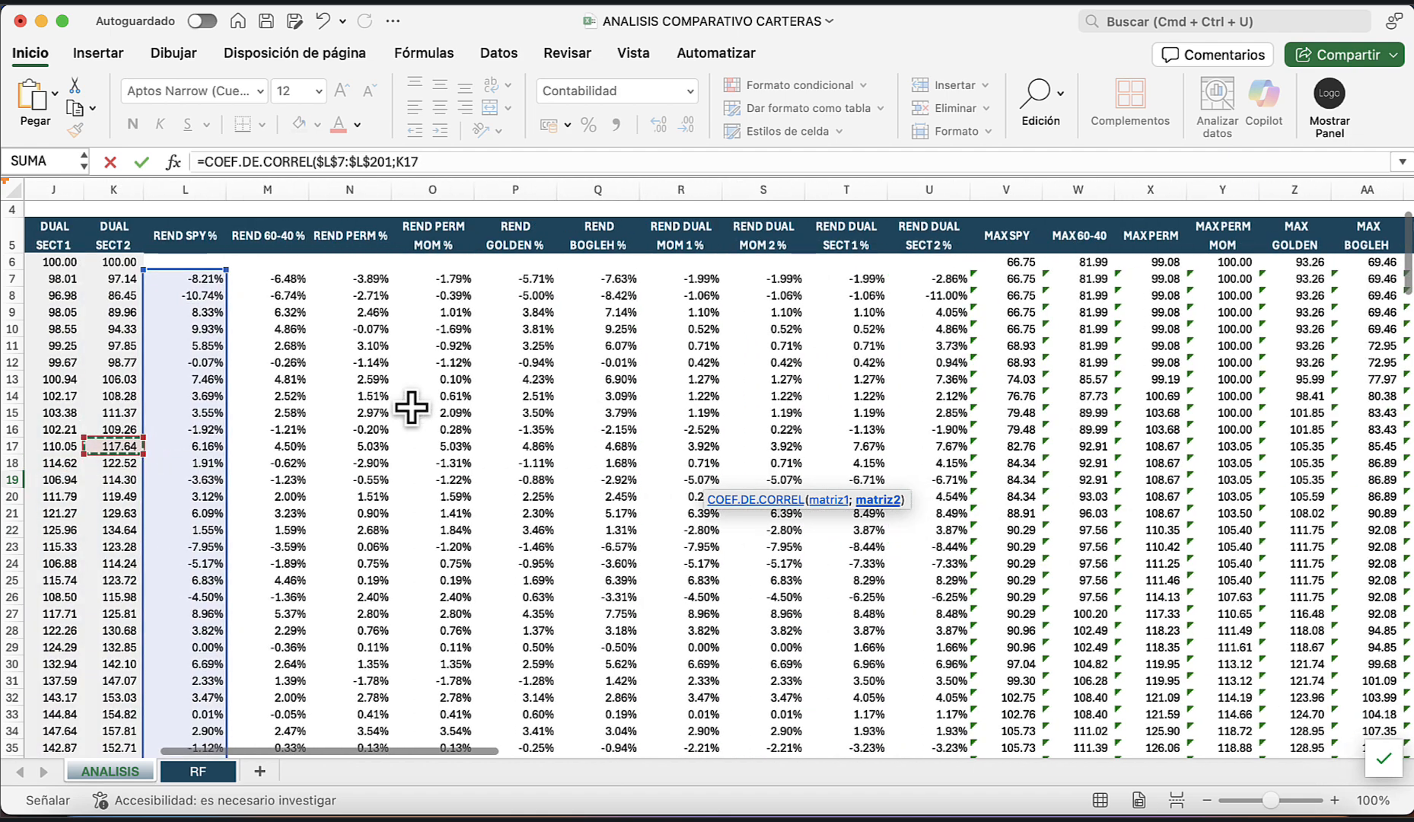
{"action": "key", "text": "Up"}
{"action": "key", "text": "Up"}
{"action": "key", "text": "Up"}
{"action": "key", "text": "Up"}
{"action": "key", "text": "Up"}
{"action": "key", "text": "Right"}
{"action": "key", "text": "Up"}
{"action": "key", "text": "Up"}
{"action": "key", "text": "Up"}
{"action": "key", "text": "Up"}
{"action": "key", "text": "Up"}
{"action": "key", "text": "super+shift+Down"}
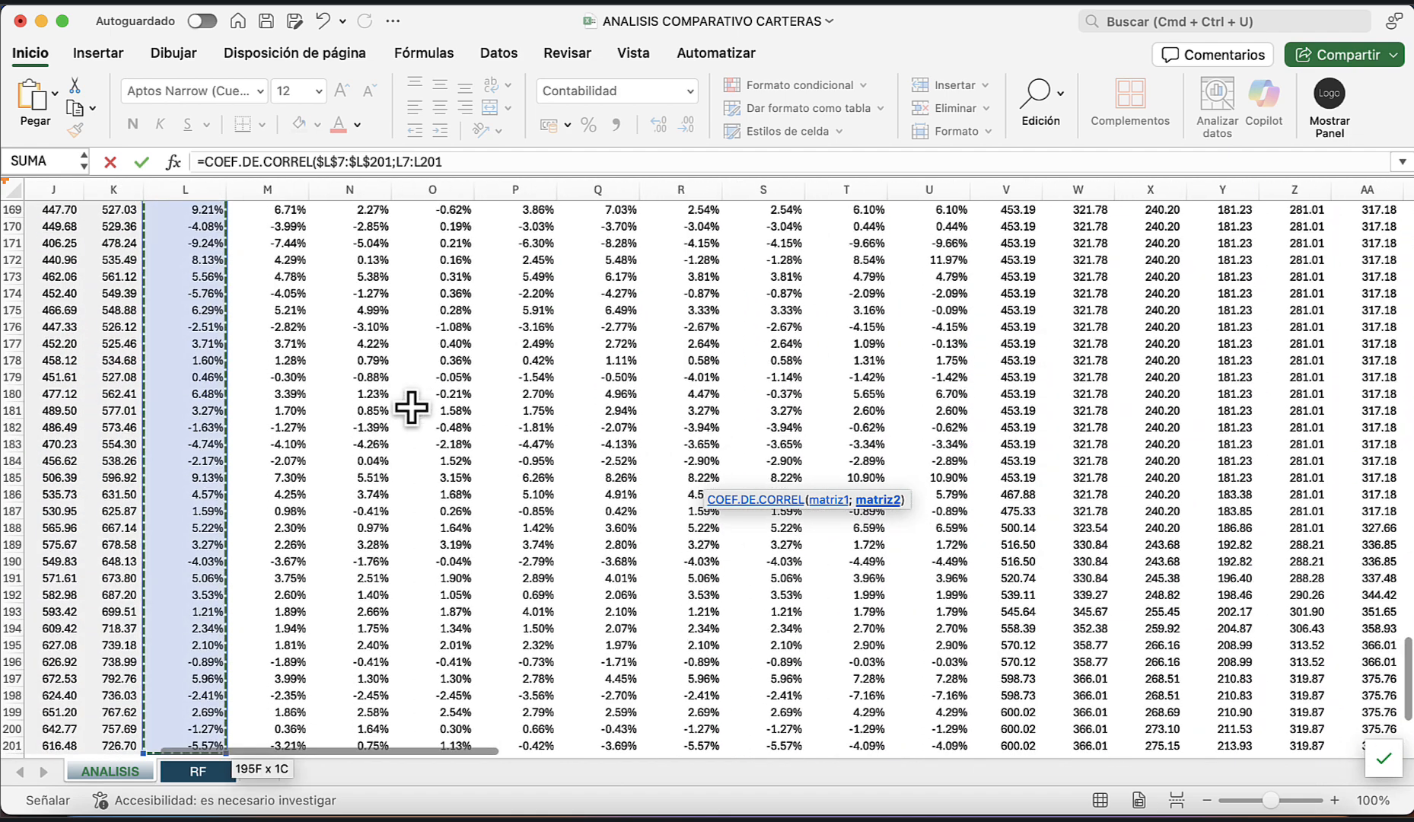
{"action": "key", "text": "Return"}
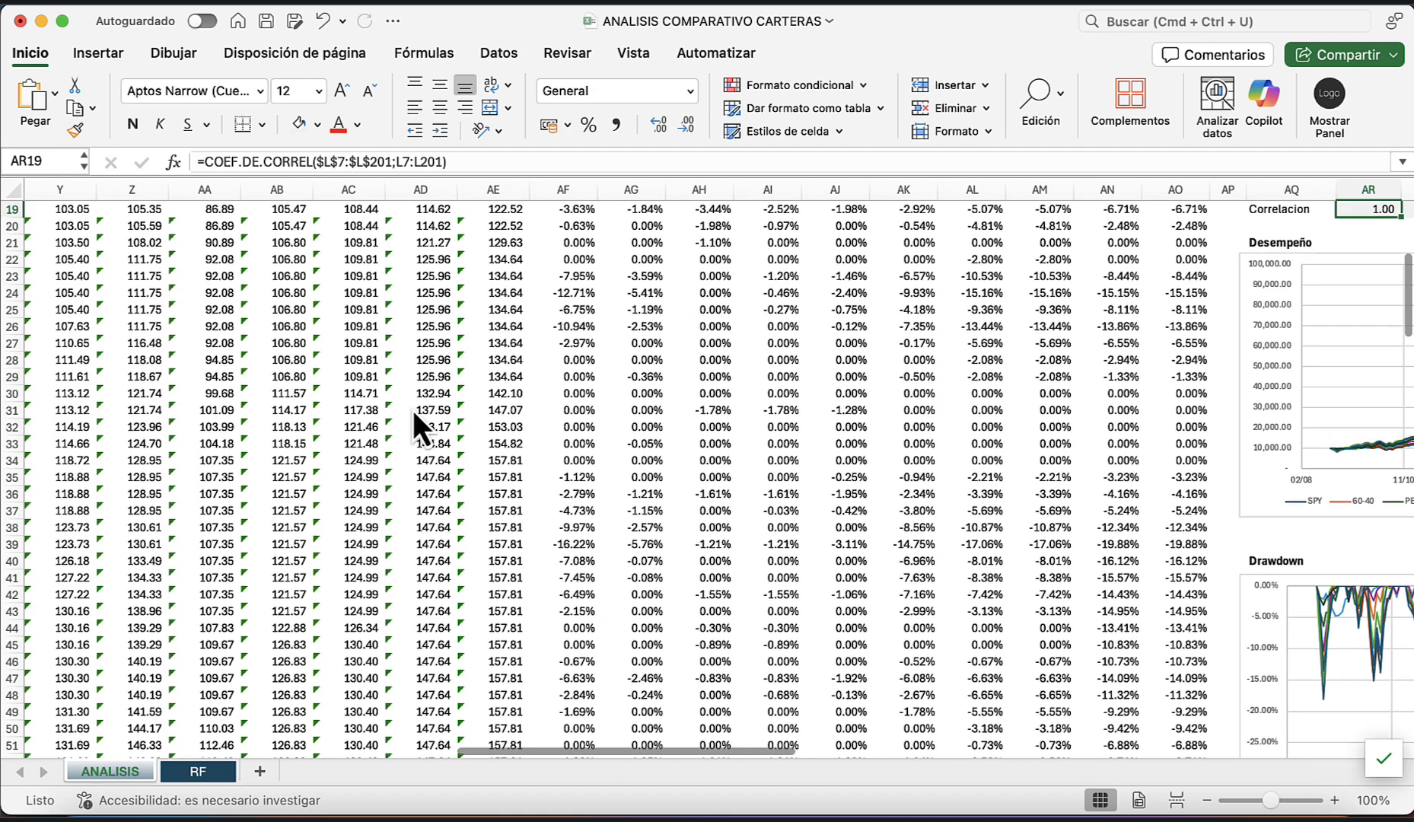
Step: Fill the SPY correlation formula in AR19 across to column BA for all the portfolios
{"action": "key", "text": "Up"}
{"action": "key", "text": "Up"}
{"action": "key", "text": "Up"}
{"action": "key", "text": "Up"}
{"action": "key", "text": "Up"}
{"action": "key", "text": "Up"}
{"action": "key", "text": "Up"}
{"action": "key", "text": "Up"}
{"action": "key", "text": "Up"}
{"action": "key", "text": "Up"}
{"action": "key", "text": "Up"}
{"action": "key", "text": "Up"}
{"action": "key", "text": "Up"}
{"action": "key", "text": "Up"}
{"action": "key", "text": "Up"}
{"action": "key", "text": "Up"}
{"action": "key", "text": "Up"}
{"action": "key", "text": "Right"}
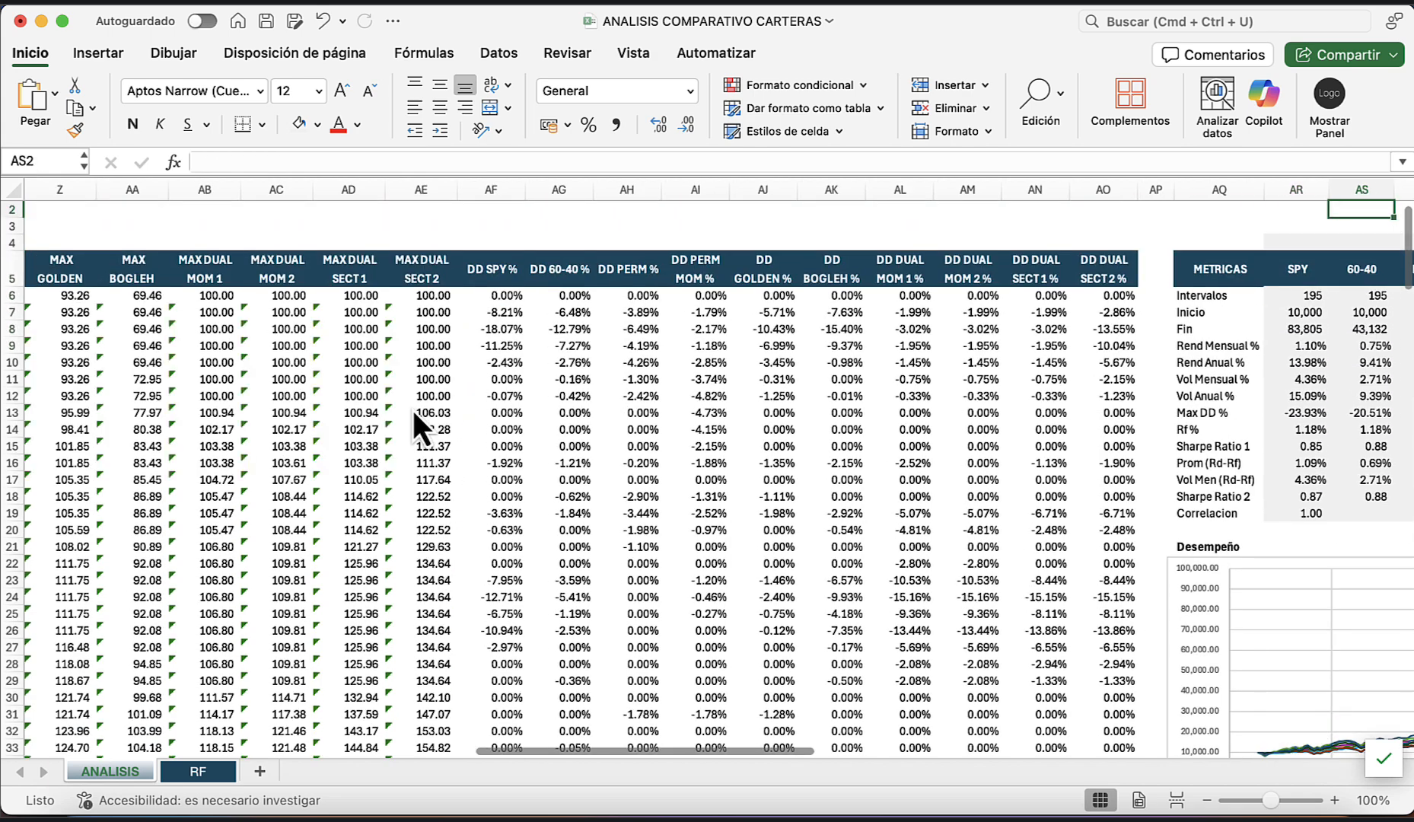
{"action": "key", "text": "Right"}
{"action": "key", "text": "Right"}
{"action": "key", "text": "Right"}
{"action": "key", "text": "Right"}
{"action": "key", "text": "Right"}
{"action": "key", "text": "Right"}
{"action": "key", "text": "Right"}
{"action": "key", "text": "Right"}
{"action": "key", "text": "Right"}
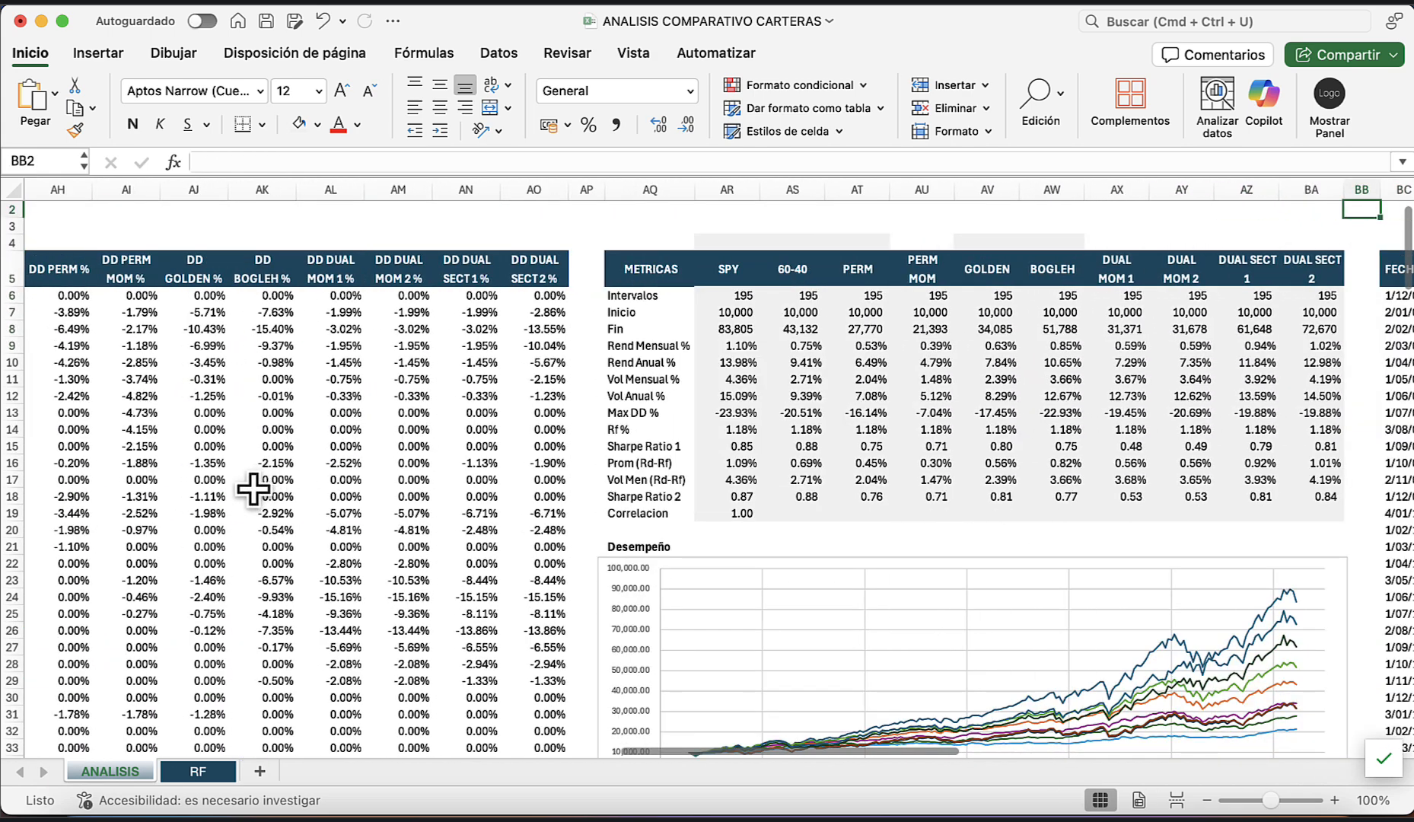
{"action": "left_click", "coordinate": [745, 513]}
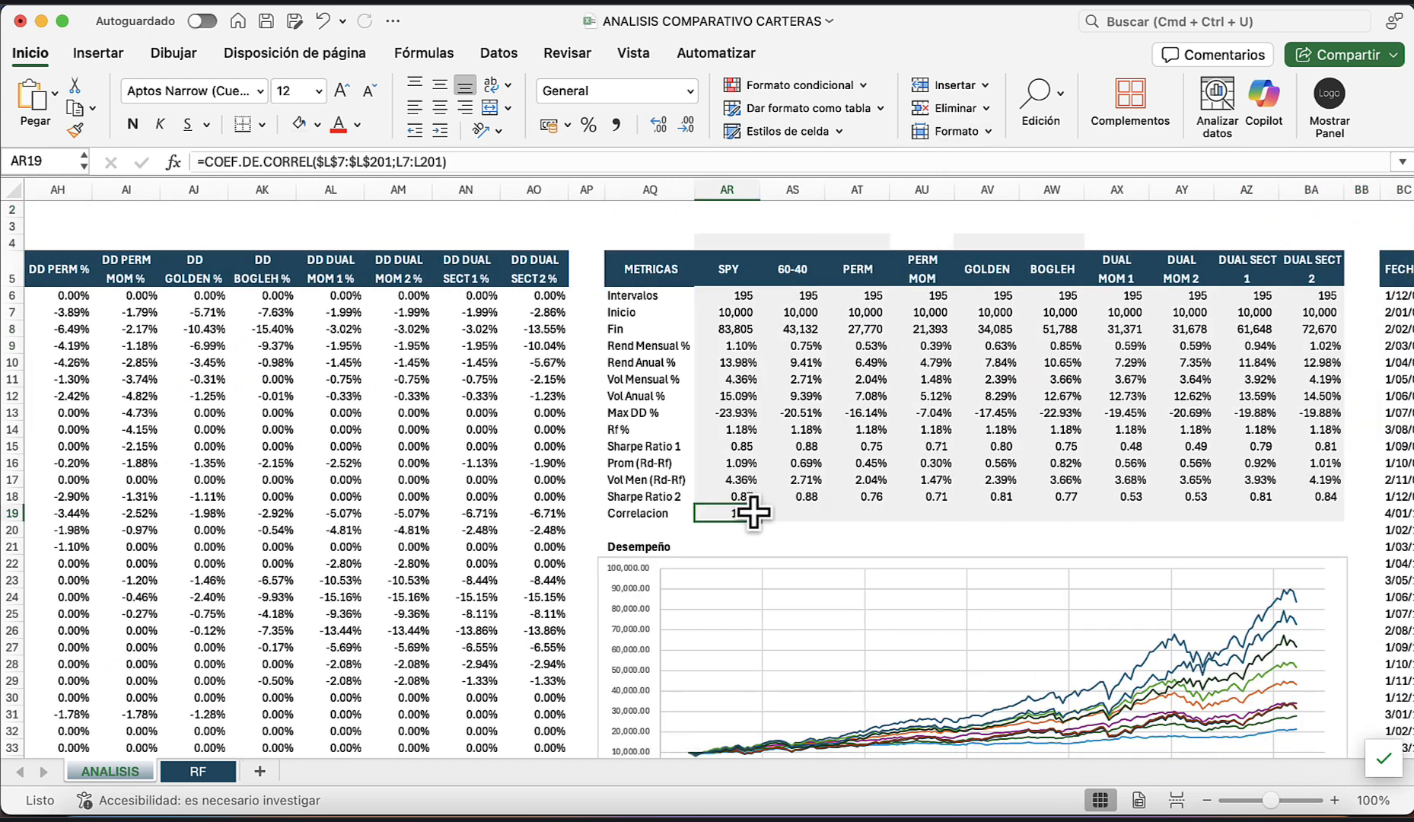
{"action": "left_click_drag", "start_coordinate": [758, 521], "coordinate": [1324, 525]}
{"action": "scroll", "coordinate": [1228, 527], "scroll_direction": "right", "scroll_amount": 3}
{"action": "scroll", "coordinate": [1228, 527], "scroll_direction": "right", "scroll_amount": 2}
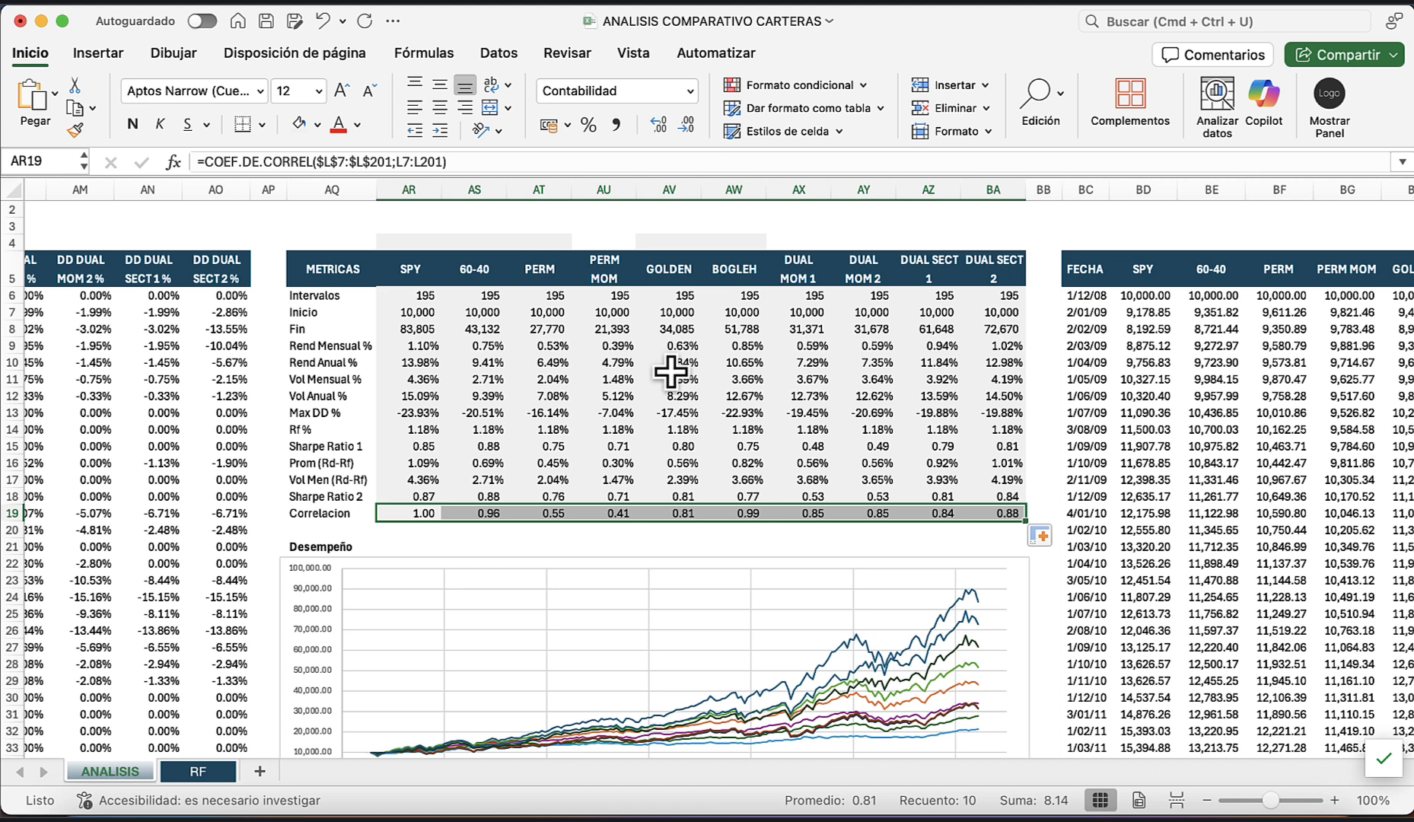
Step: Review the Rend Anual %, Vol Anual %, Max DD %, Sharpe Ratio 1, Sharpe Ratio 2 and Correlacion rows across all portfolios
{"action": "left_click_drag", "start_coordinate": [415, 363], "coordinate": [984, 366]}
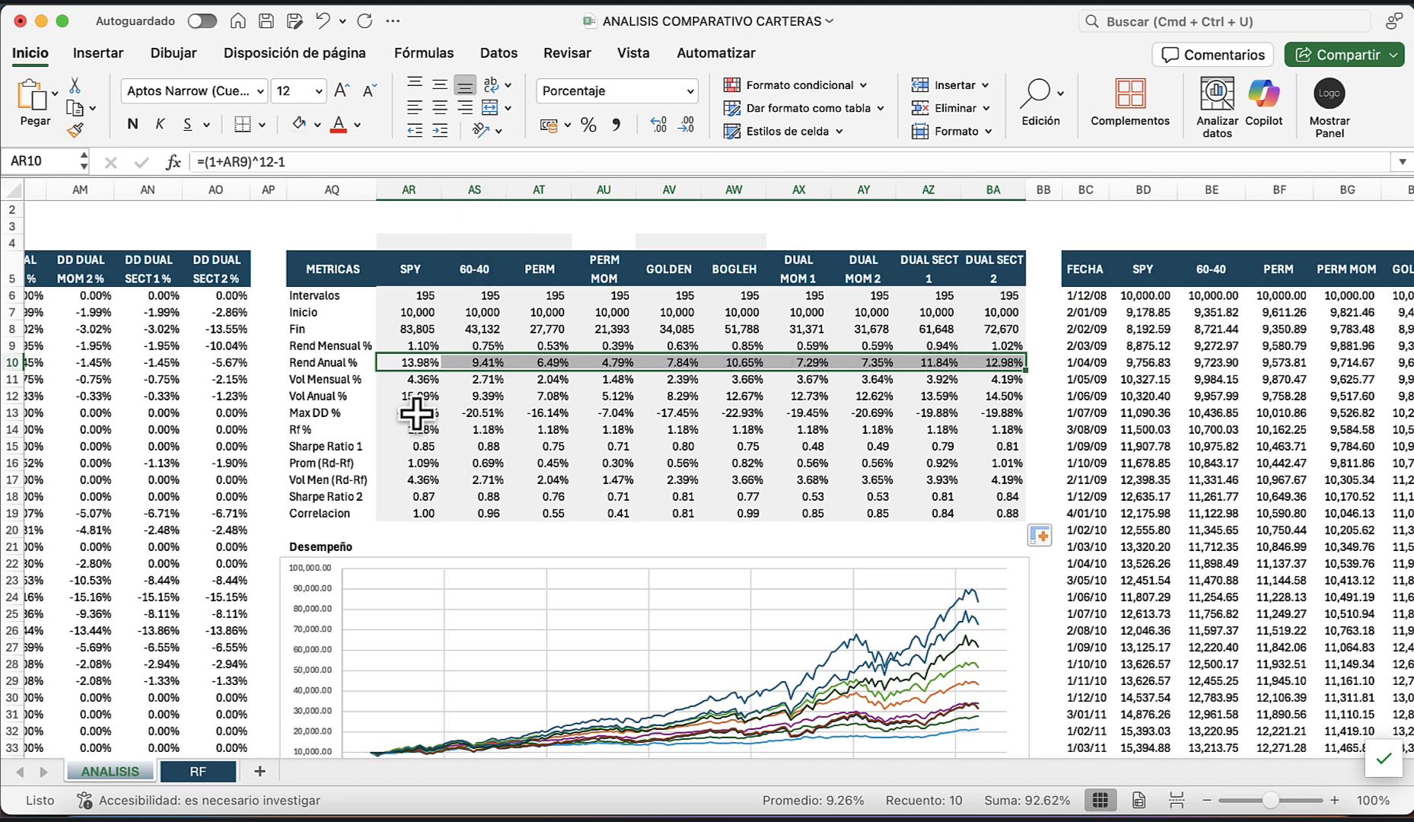
{"action": "left_click_drag", "start_coordinate": [414, 392], "coordinate": [982, 396]}
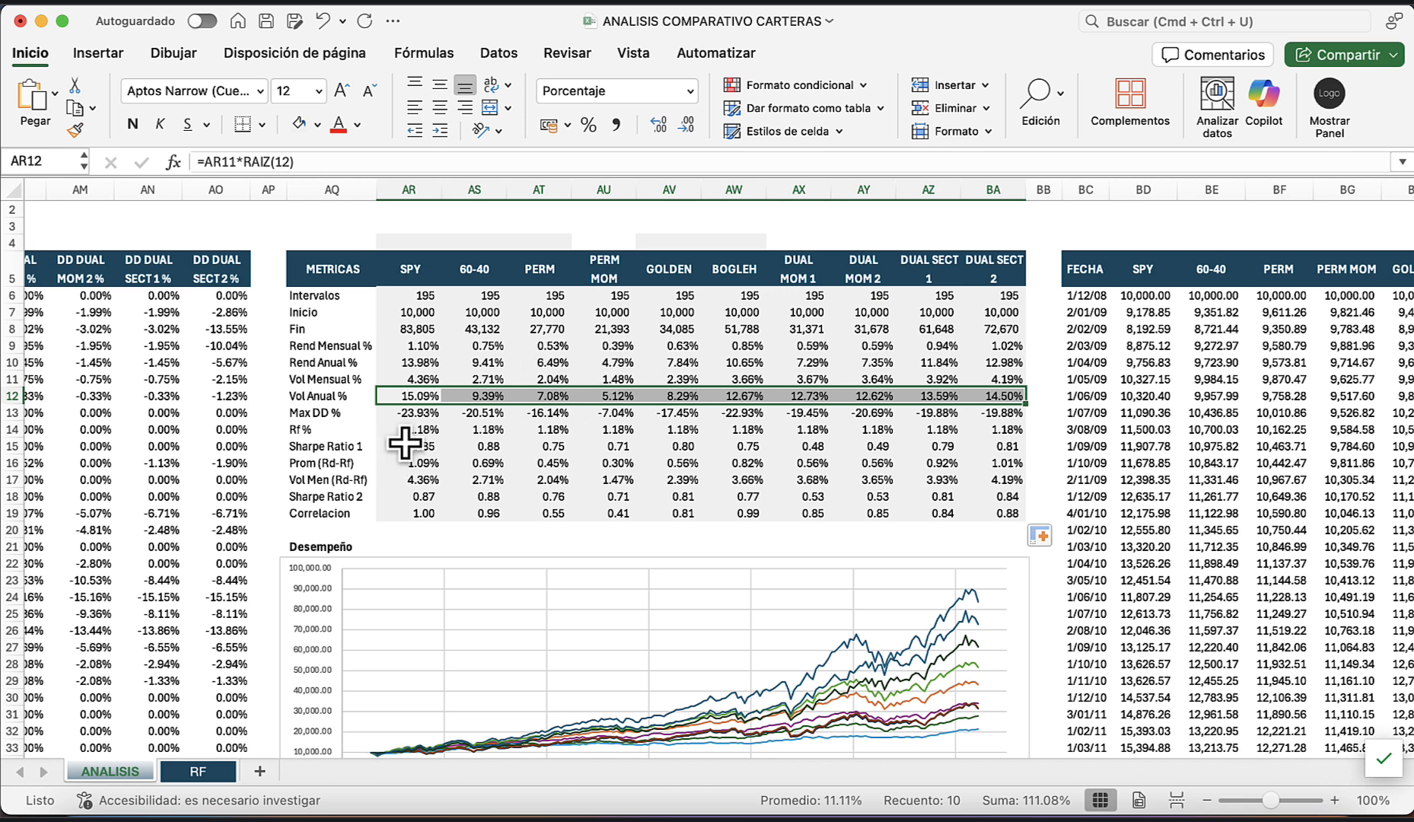
{"action": "left_click_drag", "start_coordinate": [403, 418], "coordinate": [997, 411]}
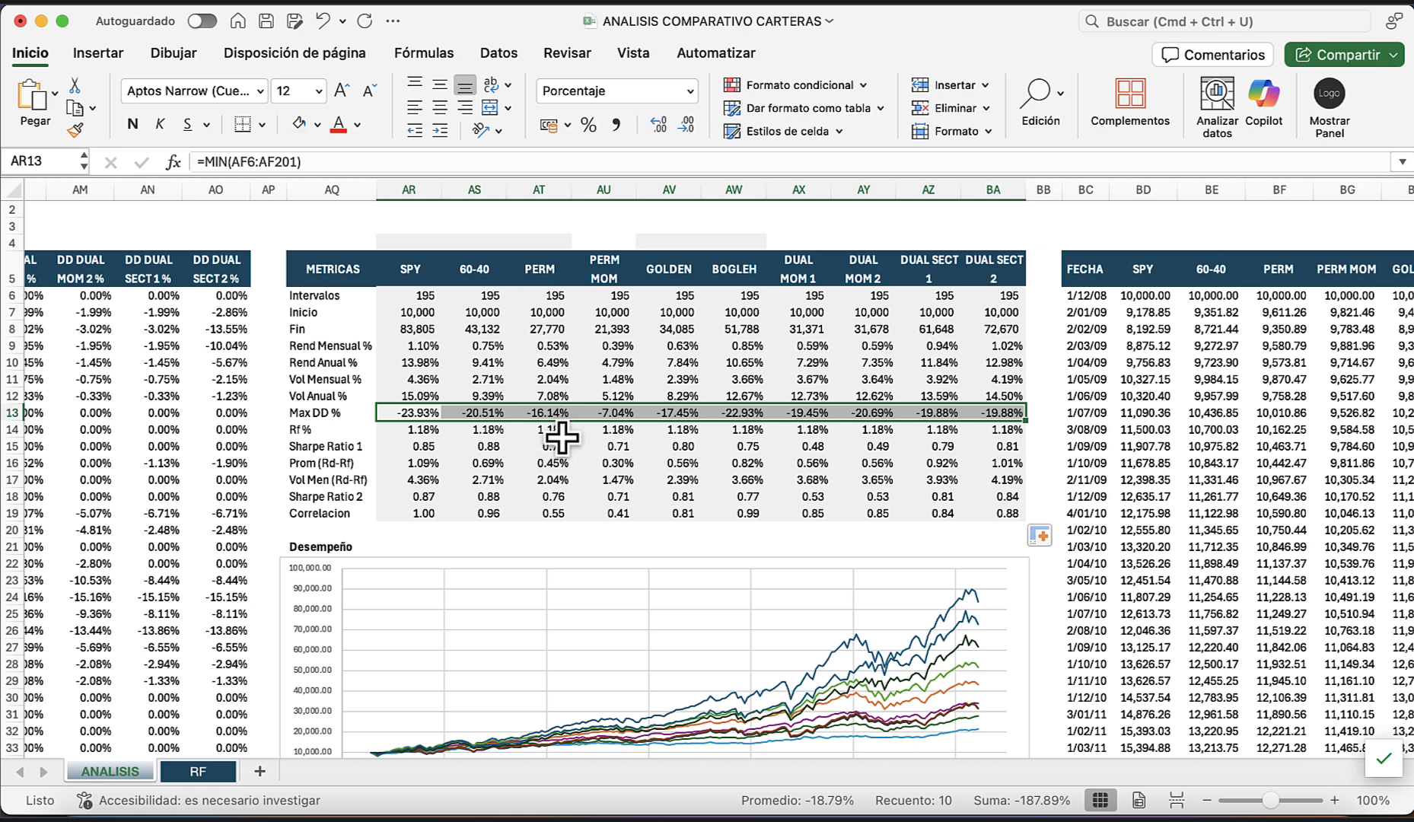
{"action": "left_click_drag", "start_coordinate": [411, 449], "coordinate": [994, 449]}
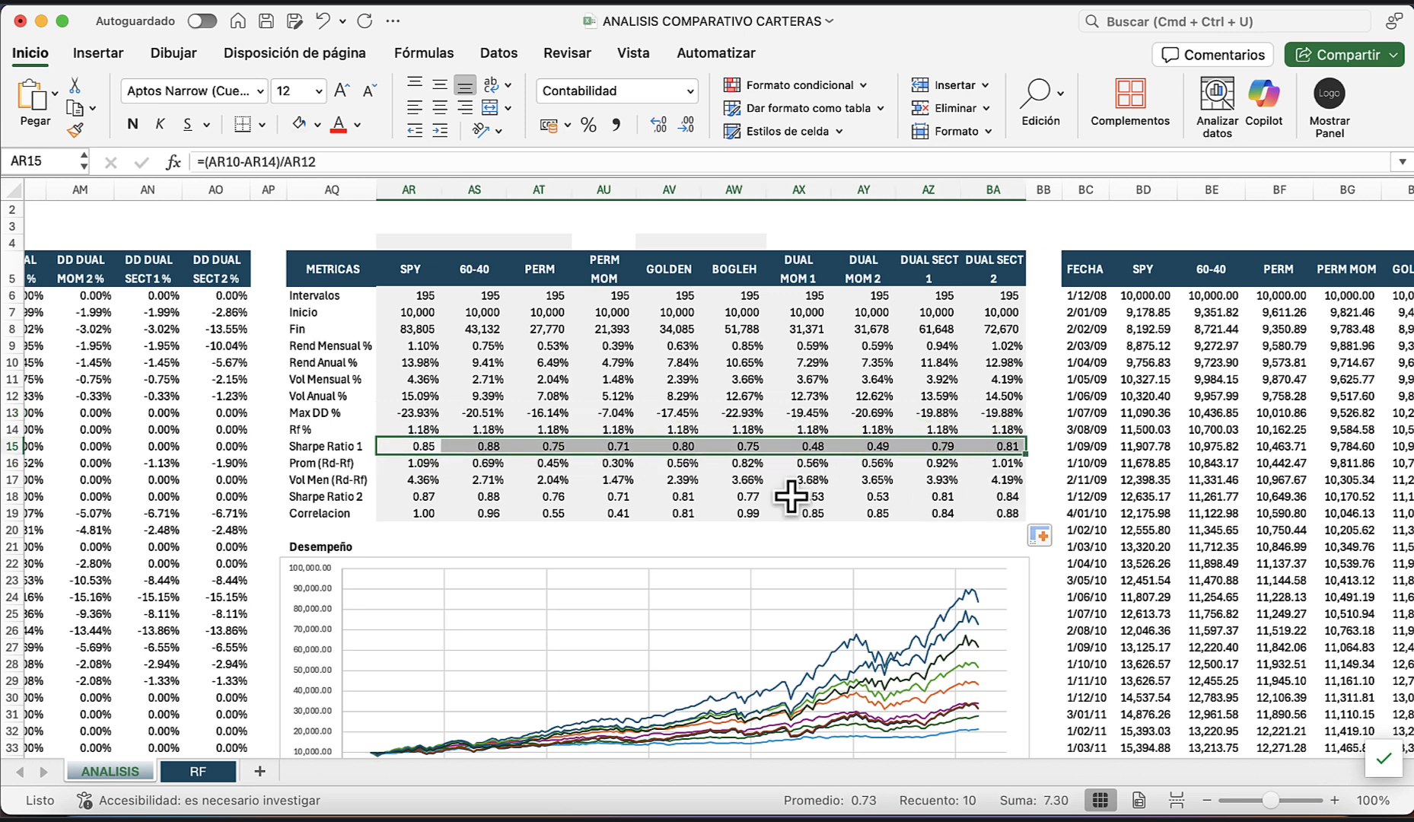
{"action": "left_click_drag", "start_coordinate": [411, 496], "coordinate": [989, 495]}
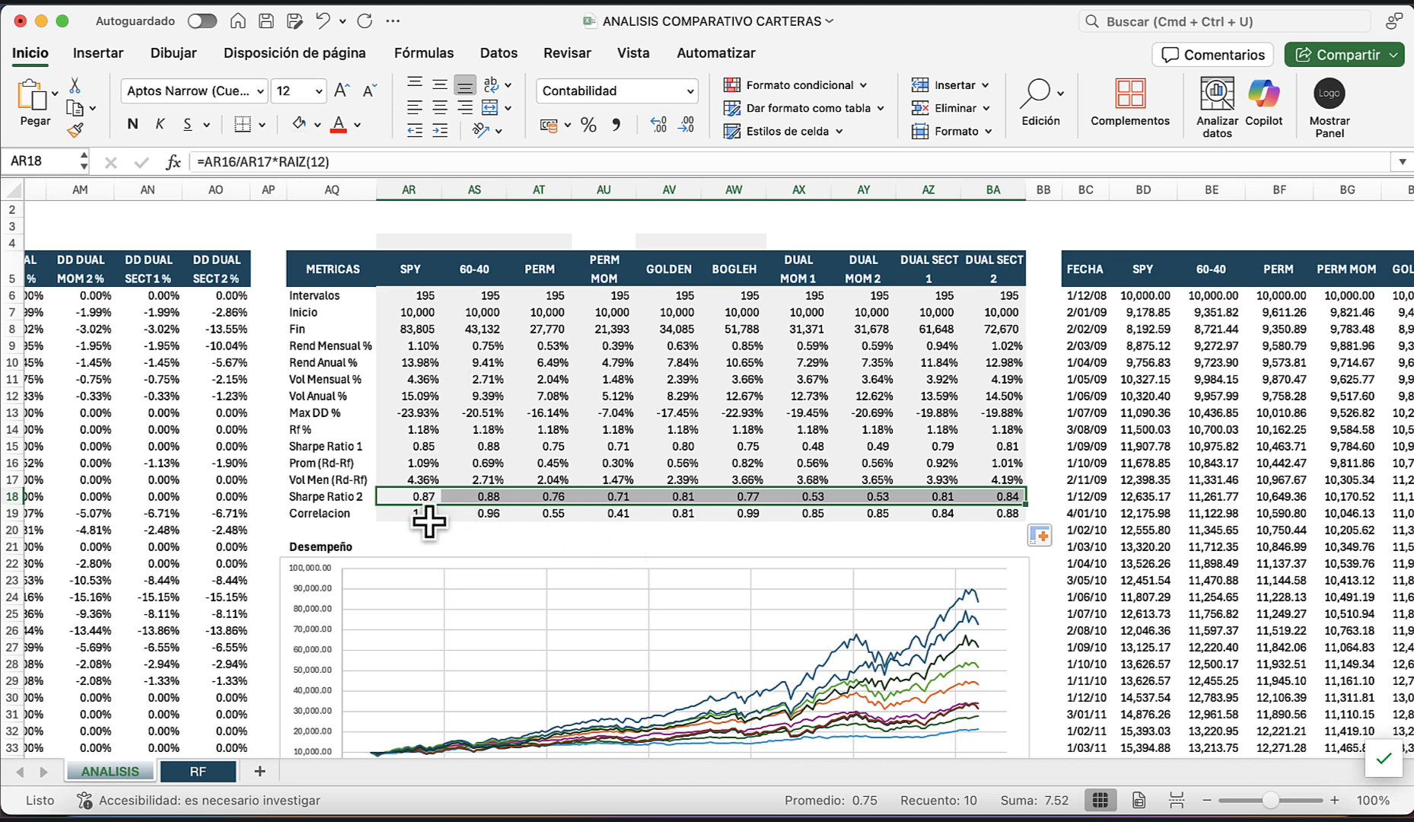
{"action": "left_click_drag", "start_coordinate": [423, 516], "coordinate": [990, 519]}
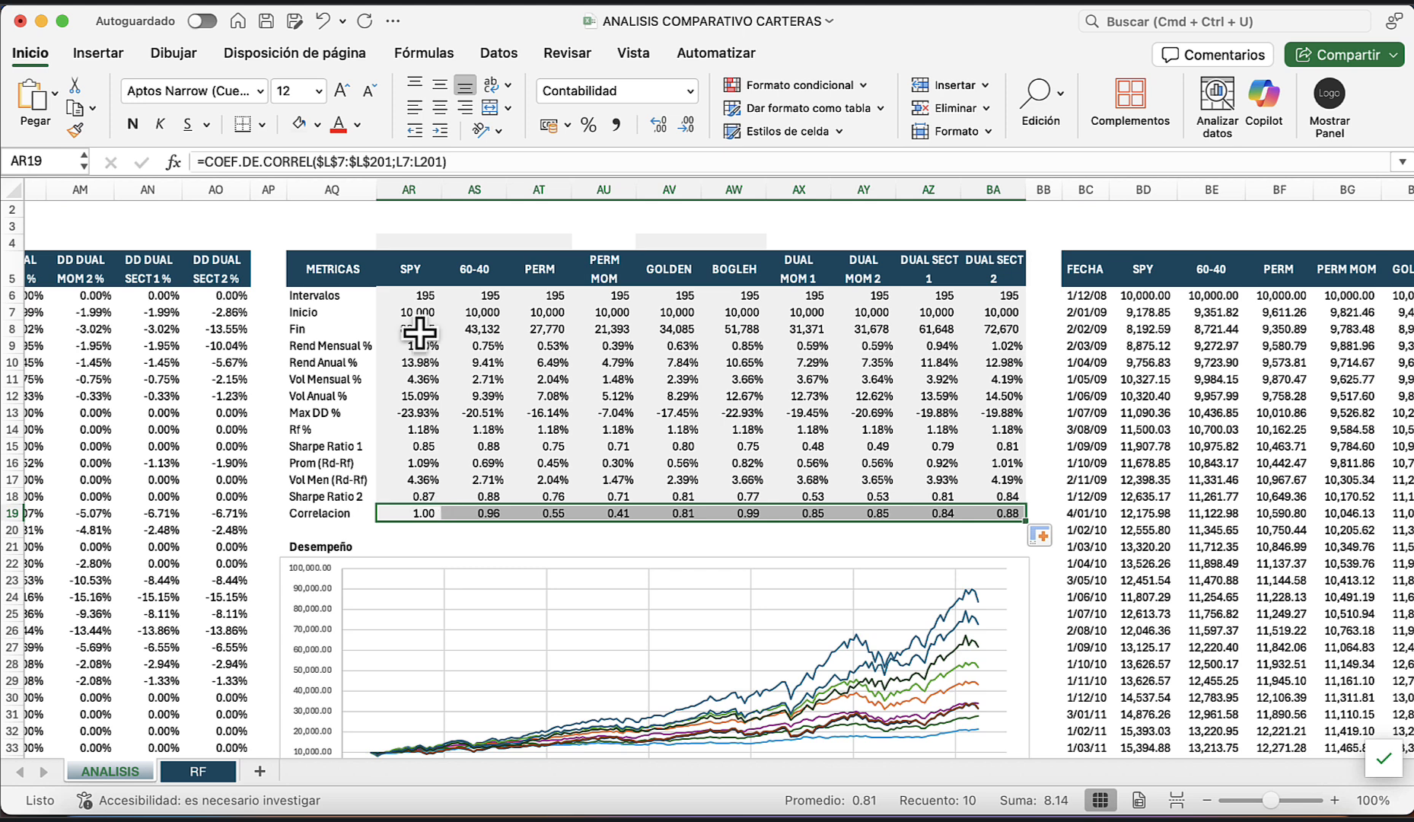
Step: Examine the 60-40 metrics column, the Desempeño and Drawdown charts, and the full metrics table with its portfolio headings
{"action": "left_click_drag", "start_coordinate": [494, 296], "coordinate": [496, 504]}
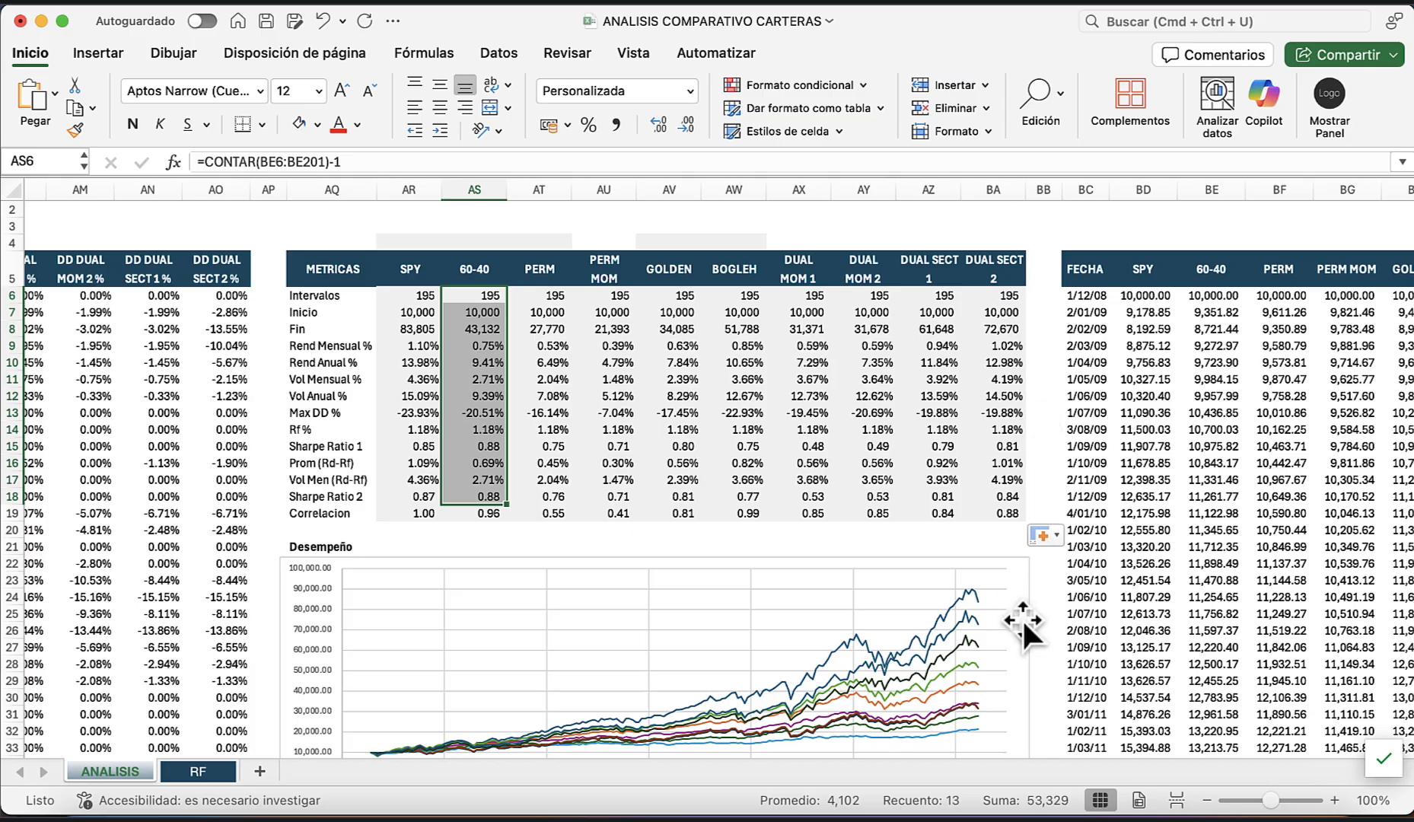
{"action": "scroll", "coordinate": [946, 617], "scroll_direction": "down", "scroll_amount": 10}
{"action": "scroll", "coordinate": [946, 617], "scroll_direction": "left", "scroll_amount": 3}
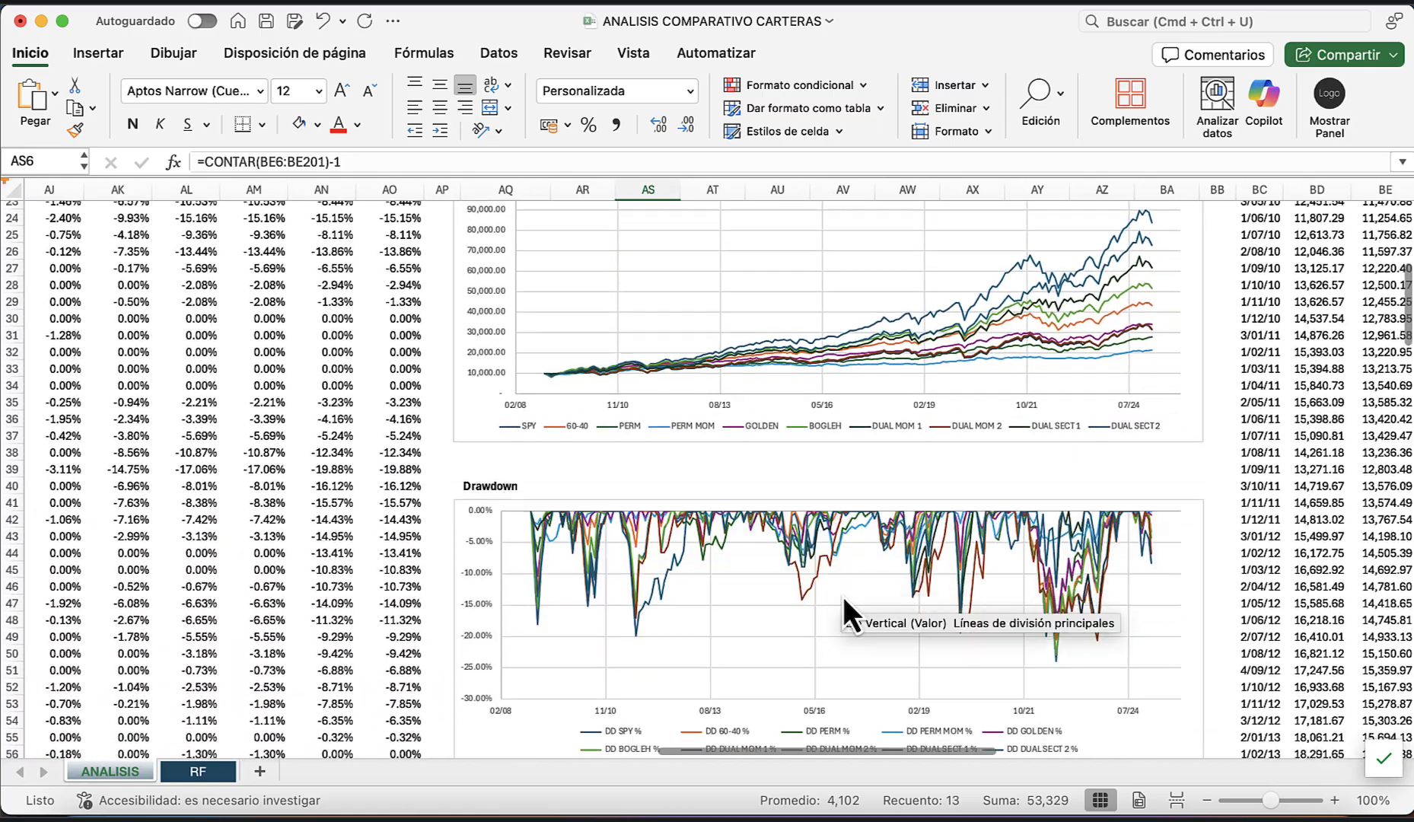
{"action": "scroll", "coordinate": [845, 598], "scroll_direction": "up", "scroll_amount": 5}
{"action": "scroll", "coordinate": [844, 593], "scroll_direction": "up", "scroll_amount": 5}
{"action": "scroll", "coordinate": [844, 593], "scroll_direction": "right", "scroll_amount": 1}
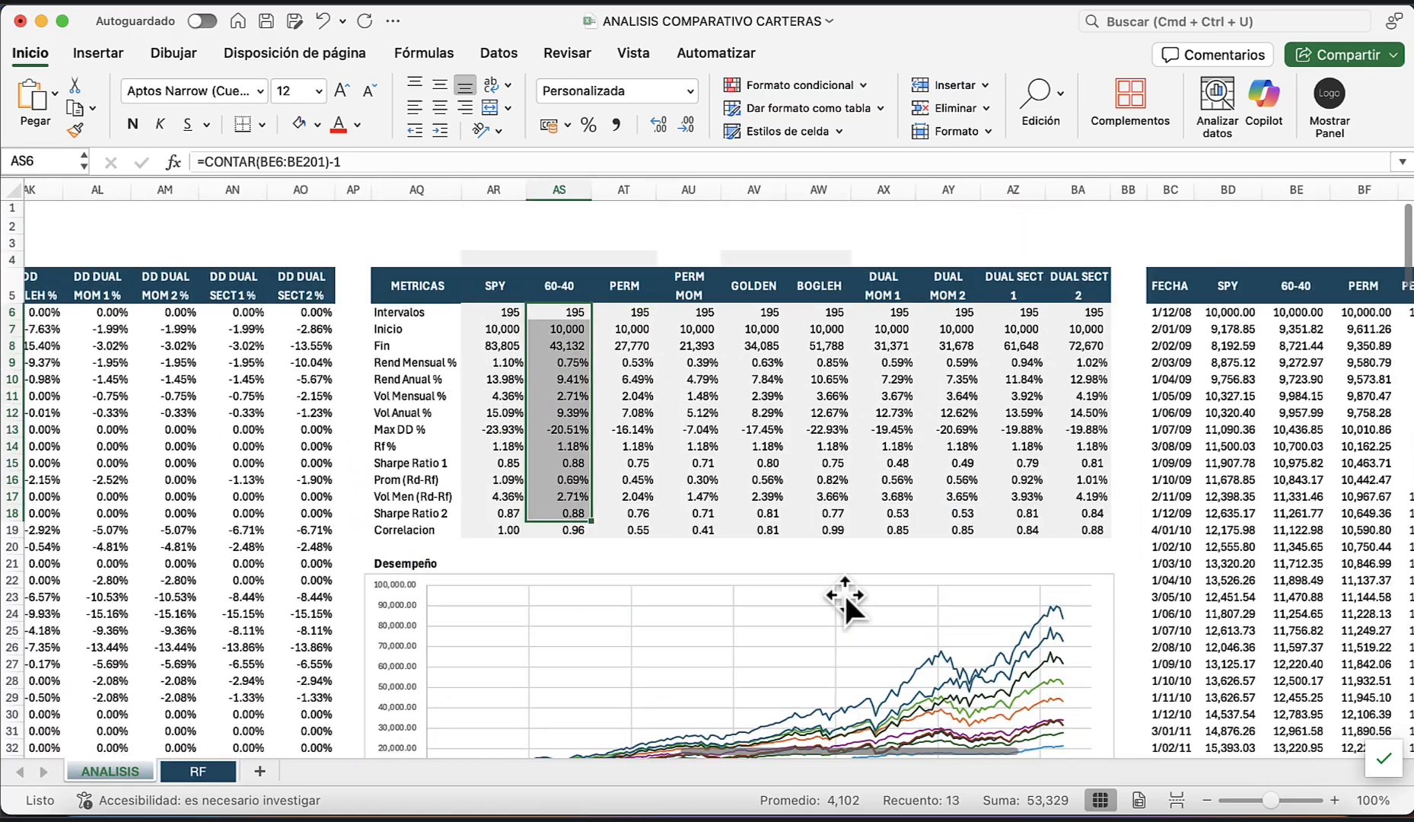
{"action": "left_click_drag", "start_coordinate": [497, 312], "coordinate": [1081, 531]}
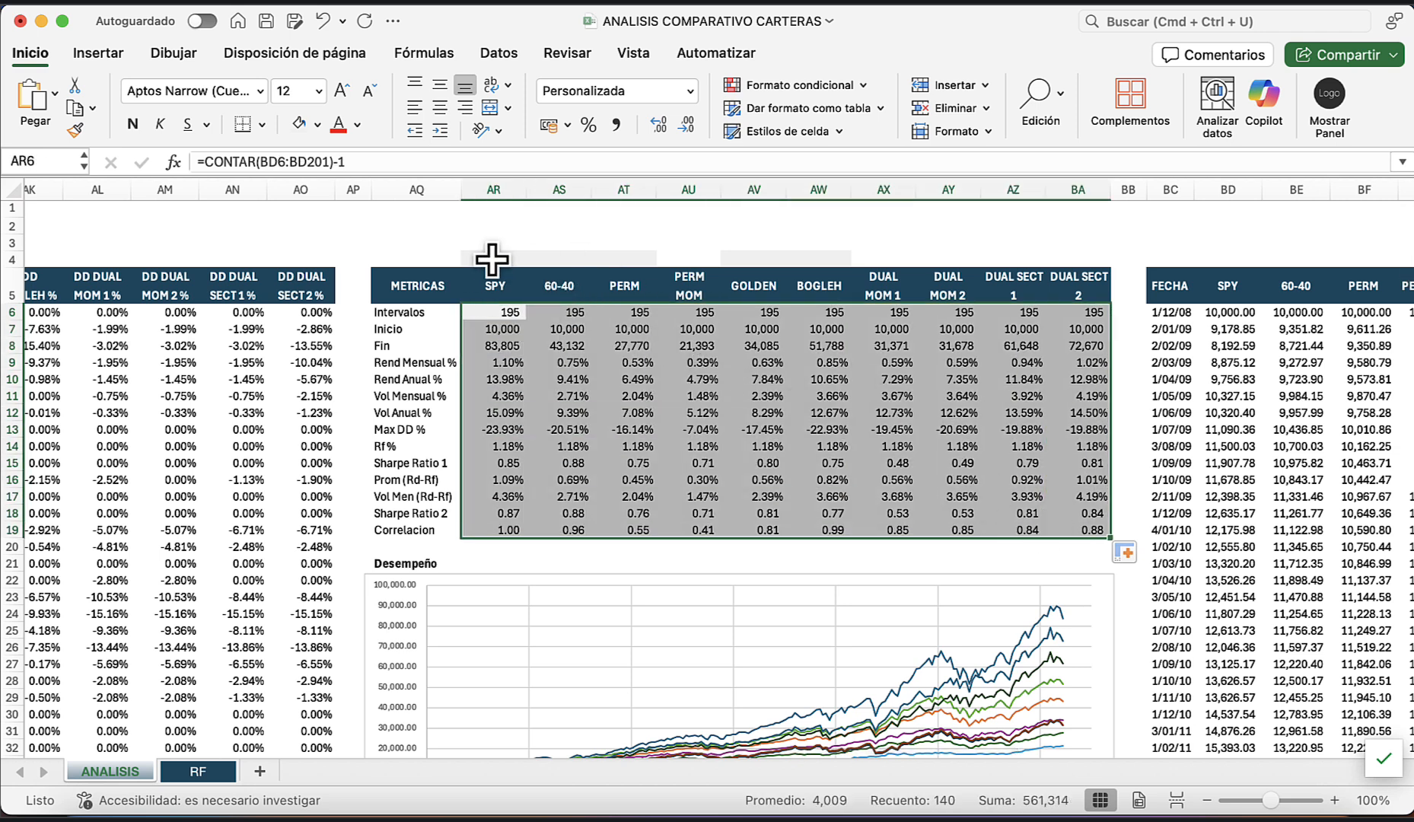
{"action": "left_click_drag", "start_coordinate": [489, 259], "coordinate": [624, 260]}
{"action": "left_click_drag", "start_coordinate": [733, 264], "coordinate": [1090, 264]}
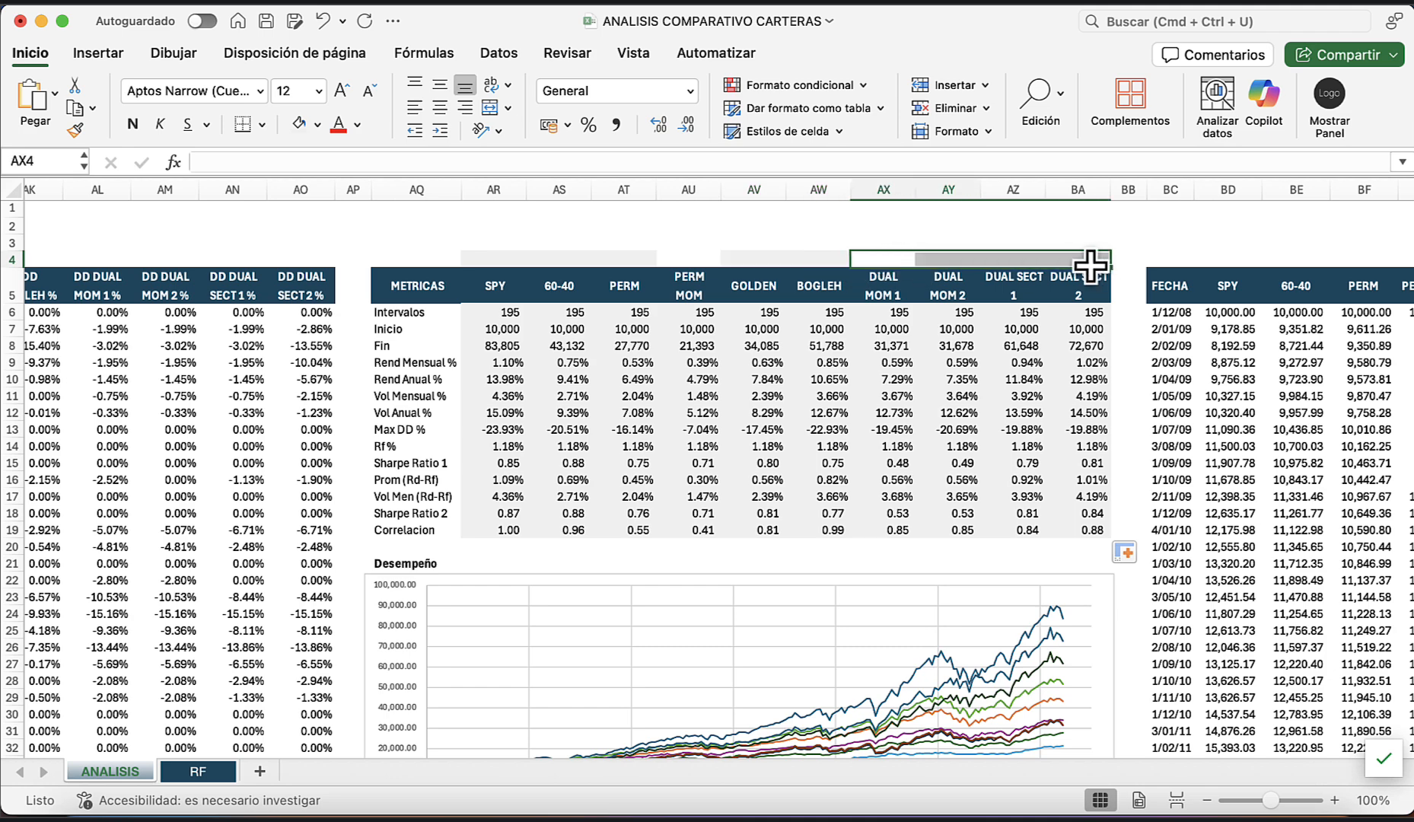
{"action": "left_click", "coordinate": [708, 275]}
Step: Switch to Chrome to browse the Portfolio Visualizer tools, and review in Excel the SPY to PERM and GOLDEN to BOGLEH portfolios
{"action": "left_click", "coordinate": [1033, 811]}
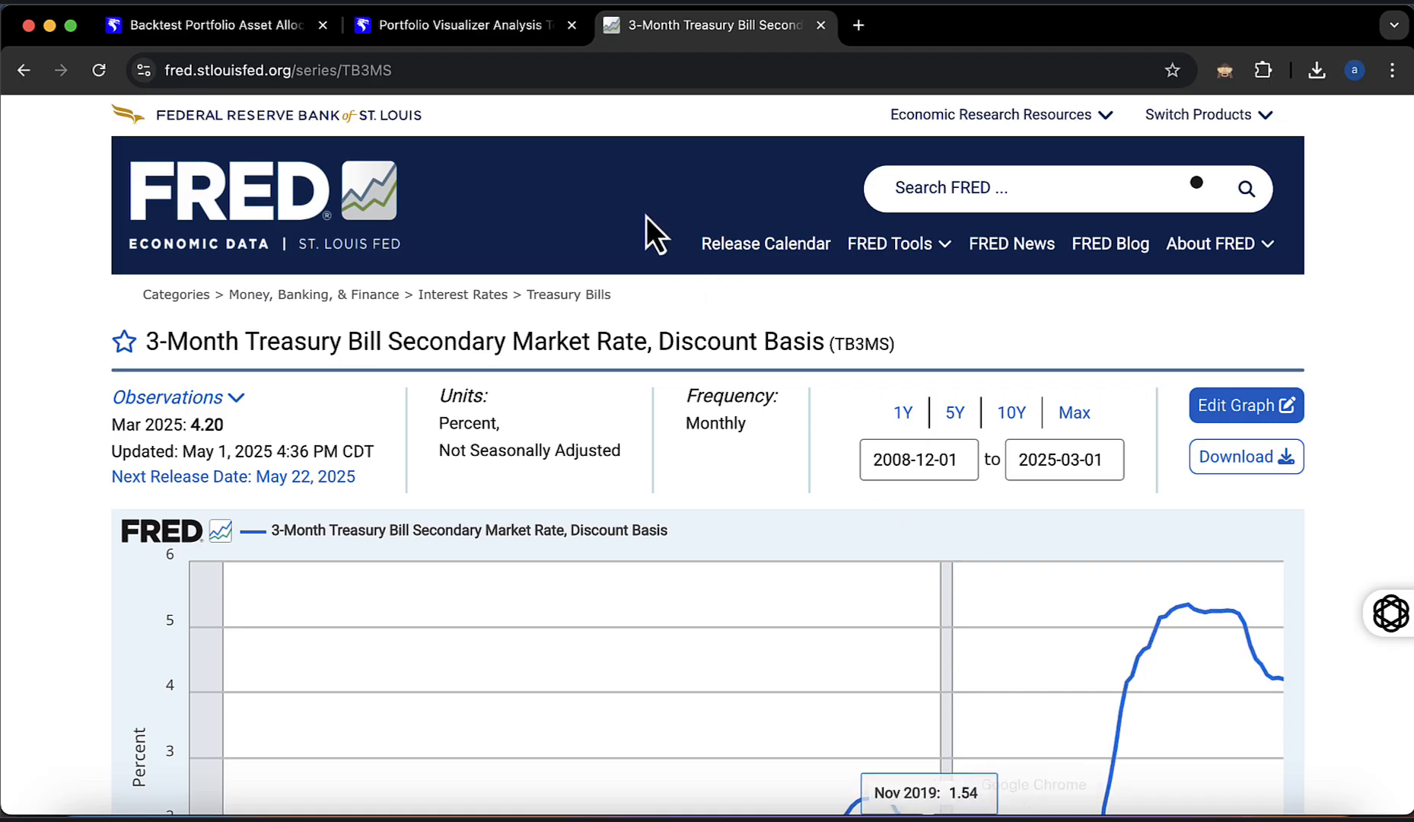
{"action": "left_click", "coordinate": [404, 30]}
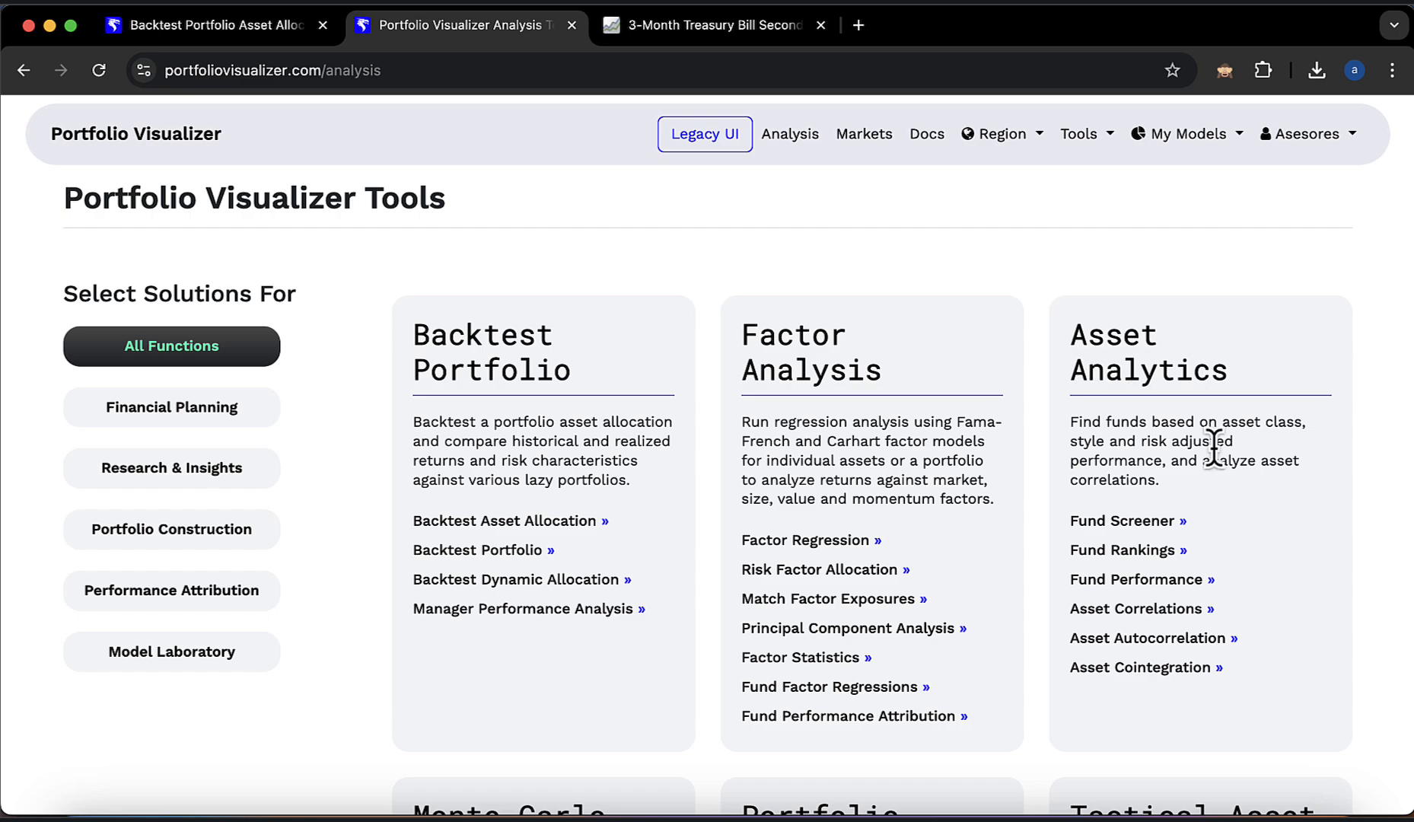
{"action": "scroll", "coordinate": [1111, 688], "scroll_direction": "down", "scroll_amount": 4}
{"action": "scroll", "coordinate": [1170, 717], "scroll_direction": "down", "scroll_amount": 1}
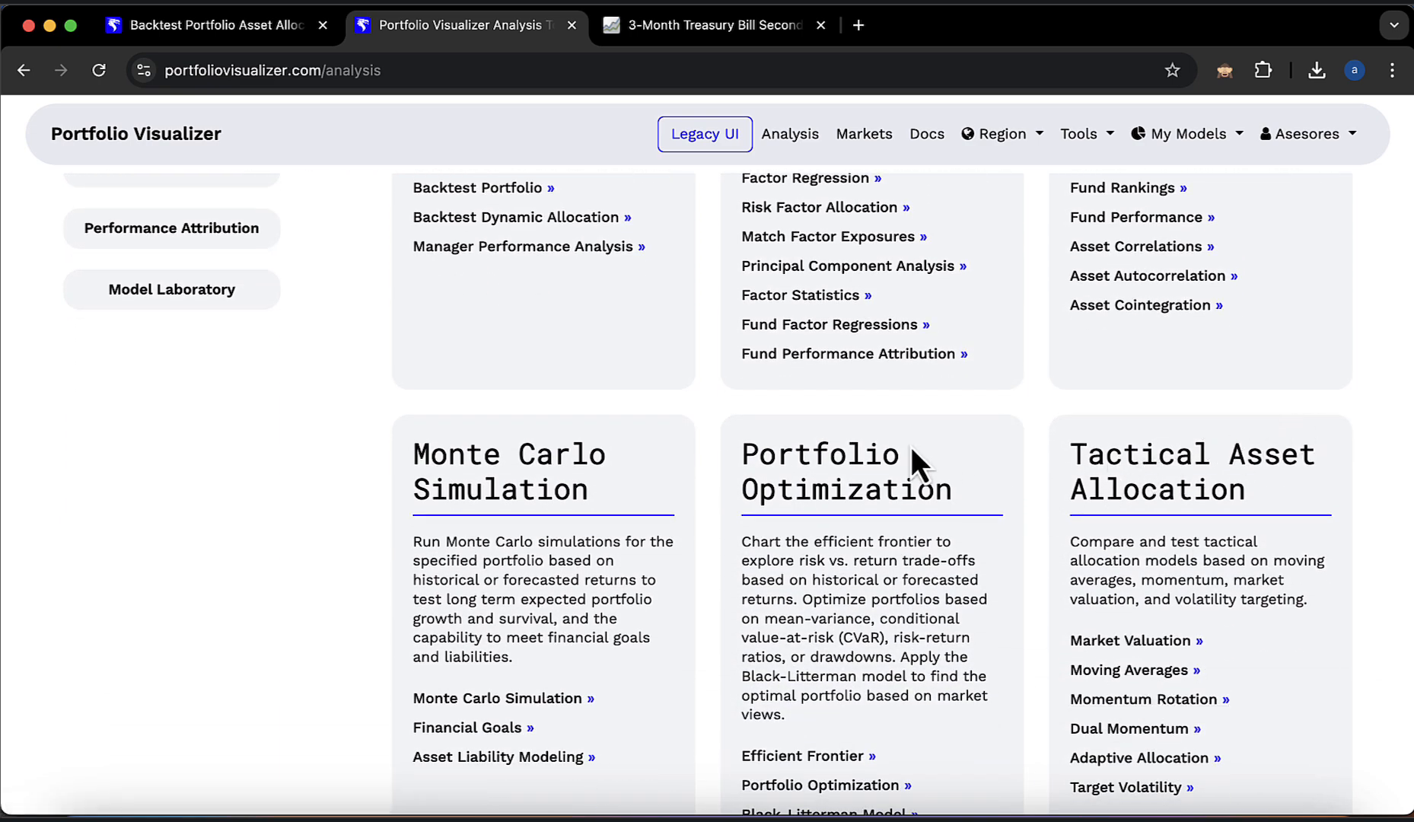
{"action": "scroll", "coordinate": [891, 442], "scroll_direction": "up", "scroll_amount": 4}
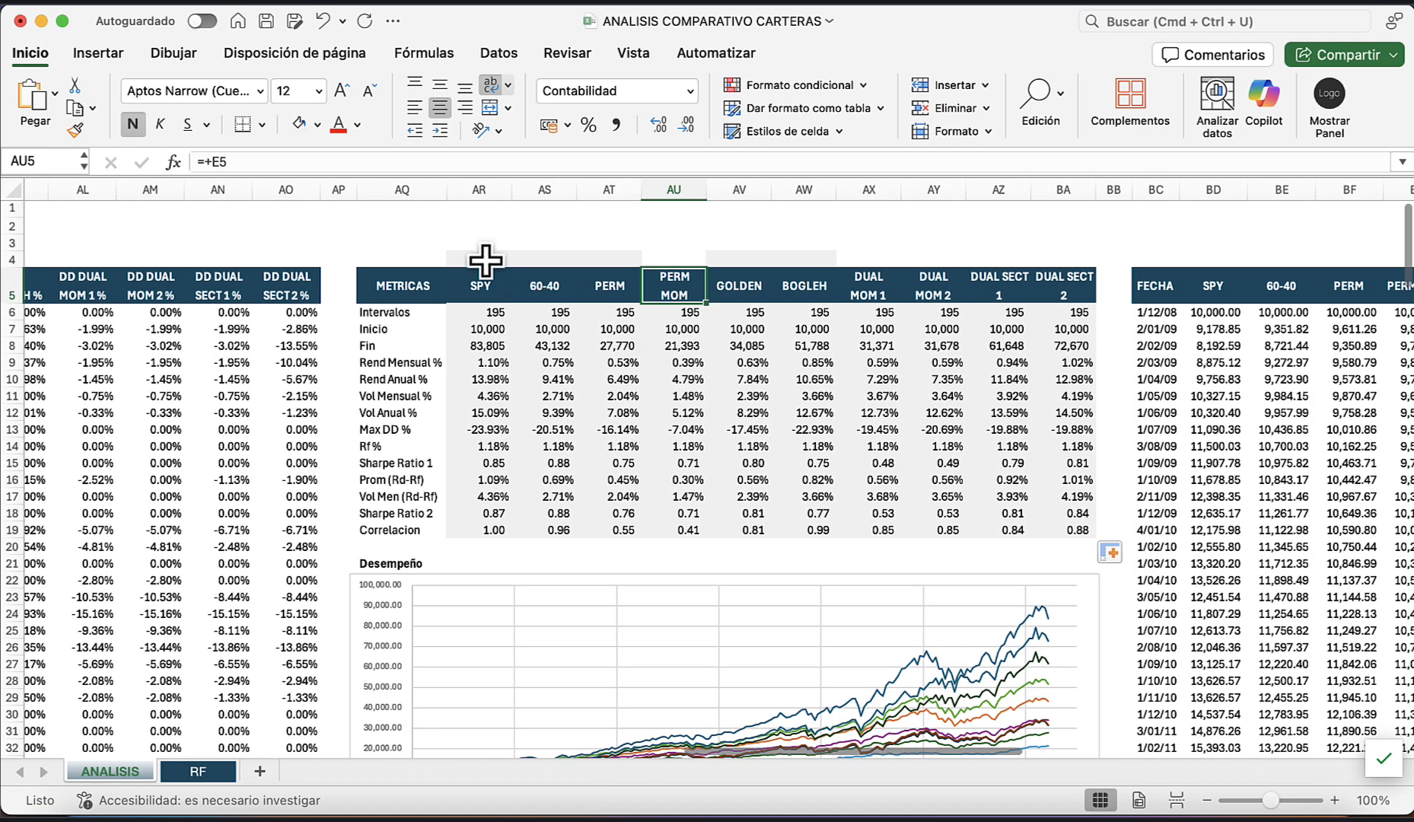
{"action": "left_click_drag", "start_coordinate": [485, 261], "coordinate": [609, 259]}
{"action": "left_click_drag", "start_coordinate": [733, 259], "coordinate": [801, 261]}
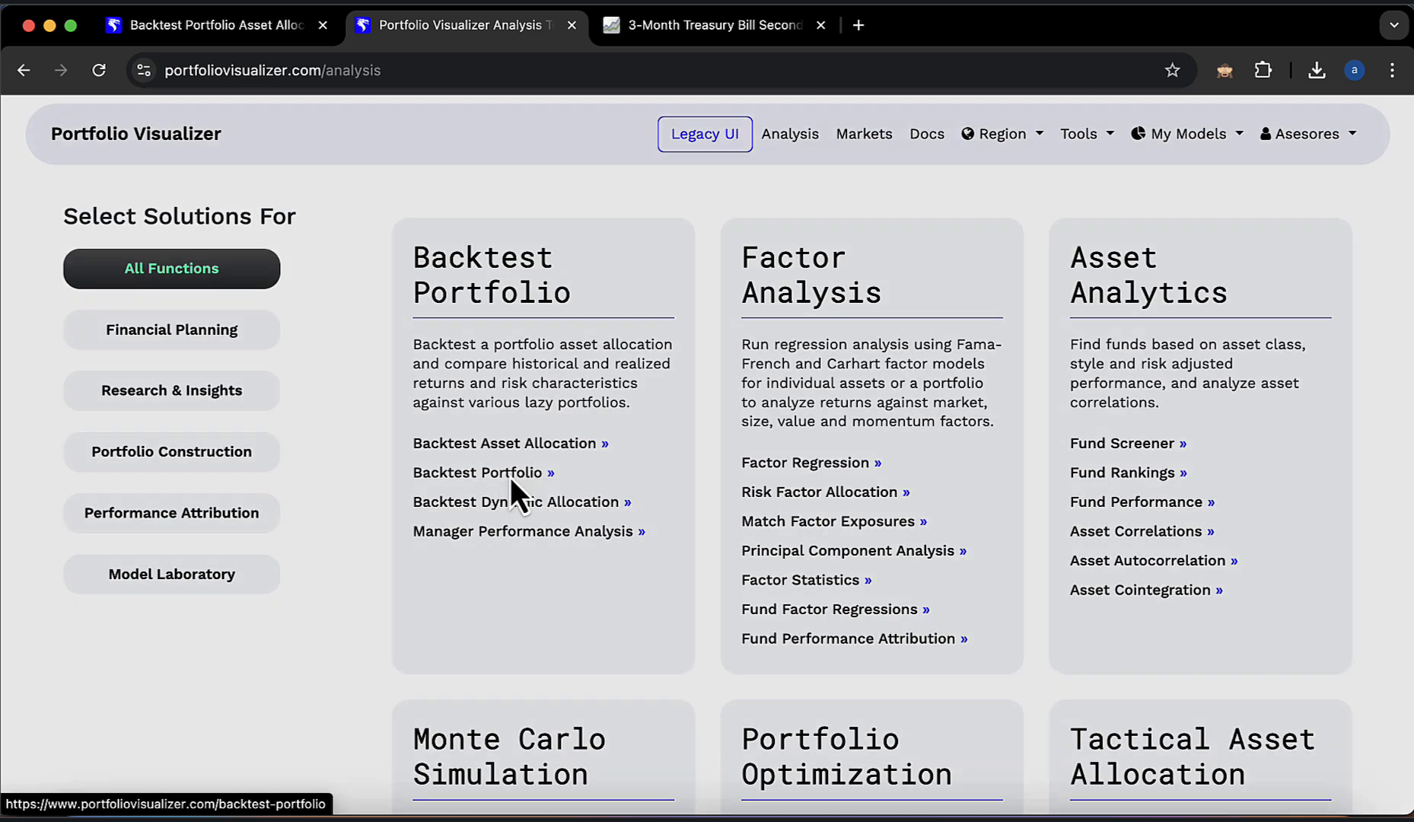
Step: Open the Backtest Portfolio analysis in Portfolio Visualizer and expand its portfolio asset configuration
{"action": "left_click", "coordinate": [511, 477]}
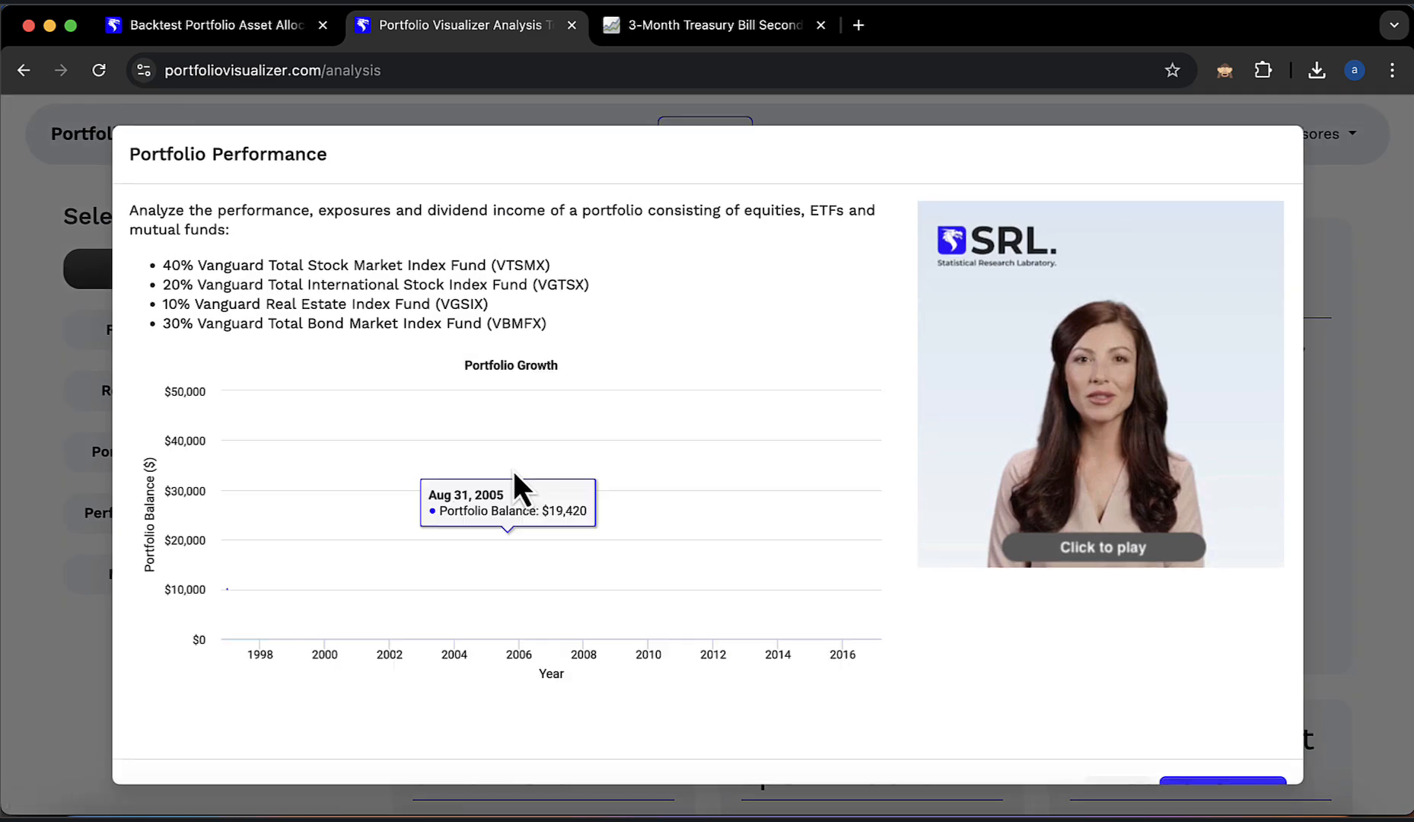
{"action": "scroll", "coordinate": [1221, 698], "scroll_direction": "down", "scroll_amount": 1}
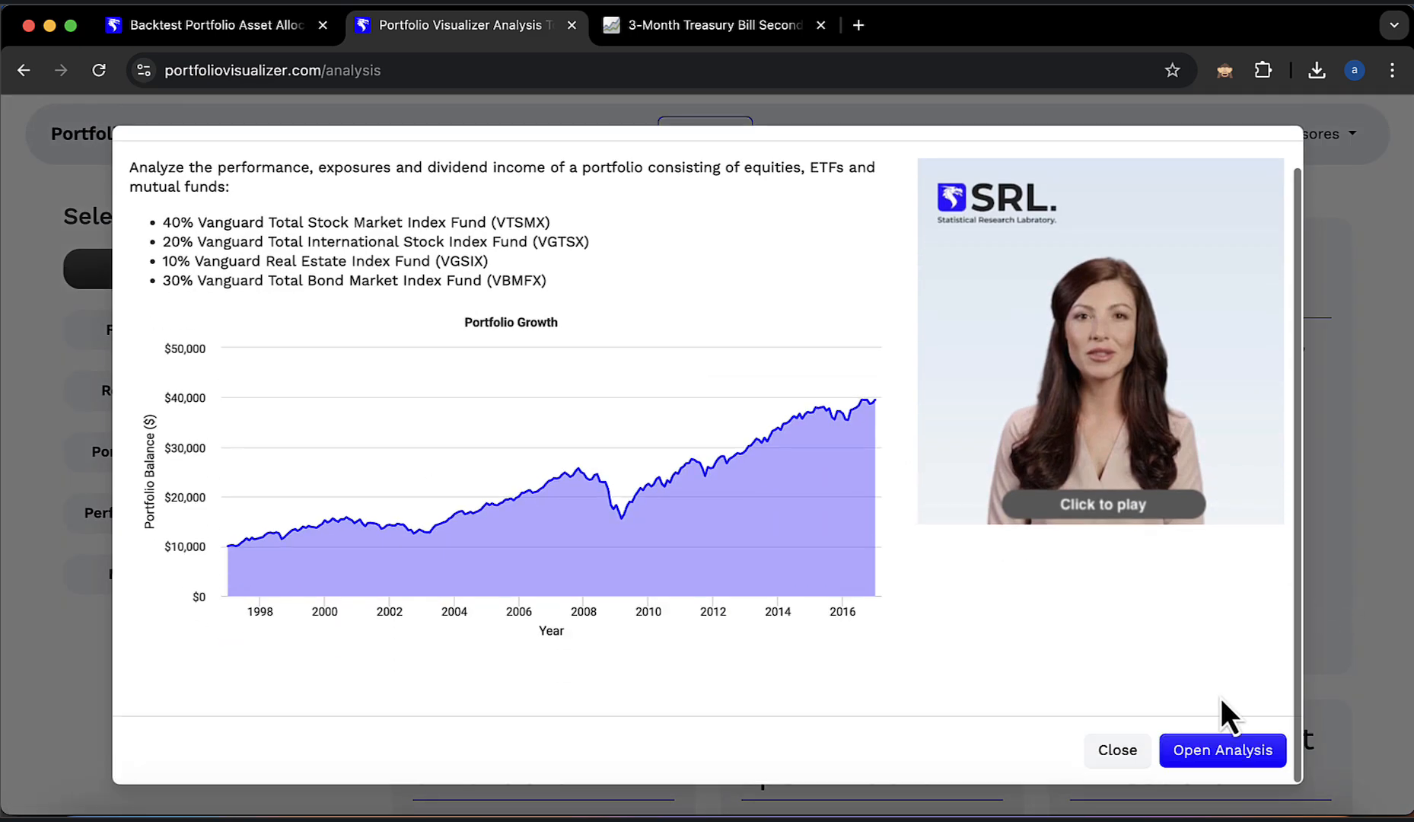
{"action": "left_click", "coordinate": [1211, 751]}
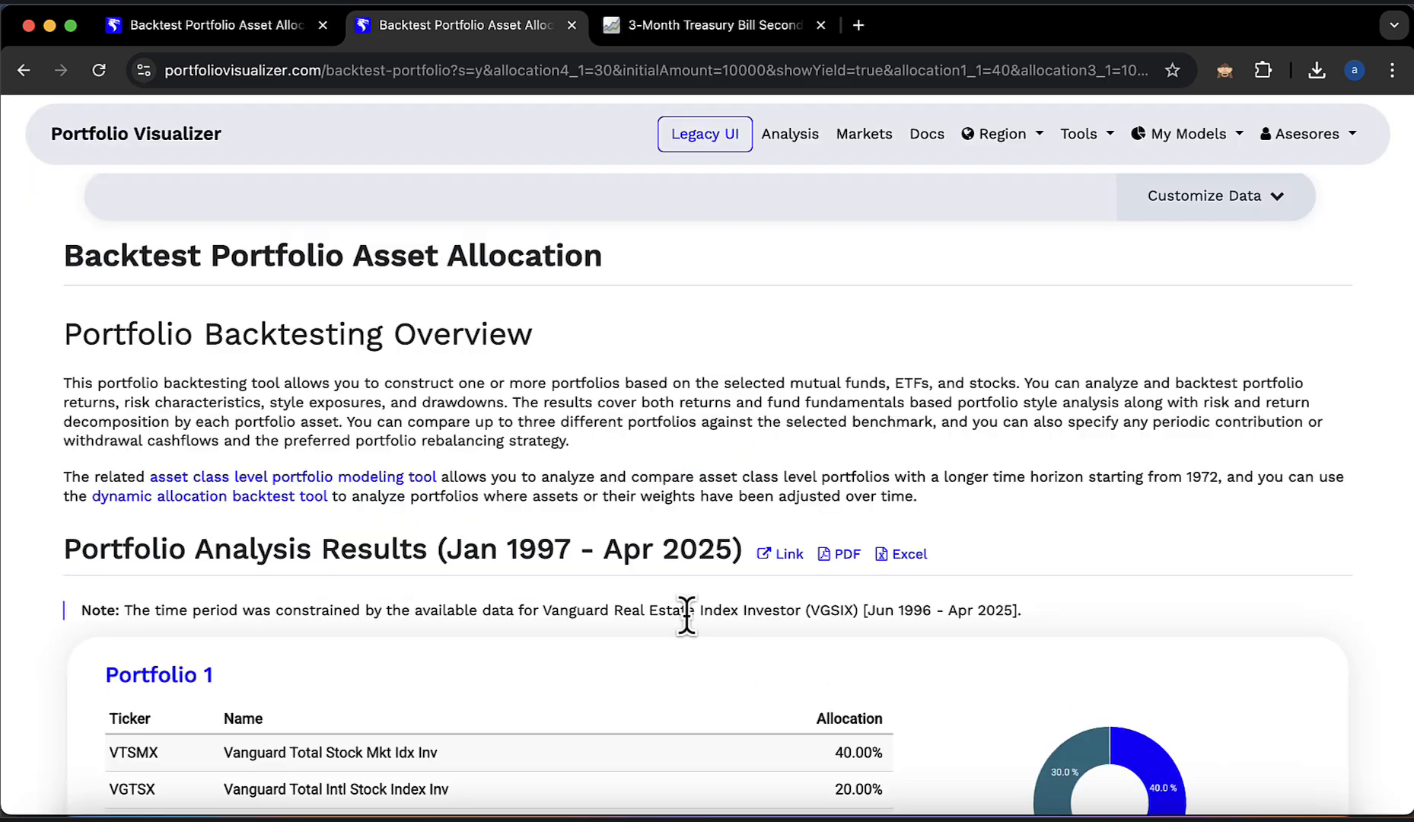
{"action": "scroll", "coordinate": [686, 615], "scroll_direction": "down", "scroll_amount": 5}
{"action": "left_click", "coordinate": [192, 506]}
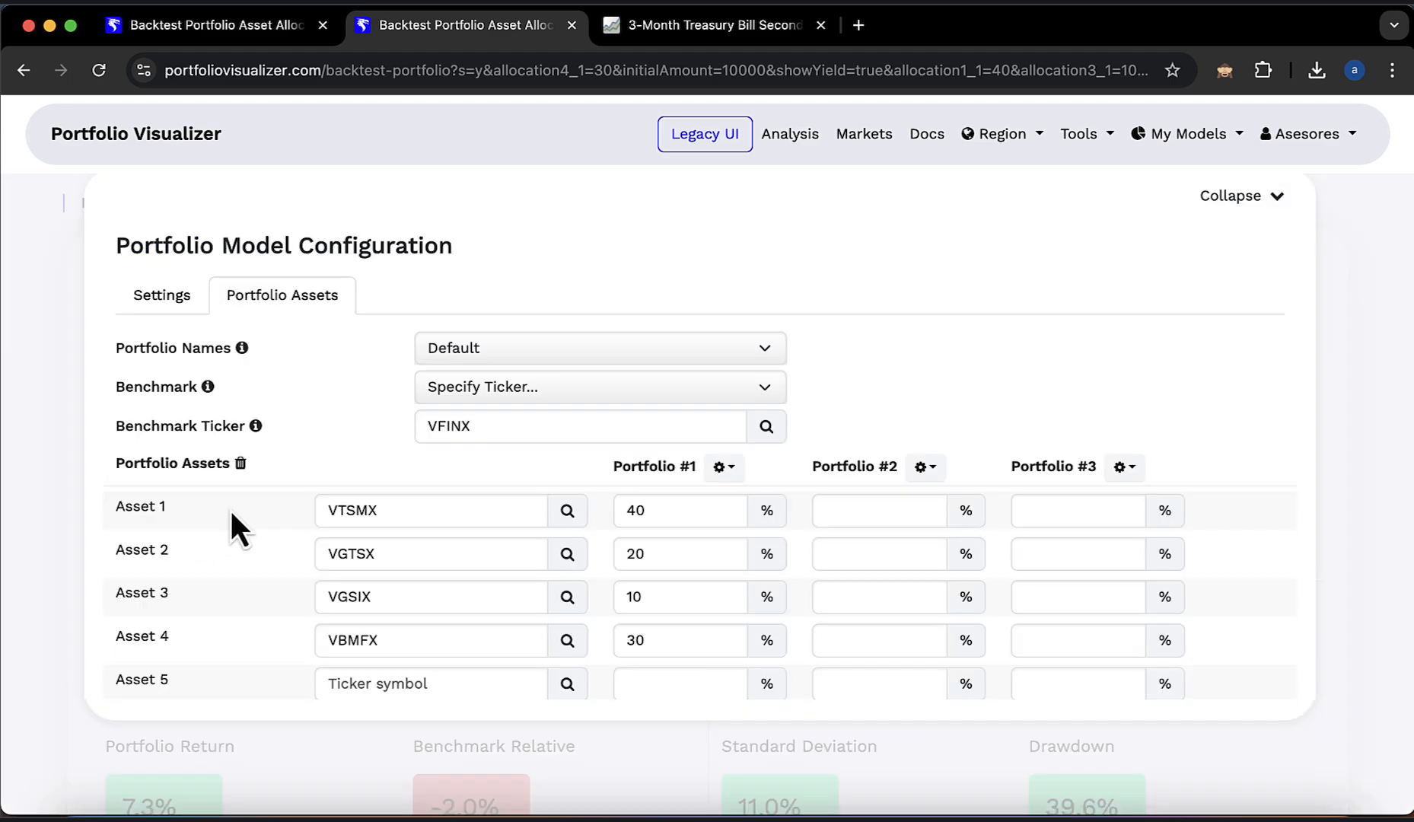
Step: Set Asset 1 to SPDR S&P 500 ETF (SPY) with a 60% allocation in Portfolio #1
{"action": "key", "text": "super+Tab"}
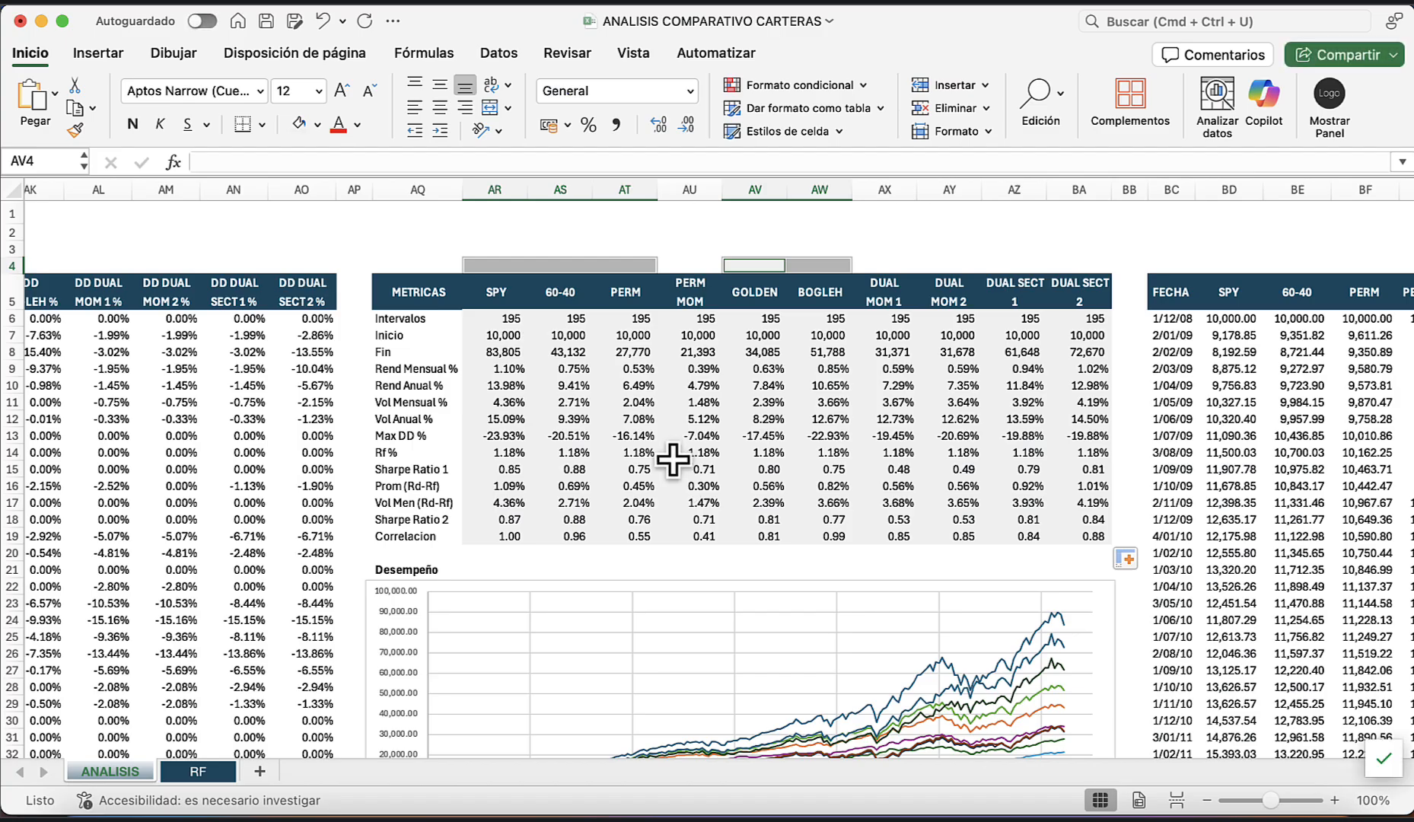
{"action": "key", "text": "super+Tab"}
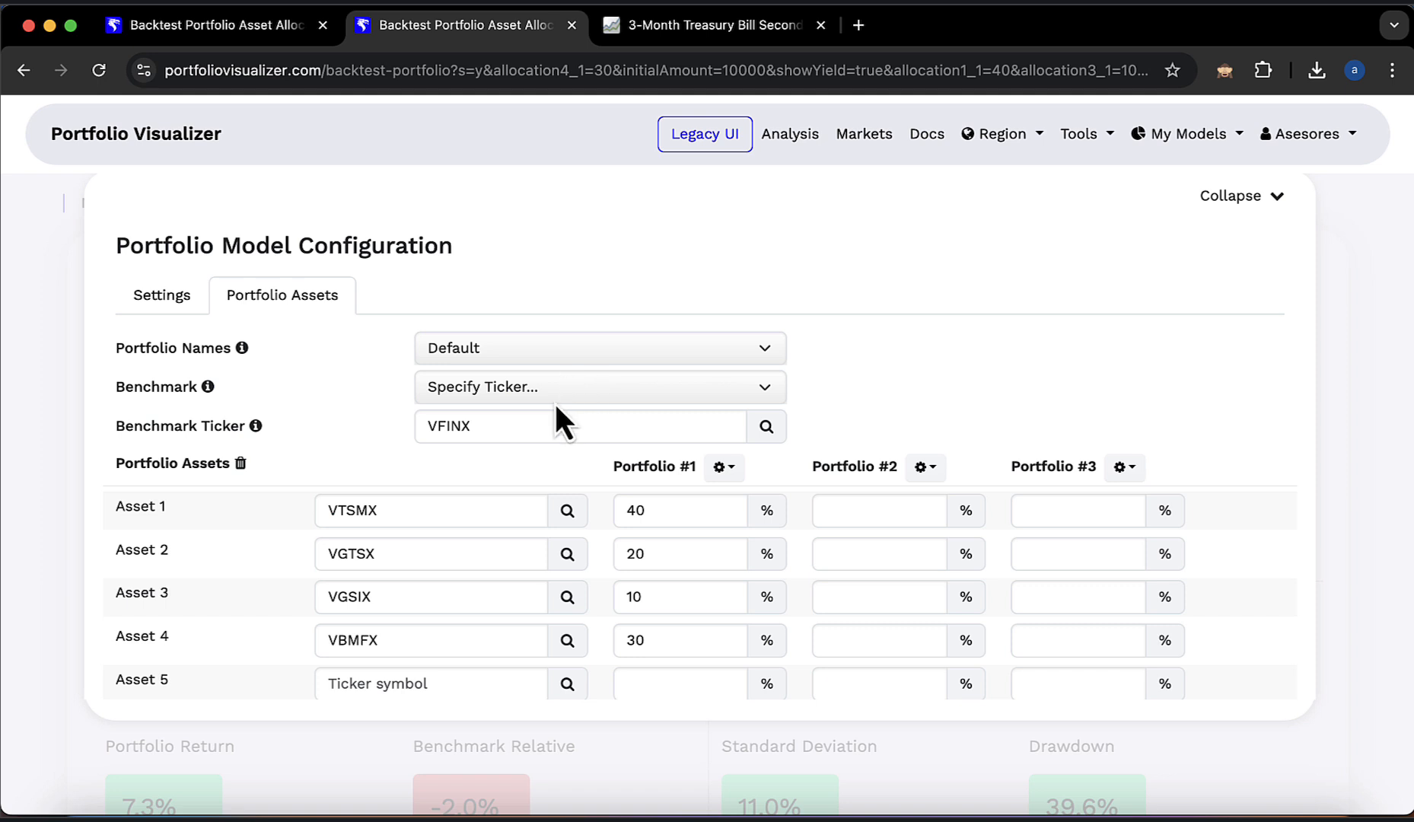
{"action": "left_click_drag", "start_coordinate": [420, 506], "coordinate": [281, 509]}
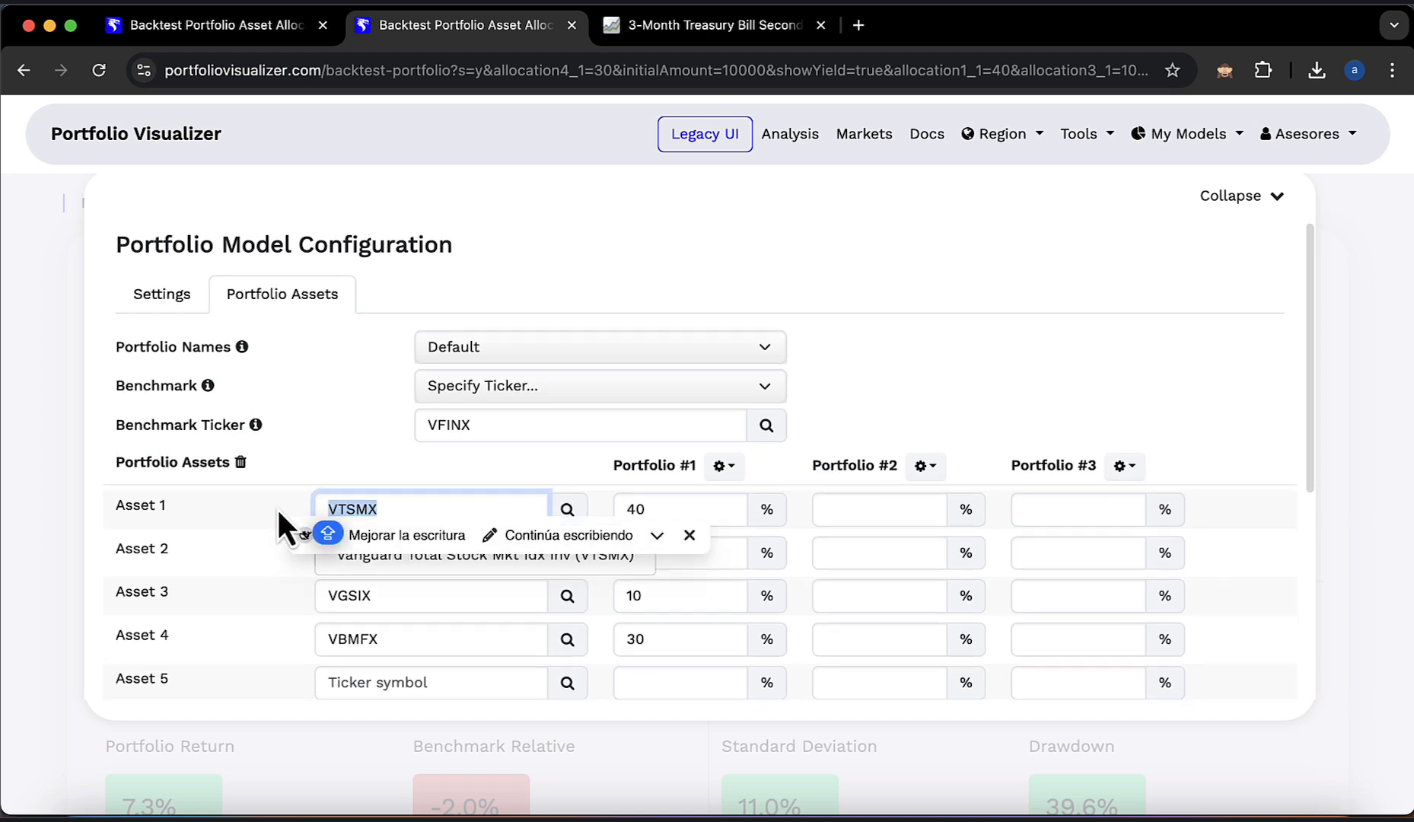
{"action": "type", "text": "SPY"}
{"action": "left_click", "coordinate": [493, 557]}
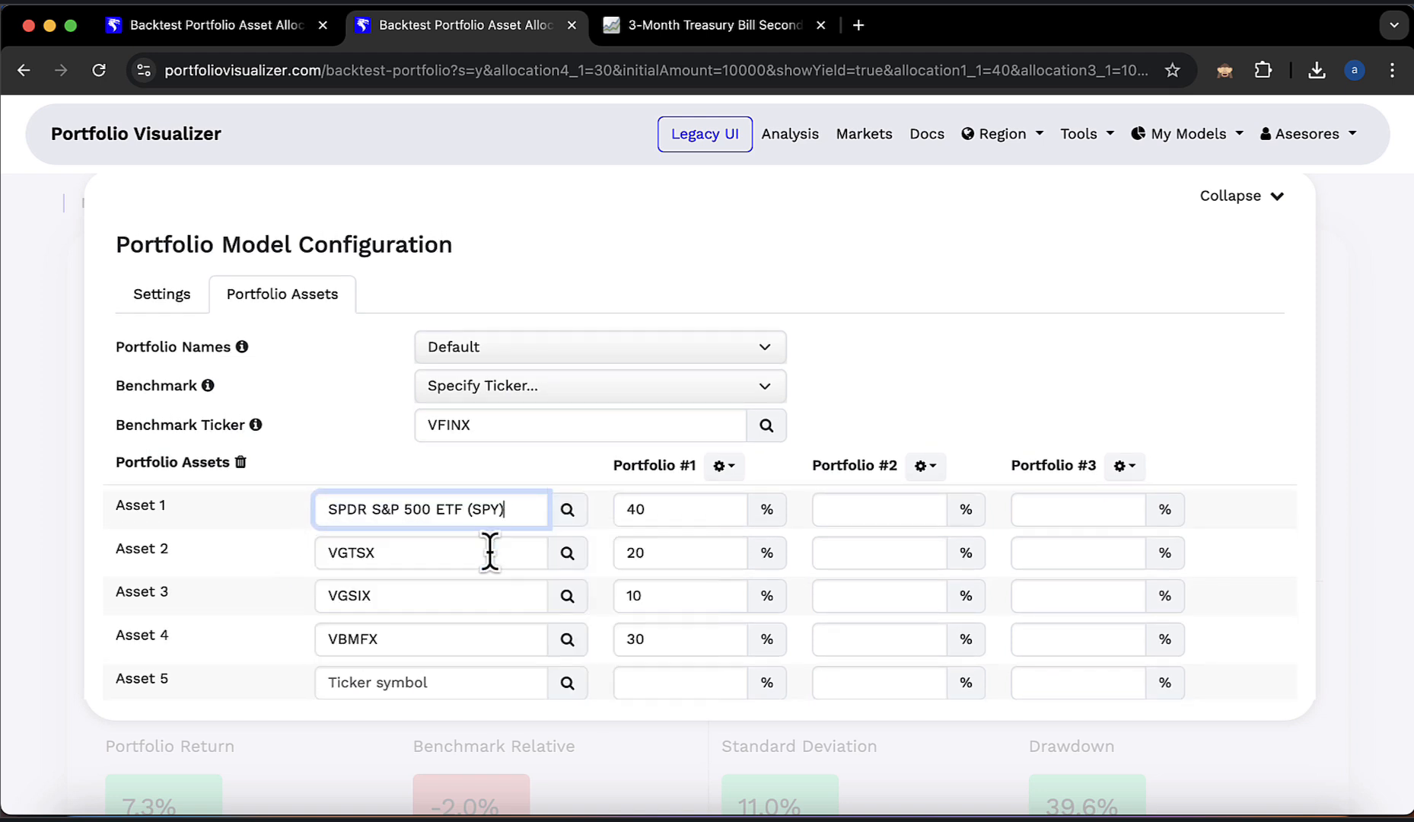
{"action": "double_click", "coordinate": [653, 509]}
{"action": "type", "text": "60"}
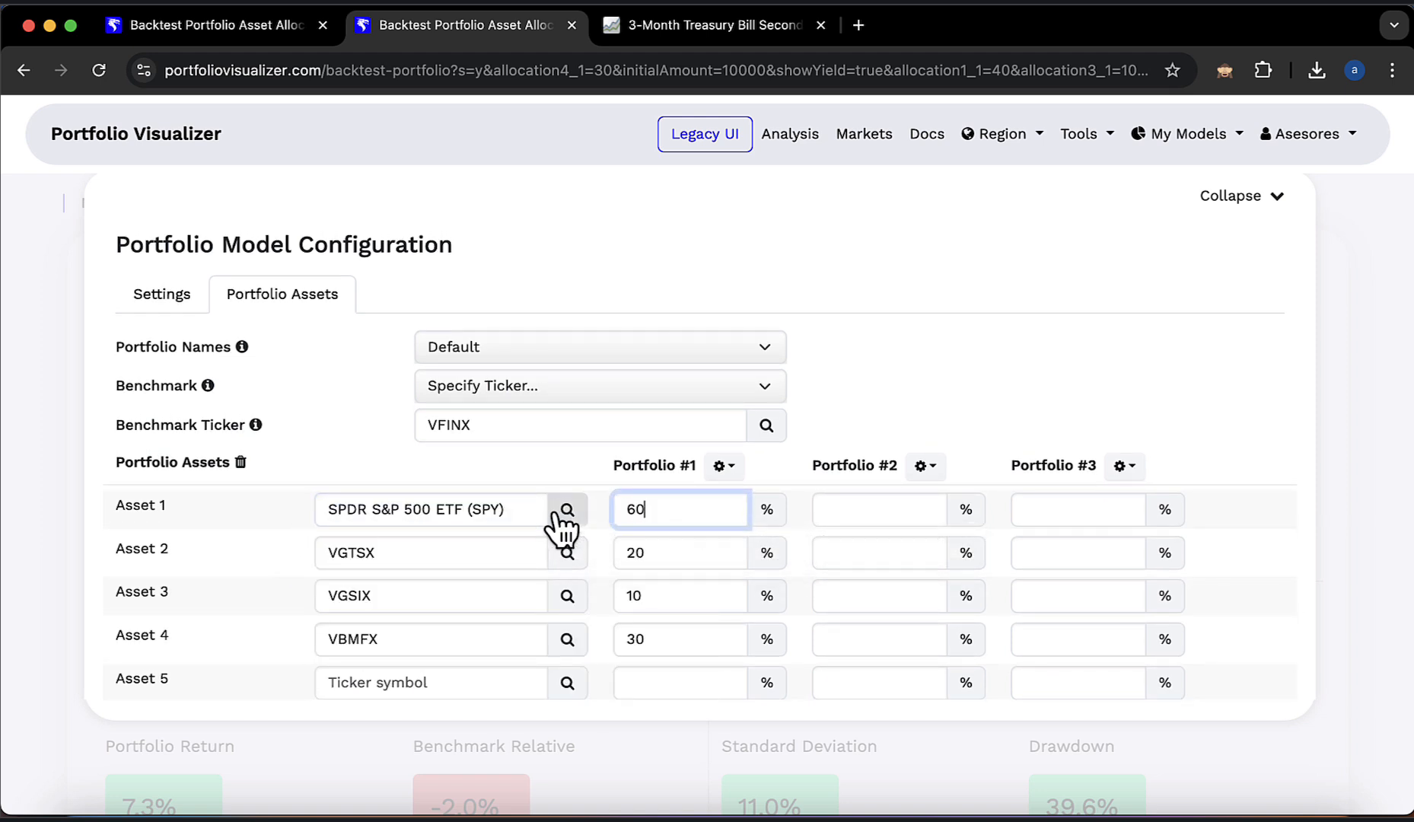
Step: Set Asset 2 to the iShares 7-10 Year Treasury bond ETF (IEF) with a 40% allocation in Portfolio #1
{"action": "left_click_drag", "start_coordinate": [460, 547], "coordinate": [259, 542]}
{"action": "type", "text": "IE"}
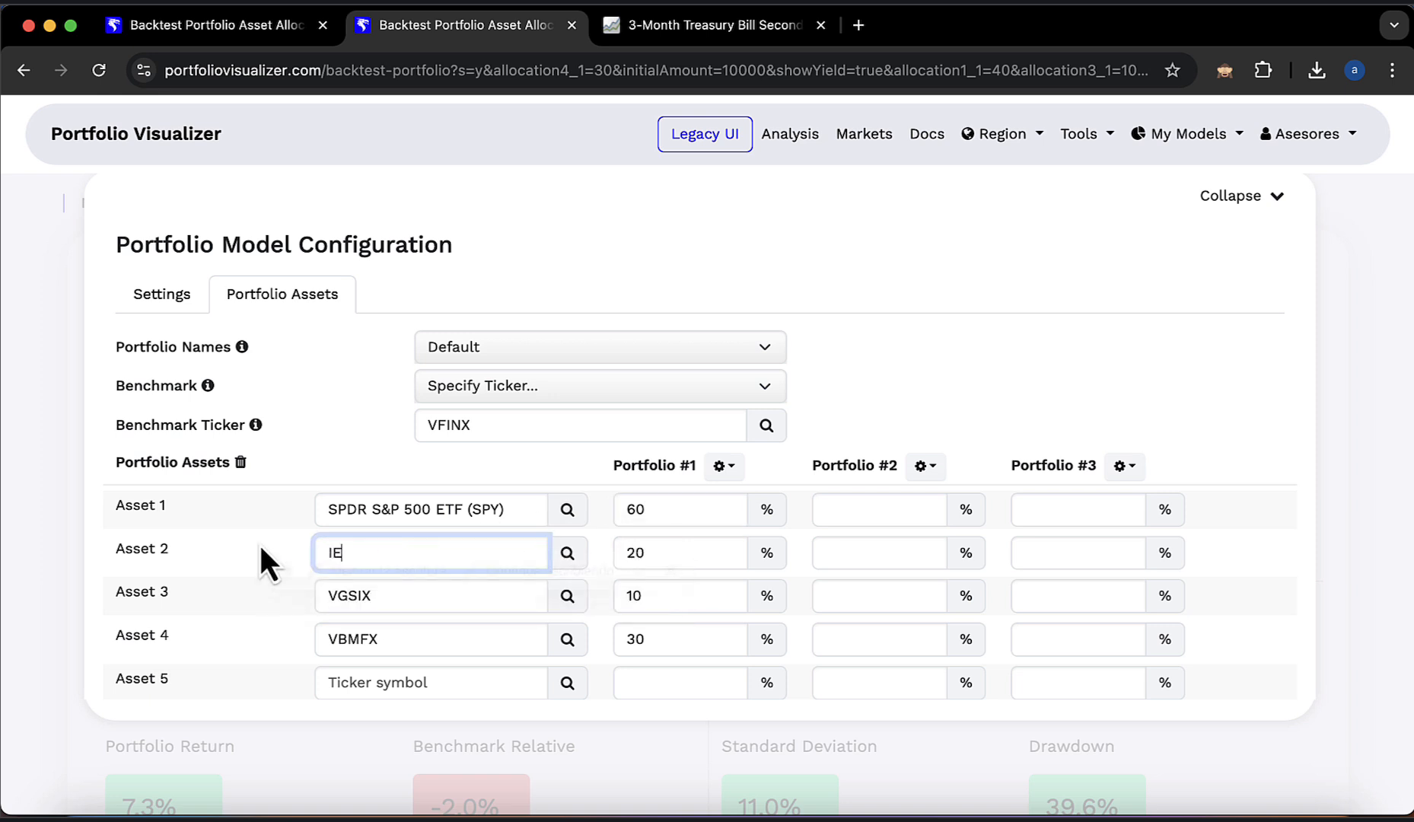
{"action": "type", "text": "F"}
{"action": "key", "text": "Return"}
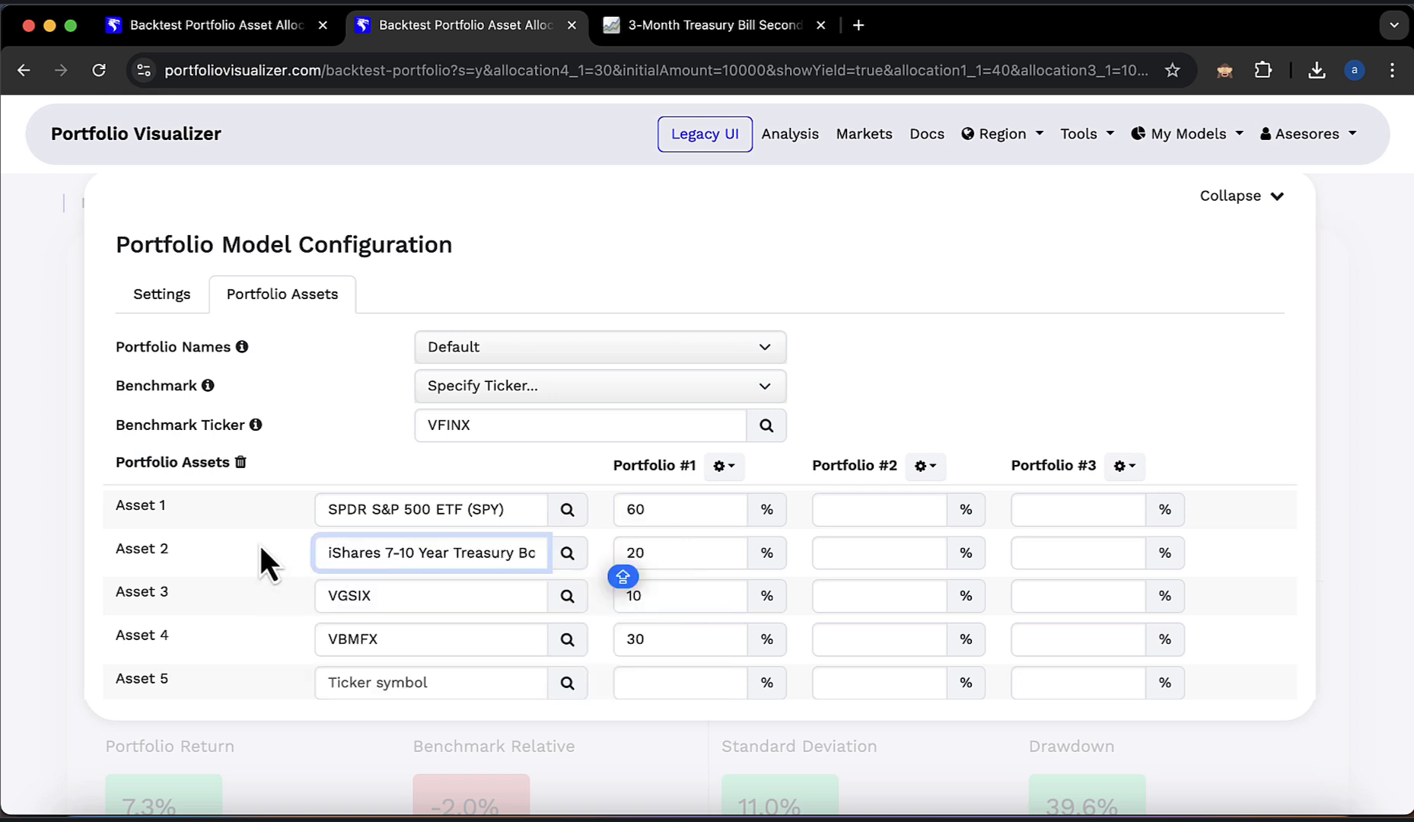
{"action": "left_click_drag", "start_coordinate": [708, 559], "coordinate": [506, 545]}
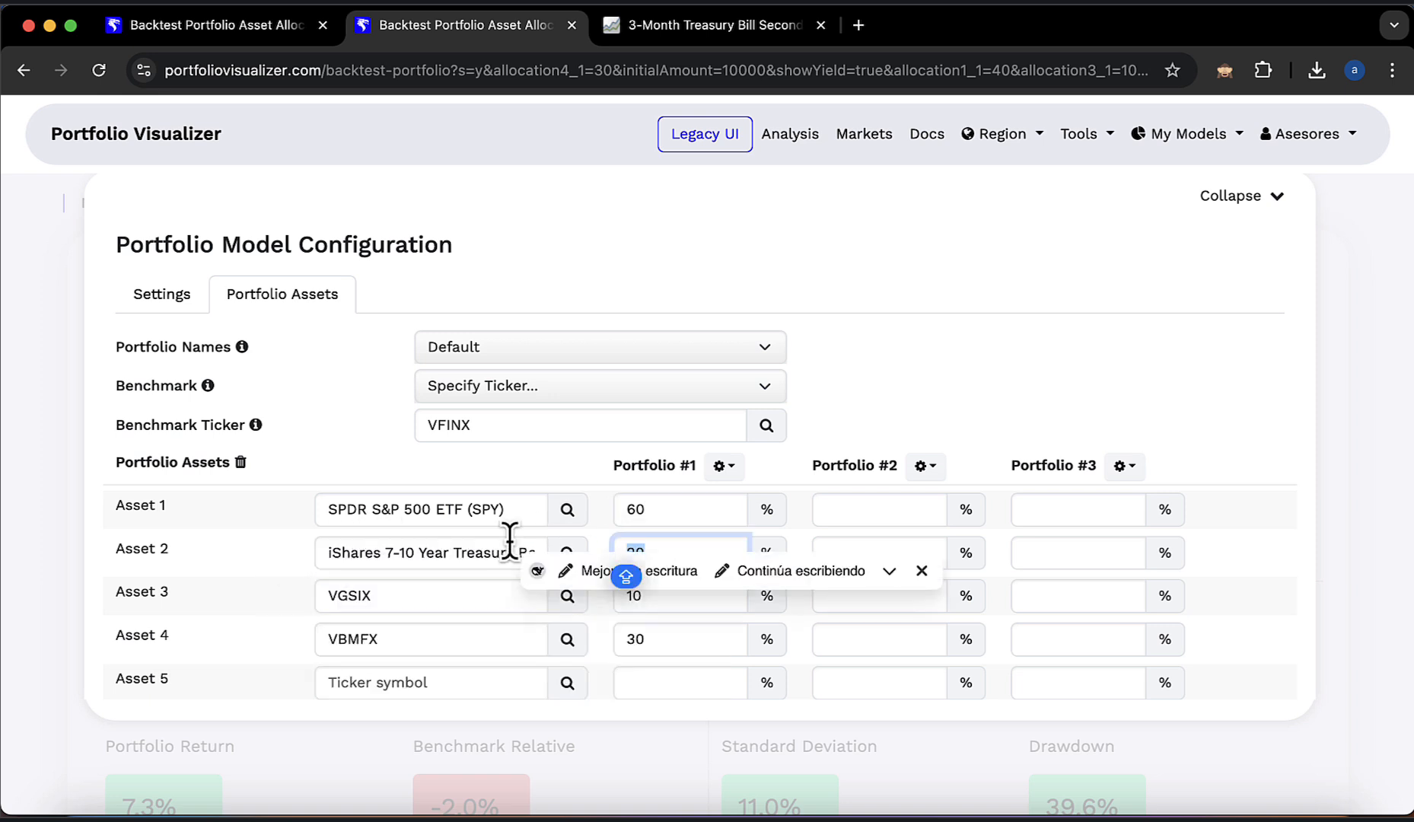
{"action": "type", "text": "40"}
Step: Clear the Portfolio #1 allocations of Asset 3 (VGSIX) and Asset 4 (VBMFX)
{"action": "left_click_drag", "start_coordinate": [654, 602], "coordinate": [595, 604]}
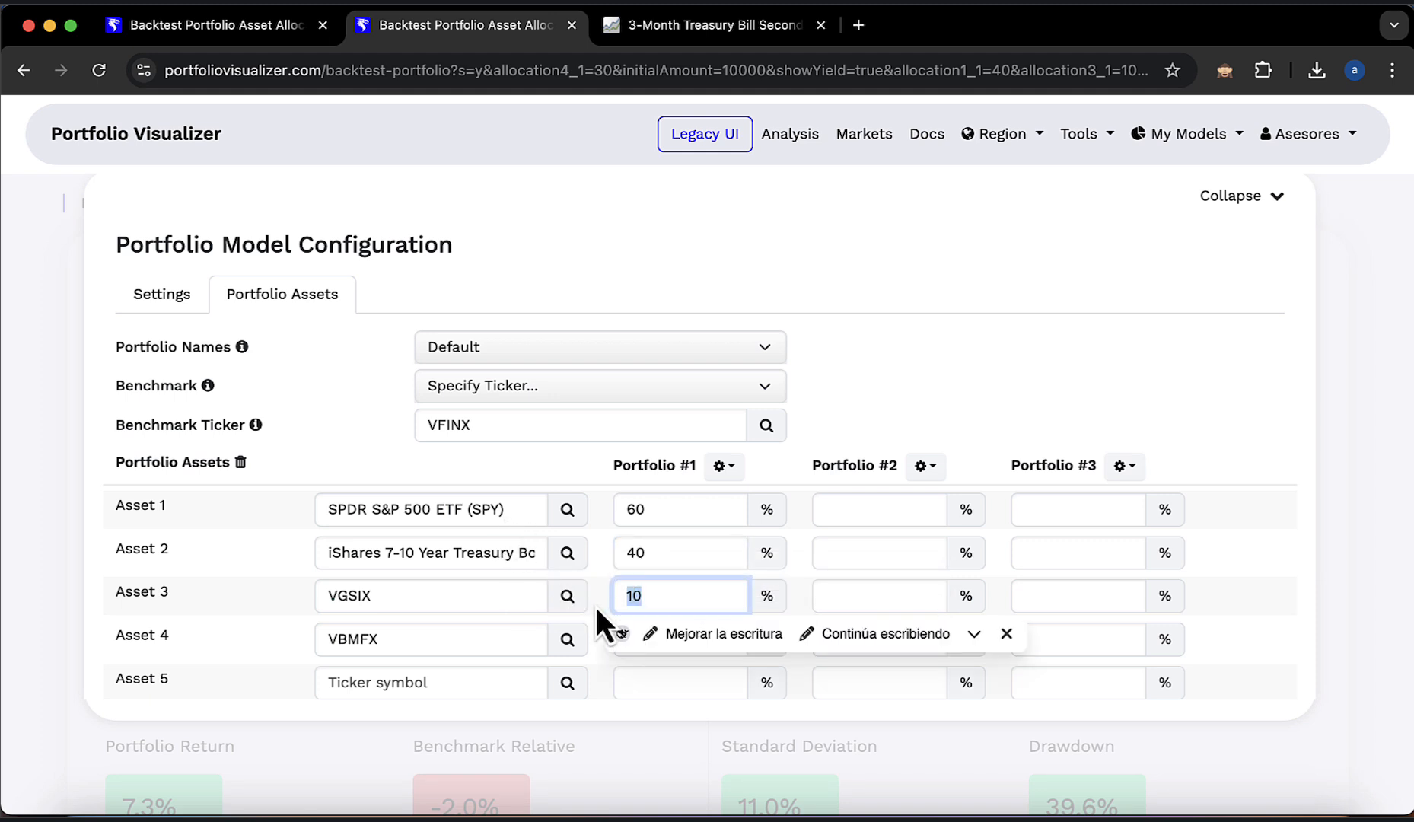
{"action": "key", "text": "BackSpace"}
{"action": "left_click_drag", "start_coordinate": [661, 641], "coordinate": [579, 647]}
{"action": "key", "text": "BackSpace"}
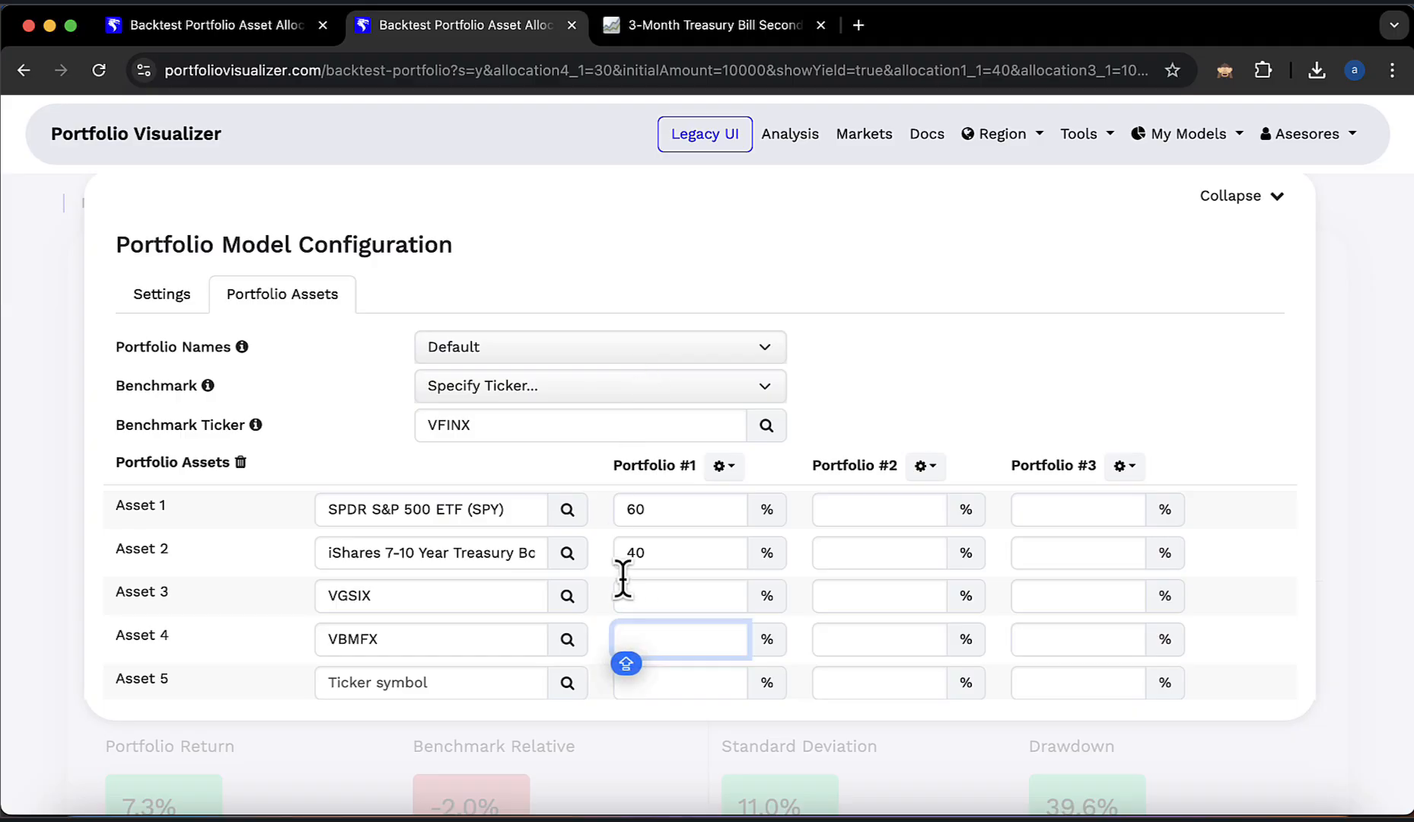
{"action": "scroll", "coordinate": [602, 586], "scroll_direction": "down", "scroll_amount": 2}
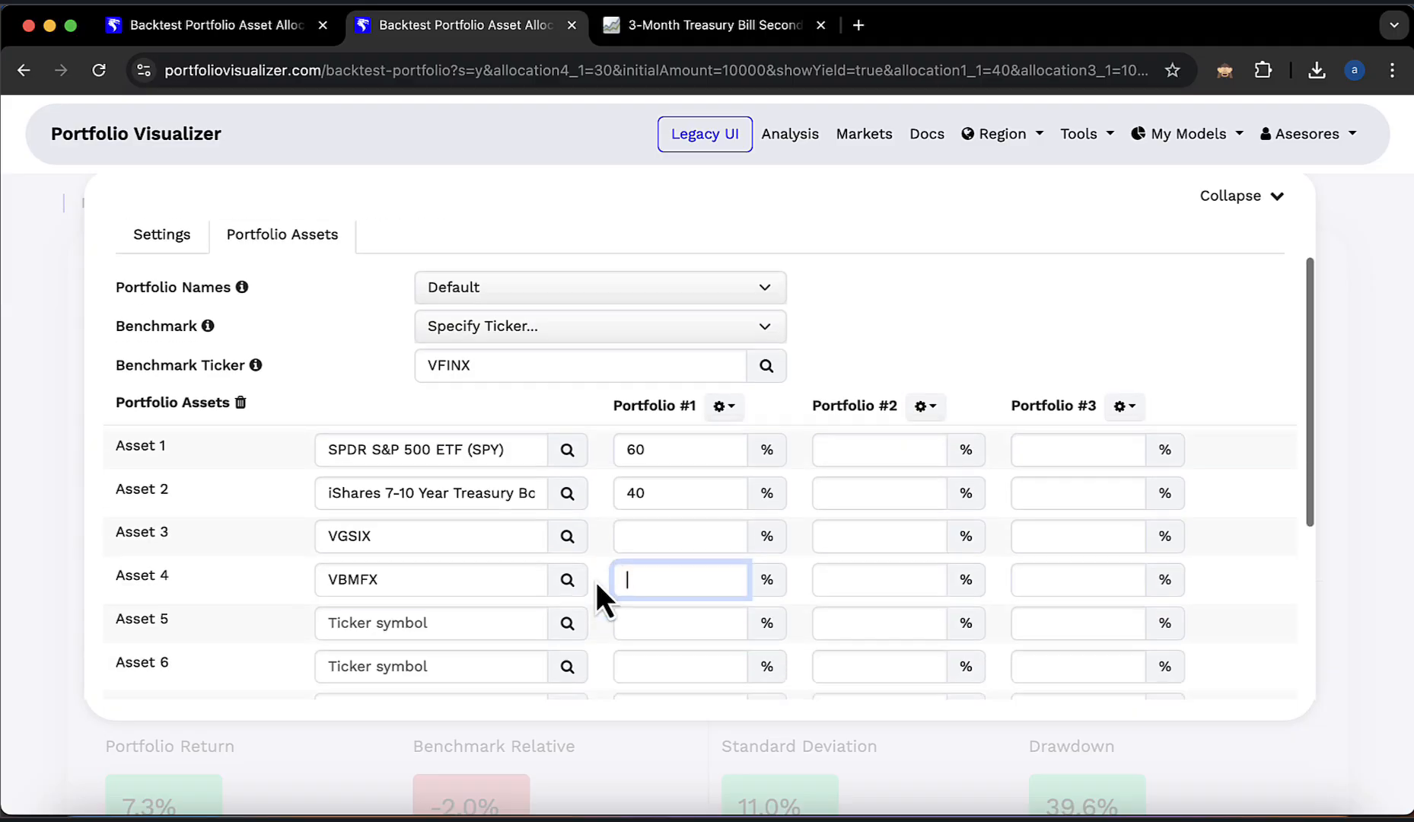
Step: Set the Asset 1 (SPY) allocation in Portfolio #2 to 25%
{"action": "left_click", "coordinate": [873, 427]}
{"action": "key", "text": "Caps_Lock"}
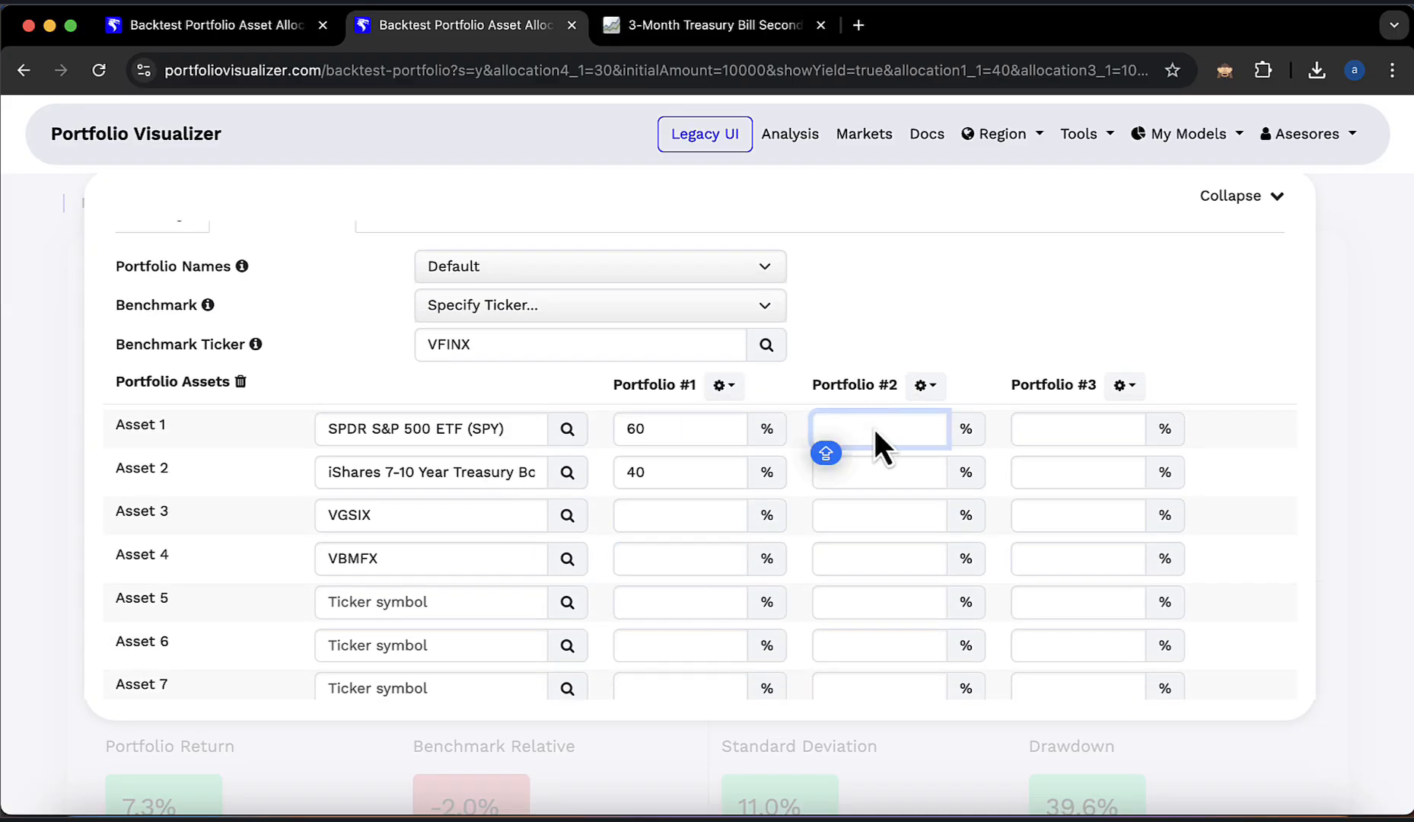
{"action": "type", "text": "25"}
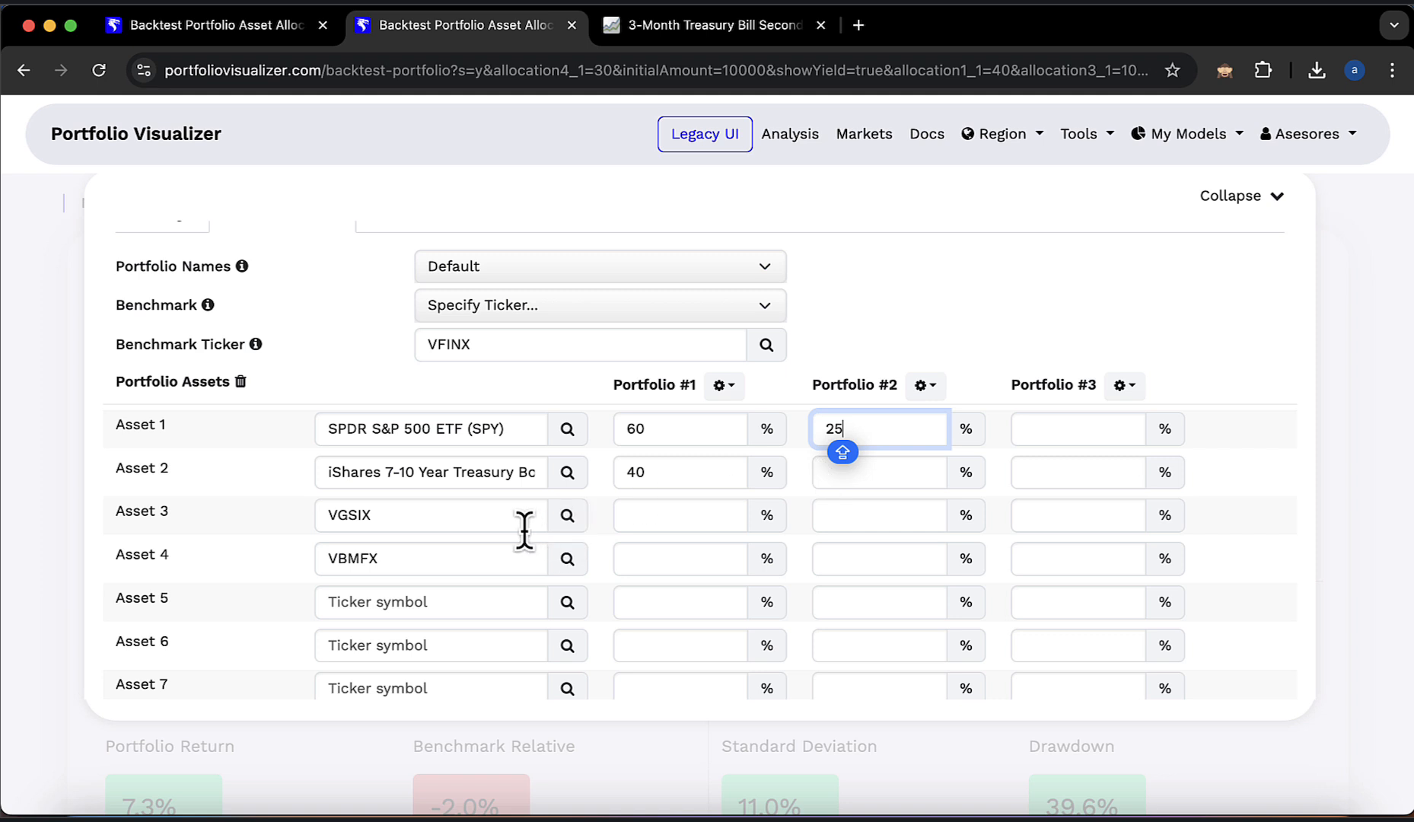
Step: Replace Asset 3 with the iShares 20+ Year Treasury Bond ETF (TLT) and allocate 25% to it in Portfolio #2
{"action": "left_click_drag", "start_coordinate": [524, 530], "coordinate": [257, 503]}
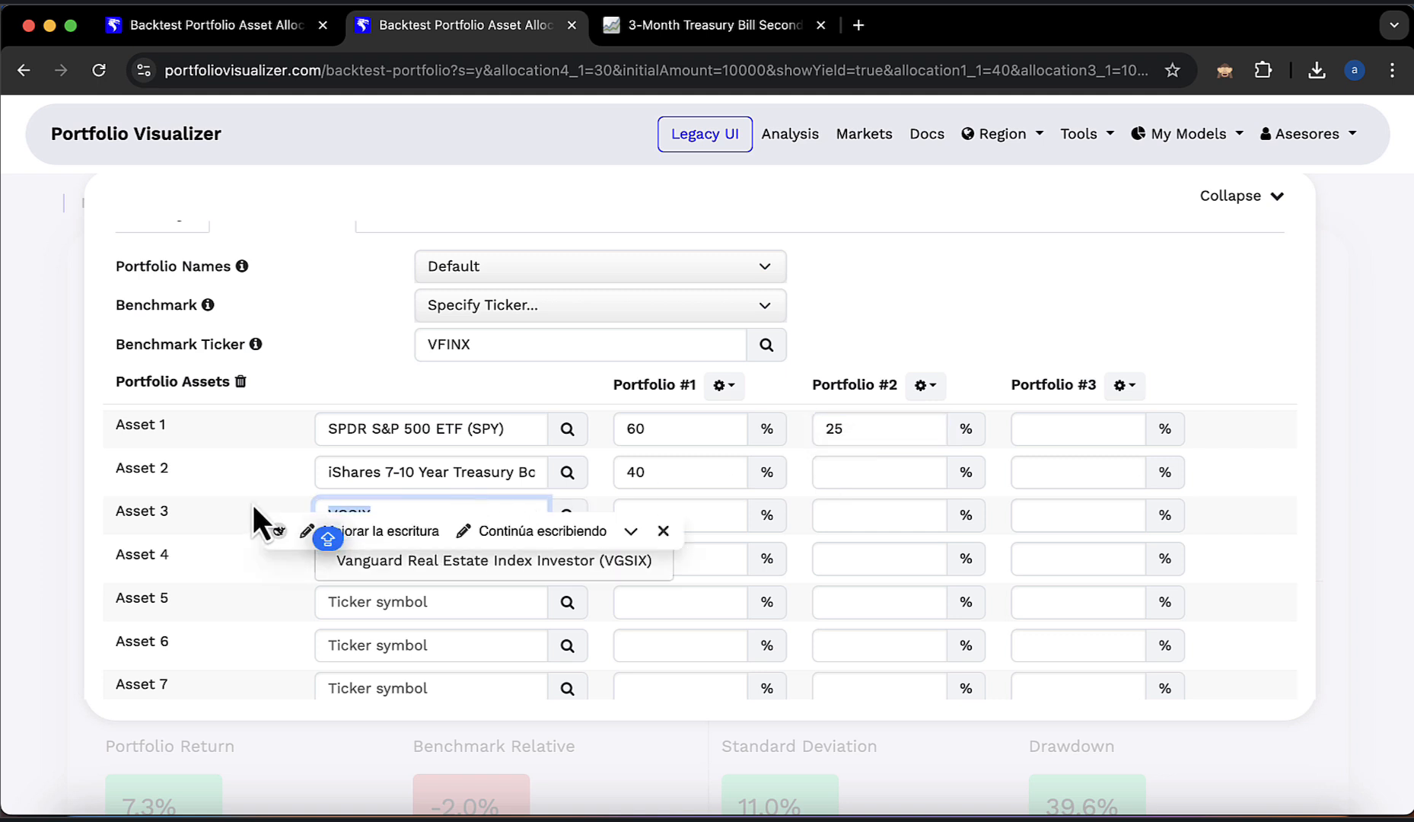
{"action": "type", "text": "TLT"}
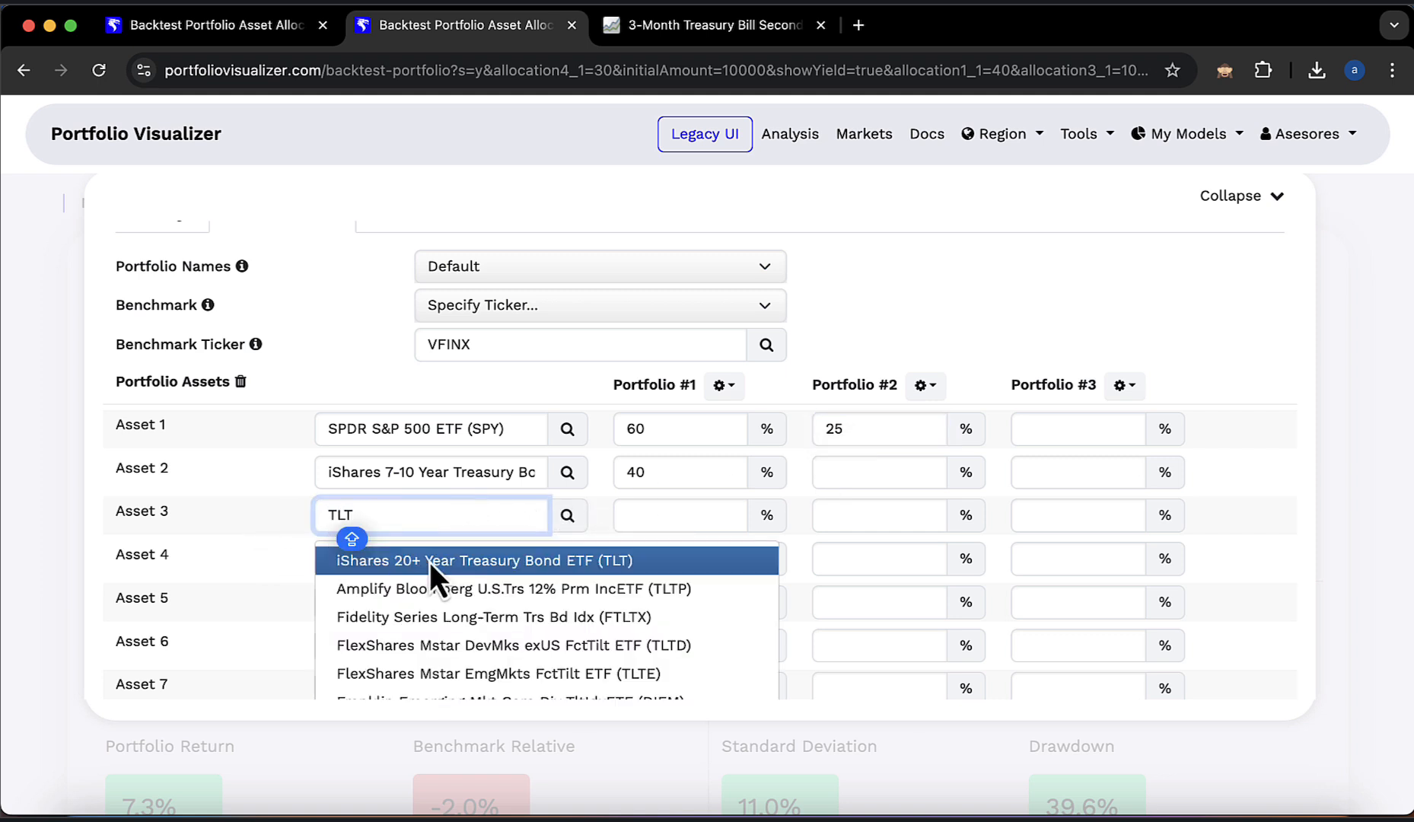
{"action": "left_click", "coordinate": [430, 561]}
{"action": "left_click", "coordinate": [849, 510]}
{"action": "type", "text": "2"}
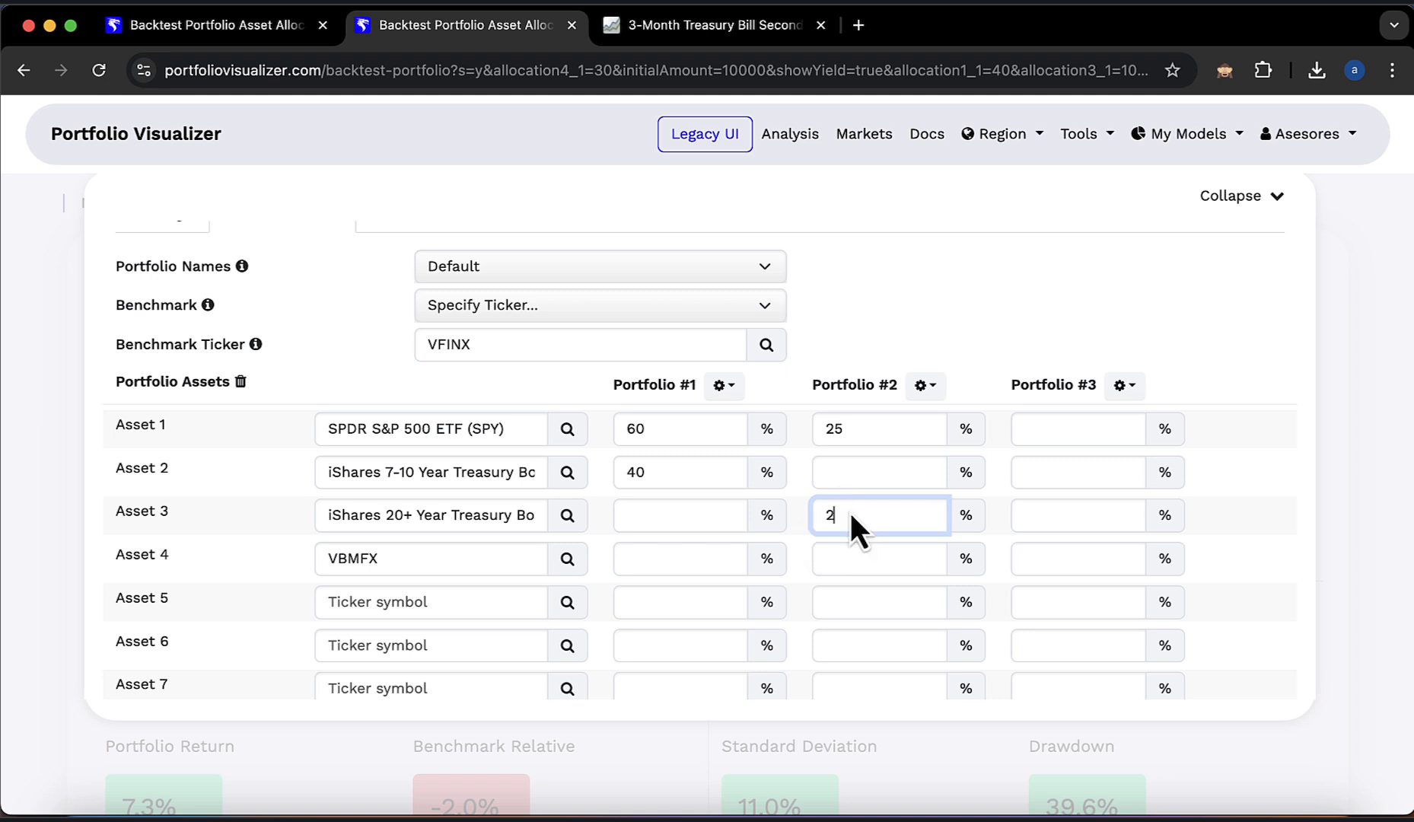
{"action": "type", "text": "5"}
Step: Replace Asset 4 with SPDR Gold Shares (GLD) and allocate 25% to it in Portfolio #2
{"action": "left_click_drag", "start_coordinate": [449, 563], "coordinate": [270, 543]}
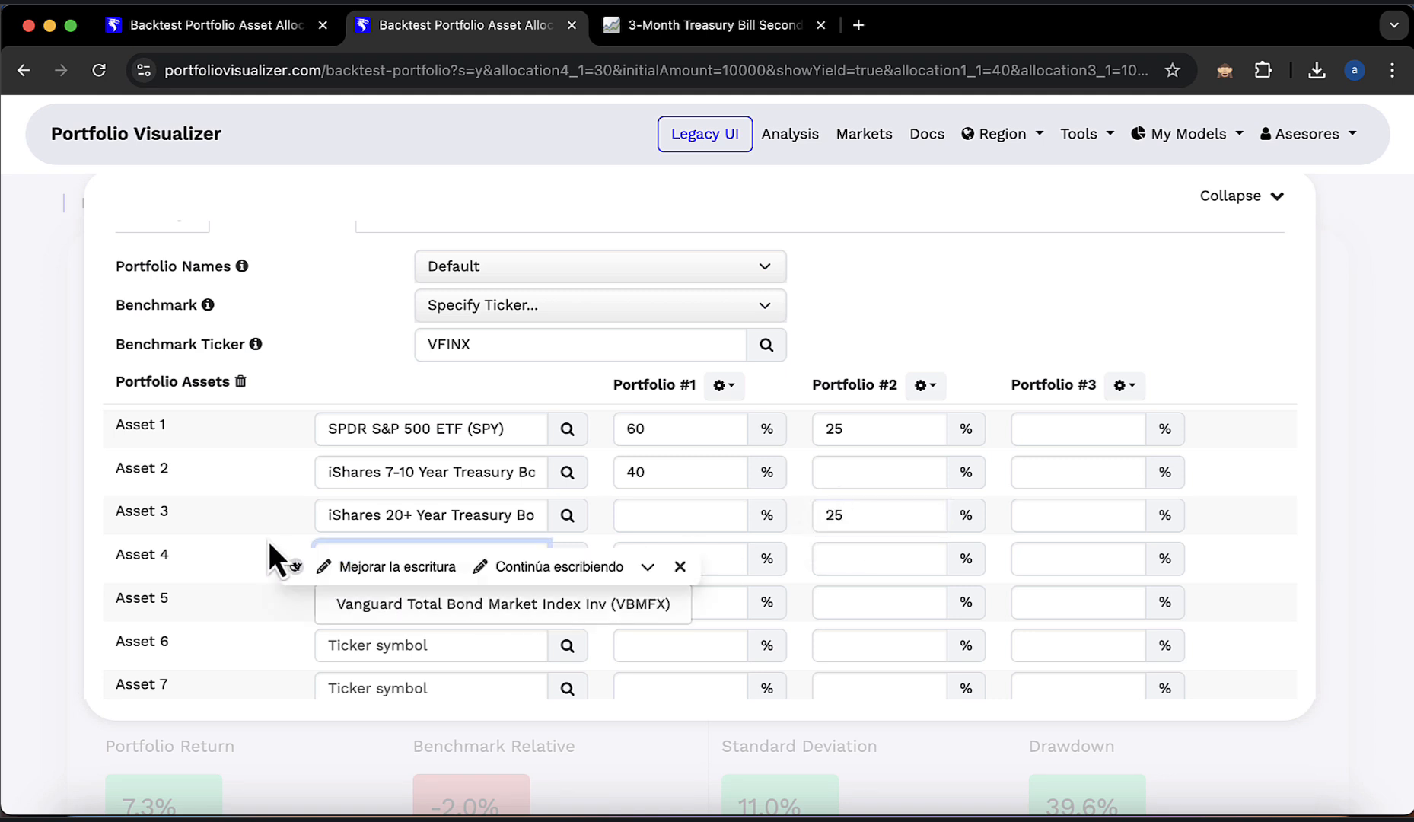
{"action": "type", "text": "GLD"}
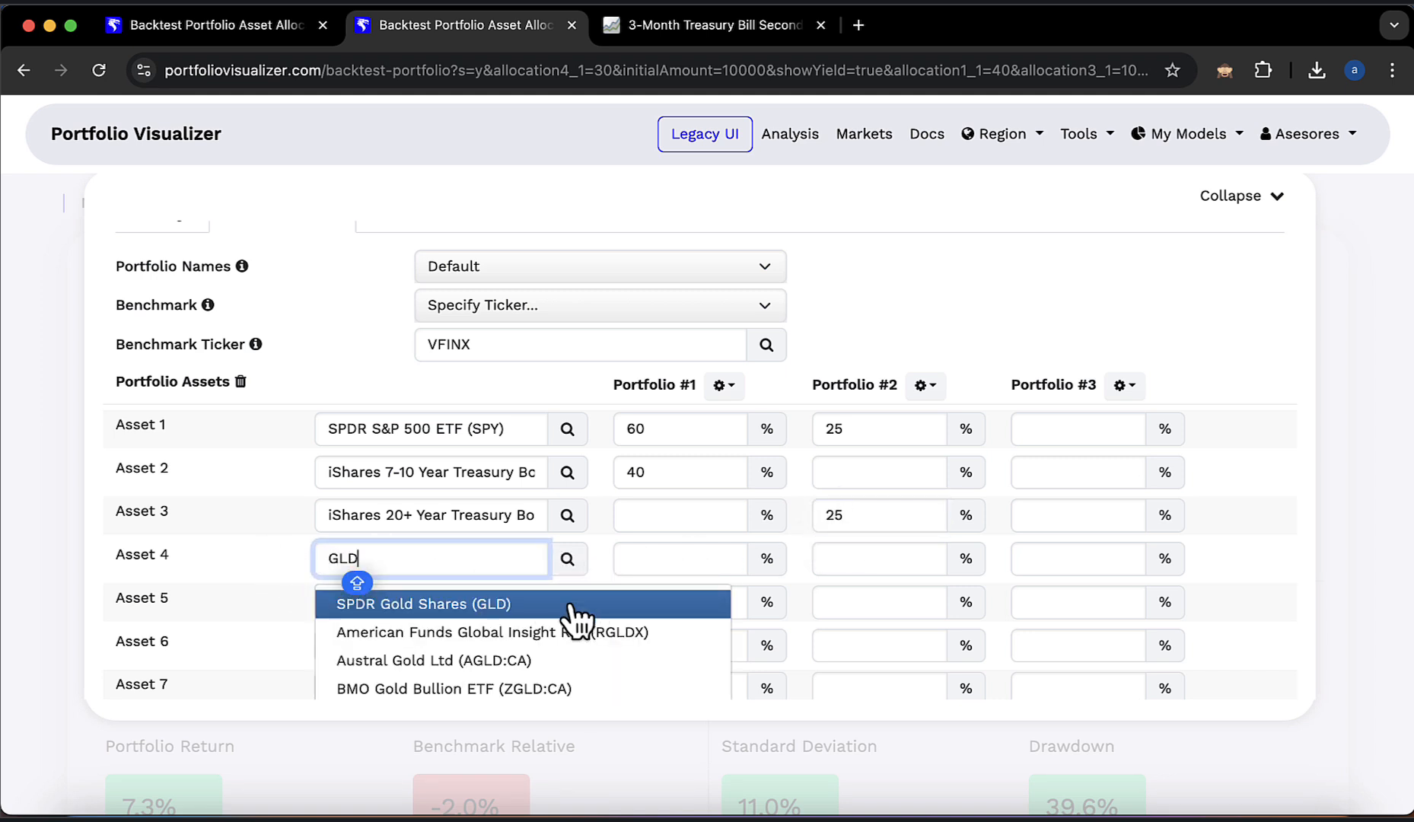
{"action": "left_click", "coordinate": [567, 609]}
{"action": "left_click", "coordinate": [831, 559]}
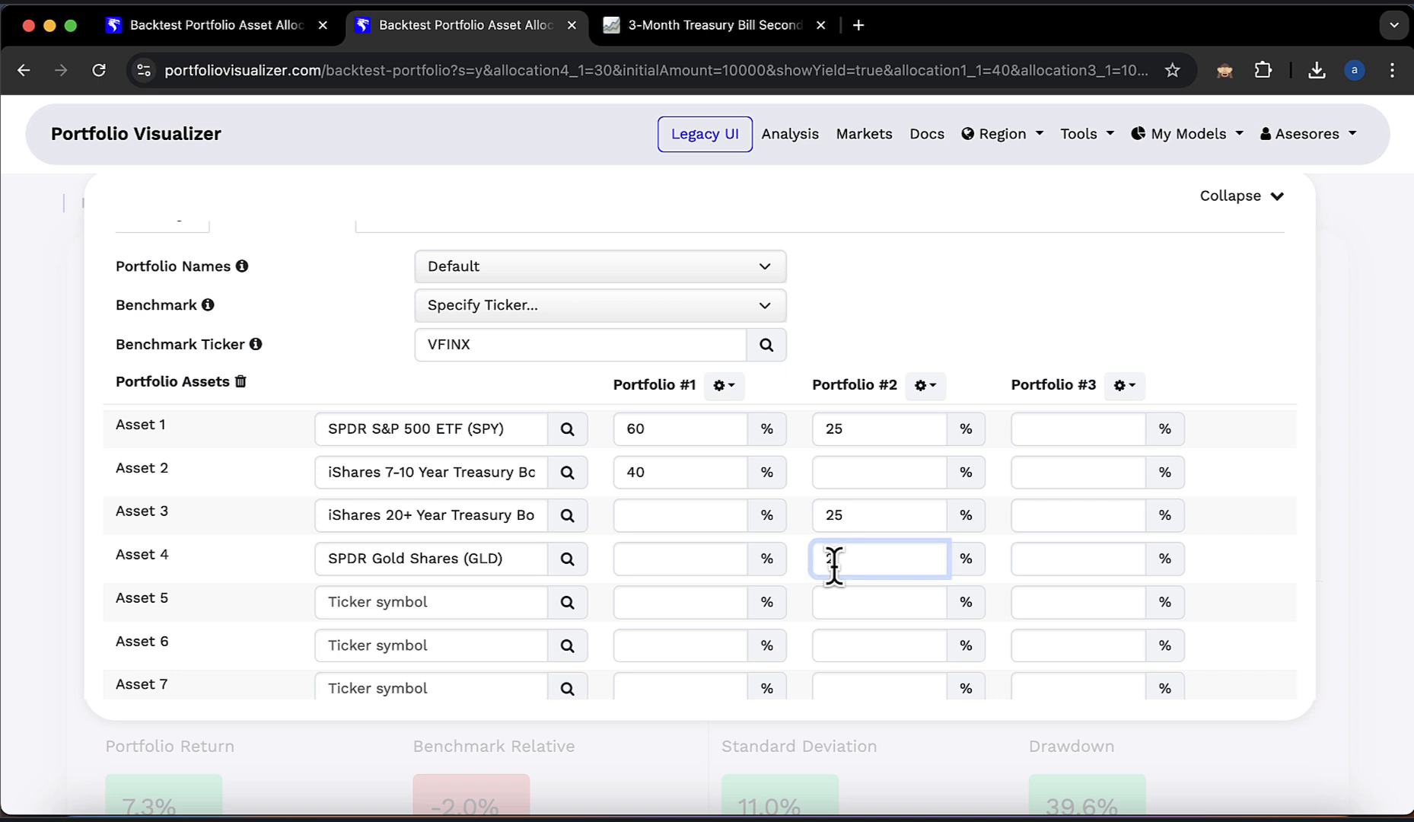
Step: Add the SPDR 1-3 month T-Bill ETF (BIL) as Asset 5 with a 25% allocation in Portfolio #2
{"action": "left_click", "coordinate": [480, 609]}
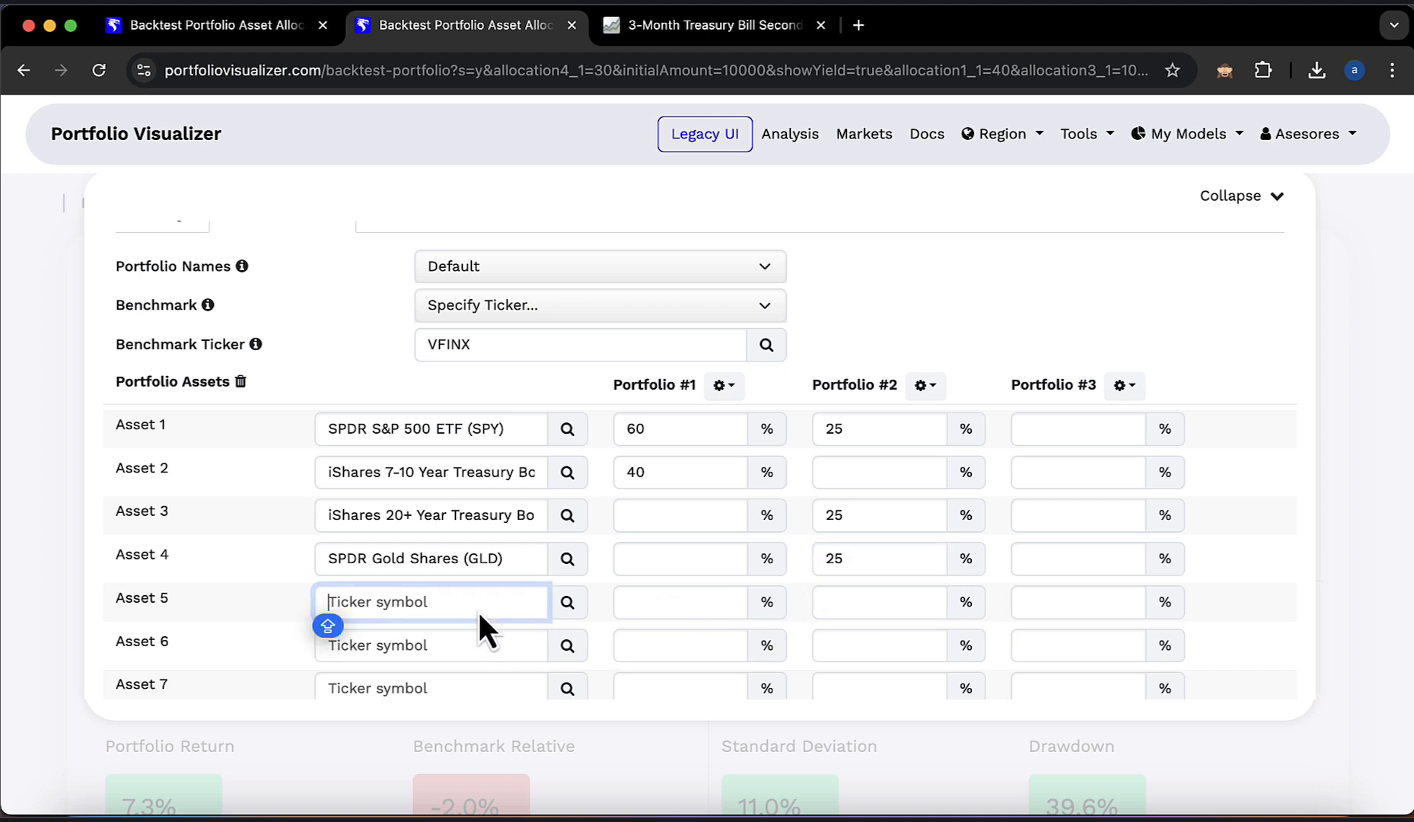
{"action": "type", "text": "BIL"}
{"action": "left_click", "coordinate": [518, 647]}
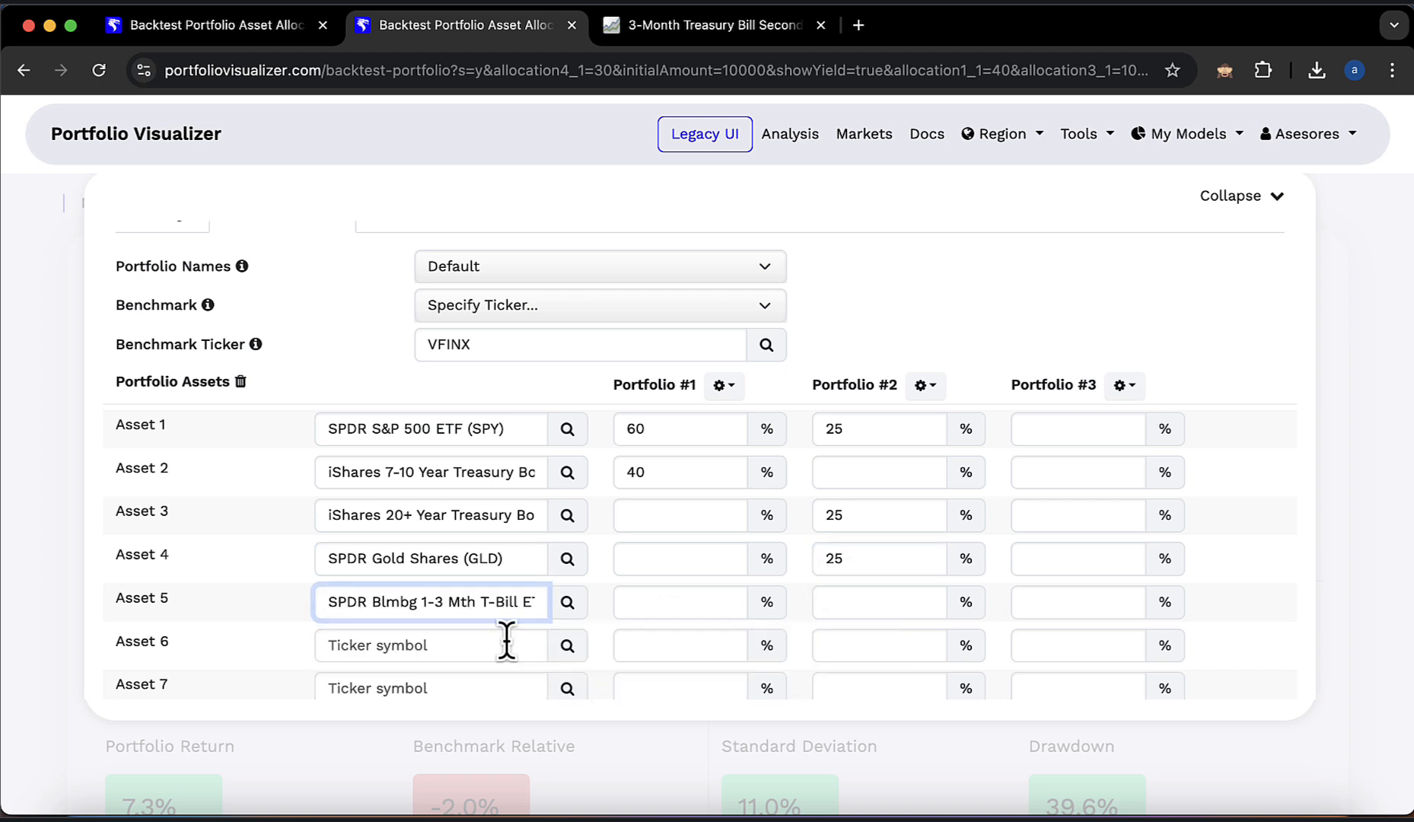
{"action": "left_click", "coordinate": [829, 602]}
{"action": "type", "text": "2"}
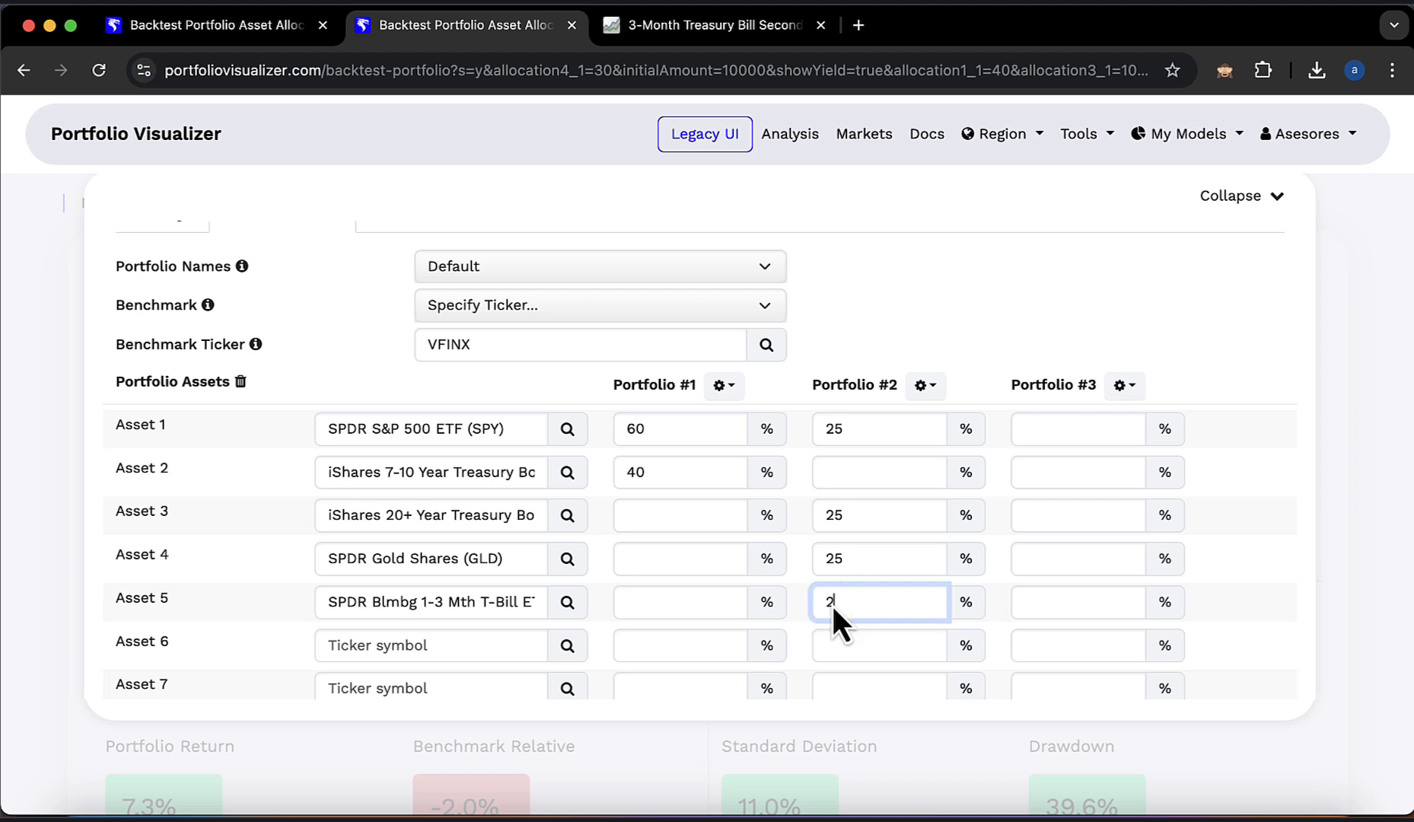
{"action": "type", "text": "5"}
{"action": "left_click", "coordinate": [977, 346]}
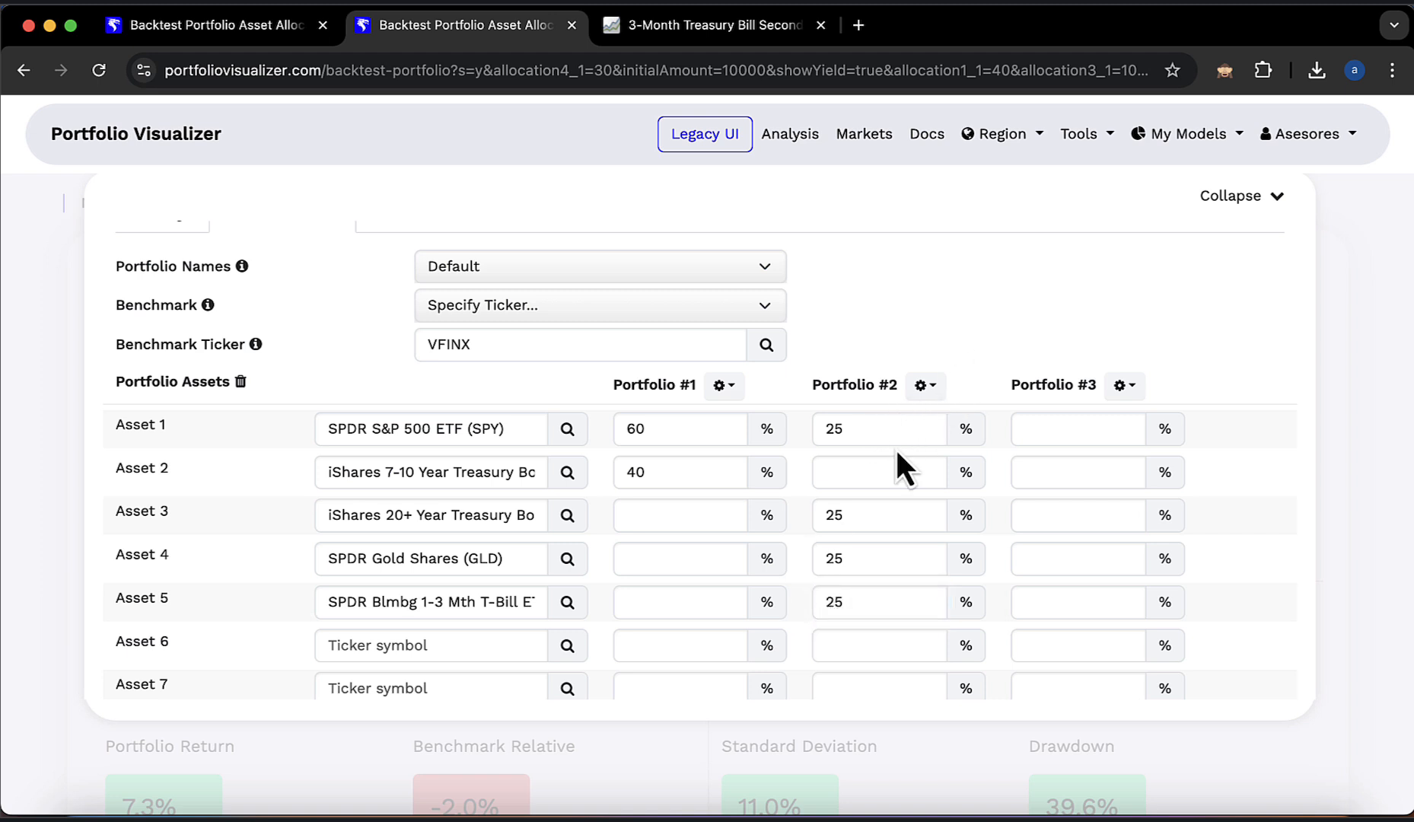
Step: Switch to the Excel workbook to check the portfolios in the METRICAS table, and return to Portfolio Visualizer
{"action": "key", "text": "super+Tab"}
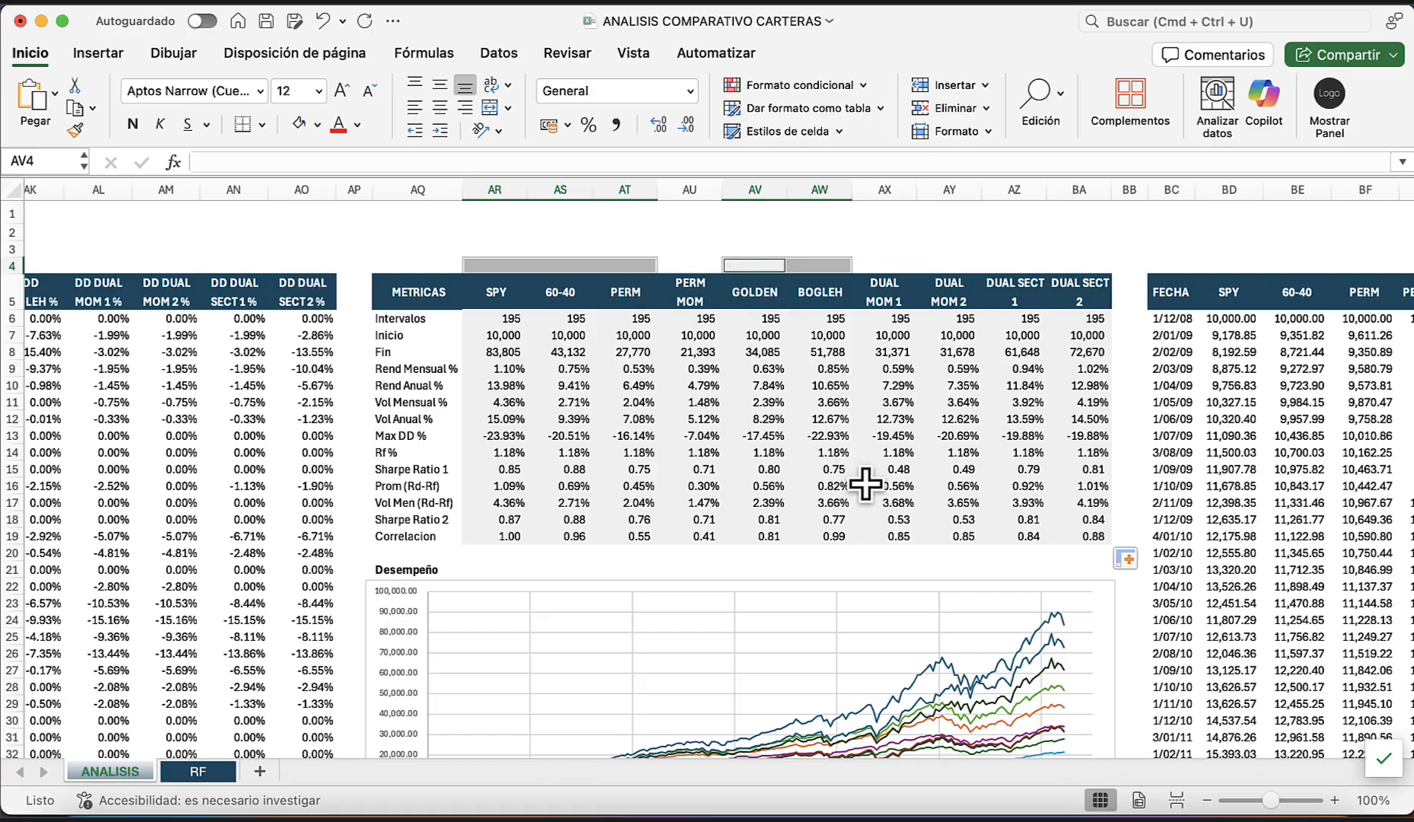
{"action": "key", "text": "super+Tab"}
{"action": "key", "text": "super+Tab"}
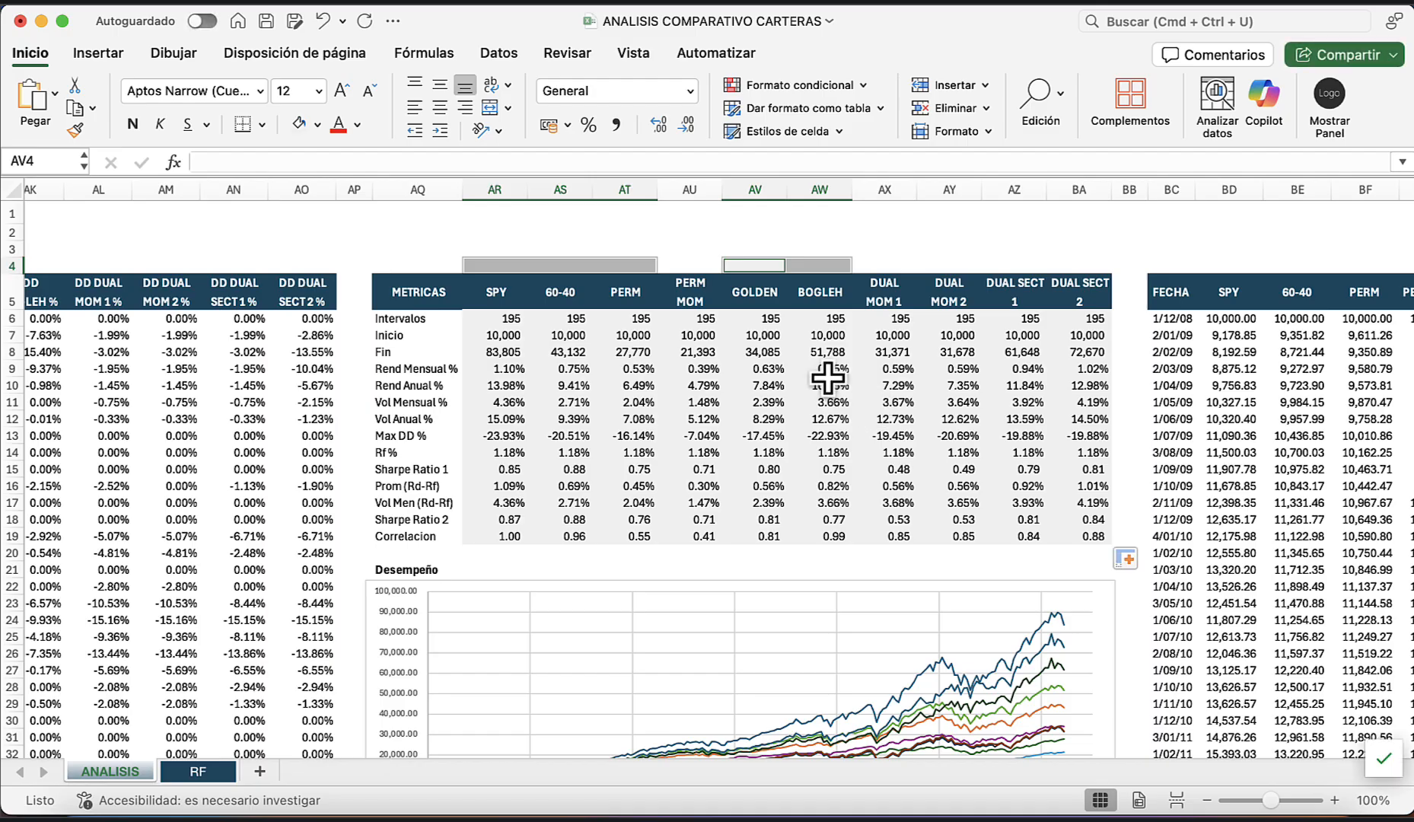
{"action": "key", "text": "super+Tab"}
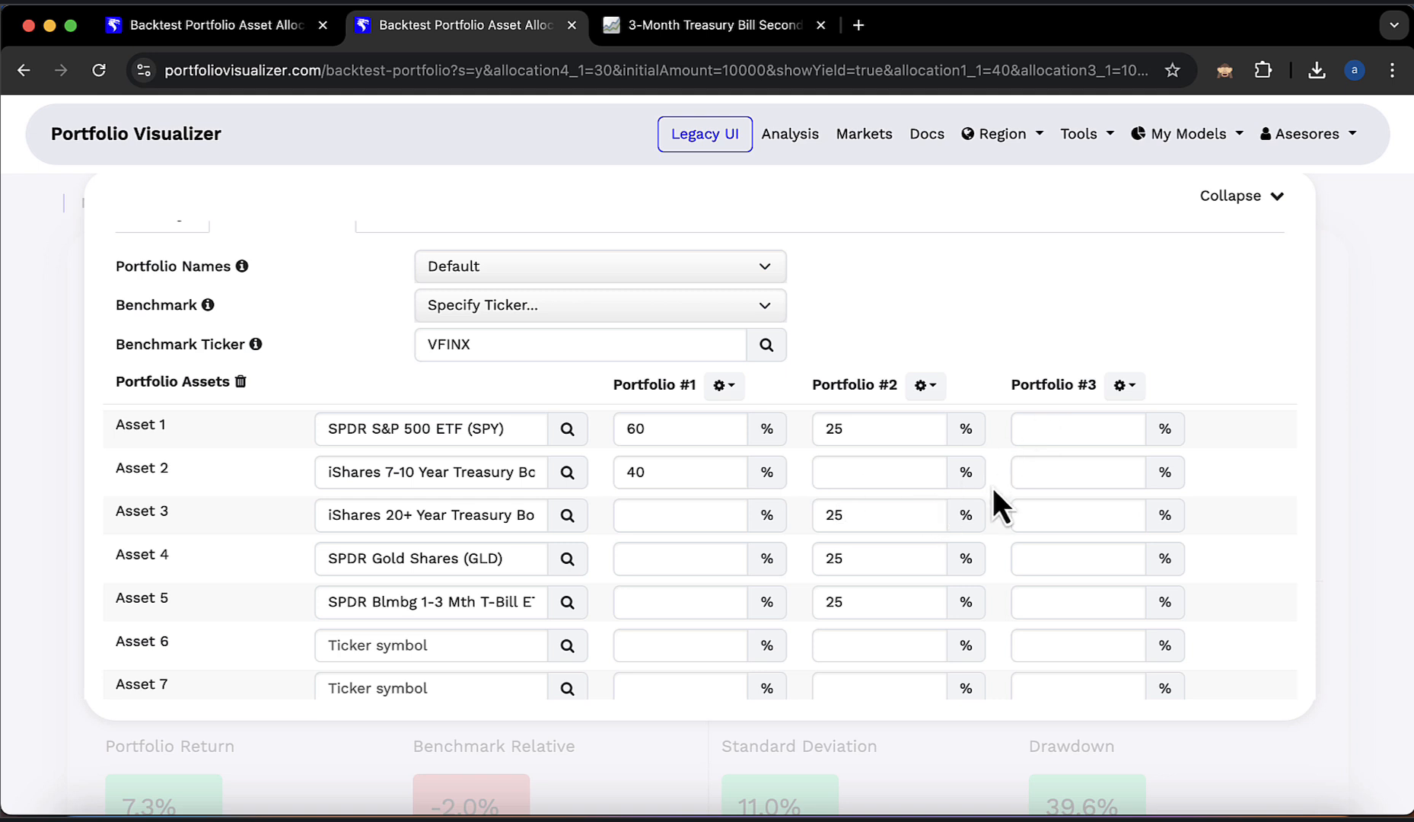
Step: Set the Asset 1 (SPY) allocation in Portfolio #3 to 20%
{"action": "scroll", "coordinate": [992, 484], "scroll_direction": "down", "scroll_amount": 3}
{"action": "left_click", "coordinate": [1064, 293]}
{"action": "type", "text": "2"}
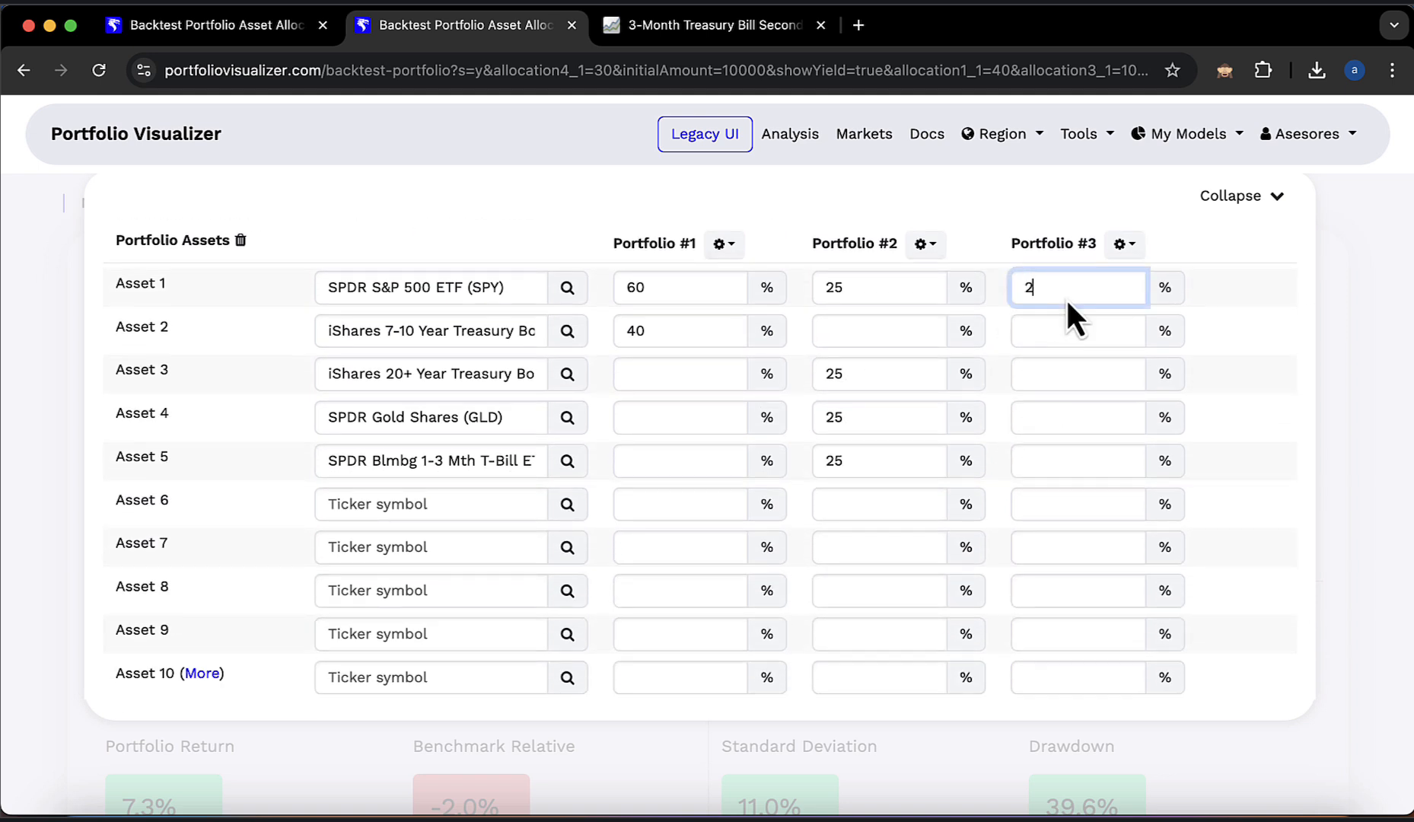
{"action": "type", "text": "0"}
Step: Add the Vanguard Small-Cap Value ETF (VBR) as Asset 6 with a 20% allocation in Portfolio #3
{"action": "key", "text": "Caps_Lock"}
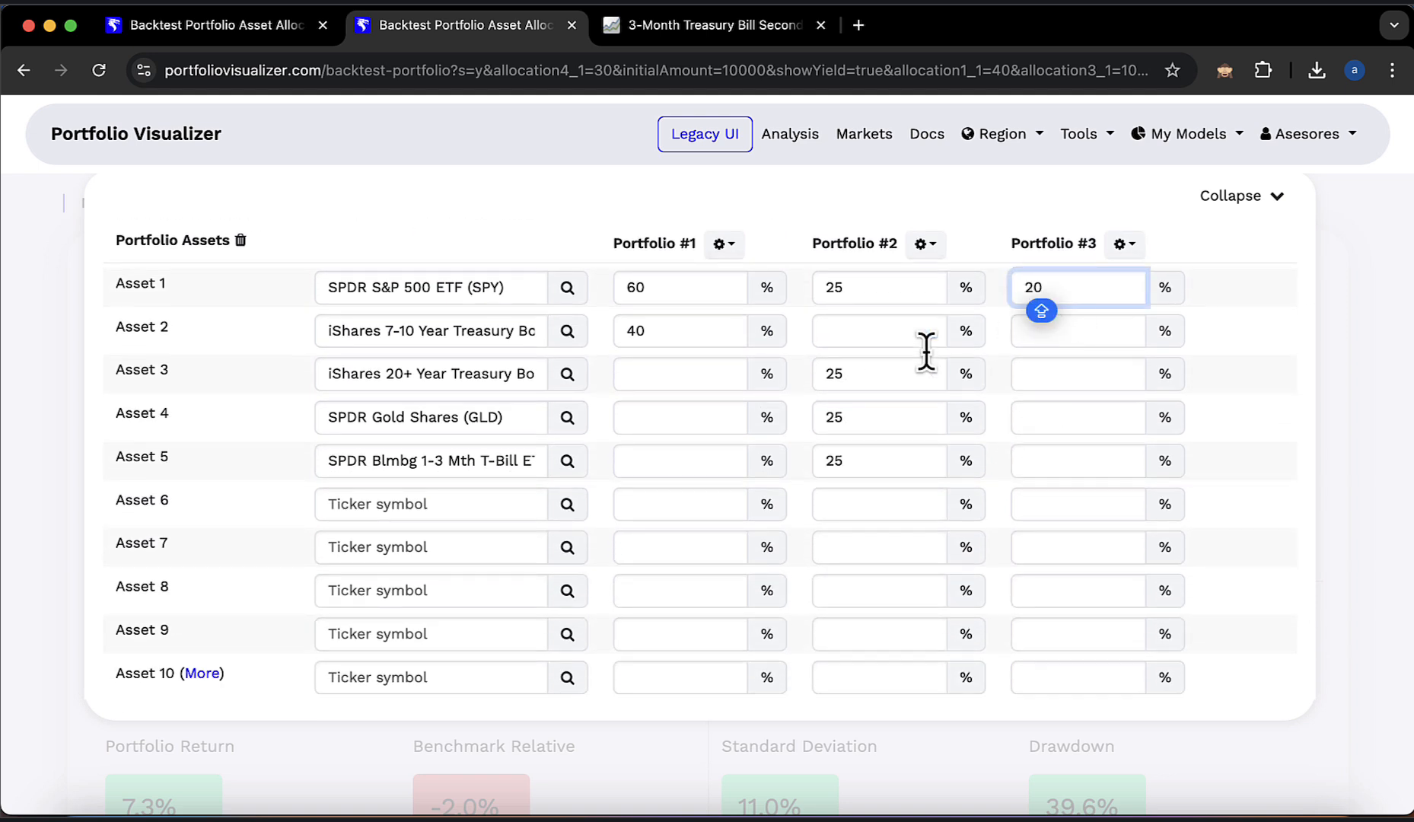
{"action": "left_click", "coordinate": [458, 517]}
{"action": "type", "text": "V"}
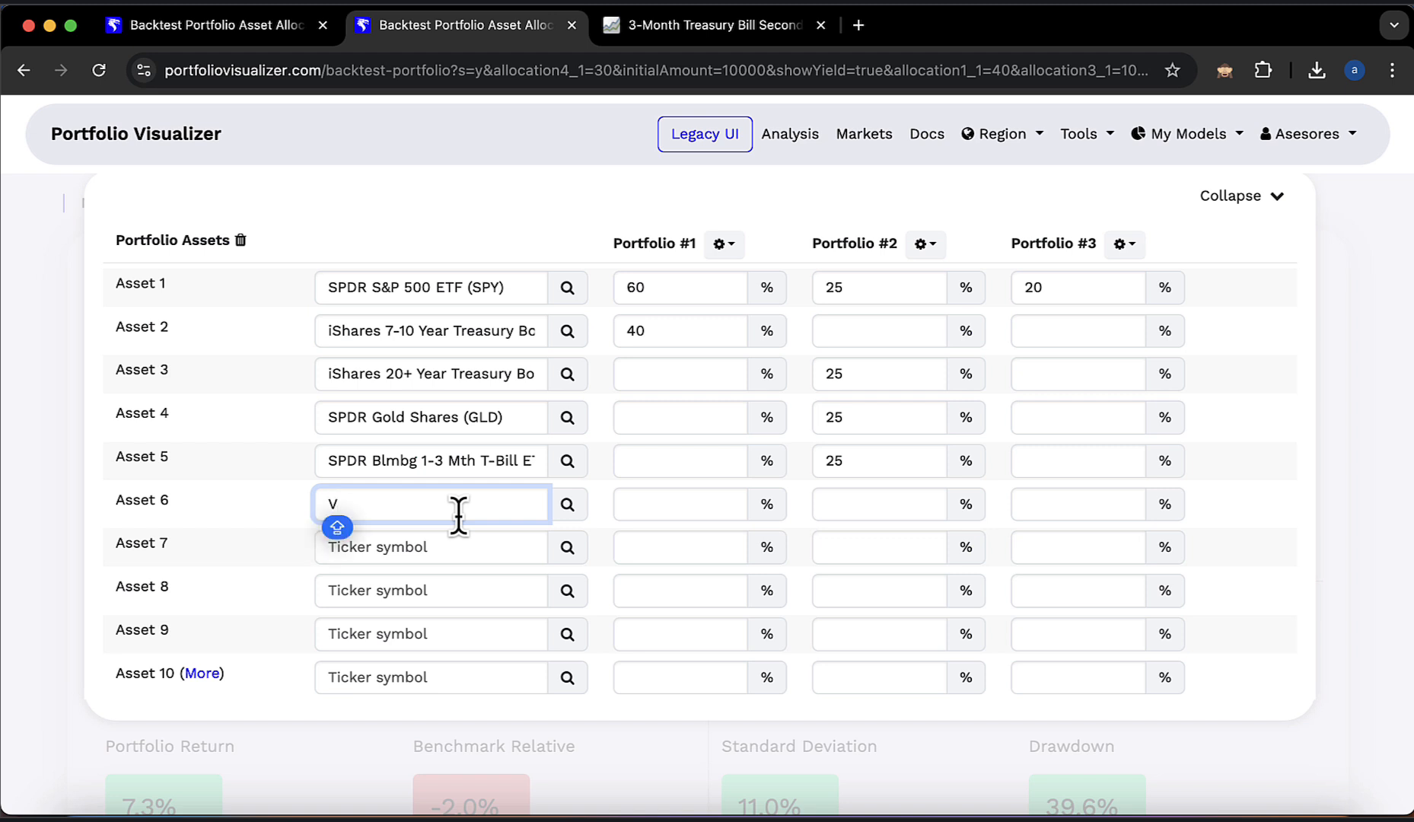
{"action": "type", "text": "BR"}
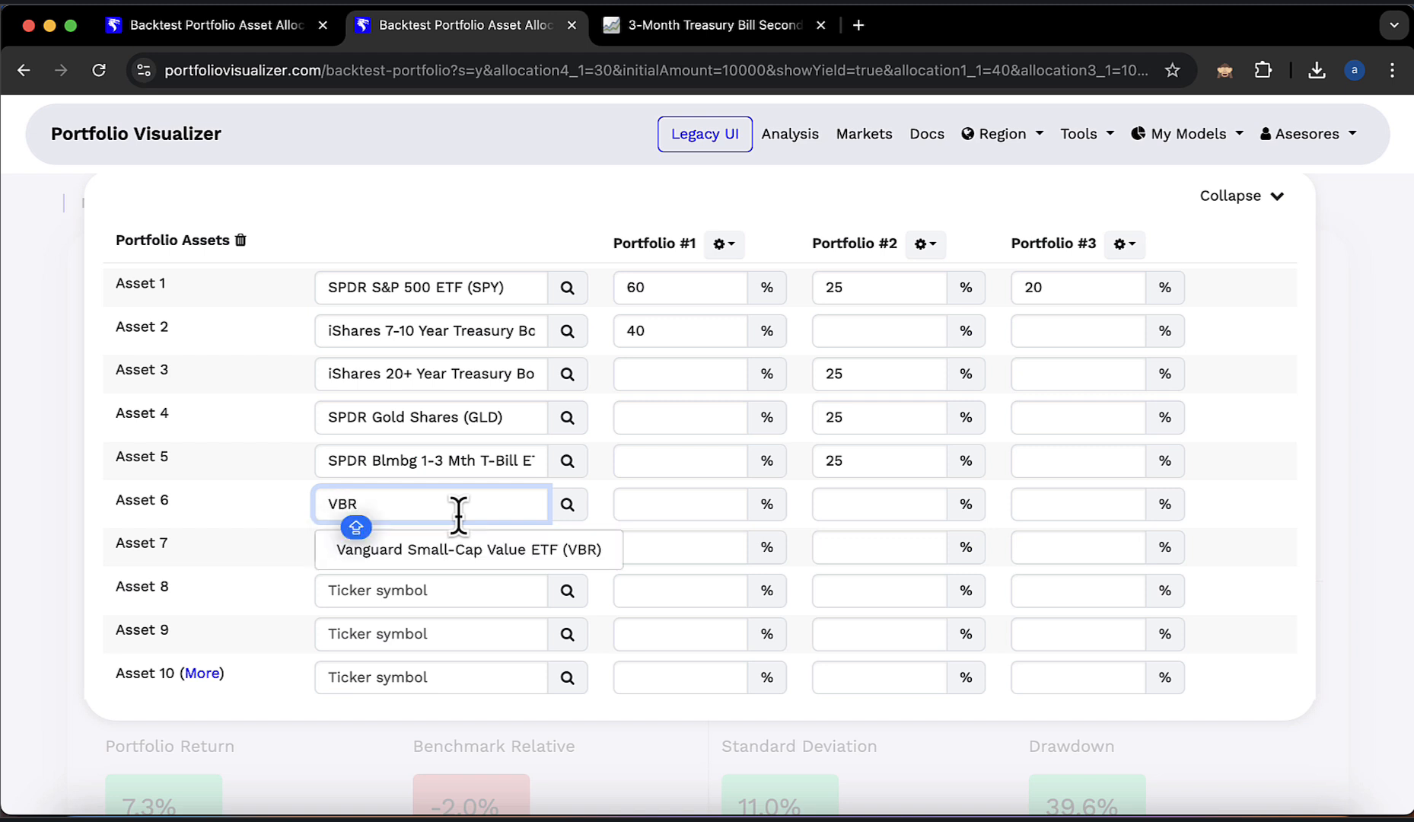
{"action": "key", "text": "Down"}
{"action": "key", "text": "Return"}
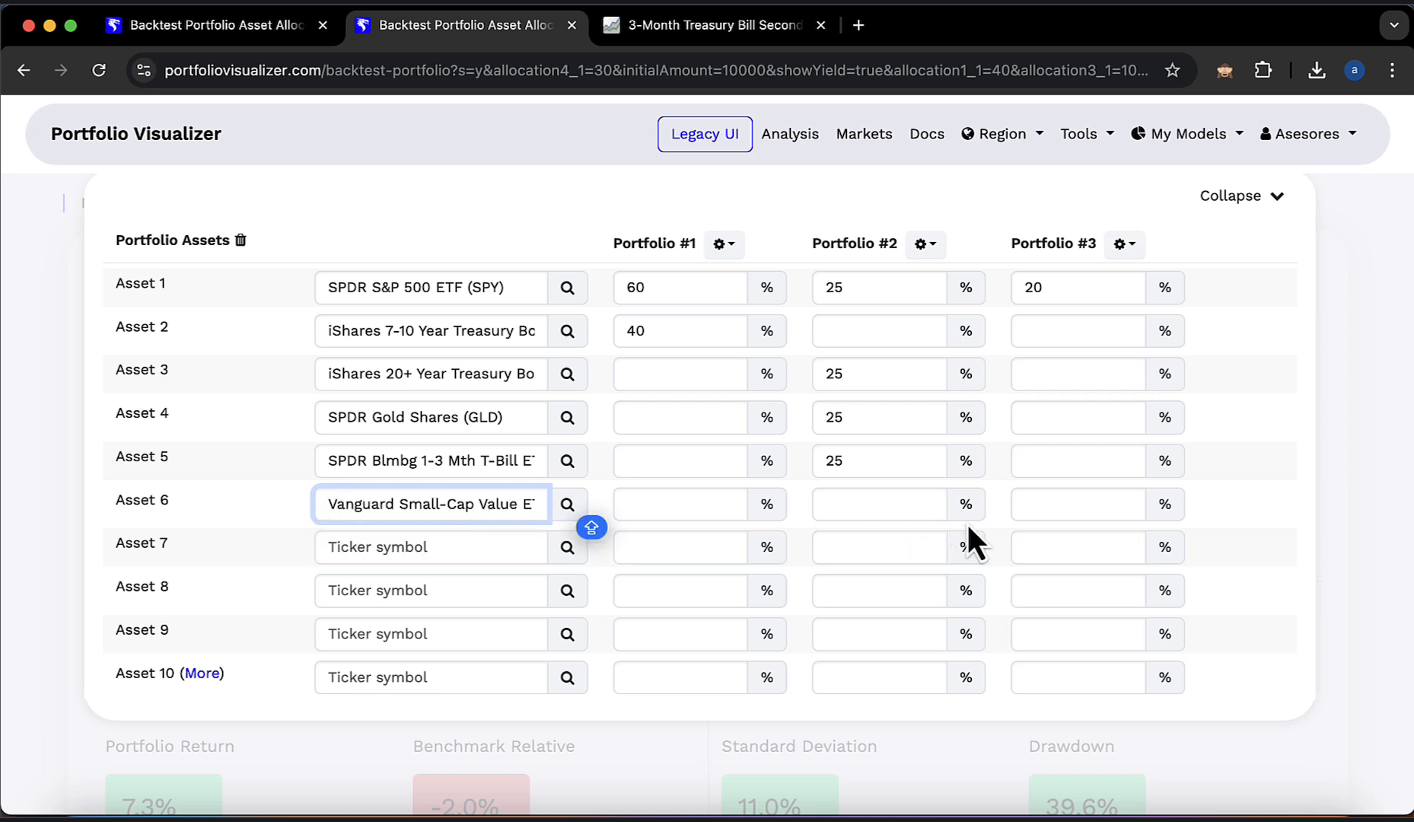
{"action": "left_click", "coordinate": [1020, 504]}
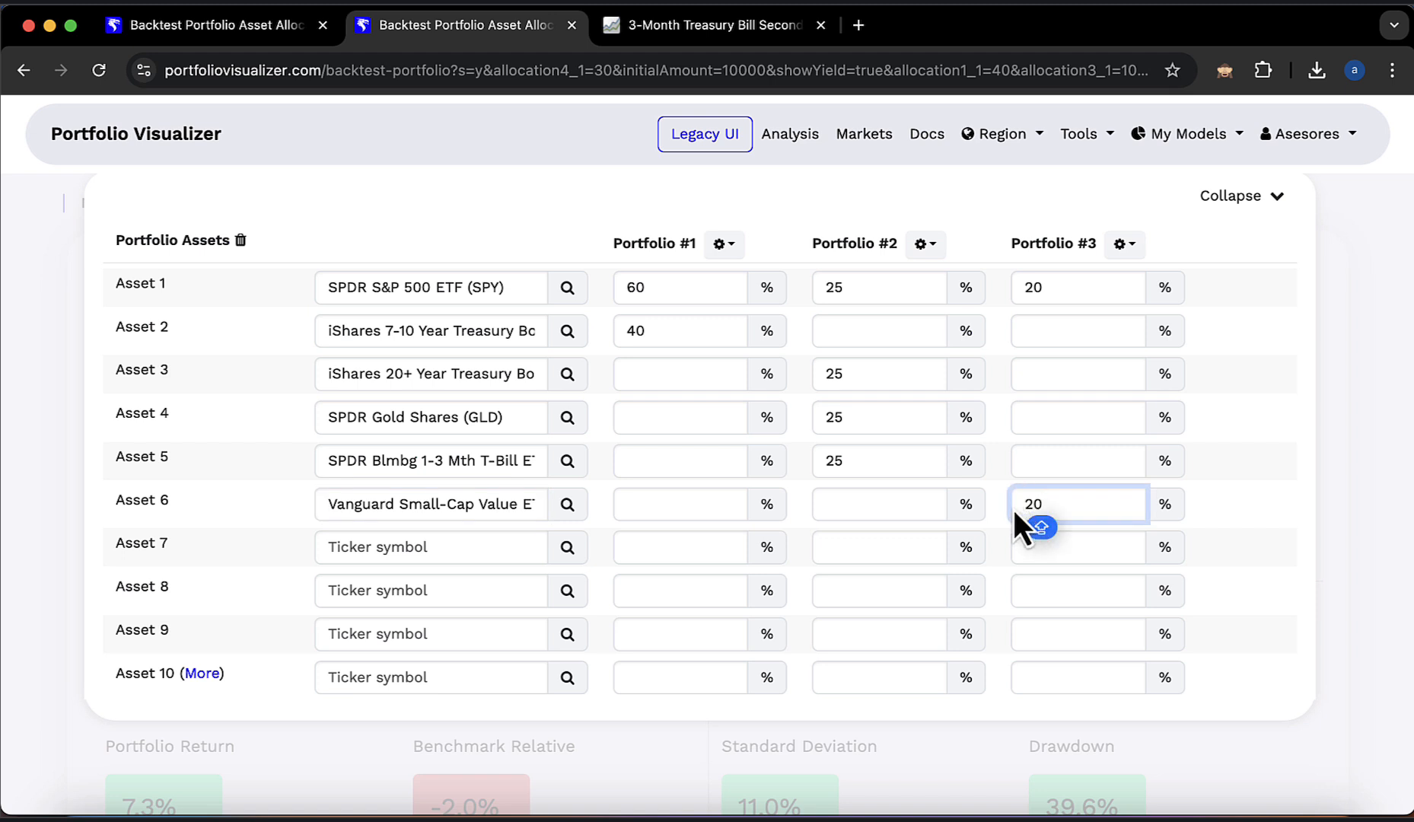
Step: Allocate 20% each to Asset 3 (TLT) and Asset 4 (GLD) in Portfolio #3
{"action": "left_click", "coordinate": [1102, 385]}
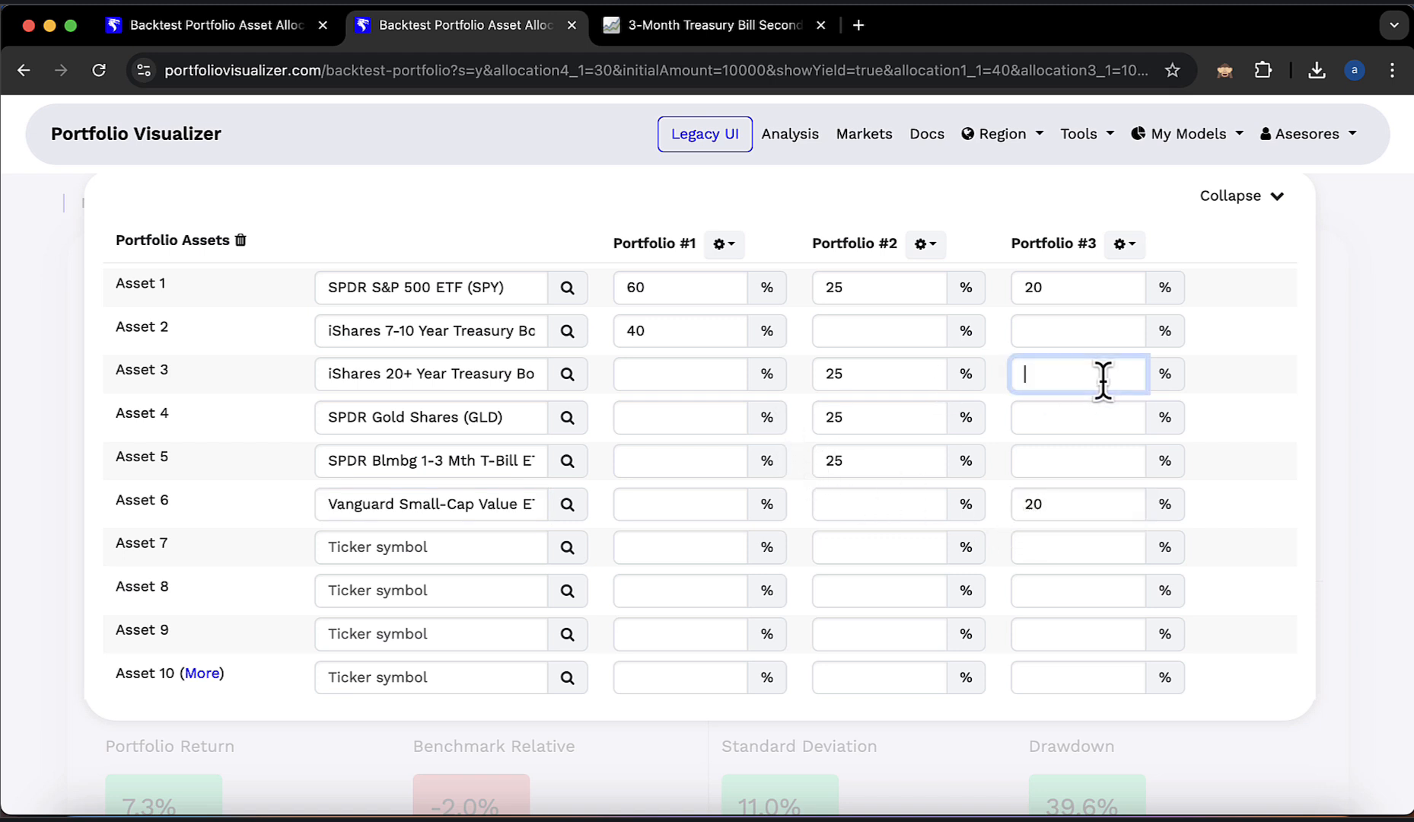
{"action": "type", "text": "20"}
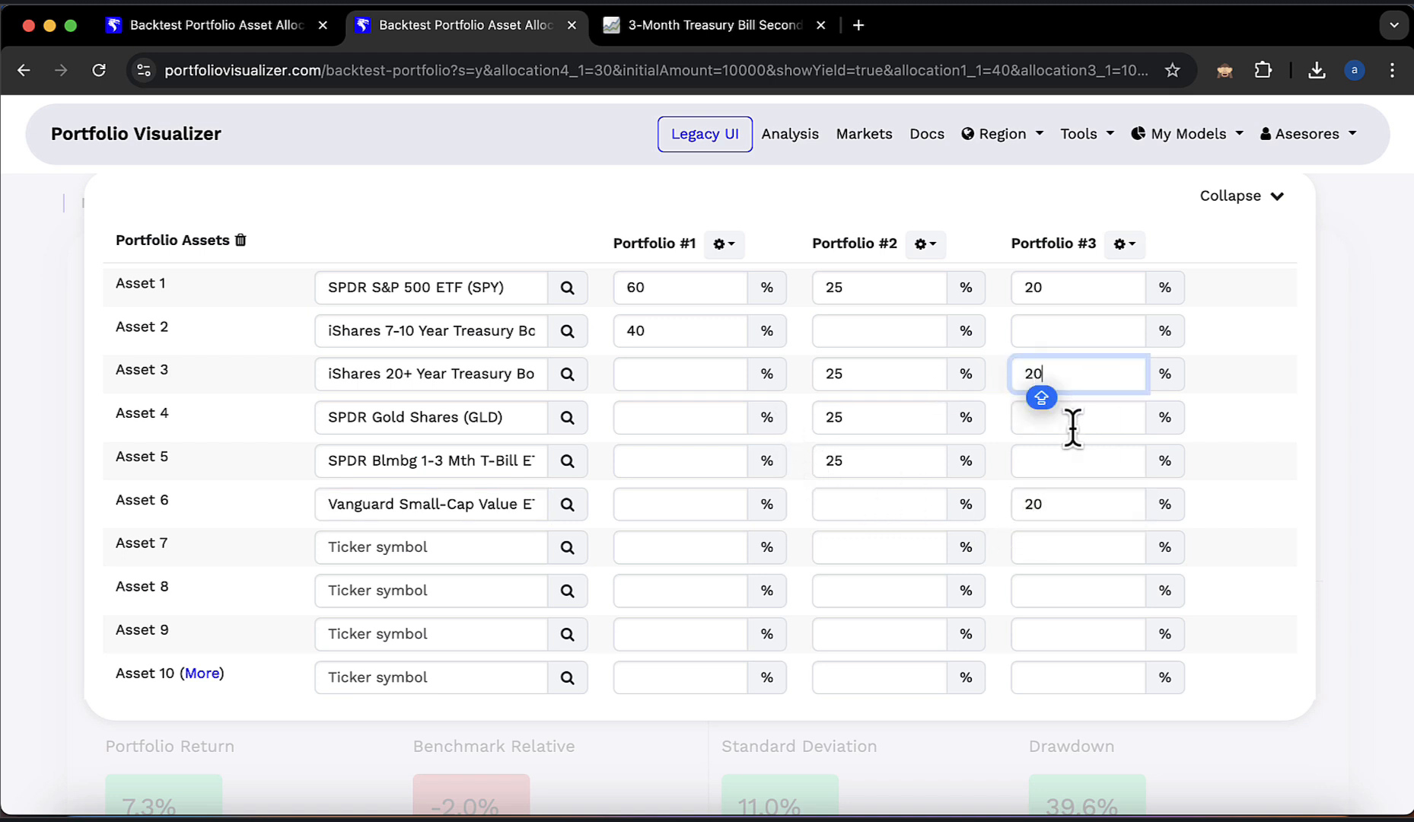
{"action": "left_click", "coordinate": [1072, 429]}
{"action": "type", "text": "20"}
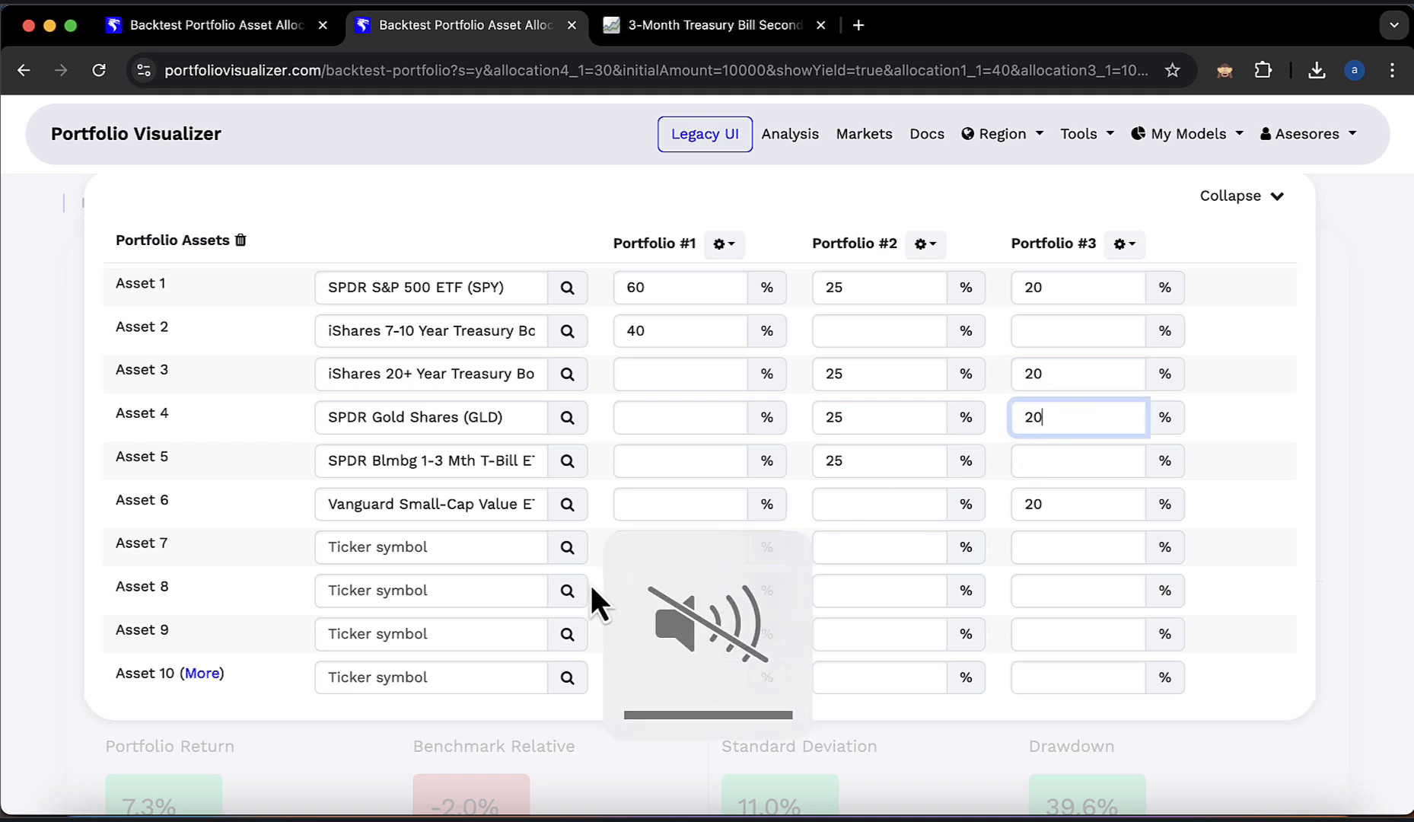
Step: Add the iShares 1-3 Year Treasury Bond ETF (SHY) as Asset 7 with a 20% allocation in Portfolio #3
{"action": "left_click", "coordinate": [497, 555]}
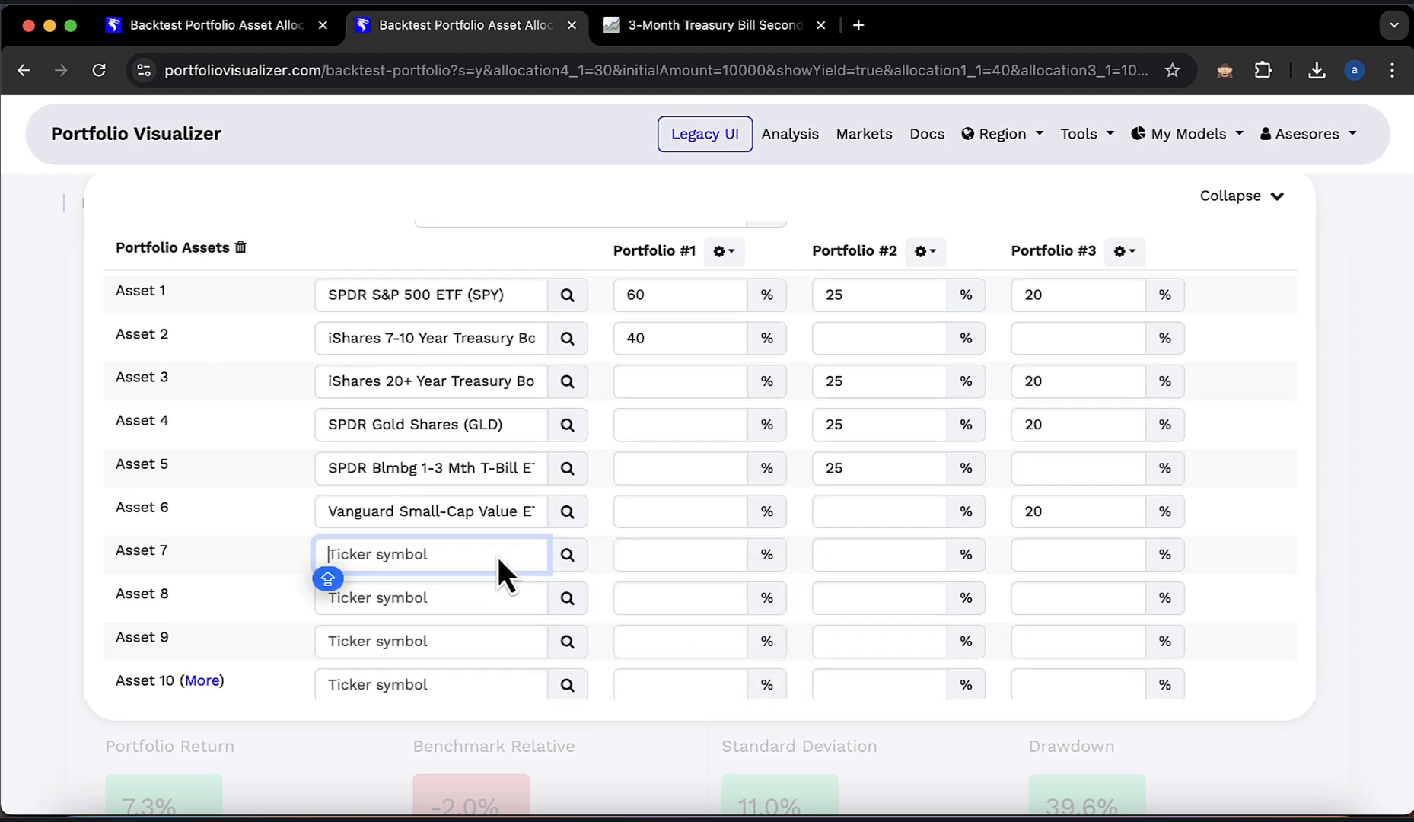
{"action": "key", "text": "XF86AudioMute"}
{"action": "type", "text": "SHY"}
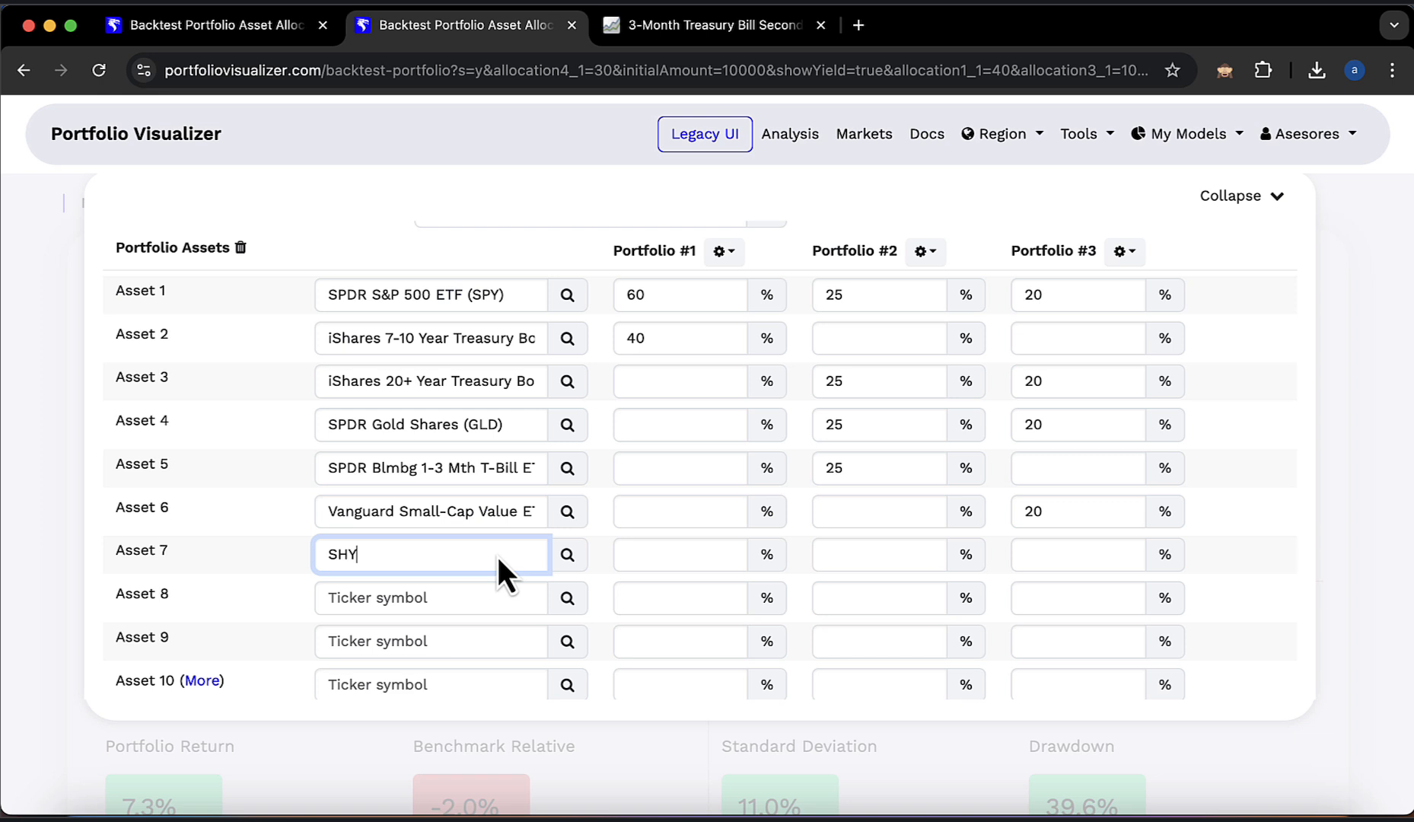
{"action": "left_click", "coordinate": [565, 605]}
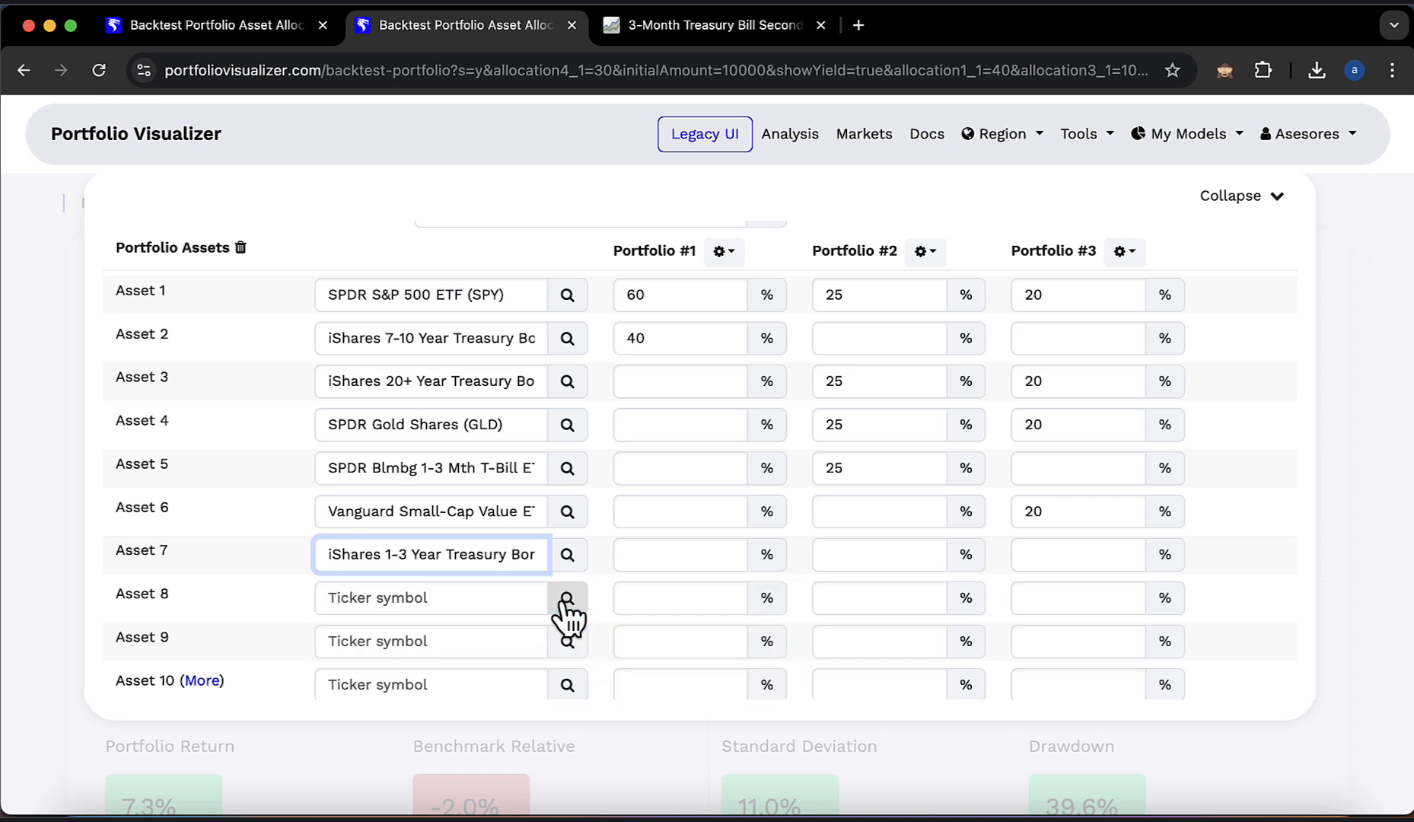
{"action": "left_click", "coordinate": [1014, 557]}
{"action": "type", "text": "20"}
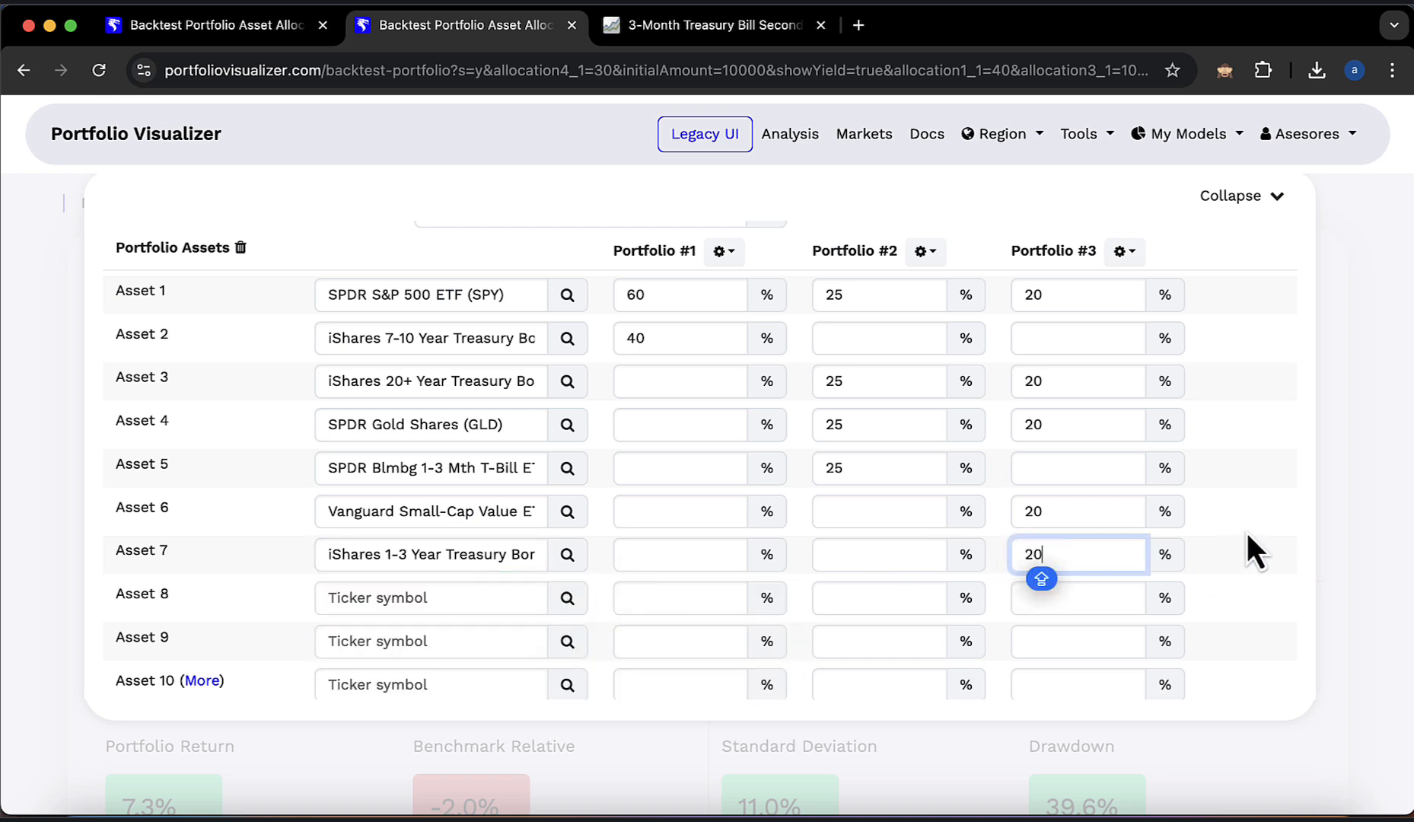
{"action": "left_click", "coordinate": [1284, 494]}
Step: In the model settings, set the time period to Month-to-Month, the start year to 2009 and the last month to Mar
{"action": "scroll", "coordinate": [1142, 552], "scroll_direction": "down", "scroll_amount": 4}
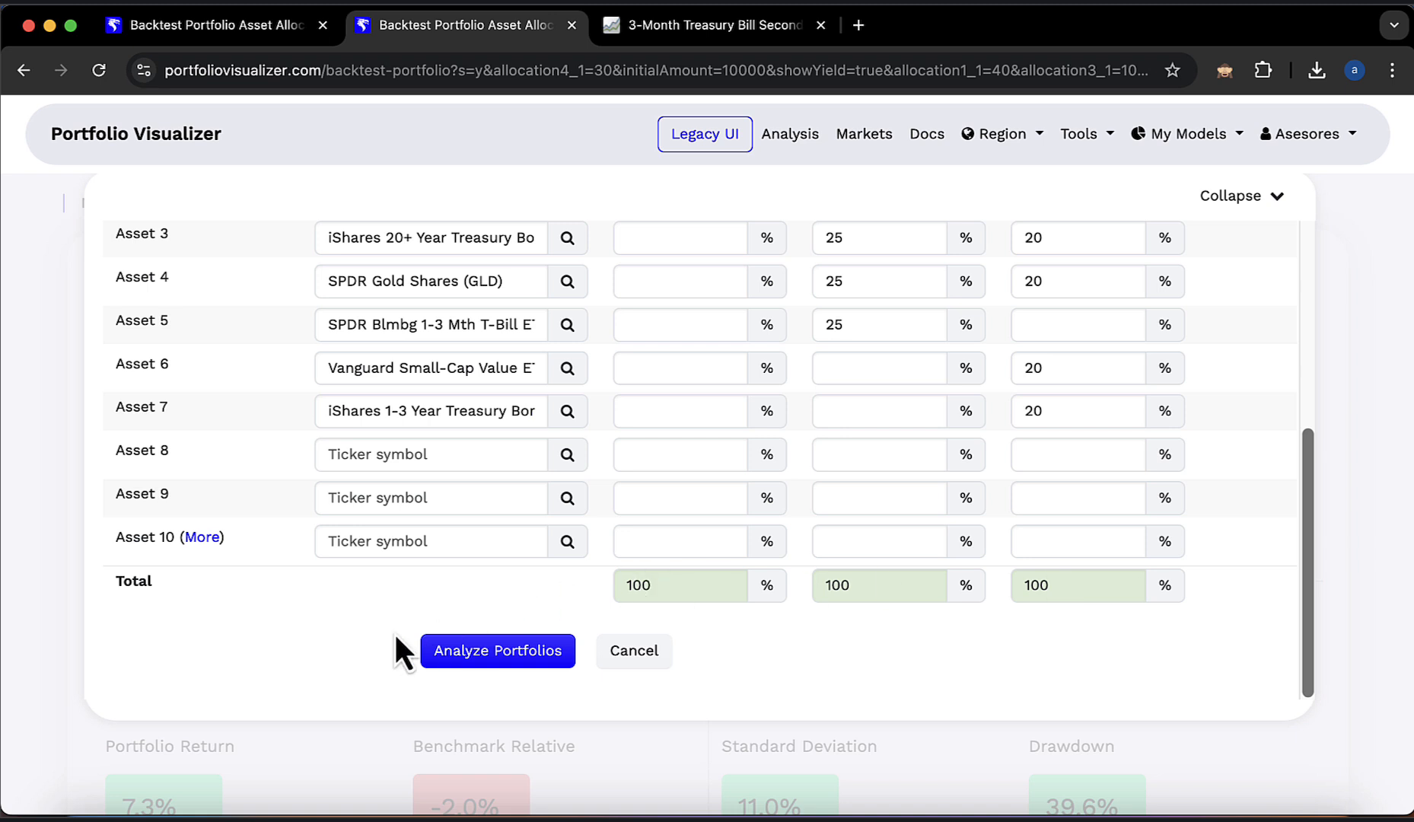
{"action": "scroll", "coordinate": [253, 505], "scroll_direction": "up", "scroll_amount": 5}
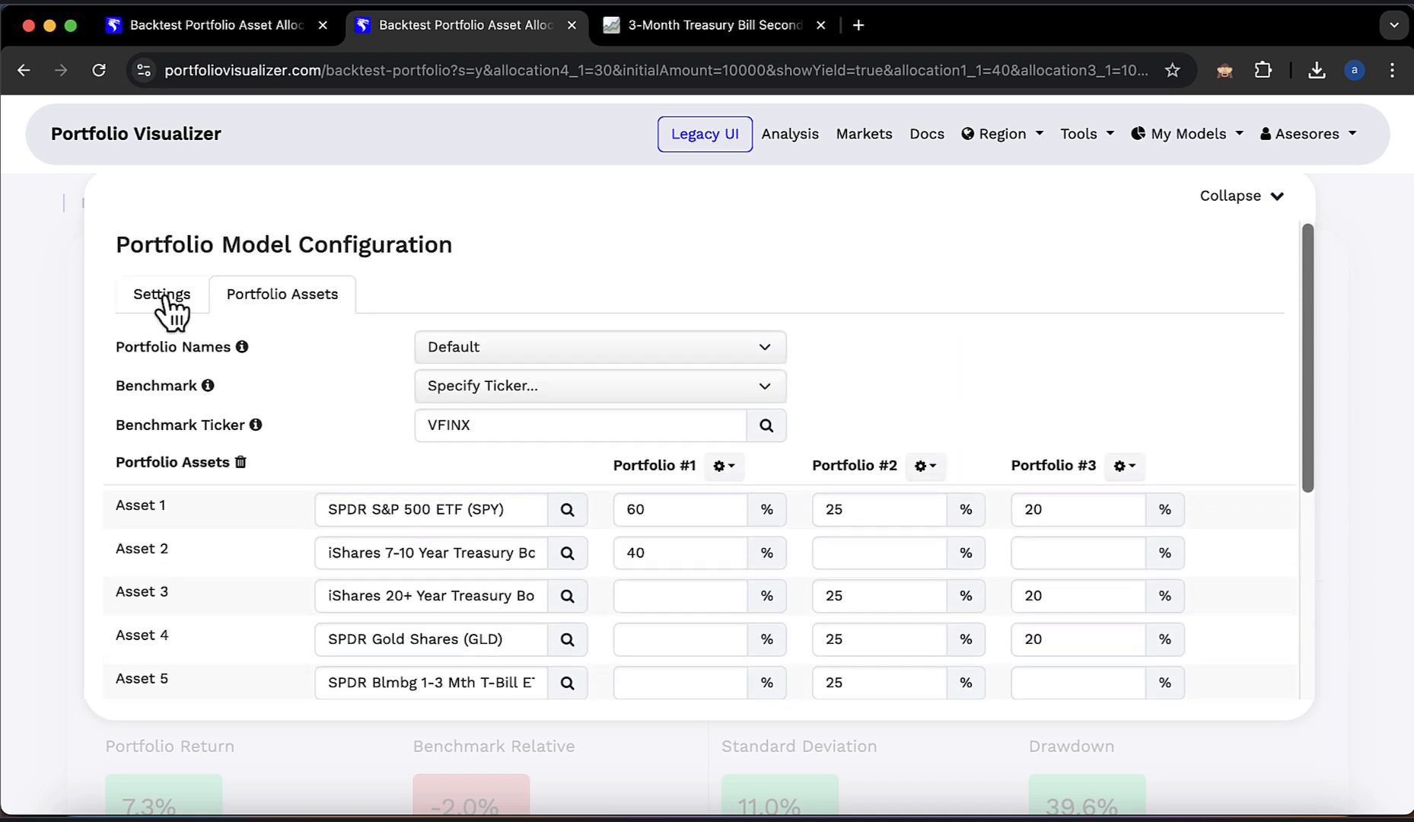
{"action": "left_click", "coordinate": [166, 303]}
{"action": "left_click", "coordinate": [495, 358]}
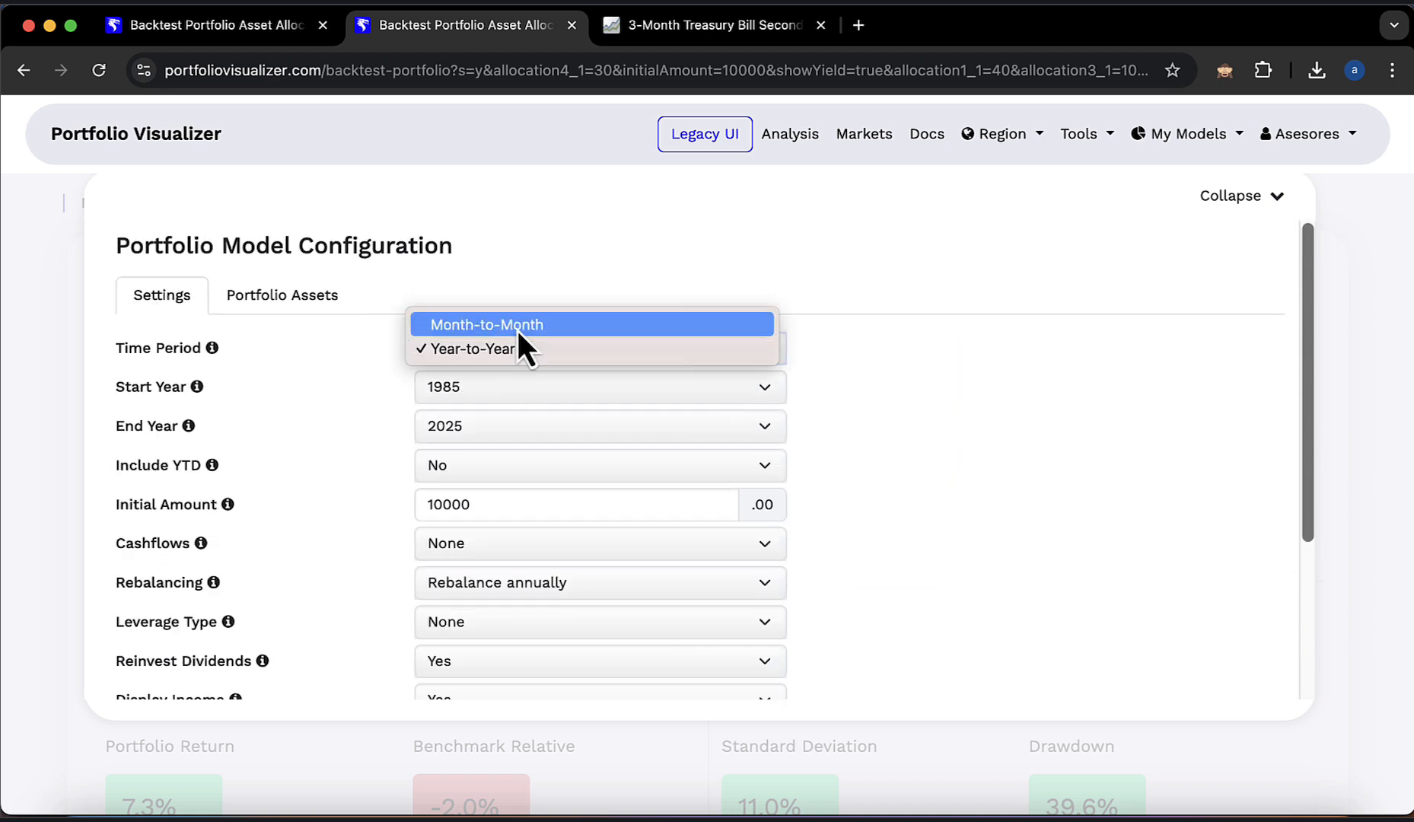
{"action": "left_click", "coordinate": [516, 329]}
{"action": "left_click", "coordinate": [498, 387]}
{"action": "type", "text": "2009"}
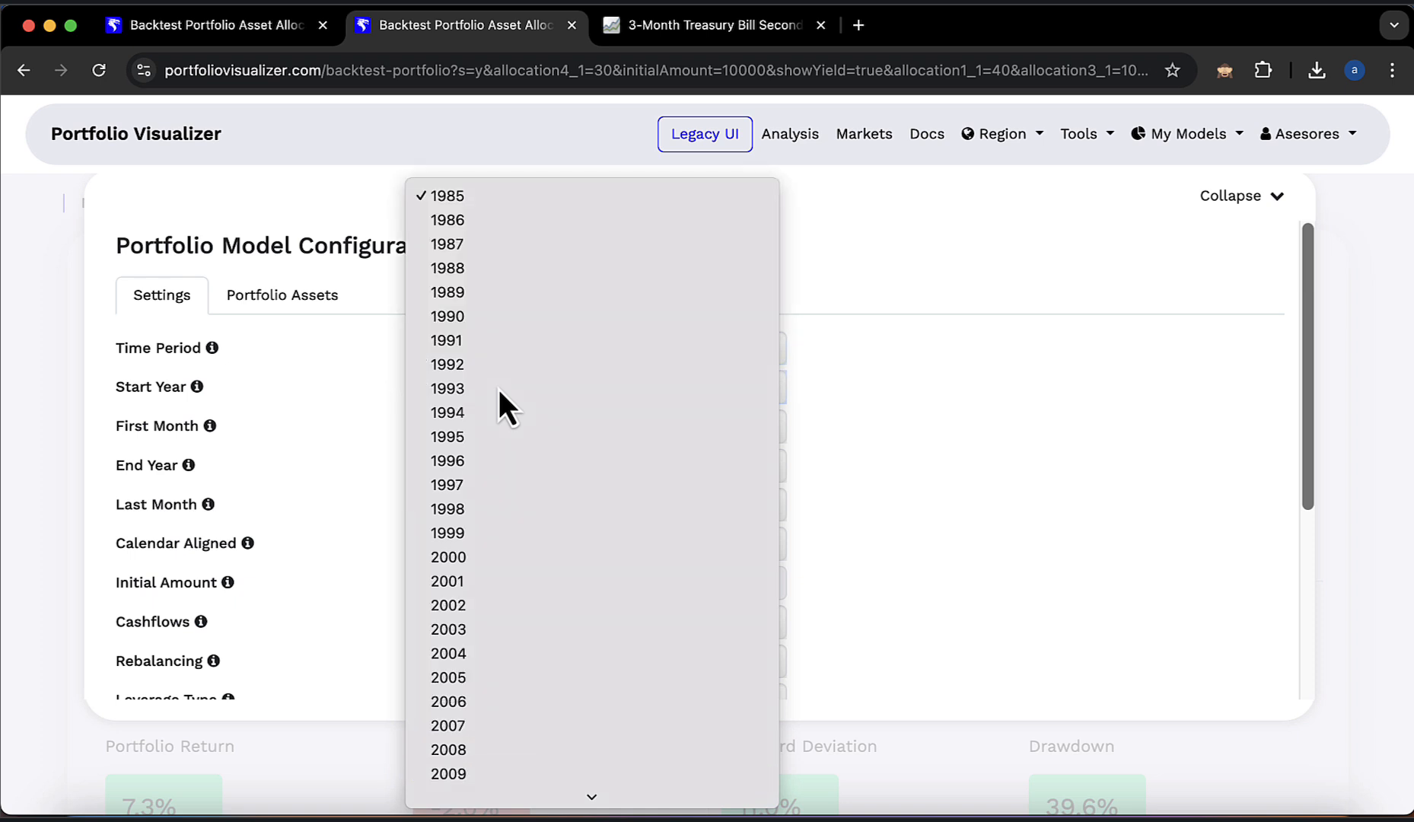
{"action": "key", "text": "Return"}
{"action": "left_click", "coordinate": [466, 501]}
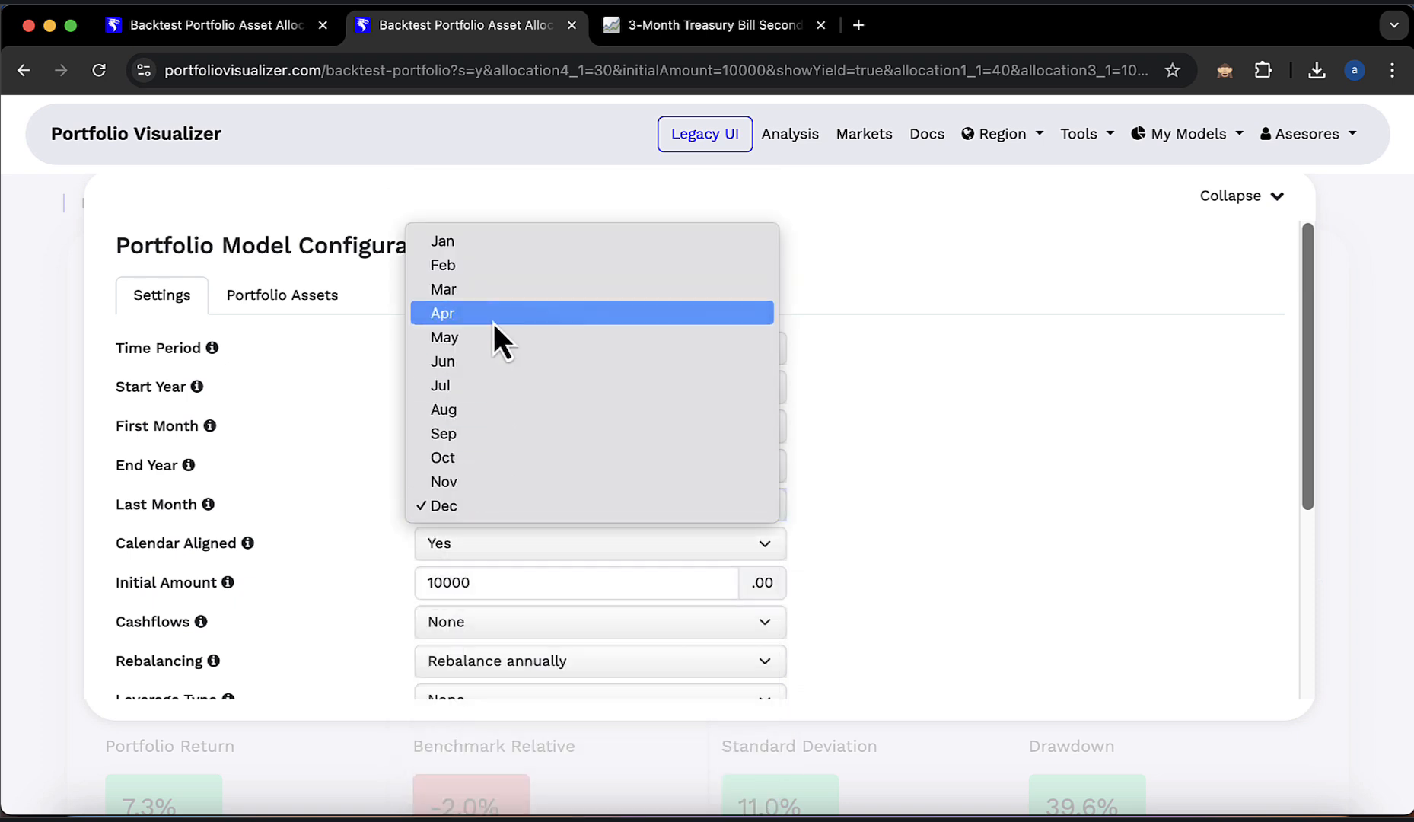
{"action": "left_click", "coordinate": [504, 294]}
Step: Set the portfolio rebalancing to Rebalance monthly
{"action": "scroll", "coordinate": [455, 547], "scroll_direction": "down", "scroll_amount": 3}
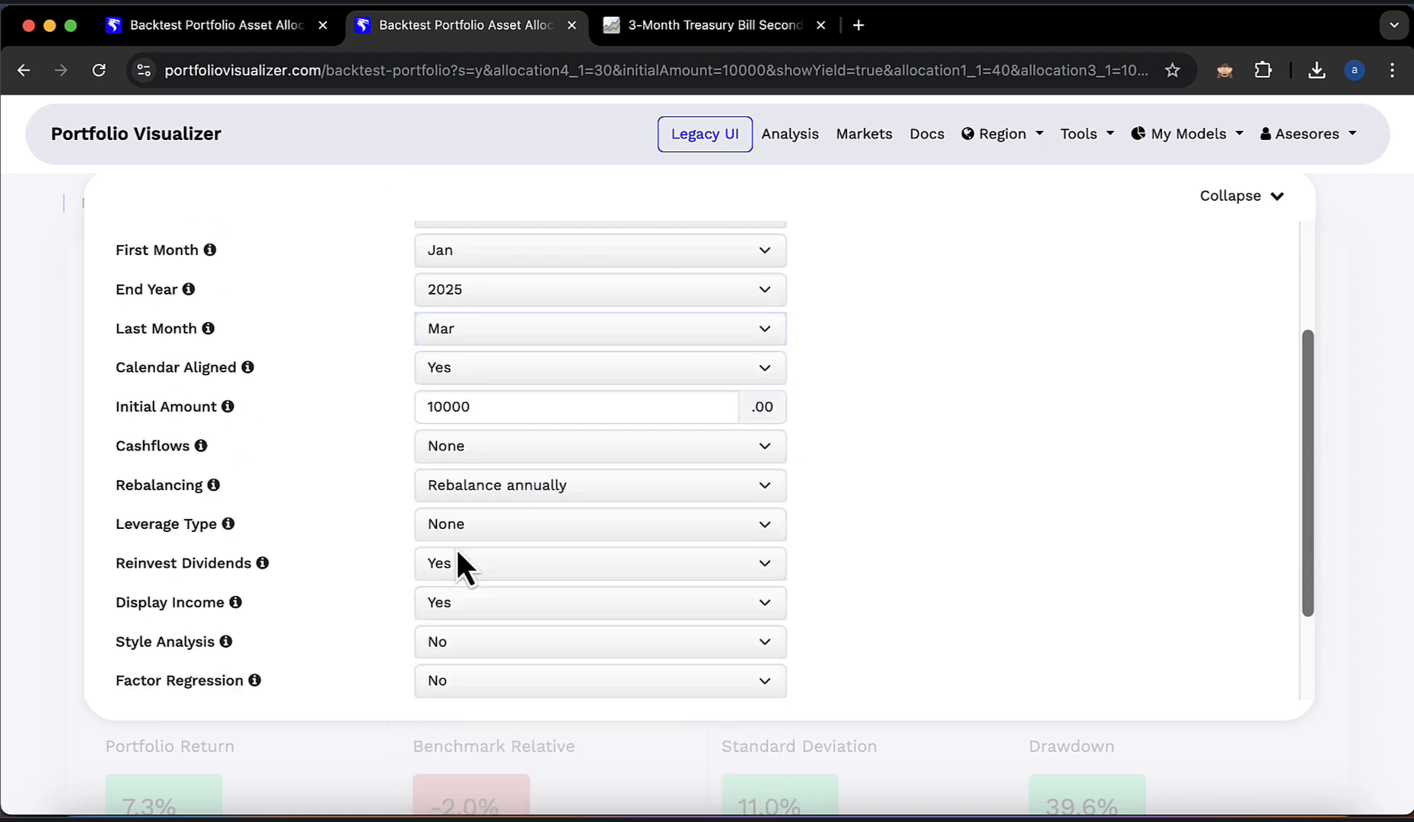
{"action": "left_click", "coordinate": [525, 441]}
{"action": "left_click", "coordinate": [514, 506]}
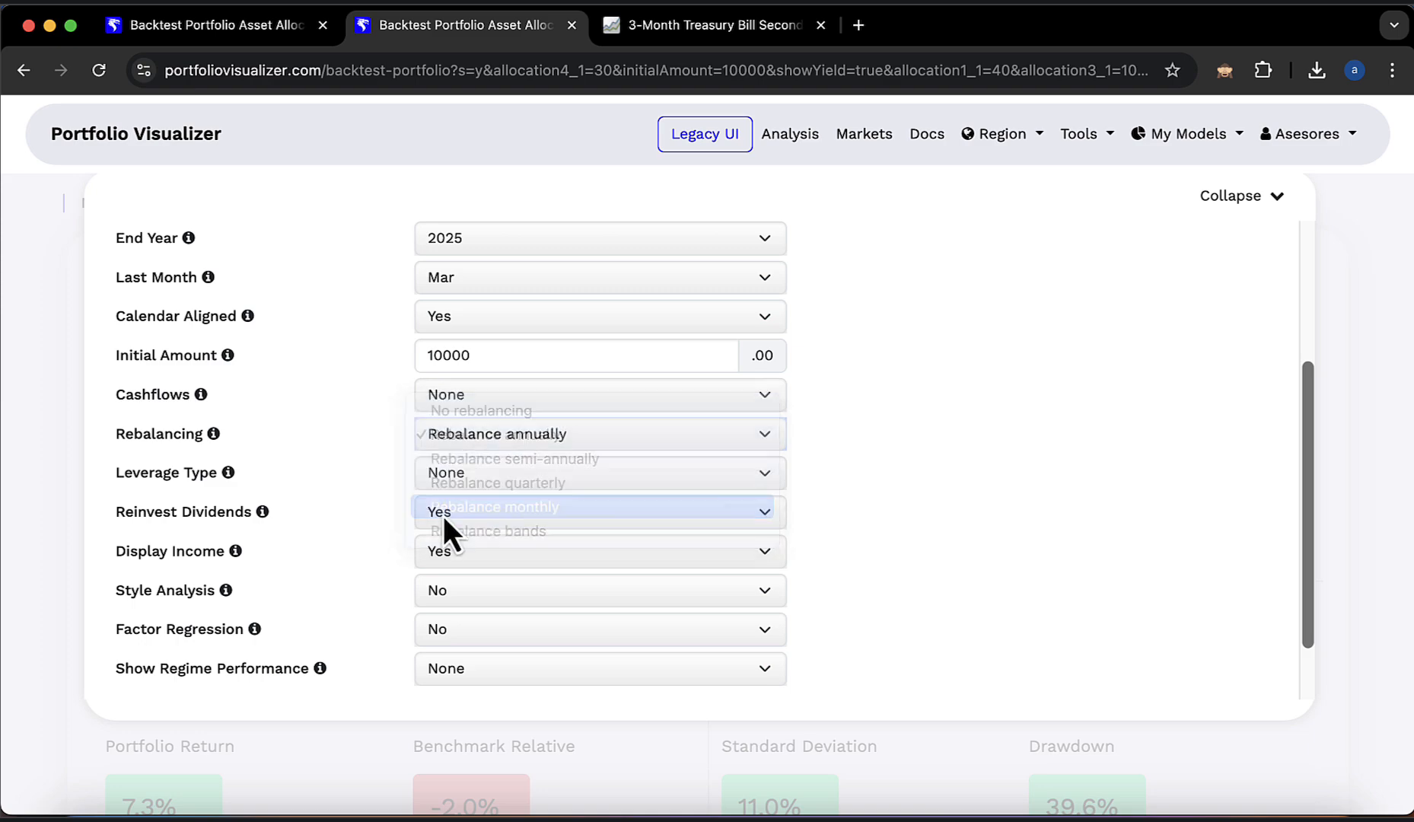
Step: Run the portfolio analysis with the new settings and review the Performance Summary of the three portfolios
{"action": "scroll", "coordinate": [390, 564], "scroll_direction": "down", "scroll_amount": 2}
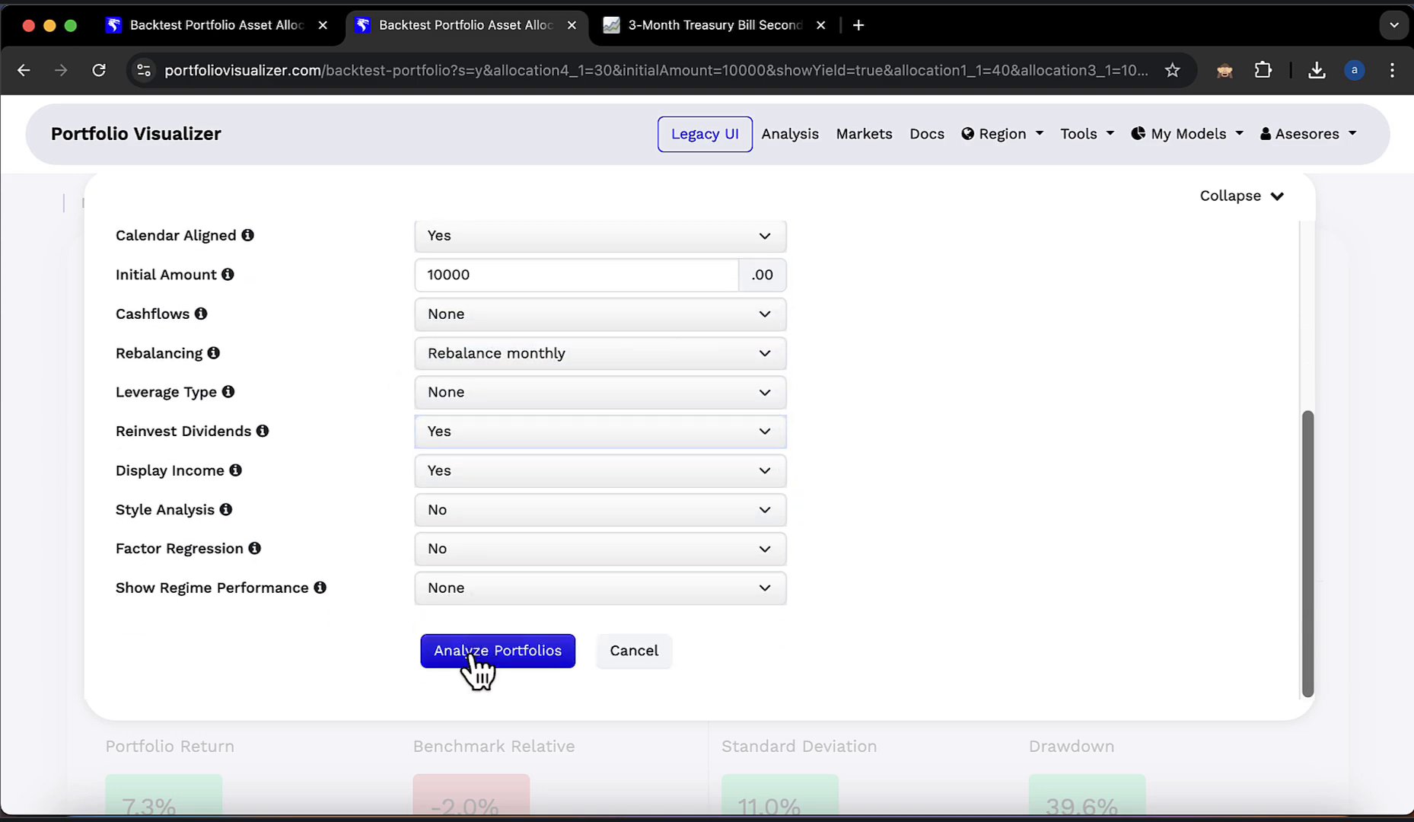
{"action": "left_click", "coordinate": [474, 656]}
{"action": "scroll", "coordinate": [491, 580], "scroll_direction": "down", "scroll_amount": 15}
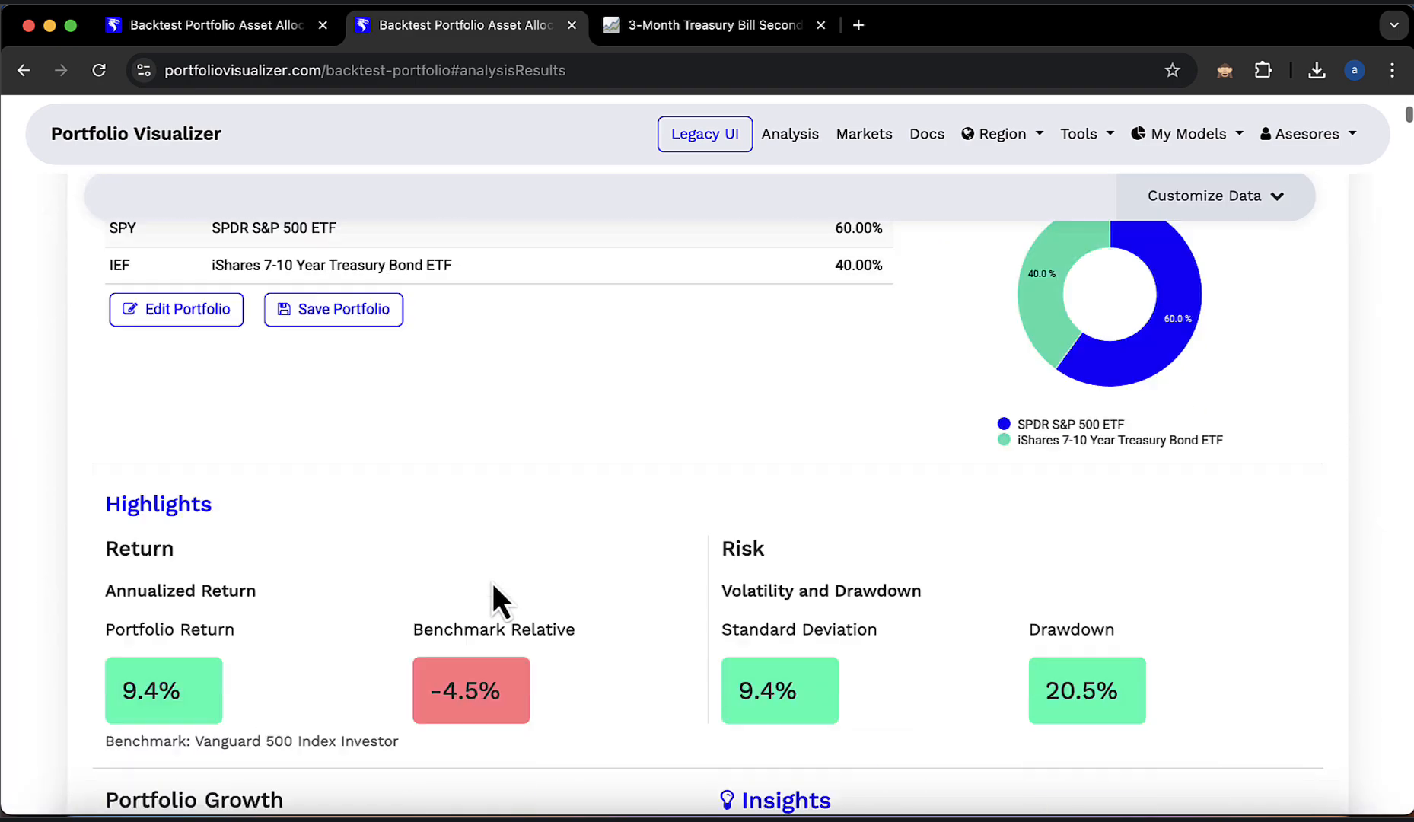
{"action": "scroll", "coordinate": [491, 581], "scroll_direction": "down", "scroll_amount": 15}
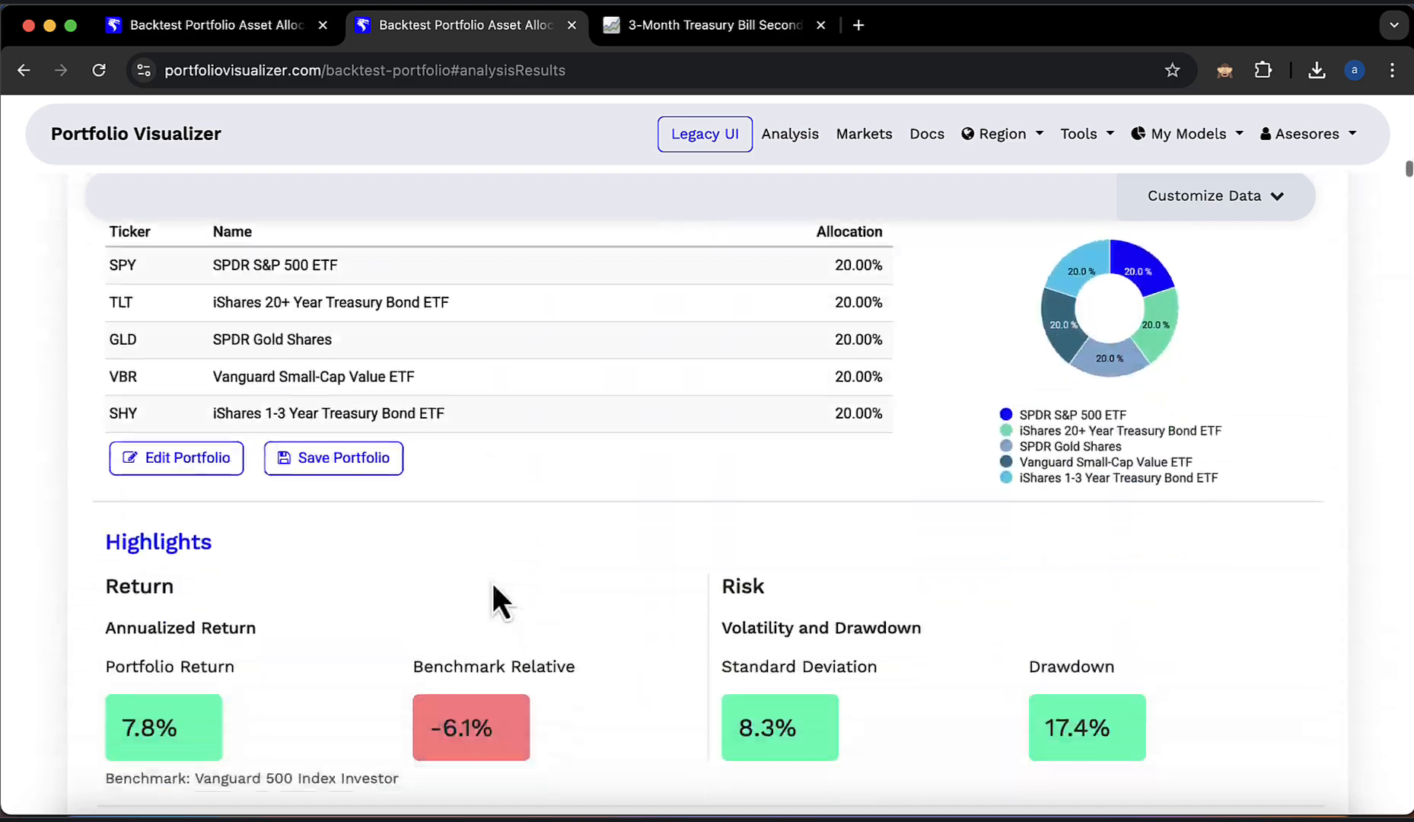
{"action": "scroll", "coordinate": [490, 580], "scroll_direction": "down", "scroll_amount": 2}
{"action": "scroll", "coordinate": [491, 580], "scroll_direction": "up", "scroll_amount": 15}
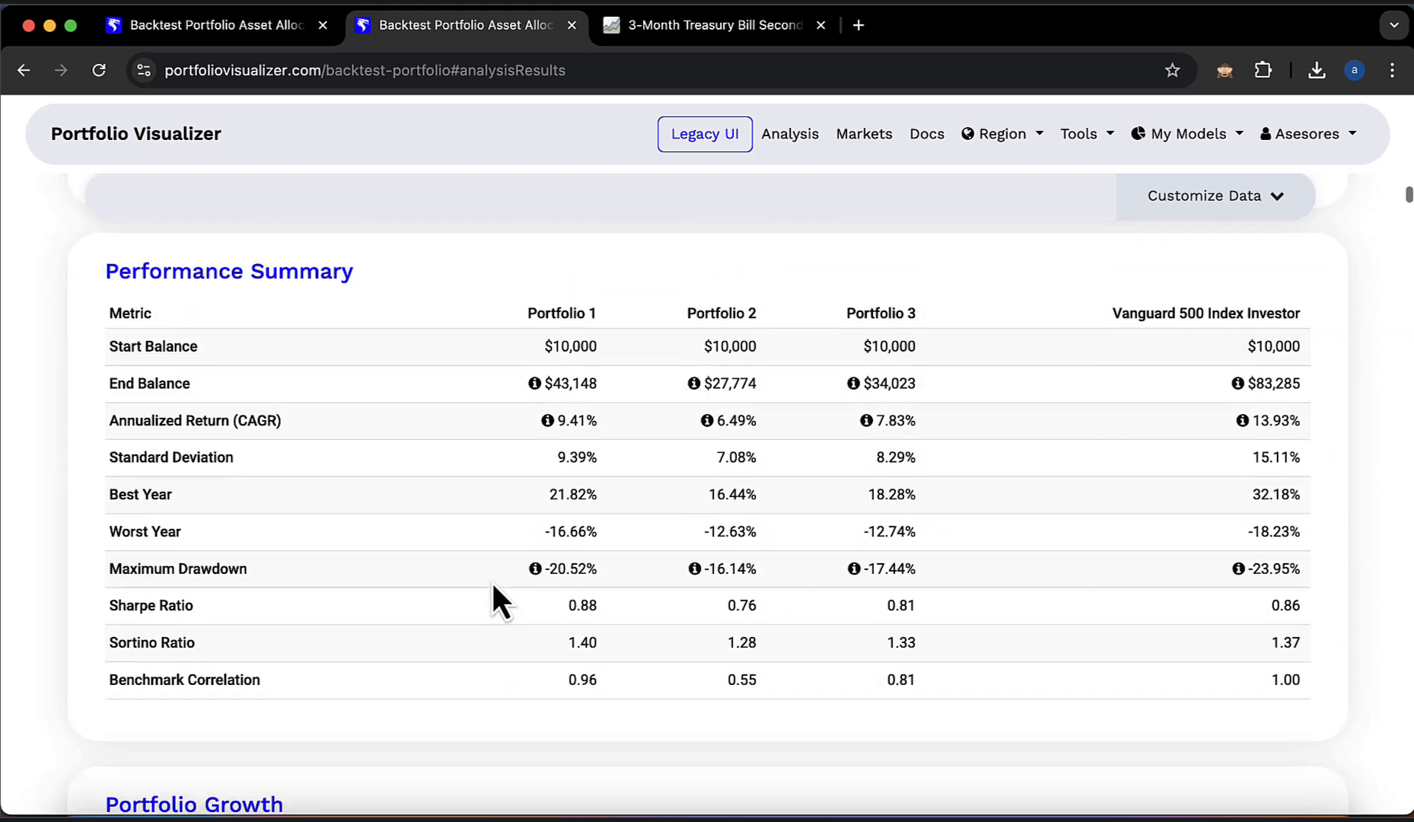
{"action": "scroll", "coordinate": [491, 592], "scroll_direction": "up", "scroll_amount": 15}
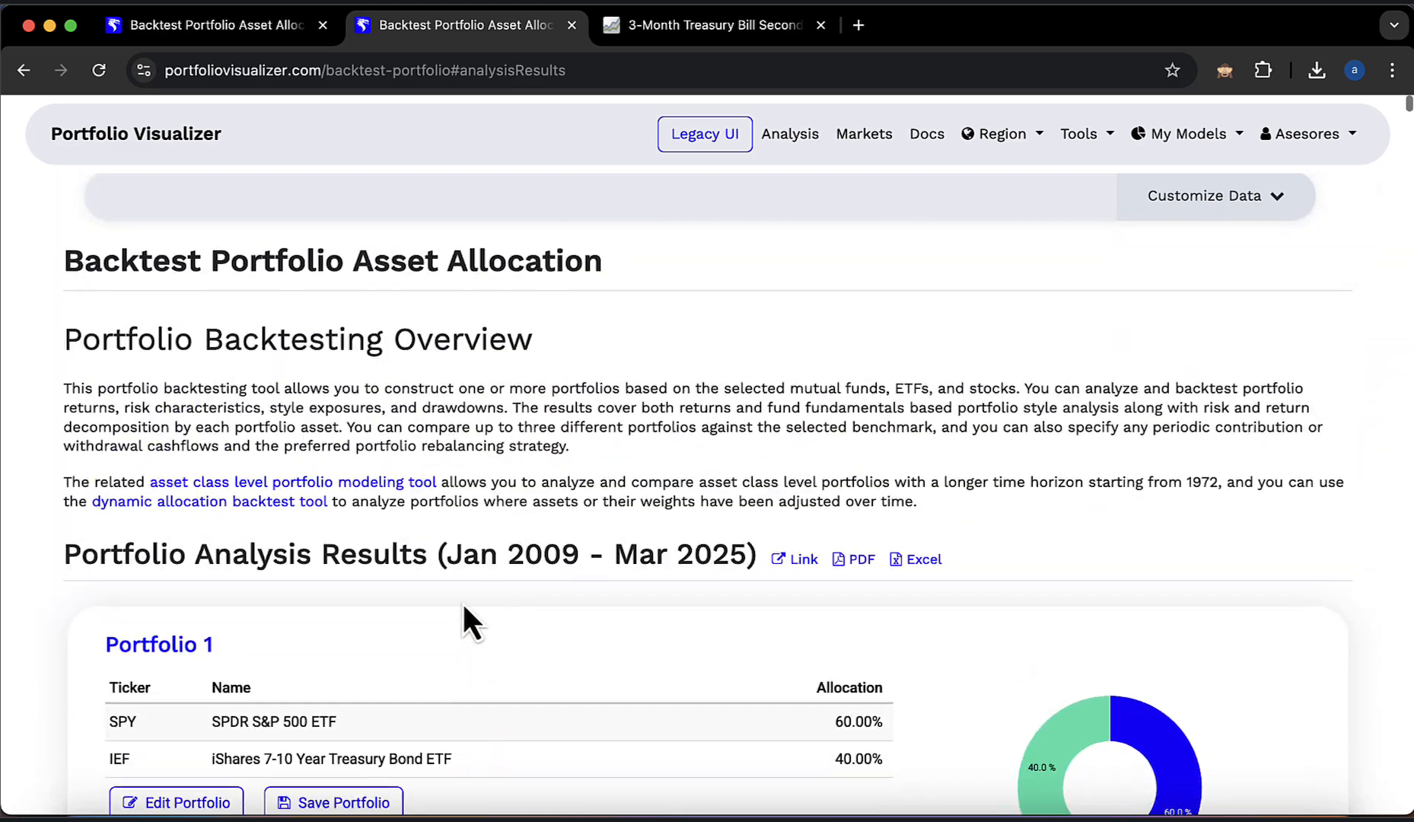
Step: Reopen the portfolio configuration and set the benchmark ticker to SPDR S&P 500 ETF (SPY)
{"action": "scroll", "coordinate": [303, 635], "scroll_direction": "down", "scroll_amount": 3}
{"action": "scroll", "coordinate": [295, 637], "scroll_direction": "down", "scroll_amount": 1}
{"action": "left_click", "coordinate": [194, 438]}
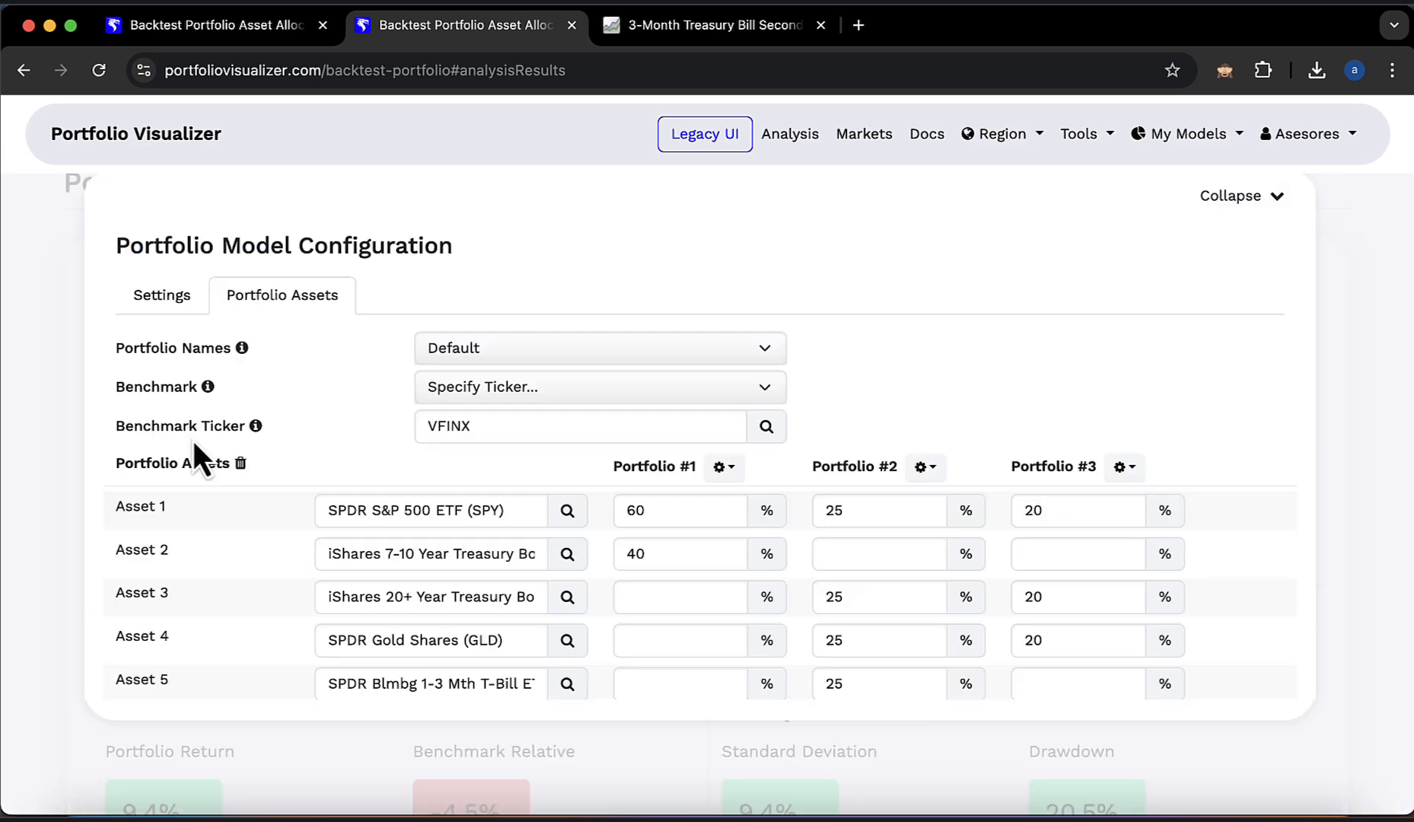
{"action": "left_click_drag", "start_coordinate": [487, 426], "coordinate": [288, 409]}
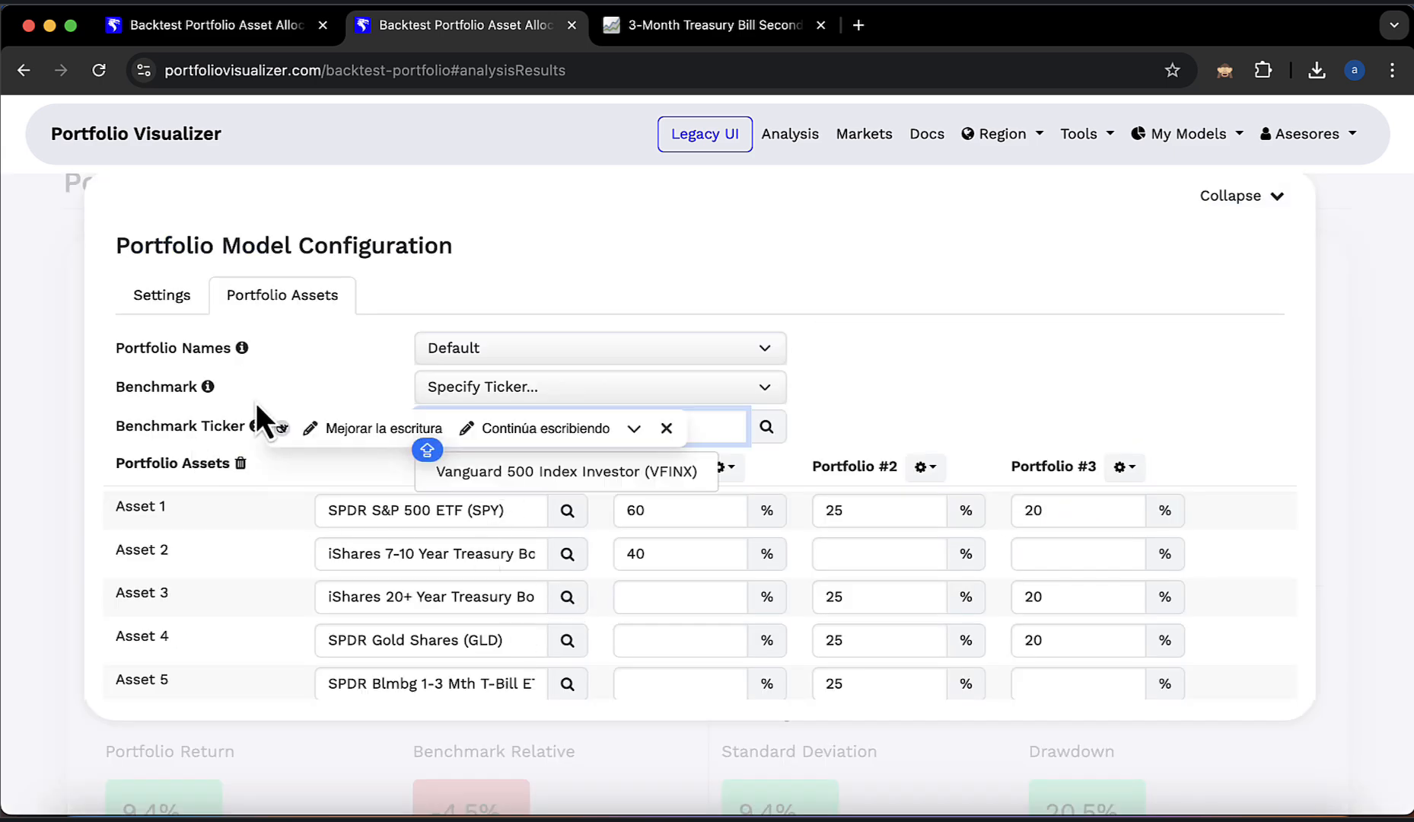
{"action": "type", "text": "SPY"}
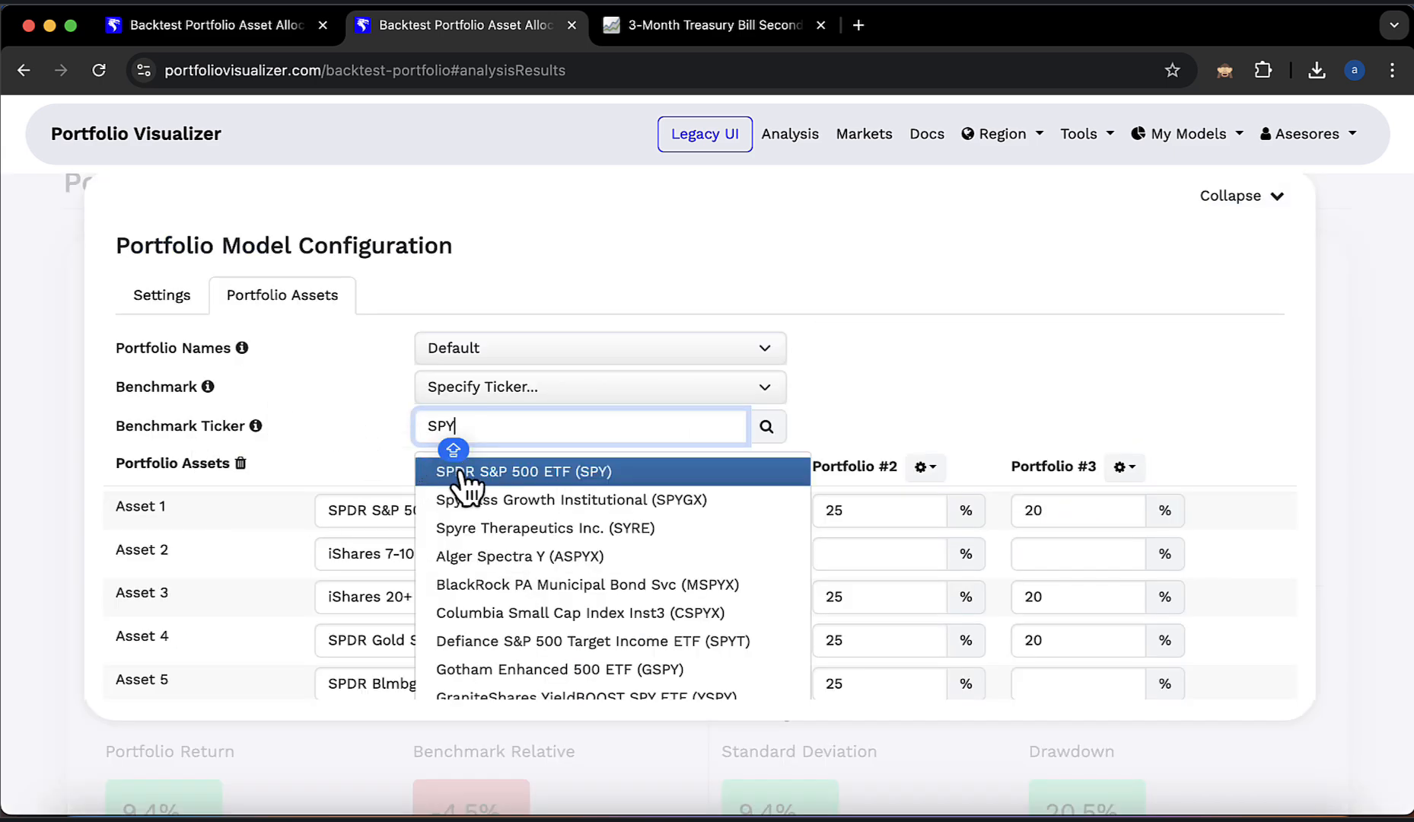
{"action": "left_click", "coordinate": [460, 472]}
Step: Rerun the portfolio analysis and bring up its Performance Summary table
{"action": "scroll", "coordinate": [388, 525], "scroll_direction": "down", "scroll_amount": 3}
{"action": "scroll", "coordinate": [386, 609], "scroll_direction": "down", "scroll_amount": 3}
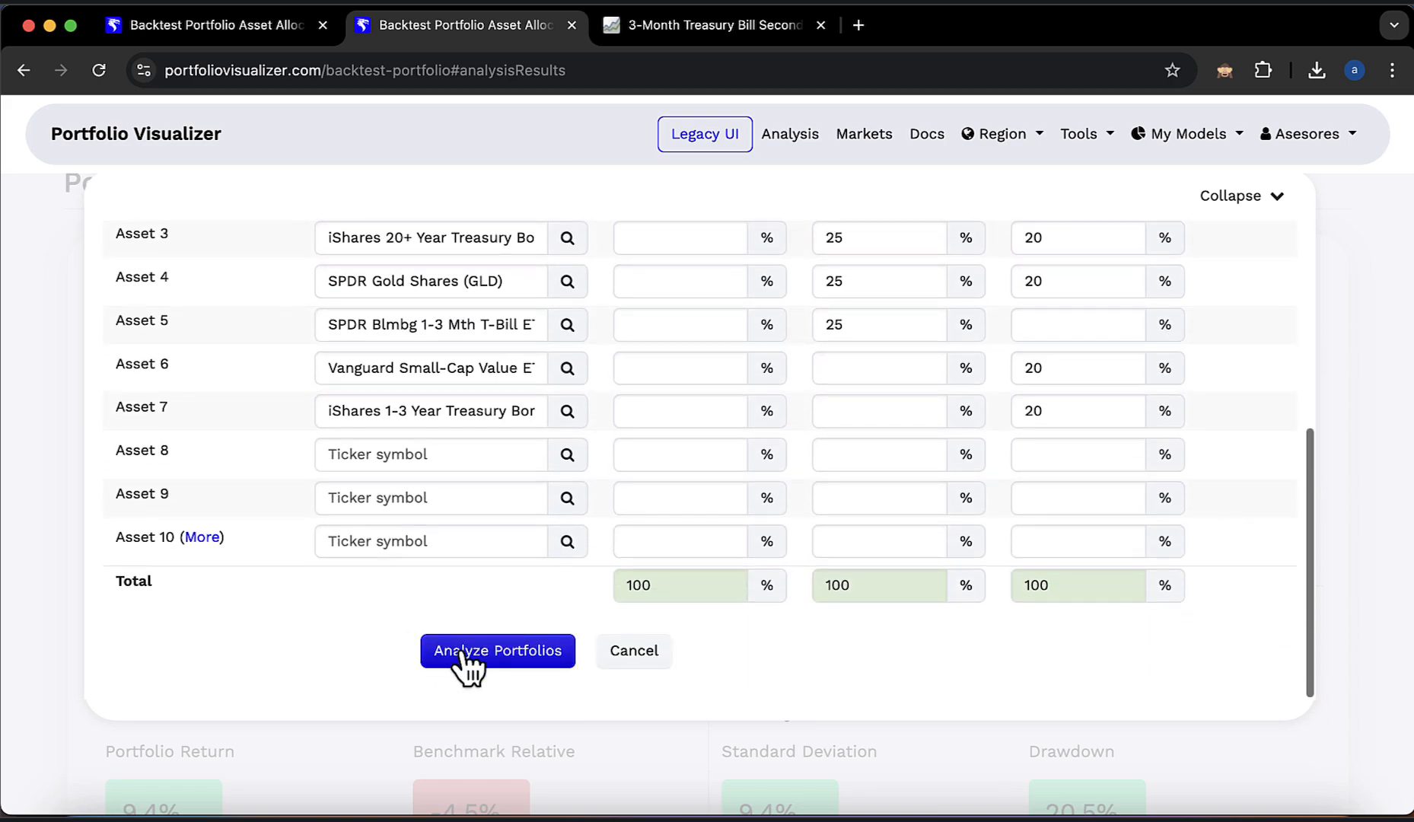
{"action": "left_click", "coordinate": [465, 661]}
{"action": "scroll", "coordinate": [479, 636], "scroll_direction": "down", "scroll_amount": 20}
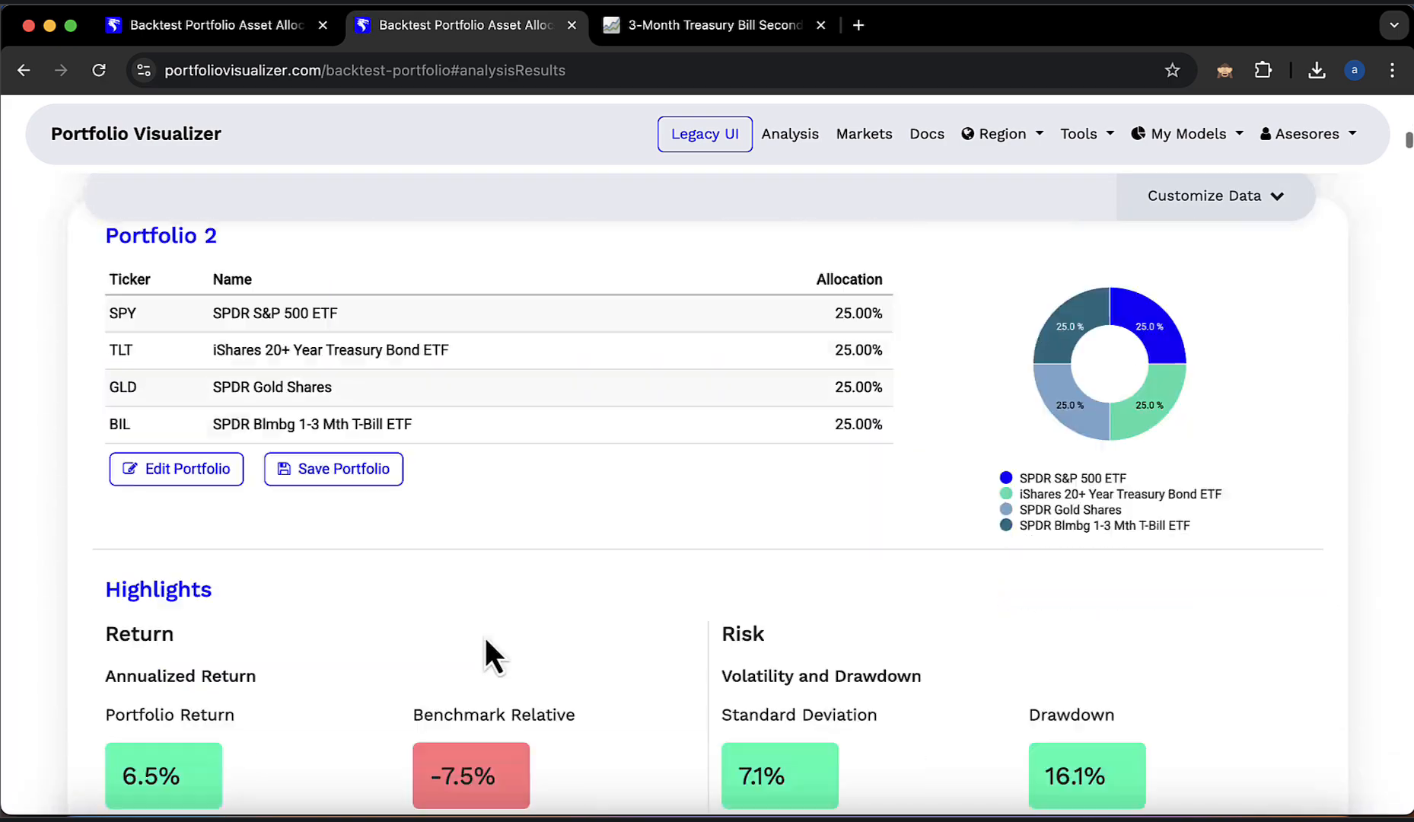
{"action": "scroll", "coordinate": [486, 635], "scroll_direction": "down", "scroll_amount": 8}
{"action": "scroll", "coordinate": [486, 634], "scroll_direction": "up", "scroll_amount": 3}
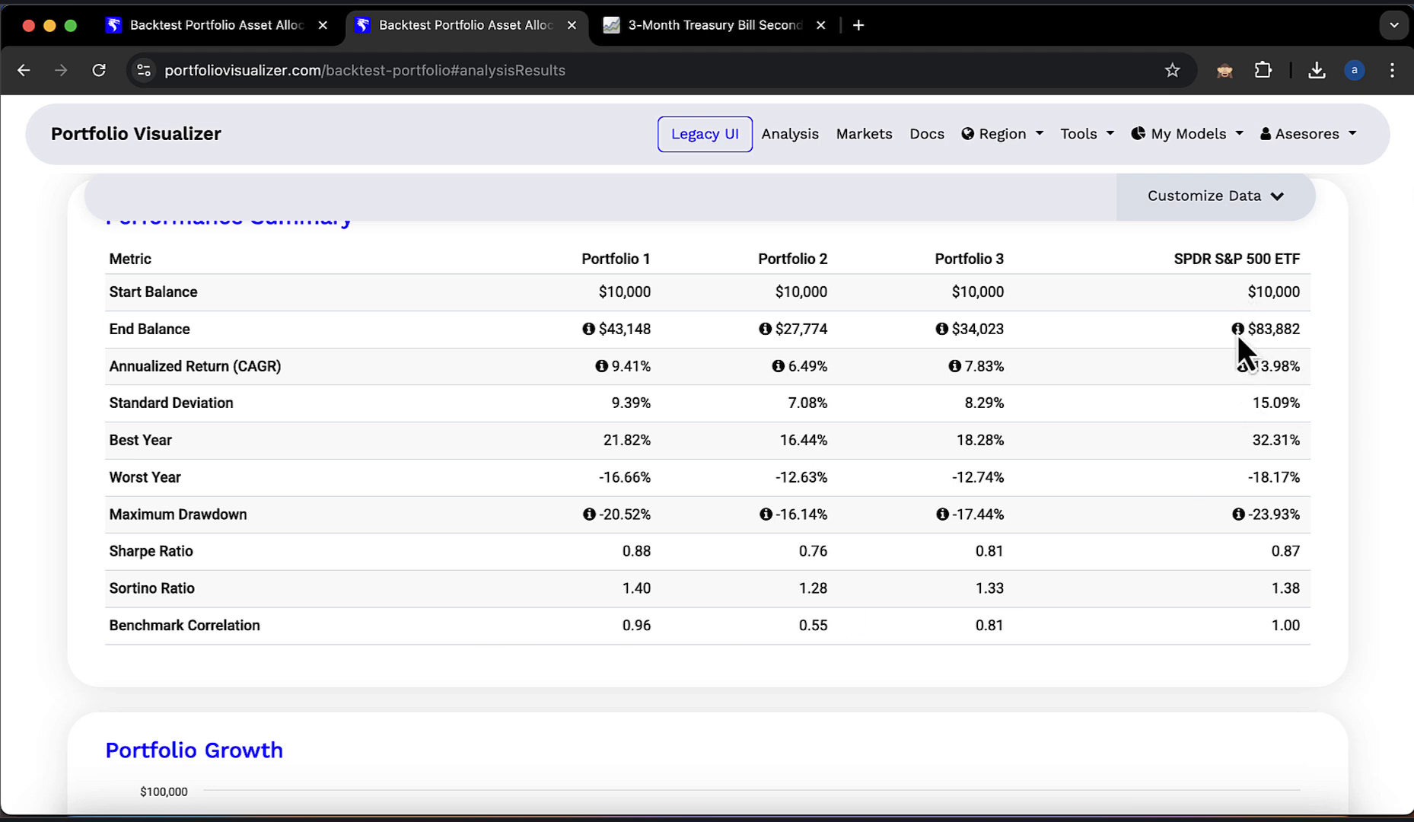
Step: Compare the SPDR S&P 500 ETF benchmark's annual return, volatility, drawdown and Sharpe ratio with the SPY column in the Excel metrics table
{"action": "left_click_drag", "start_coordinate": [1241, 348], "coordinate": [1253, 401]}
{"action": "left_click", "coordinate": [1266, 364]}
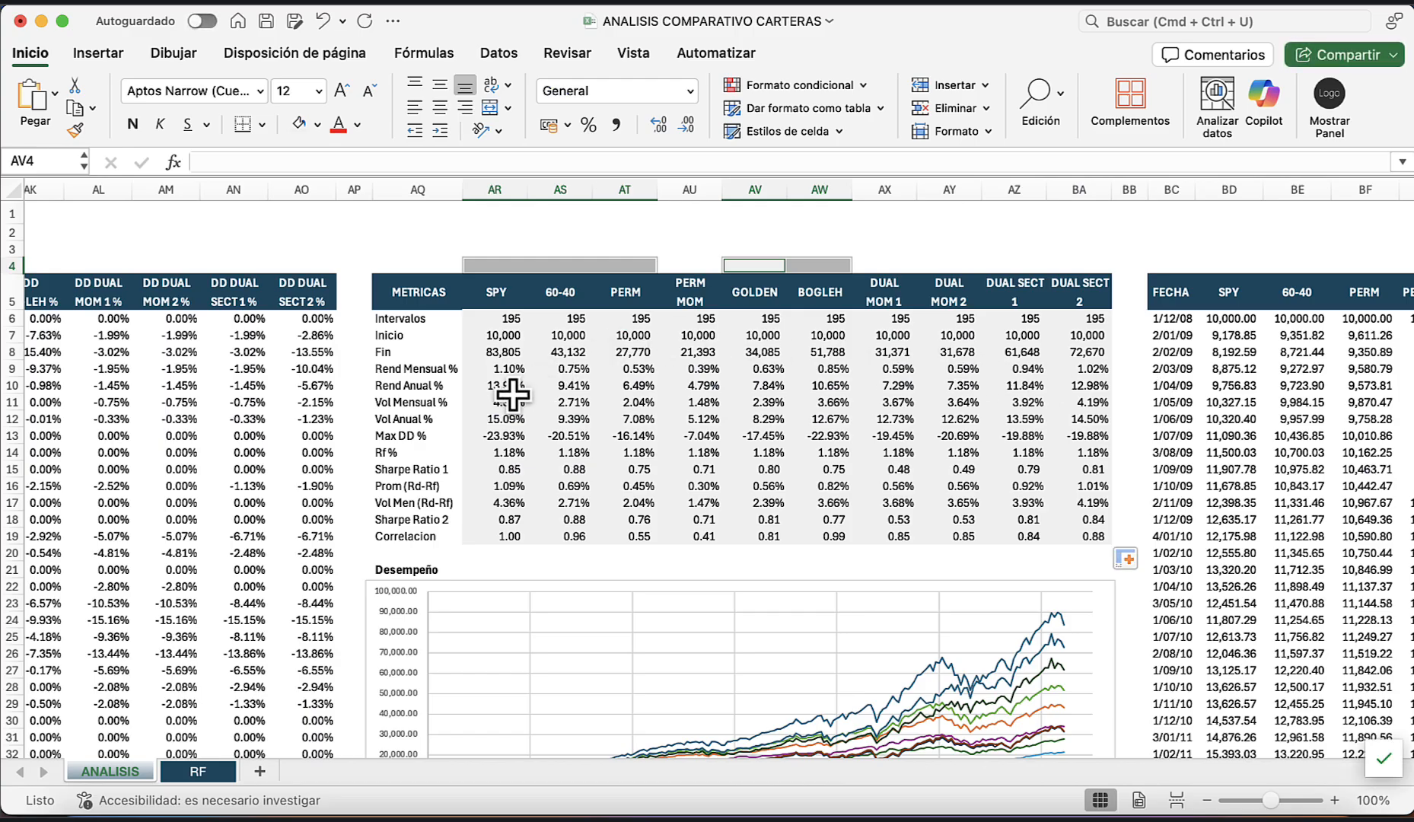
{"action": "left_click", "coordinate": [504, 385]}
{"action": "key", "text": "super+Tab"}
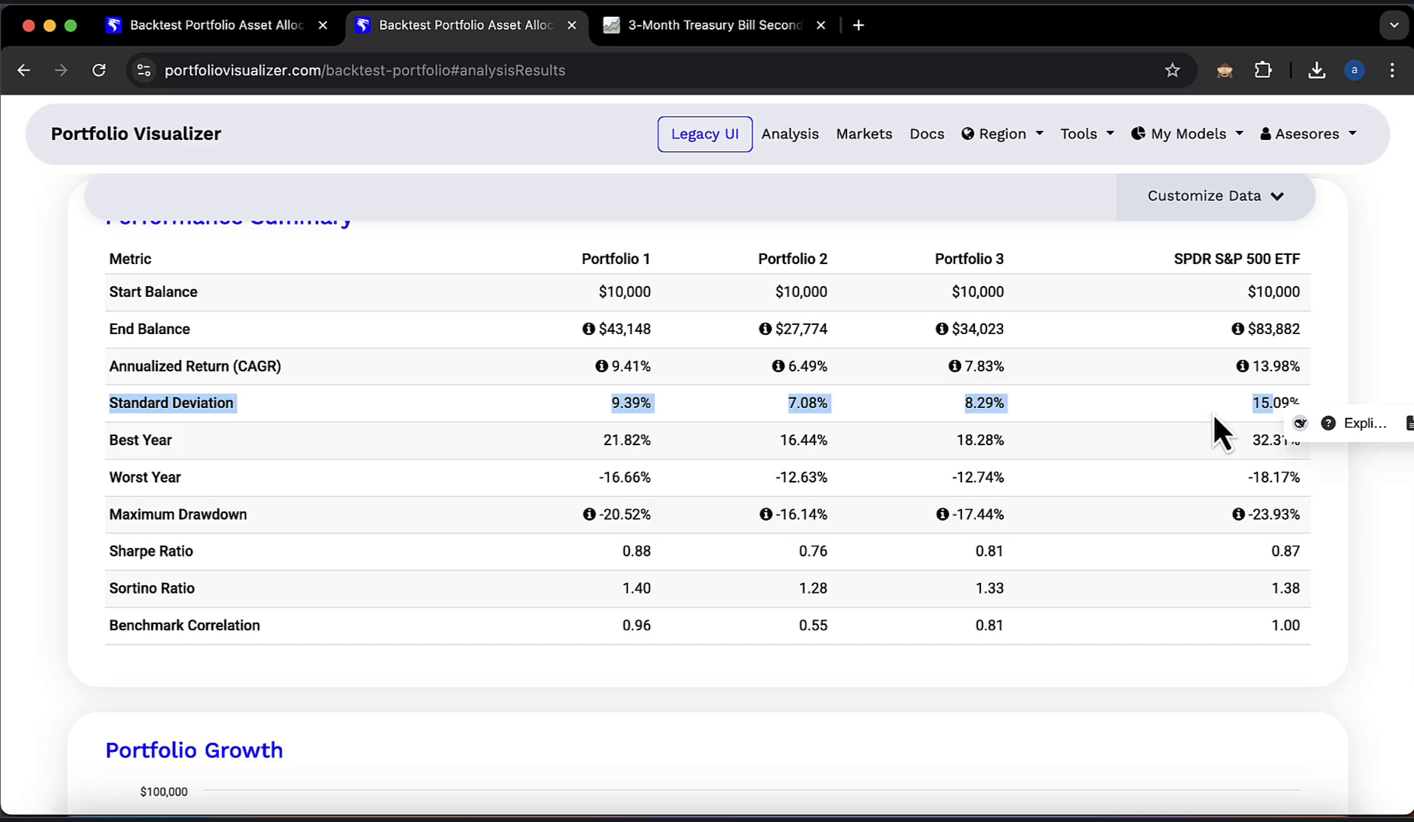
{"action": "left_click_drag", "start_coordinate": [1268, 512], "coordinate": [1266, 512]}
{"action": "key", "text": "super+Tab"}
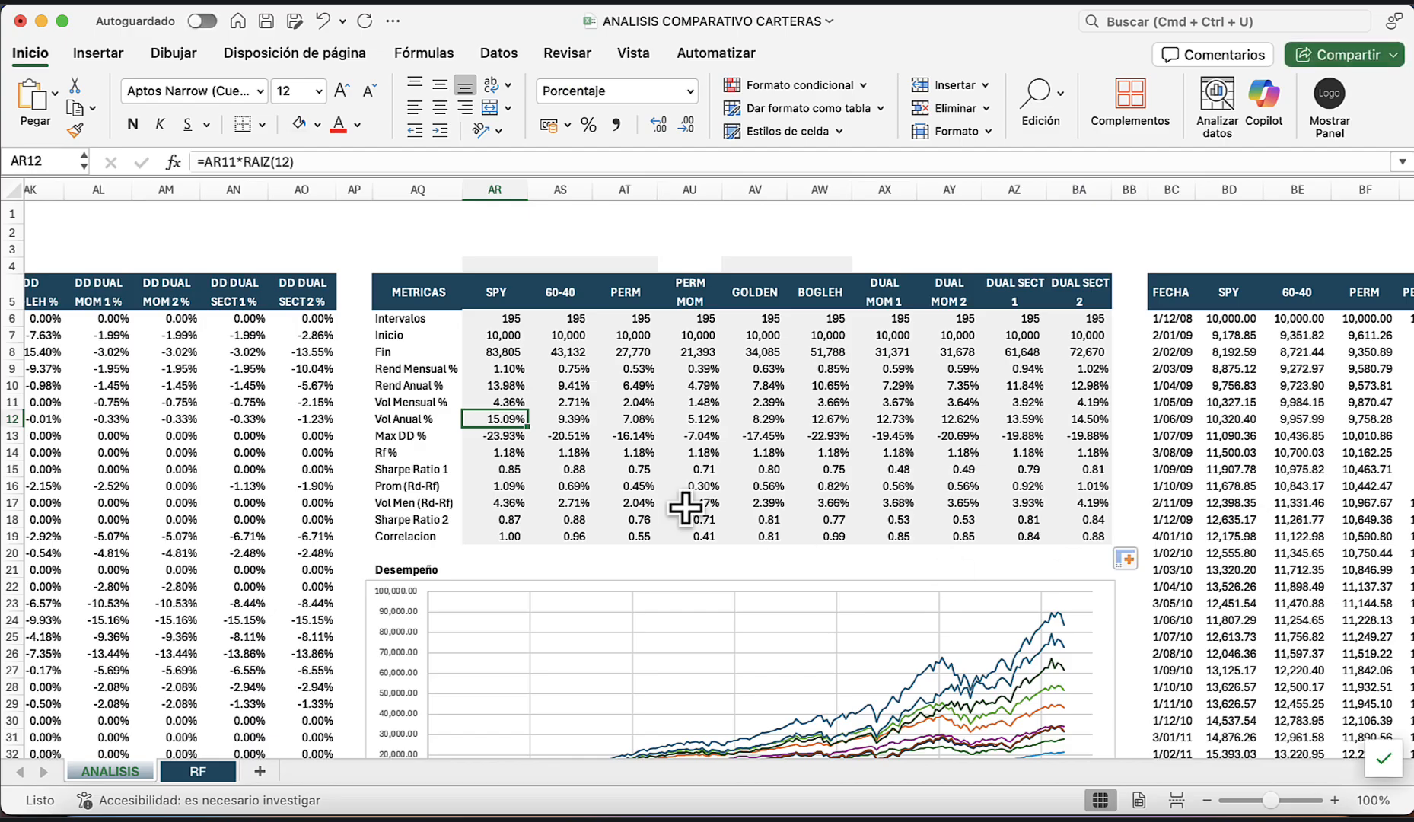
{"action": "left_click", "coordinate": [508, 544]}
{"action": "key", "text": "super+Tab"}
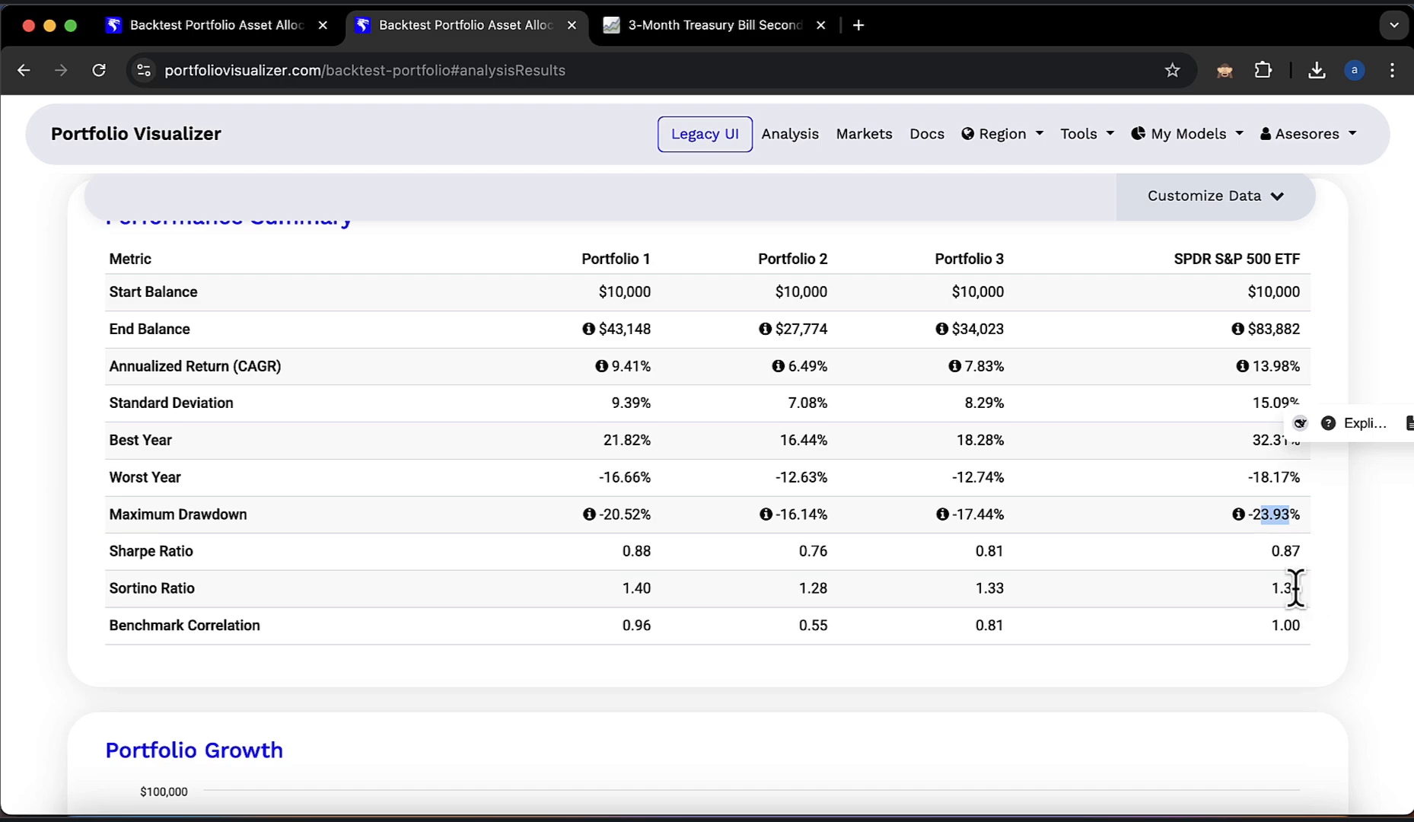
Step: Check the 60-40 column's annual return, annual volatility and maximum drawdown in Excel against Portfolio 1 in Portfolio Visualizer
{"action": "key", "text": "super+Tab"}
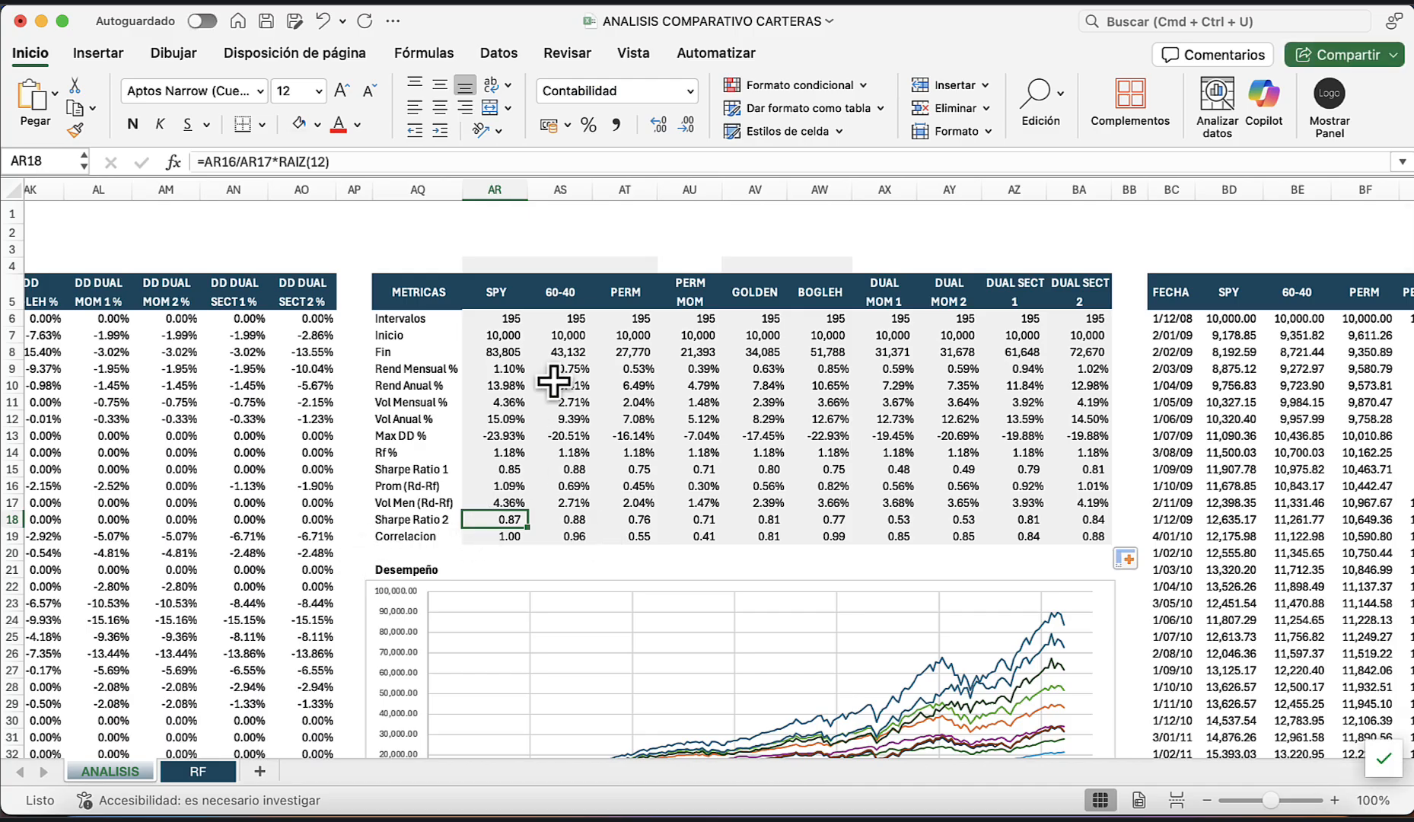
{"action": "left_click_drag", "start_coordinate": [563, 335], "coordinate": [554, 520]}
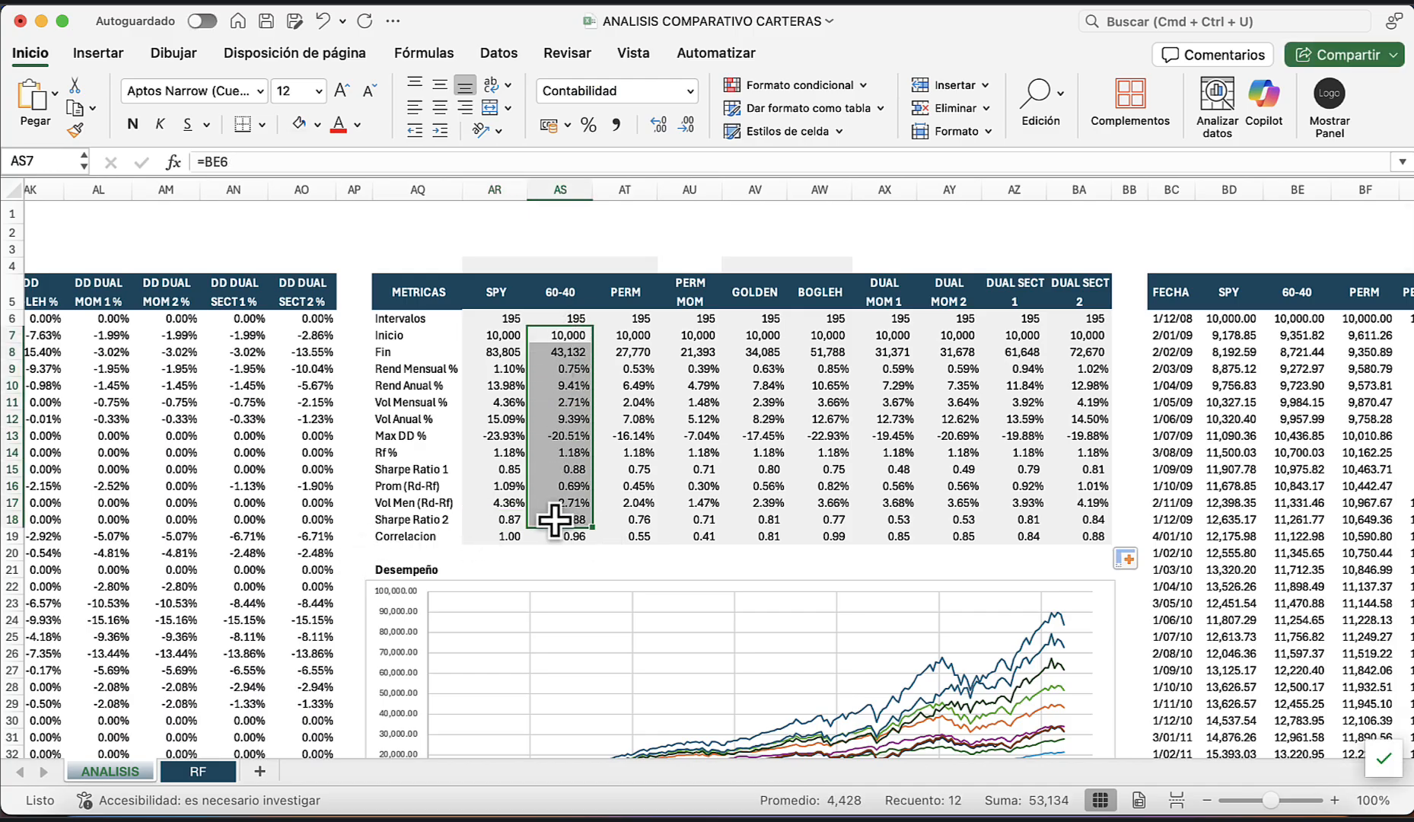
{"action": "key", "text": "super+Tab"}
{"action": "key", "text": "super+Tab"}
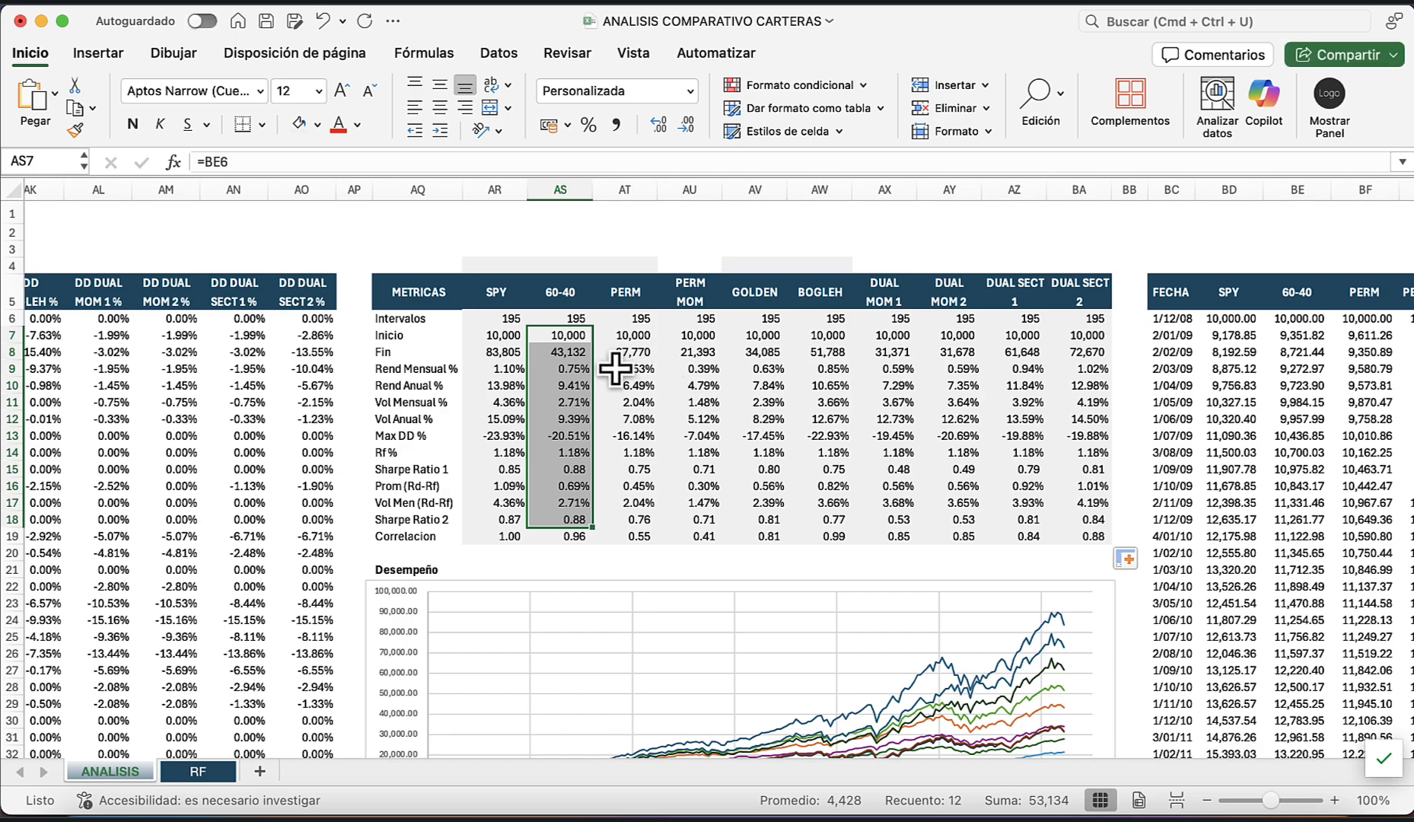
{"action": "left_click", "coordinate": [583, 386]}
{"action": "key", "text": "super+Tab"}
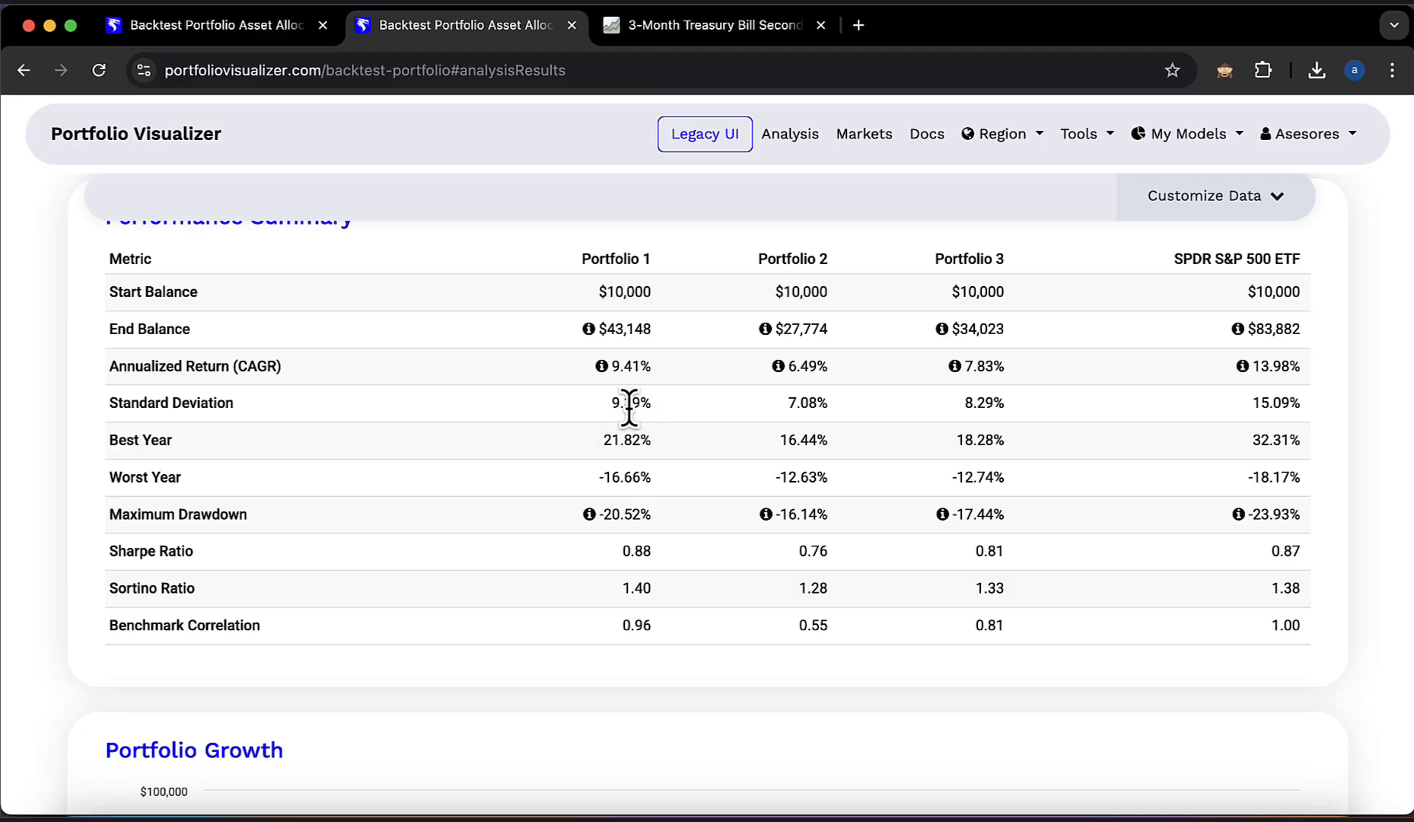
{"action": "key", "text": "super+Tab"}
{"action": "left_click", "coordinate": [566, 423]}
{"action": "key", "text": "super+Tab"}
{"action": "left_click_drag", "start_coordinate": [653, 508], "coordinate": [620, 518]}
{"action": "left_click", "coordinate": [565, 436]}
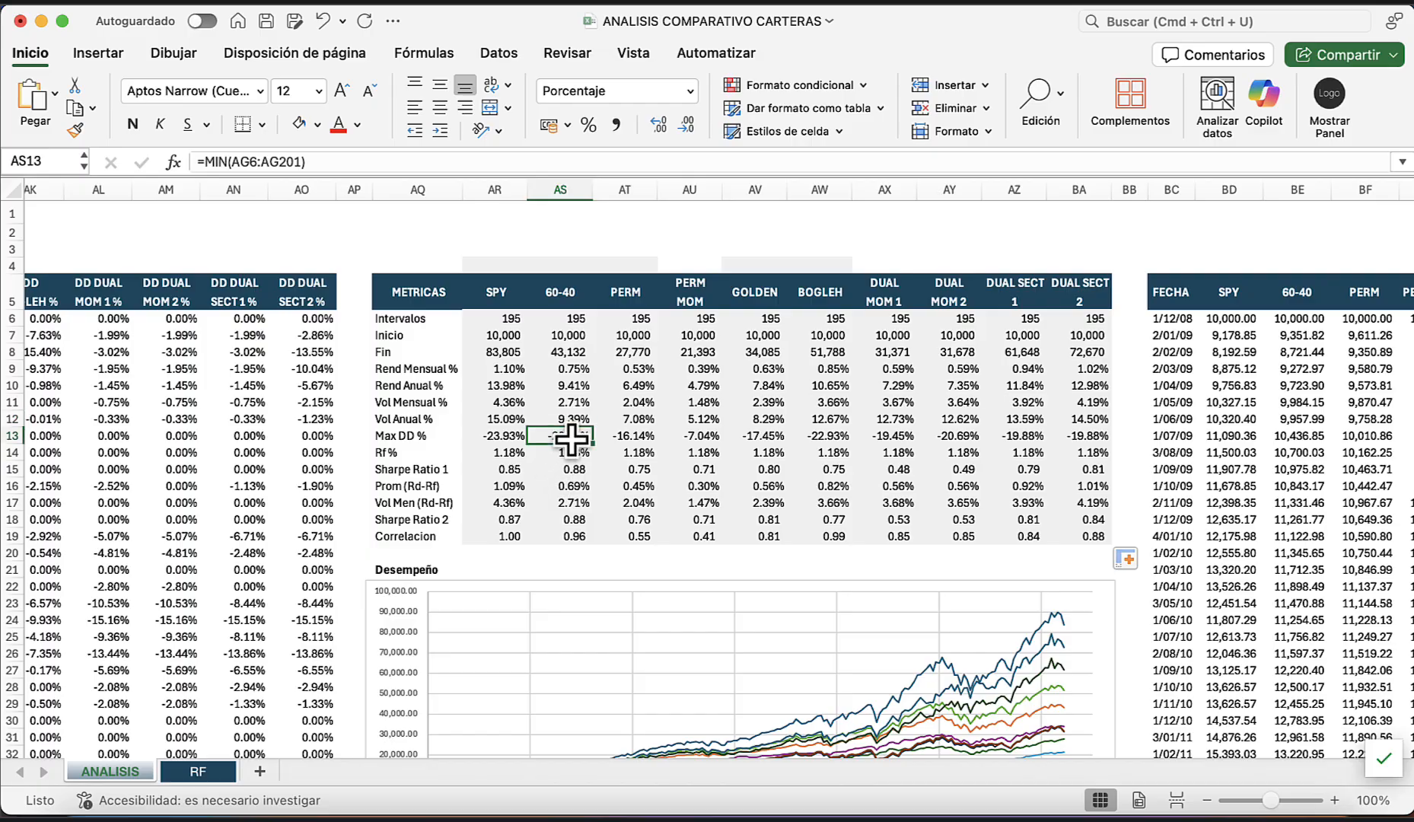
Step: Compare Portfolio 1's Sharpe ratio and benchmark correlation with the Sharpe Ratio 2 and Correlacion values of 60-40 in Excel
{"action": "key", "text": "super+Tab"}
{"action": "left_click", "coordinate": [602, 580]}
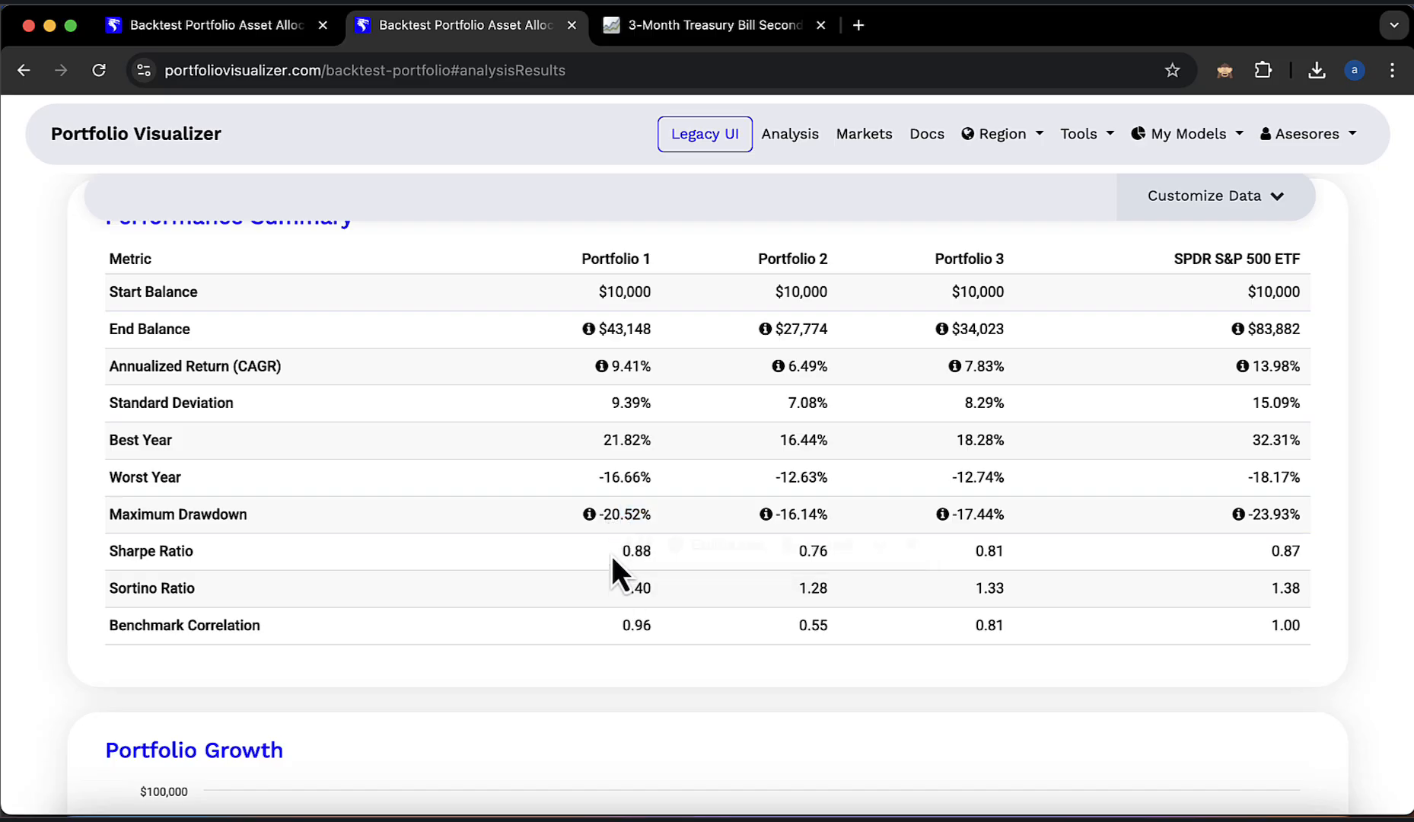
{"action": "key", "text": "super+Tab"}
{"action": "left_click_drag", "start_coordinate": [572, 518], "coordinate": [572, 536]}
{"action": "key", "text": "super+Tab"}
{"action": "key", "text": "super+Tab"}
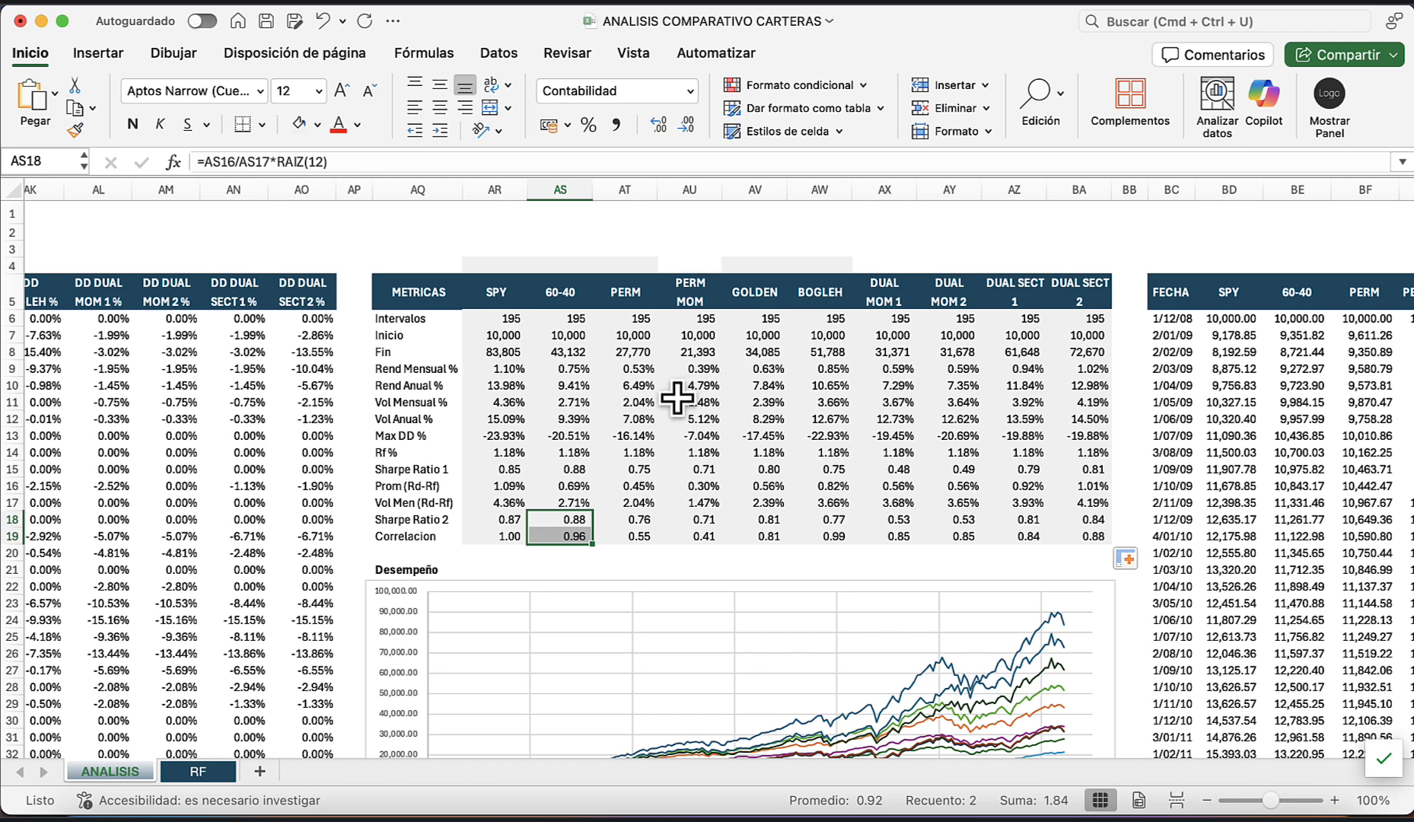
Step: Compare Portfolio 3's end balance and annualized return in Portfolio Visualizer with the GOLDEN column in Excel
{"action": "key", "text": "super+Tab"}
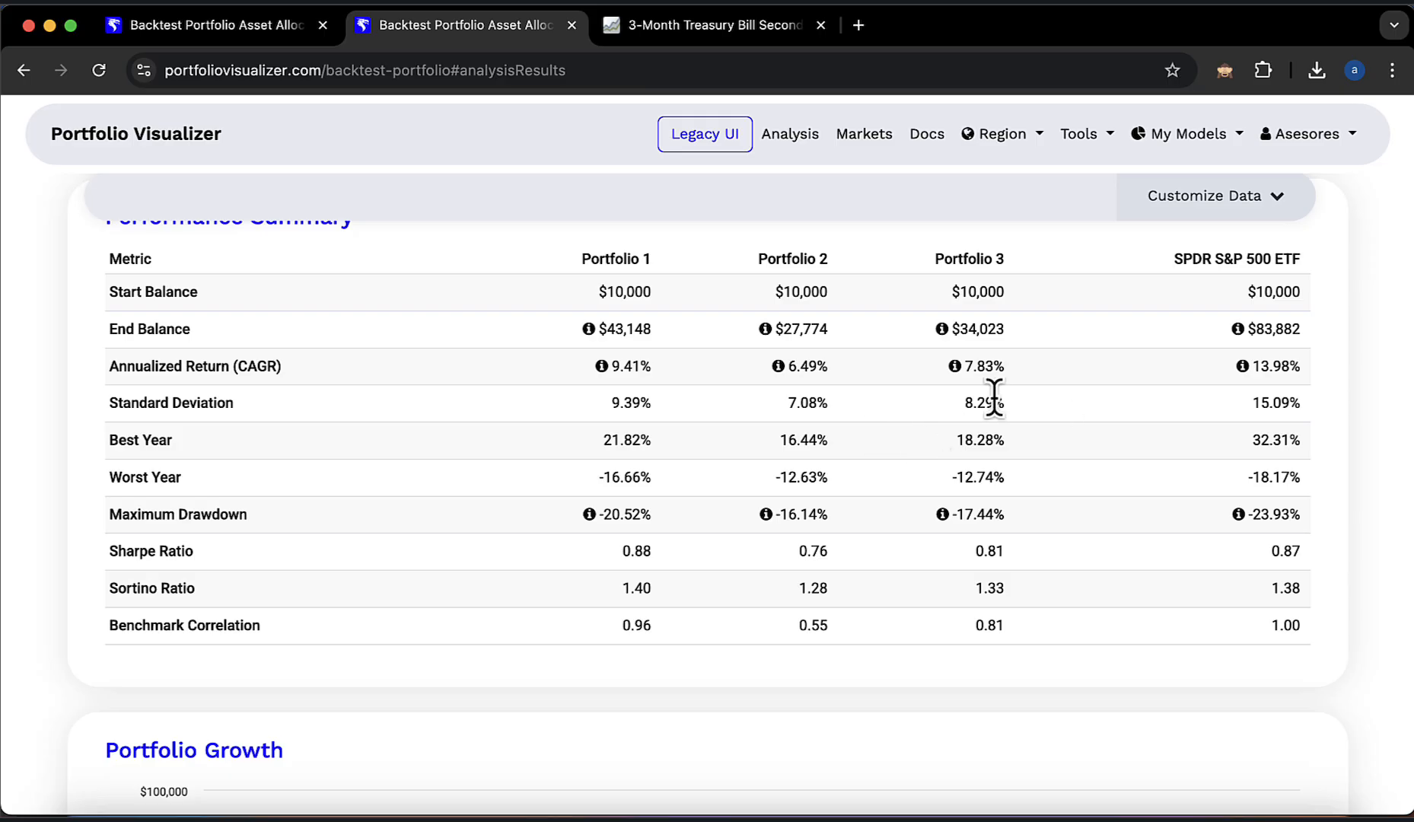
{"action": "scroll", "coordinate": [1005, 399], "scroll_direction": "up", "scroll_amount": 10}
{"action": "scroll", "coordinate": [1004, 400], "scroll_direction": "down", "scroll_amount": 10}
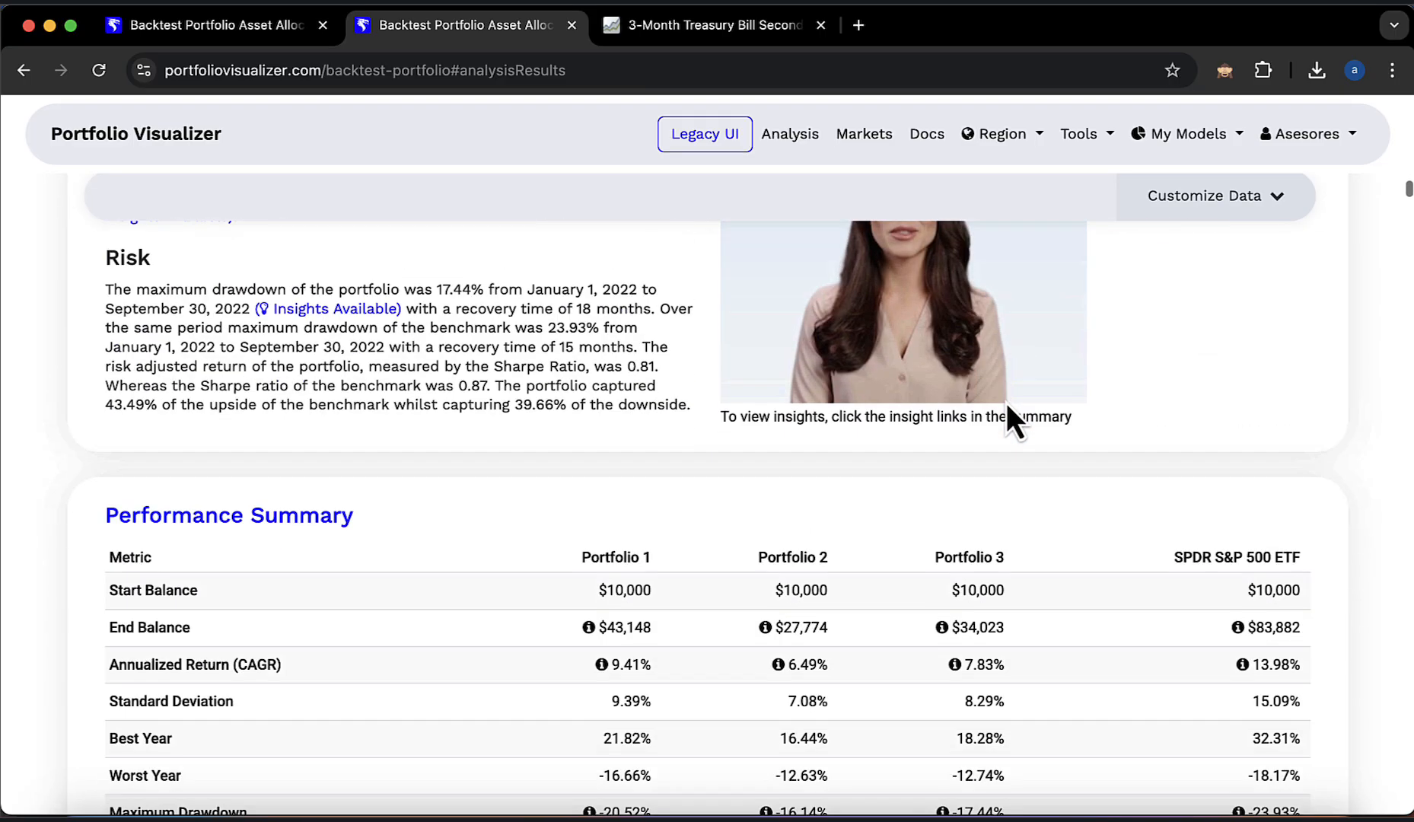
{"action": "key", "text": "super+Tab"}
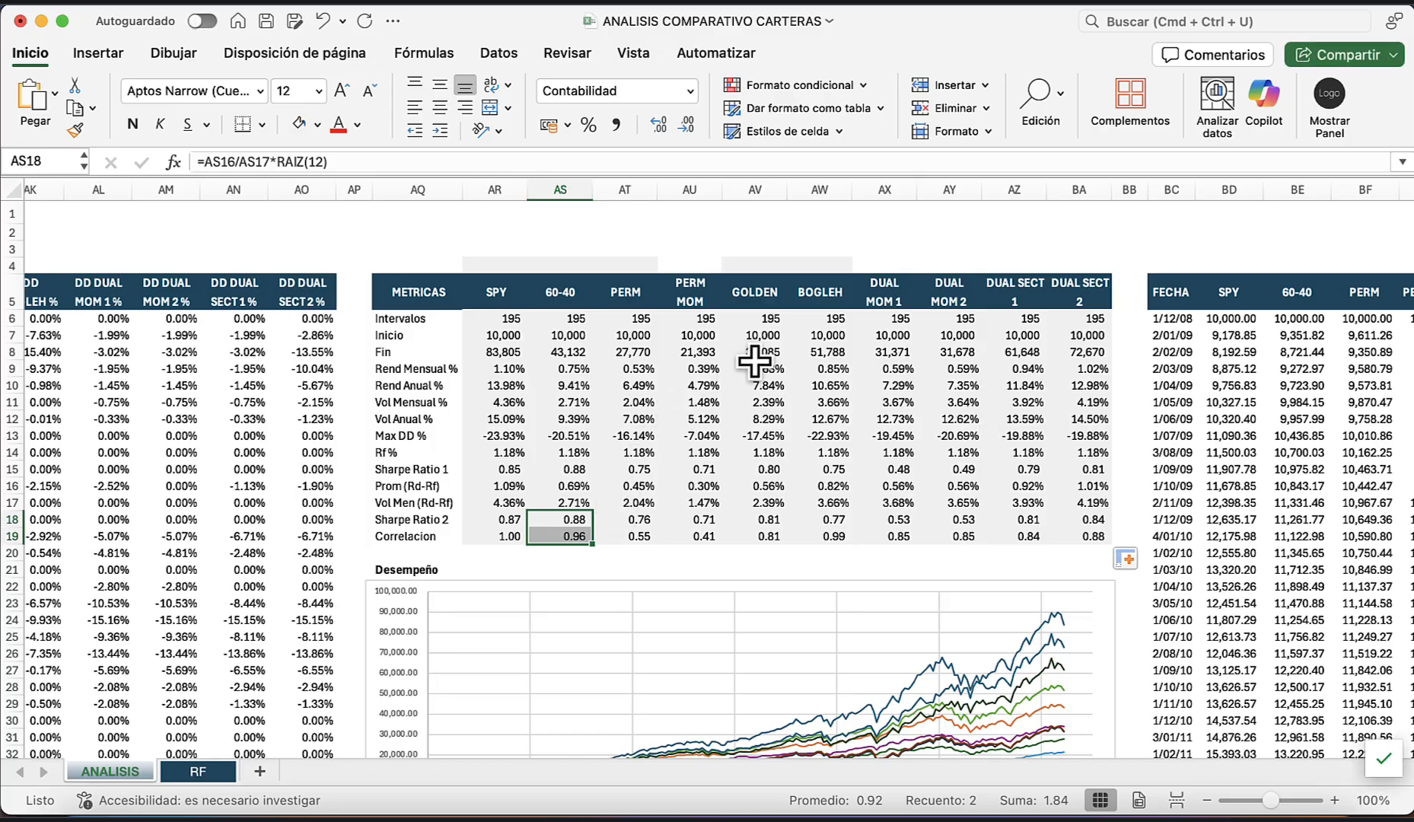
{"action": "key", "text": "super+Tab"}
{"action": "left_click_drag", "start_coordinate": [950, 369], "coordinate": [966, 522]}
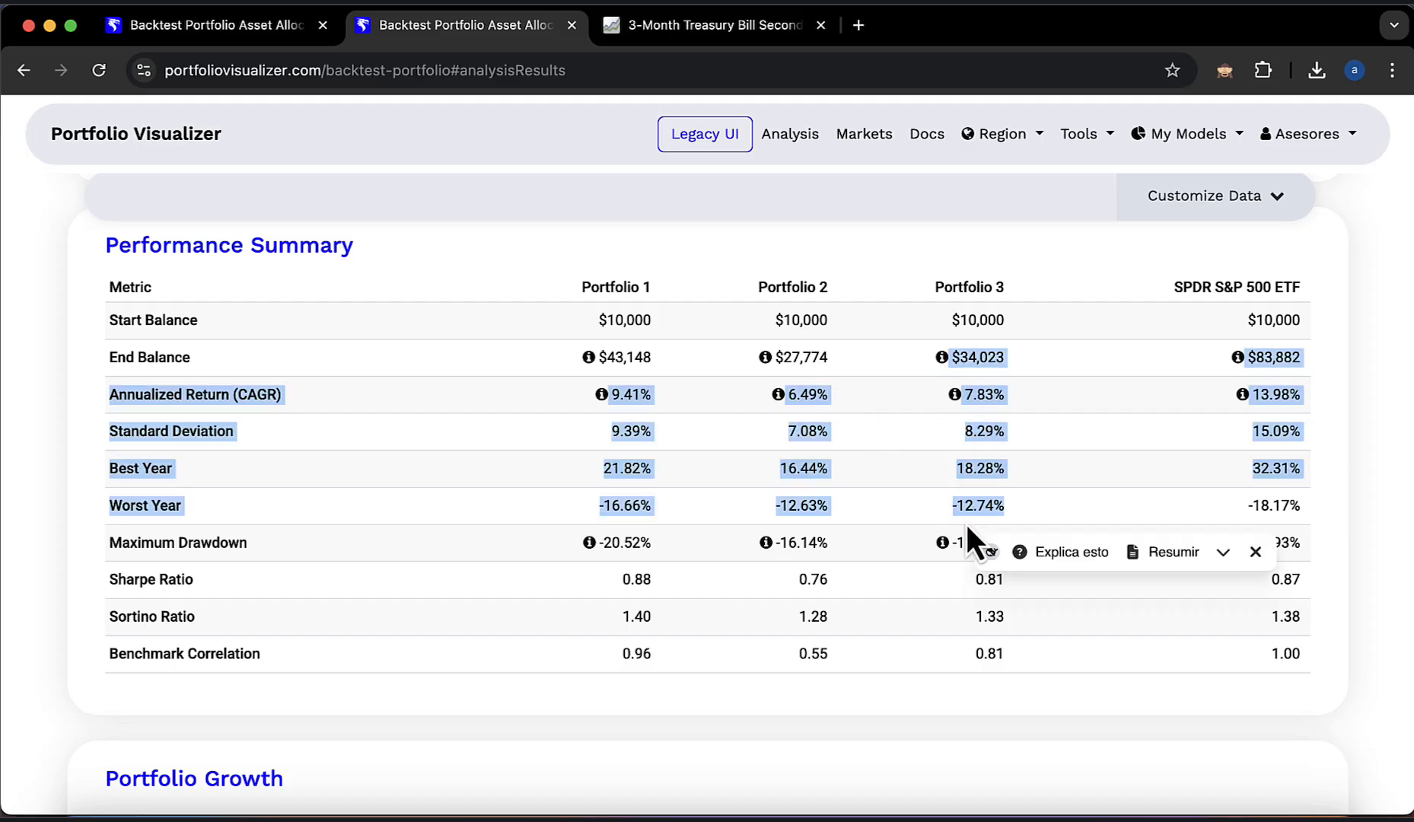
{"action": "key", "text": "super+Tab"}
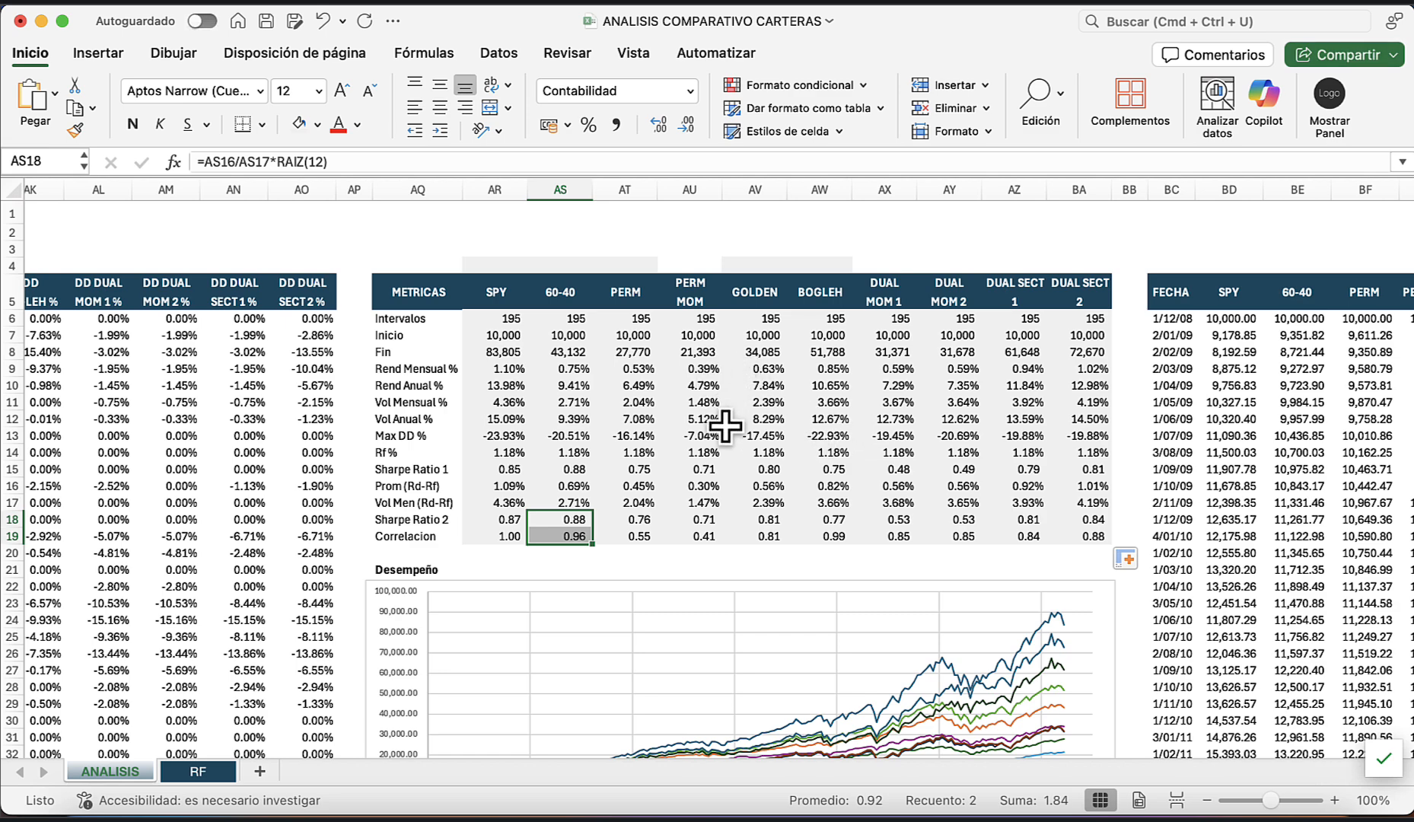
{"action": "left_click", "coordinate": [756, 386]}
{"action": "key", "text": "super+Tab"}
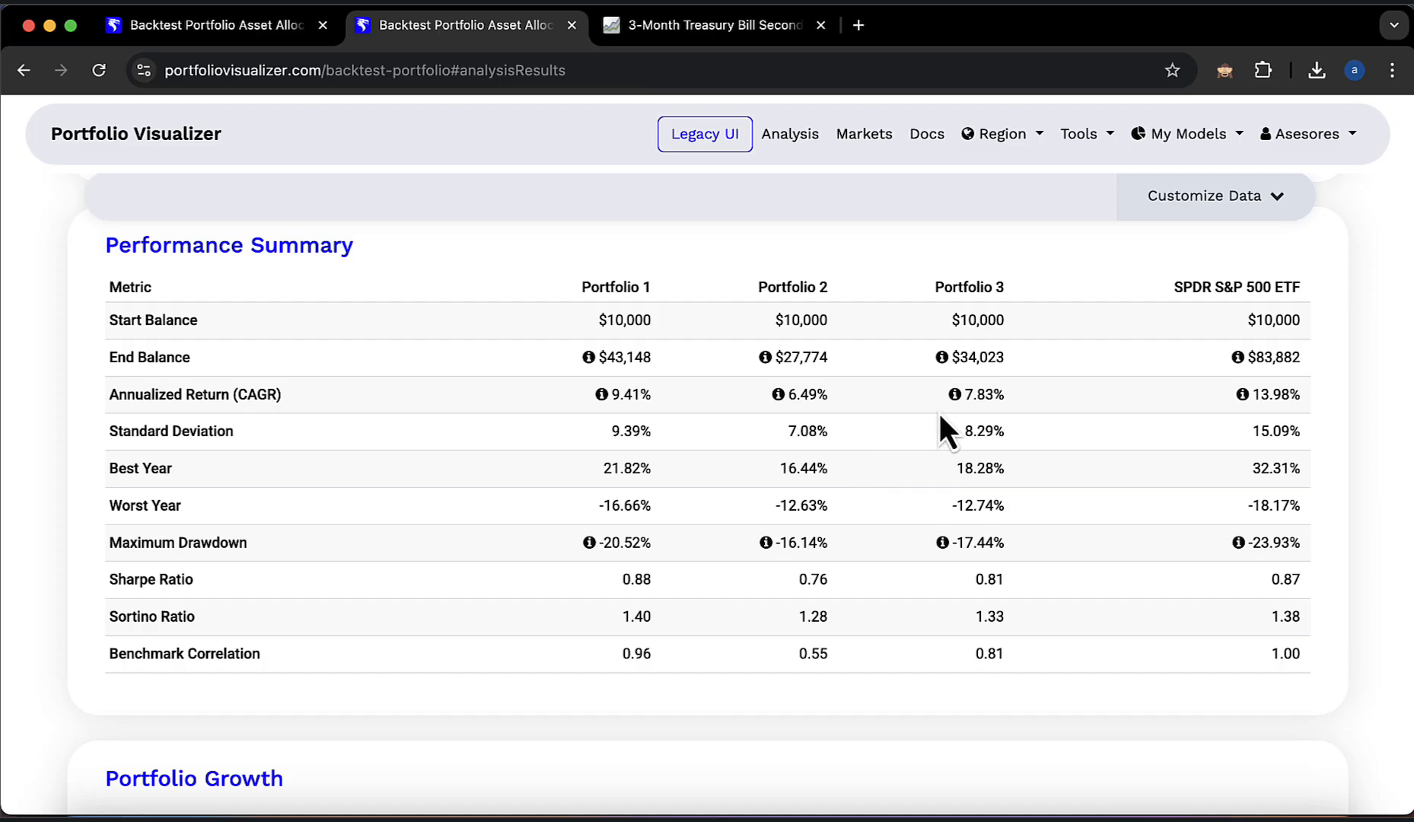
Step: Check the GOLDEN column's annual volatility and maximum drawdown in Excel against Portfolio 3's standard deviation and drawdown
{"action": "key", "text": "super+Tab"}
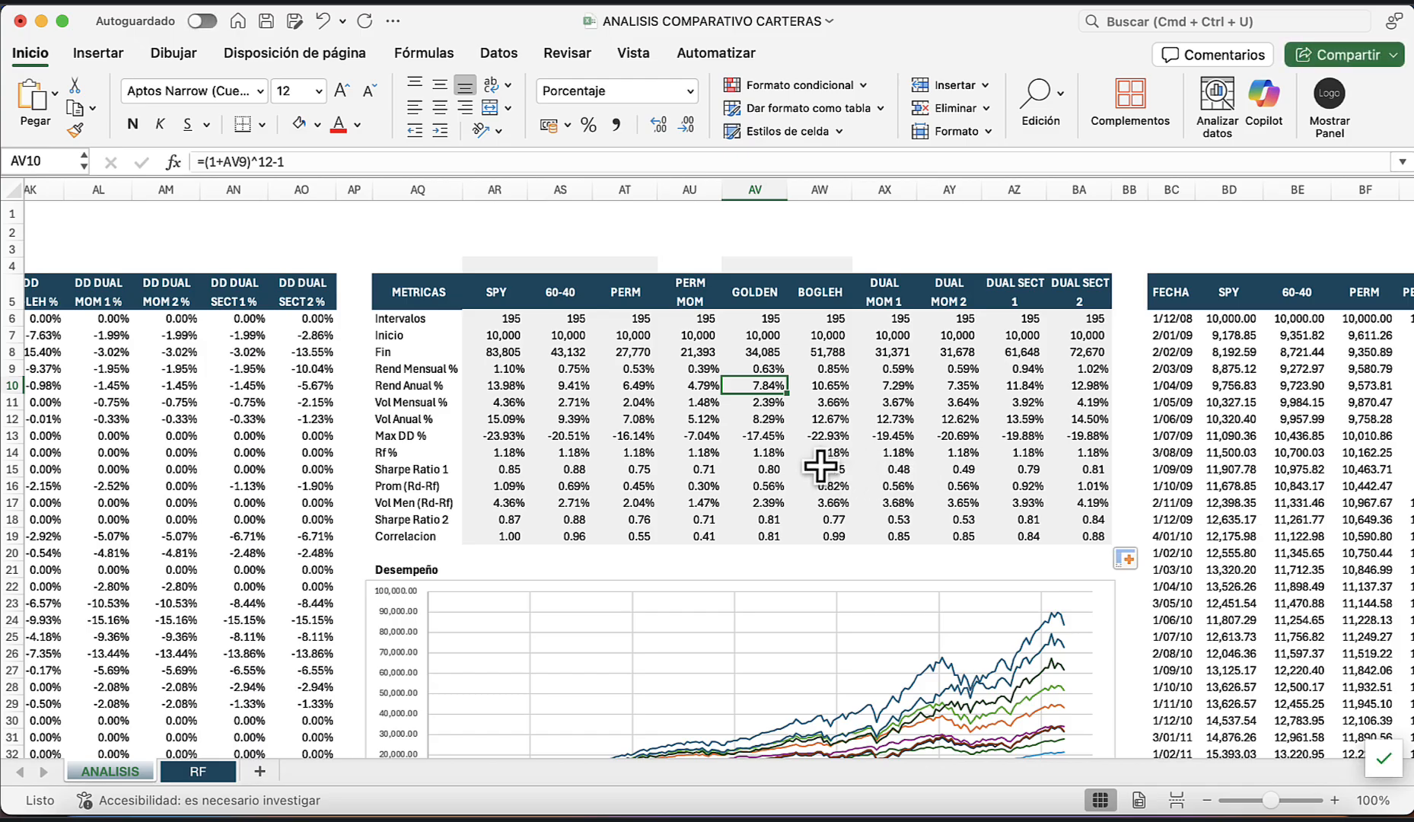
{"action": "left_click", "coordinate": [761, 419]}
{"action": "key", "text": "super+Tab"}
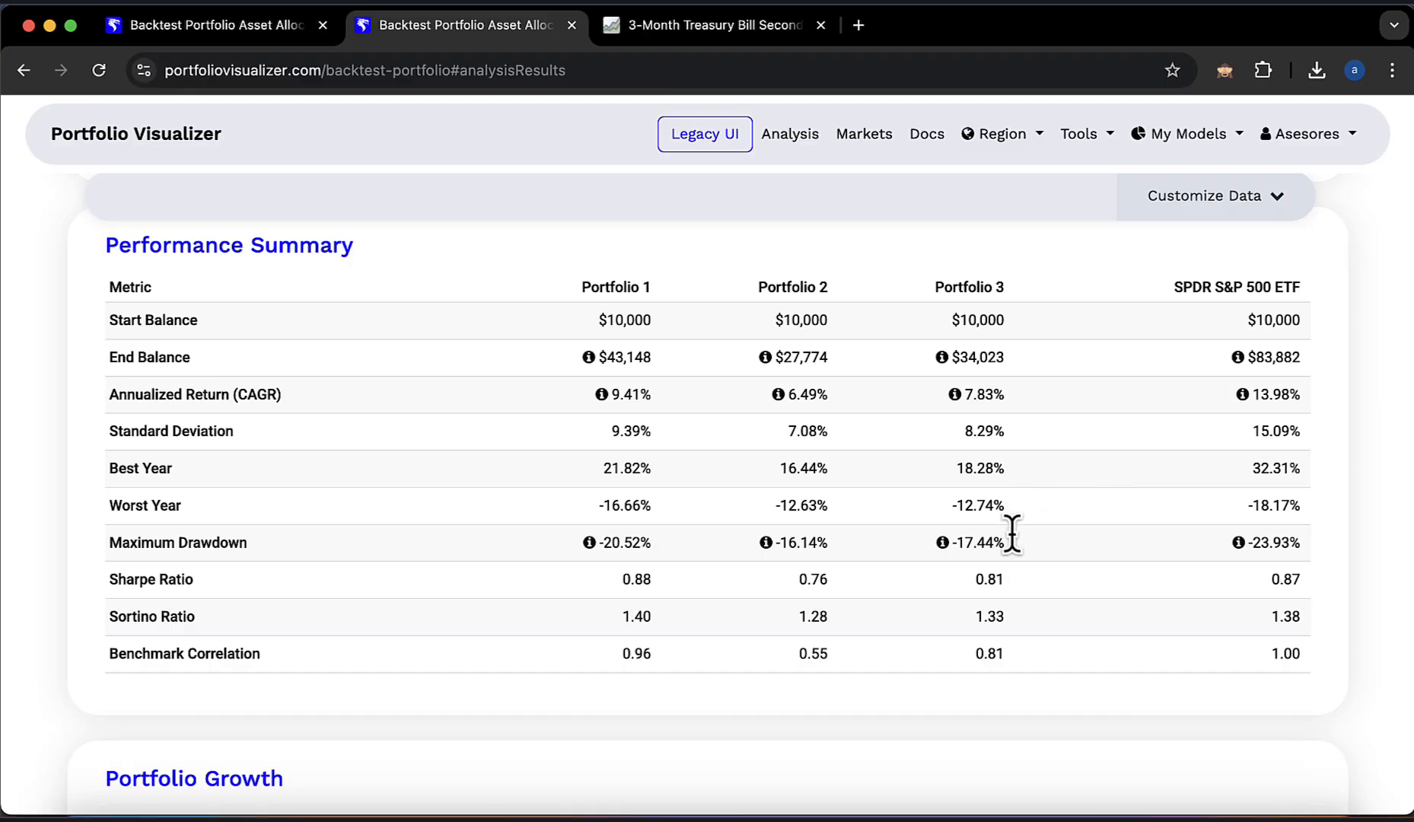
{"action": "left_click_drag", "start_coordinate": [1013, 538], "coordinate": [941, 544]}
{"action": "key", "text": "super+Tab"}
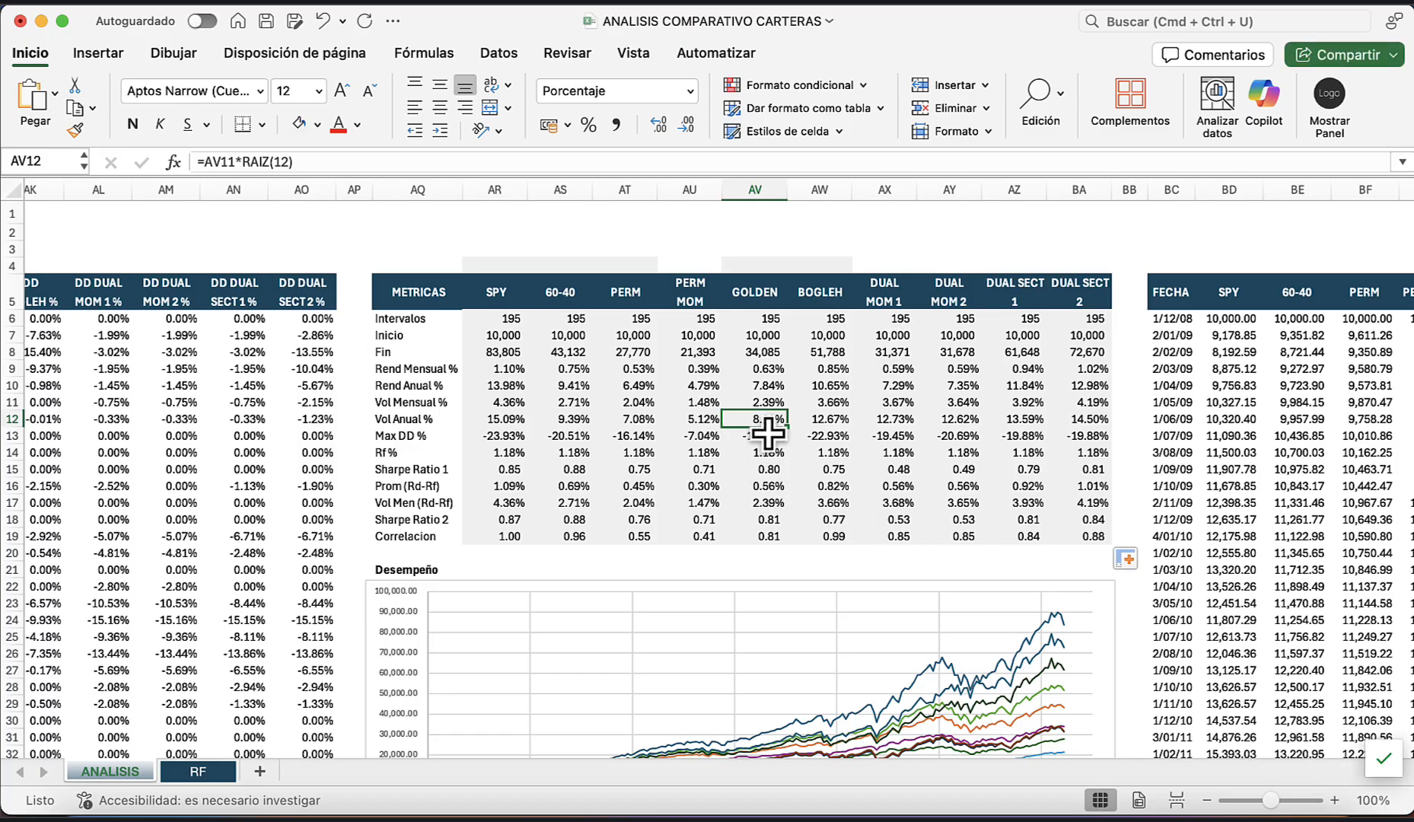
Step: Compare Portfolio 2's annual return, volatility, maximum drawdown and correlation in Portfolio Visualizer with the PERM column in Excel
{"action": "key", "text": "super+Tab"}
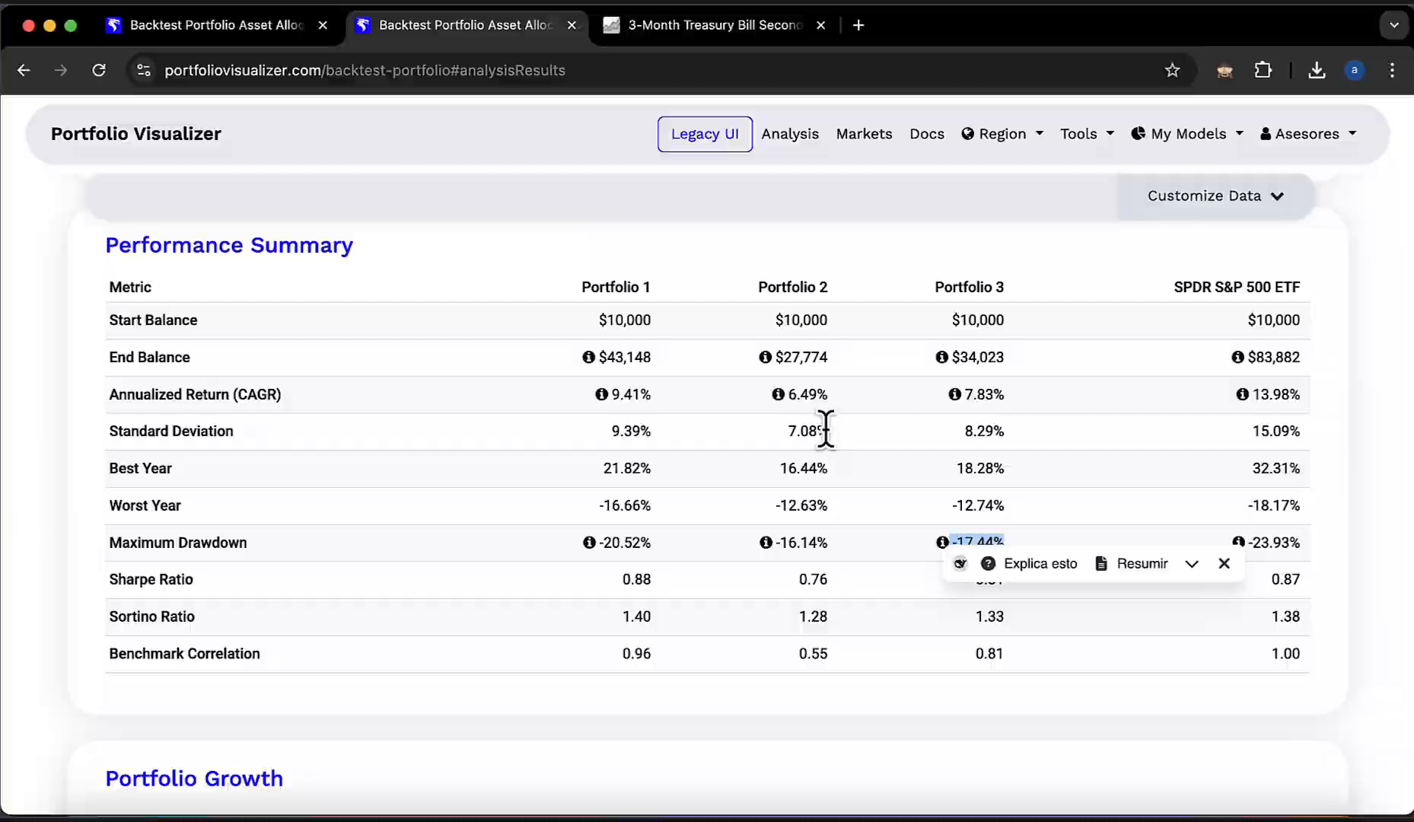
{"action": "key", "text": "super+Tab"}
{"action": "left_click_drag", "start_coordinate": [644, 383], "coordinate": [641, 424]}
{"action": "key", "text": "super+Tab"}
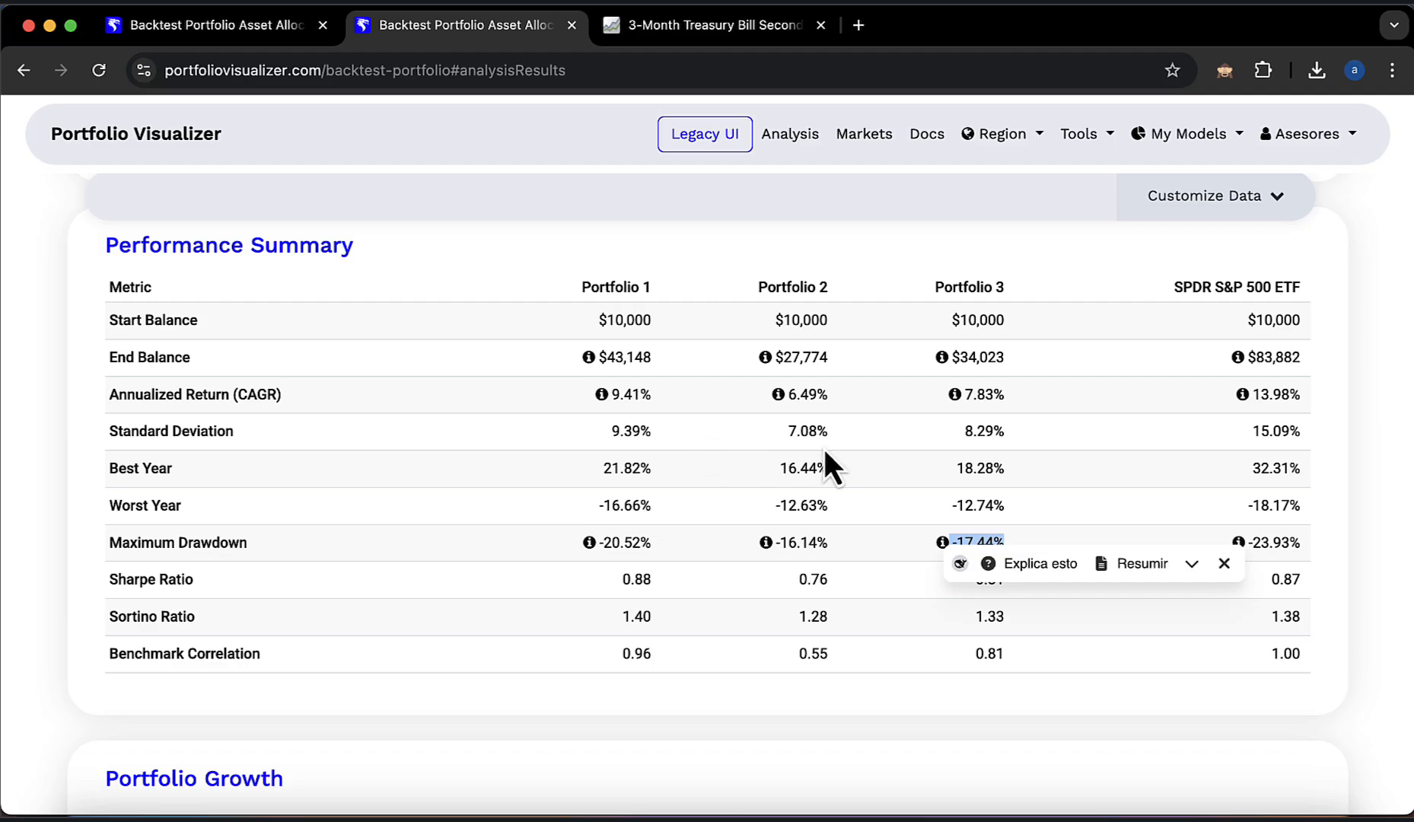
{"action": "left_click_drag", "start_coordinate": [828, 431], "coordinate": [790, 434]}
{"action": "left_click_drag", "start_coordinate": [828, 542], "coordinate": [779, 550]}
{"action": "key", "text": "super+Tab"}
{"action": "left_click", "coordinate": [644, 442]}
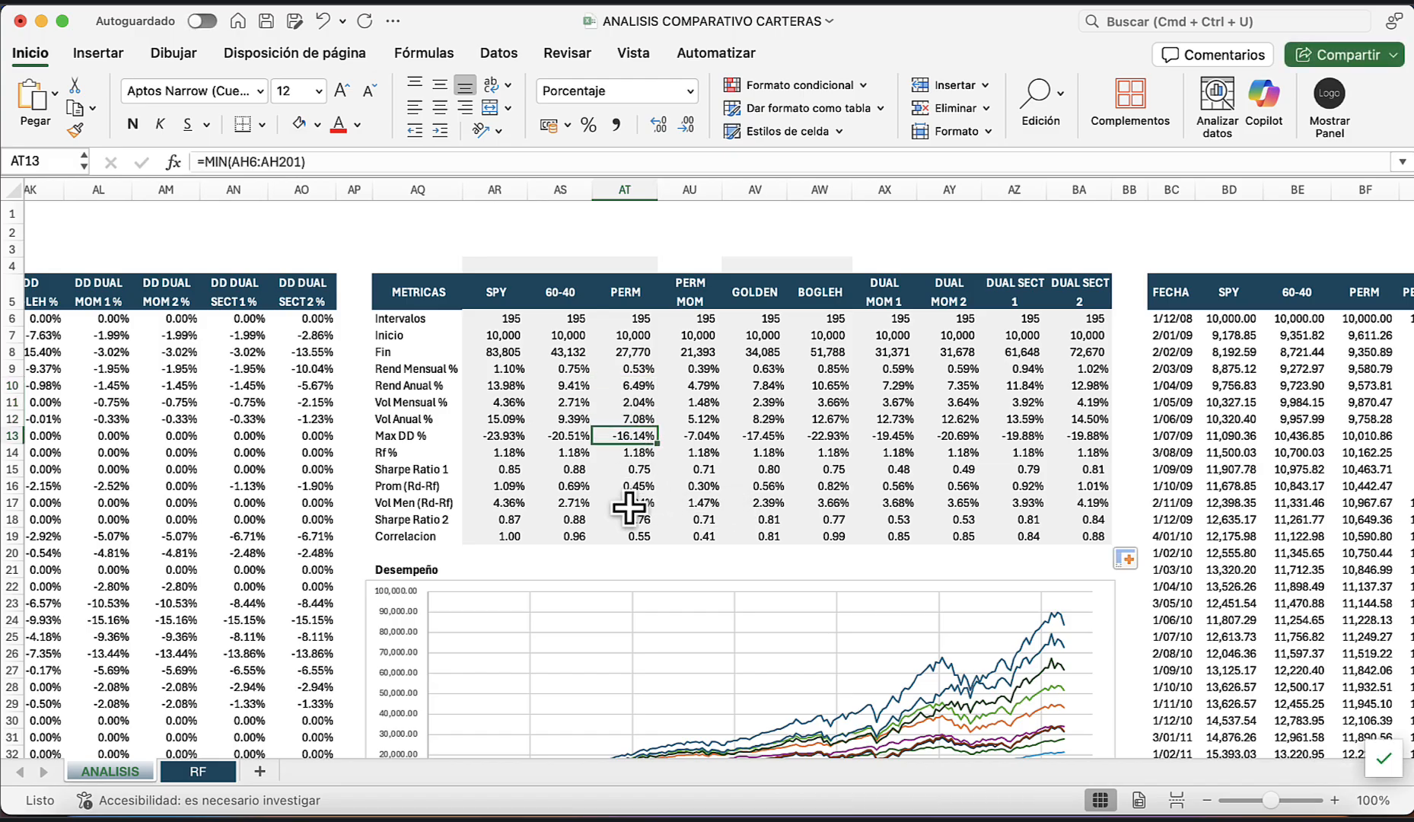
{"action": "left_click", "coordinate": [632, 536]}
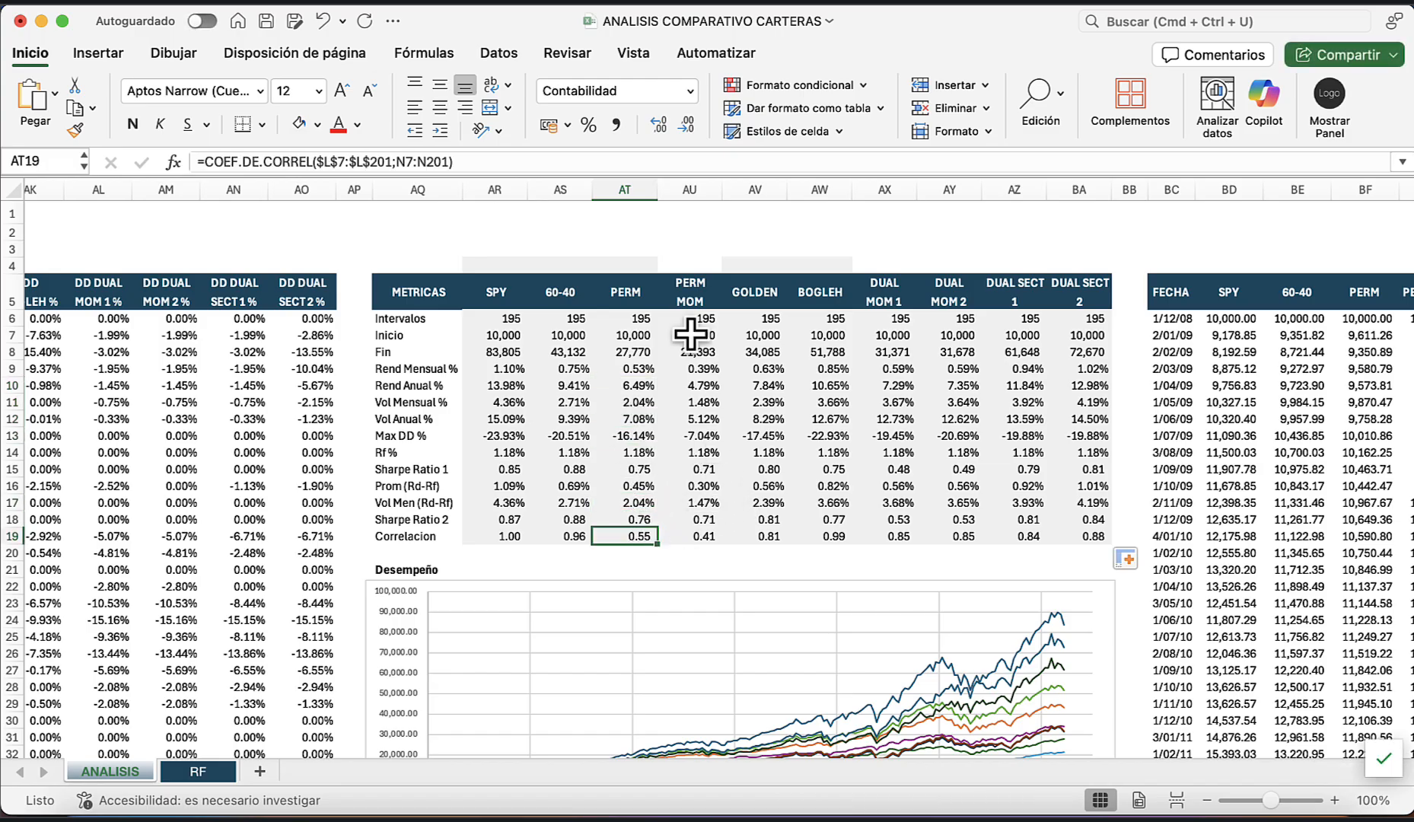
Step: Mark off the SPY, 60-40, PERM and GOLDEN columns as checked by selecting the cells above their headings
{"action": "left_click_drag", "start_coordinate": [490, 266], "coordinate": [626, 267]}
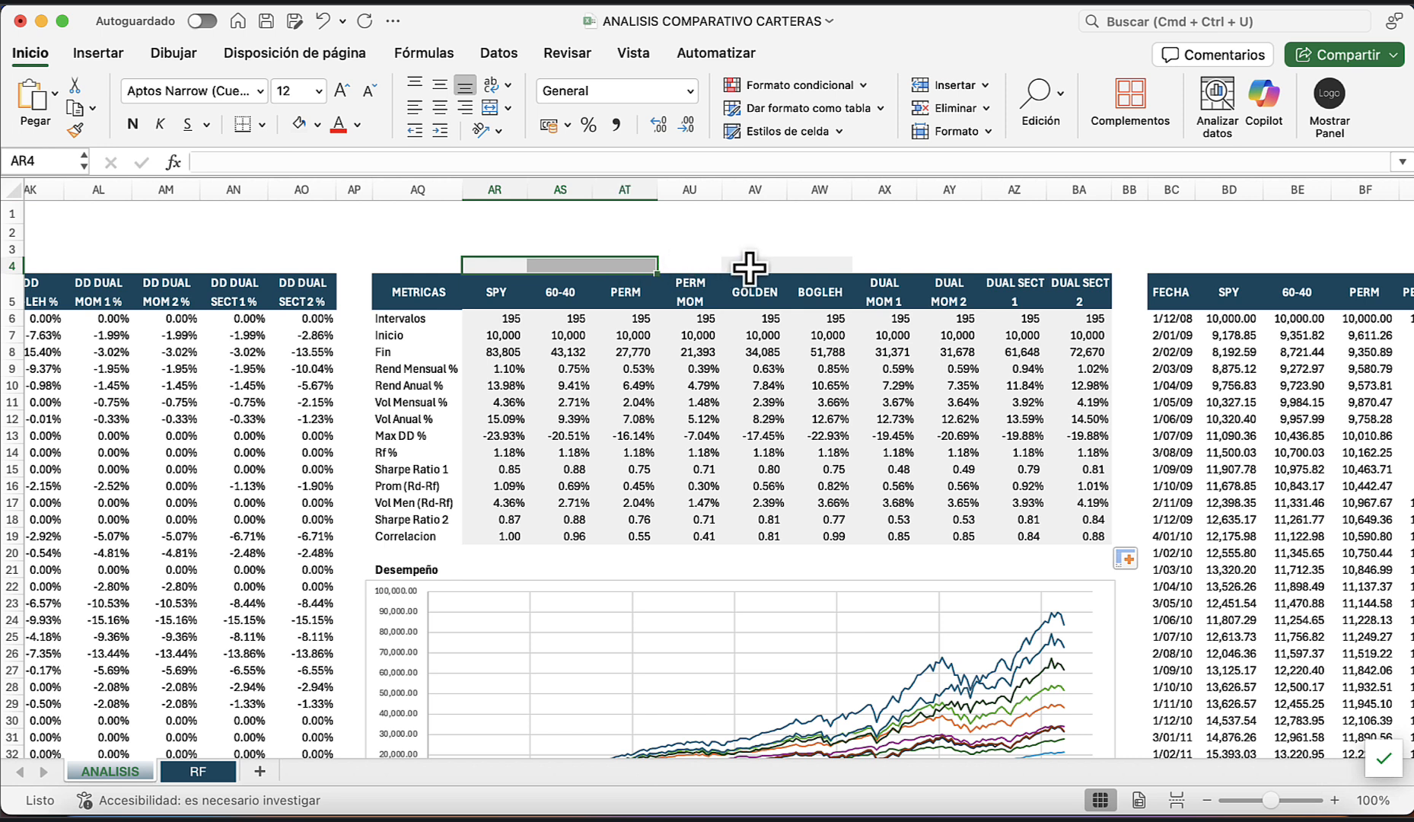
{"action": "left_click", "coordinate": [749, 268]}
Step: Switch to Portfolio Visualizer and clear Portfolio 1's allocations to SPY and the iShares 7-10 Year Treasury Bond ETF
{"action": "key", "text": "super+Tab"}
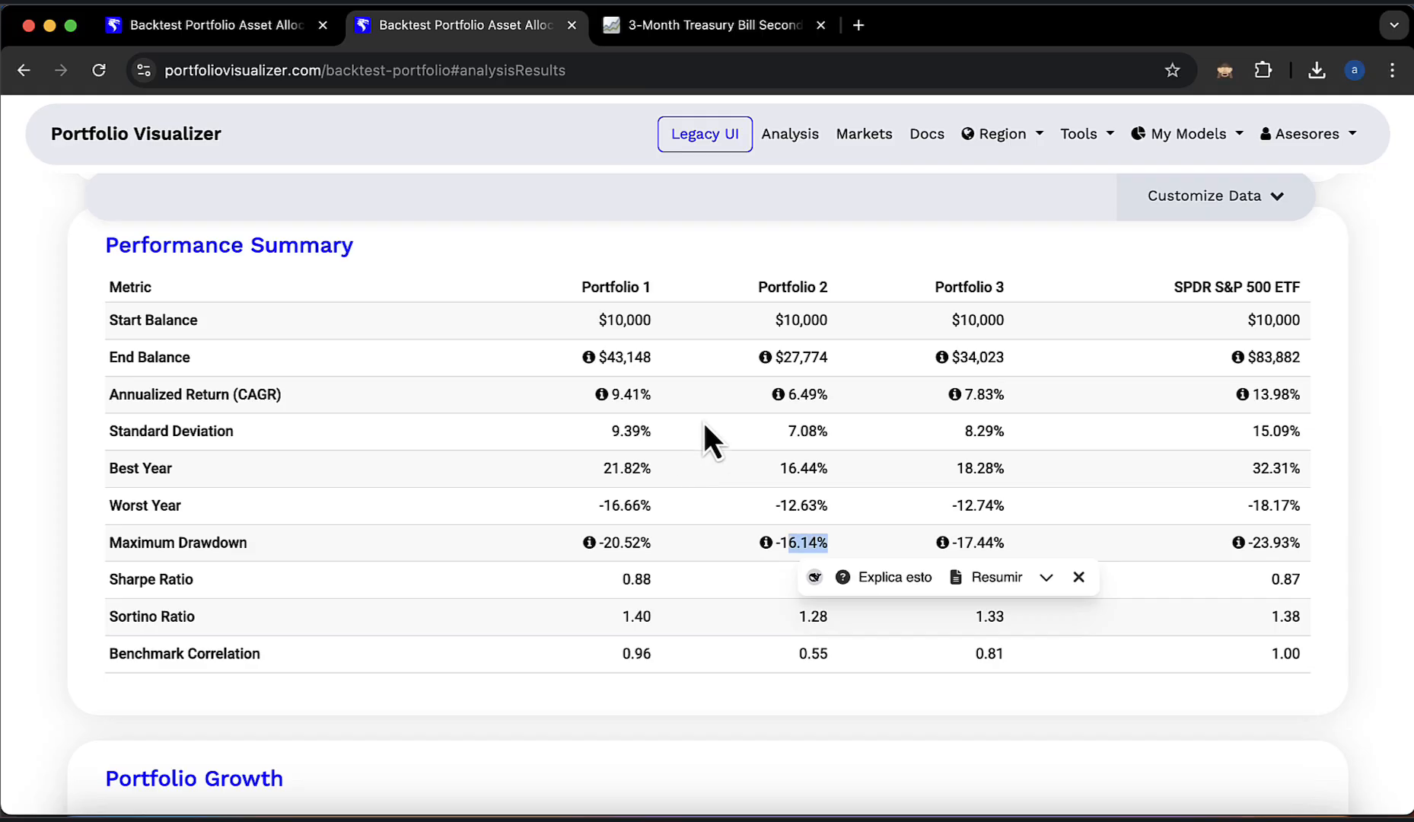
{"action": "scroll", "coordinate": [704, 421], "scroll_direction": "down", "scroll_amount": 20}
{"action": "scroll", "coordinate": [704, 420], "scroll_direction": "up", "scroll_amount": 15}
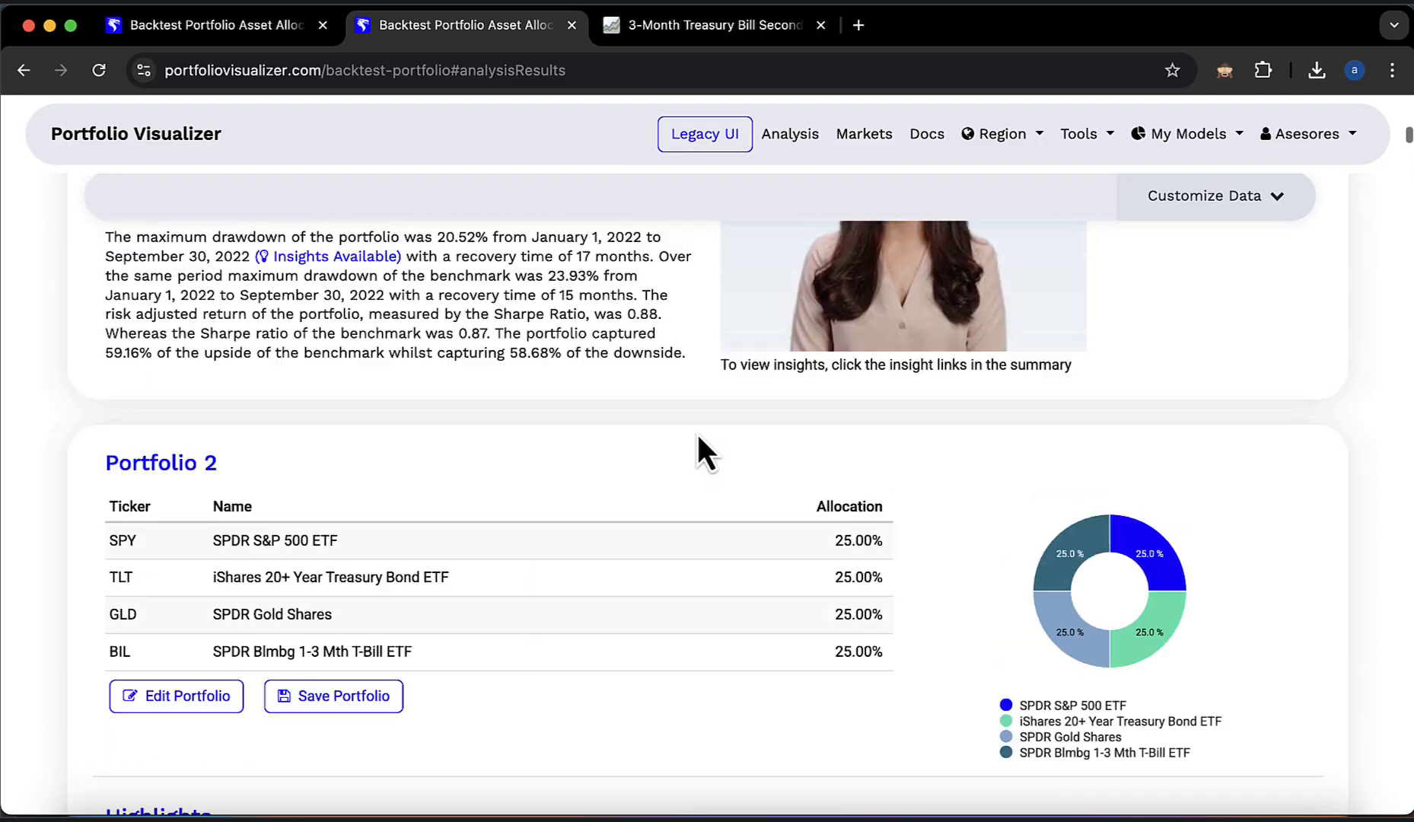
{"action": "scroll", "coordinate": [696, 433], "scroll_direction": "up", "scroll_amount": 8}
{"action": "scroll", "coordinate": [696, 438], "scroll_direction": "down", "scroll_amount": 4}
{"action": "scroll", "coordinate": [696, 443], "scroll_direction": "up", "scroll_amount": 4}
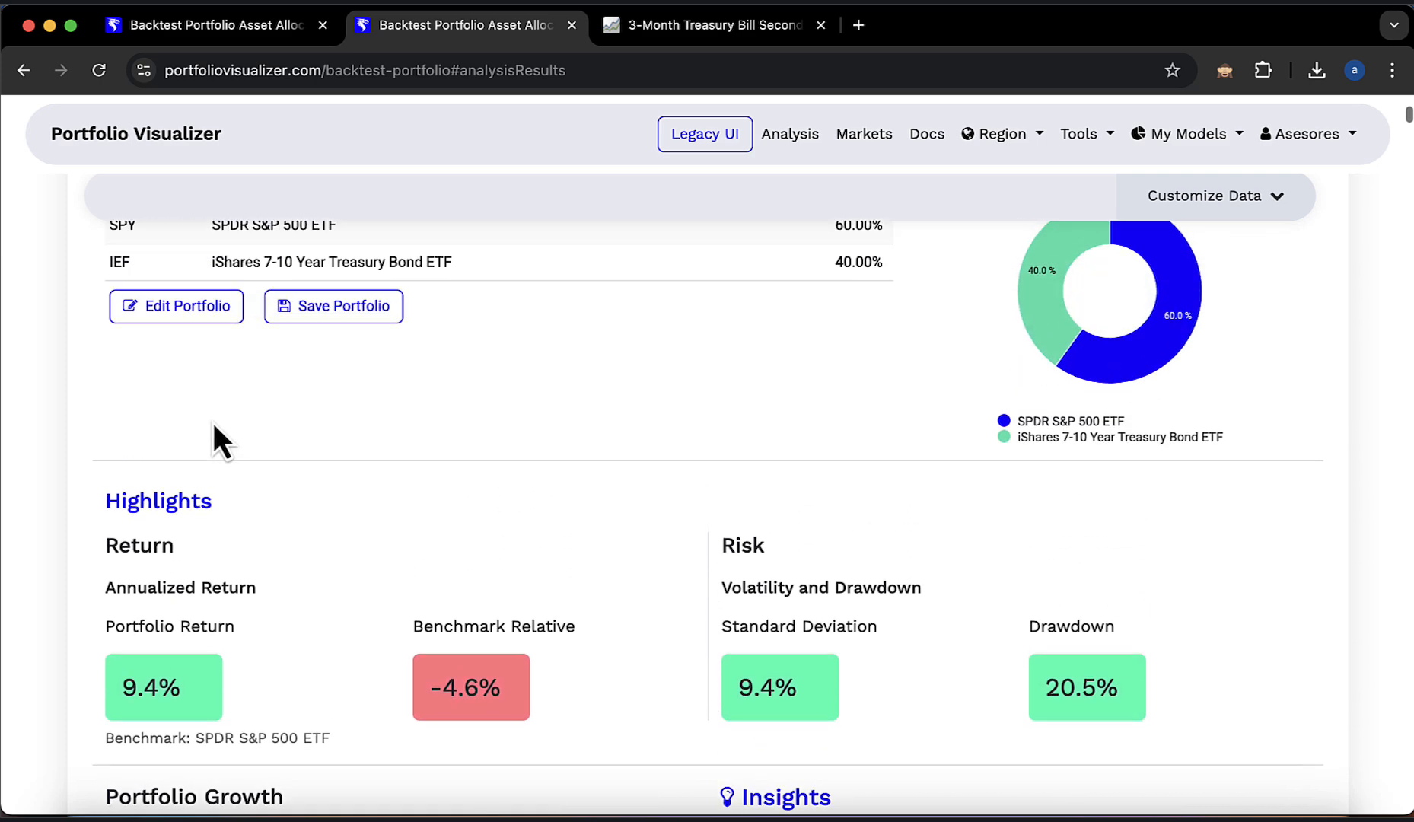
{"action": "left_click", "coordinate": [176, 462]}
{"action": "double_click", "coordinate": [688, 506]}
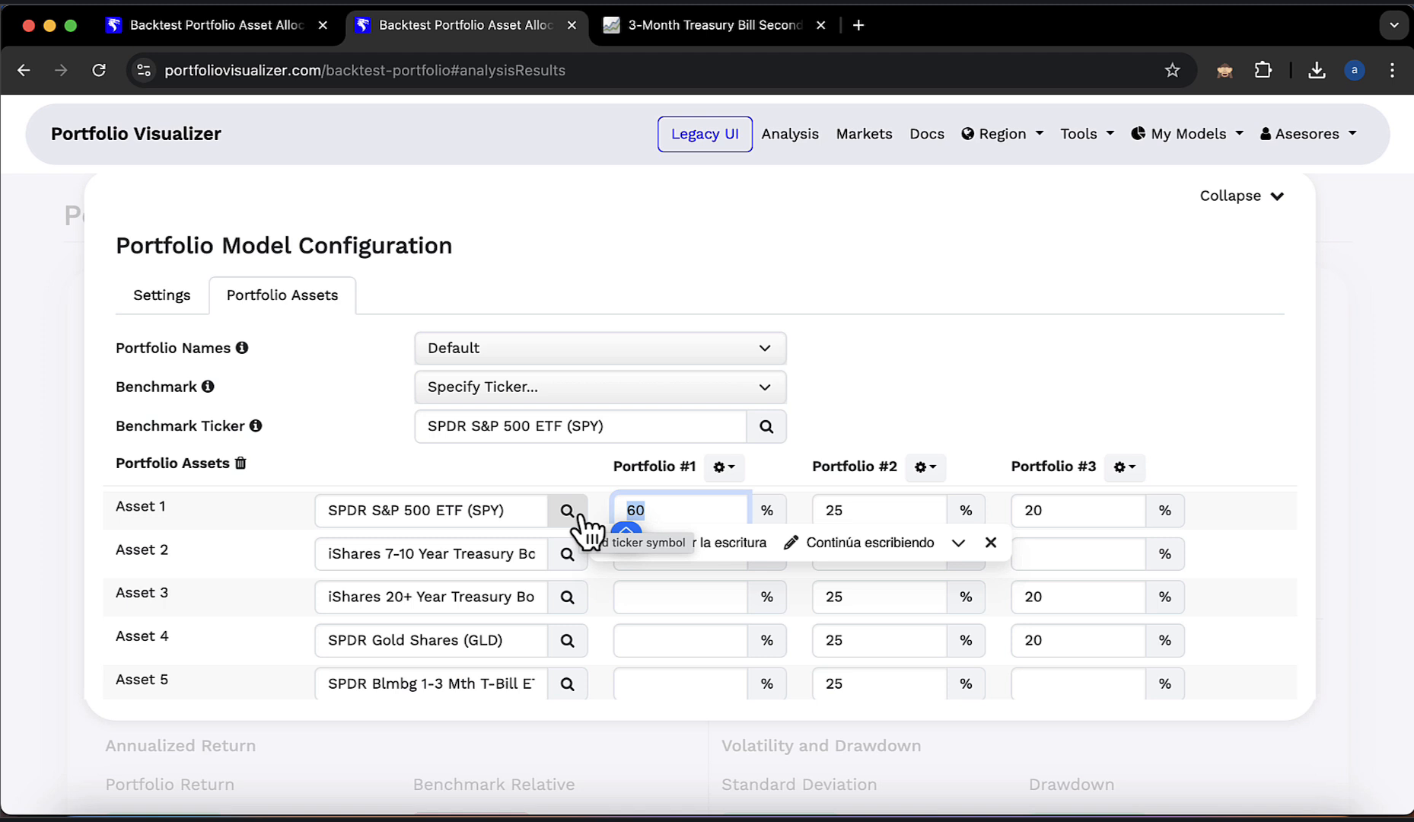
{"action": "key", "text": "BackSpace"}
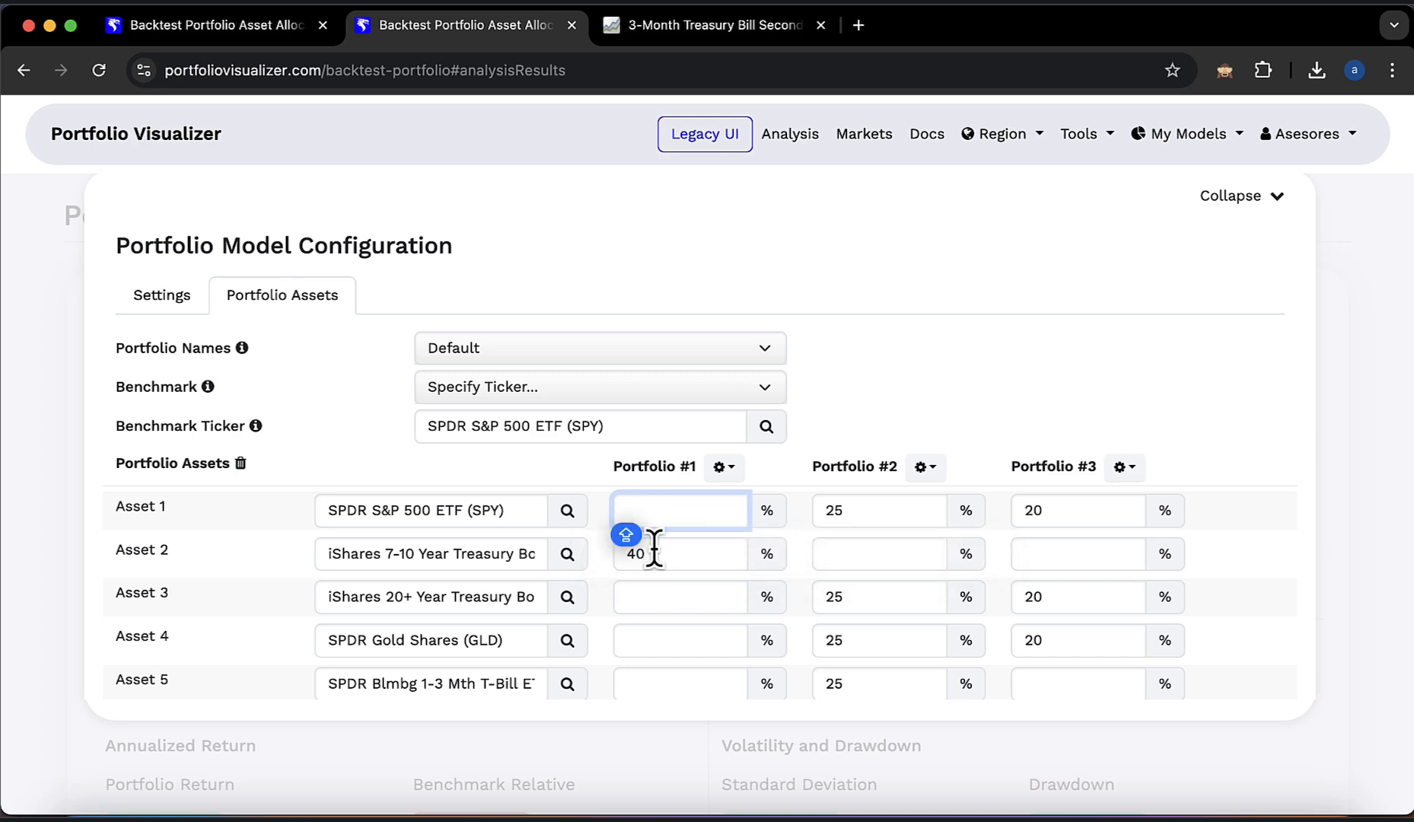
{"action": "left_click_drag", "start_coordinate": [654, 550], "coordinate": [616, 555]}
{"action": "key", "text": "BackSpace"}
Step: Add the tickers VTI, VEU and AGG to the portfolio model as Assets 8, 9 and 10
{"action": "scroll", "coordinate": [565, 607], "scroll_direction": "down", "scroll_amount": 5}
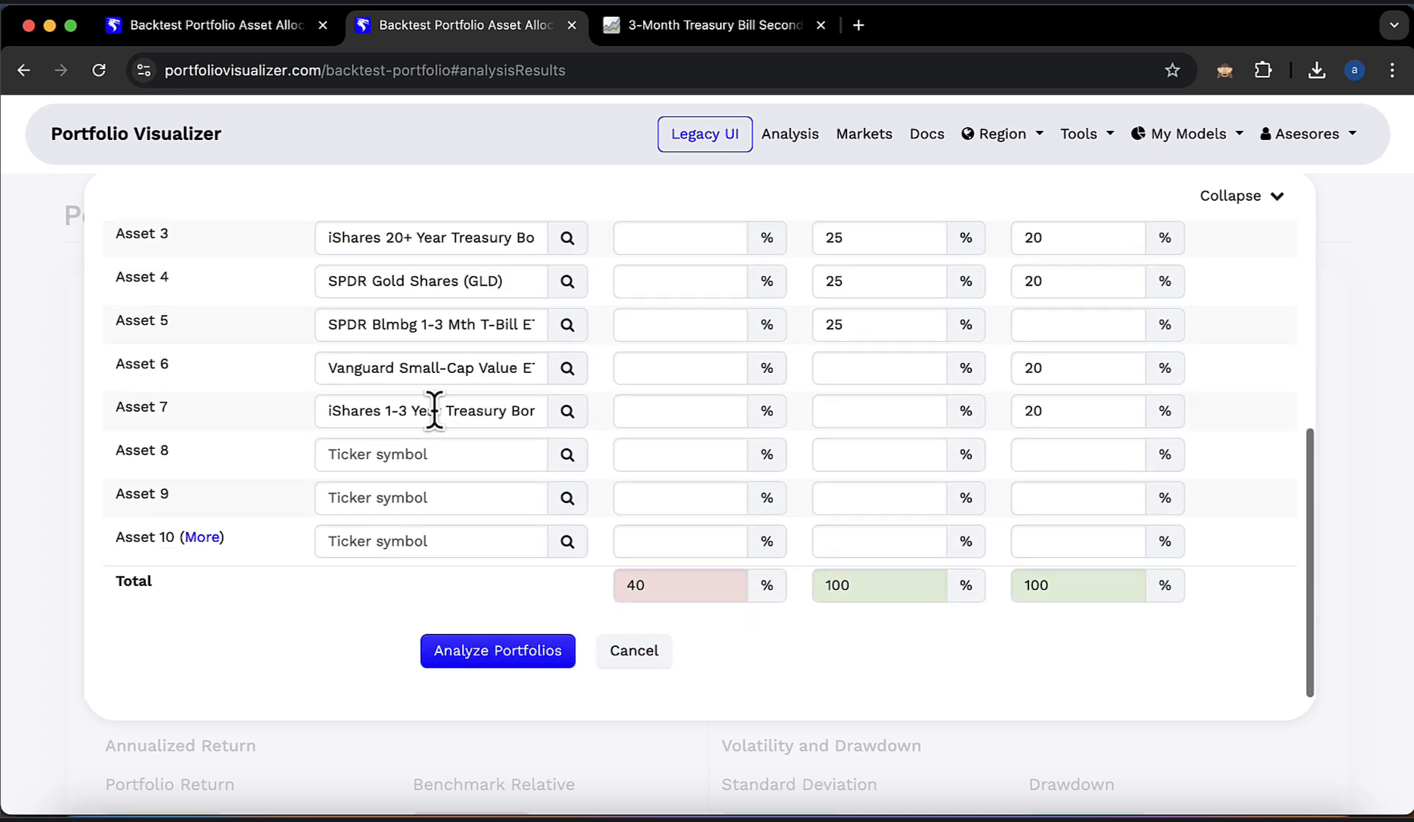
{"action": "left_click", "coordinate": [390, 461]}
{"action": "type", "text": "VTI"}
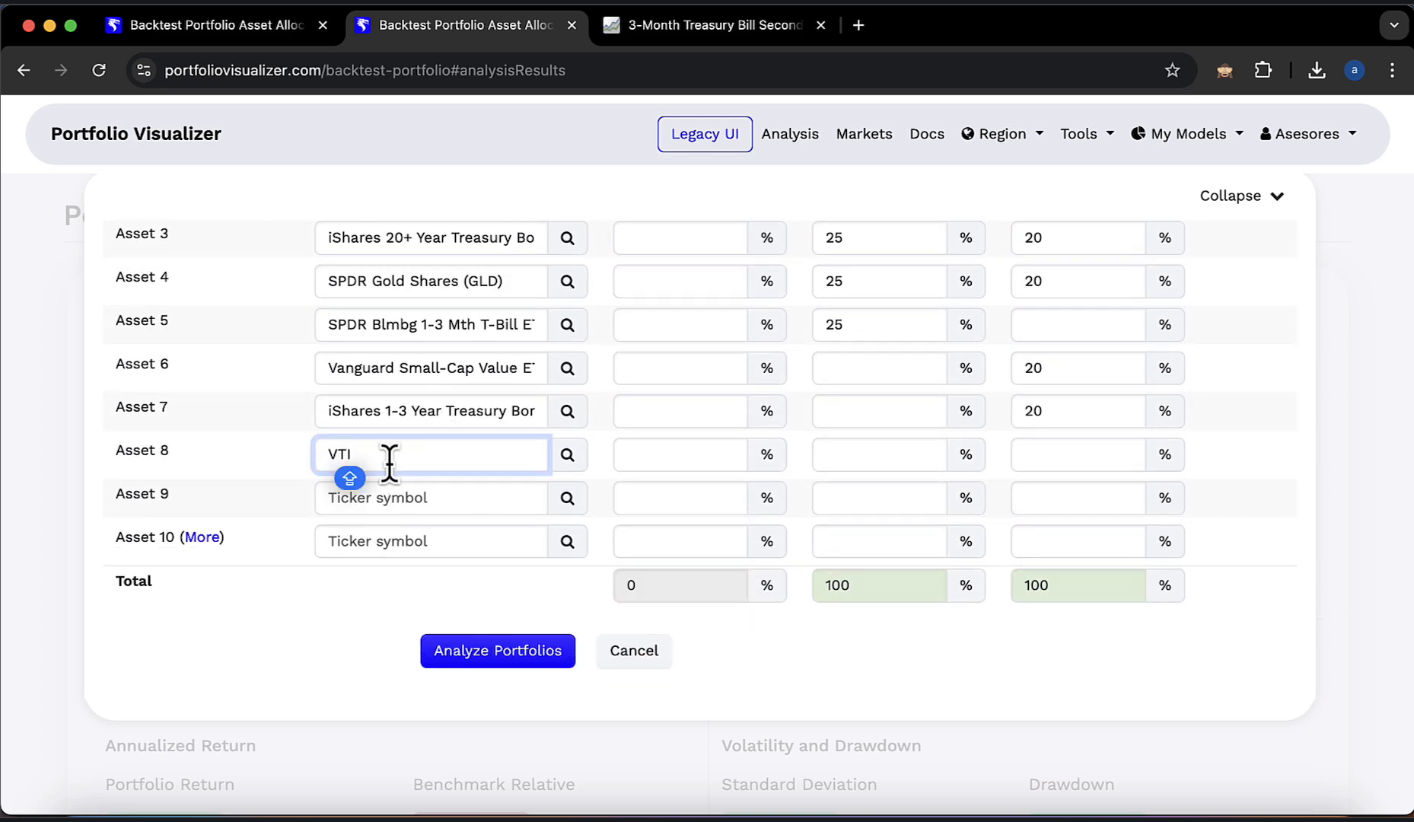
{"action": "left_click", "coordinate": [525, 505]}
{"action": "left_click", "coordinate": [474, 499]}
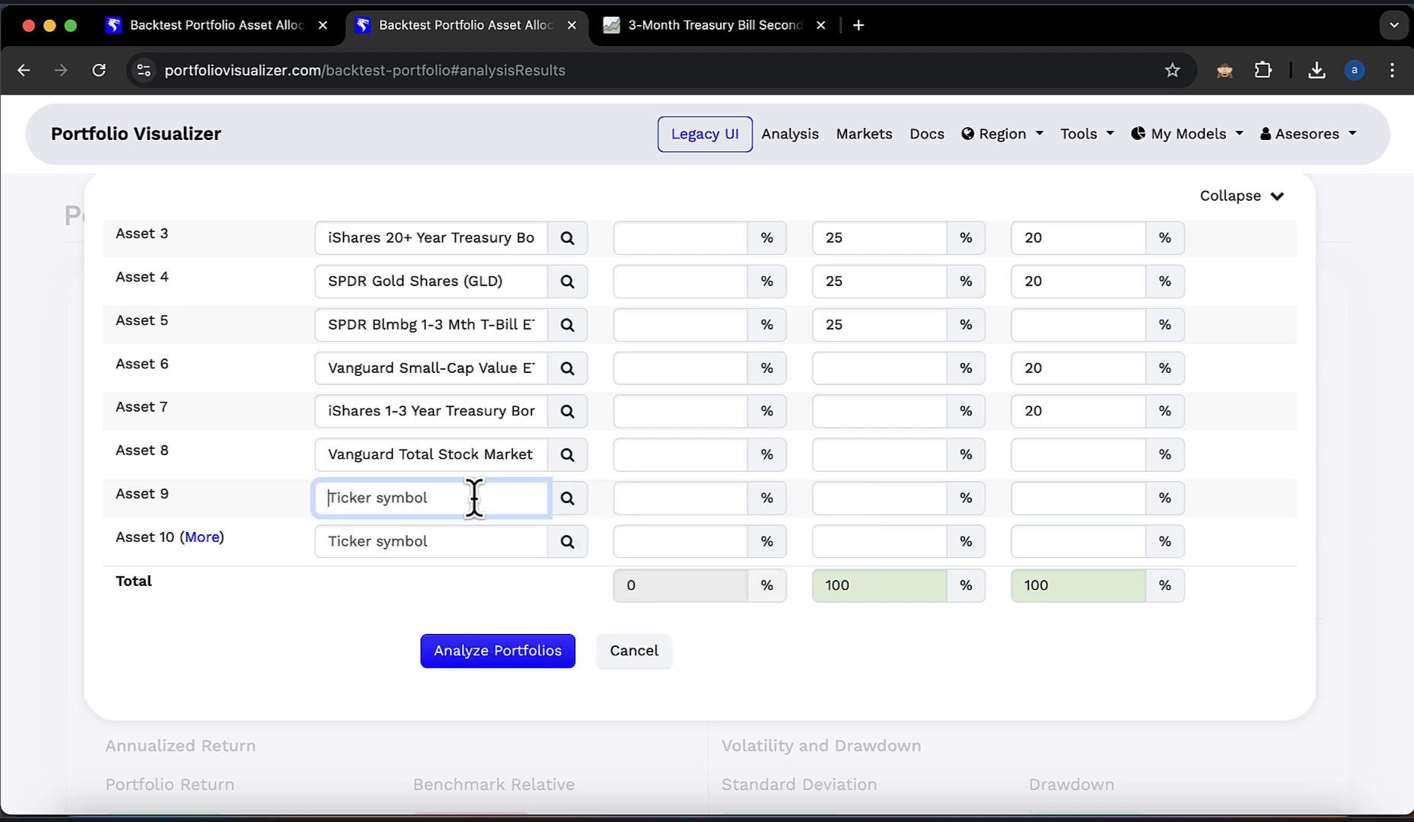
{"action": "key", "text": "Caps_Lock"}
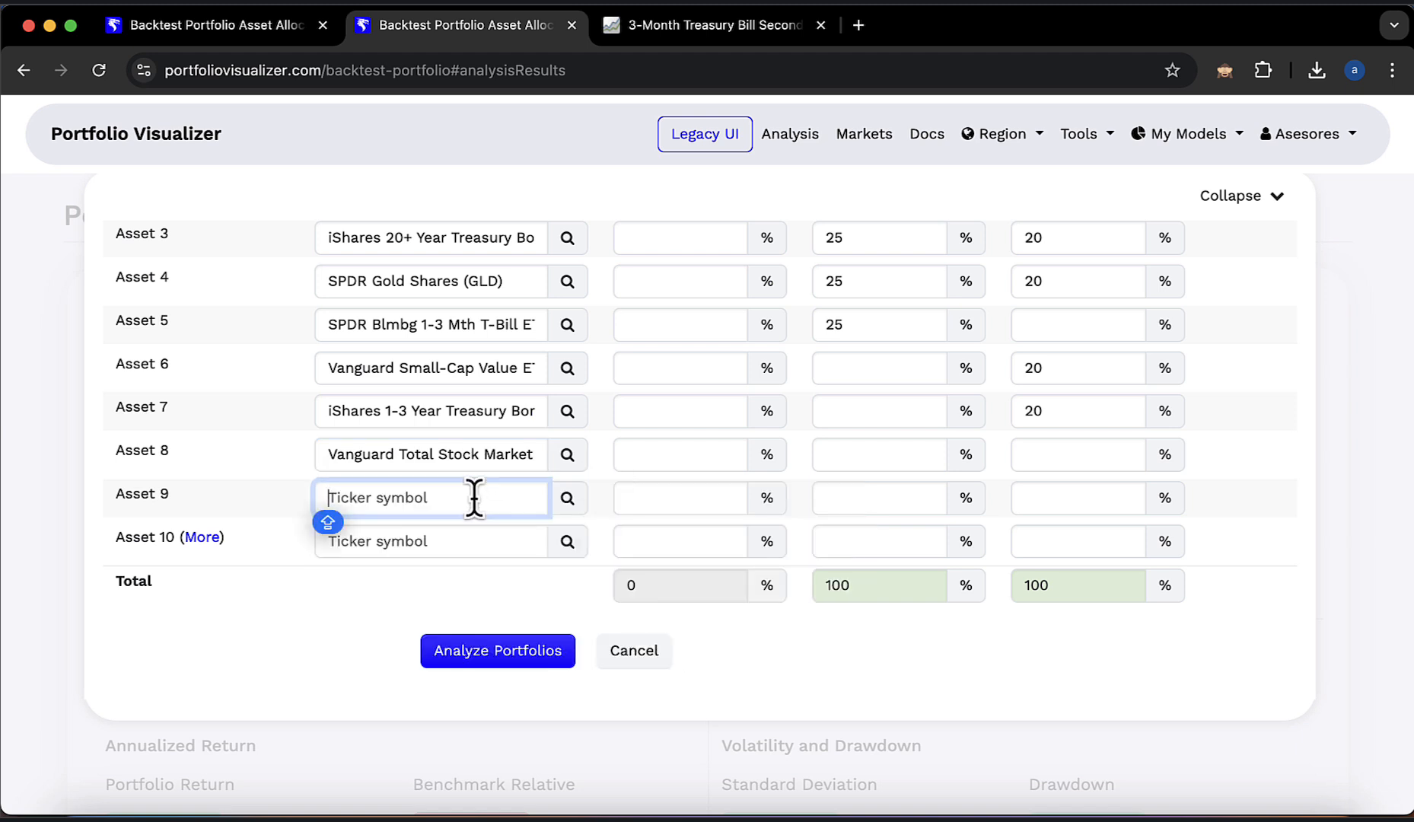
{"action": "type", "text": "VEU"}
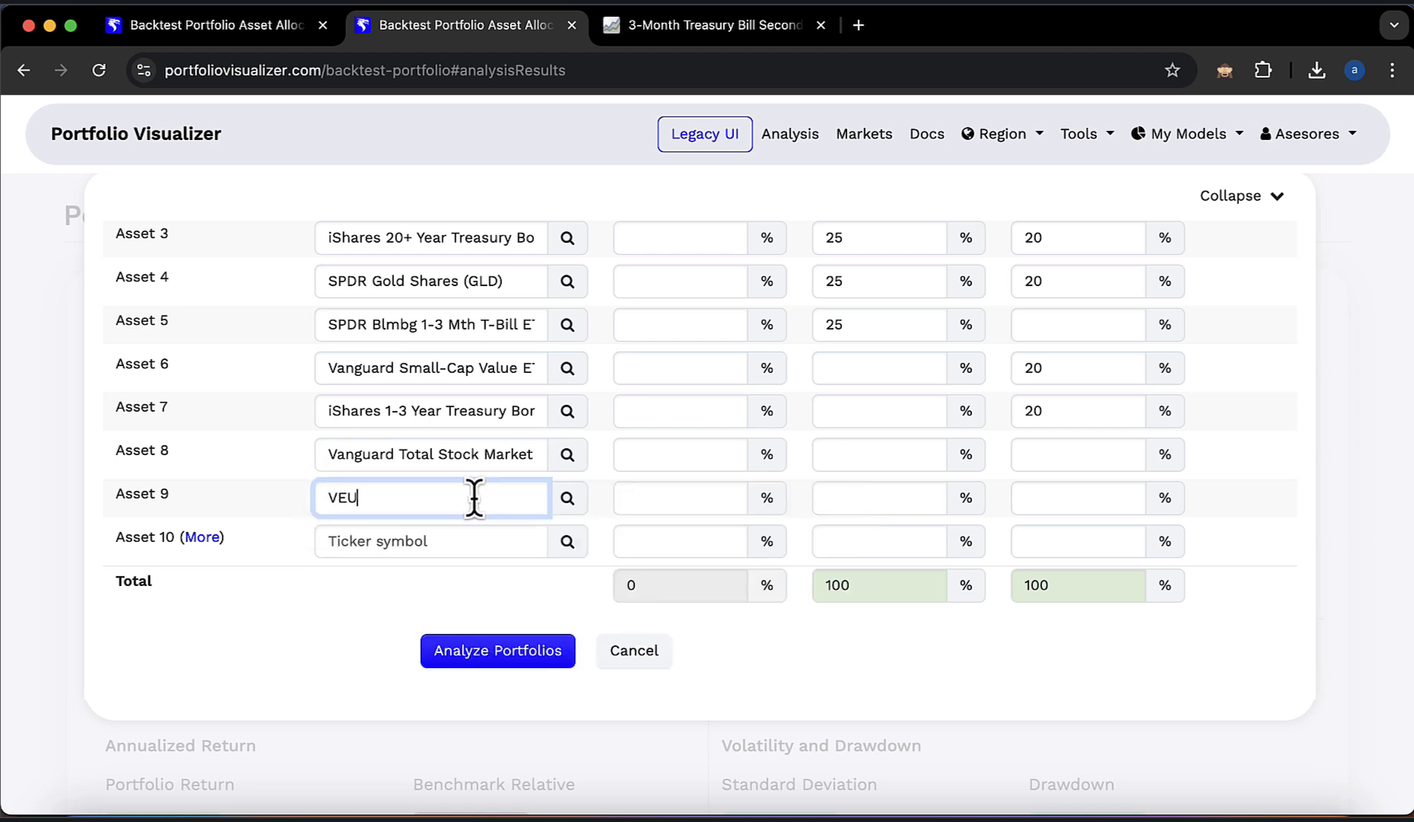
{"action": "left_click", "coordinate": [555, 554]}
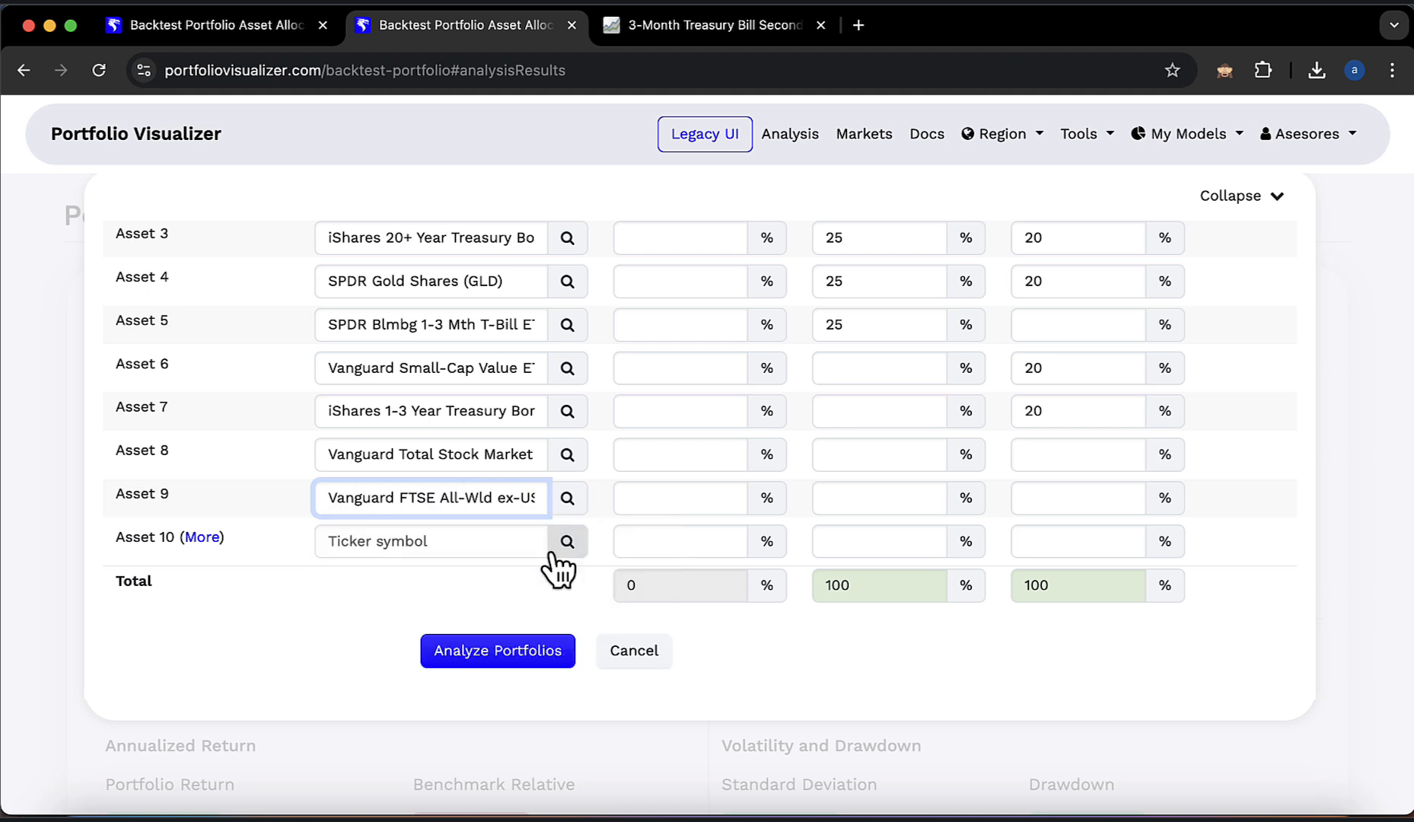
{"action": "left_click", "coordinate": [421, 544]}
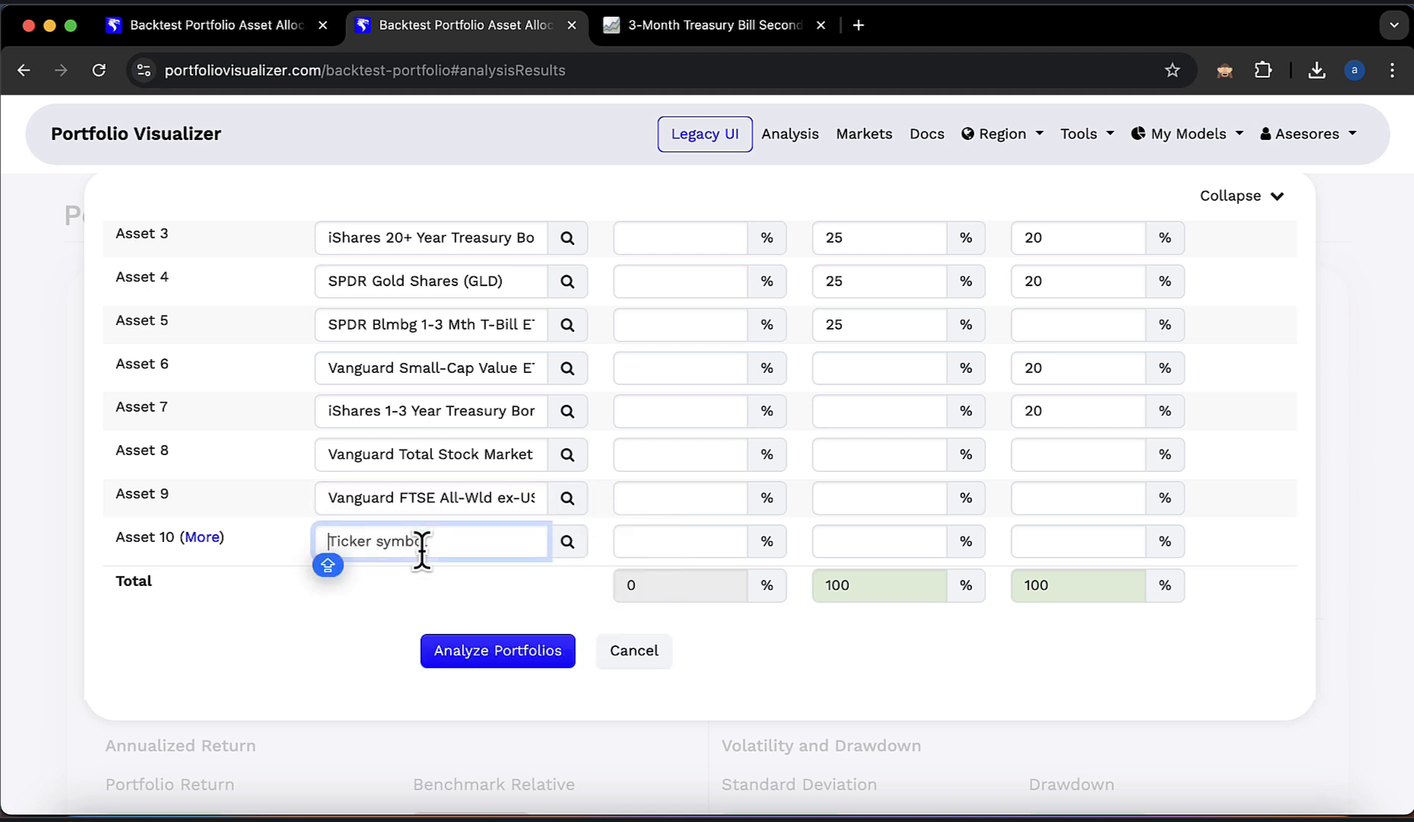
{"action": "type", "text": "AGG"}
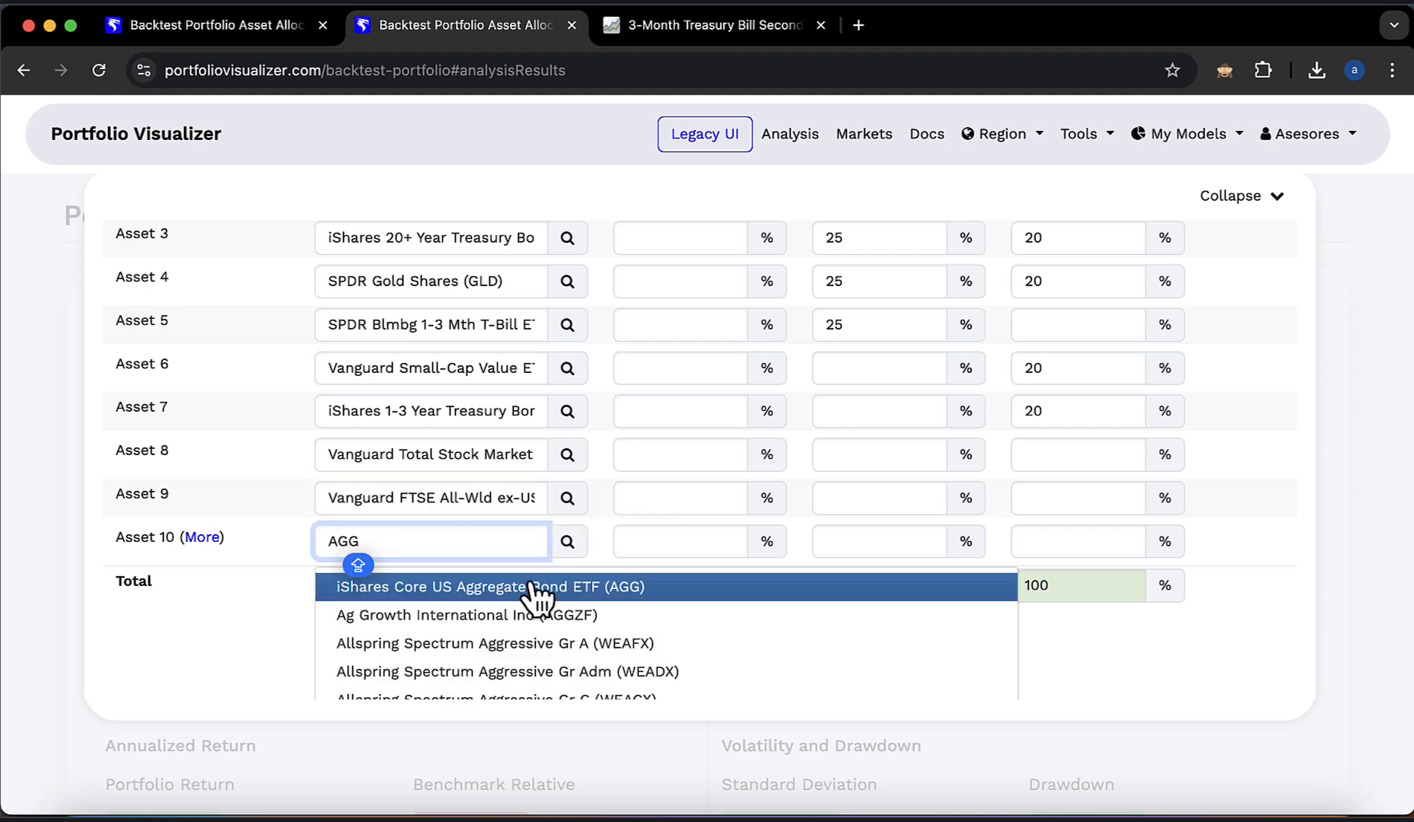
{"action": "left_click", "coordinate": [538, 588]}
{"action": "key", "text": "Tab"}
Step: Allocate Portfolio 1 as 64% VTI, 16% VEU and 20% AGG
{"action": "left_click", "coordinate": [657, 455]}
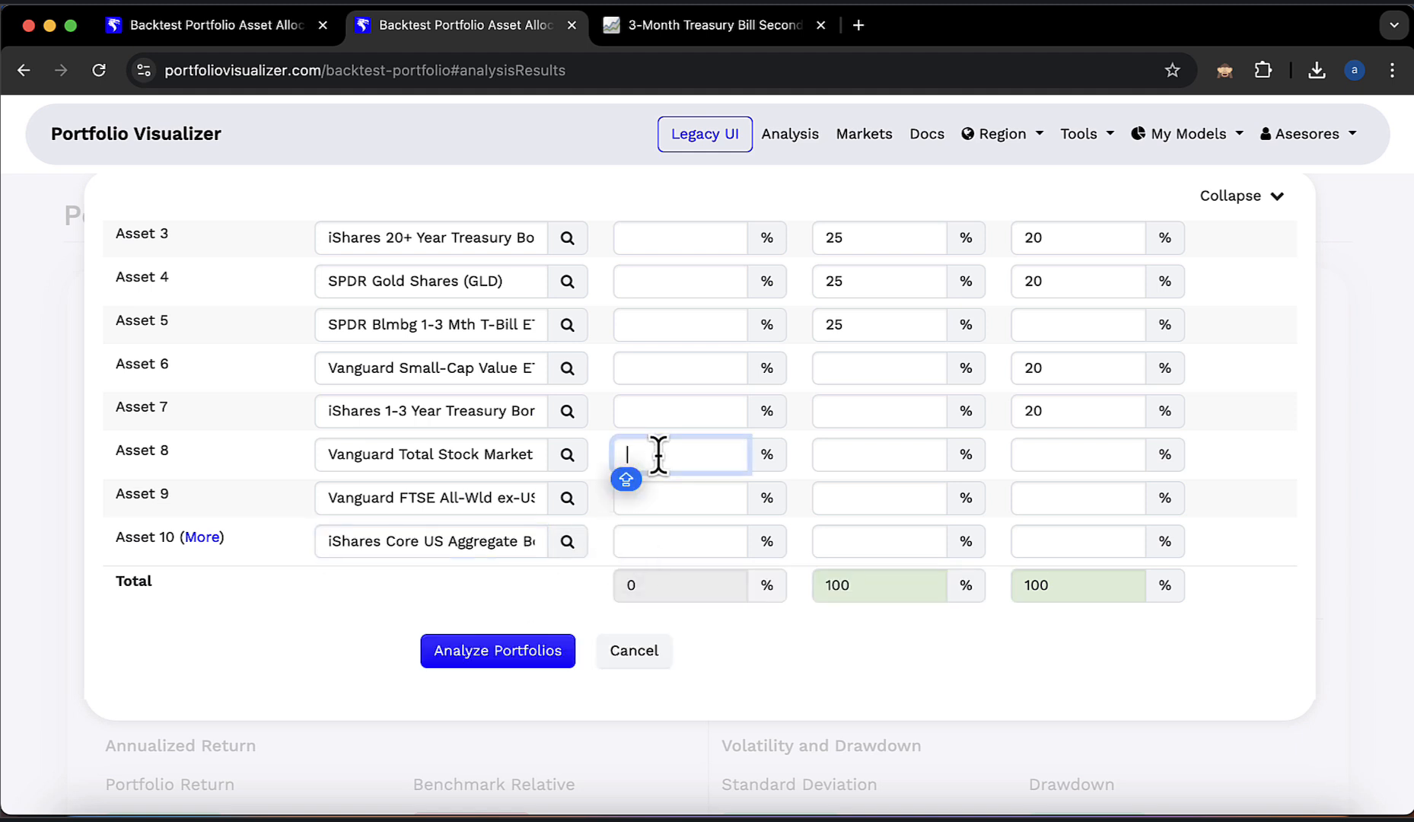
{"action": "left_click", "coordinate": [710, 497]}
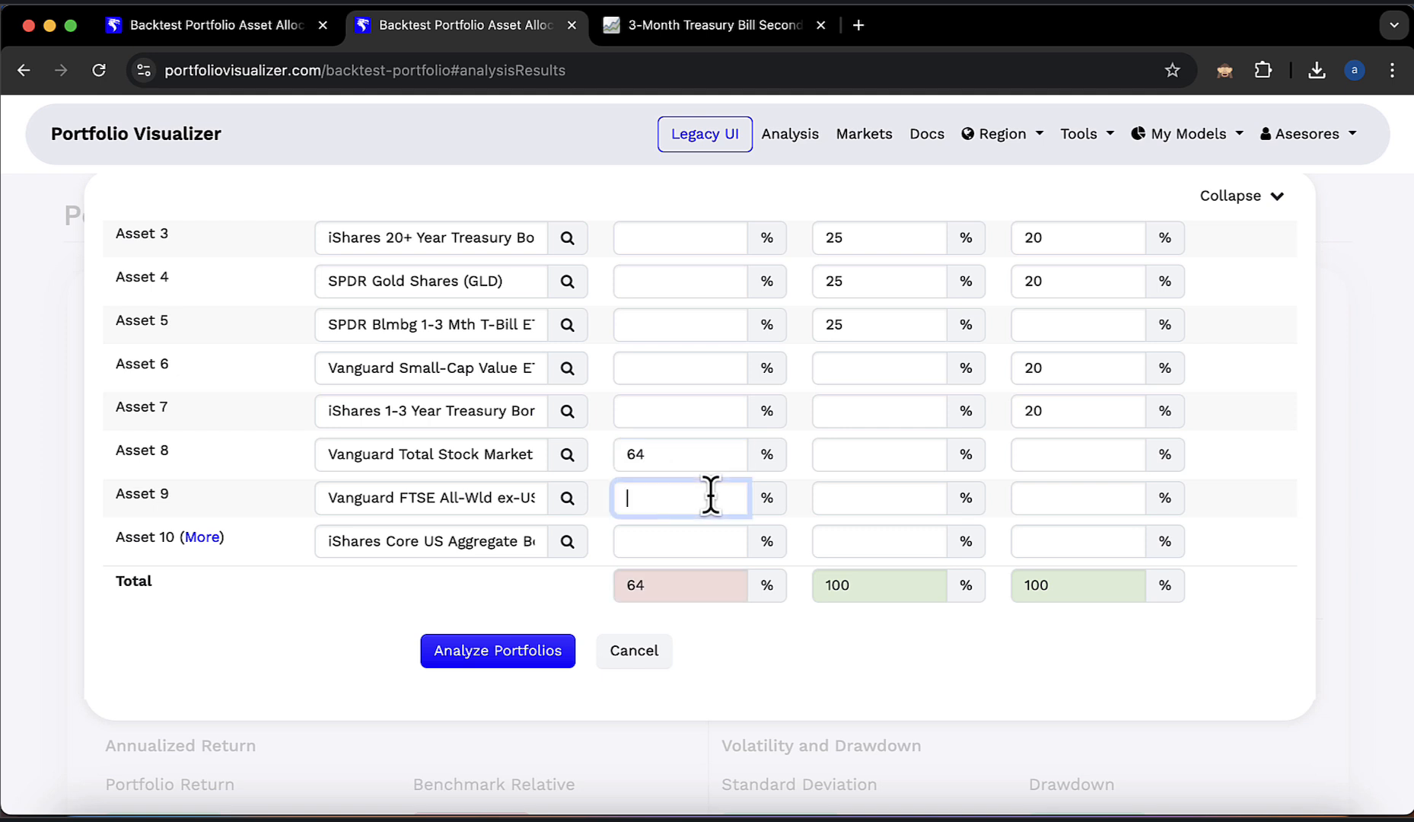
{"action": "left_click", "coordinate": [727, 537]}
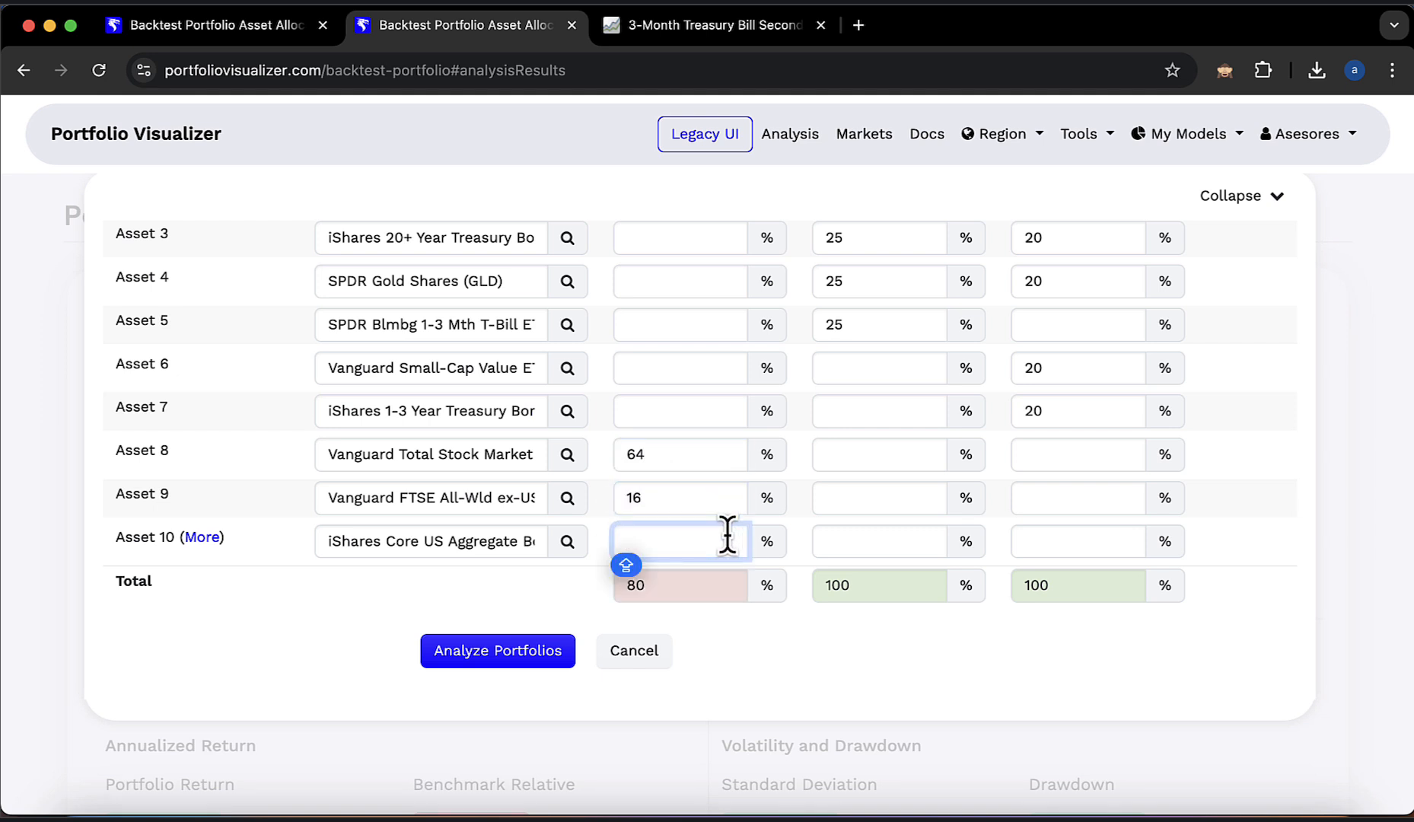
{"action": "type", "text": "20"}
{"action": "left_click", "coordinate": [838, 641]}
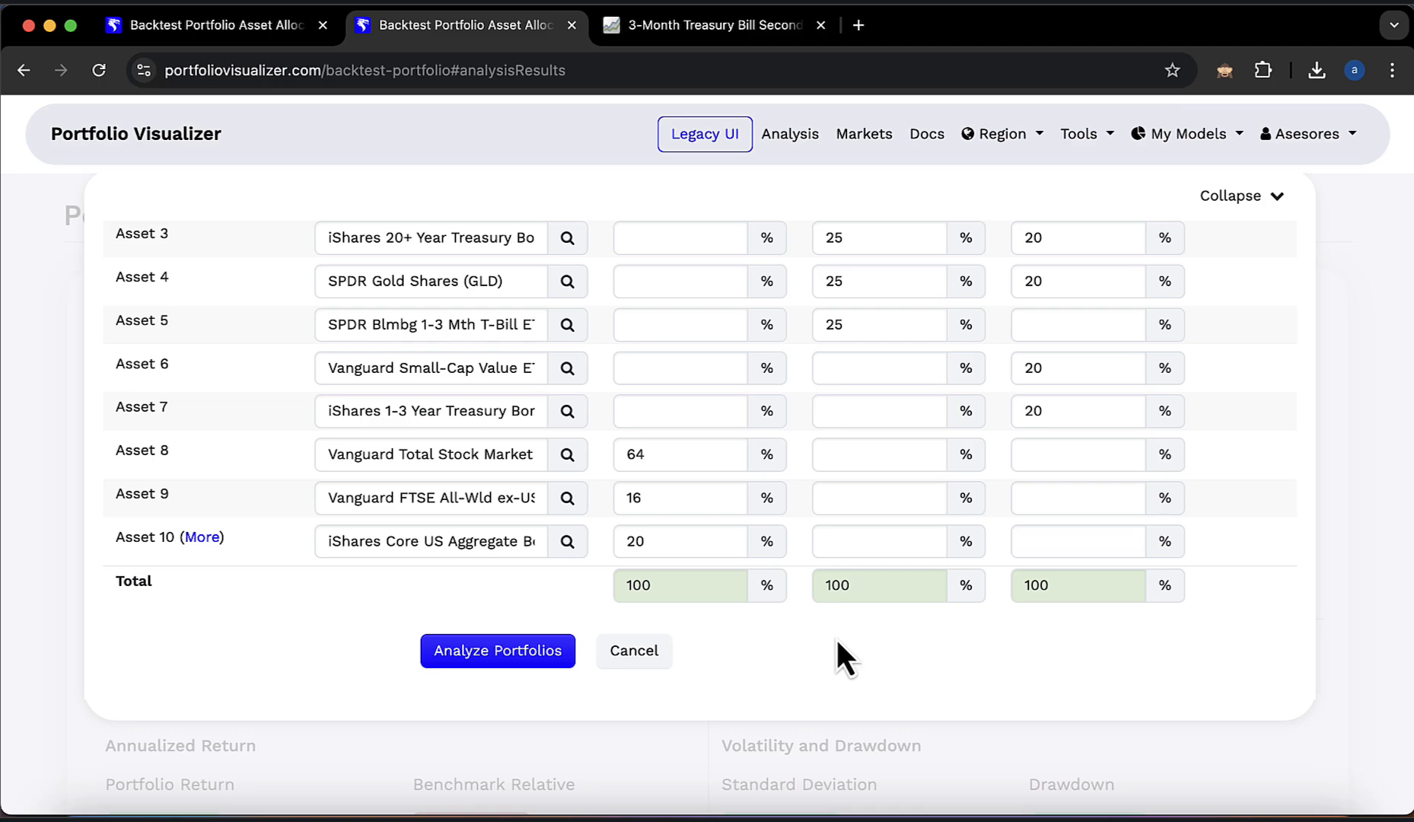
Step: Run the portfolio analysis and review Portfolio 1's metrics in the Performance Summary
{"action": "left_click", "coordinate": [504, 654]}
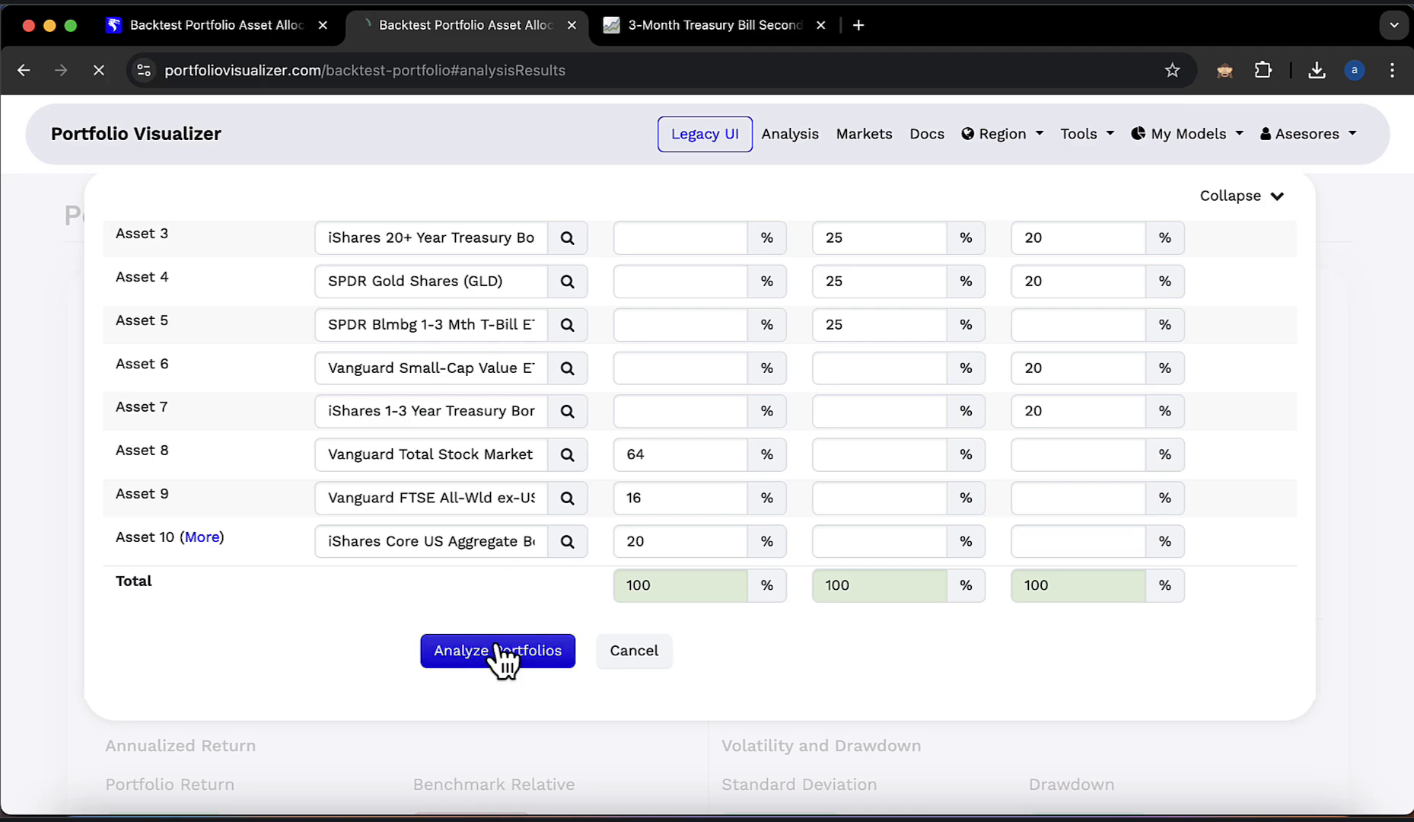
{"action": "scroll", "coordinate": [656, 560], "scroll_direction": "down", "scroll_amount": 20}
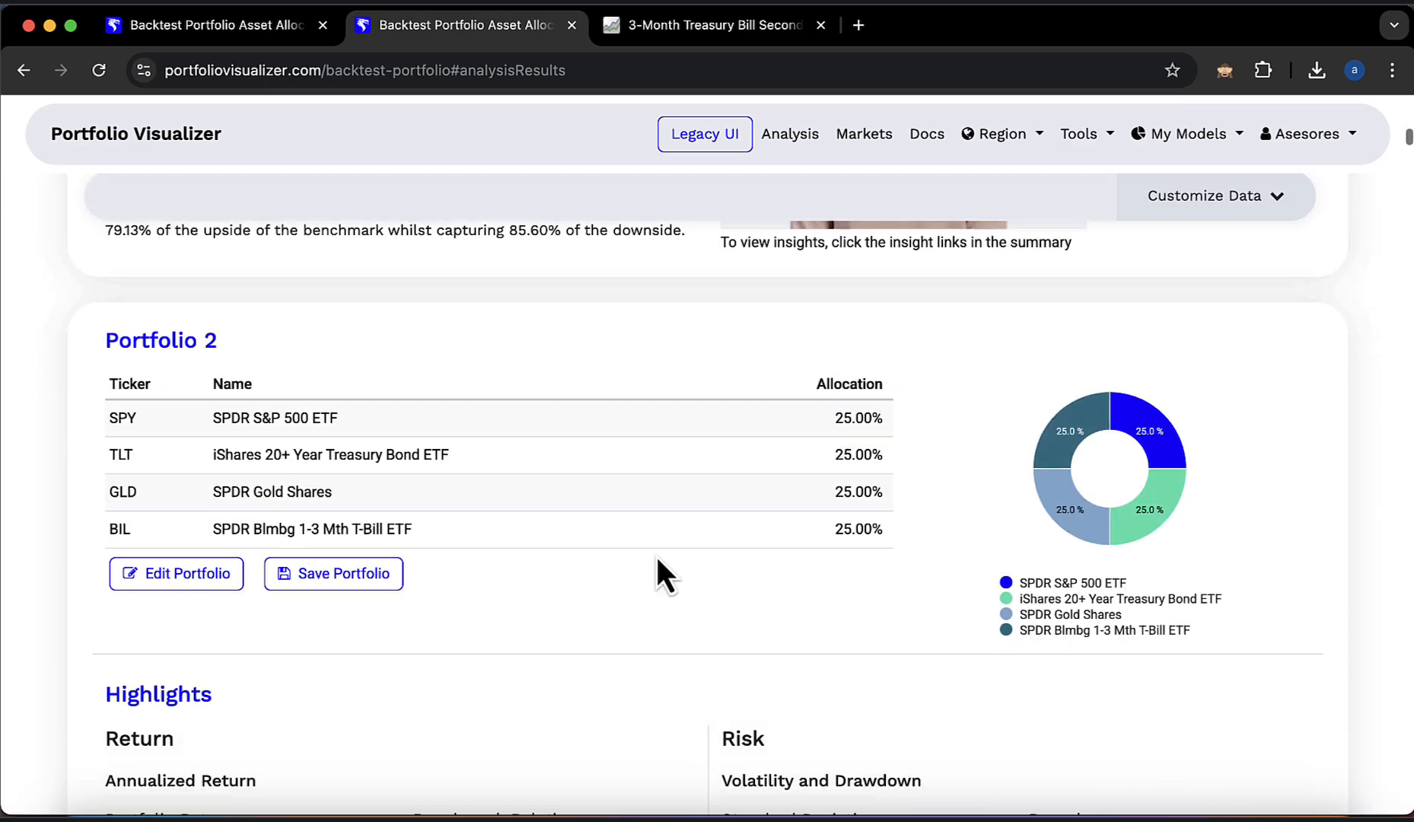
{"action": "scroll", "coordinate": [656, 560], "scroll_direction": "down", "scroll_amount": 15}
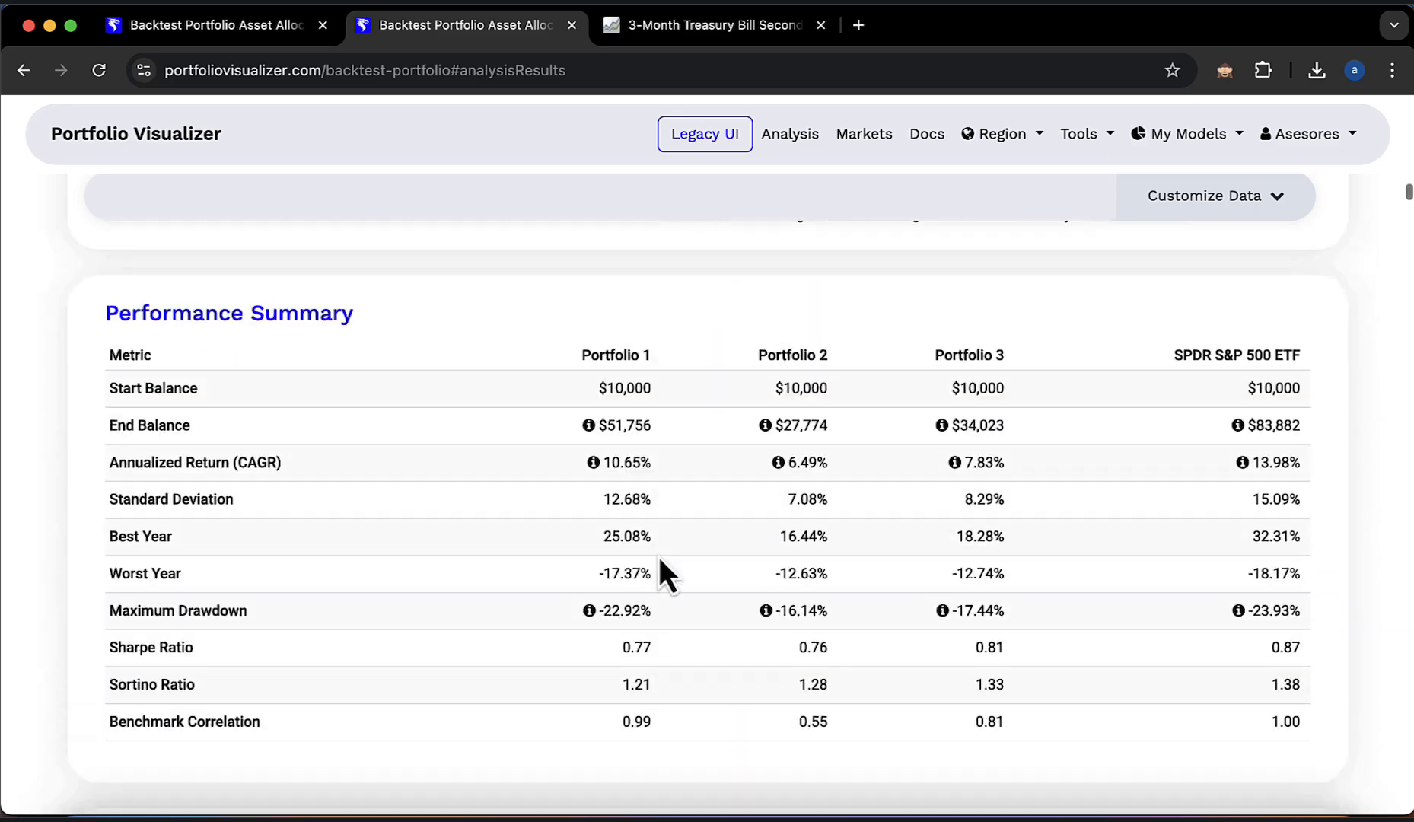
{"action": "left_click_drag", "start_coordinate": [601, 321], "coordinate": [619, 529]}
{"action": "left_click", "coordinate": [670, 415]}
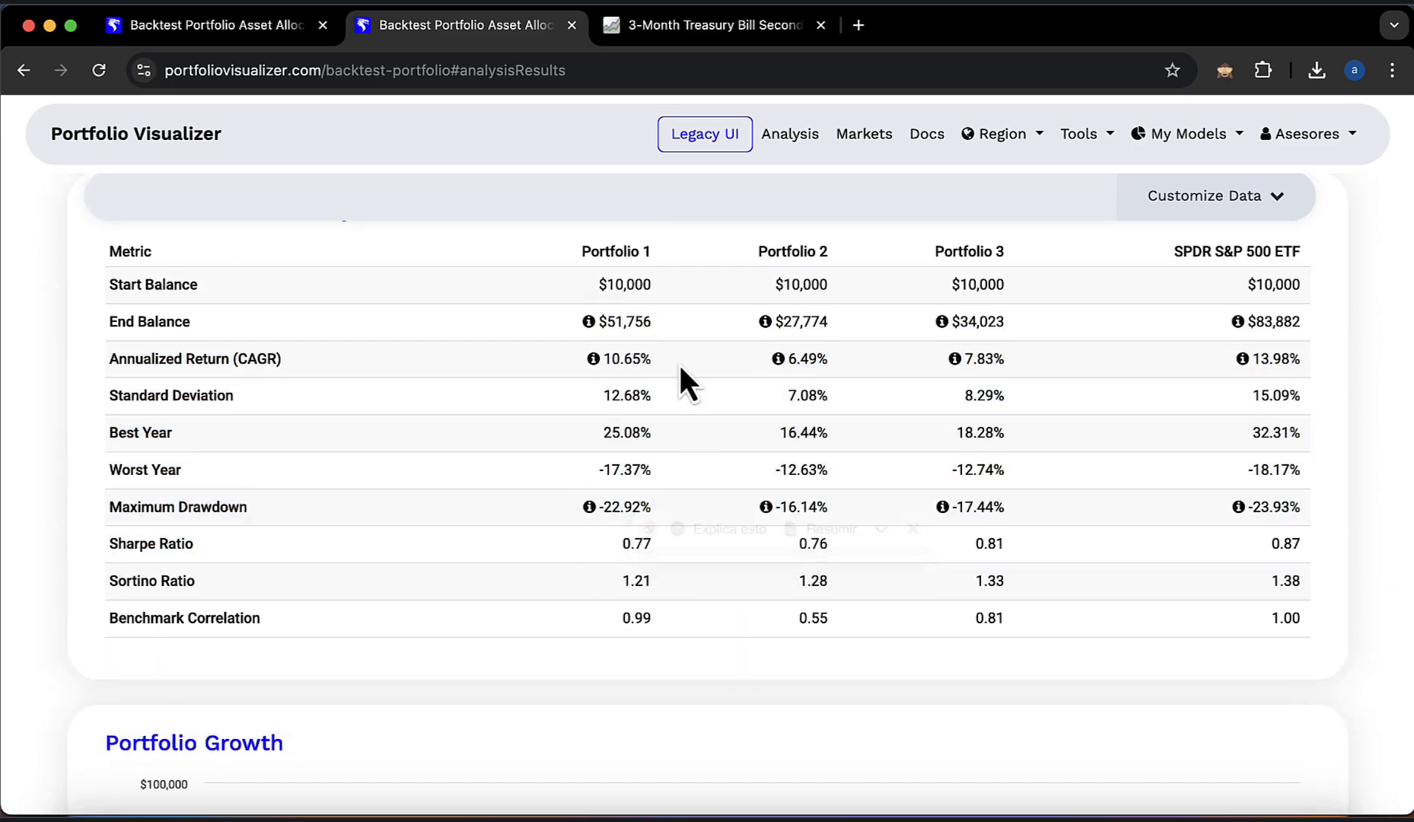
Step: Compare the BOGLEH column's annual return and volatility in Excel with Portfolio 1's annualized return and standard deviation in Portfolio Visualizer
{"action": "key", "text": "super+Tab"}
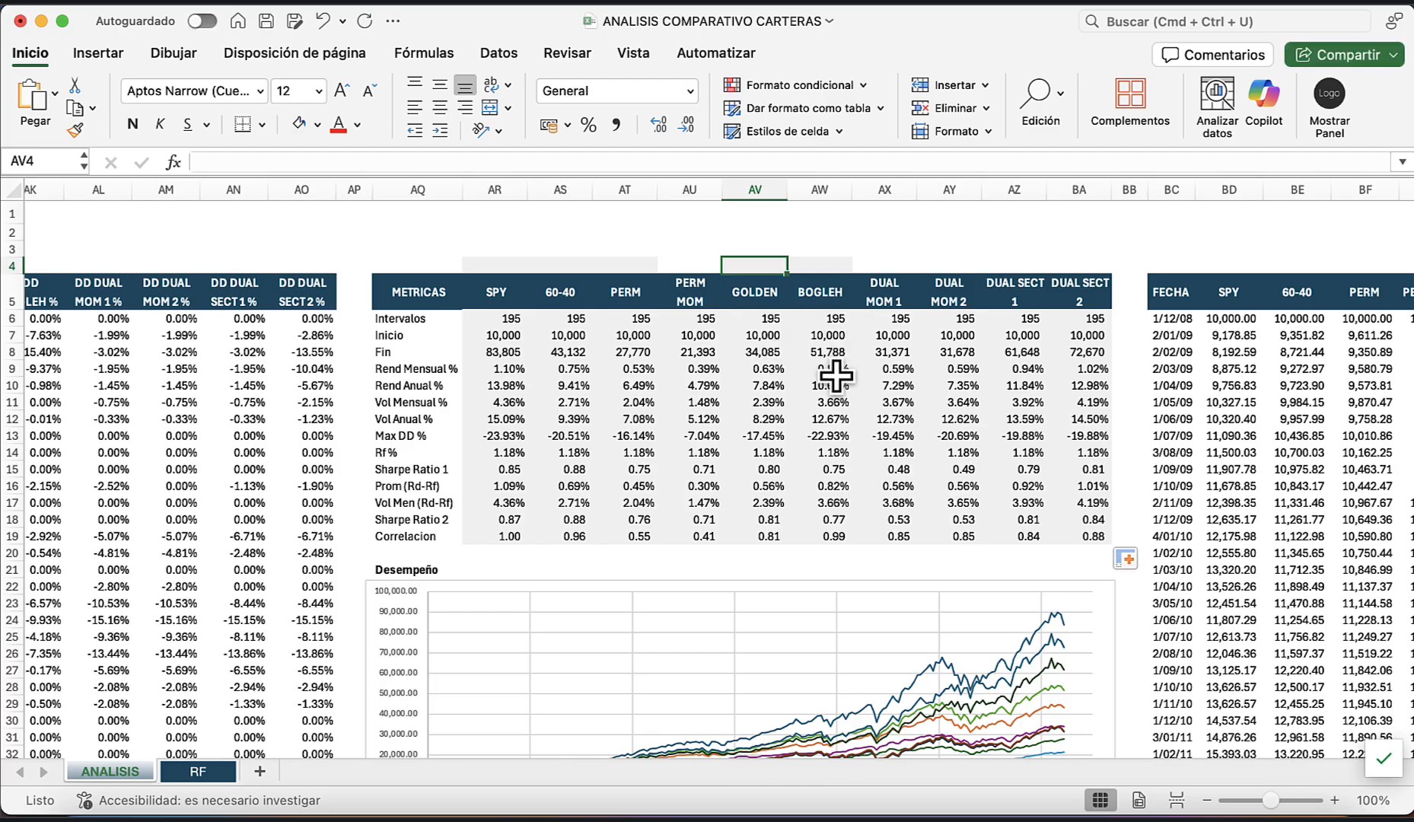
{"action": "left_click_drag", "start_coordinate": [836, 370], "coordinate": [844, 387]}
{"action": "key", "text": "super+Tab"}
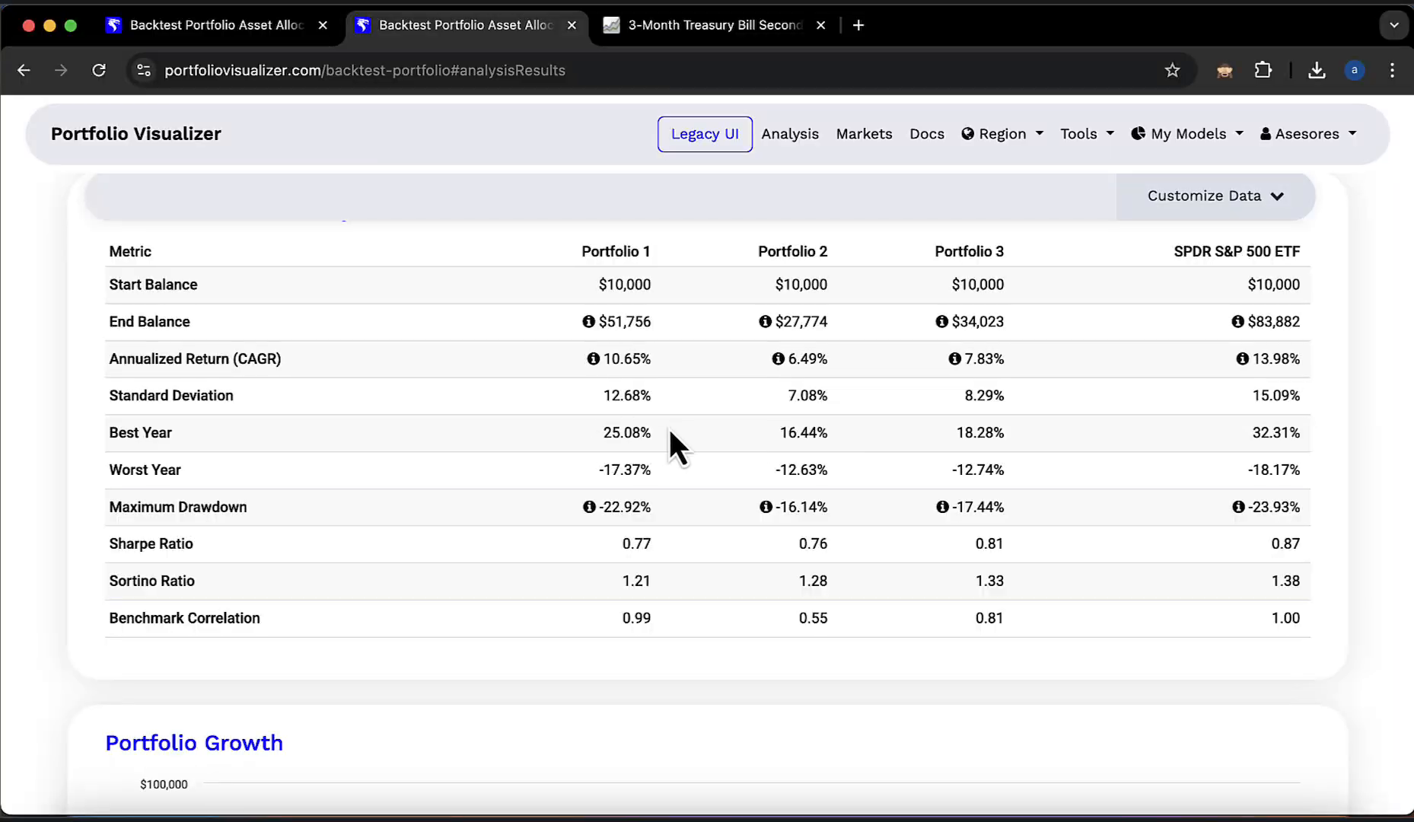
{"action": "left_click_drag", "start_coordinate": [661, 412], "coordinate": [594, 402]}
{"action": "key", "text": "super+Tab"}
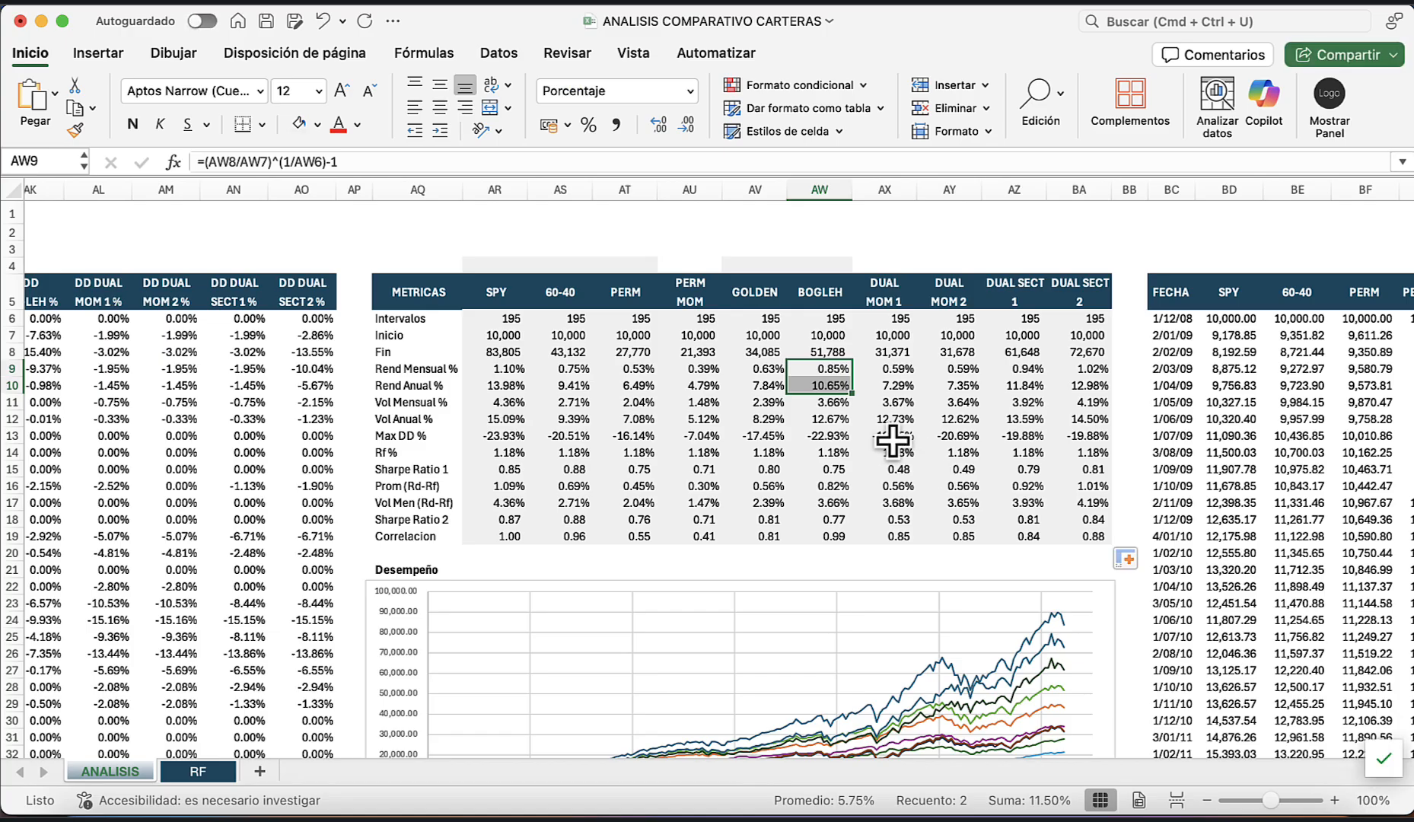
{"action": "left_click", "coordinate": [838, 417]}
Step: Compare BOGLEH's Max DD % in Excel with Portfolio 1's maximum drawdown in Portfolio Visualizer
{"action": "left_click", "coordinate": [835, 437]}
{"action": "key", "text": "super+Tab"}
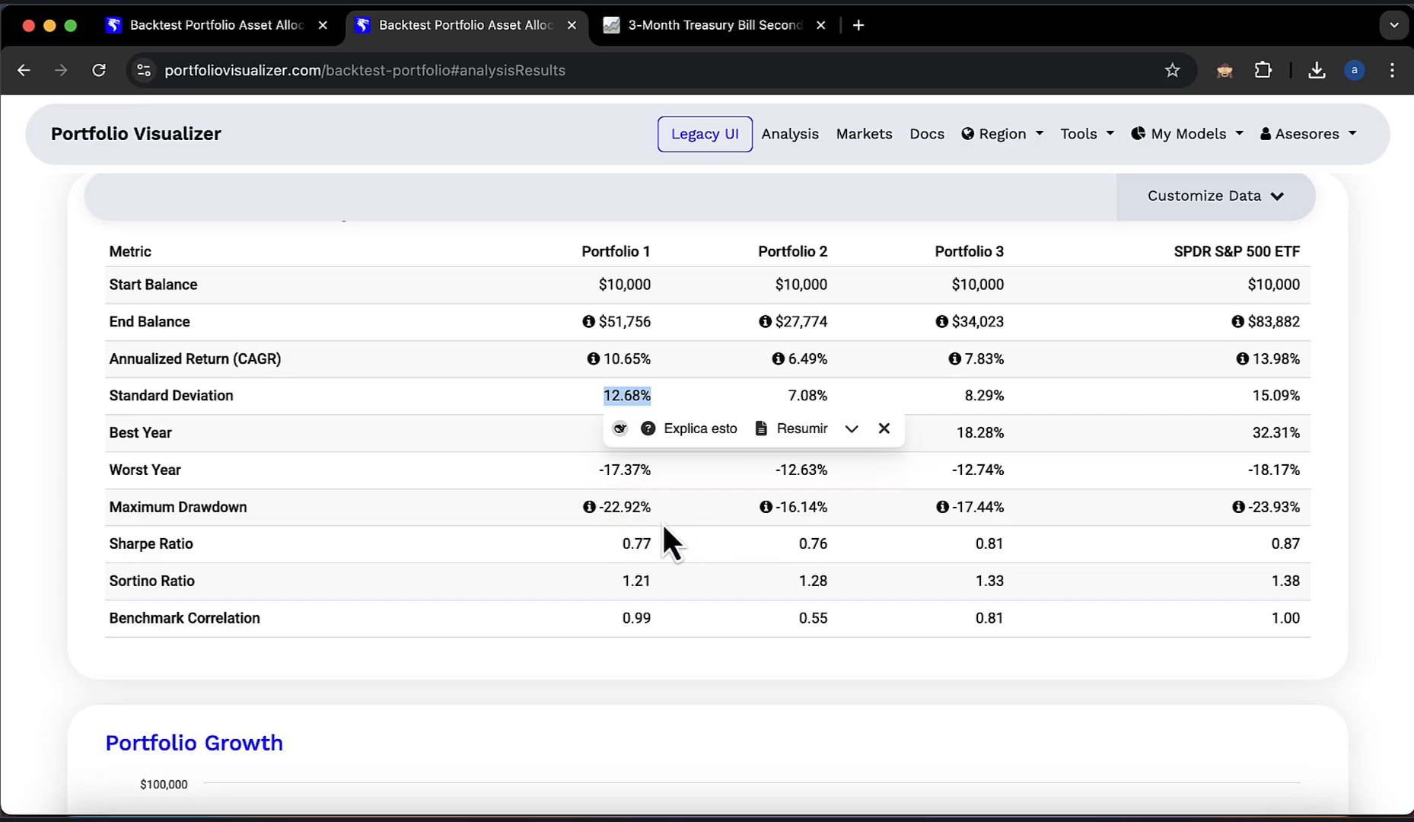
{"action": "left_click_drag", "start_coordinate": [663, 524], "coordinate": [621, 533]}
Step: Check BOGLEH's Sharpe Ratio 2 and Correlacion in Excel against Portfolio 1's Sharpe ratio and benchmark correlation in Portfolio Visualizer
{"action": "key", "text": "super+Tab"}
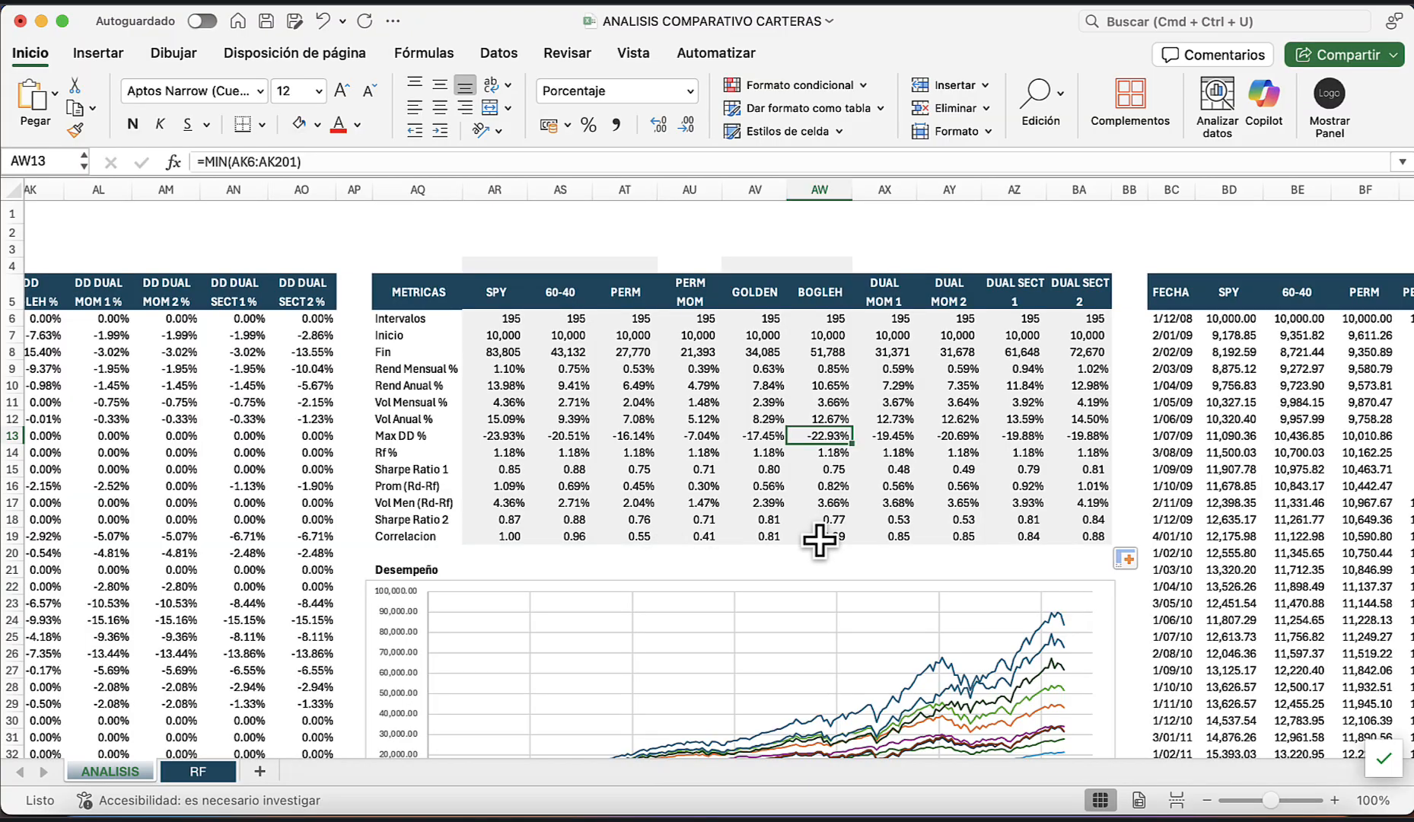
{"action": "left_click", "coordinate": [828, 519]}
{"action": "left_click", "coordinate": [829, 536]}
{"action": "key", "text": "super+Tab"}
{"action": "left_click", "coordinate": [635, 575]}
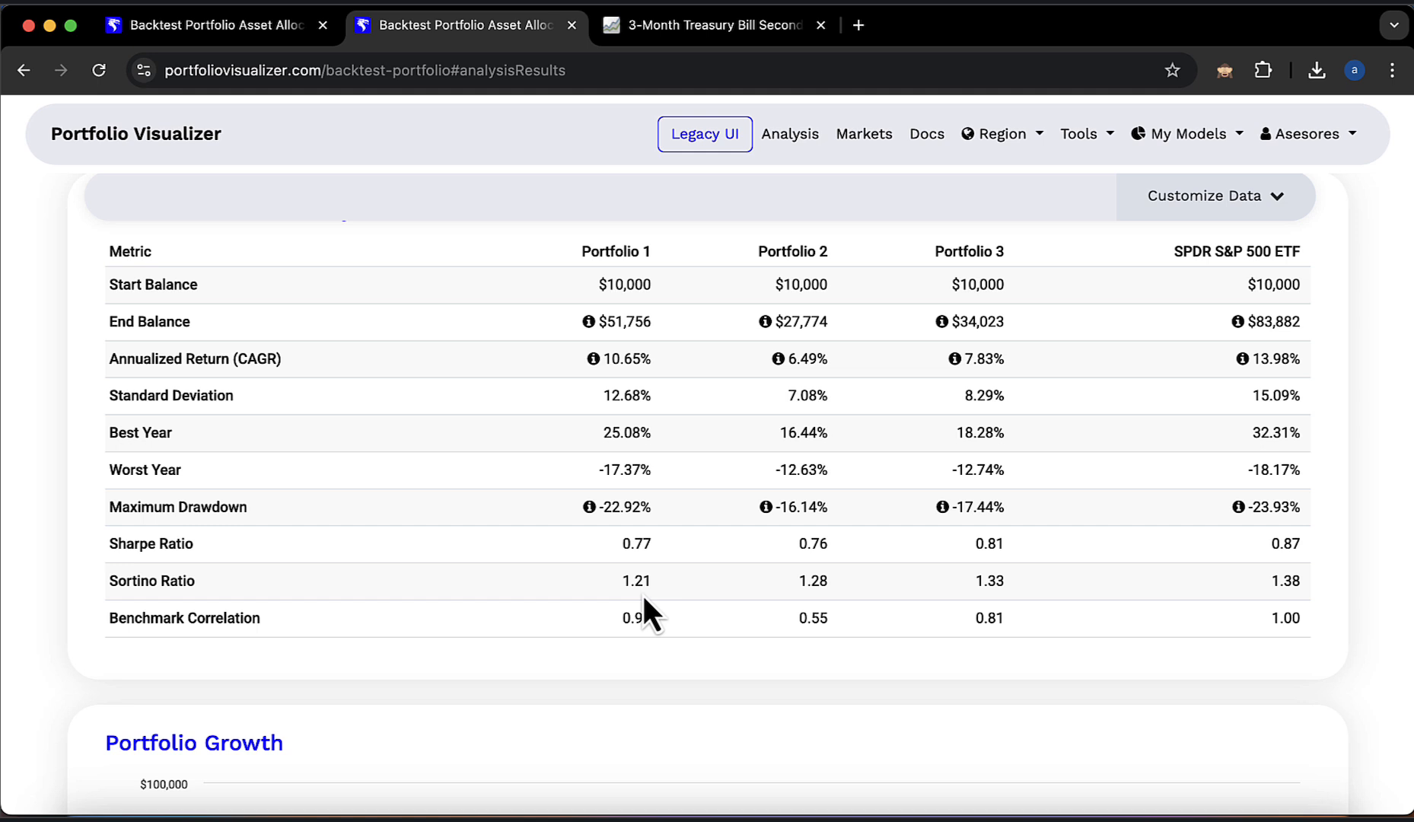
{"action": "key", "text": "super+Tab"}
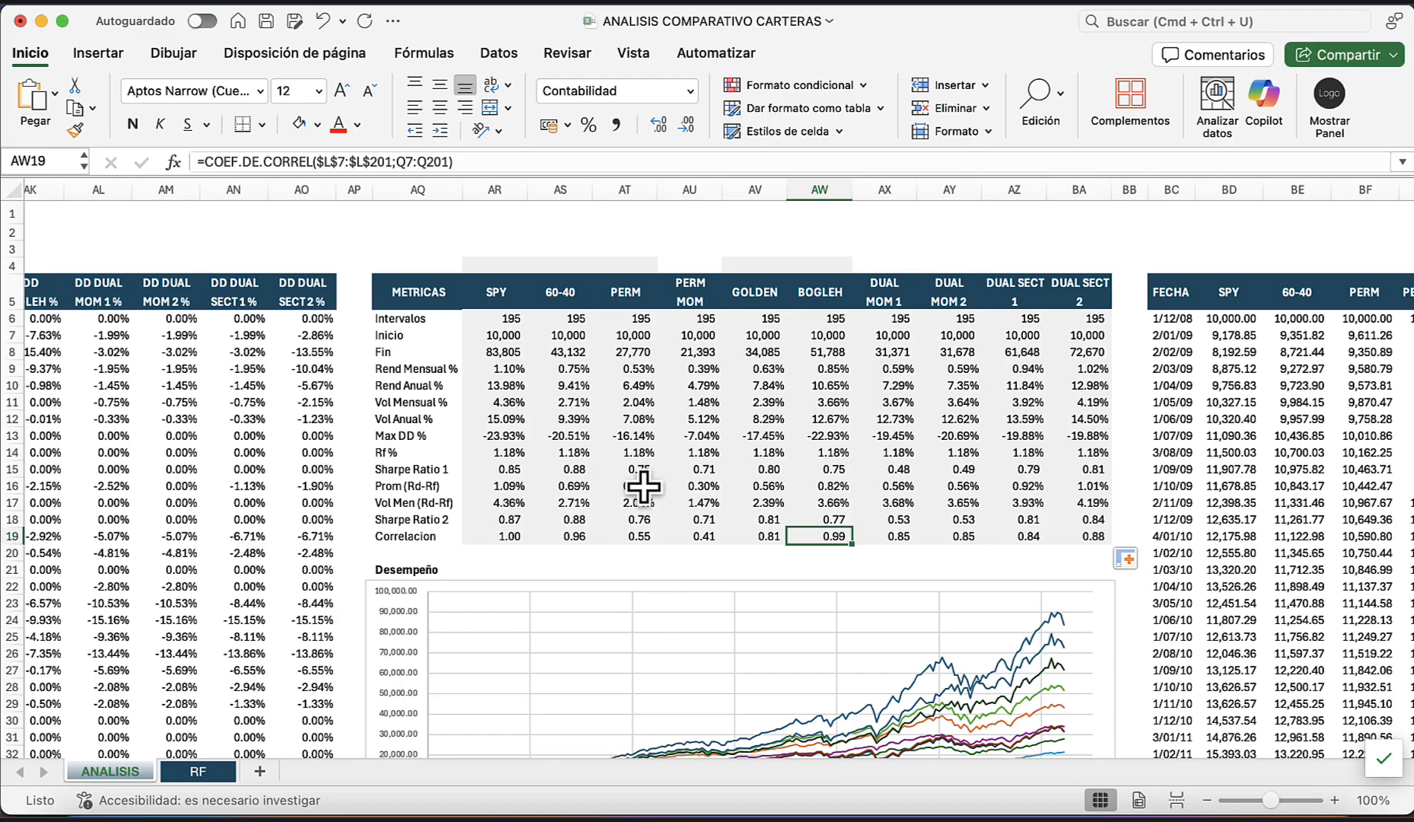
{"action": "key", "text": "super+Tab"}
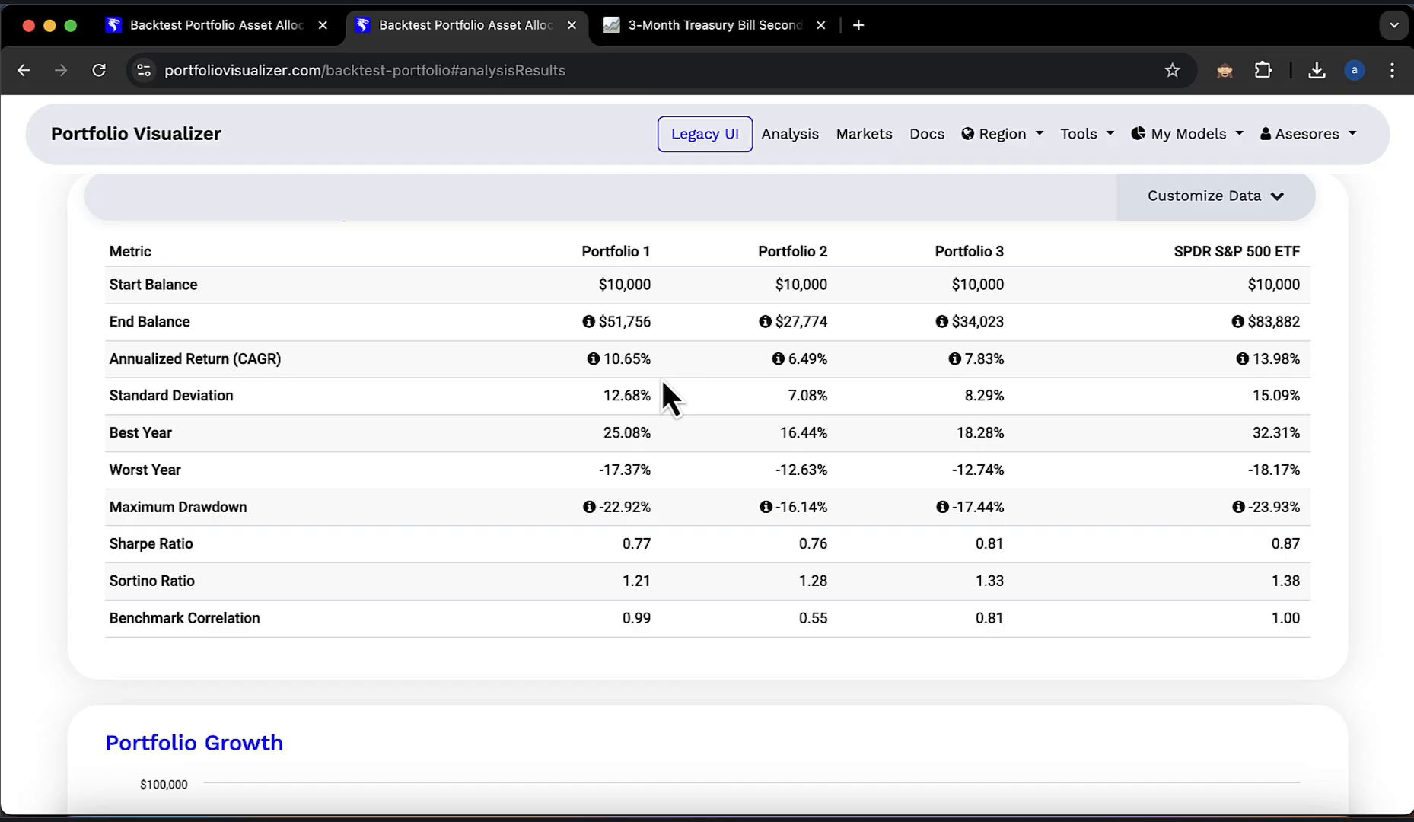
{"action": "key", "text": "super+Tab"}
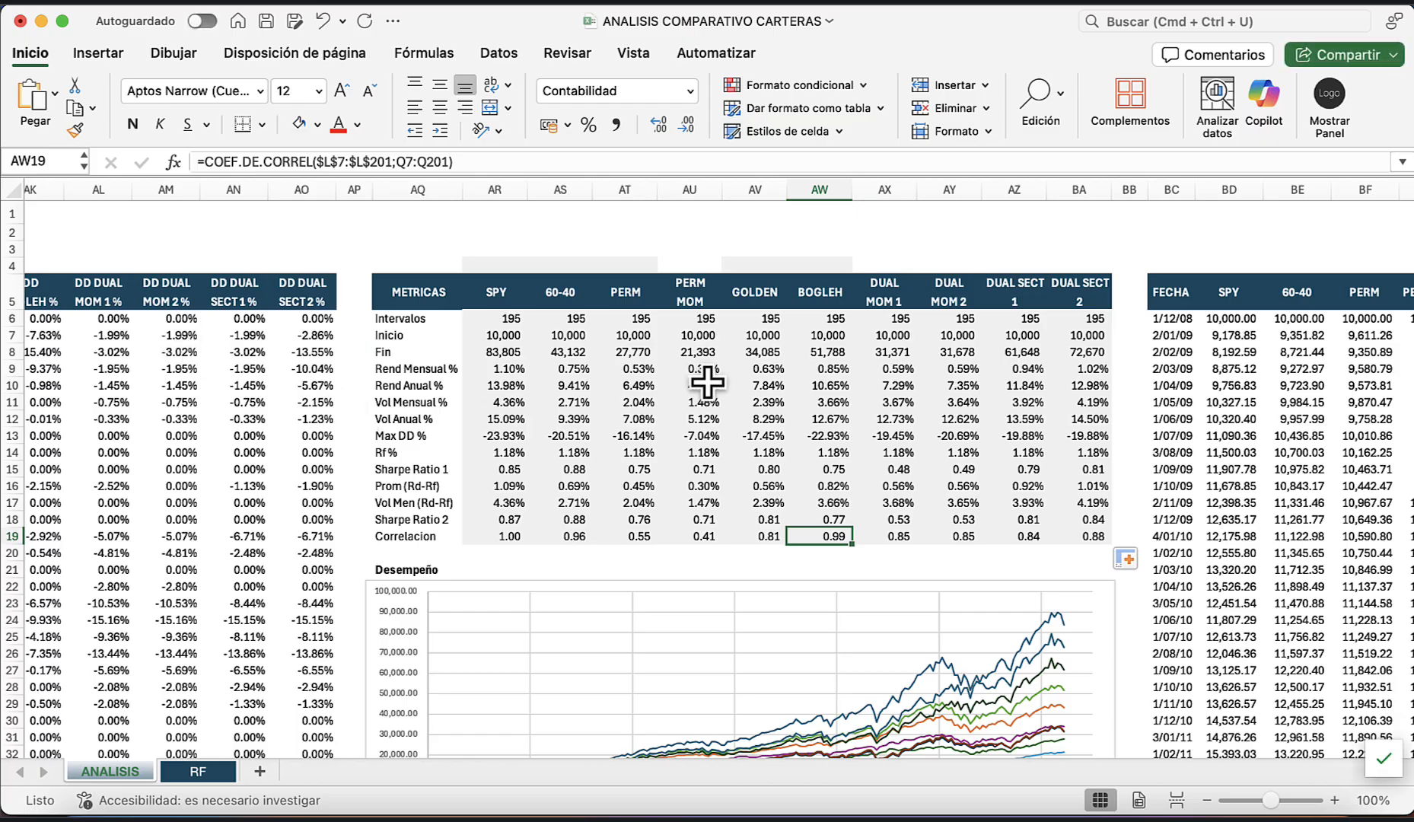
{"action": "key", "text": "super+Tab"}
Step: Switch to Excel and review the metrics of the PERM MOM, DUAL MOM 1-2 and DUAL SECT 1-2 columns
{"action": "key", "text": "super+Tab"}
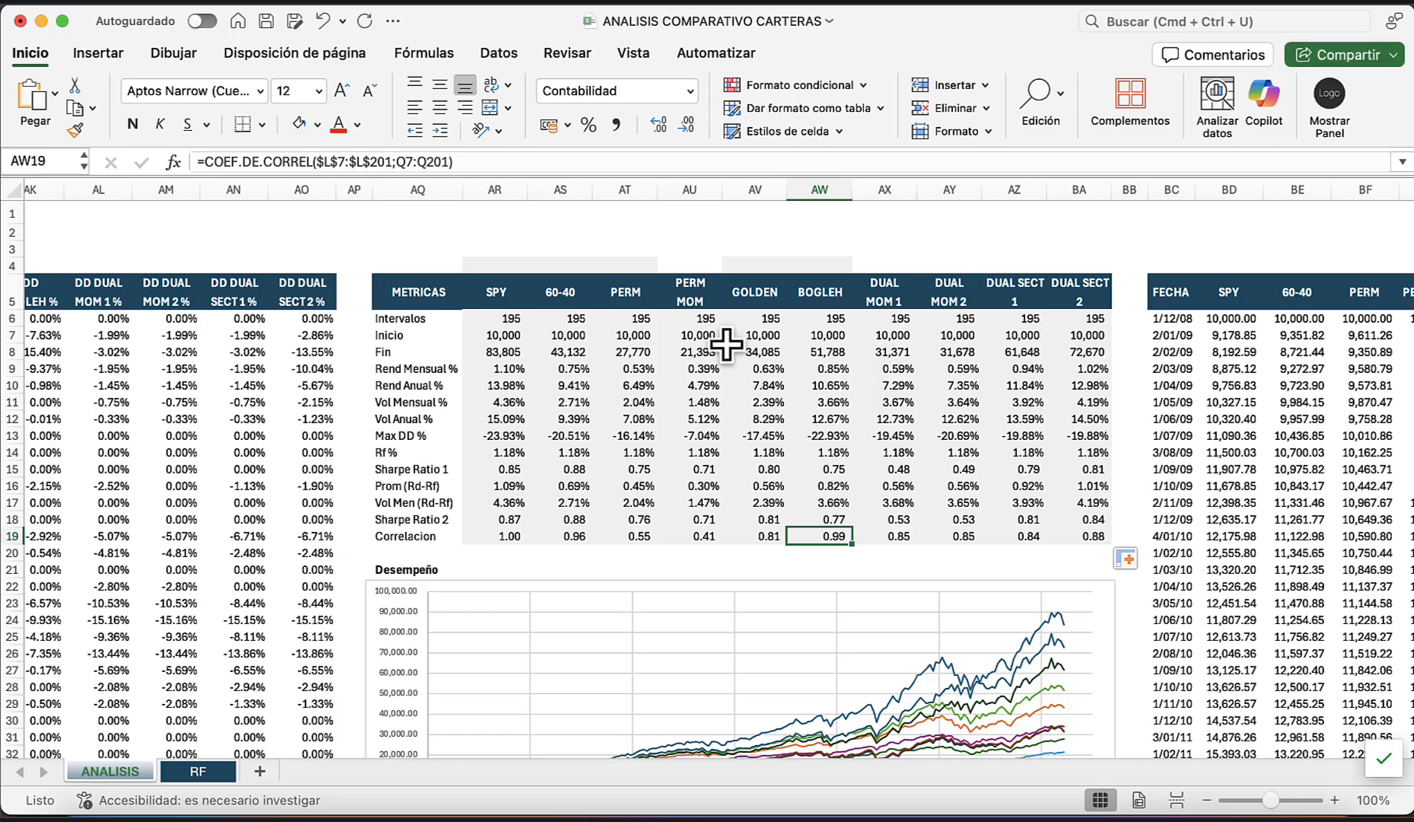
{"action": "left_click_drag", "start_coordinate": [695, 285], "coordinate": [692, 515]}
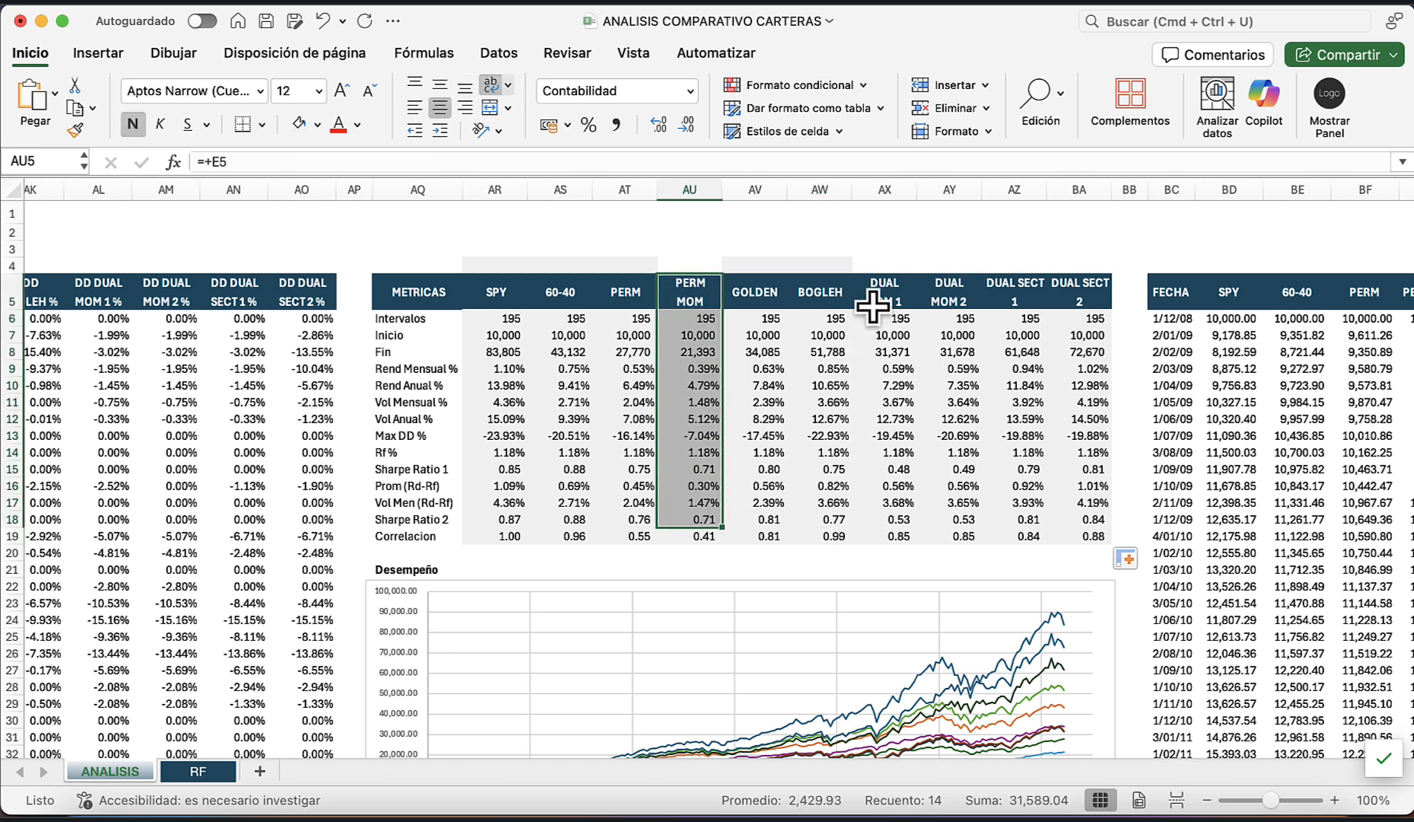
{"action": "left_click_drag", "start_coordinate": [883, 295], "coordinate": [918, 517]}
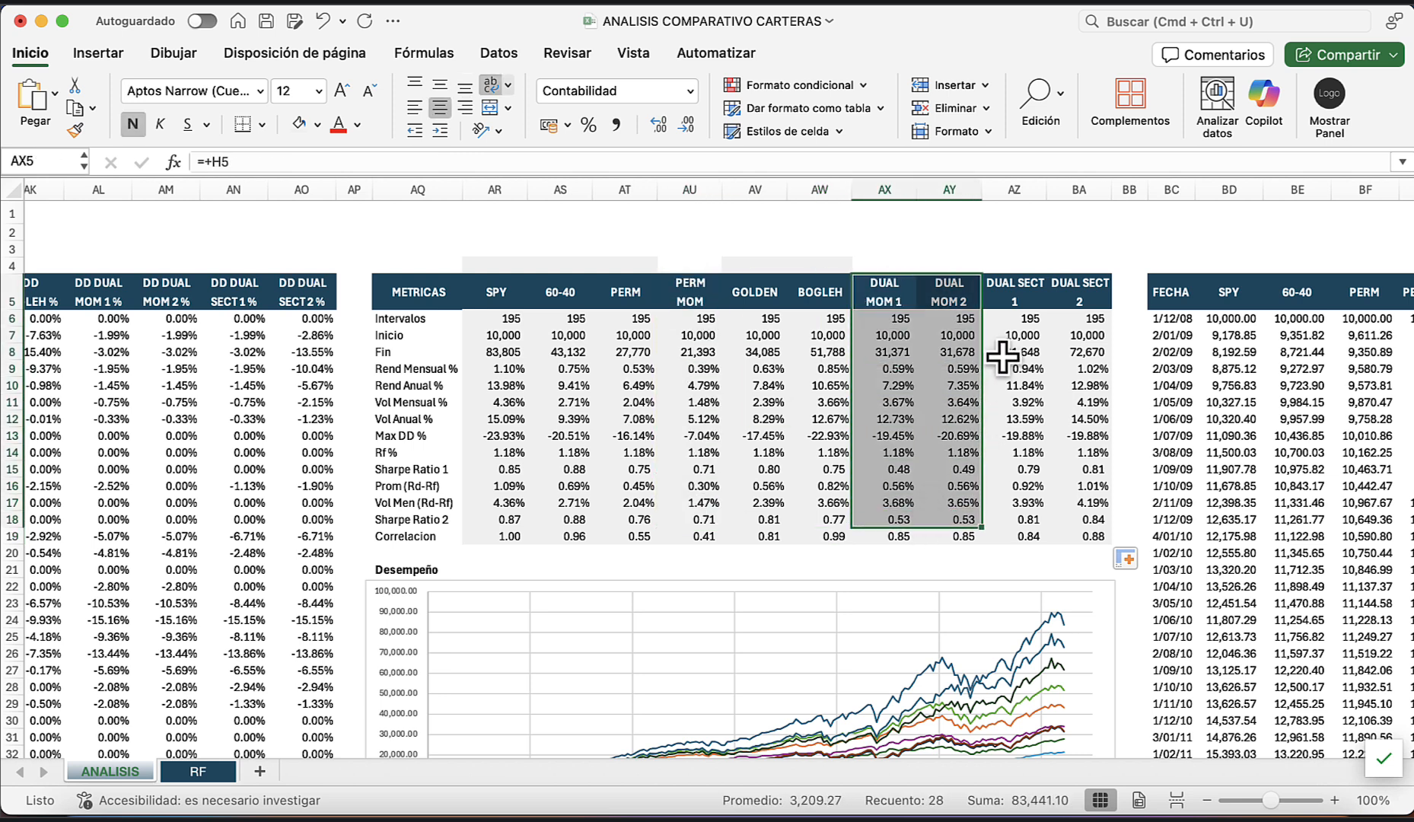
{"action": "left_click_drag", "start_coordinate": [1015, 289], "coordinate": [1054, 520]}
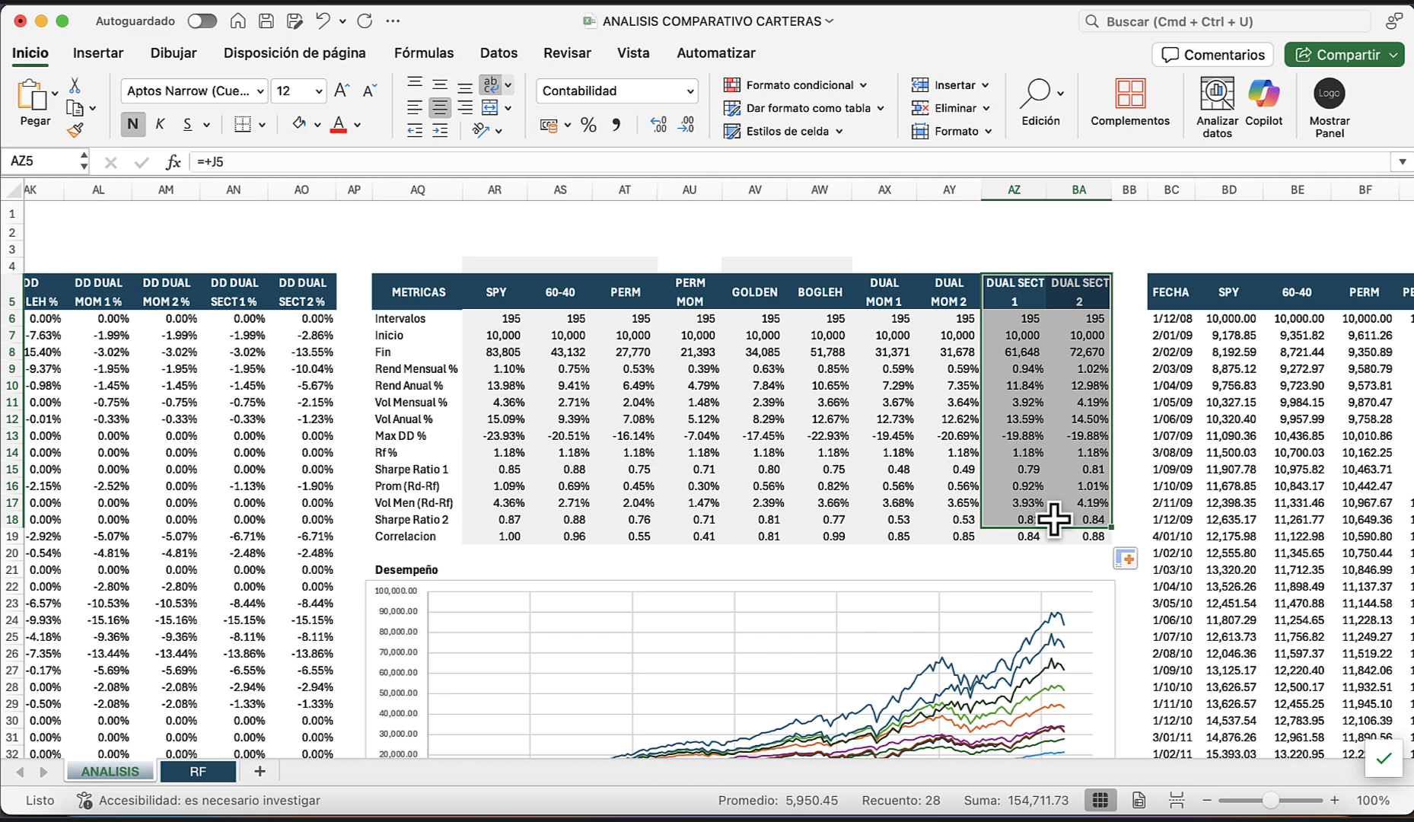
Step: Switch to Portfolio Visualizer and open the Momentum Rotation analysis from the Tactical Asset Allocation tools
{"action": "left_click", "coordinate": [689, 369]}
{"action": "key", "text": "super+Tab"}
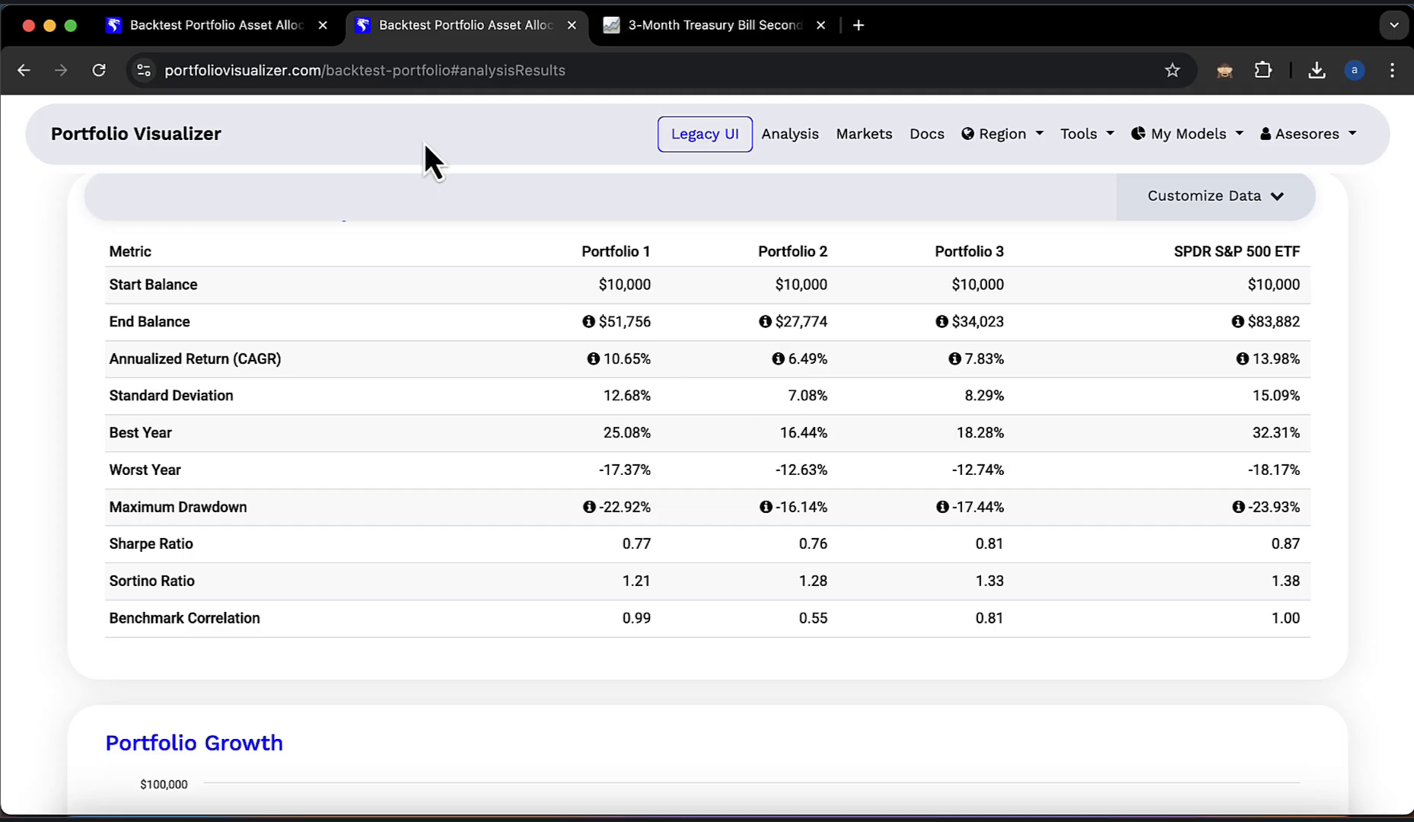
{"action": "left_click", "coordinate": [276, 29]}
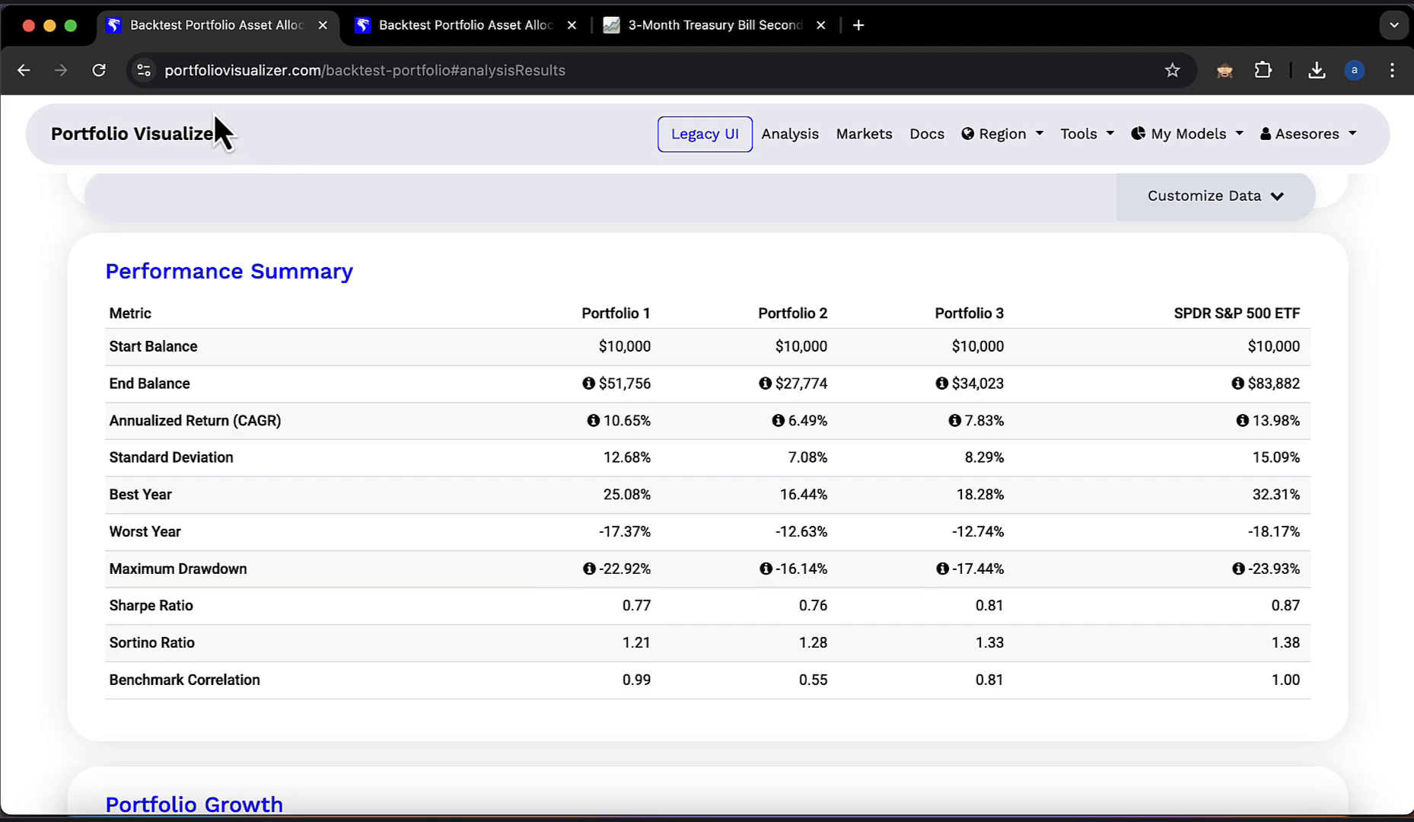
{"action": "left_click", "coordinate": [790, 141]}
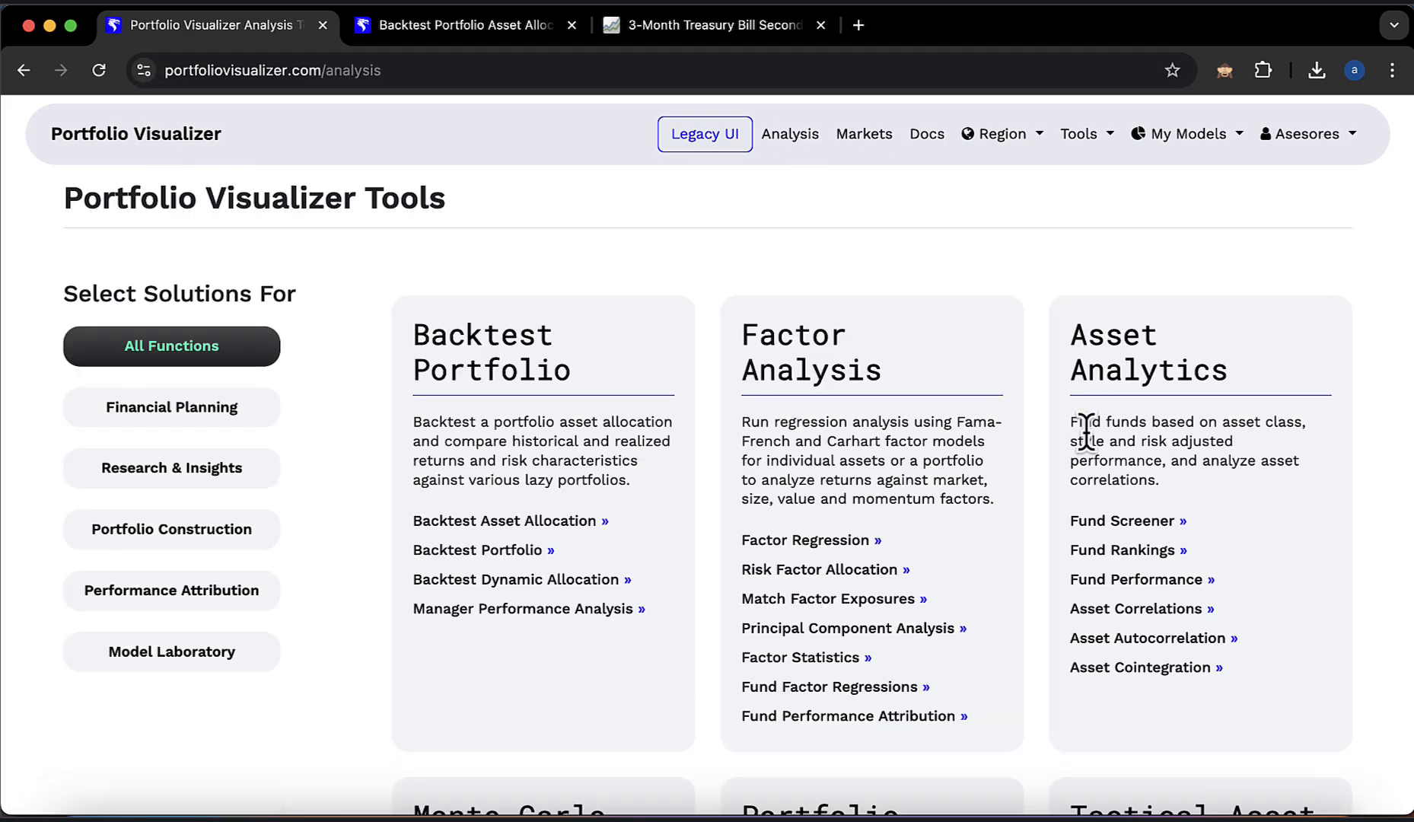
{"action": "scroll", "coordinate": [1088, 442], "scroll_direction": "down", "scroll_amount": 4}
{"action": "scroll", "coordinate": [1089, 441], "scroll_direction": "down", "scroll_amount": 3}
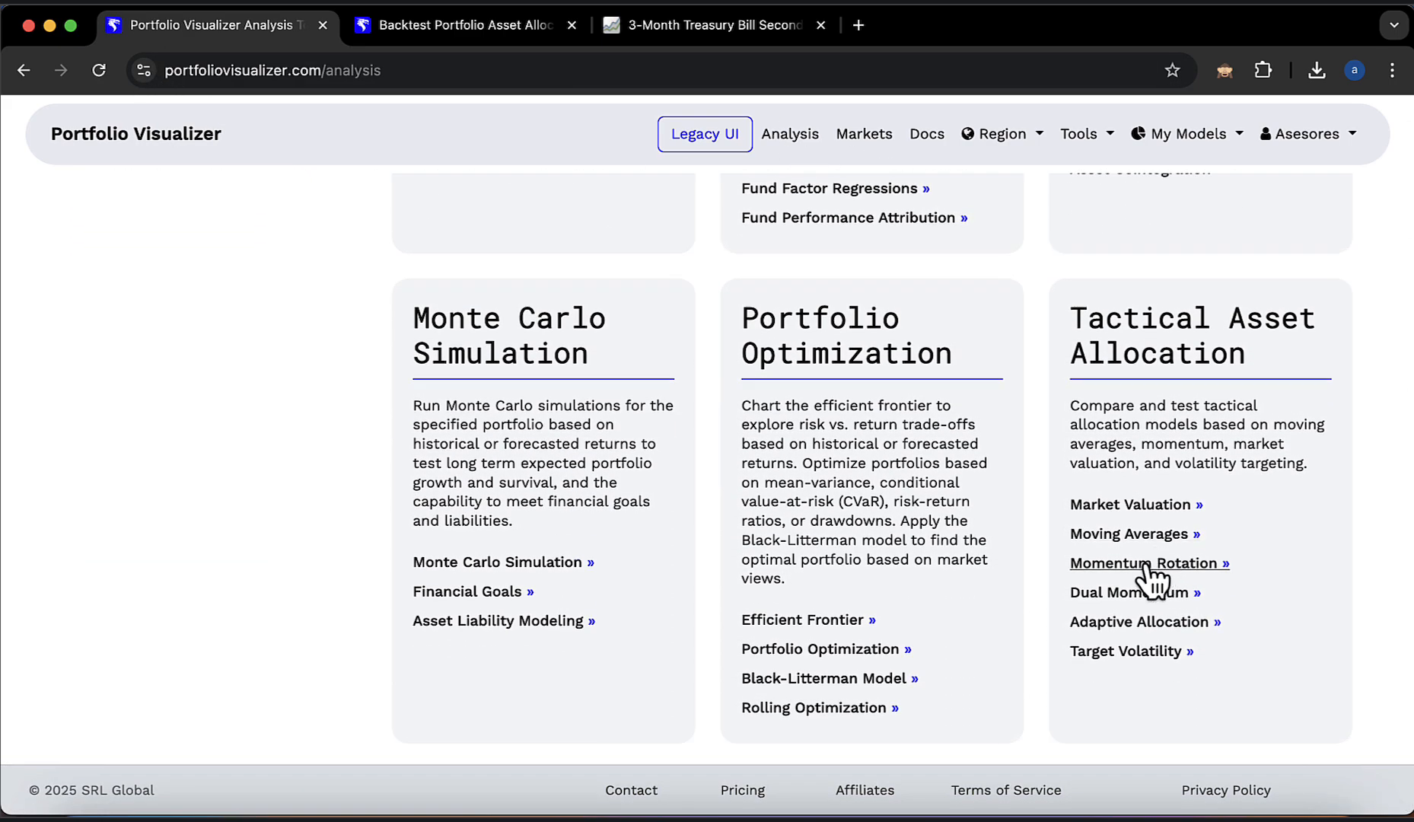
{"action": "left_click", "coordinate": [1144, 565]}
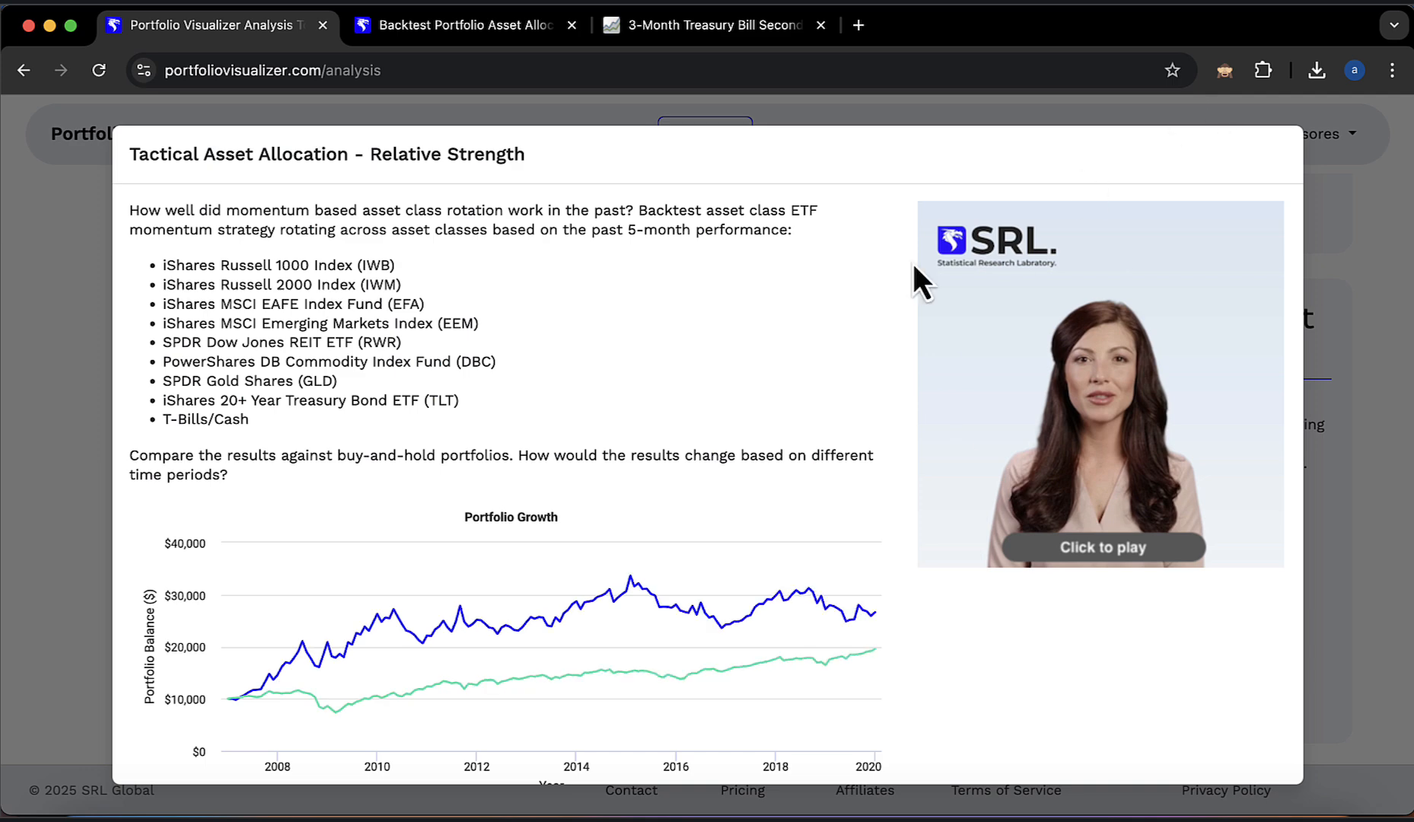
{"action": "scroll", "coordinate": [1105, 655], "scroll_direction": "down", "scroll_amount": 3}
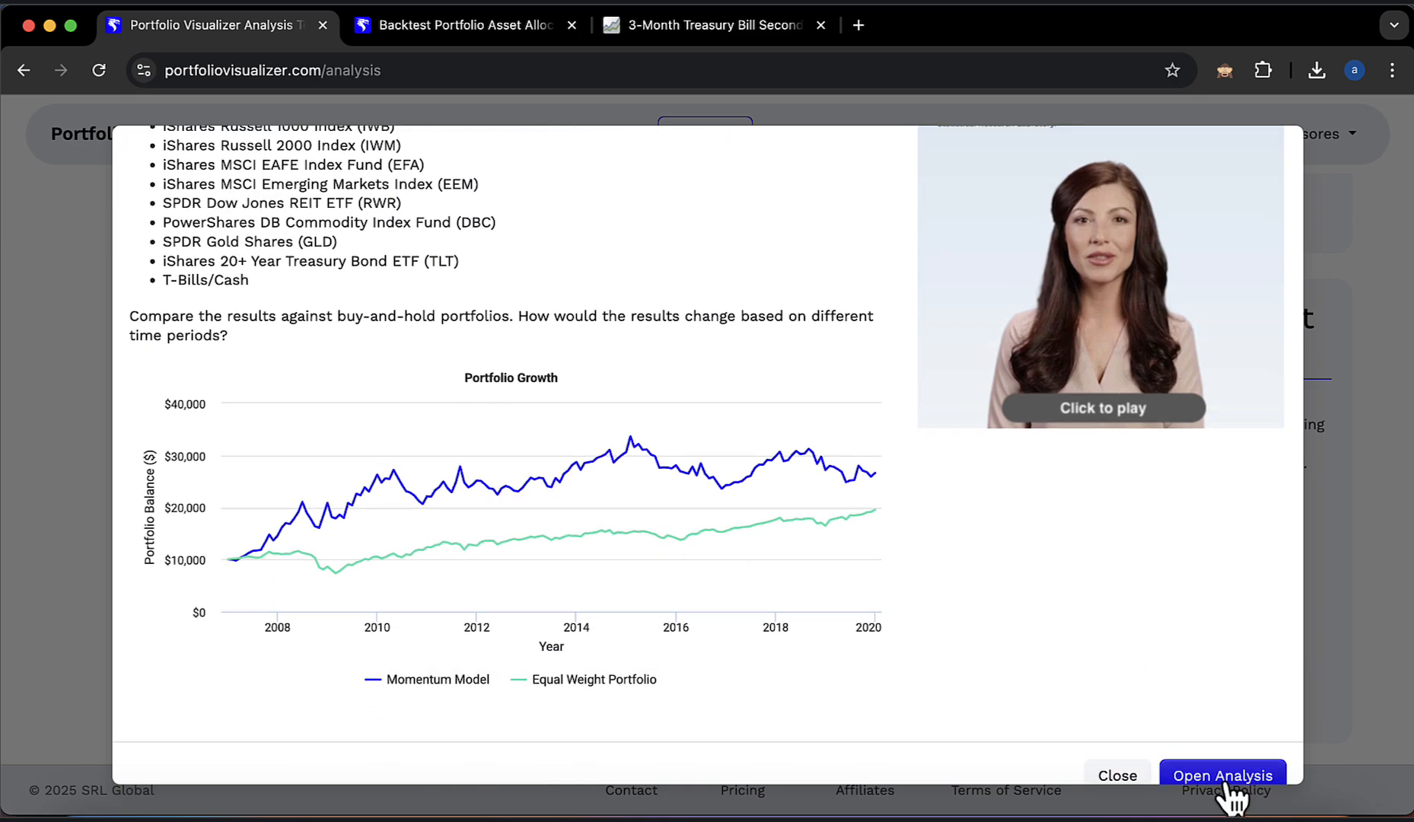
{"action": "left_click", "coordinate": [1227, 784]}
Step: Set the tactical model to Dual Momentum and the time period to Month-to-Month
{"action": "scroll", "coordinate": [662, 573], "scroll_direction": "down", "scroll_amount": 5}
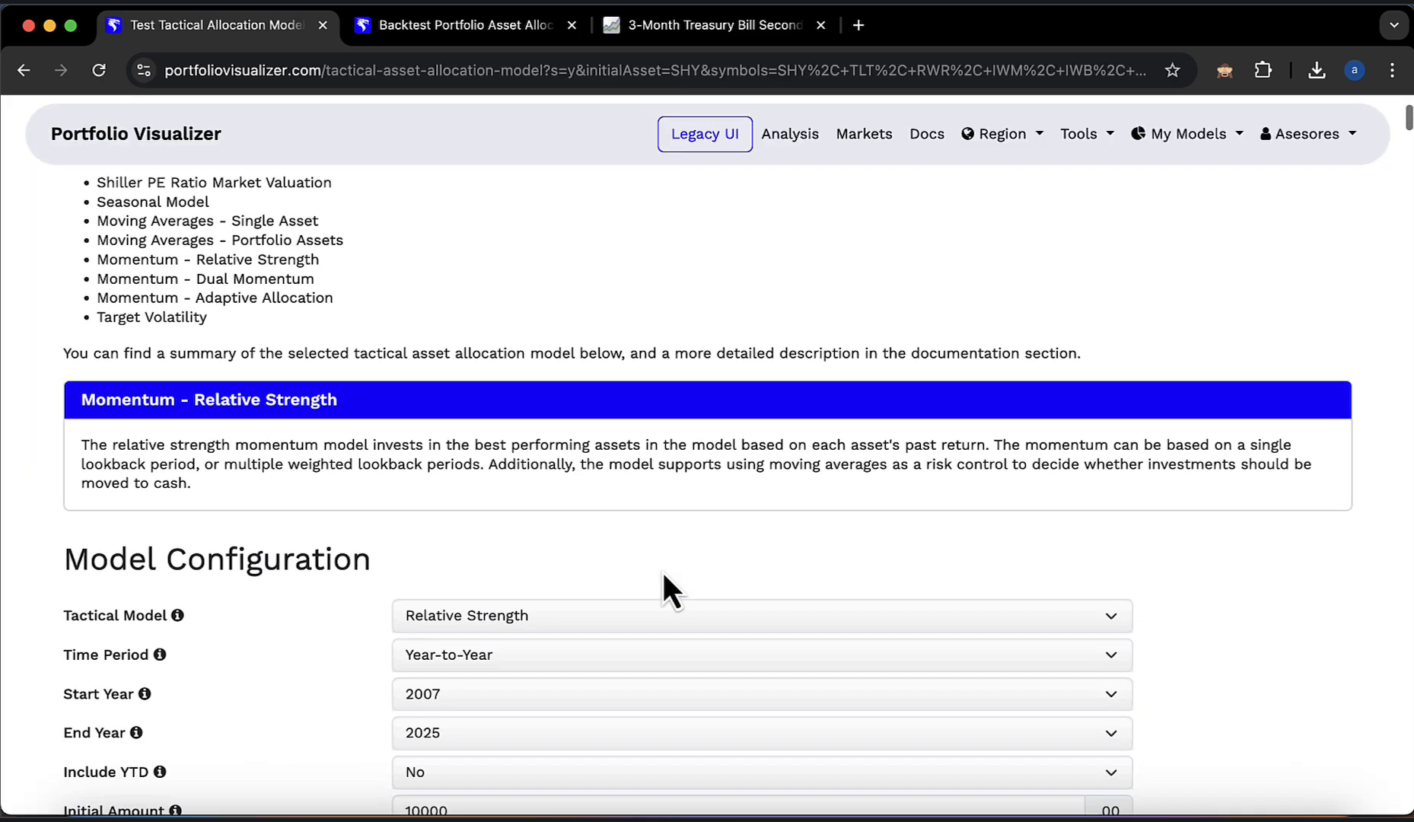
{"action": "scroll", "coordinate": [662, 569], "scroll_direction": "down", "scroll_amount": 2}
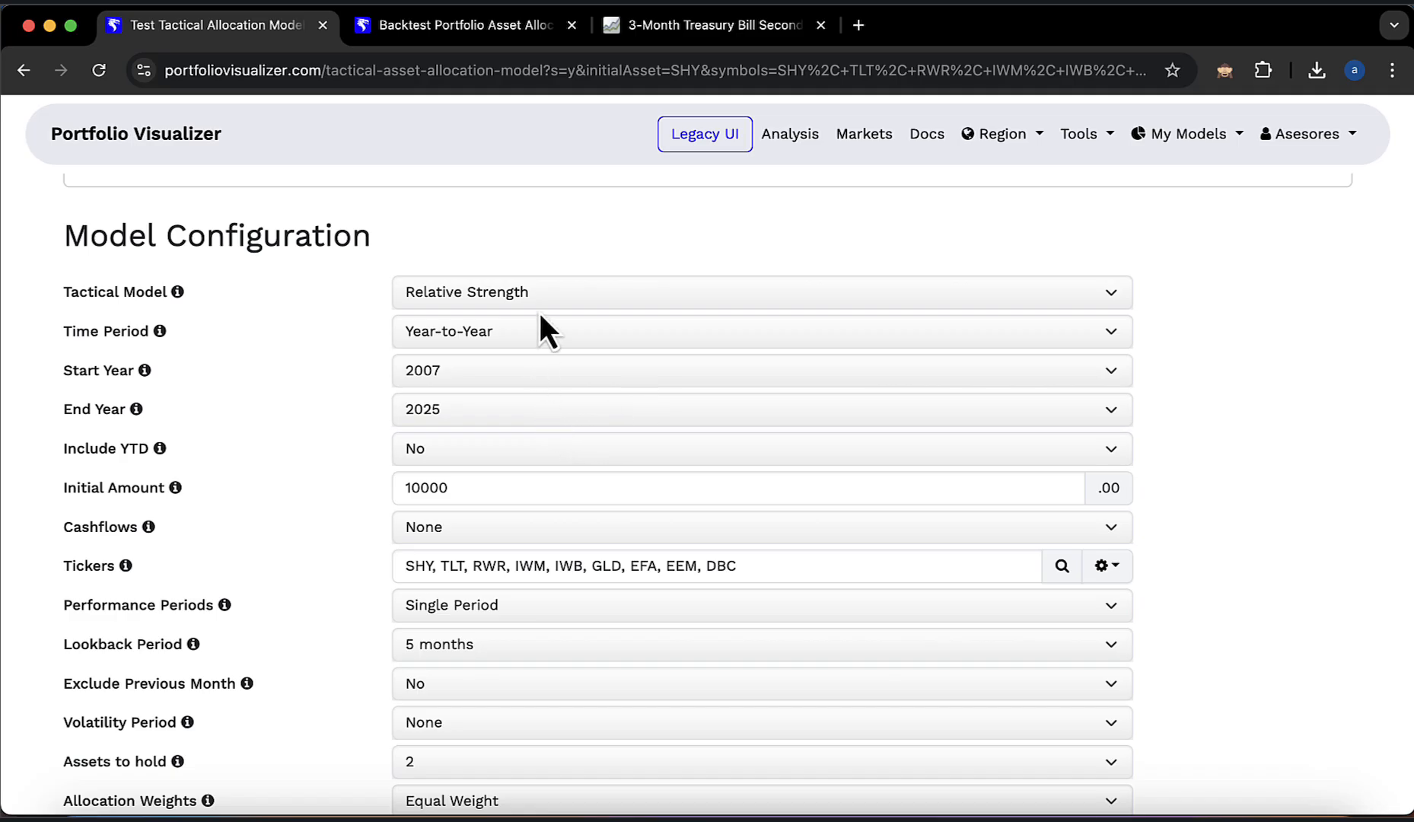
{"action": "left_click", "coordinate": [555, 301]}
{"action": "left_click", "coordinate": [540, 316]}
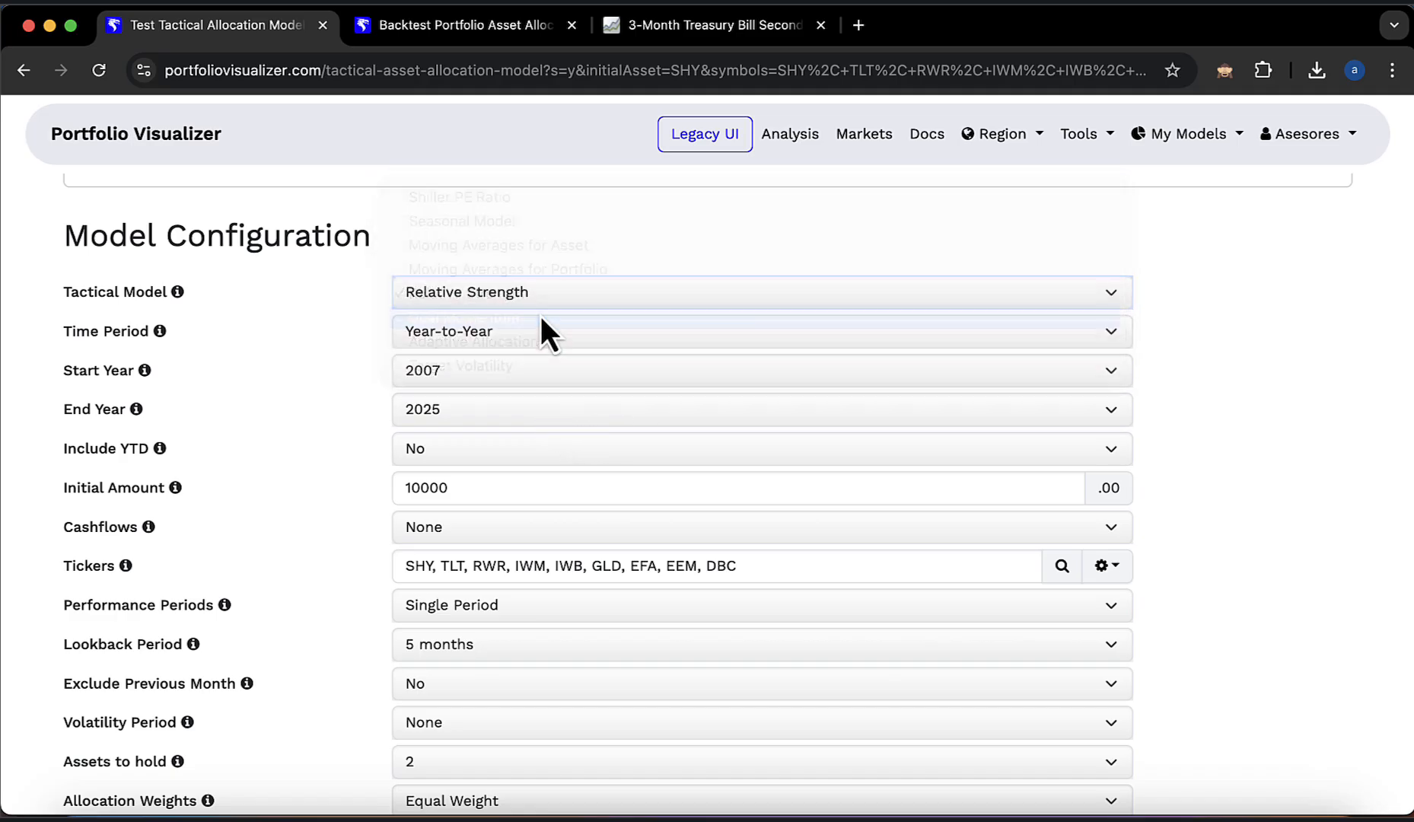
{"action": "scroll", "coordinate": [503, 335], "scroll_direction": "down", "scroll_amount": 1}
{"action": "left_click", "coordinate": [482, 318]}
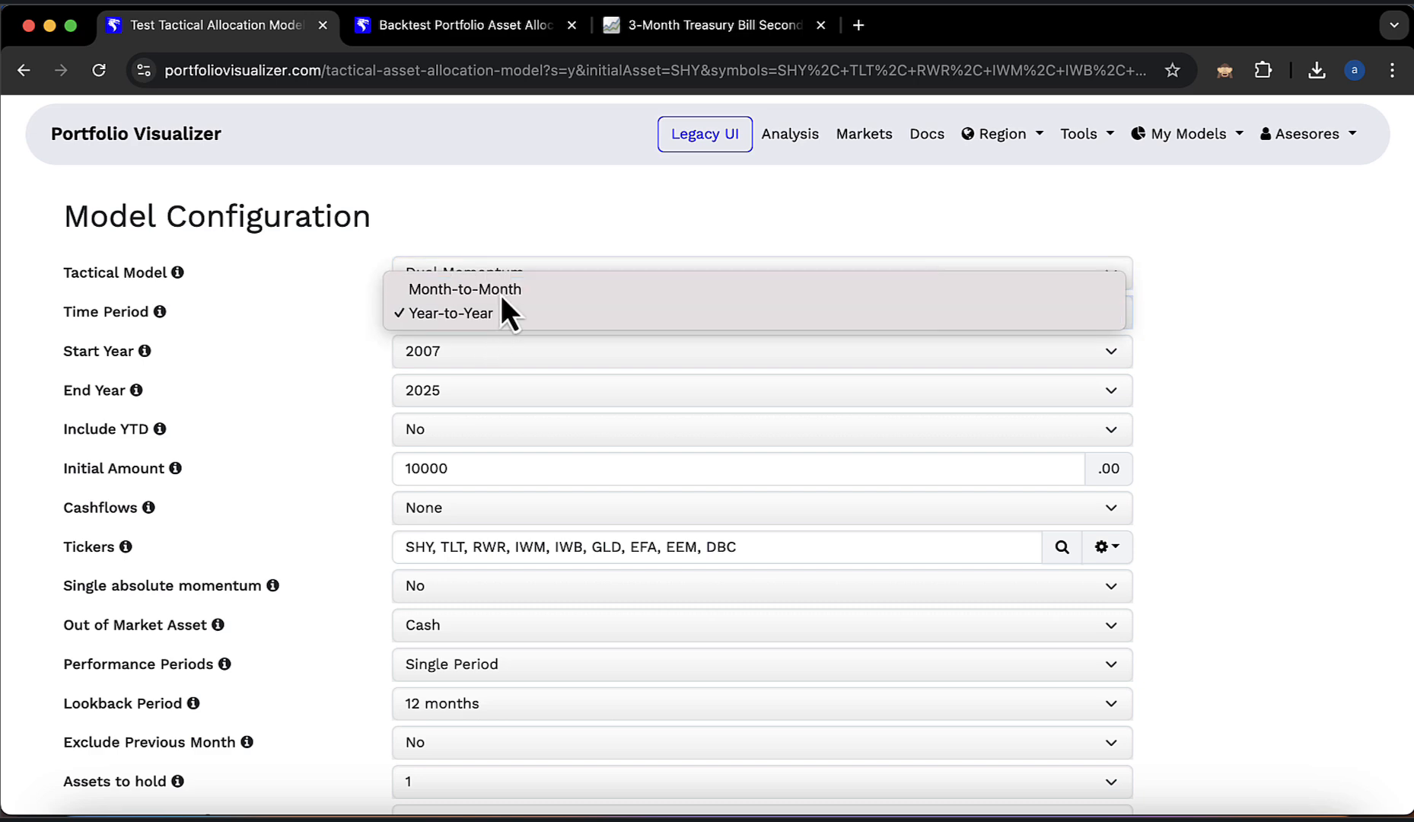
{"action": "left_click", "coordinate": [501, 293]}
Step: Set the test's start year to 2009 and its last month to Mar
{"action": "left_click", "coordinate": [470, 356]}
{"action": "type", "text": "2009"}
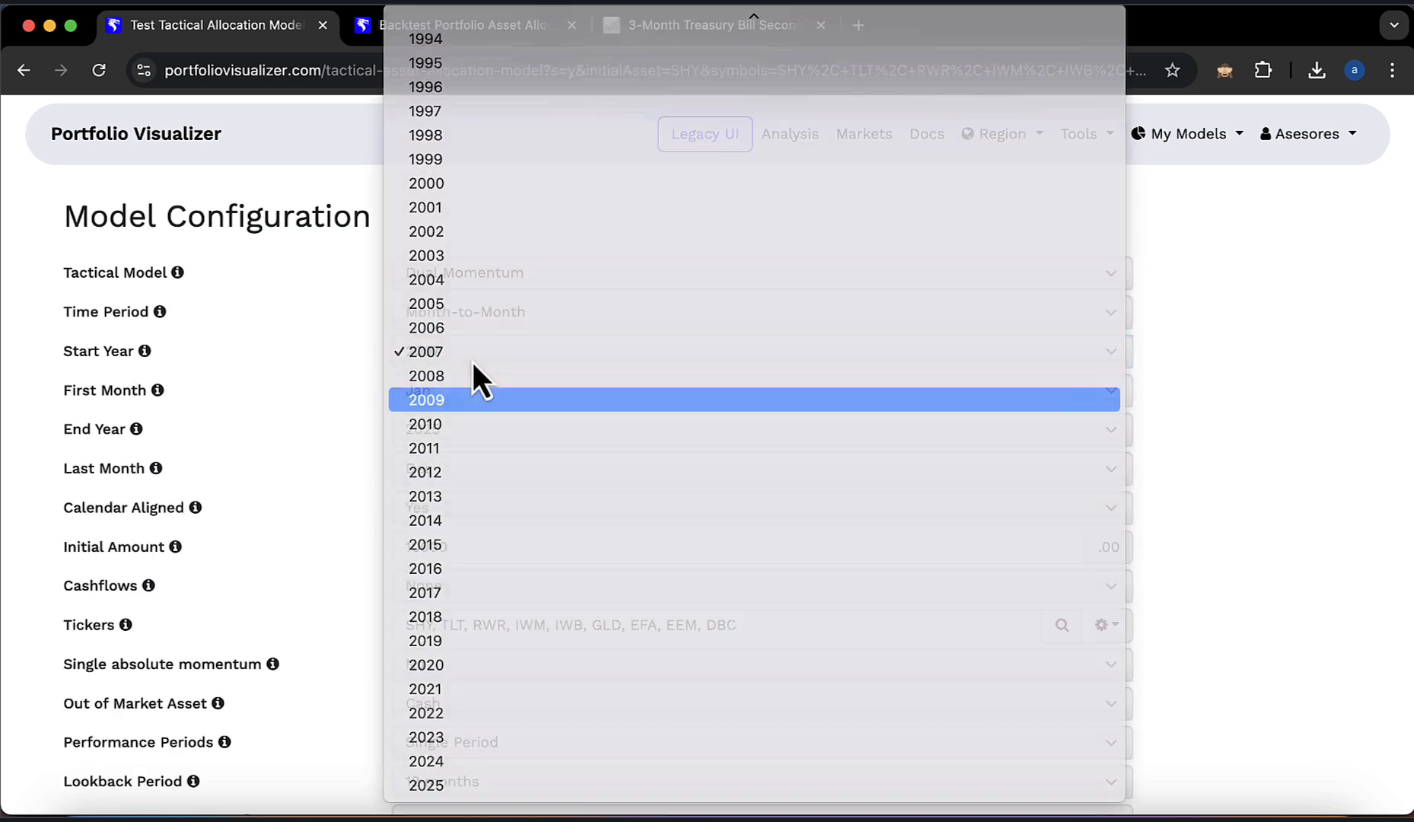
{"action": "key", "text": "Return"}
{"action": "left_click", "coordinate": [455, 475]}
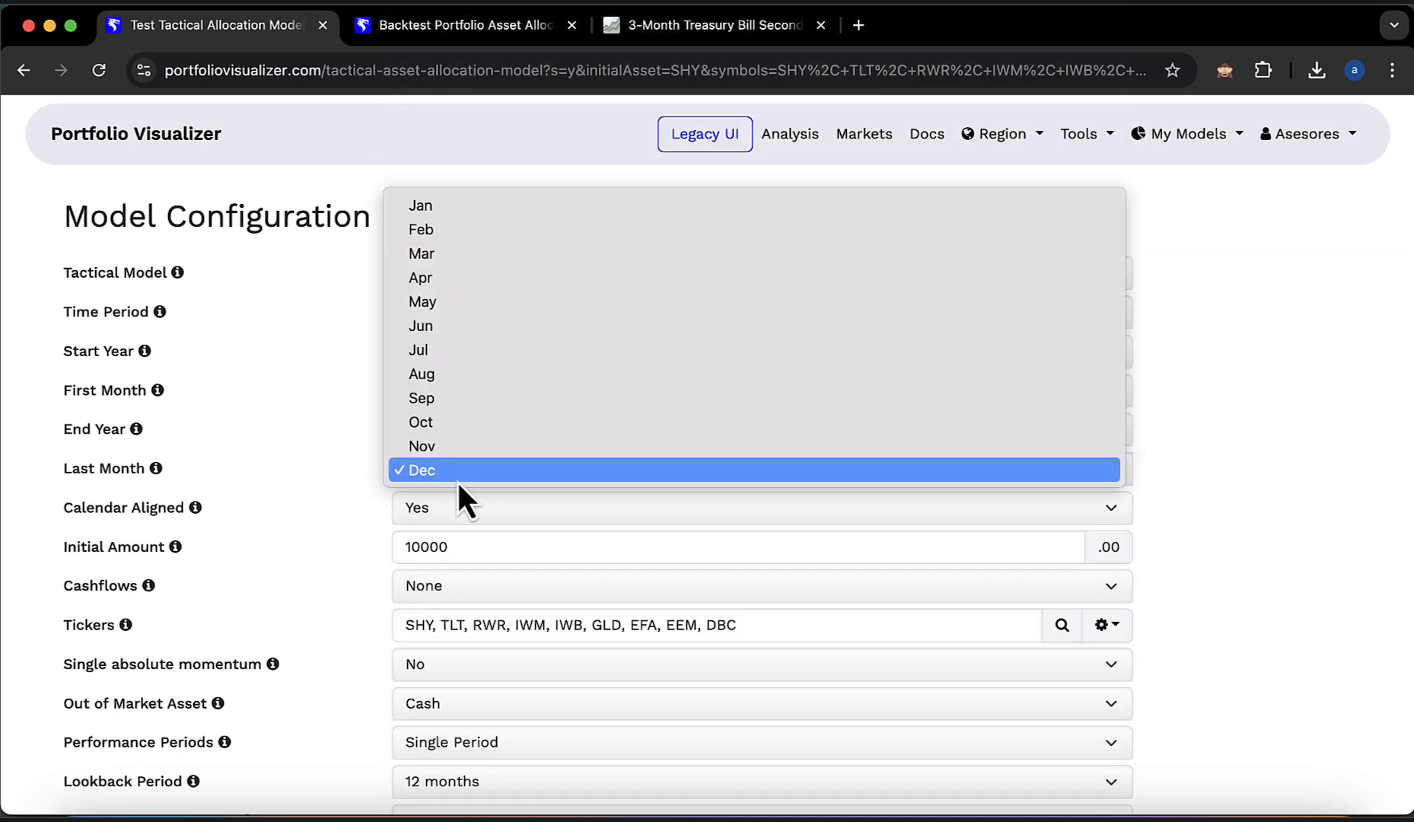
{"action": "left_click", "coordinate": [468, 263]}
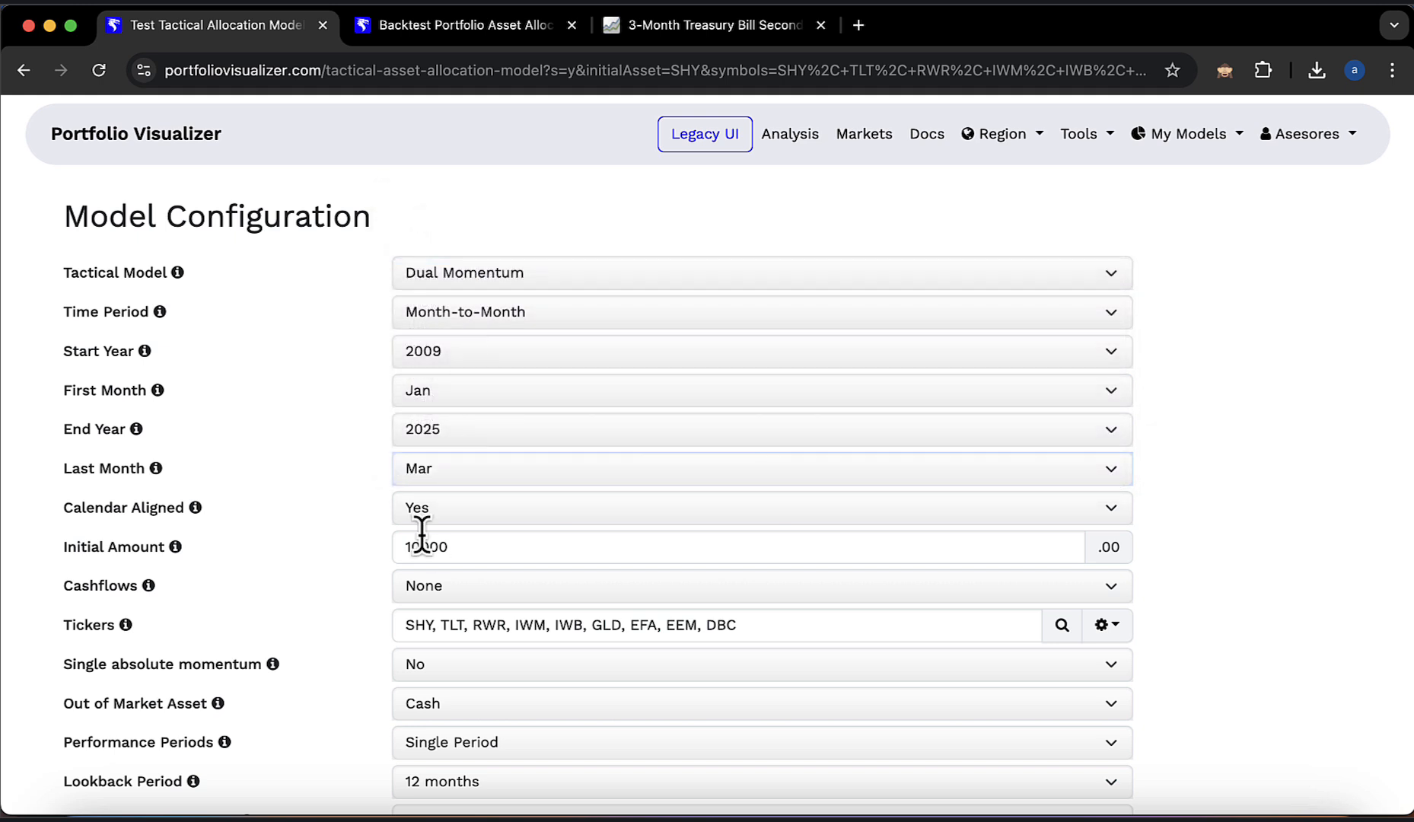
Step: Replace the model's tickers with SPY, TLT, GLD, BIL
{"action": "scroll", "coordinate": [695, 543], "scroll_direction": "down", "scroll_amount": 3}
{"action": "left_click_drag", "start_coordinate": [760, 455], "coordinate": [253, 386]}
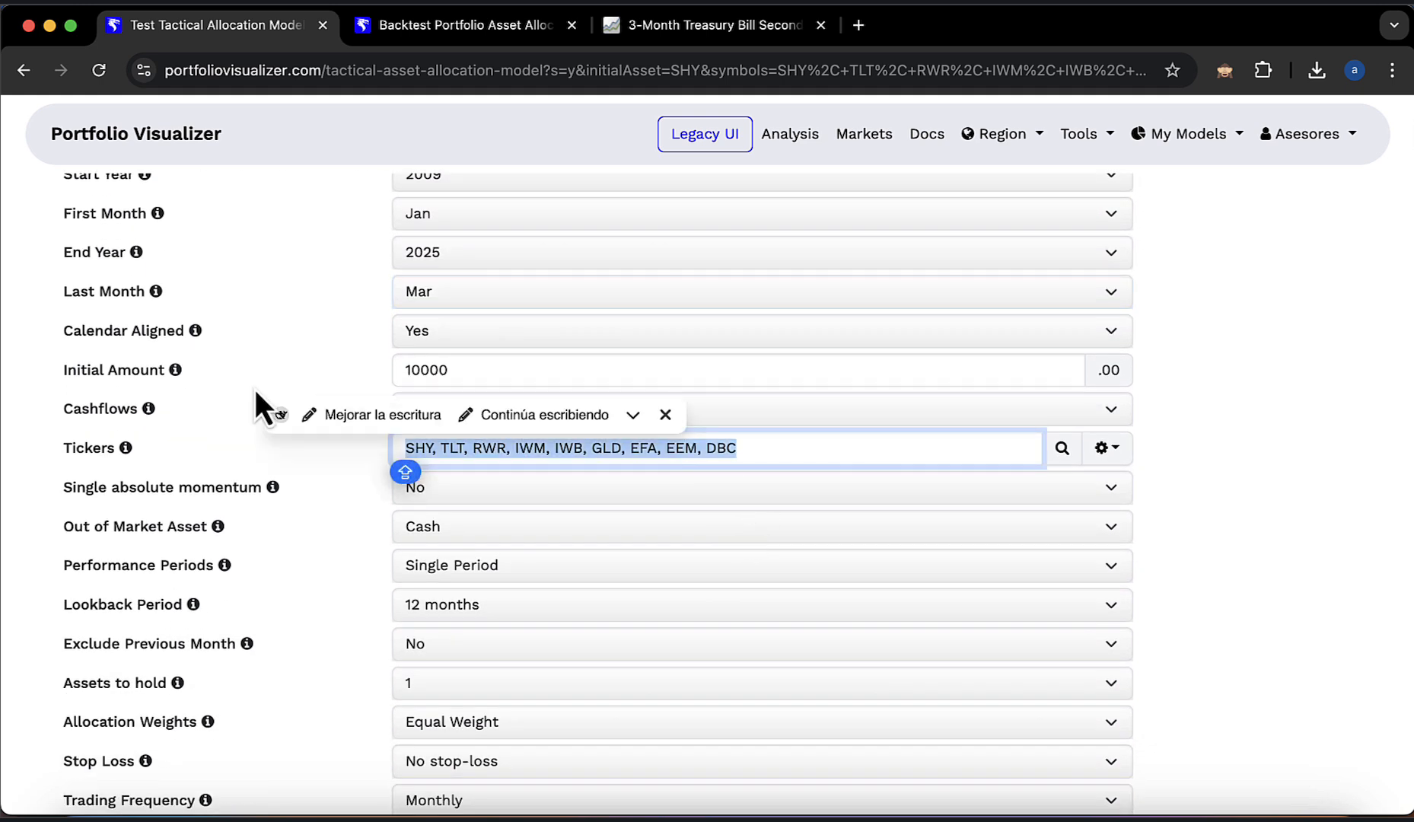
{"action": "type", "text": "SPY"}
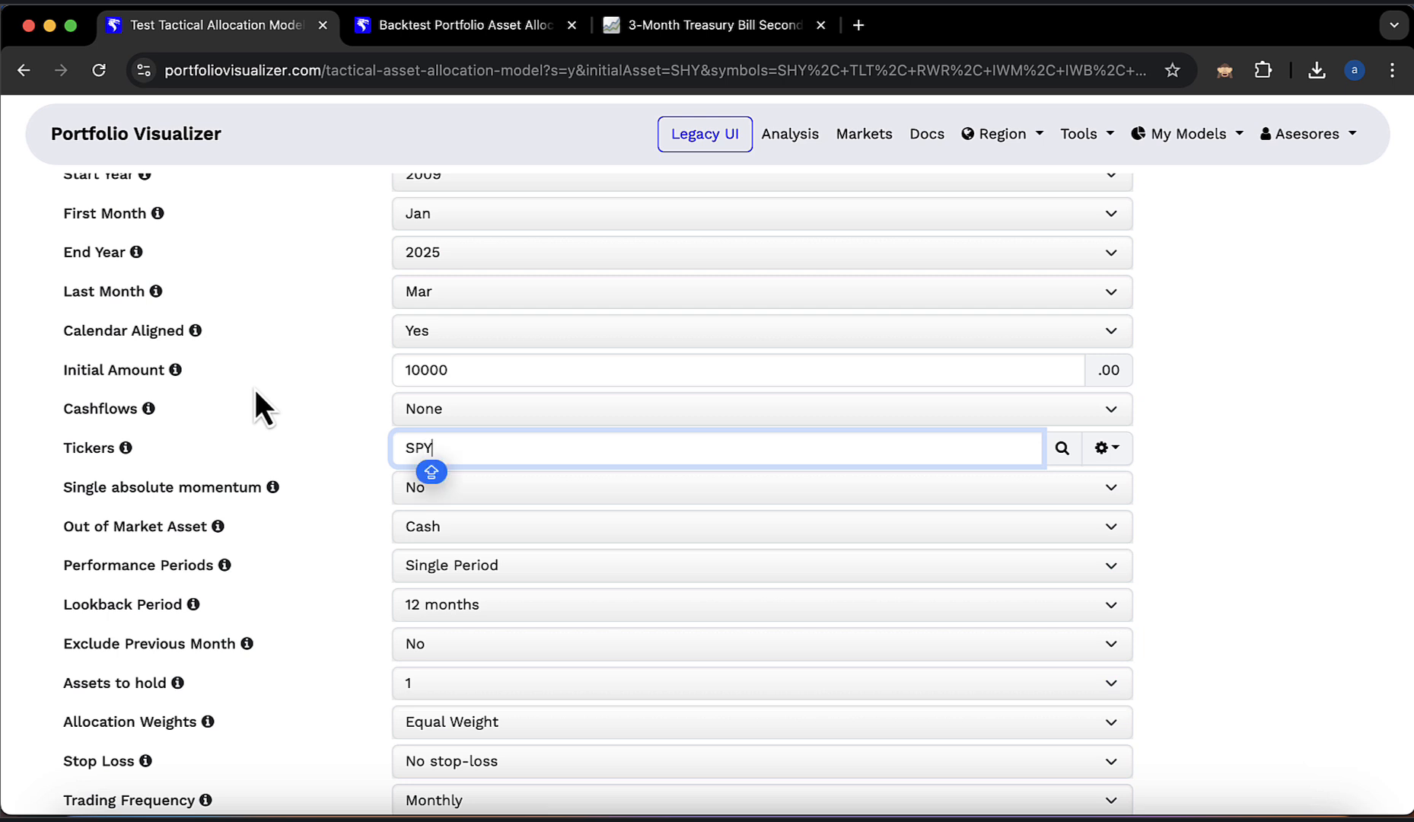
{"action": "type", "text": ", TLT, GLD"}
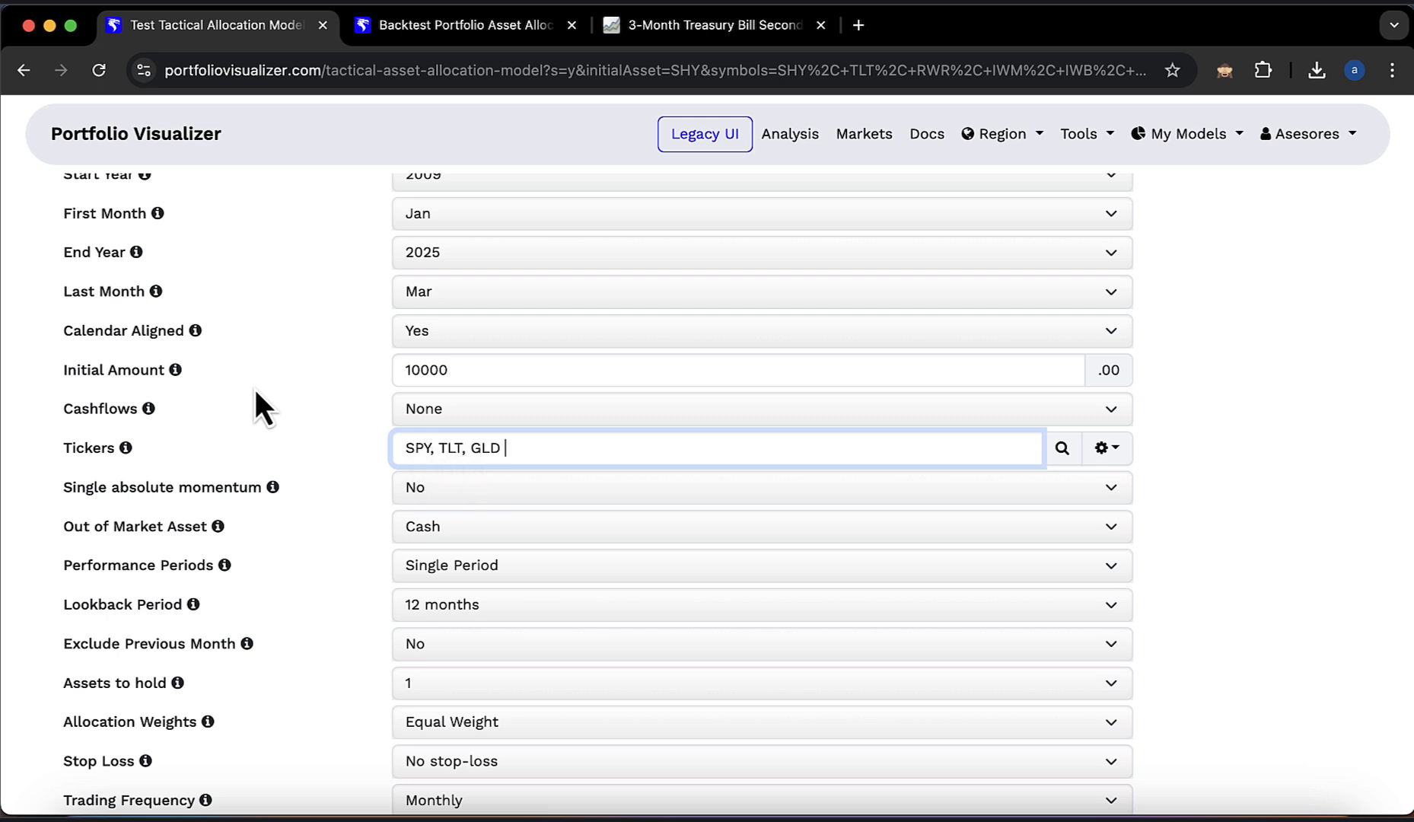
{"action": "type", "text": ", BIL"}
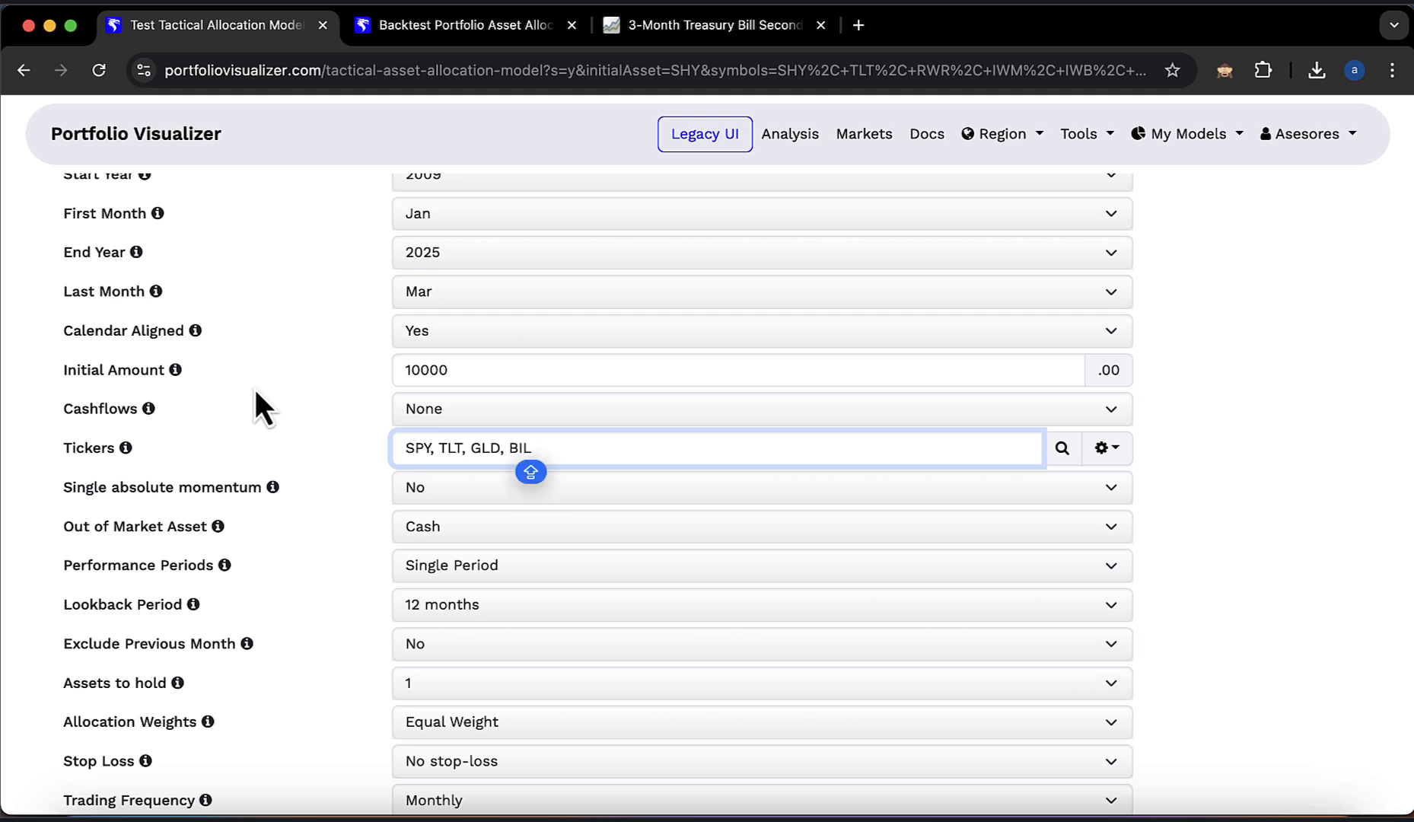
{"action": "left_click", "coordinate": [385, 498]}
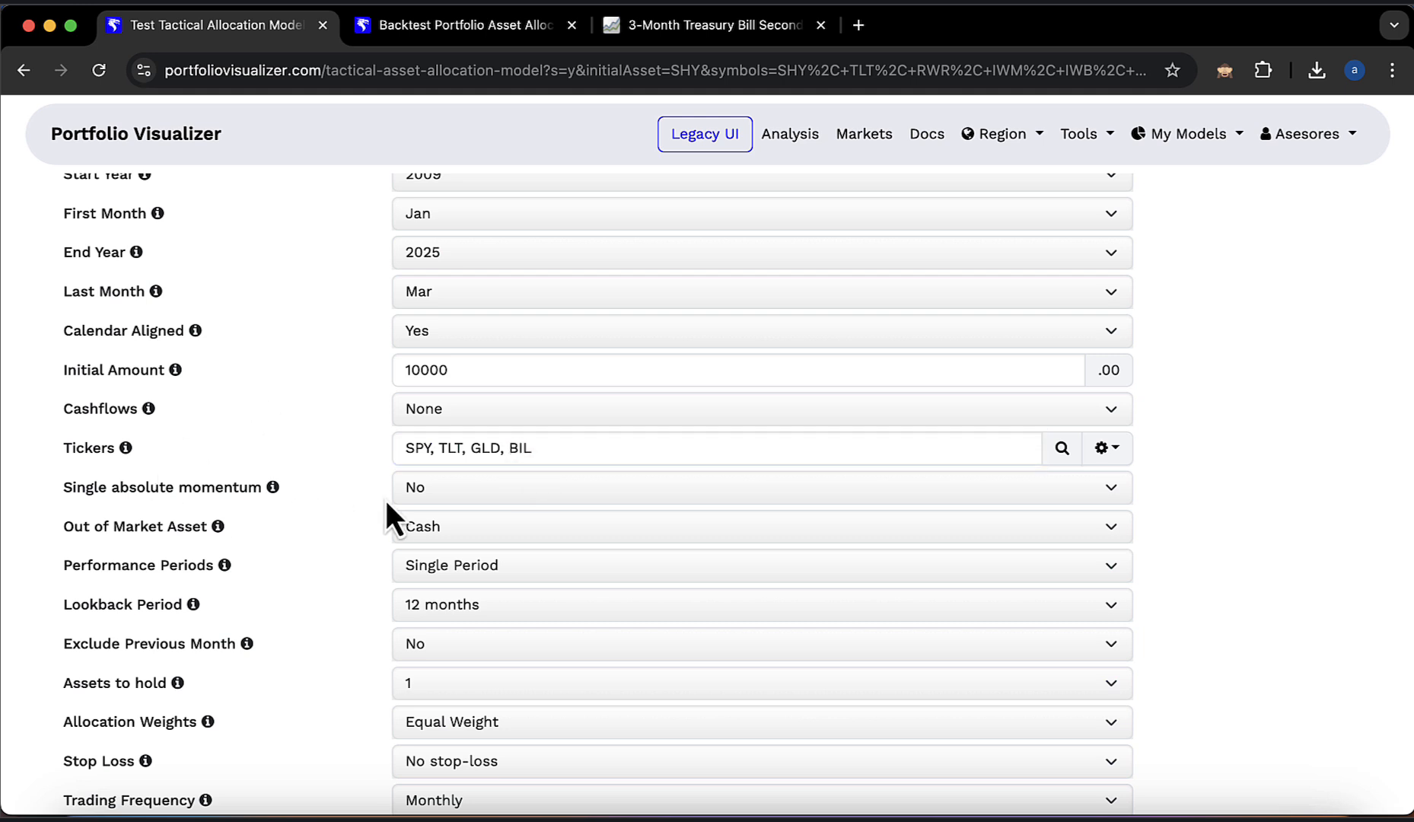
Step: Set the assets to hold to 4 and specify SPDR Blmbg 1-3 Mth T-Bill ETF (BIL) as the out of market asset
{"action": "scroll", "coordinate": [448, 528], "scroll_direction": "down", "scroll_amount": 4}
{"action": "left_click", "coordinate": [446, 527]}
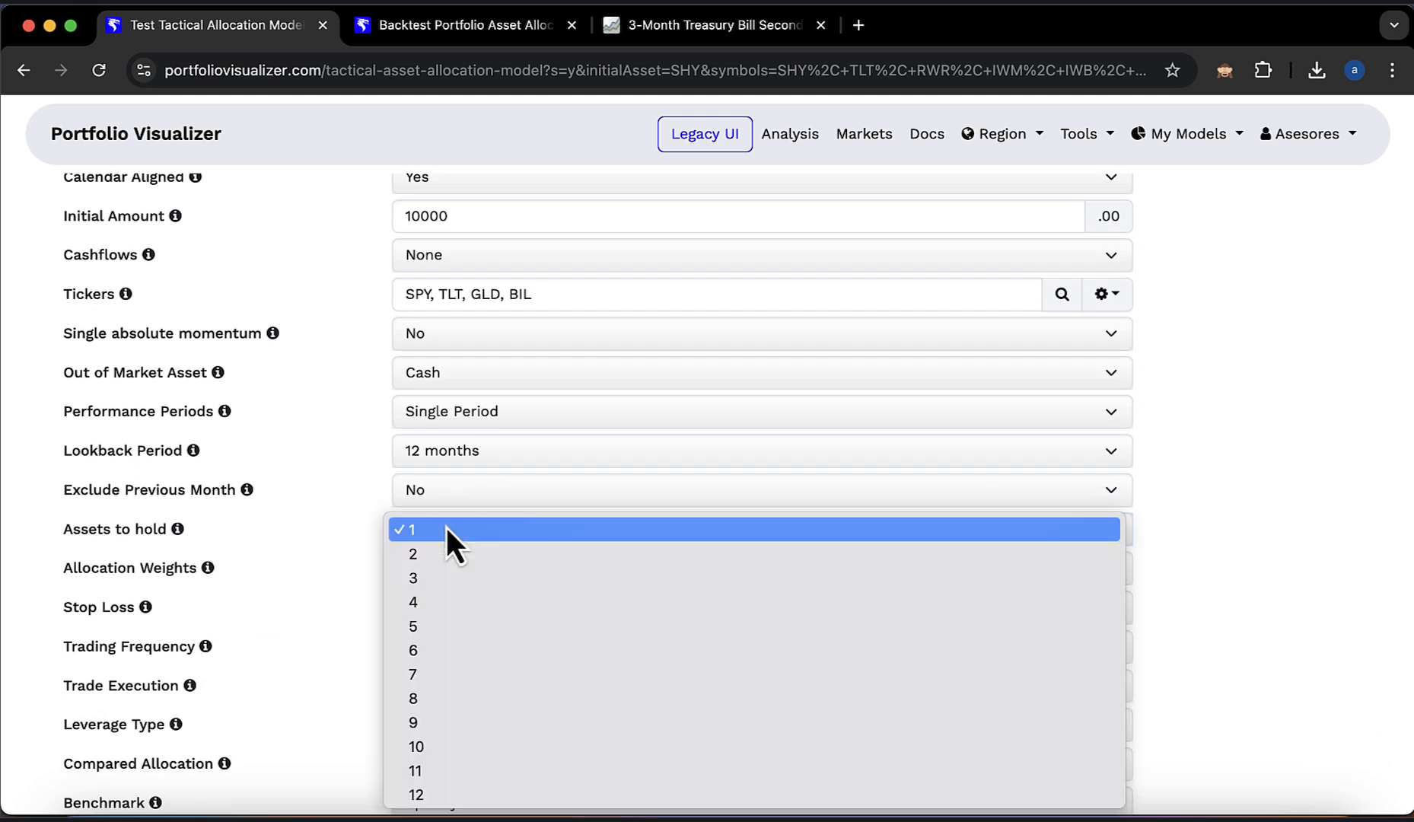
{"action": "left_click", "coordinate": [462, 594]}
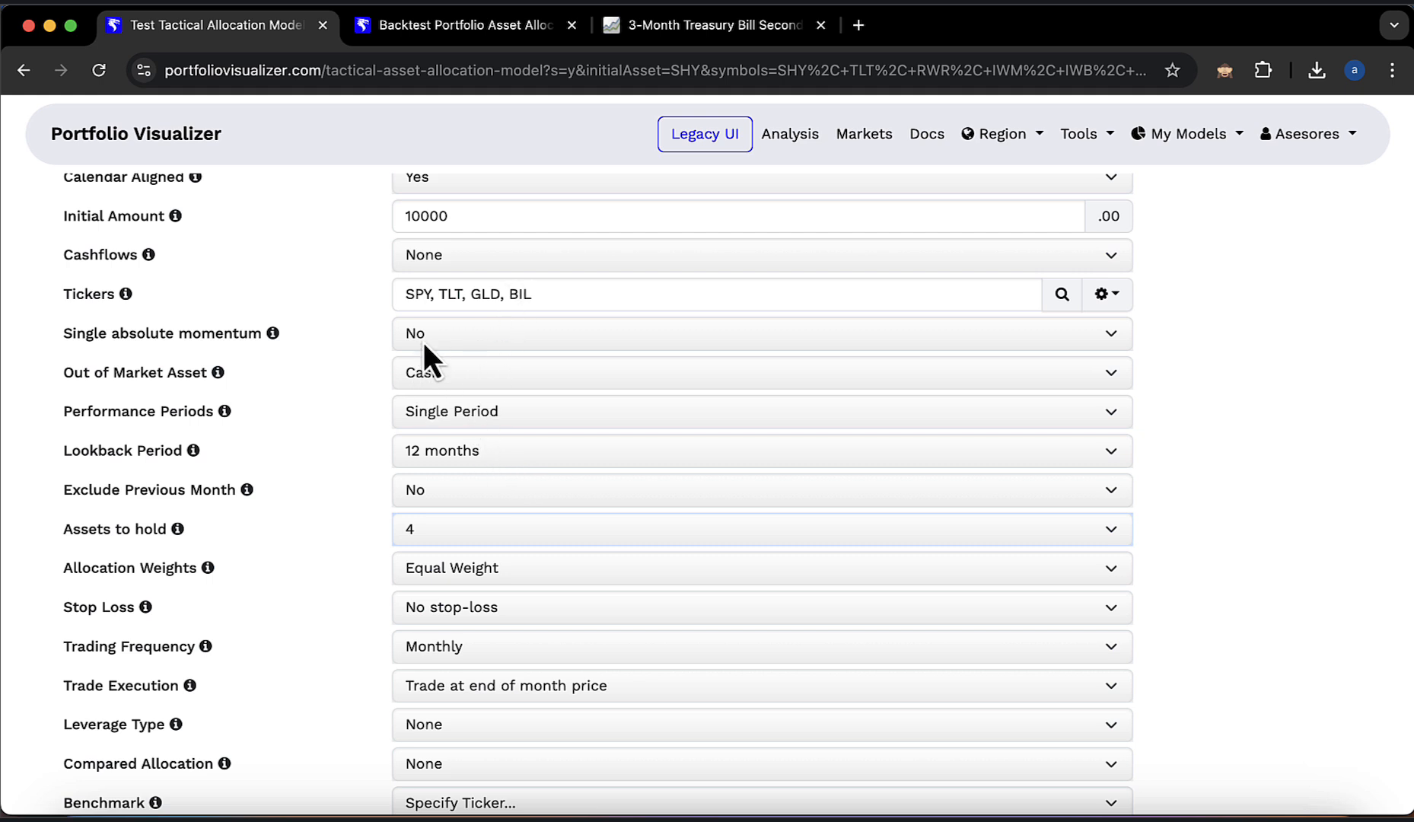
{"action": "left_click", "coordinate": [527, 371]}
{"action": "left_click", "coordinate": [499, 402]}
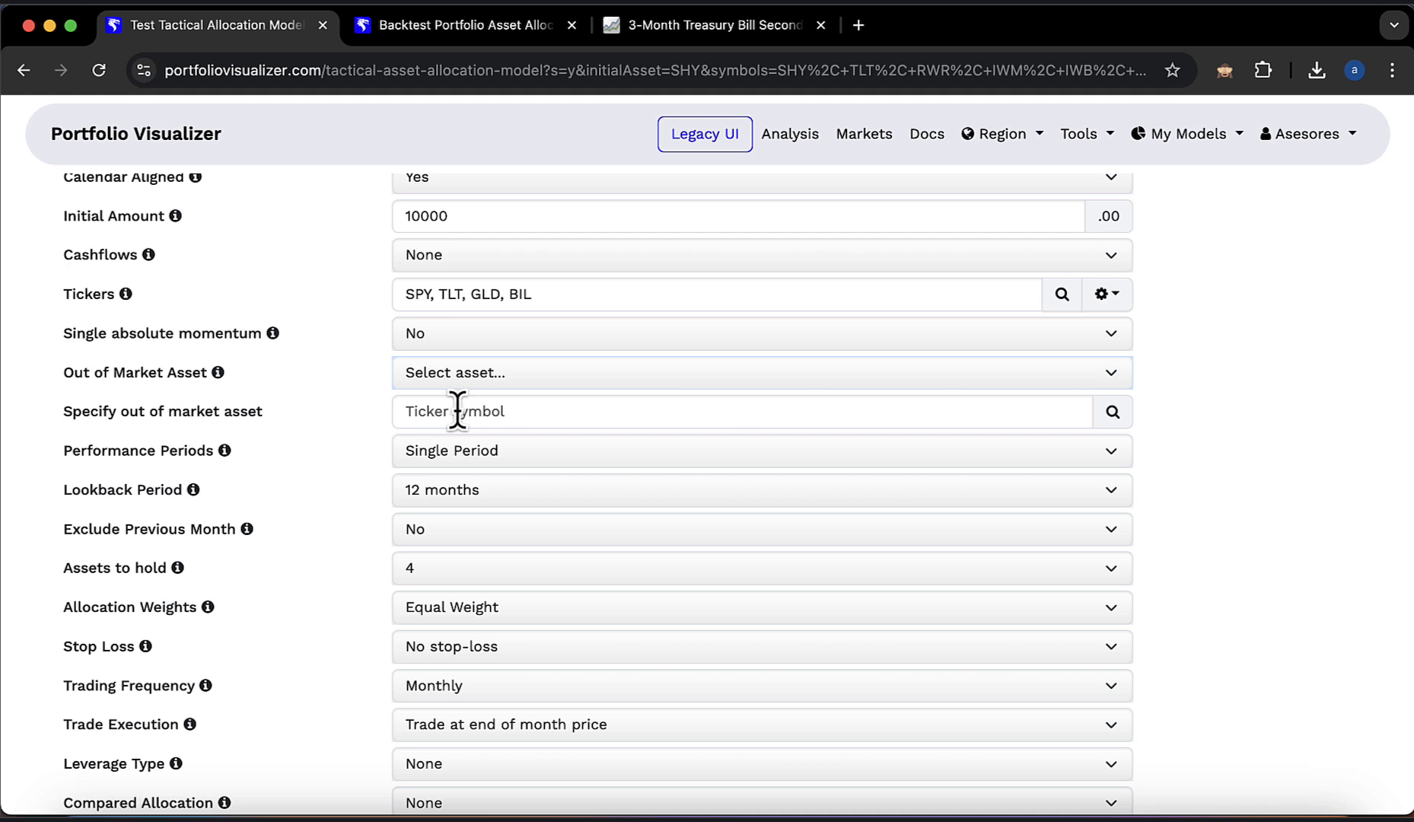
{"action": "left_click", "coordinate": [457, 411]}
{"action": "type", "text": "BIL)"}
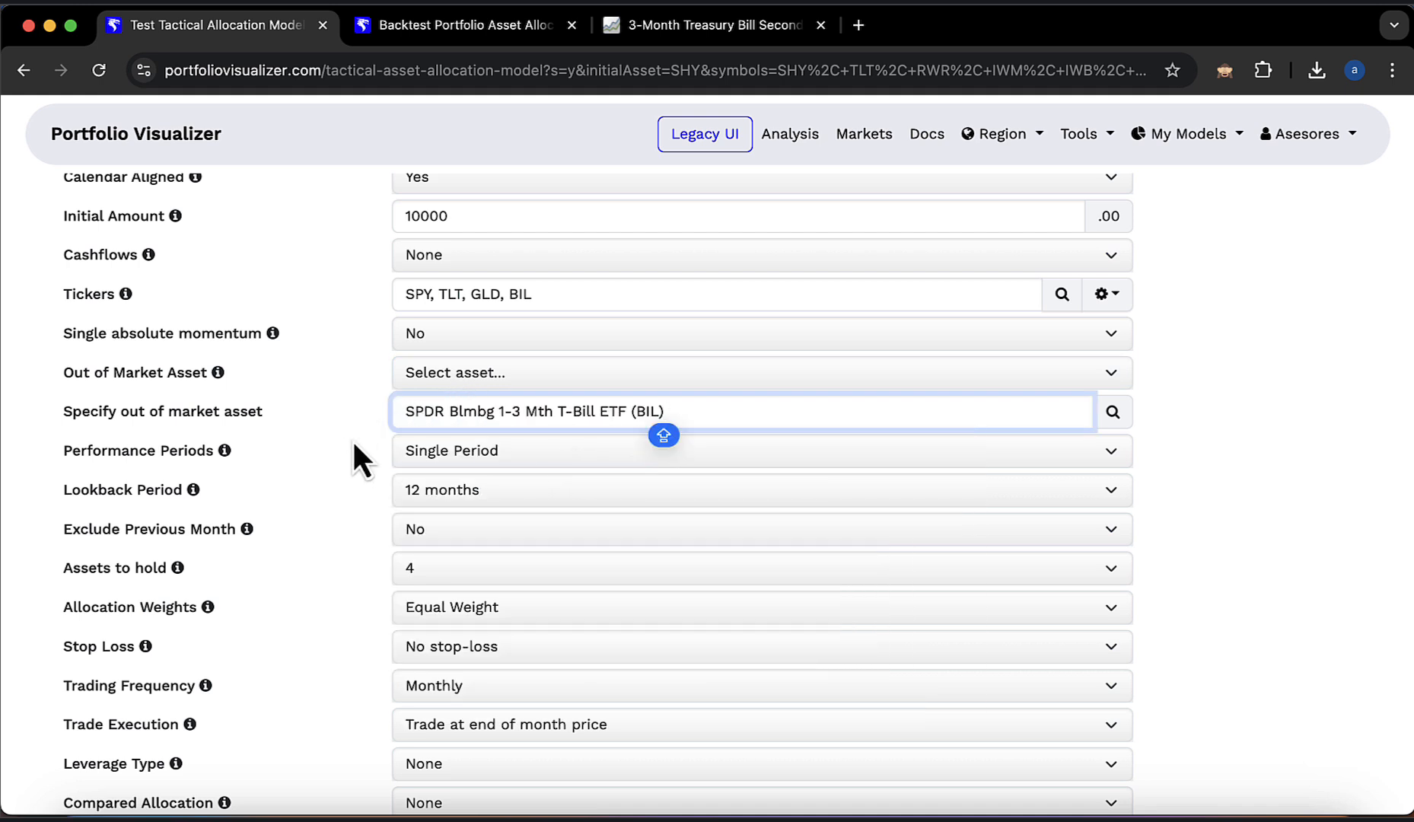
Step: Review the remaining model settings, including the SPY benchmark, and run the dual momentum test
{"action": "scroll", "coordinate": [365, 475], "scroll_direction": "down", "scroll_amount": 4}
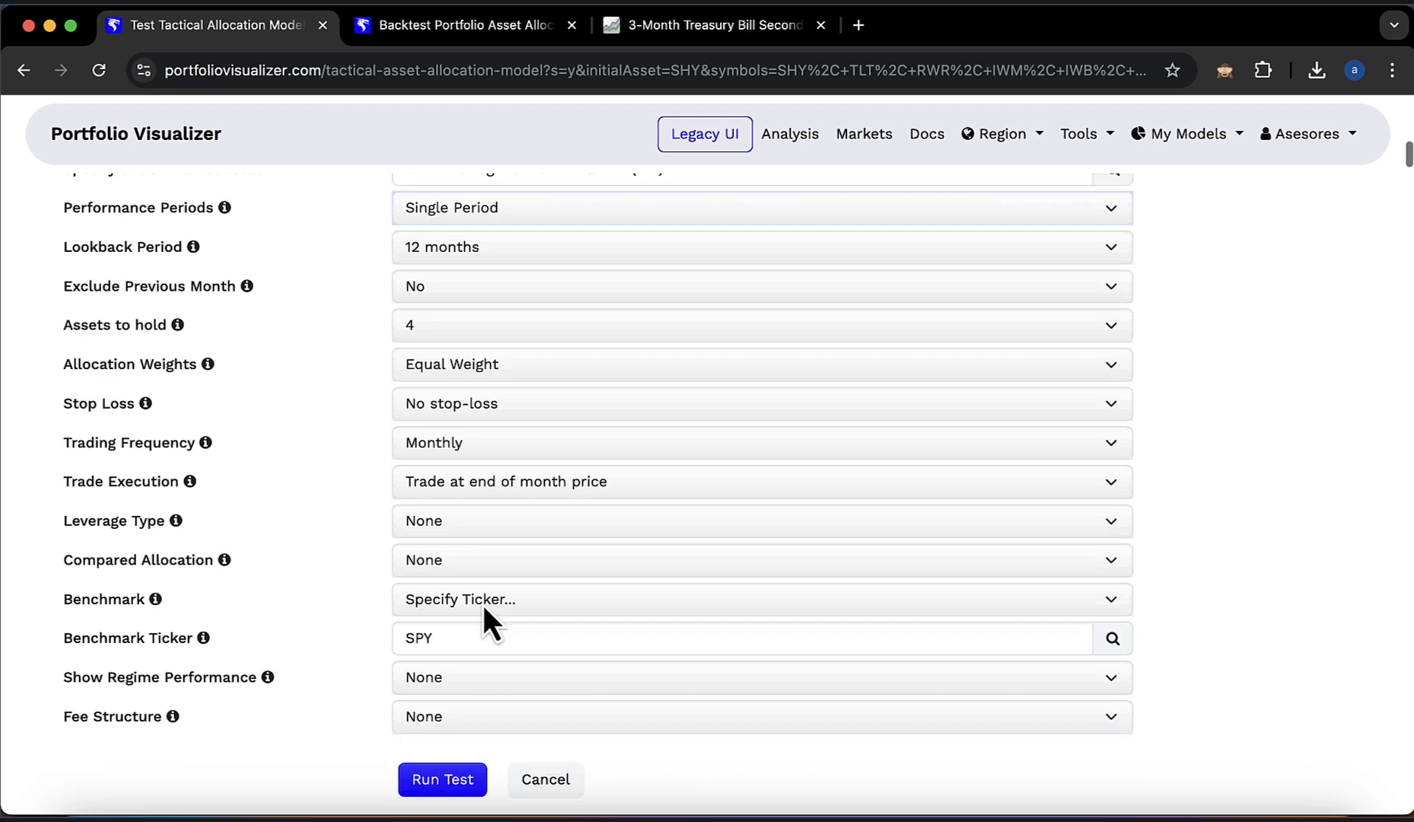
{"action": "scroll", "coordinate": [484, 609], "scroll_direction": "down", "scroll_amount": 2}
{"action": "scroll", "coordinate": [449, 597], "scroll_direction": "up", "scroll_amount": 4}
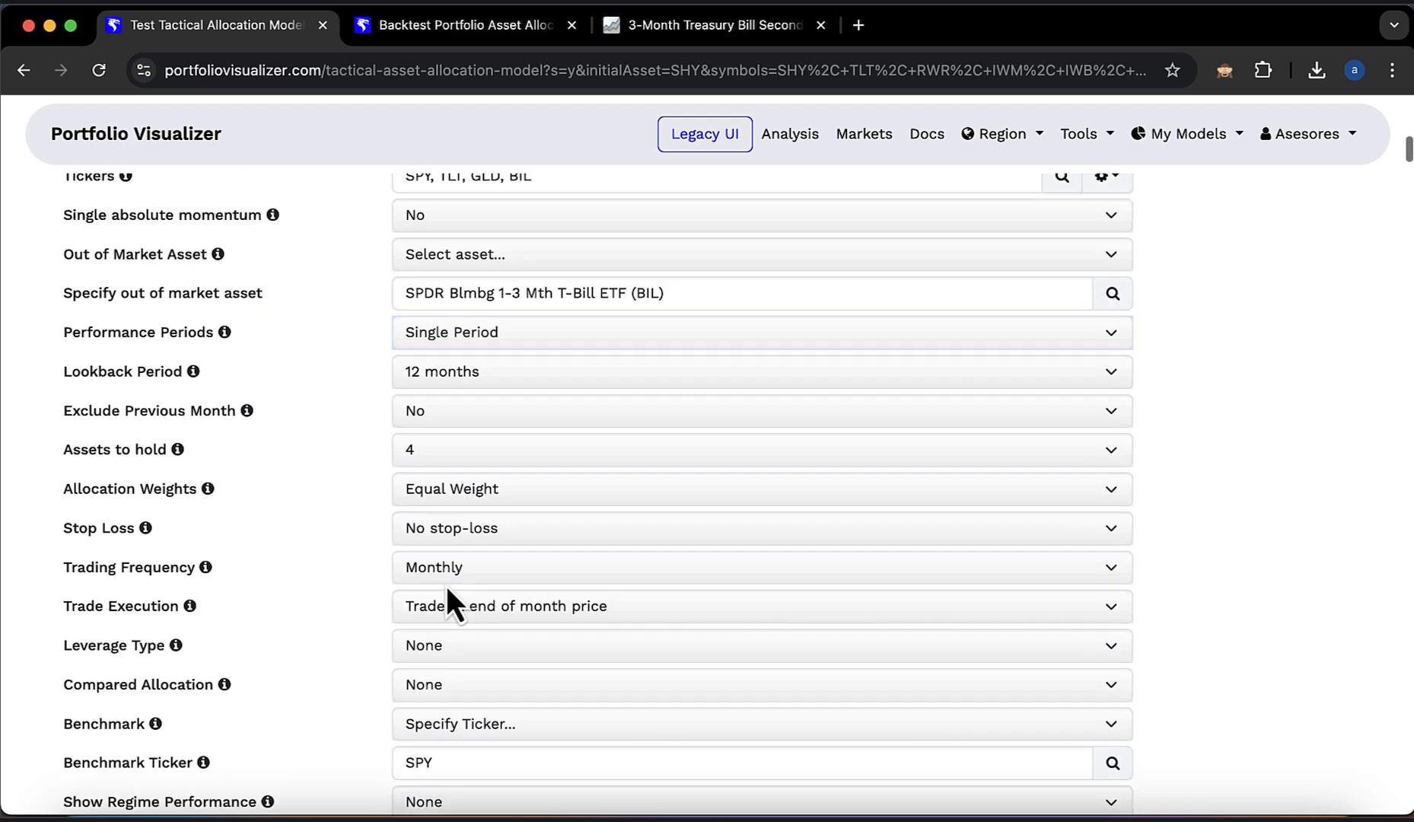
{"action": "scroll", "coordinate": [445, 583], "scroll_direction": "up", "scroll_amount": 2}
{"action": "scroll", "coordinate": [490, 485], "scroll_direction": "up", "scroll_amount": 3}
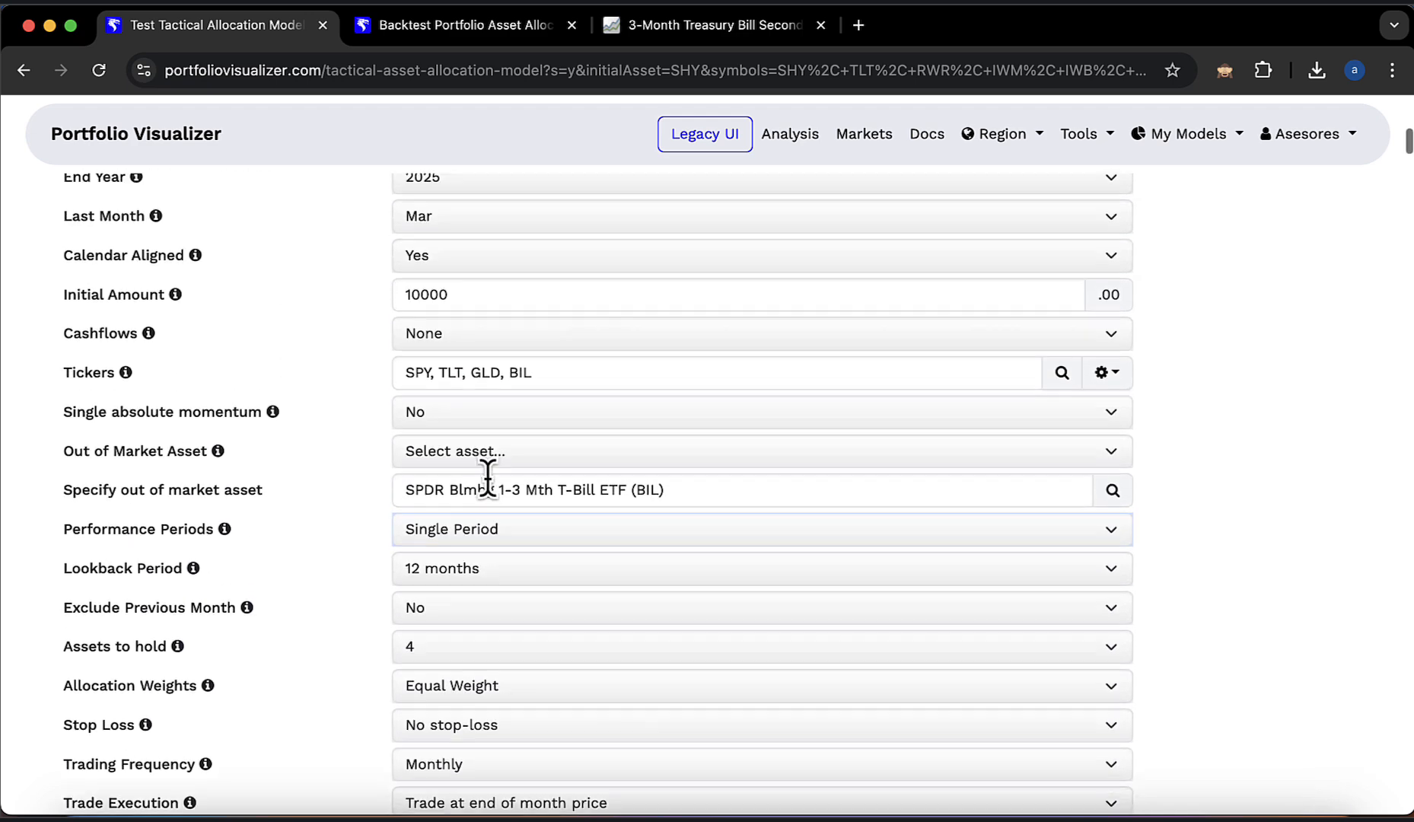
{"action": "scroll", "coordinate": [490, 488], "scroll_direction": "down", "scroll_amount": 10}
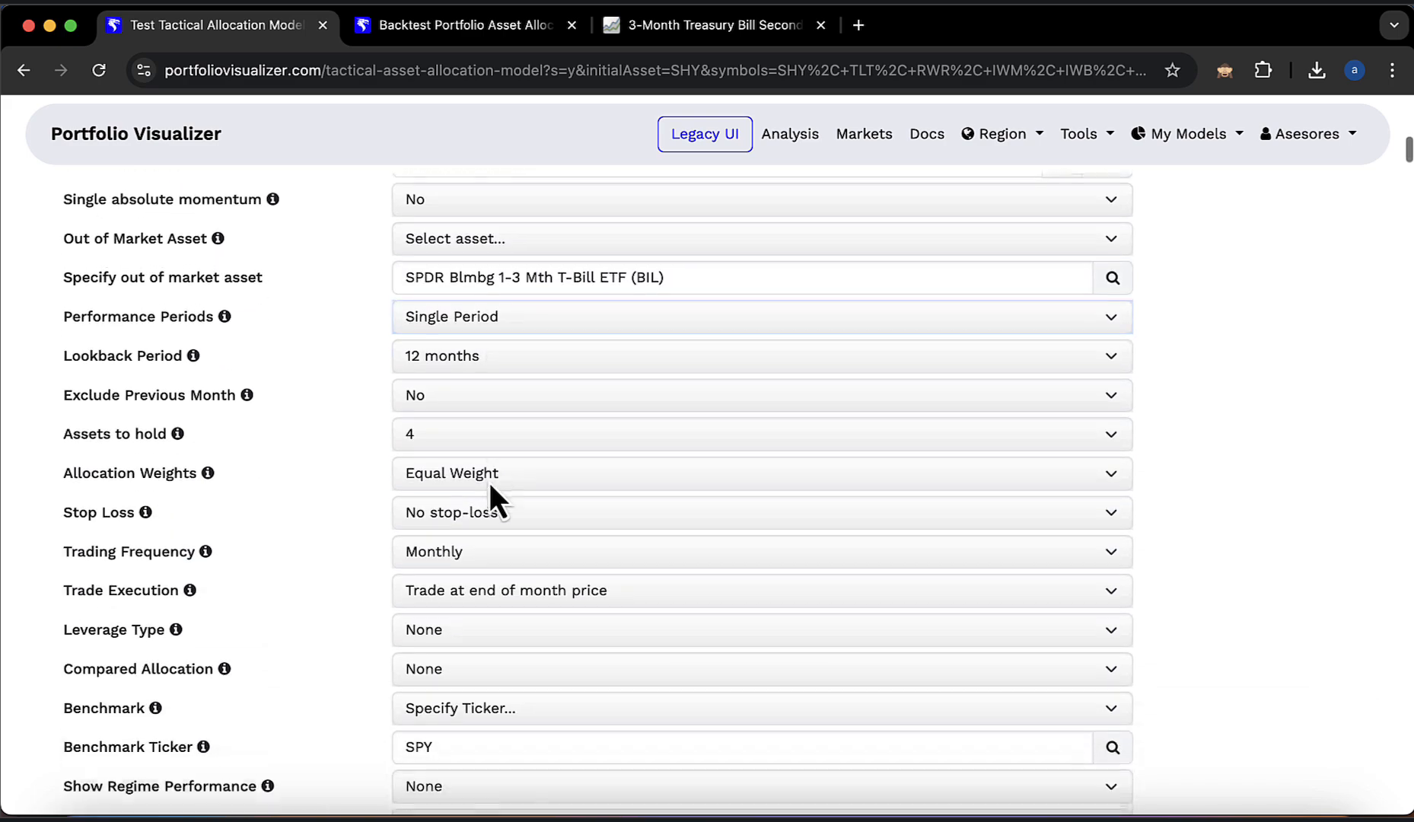
{"action": "left_click", "coordinate": [433, 474]}
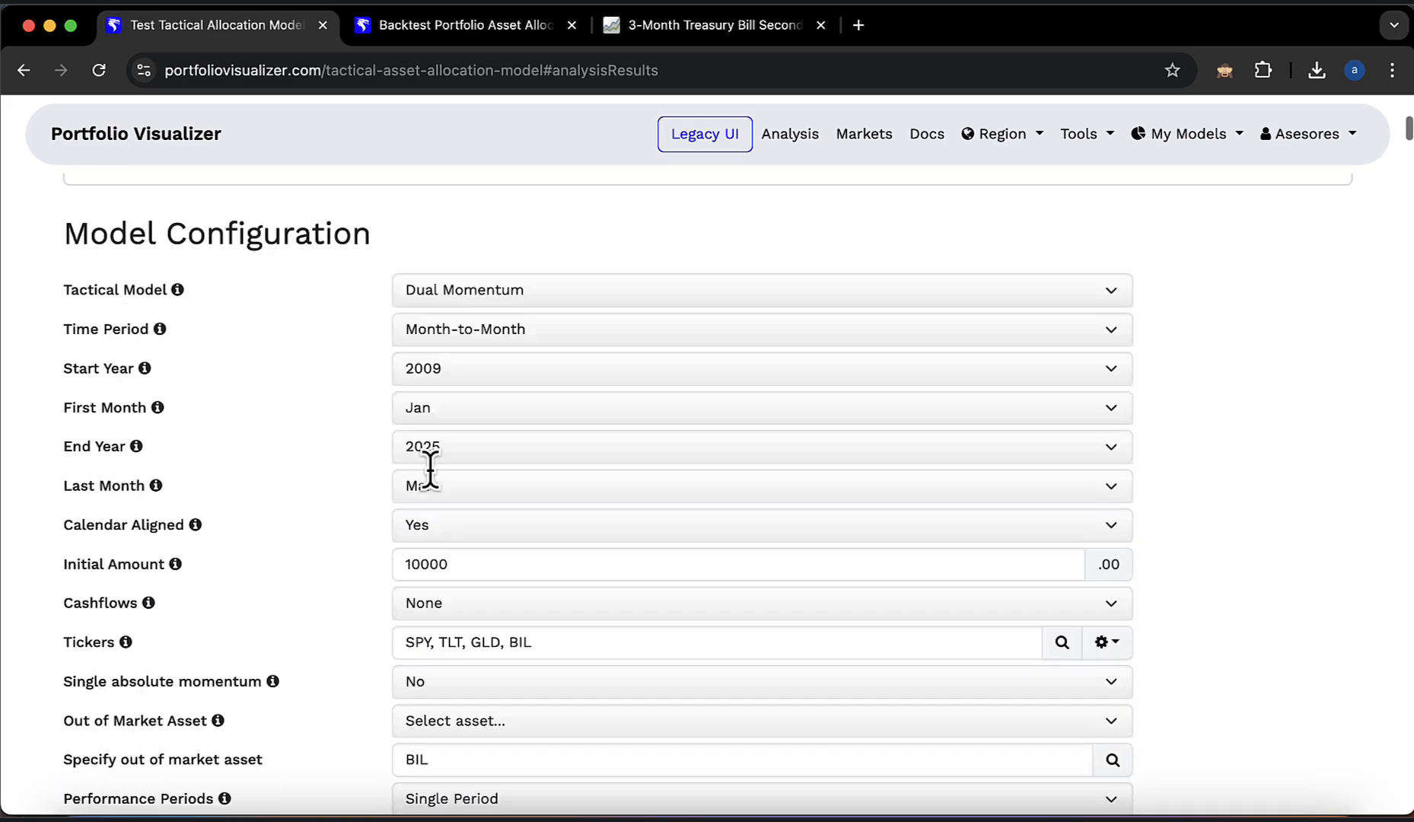
Step: Compare the Dual Momentum Model's annualized return and standard deviation with PERM MOM's Rend Anual % and Vol Anual % in Excel
{"action": "scroll", "coordinate": [1037, 552], "scroll_direction": "down", "scroll_amount": 1}
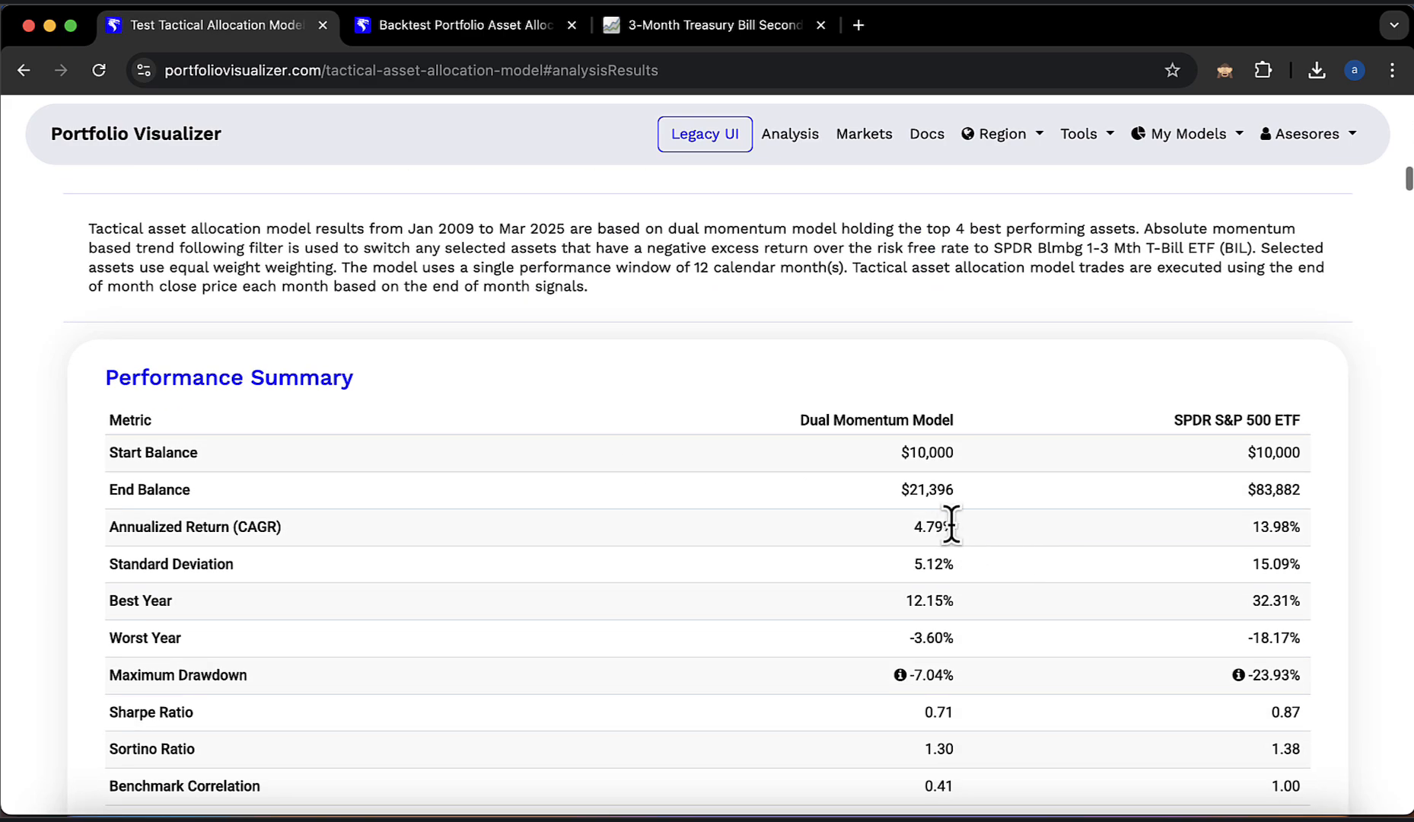
{"action": "scroll", "coordinate": [968, 527], "scroll_direction": "down", "scroll_amount": 3}
{"action": "key", "text": "super+Tab"}
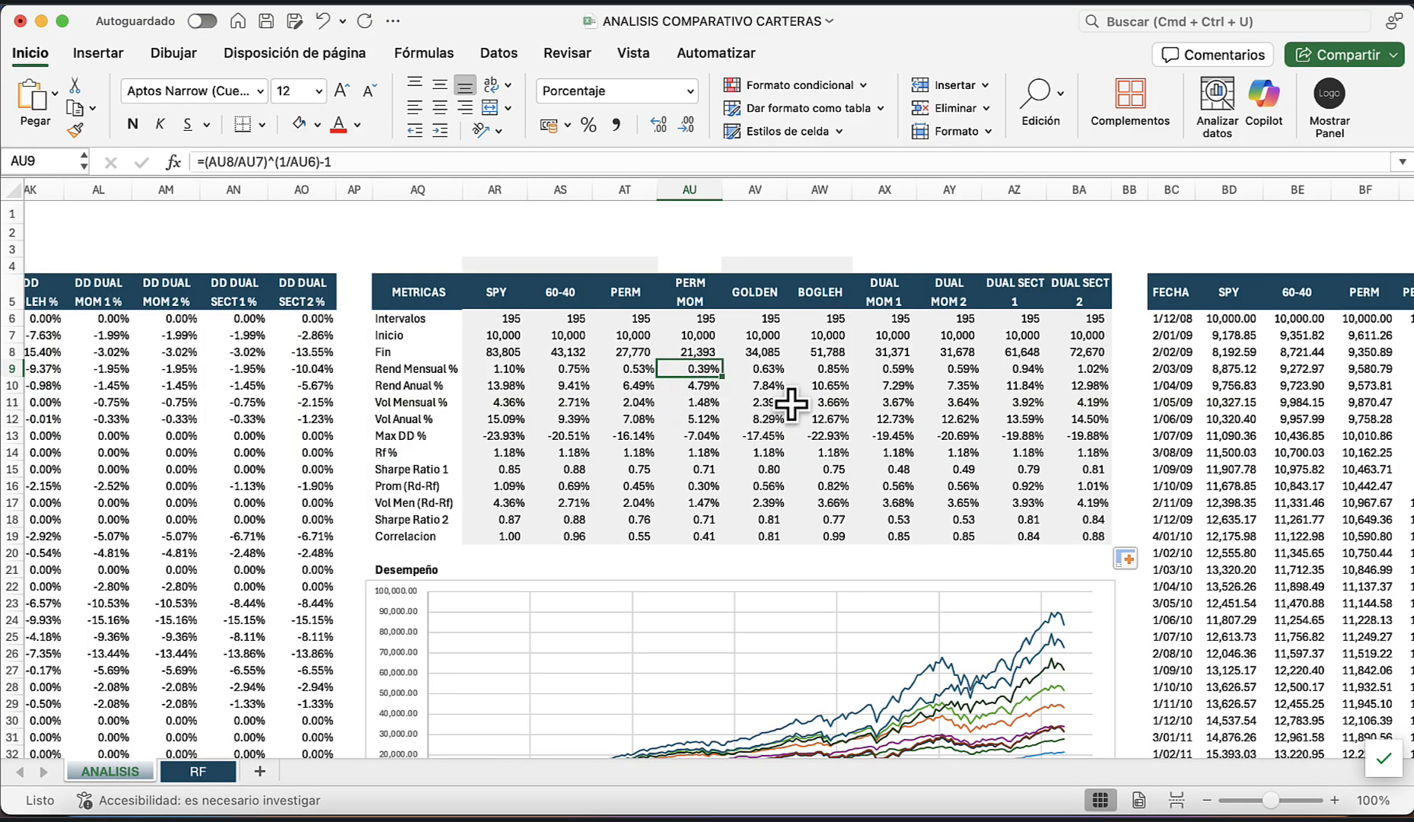
{"action": "left_click", "coordinate": [708, 386]}
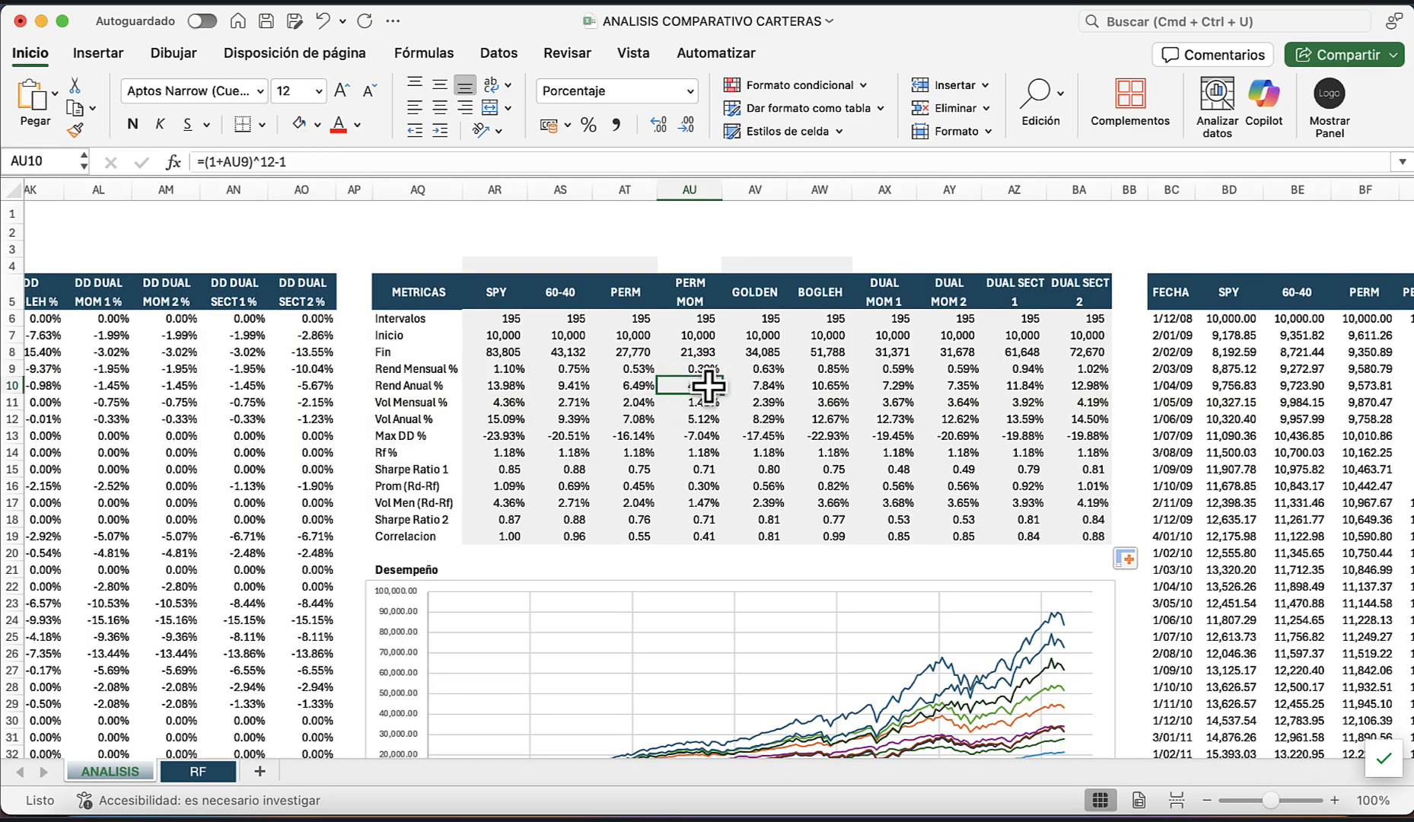
{"action": "left_click", "coordinate": [707, 417]}
{"action": "key", "text": "super+Tab"}
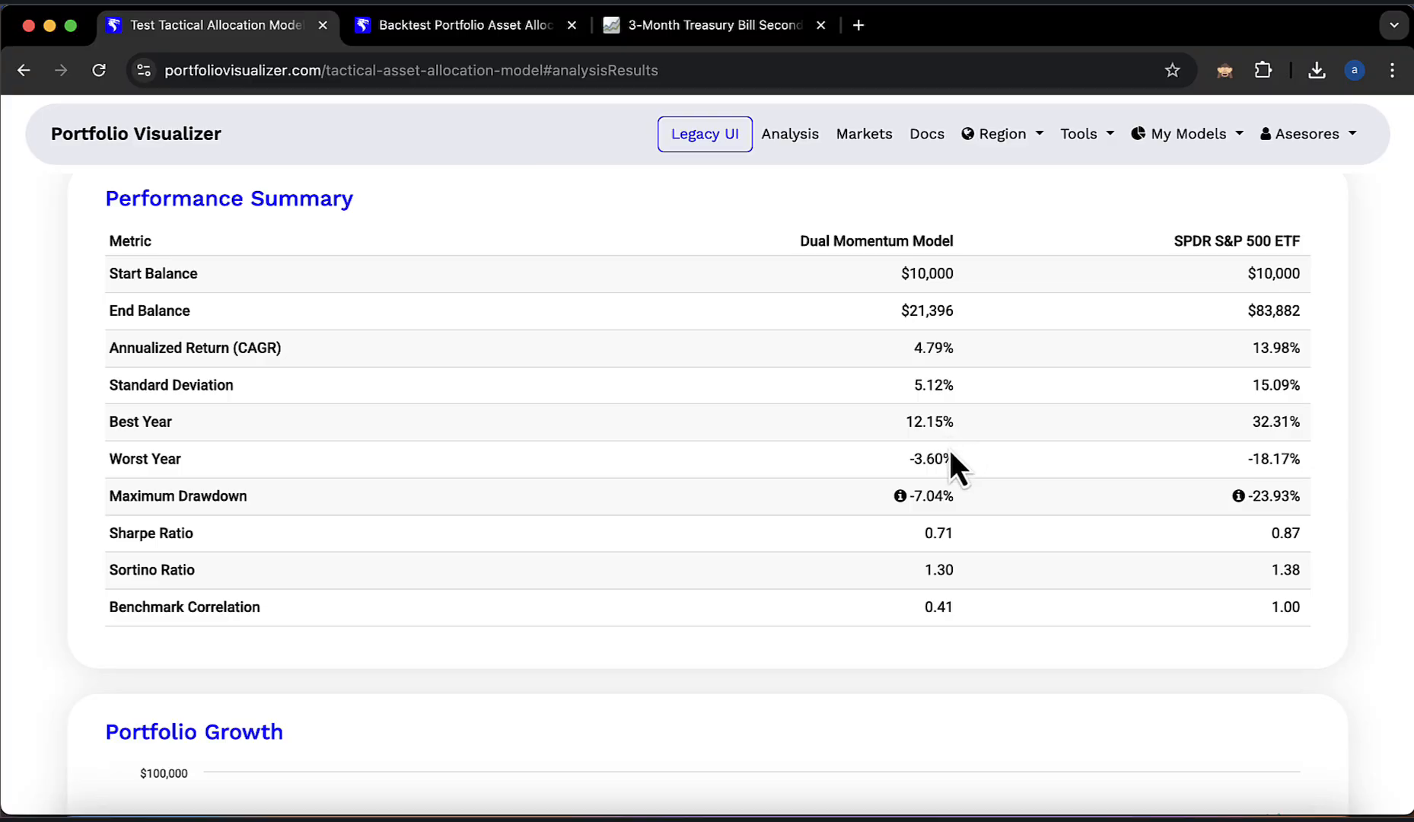
{"action": "left_click_drag", "start_coordinate": [955, 385], "coordinate": [913, 387]}
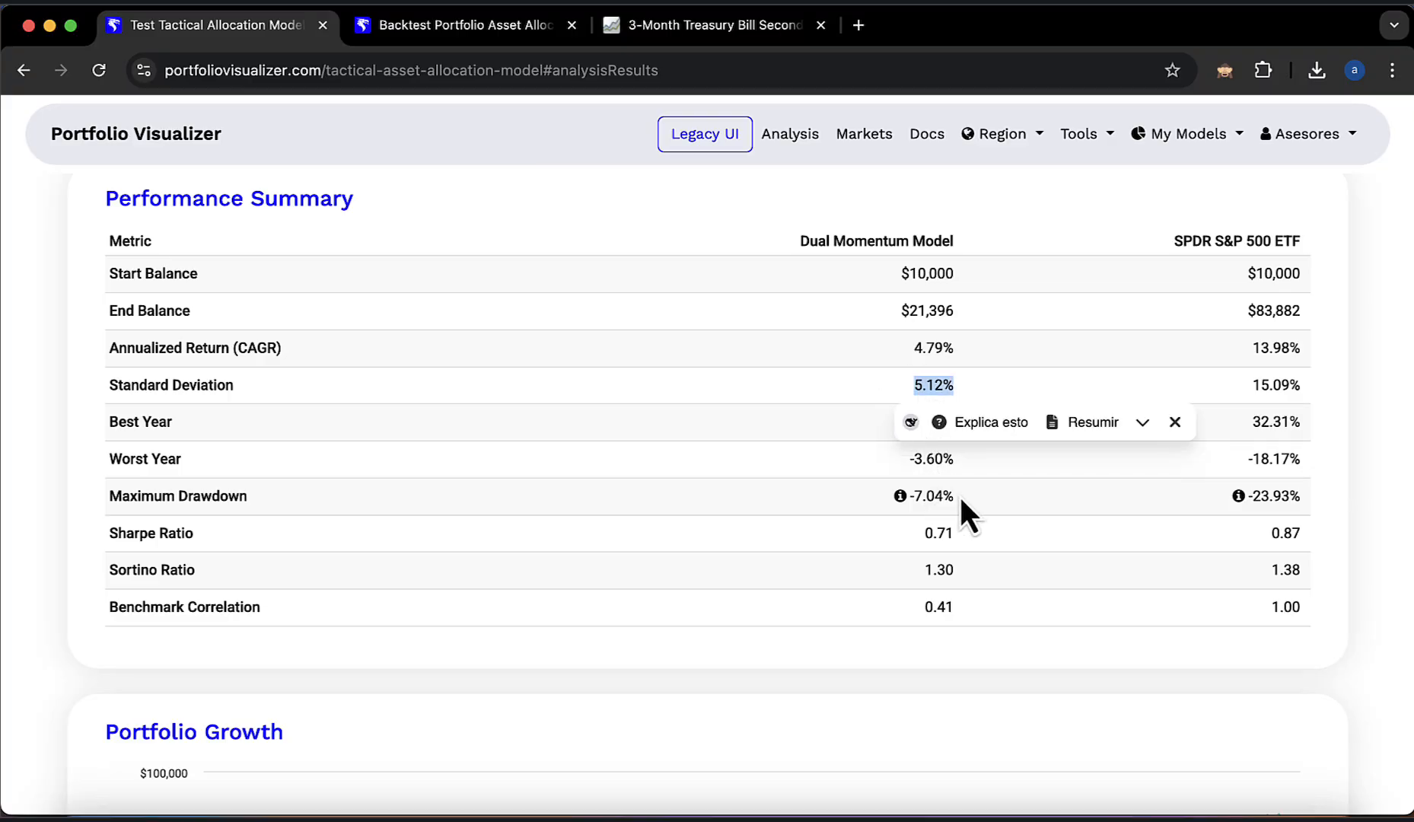
Step: Compare PERM MOM's Max DD % in Excel with the Dual Momentum Model's maximum drawdown in Portfolio Visualizer
{"action": "key", "text": "super+Tab"}
{"action": "left_click", "coordinate": [701, 440]}
{"action": "key", "text": "super+Tab"}
Step: Switch to Excel and check PERM MOM's Correlacion and Sharpe Ratio 2 against the Dual Momentum Model's benchmark correlation and Sharpe ratio
{"action": "key", "text": "super+Tab"}
{"action": "left_click", "coordinate": [708, 544]}
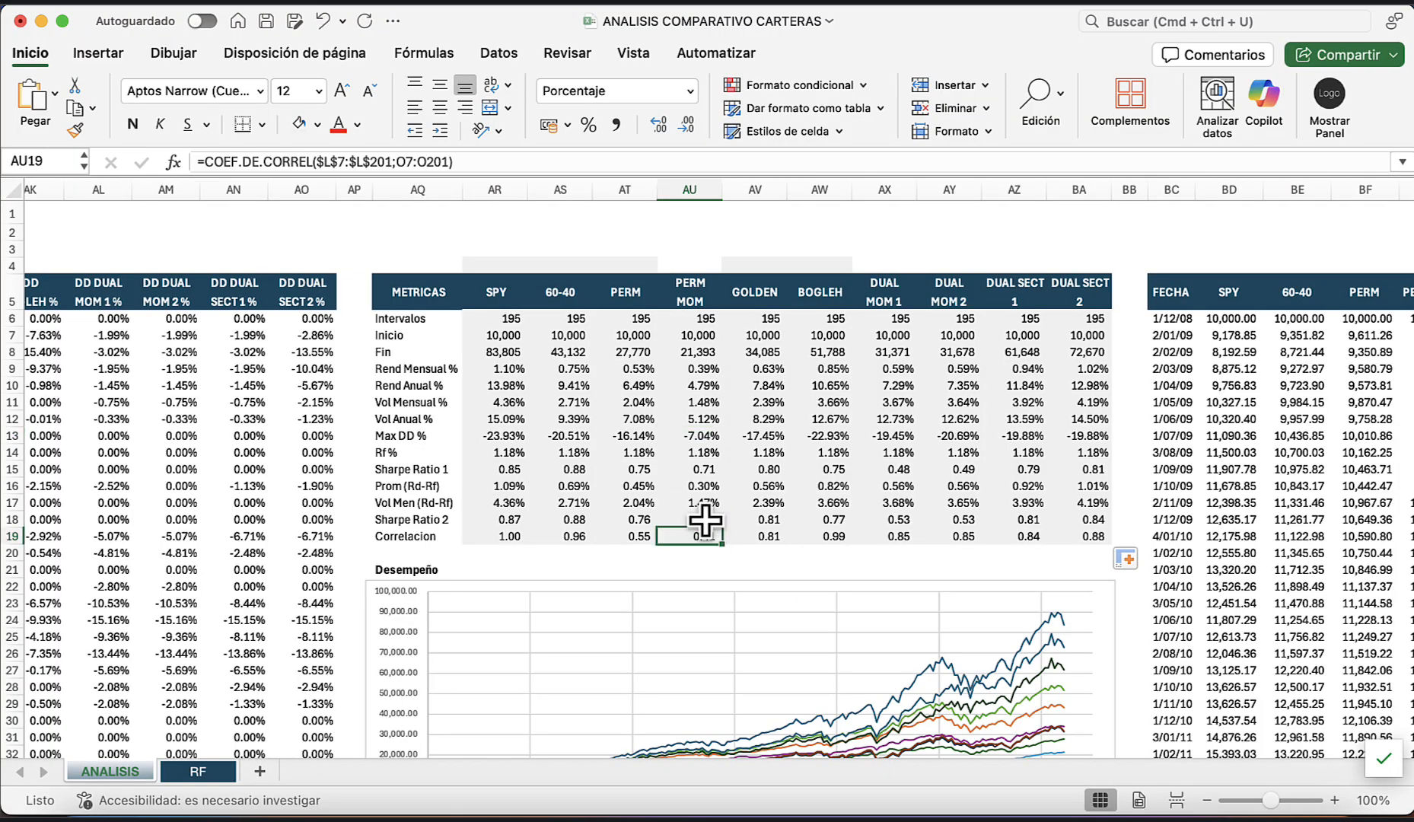
{"action": "left_click", "coordinate": [707, 520]}
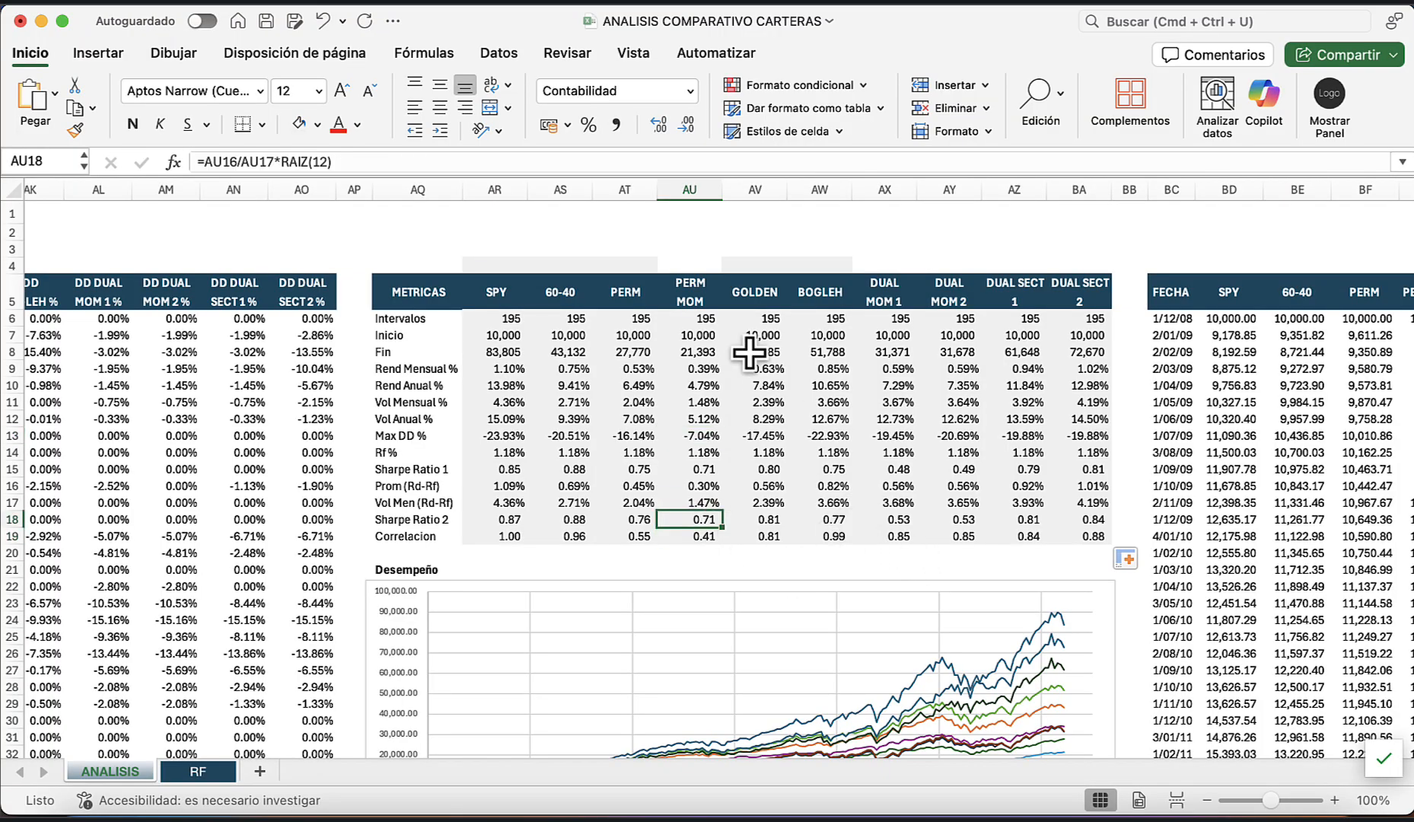
{"action": "left_click", "coordinate": [669, 265]}
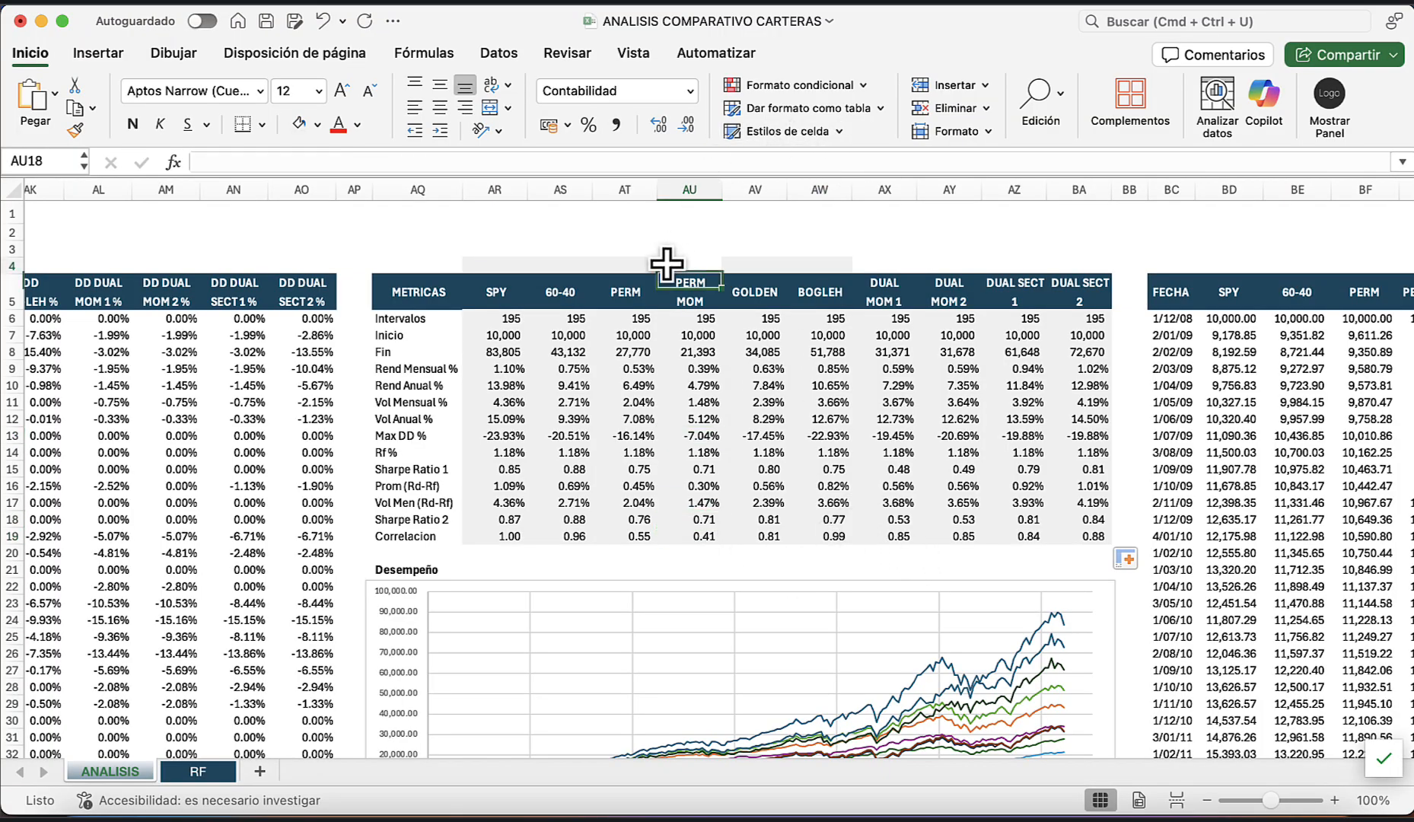
Step: Mark PERM MOM as checked by filling cell AU4 above its header with a darker gray, and select cell AX4
{"action": "left_click", "coordinate": [316, 126]}
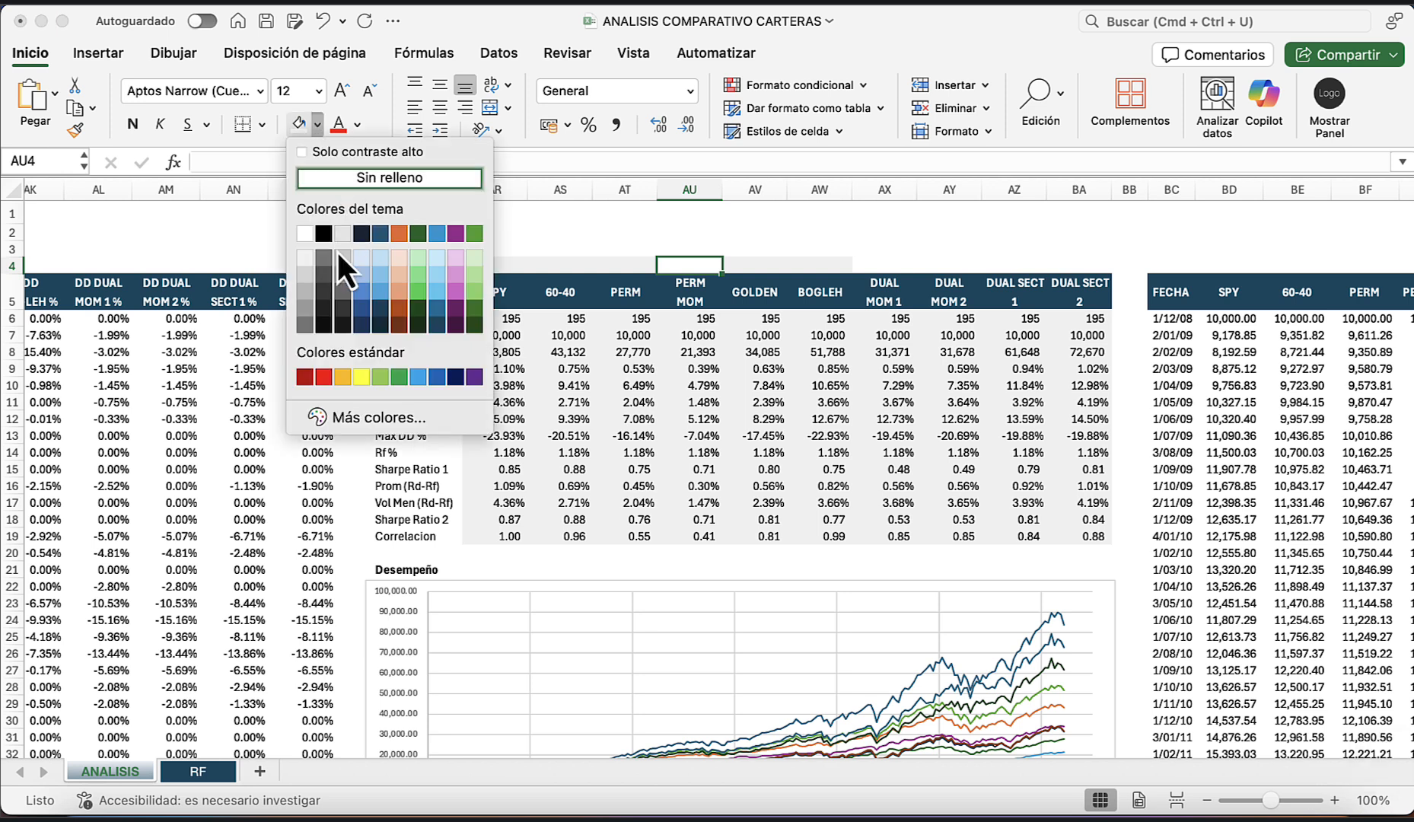
{"action": "left_click", "coordinate": [305, 272]}
{"action": "left_click", "coordinate": [765, 297]}
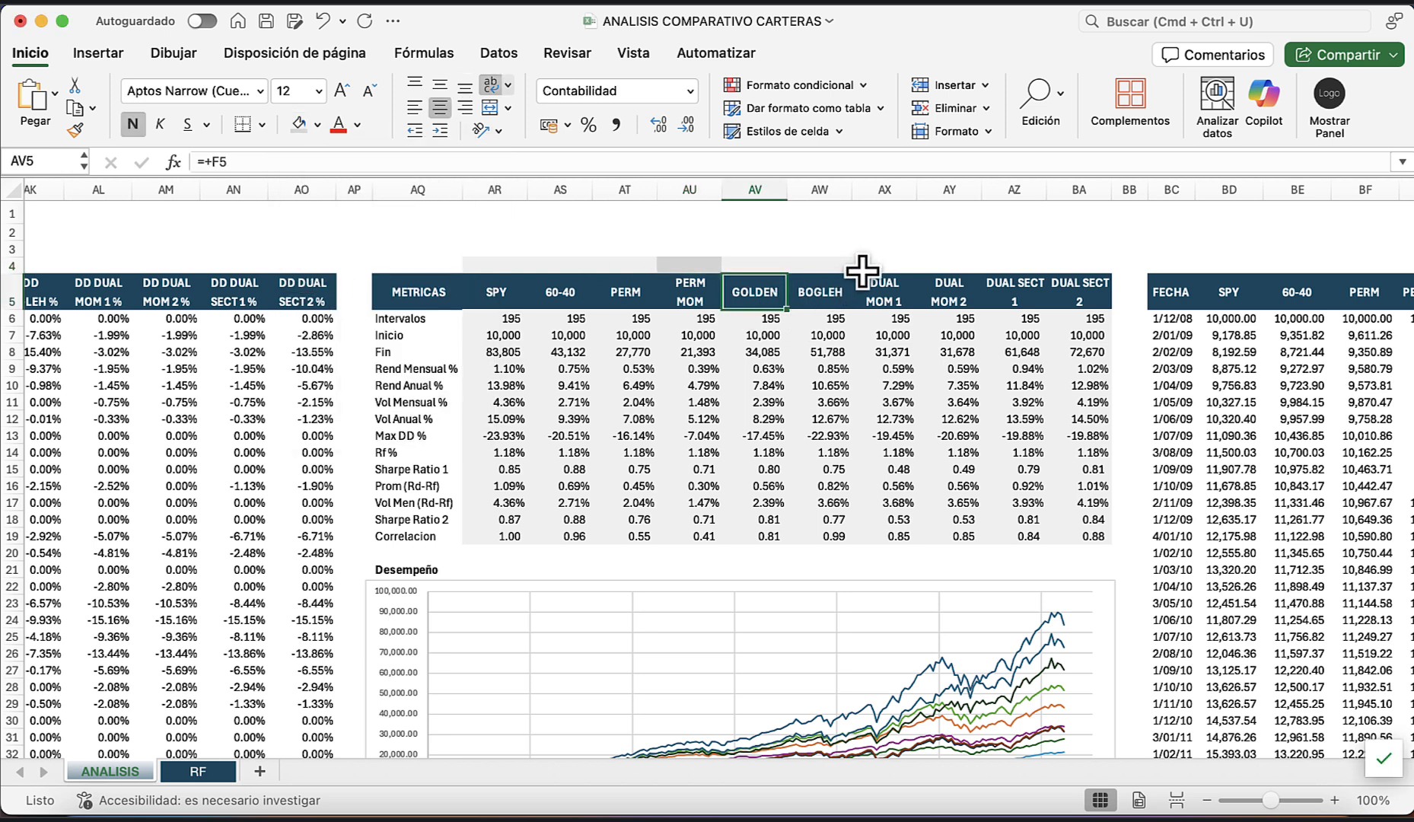
{"action": "left_click", "coordinate": [890, 266]}
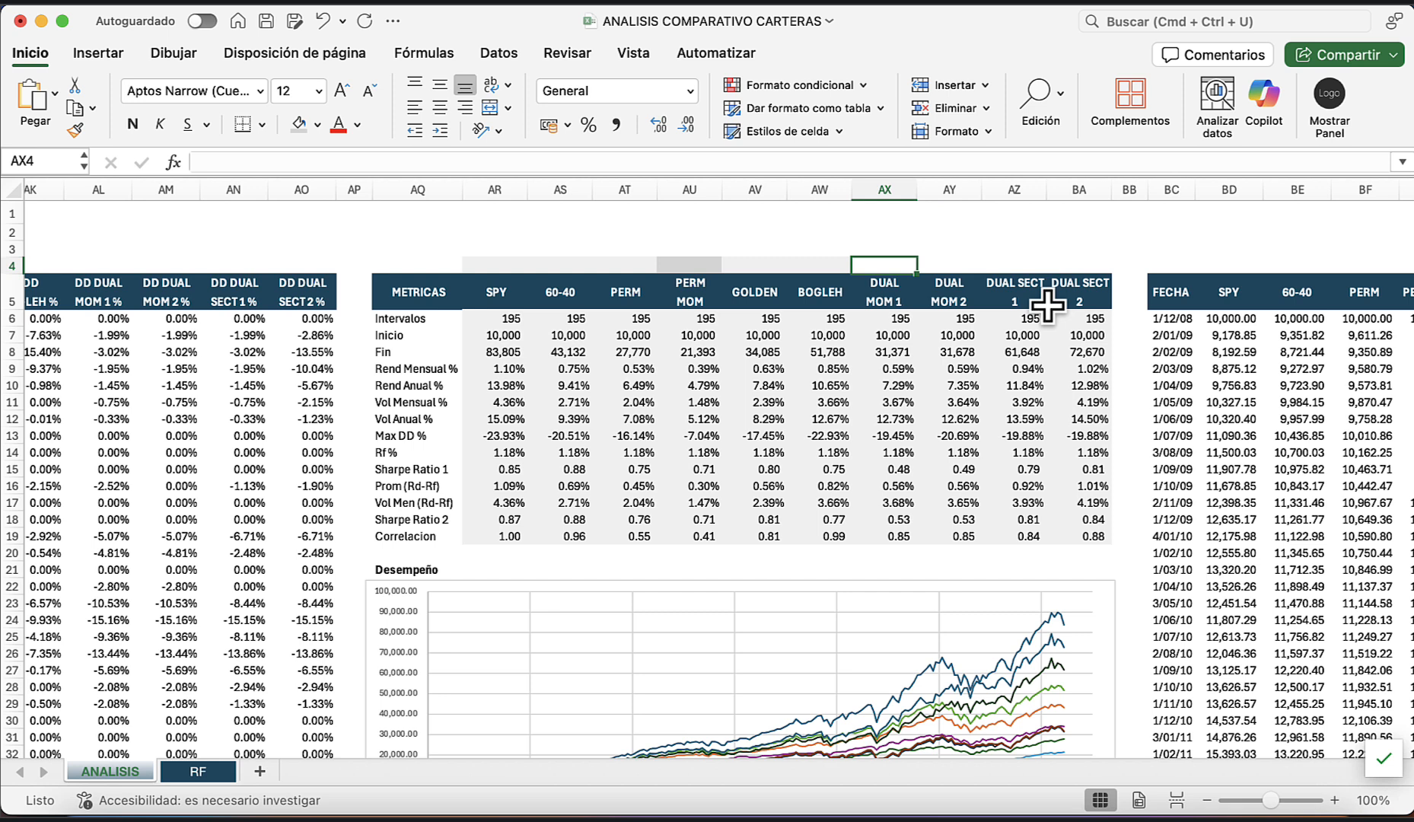
Step: Switch to Portfolio Visualizer and replace the tactical model's tickers with SPY, EFA
{"action": "key", "text": "super+Tab"}
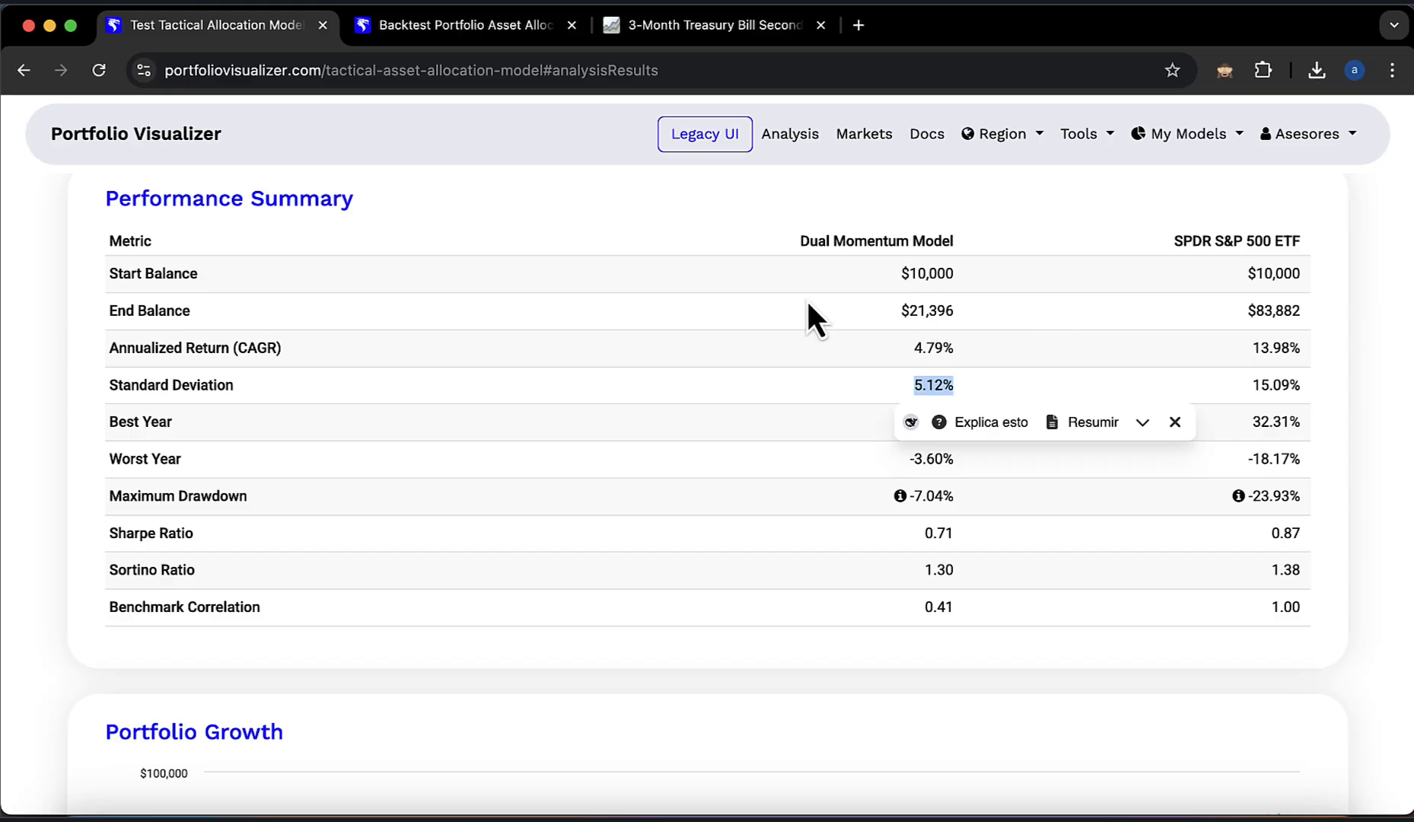
{"action": "scroll", "coordinate": [742, 313], "scroll_direction": "up", "scroll_amount": 15}
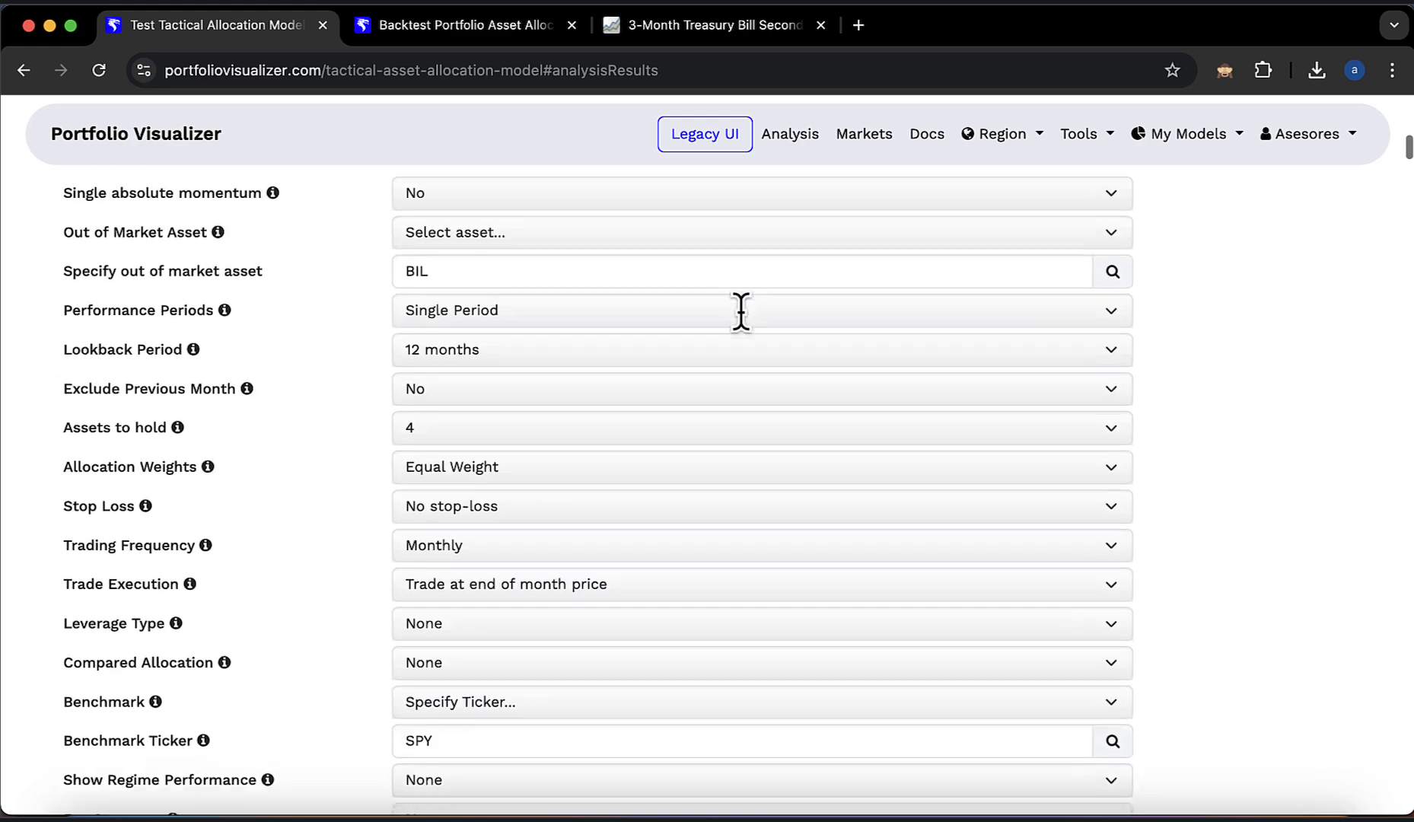
{"action": "scroll", "coordinate": [741, 313], "scroll_direction": "up", "scroll_amount": 1}
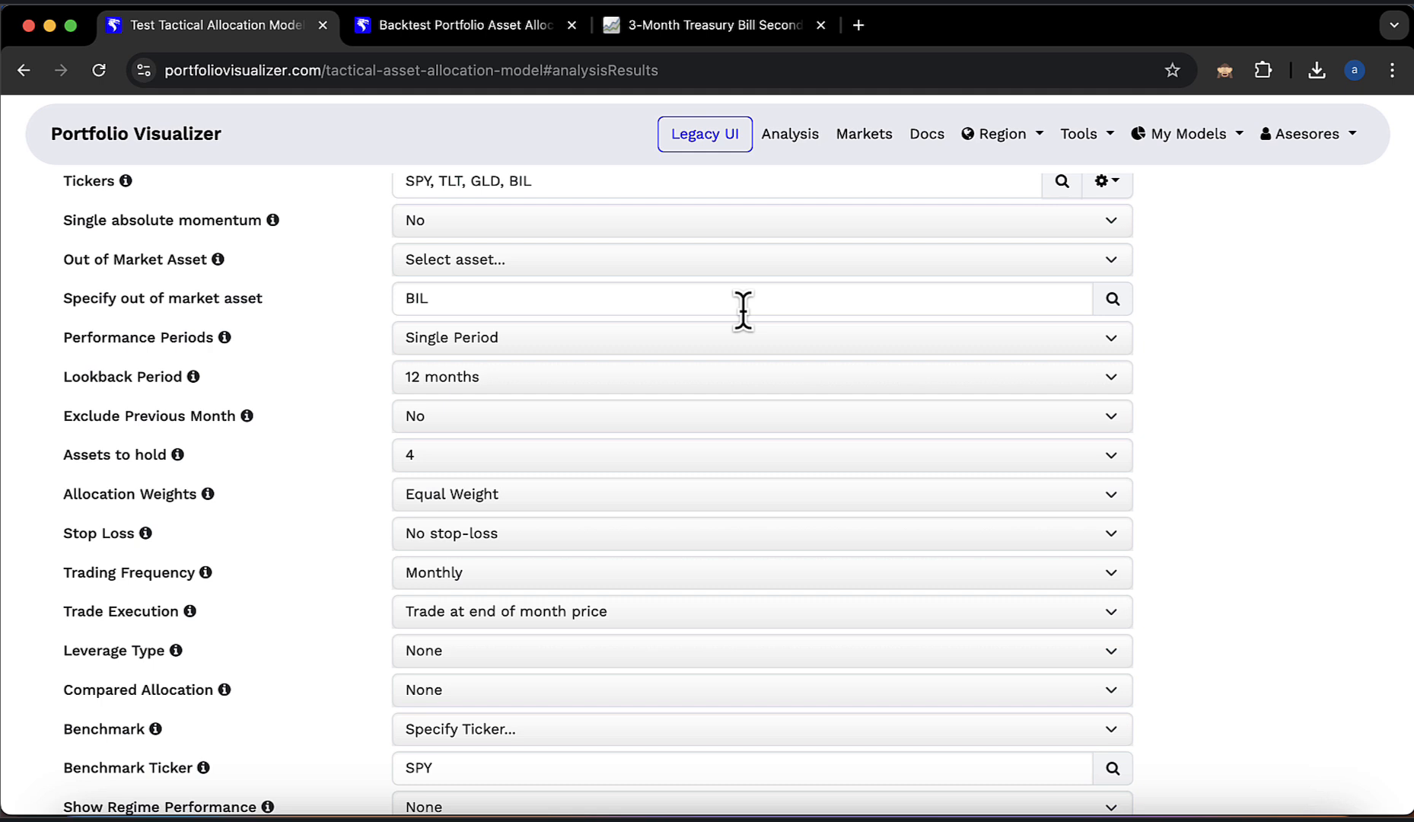
{"action": "scroll", "coordinate": [639, 336], "scroll_direction": "up", "scroll_amount": 5}
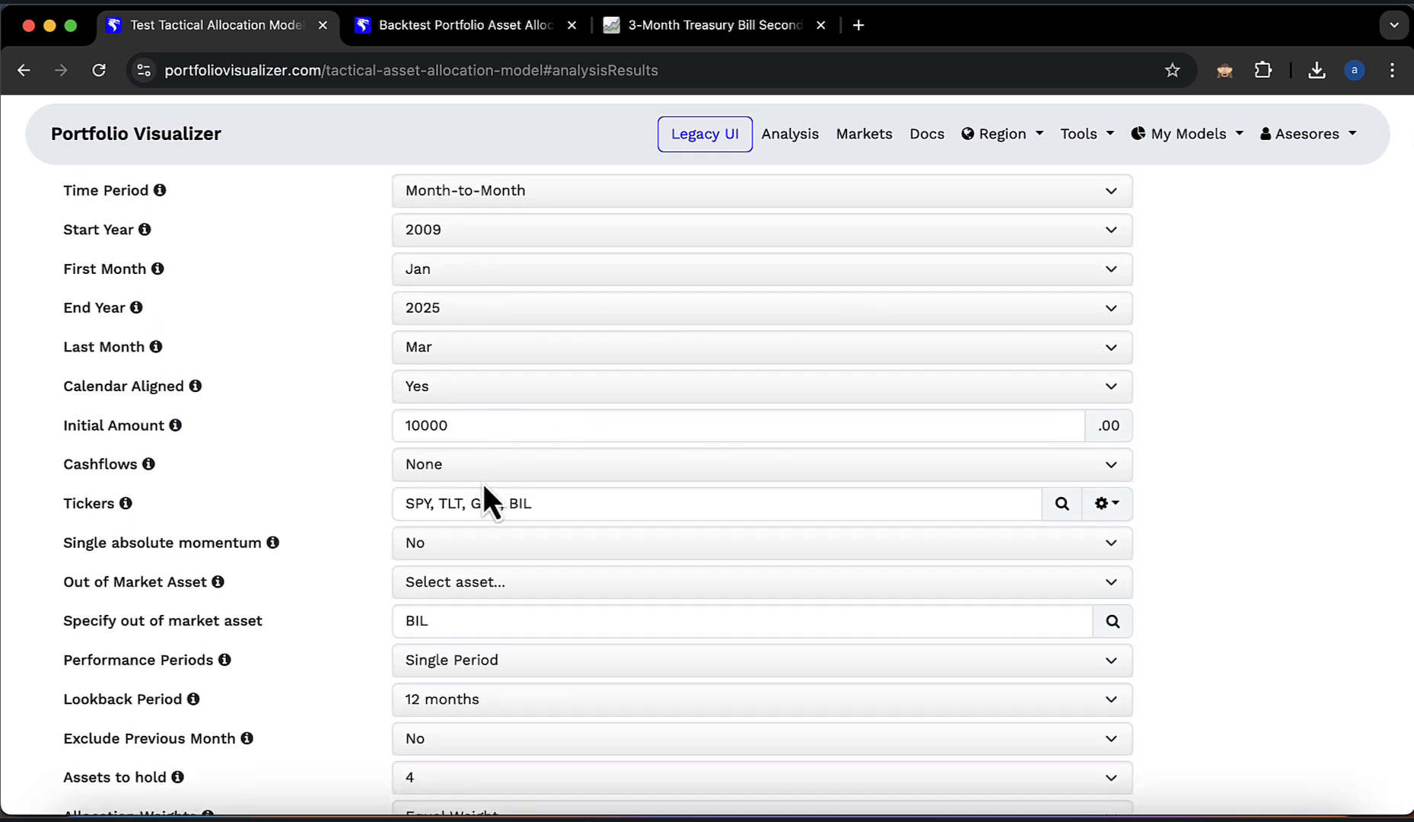
{"action": "left_click_drag", "start_coordinate": [555, 502], "coordinate": [372, 499]}
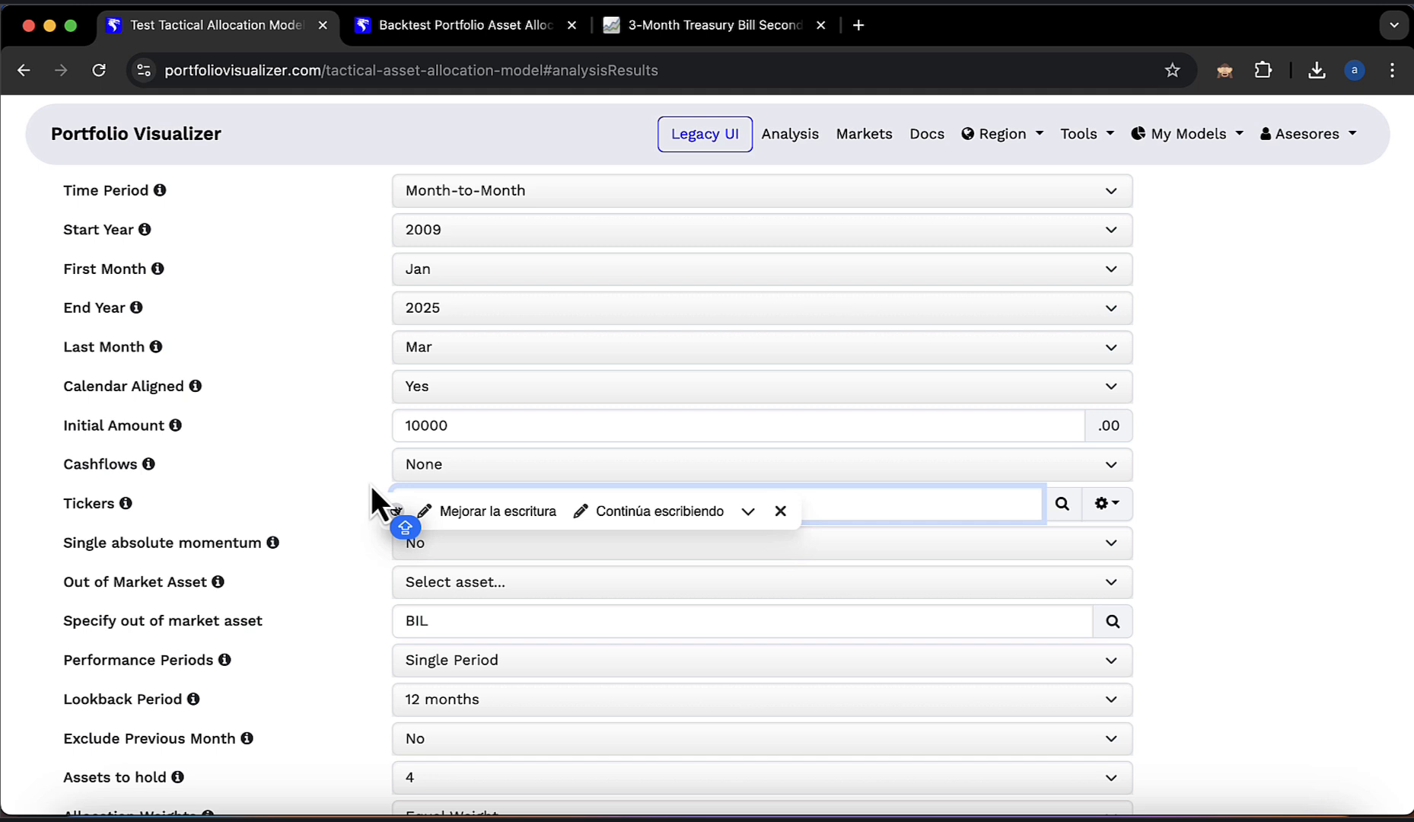
{"action": "type", "text": "SPY"}
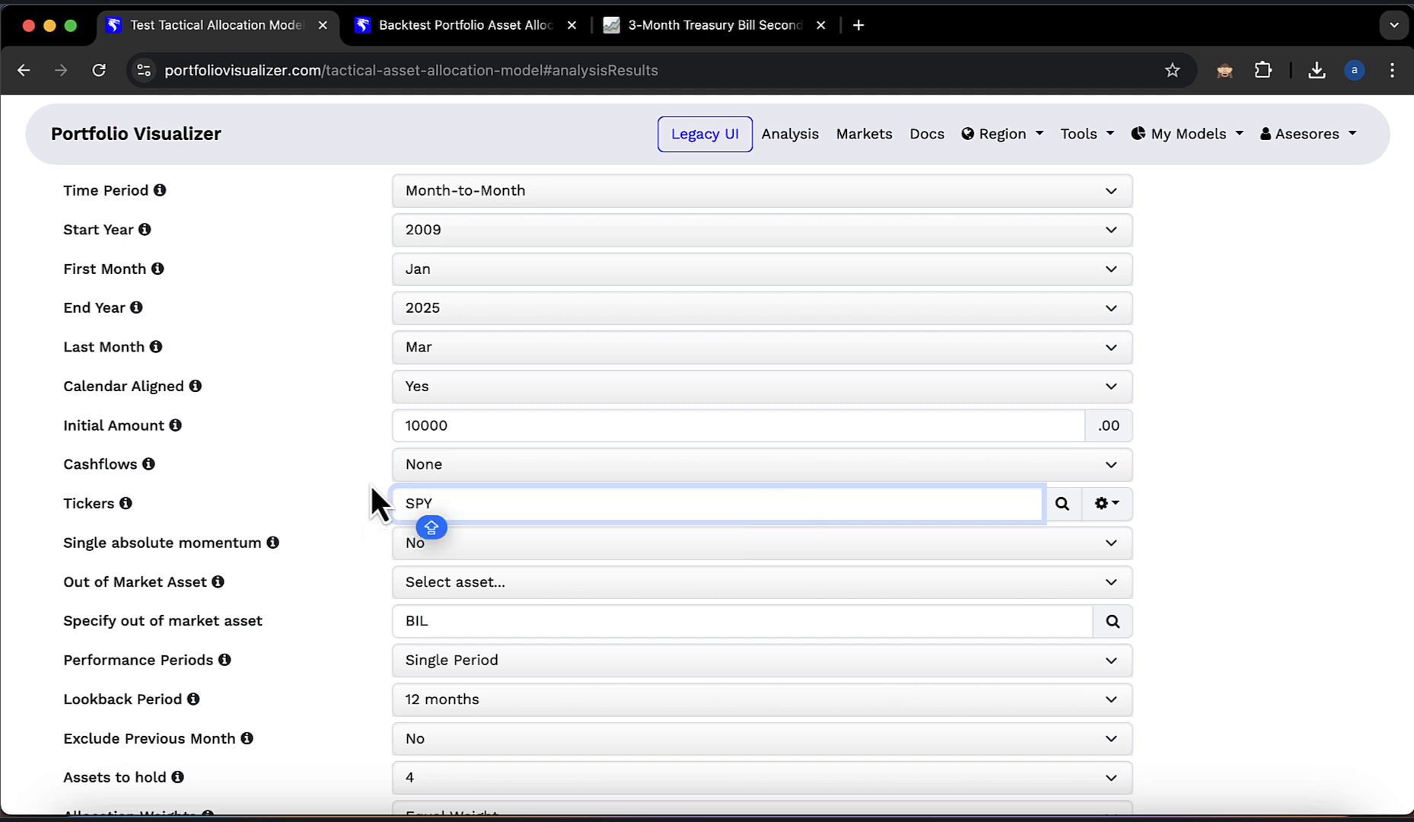
{"action": "type", "text": ", EFA"}
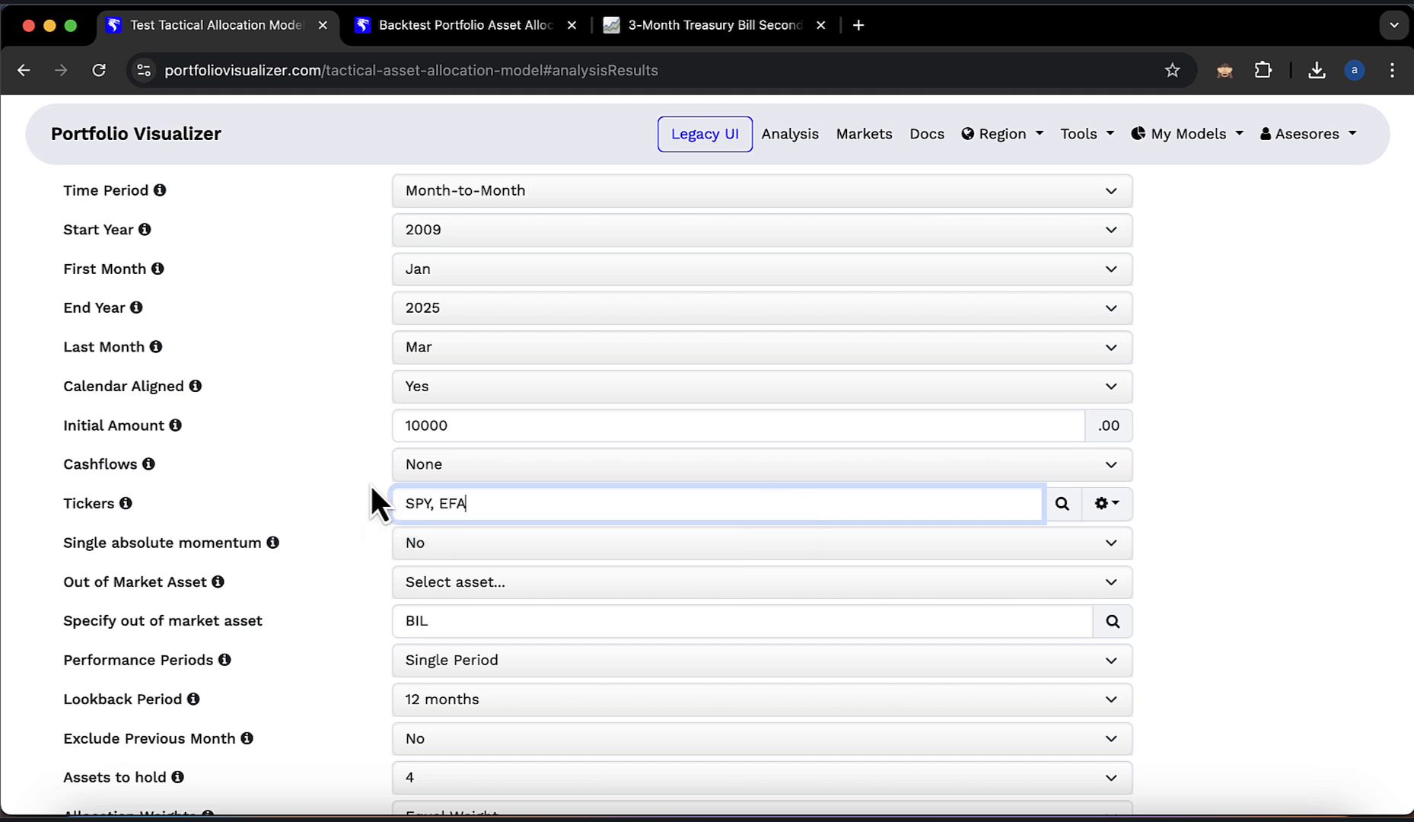
Step: Keep the out of market asset option on Select asset and specify AGG as the out of market asset
{"action": "scroll", "coordinate": [622, 556], "scroll_direction": "down", "scroll_amount": 2}
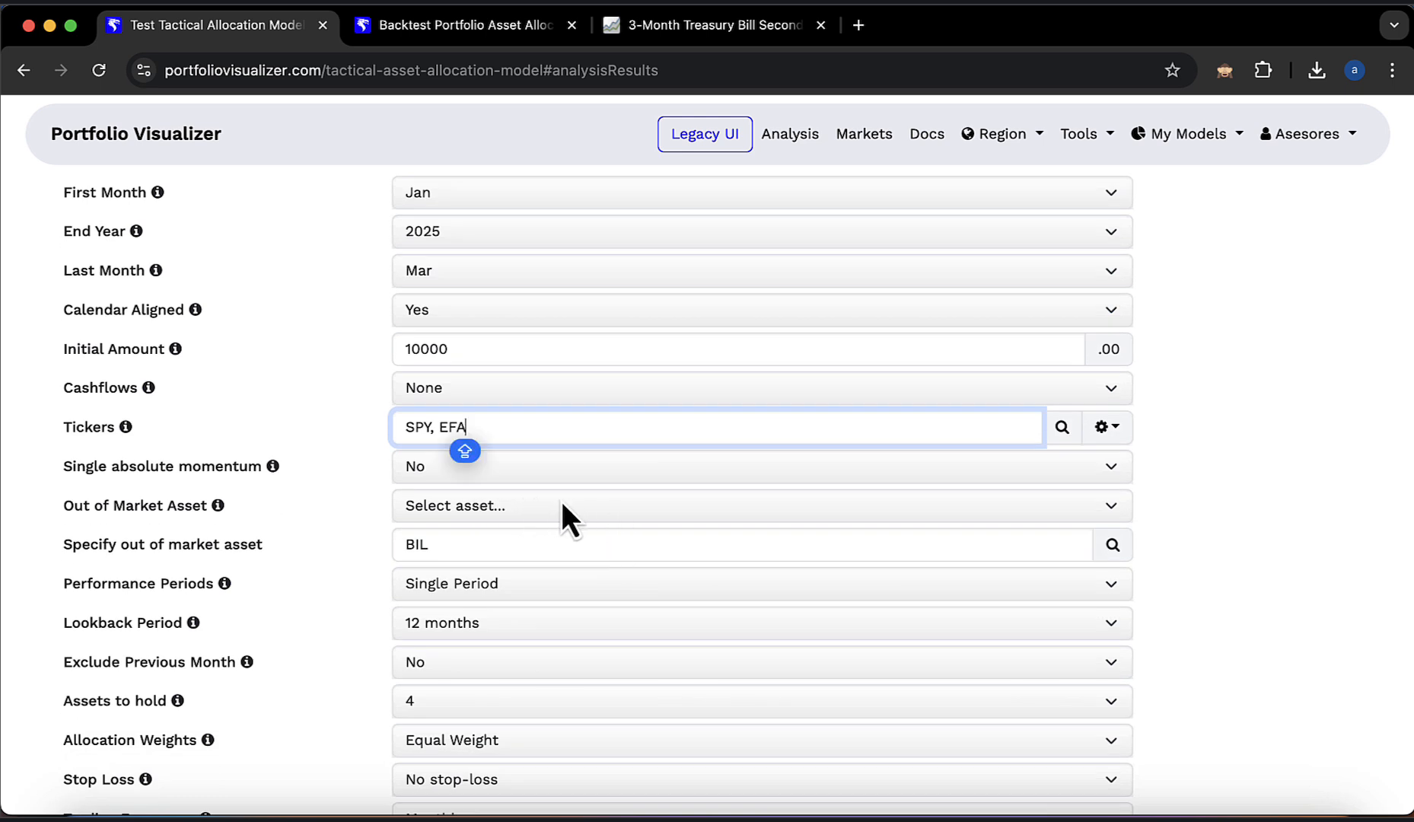
{"action": "key", "text": "super+Tab"}
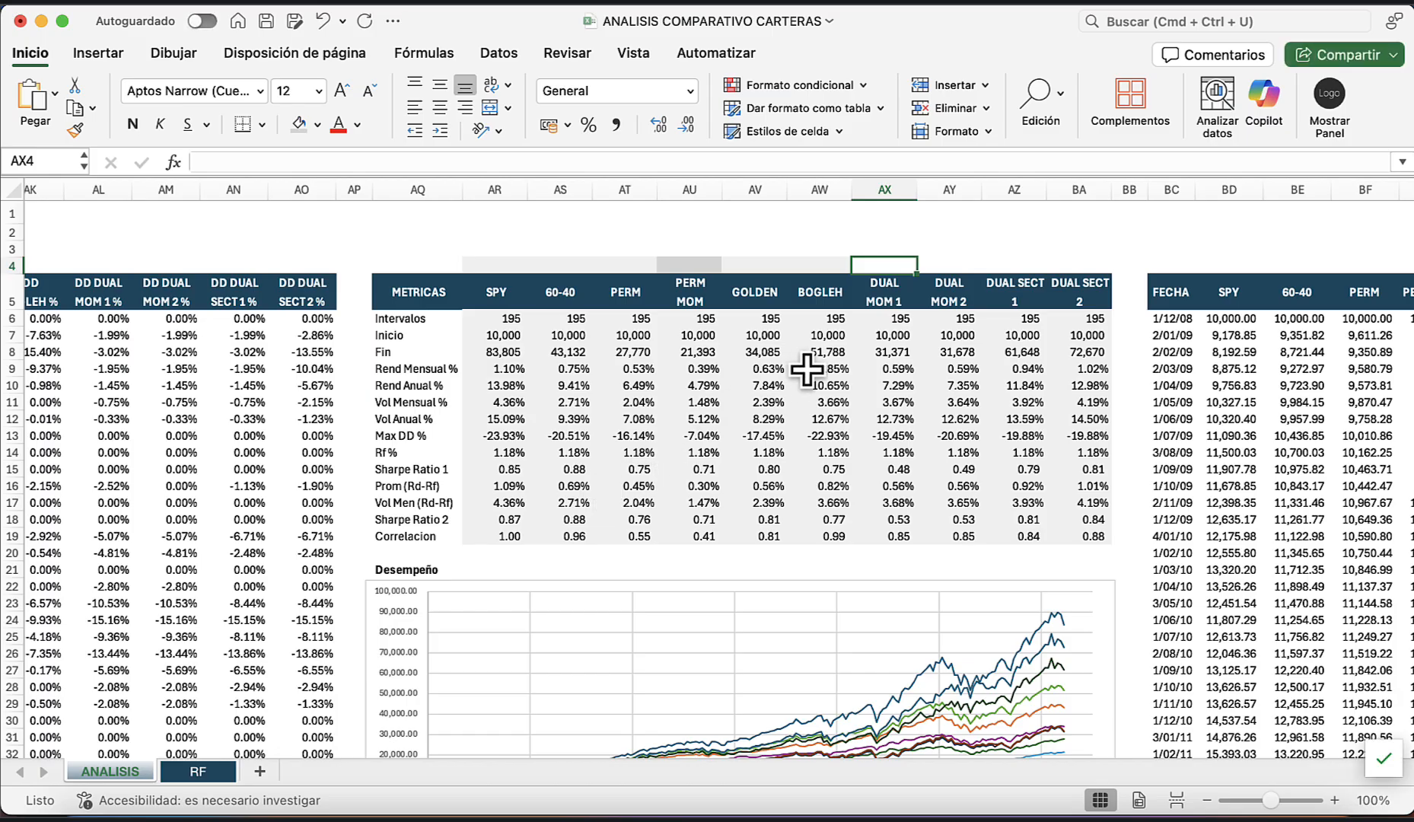
{"action": "key", "text": "super+Tab"}
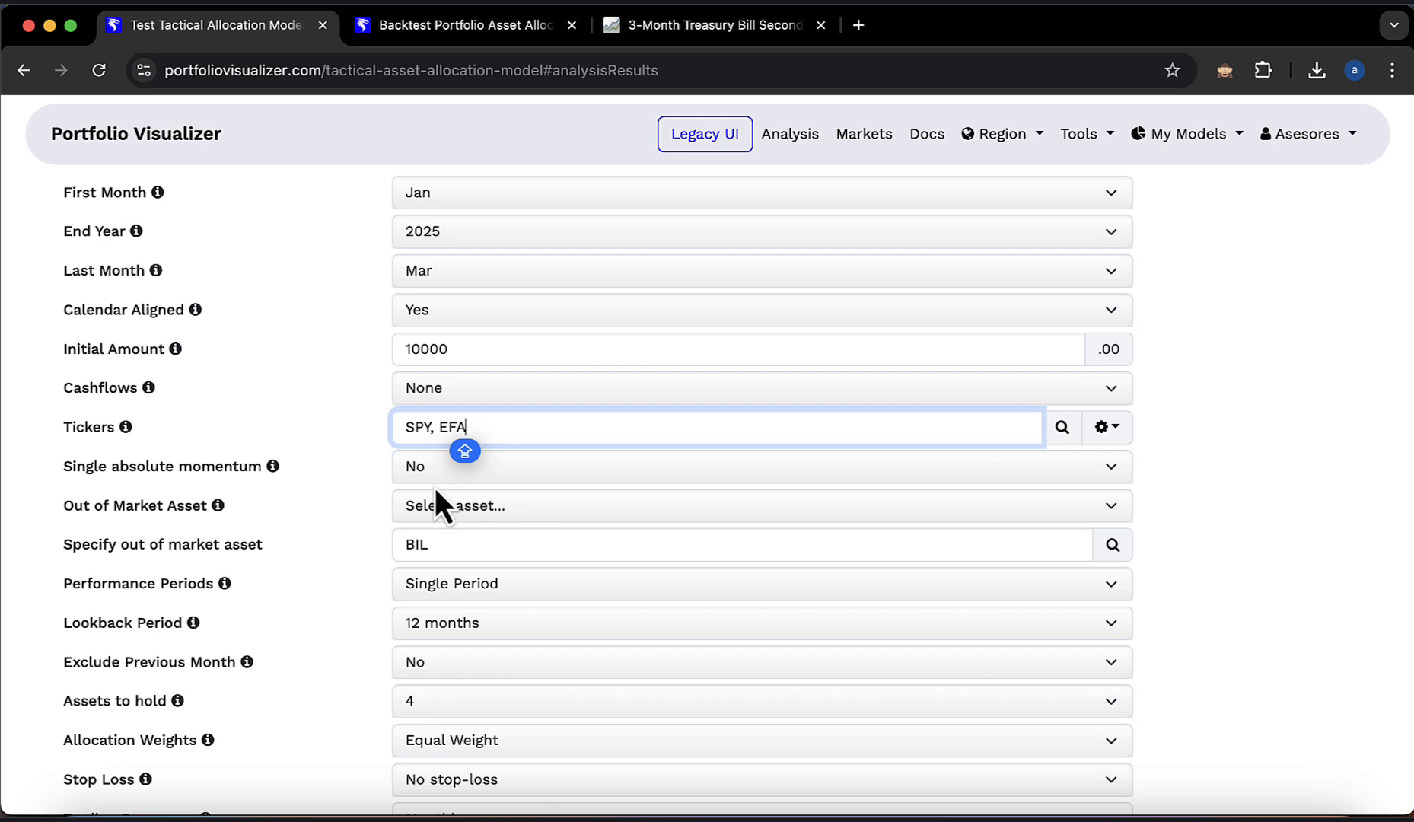
{"action": "scroll", "coordinate": [403, 493], "scroll_direction": "down", "scroll_amount": 2}
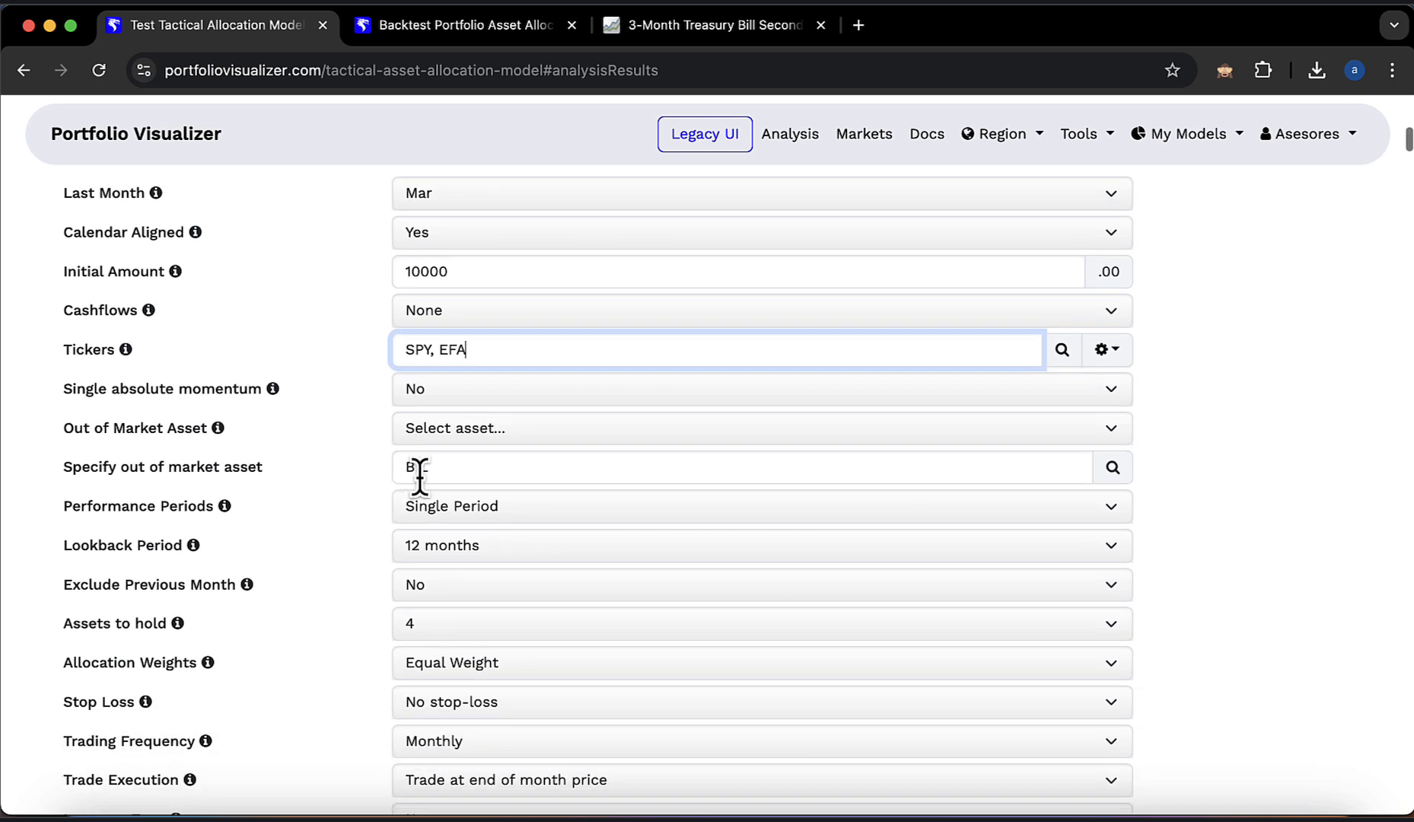
{"action": "left_click", "coordinate": [472, 434]}
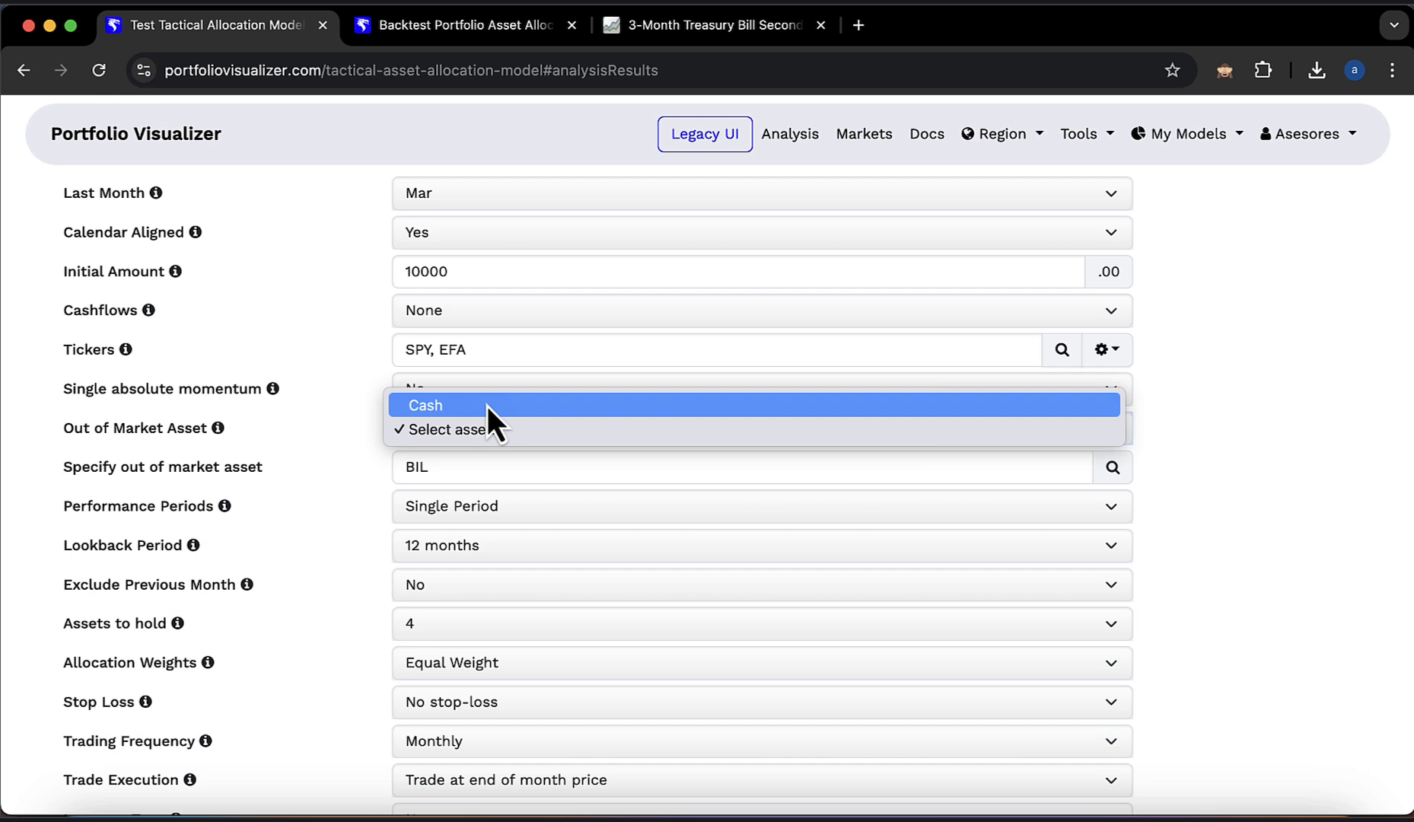
{"action": "left_click", "coordinate": [479, 431]}
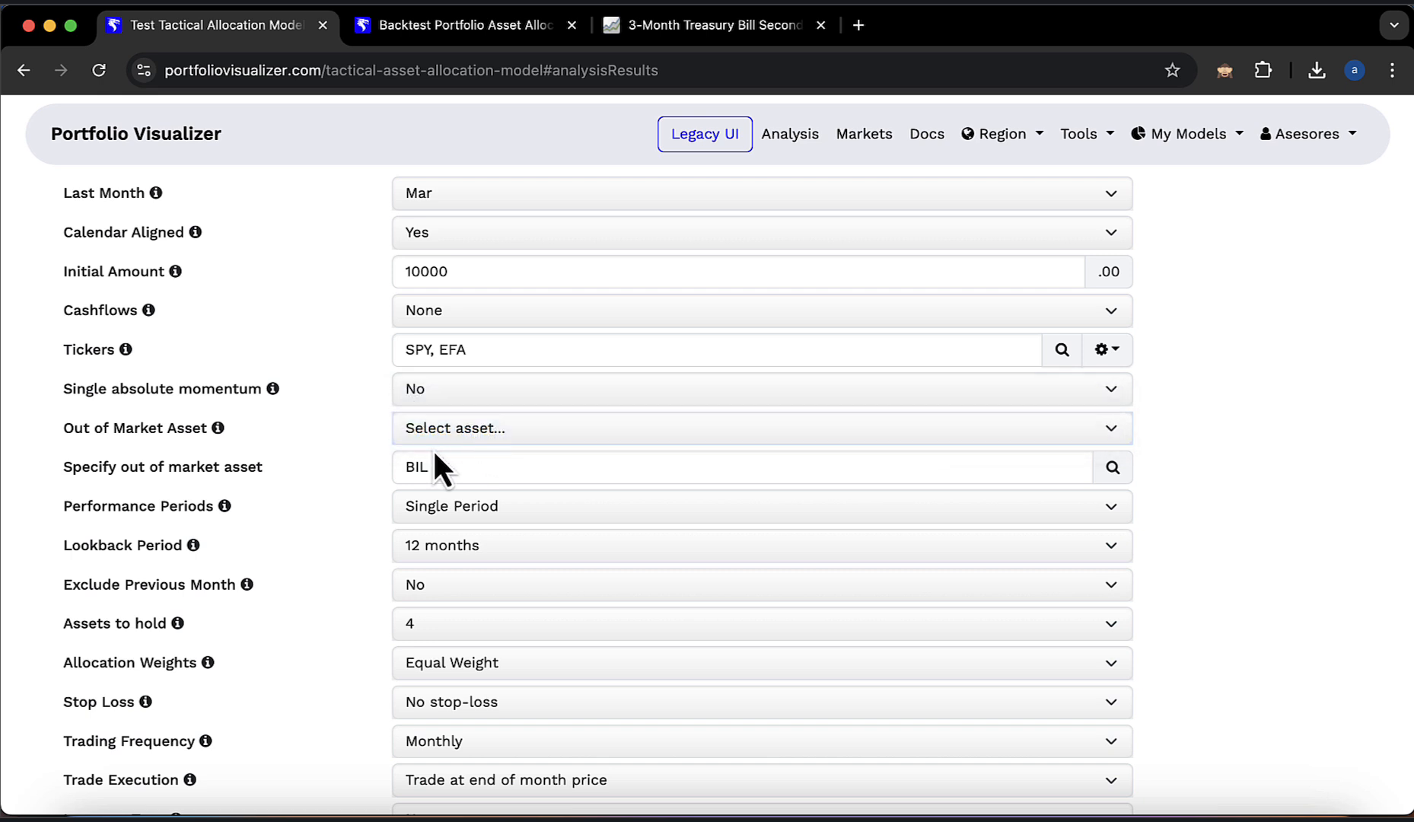
{"action": "left_click_drag", "start_coordinate": [441, 467], "coordinate": [369, 466]}
{"action": "type", "text": "AGG"}
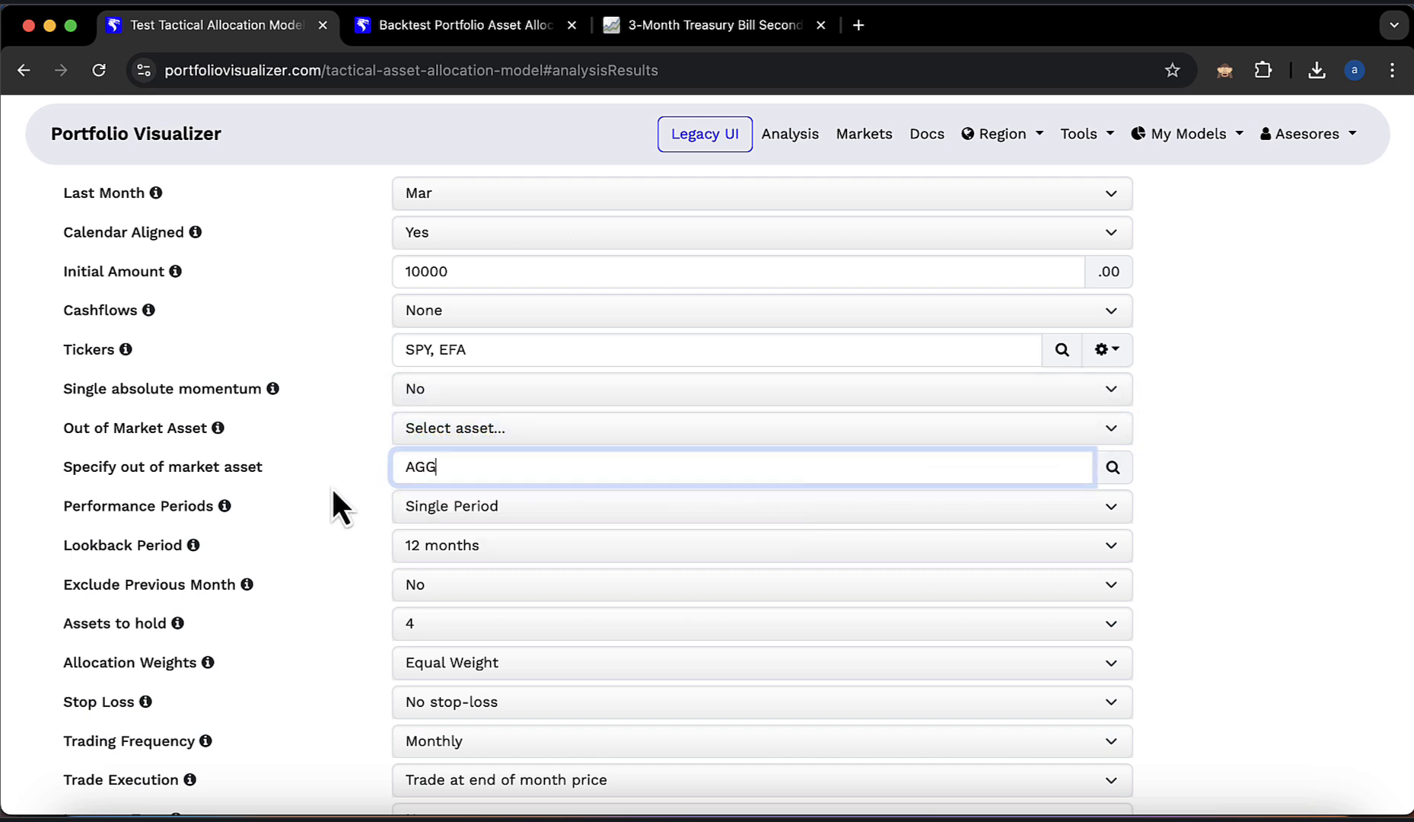
{"action": "left_click", "coordinate": [333, 487]}
Step: Set the assets to hold to 1 and run the dual momentum test
{"action": "left_click", "coordinate": [443, 627]}
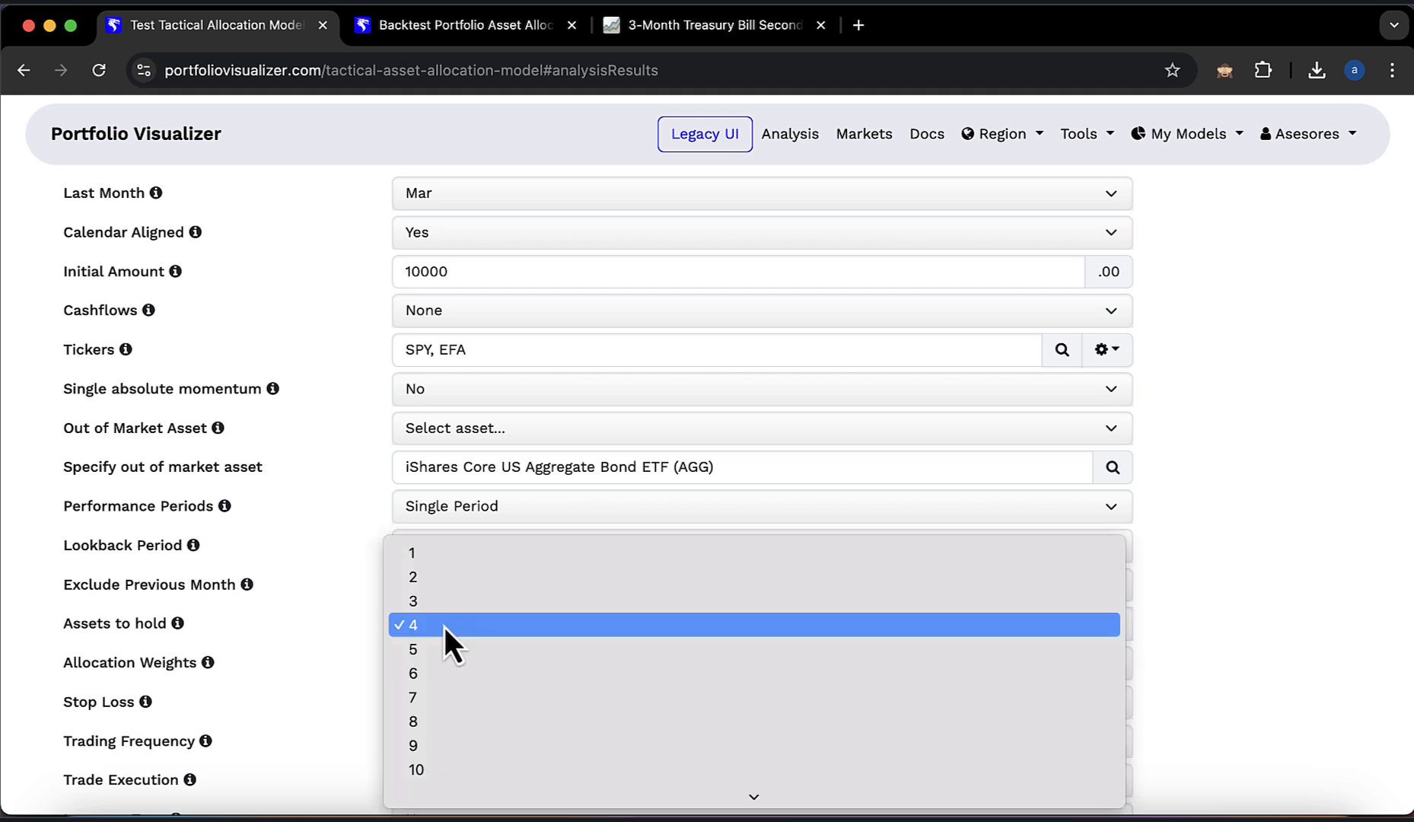
{"action": "left_click", "coordinate": [451, 560]}
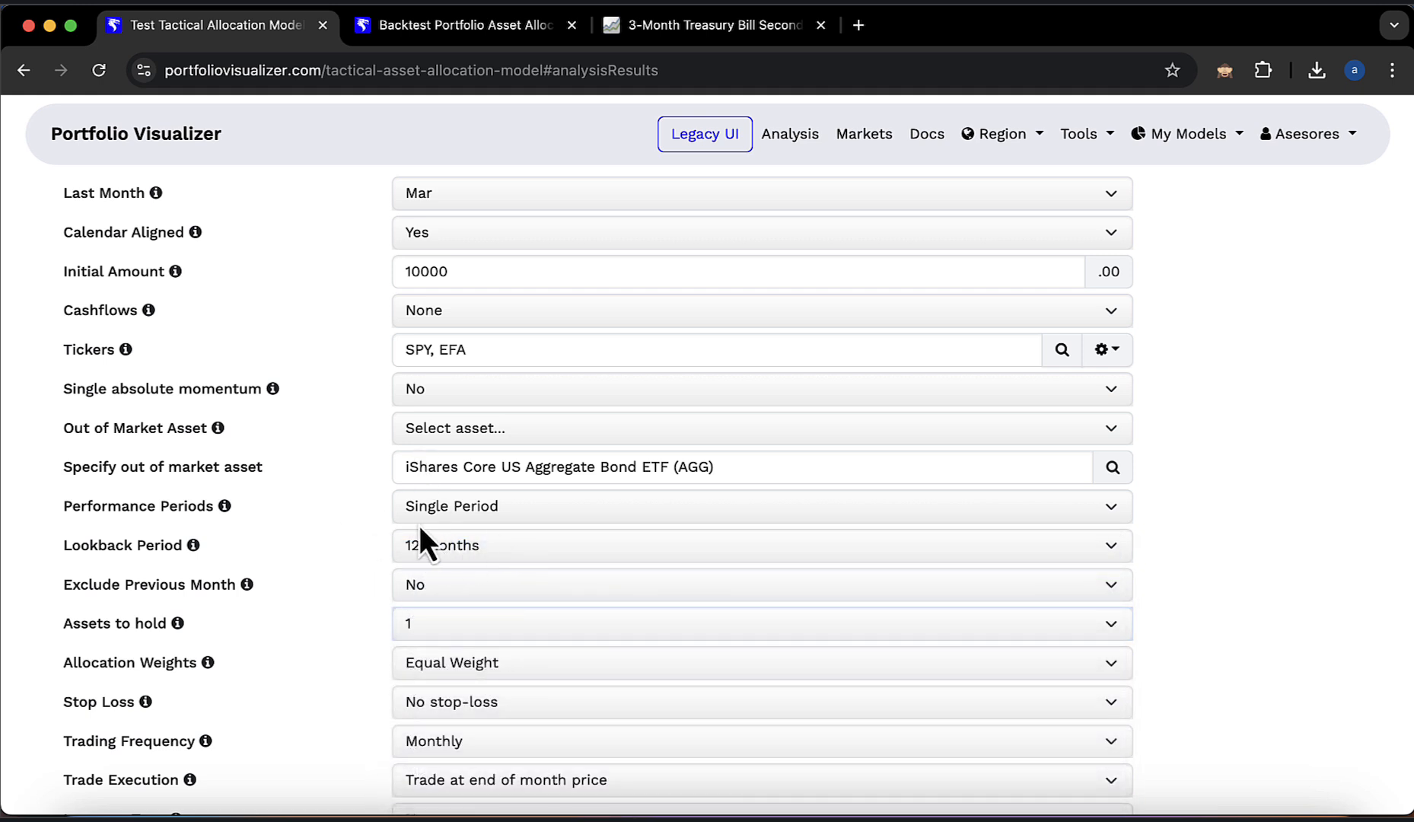
{"action": "scroll", "coordinate": [457, 553], "scroll_direction": "down", "scroll_amount": 3}
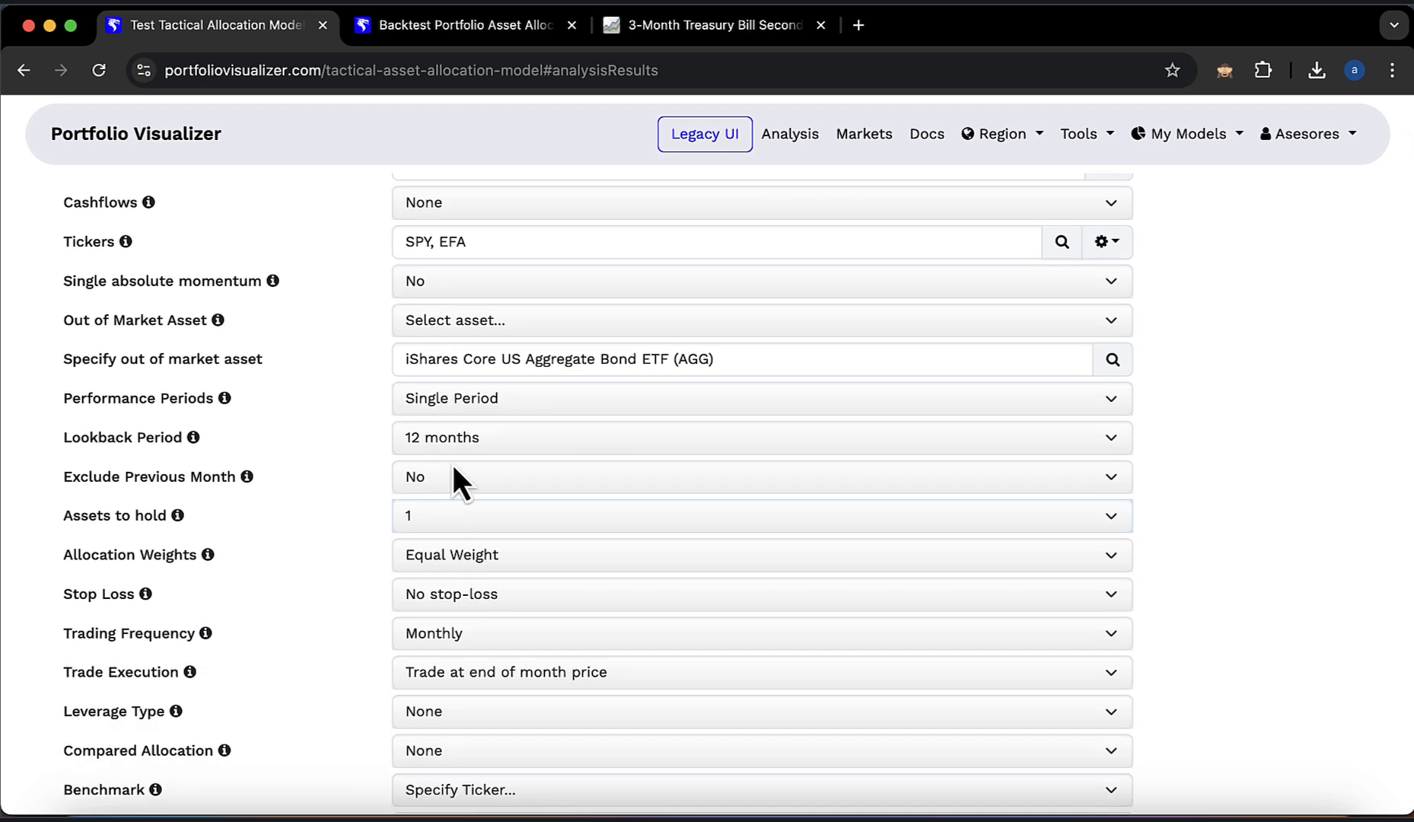
{"action": "scroll", "coordinate": [510, 427], "scroll_direction": "down", "scroll_amount": 10}
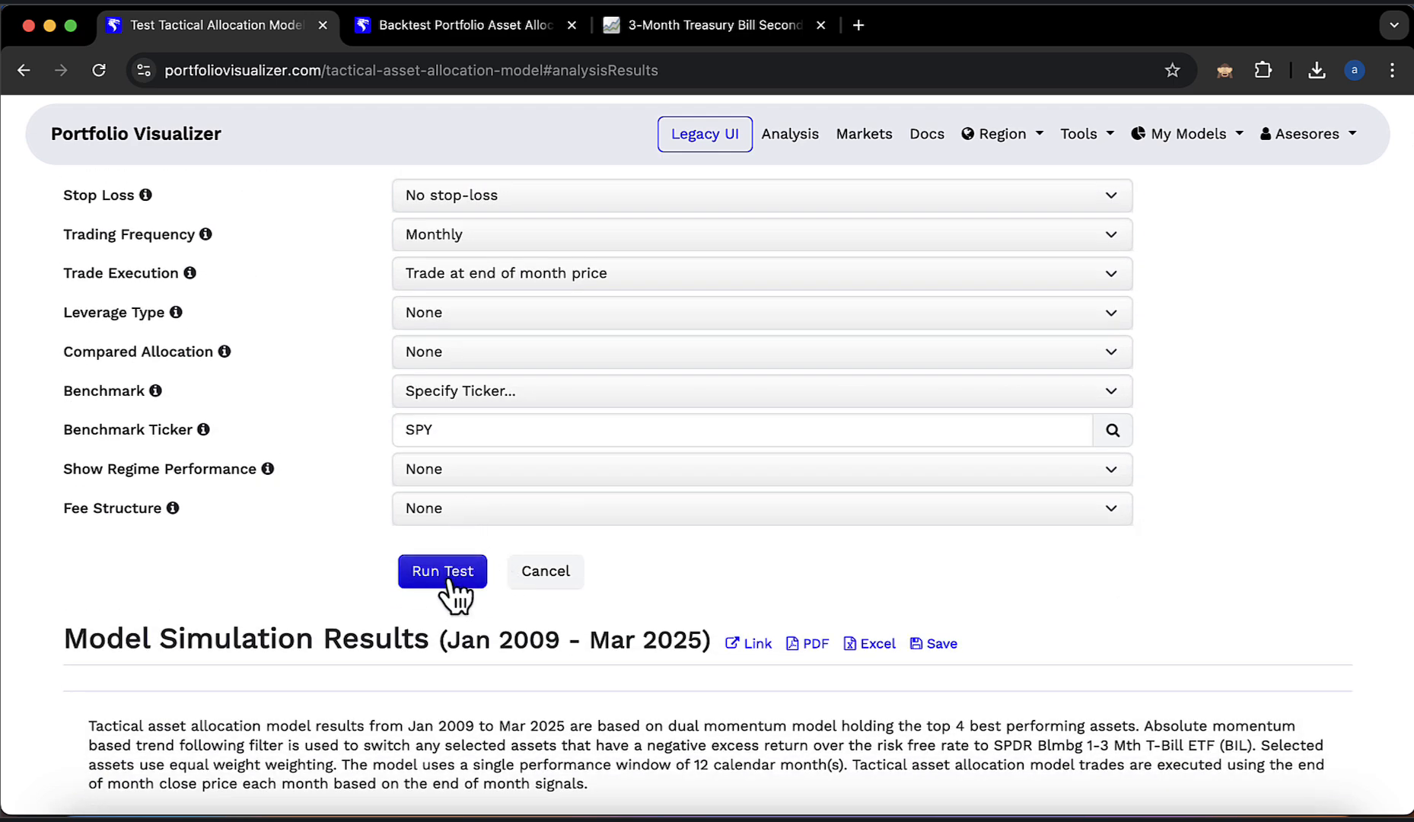
{"action": "left_click", "coordinate": [450, 577]}
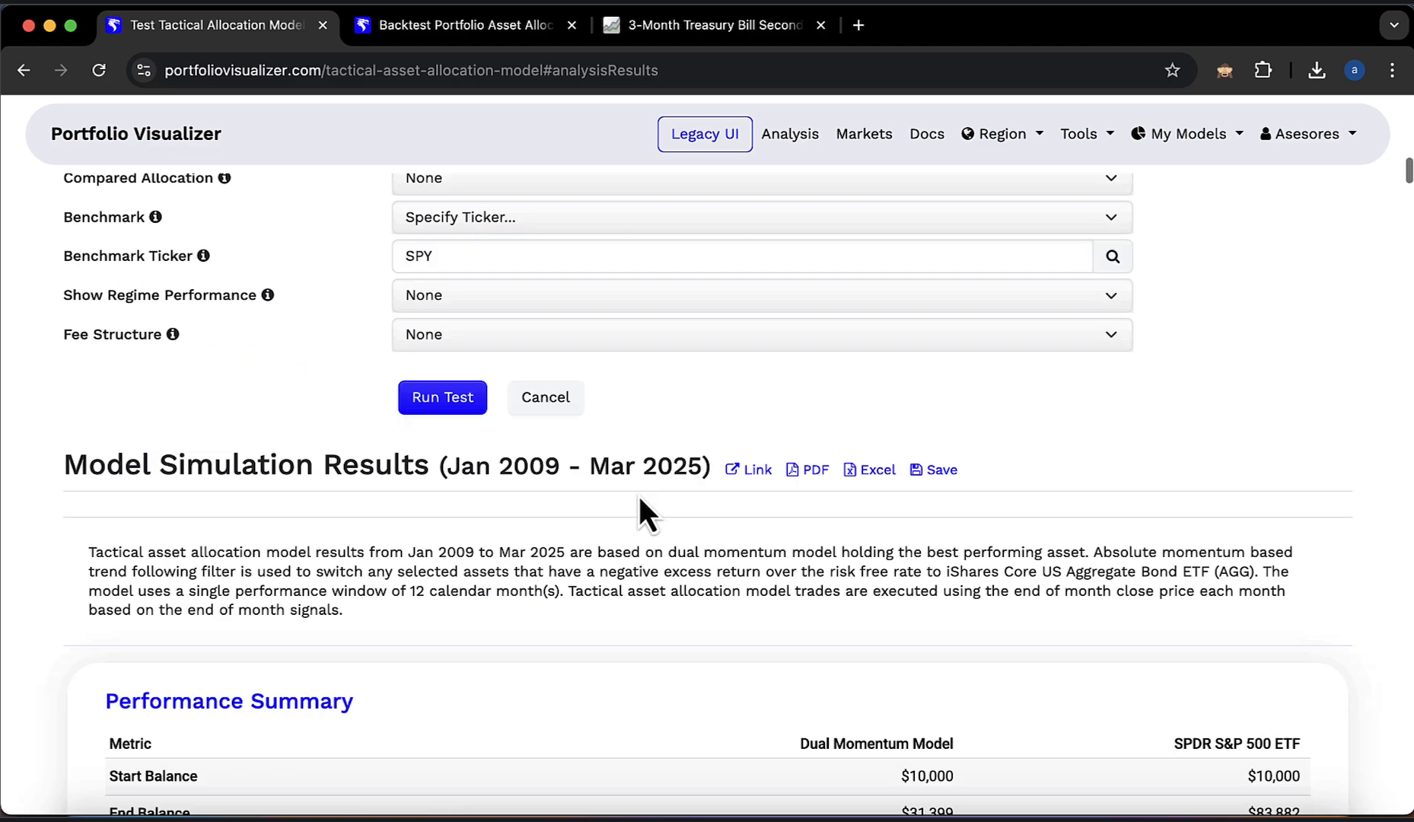
Step: Compare DUAL MOM 1's annual return, volatility and Max DD % in Excel with the Dual Momentum Model's results
{"action": "key", "text": "super+Tab"}
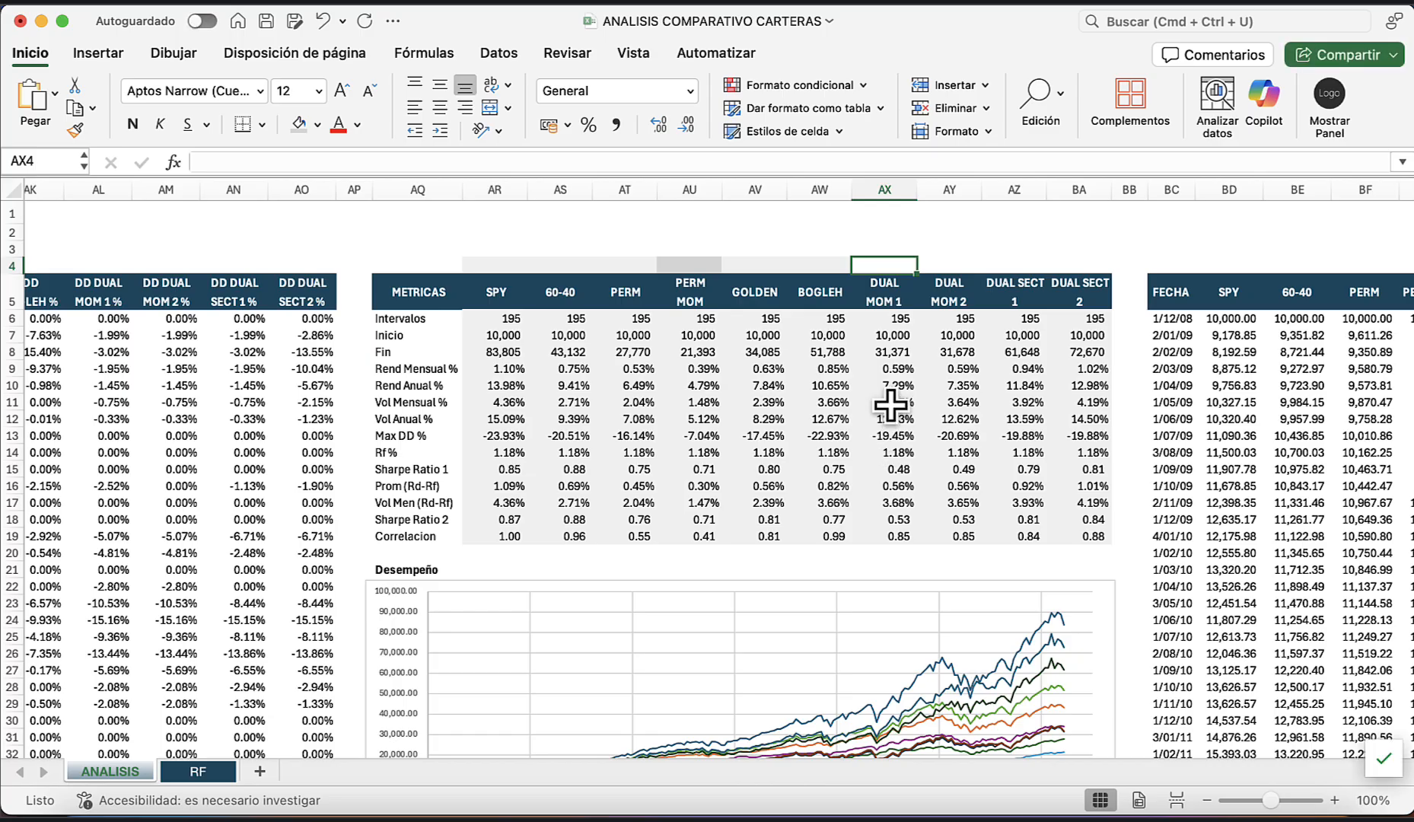
{"action": "left_click", "coordinate": [910, 403]}
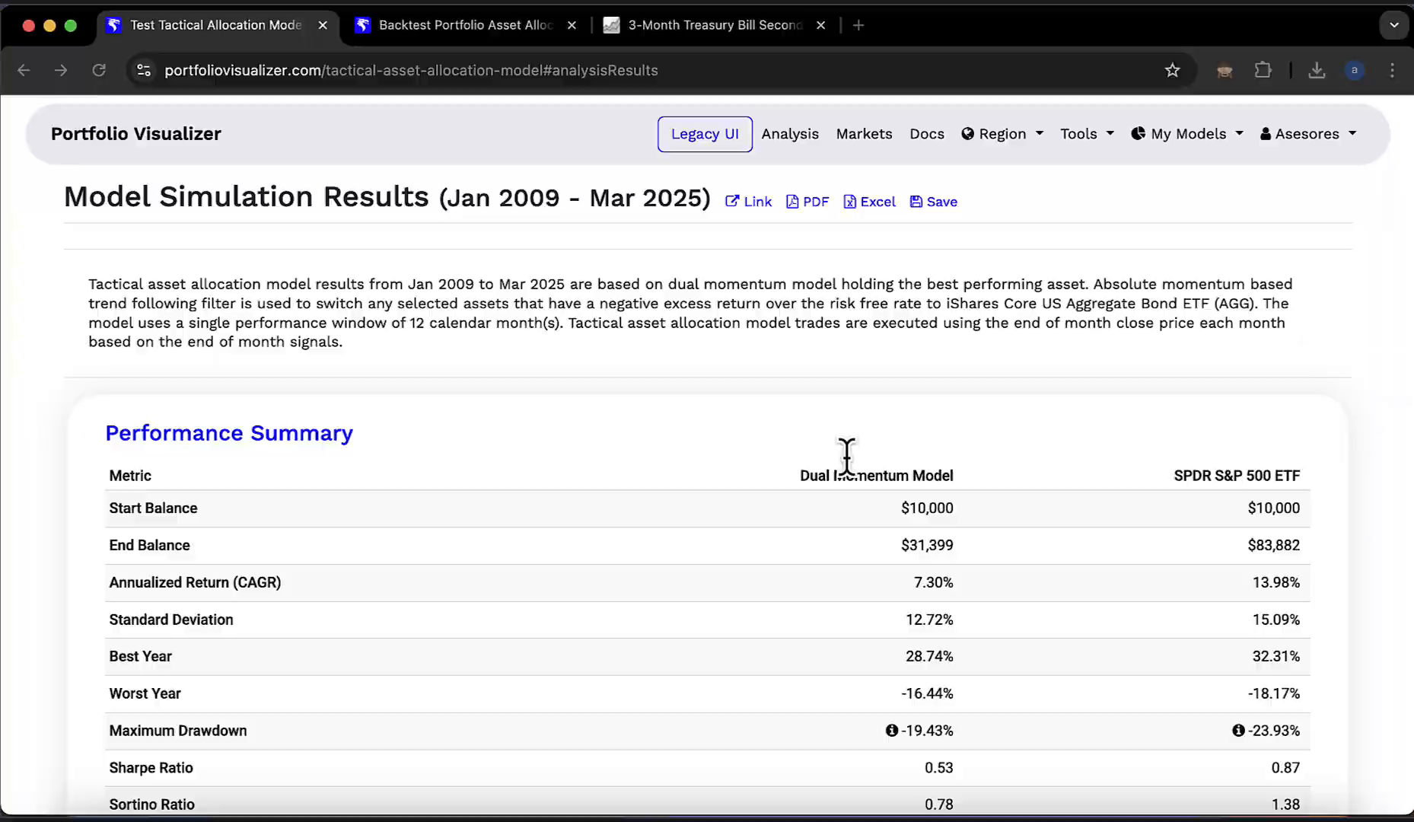
{"action": "key", "text": "super+Tab"}
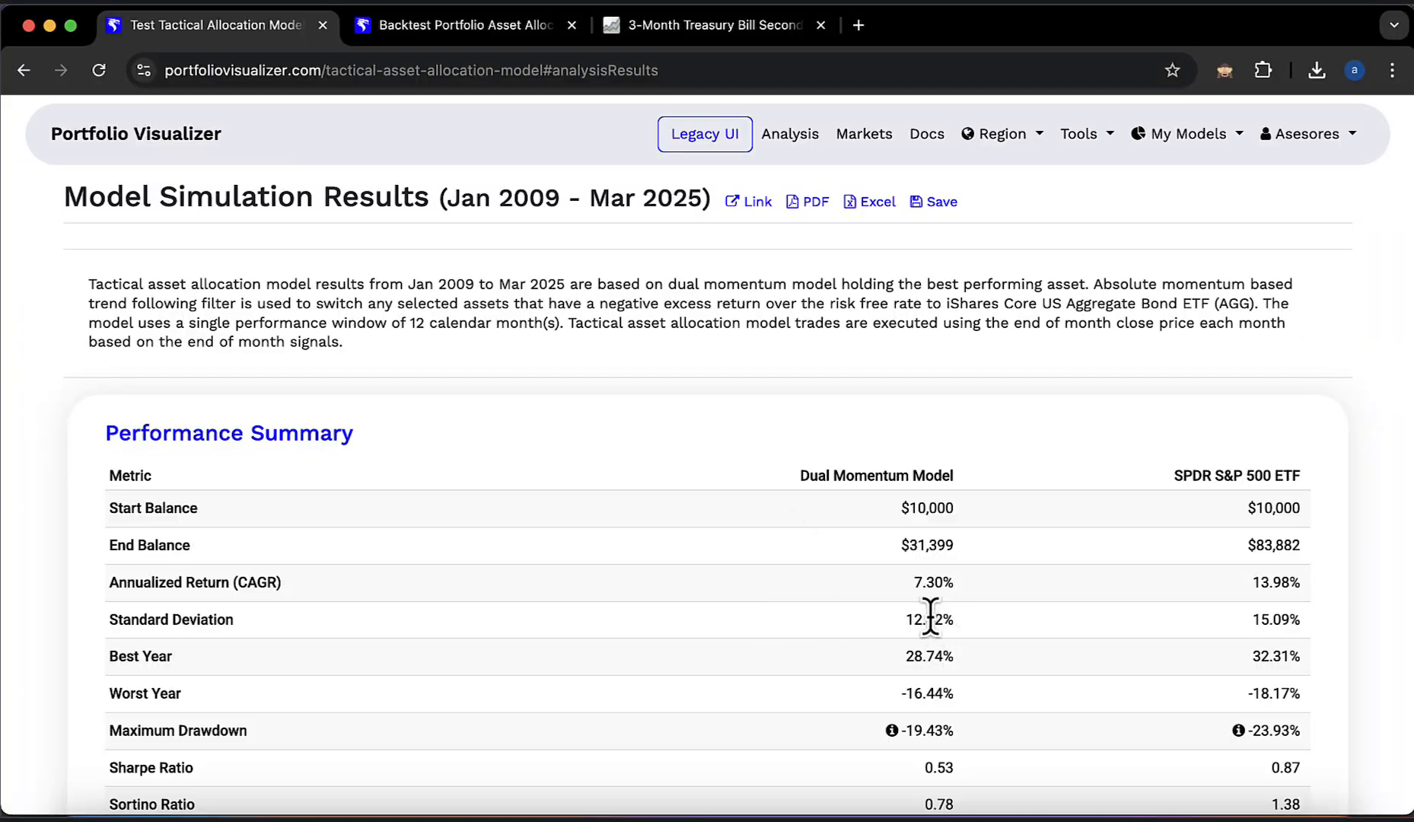
{"action": "key", "text": "super+Tab"}
{"action": "left_click", "coordinate": [902, 421]}
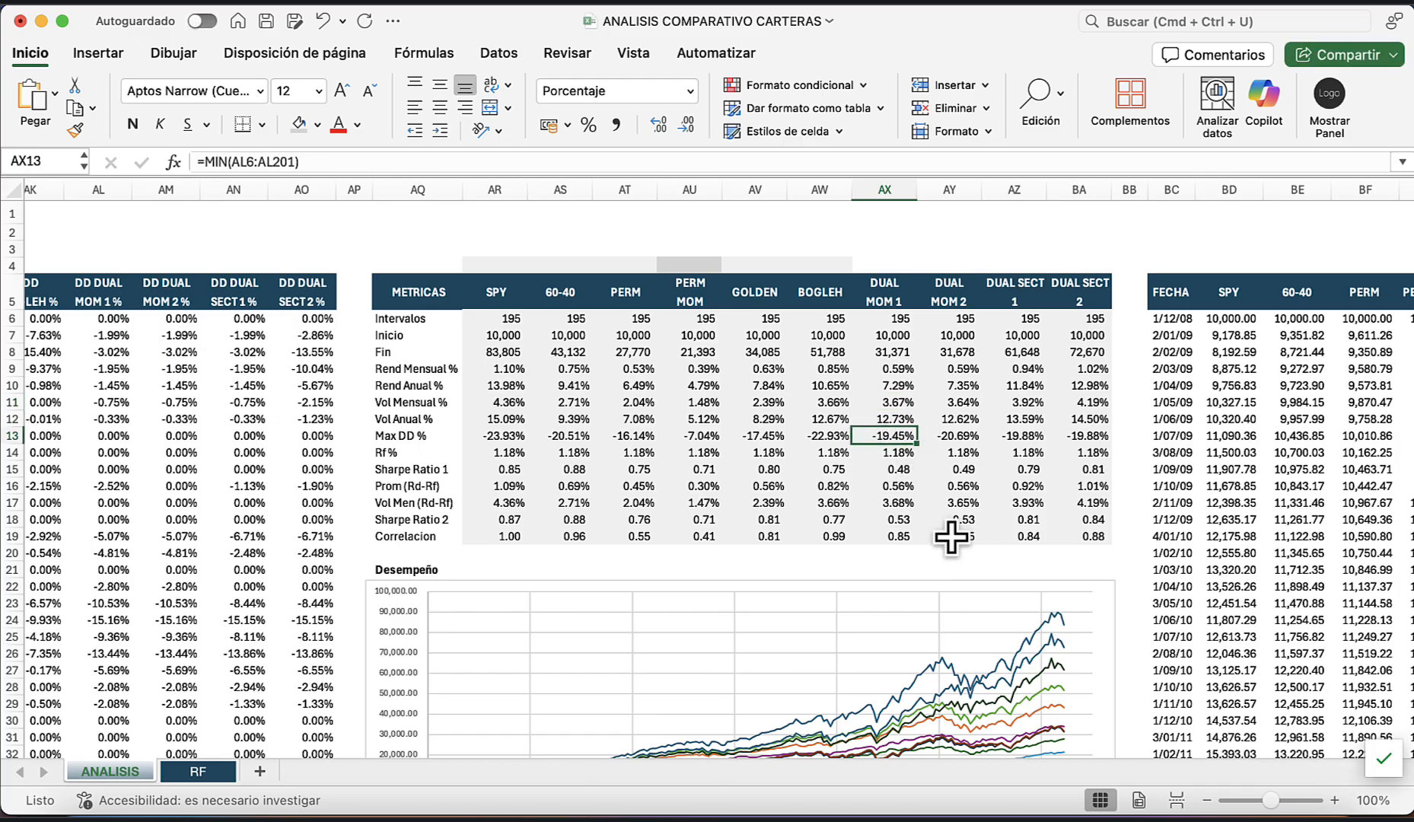
Step: Compare the Dual Momentum Model's Sharpe ratio and benchmark correlation with DUAL MOM 1's Sharpe Ratio 2 and Correlacion in Excel
{"action": "key", "text": "super+Tab"}
{"action": "scroll", "coordinate": [959, 674], "scroll_direction": "down", "scroll_amount": 2}
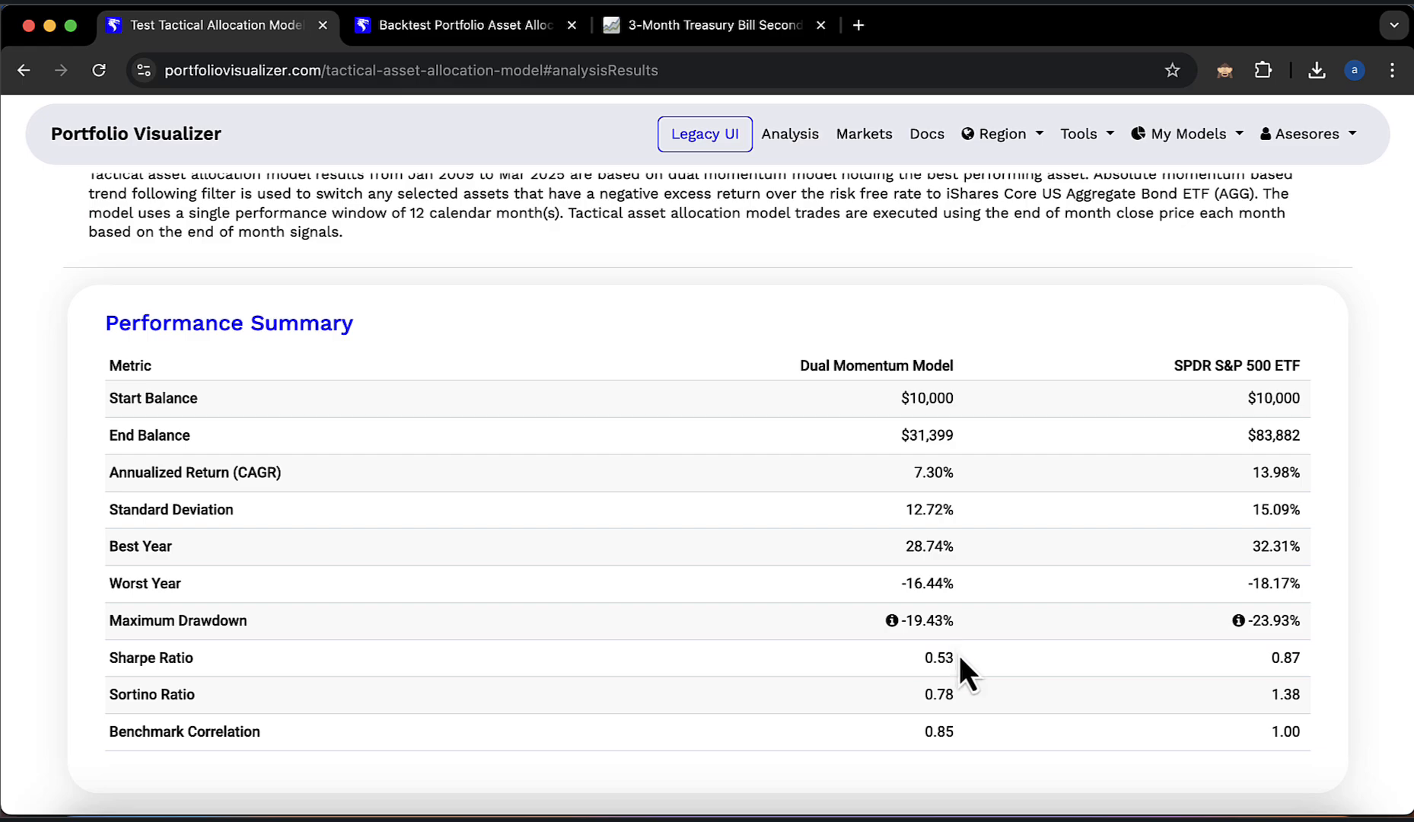
{"action": "key", "text": "super+Tab"}
{"action": "left_click_drag", "start_coordinate": [900, 520], "coordinate": [900, 537]}
{"action": "key", "text": "super+Tab"}
{"action": "scroll", "coordinate": [901, 545], "scroll_direction": "up", "scroll_amount": 1}
Step: Switch to Excel and fill cell AX4 above the DUAL MOM 1 header with the same darker gray
{"action": "key", "text": "super+Tab"}
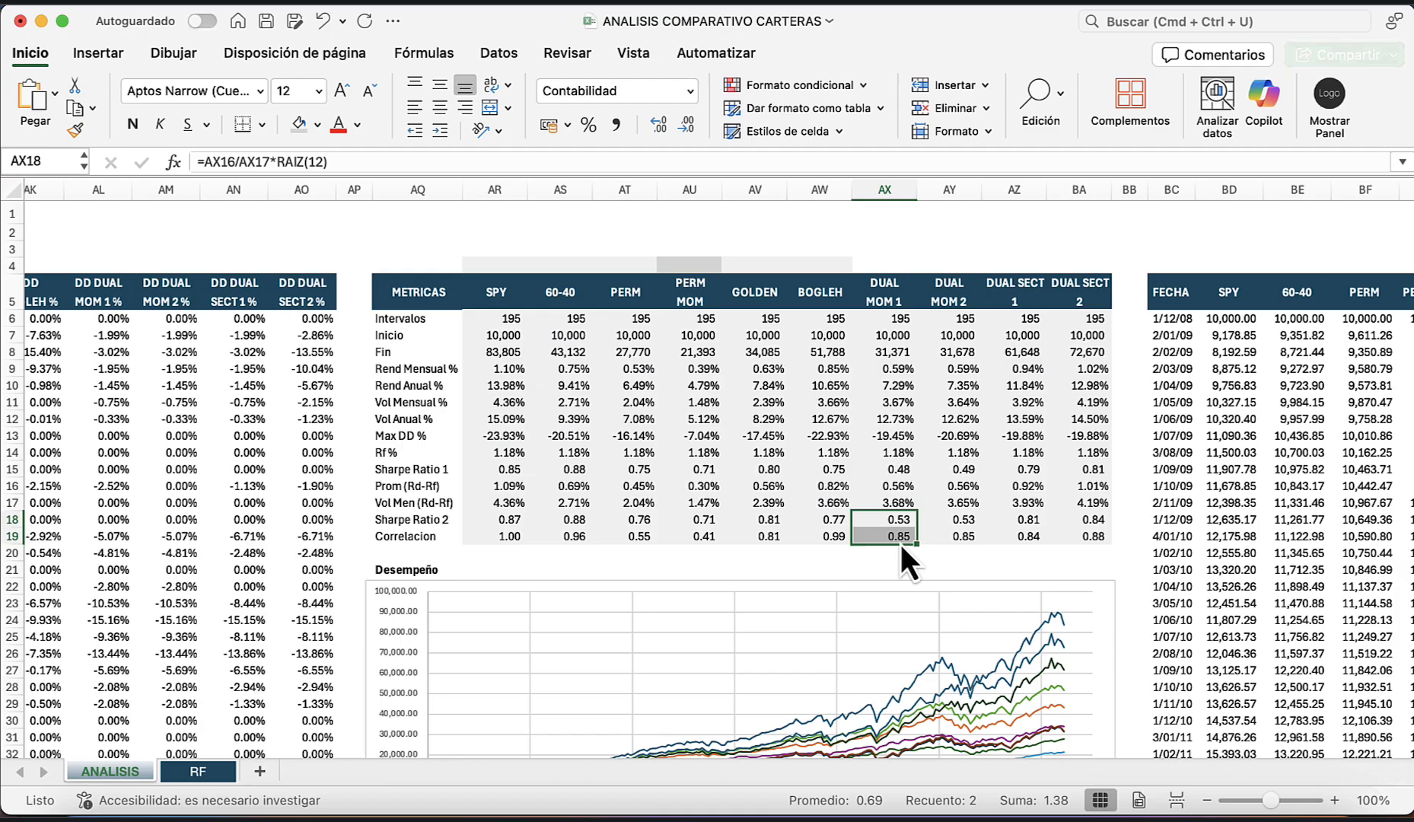
{"action": "left_click", "coordinate": [878, 263]}
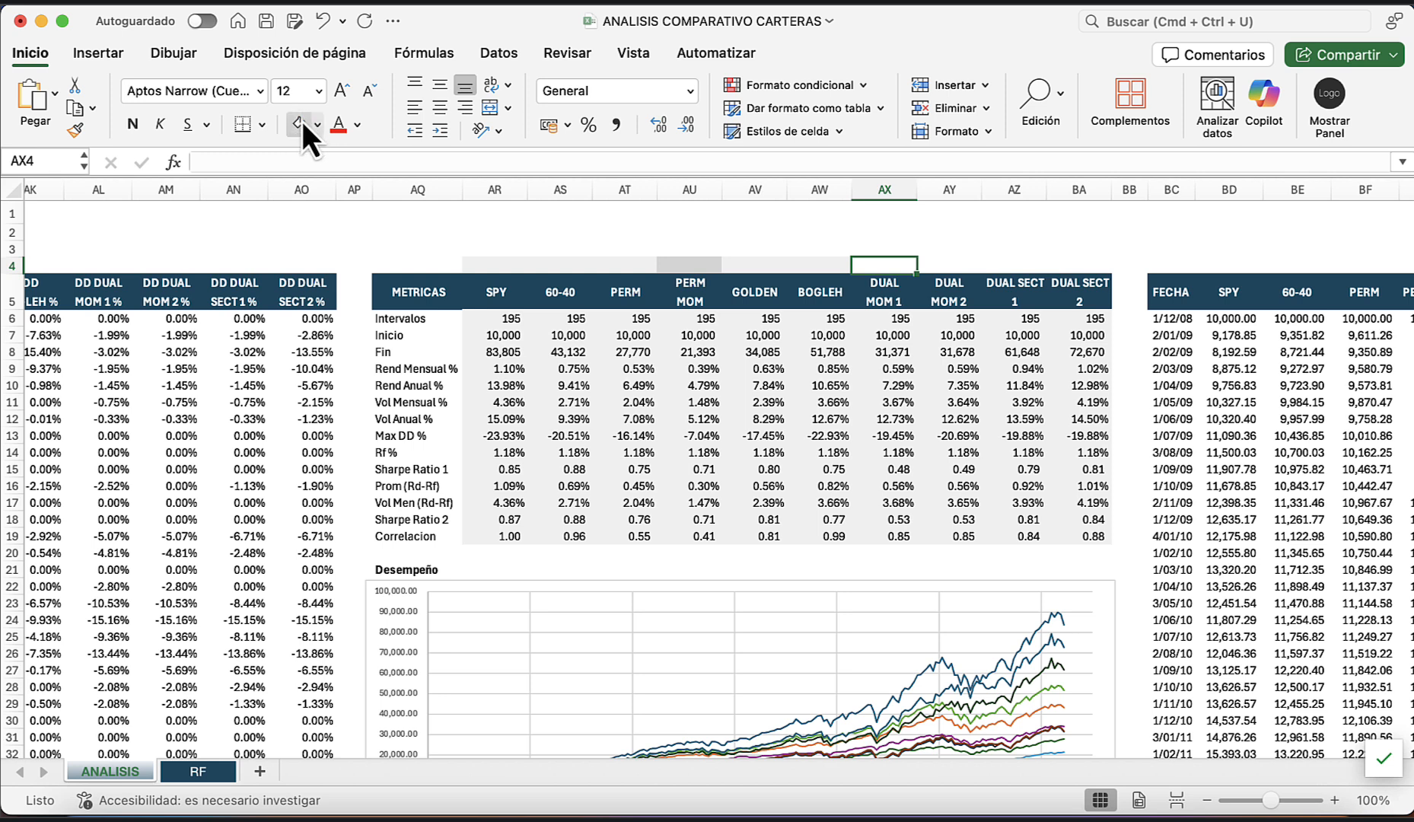
{"action": "left_click", "coordinate": [930, 263]}
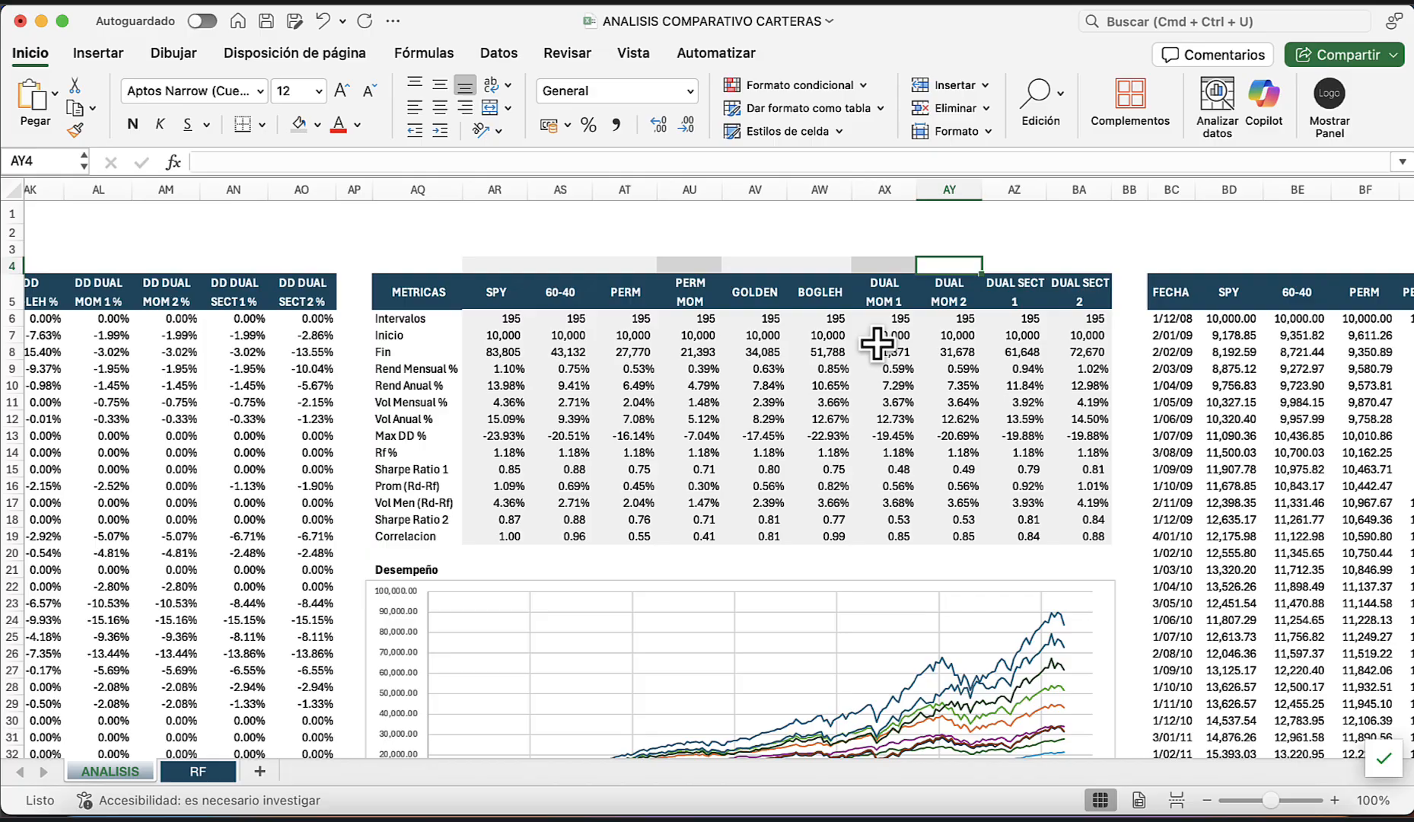
Step: Switch to Portfolio Visualizer, set single absolute momentum to Yes, and choose SPDR S&P 500 ETF (SPY) as the absolute momentum asset
{"action": "key", "text": "super+Tab"}
{"action": "scroll", "coordinate": [612, 294], "scroll_direction": "up", "scroll_amount": 10}
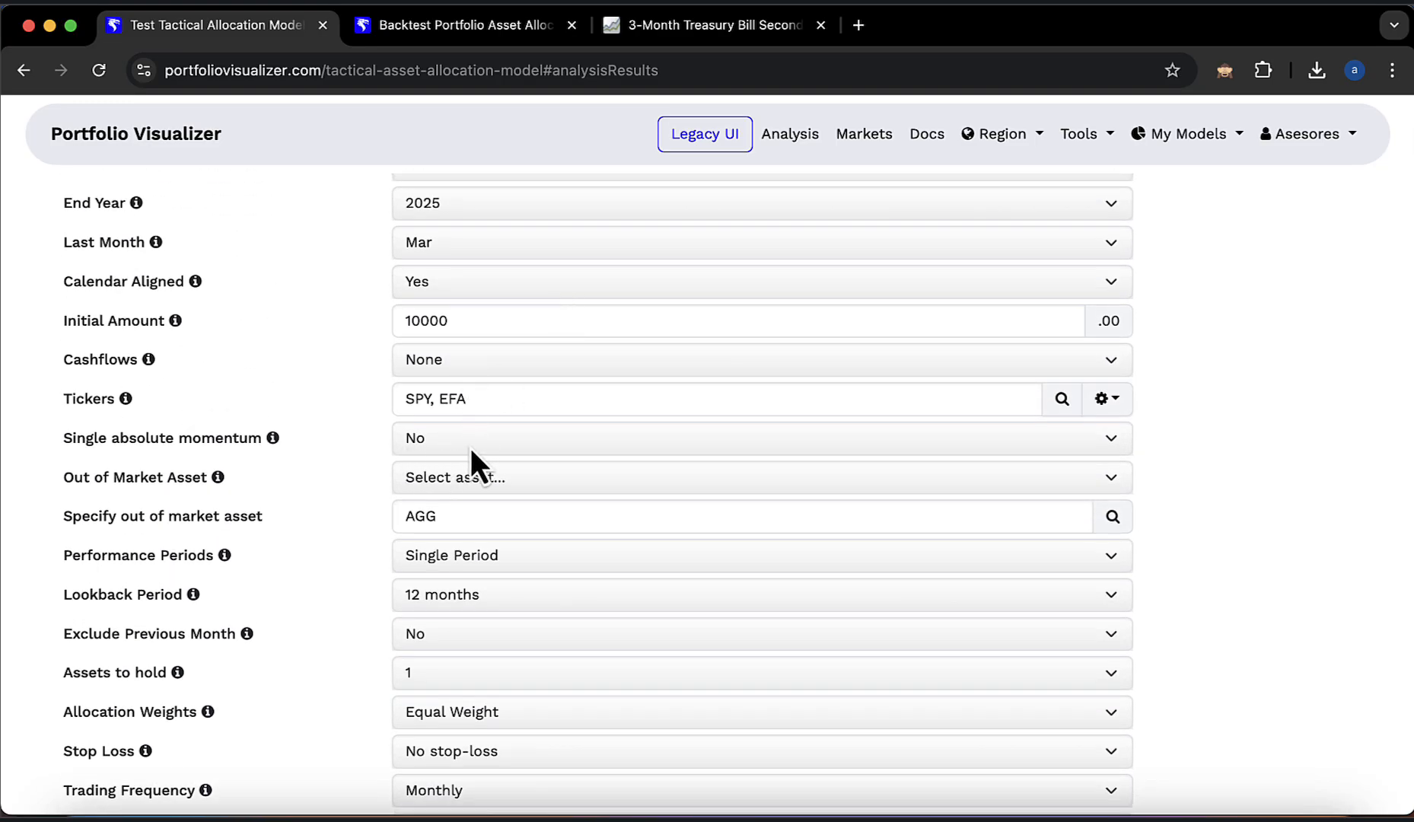
{"action": "left_click", "coordinate": [471, 449]}
{"action": "left_click", "coordinate": [458, 463]}
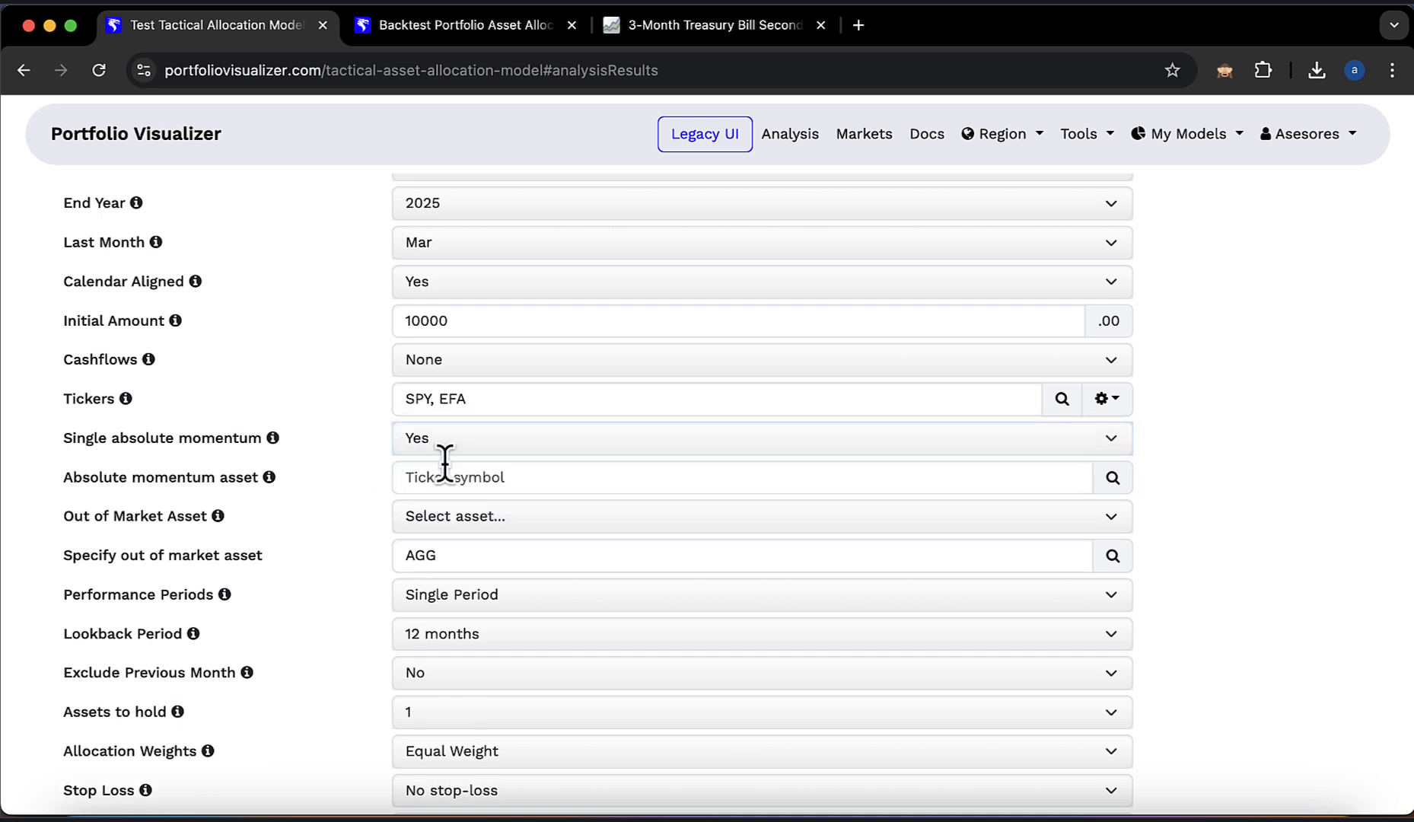
{"action": "left_click", "coordinate": [442, 468]}
{"action": "type", "text": "SPY"}
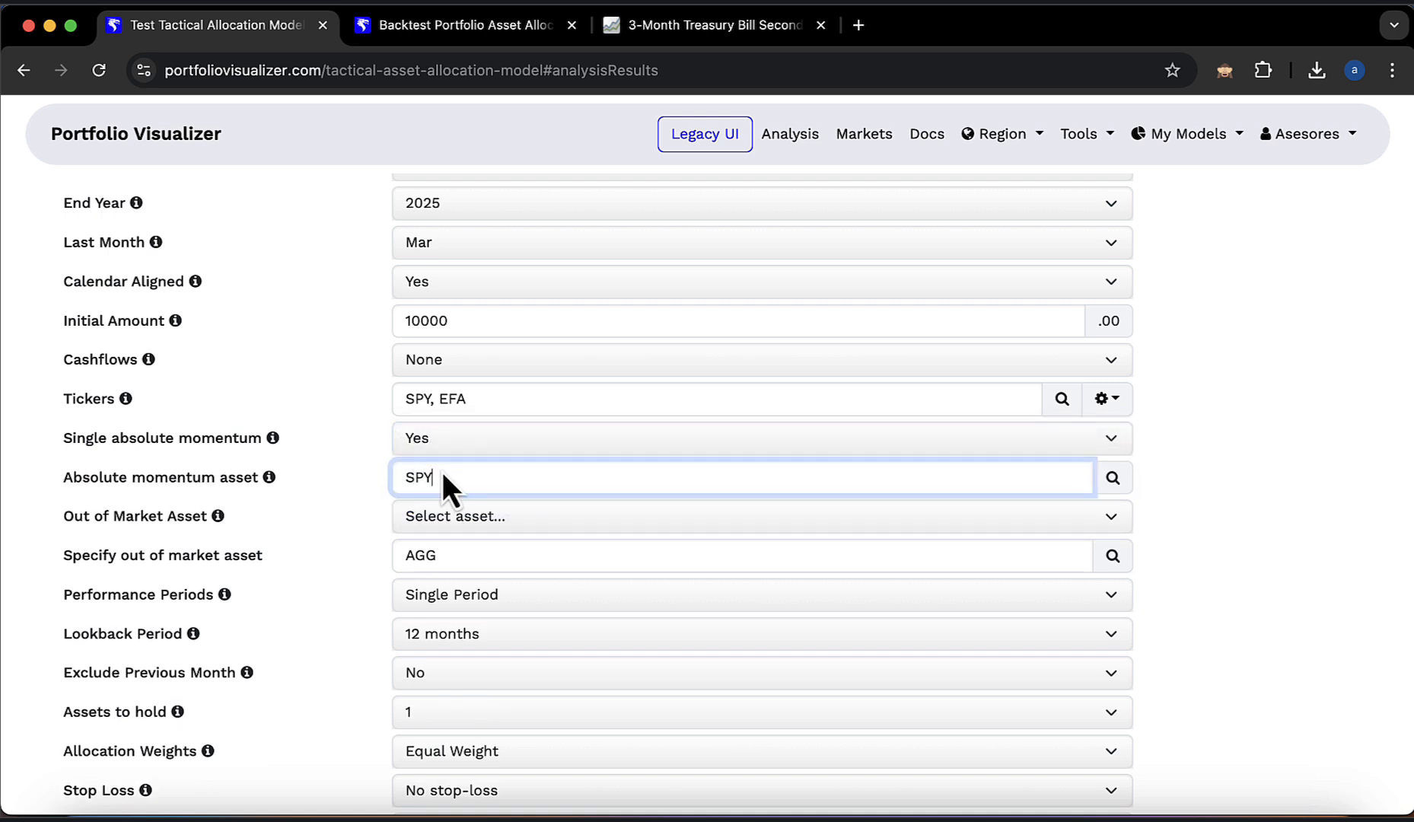
{"action": "left_click", "coordinate": [563, 530]}
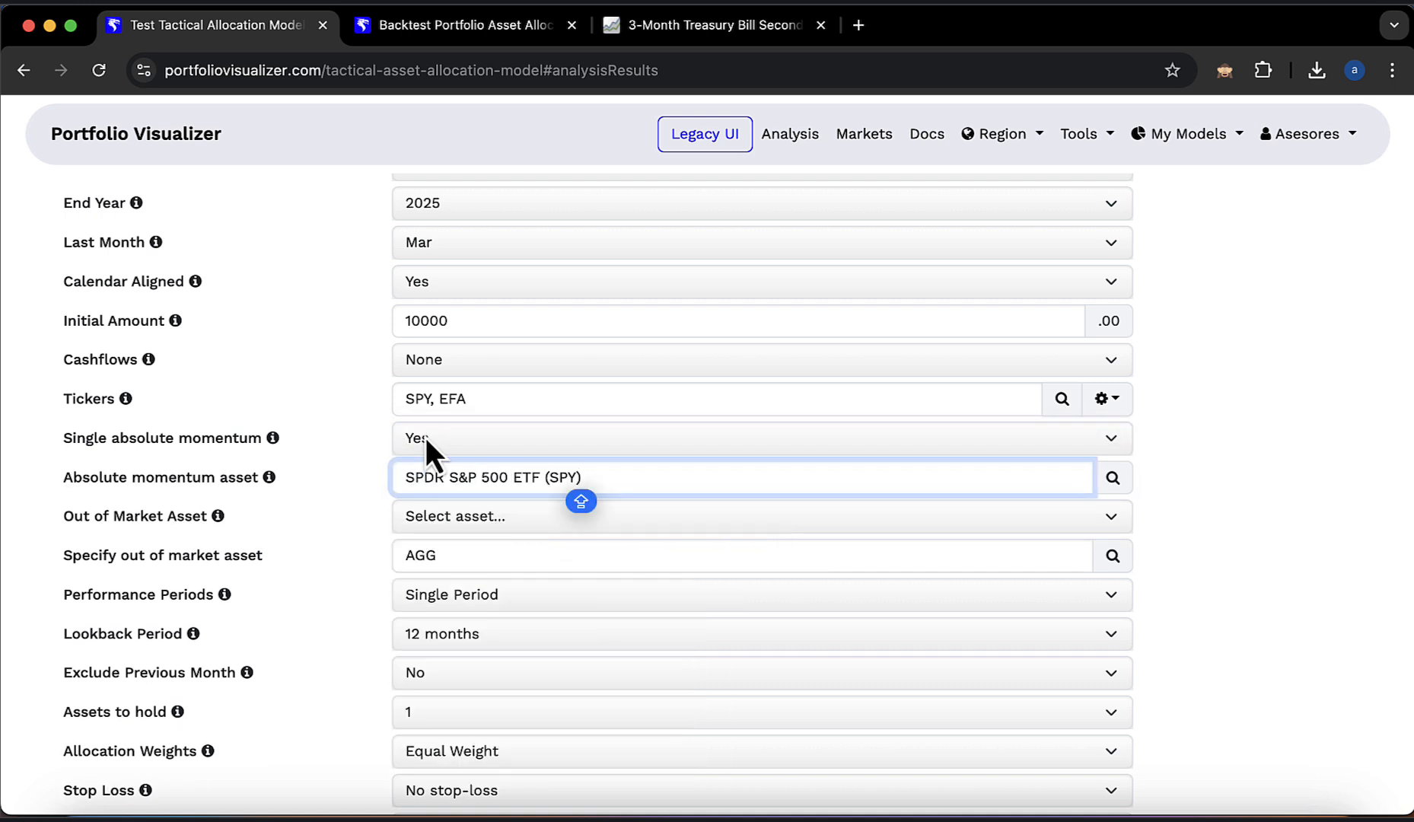
{"action": "scroll", "coordinate": [474, 533], "scroll_direction": "down", "scroll_amount": 5}
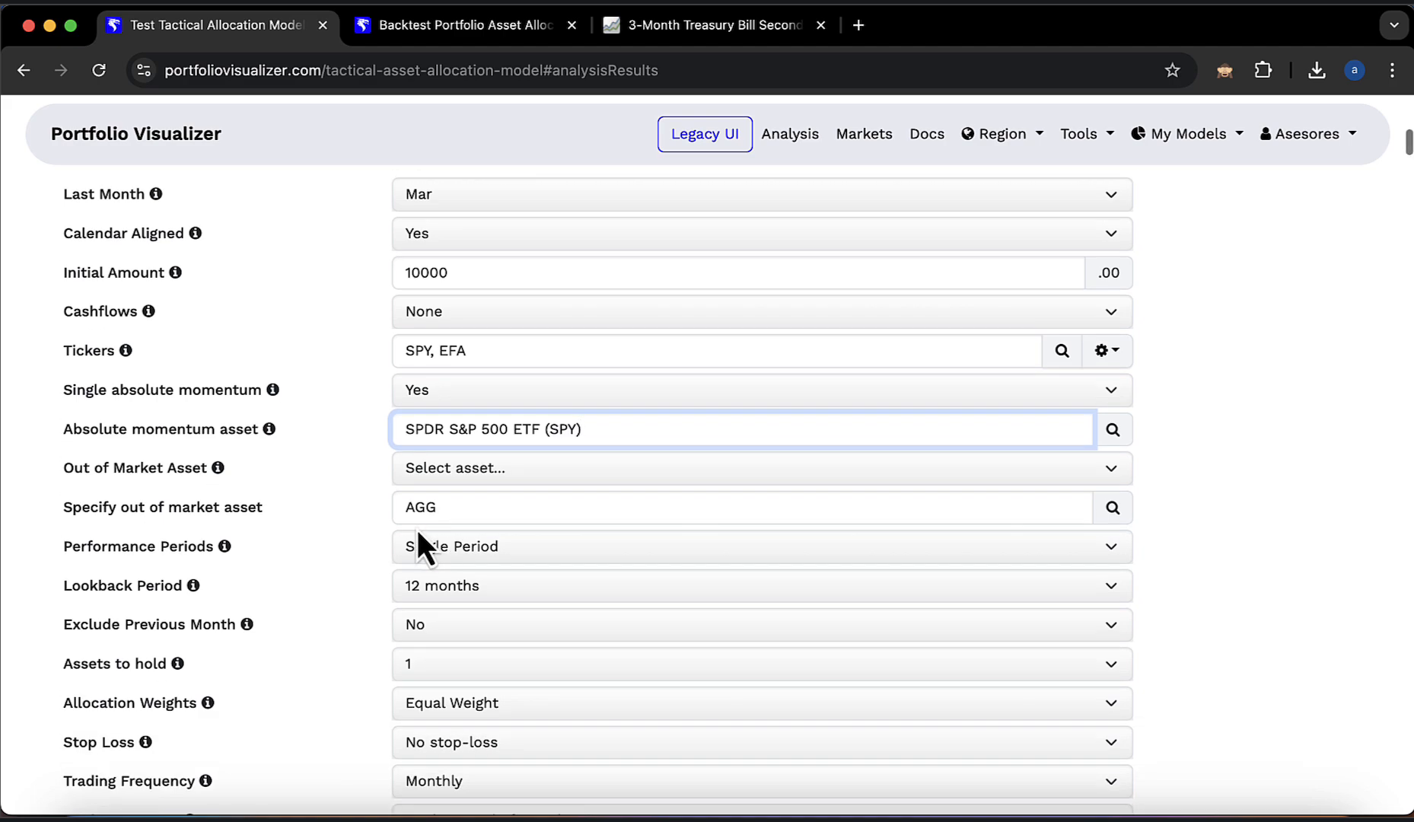
Step: Run the dual momentum test with SPY as the absolute momentum asset and bring up its performance summary
{"action": "scroll", "coordinate": [422, 351], "scroll_direction": "down", "scroll_amount": 1}
{"action": "scroll", "coordinate": [384, 311], "scroll_direction": "down", "scroll_amount": 5}
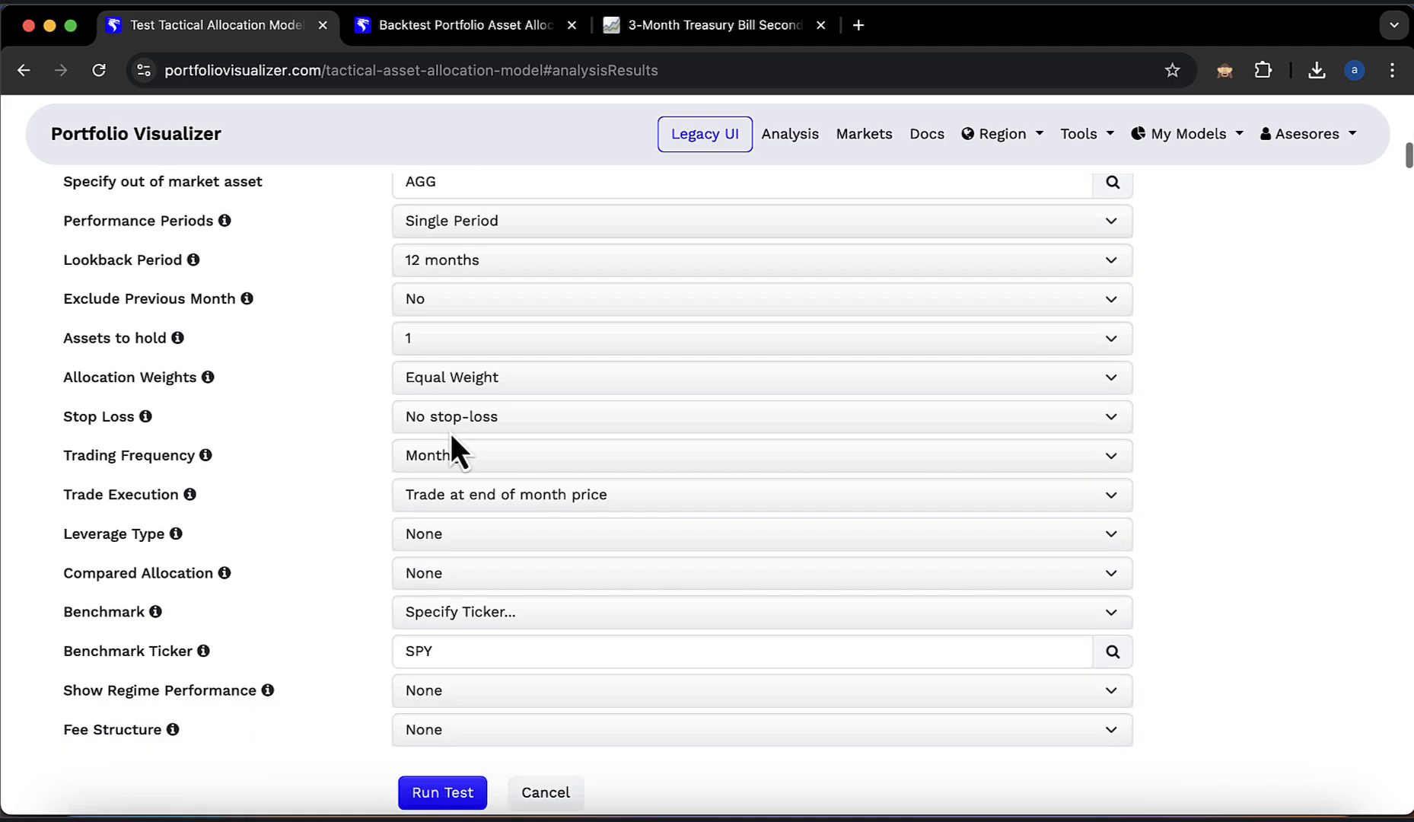
{"action": "left_click", "coordinate": [482, 607]}
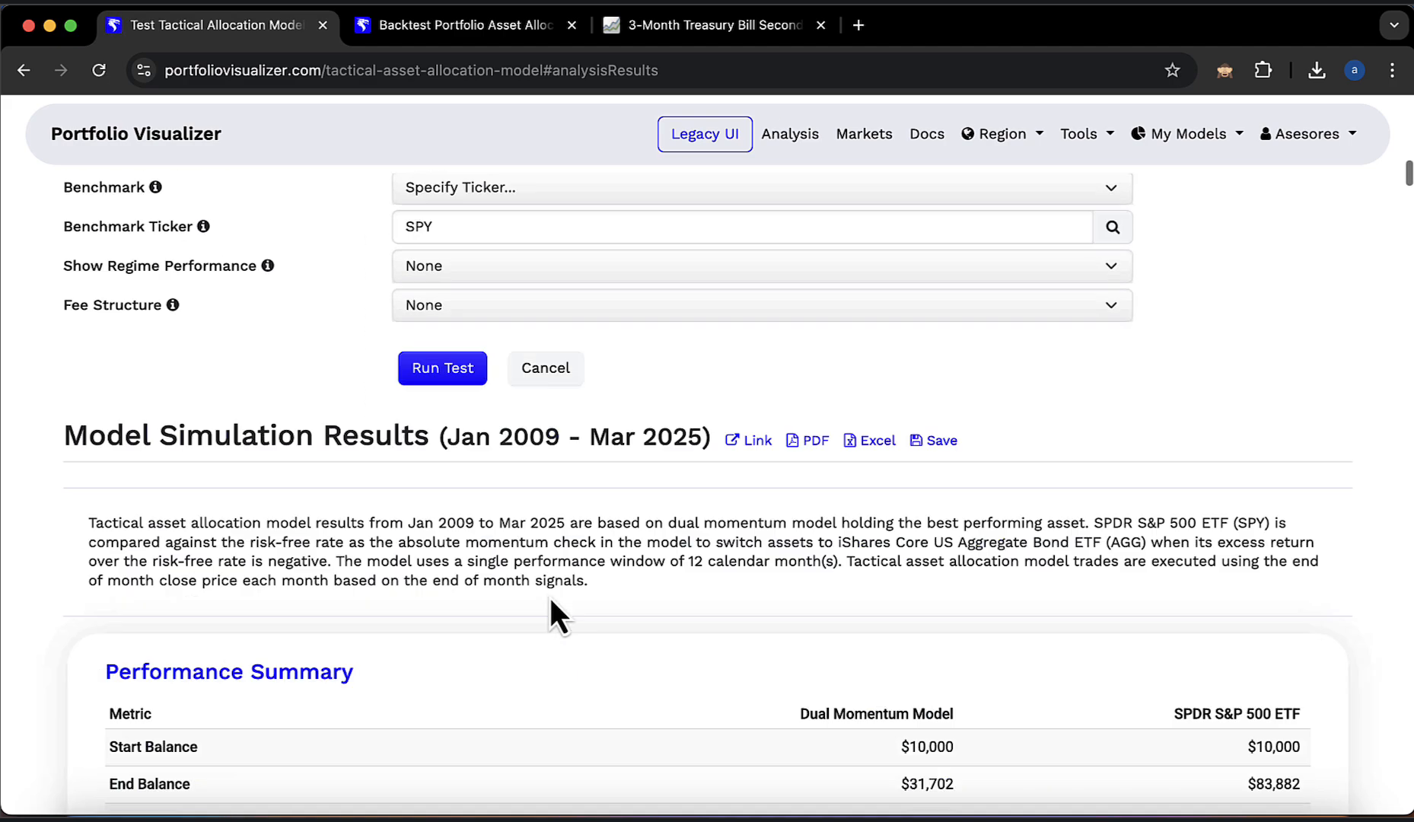
{"action": "scroll", "coordinate": [551, 605], "scroll_direction": "down", "scroll_amount": 2}
Step: Compare DUAL MOM 2's annual return, annual volatility and Max DD % in Excel with the Dual Momentum Model's results
{"action": "key", "text": "super+Tab"}
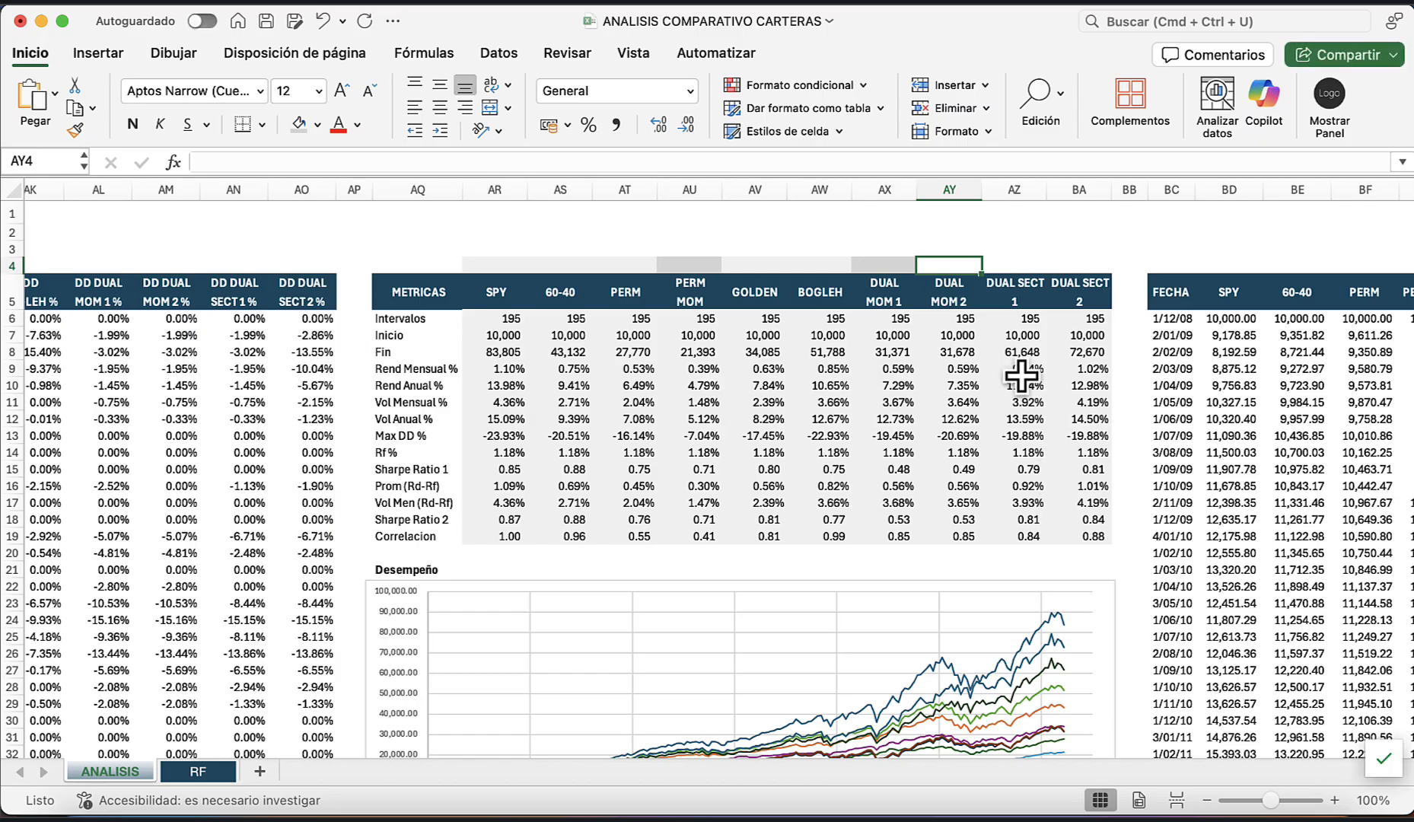
{"action": "left_click", "coordinate": [955, 386]}
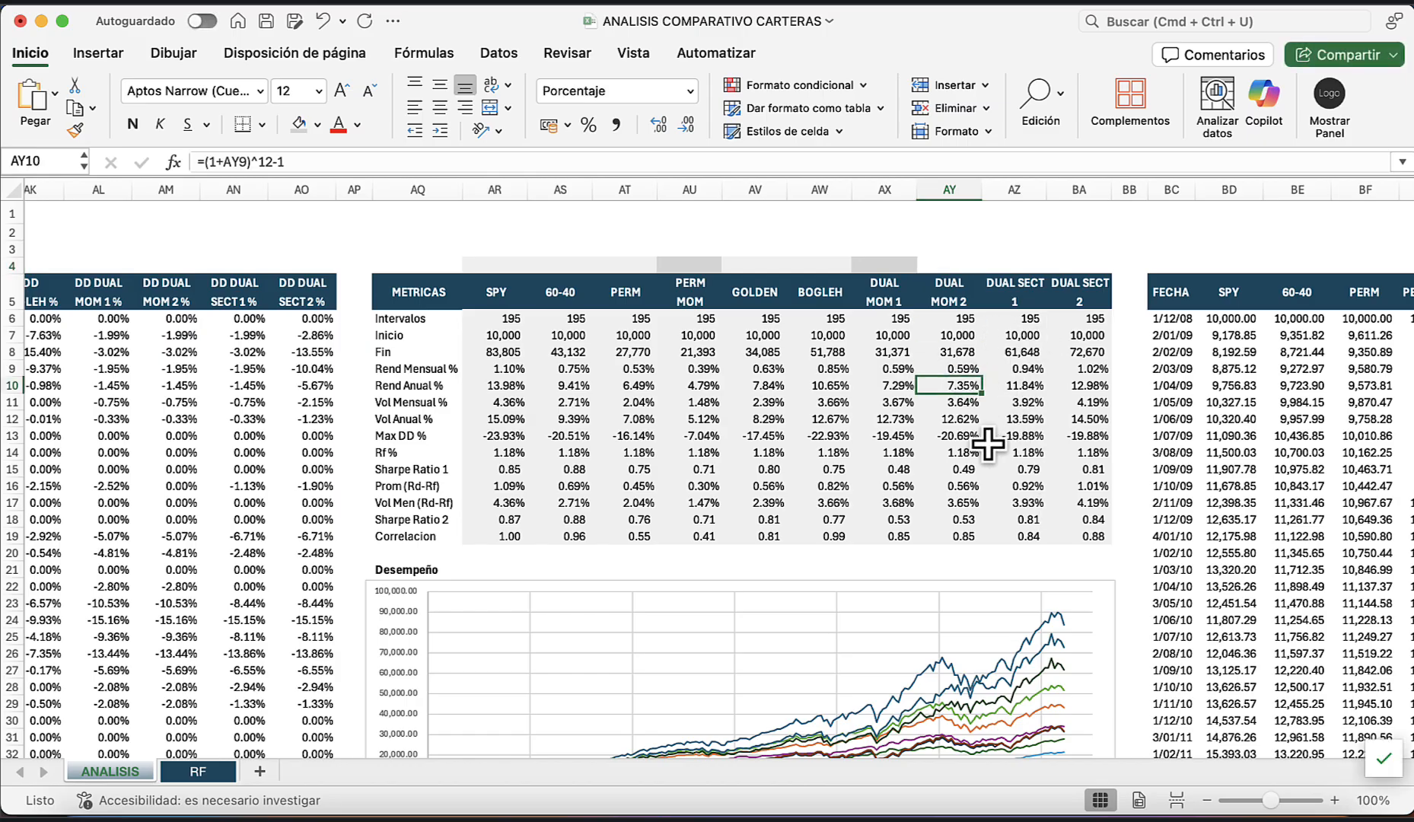
{"action": "key", "text": "super+Tab"}
{"action": "key", "text": "super+Tab"}
{"action": "left_click", "coordinate": [965, 432]}
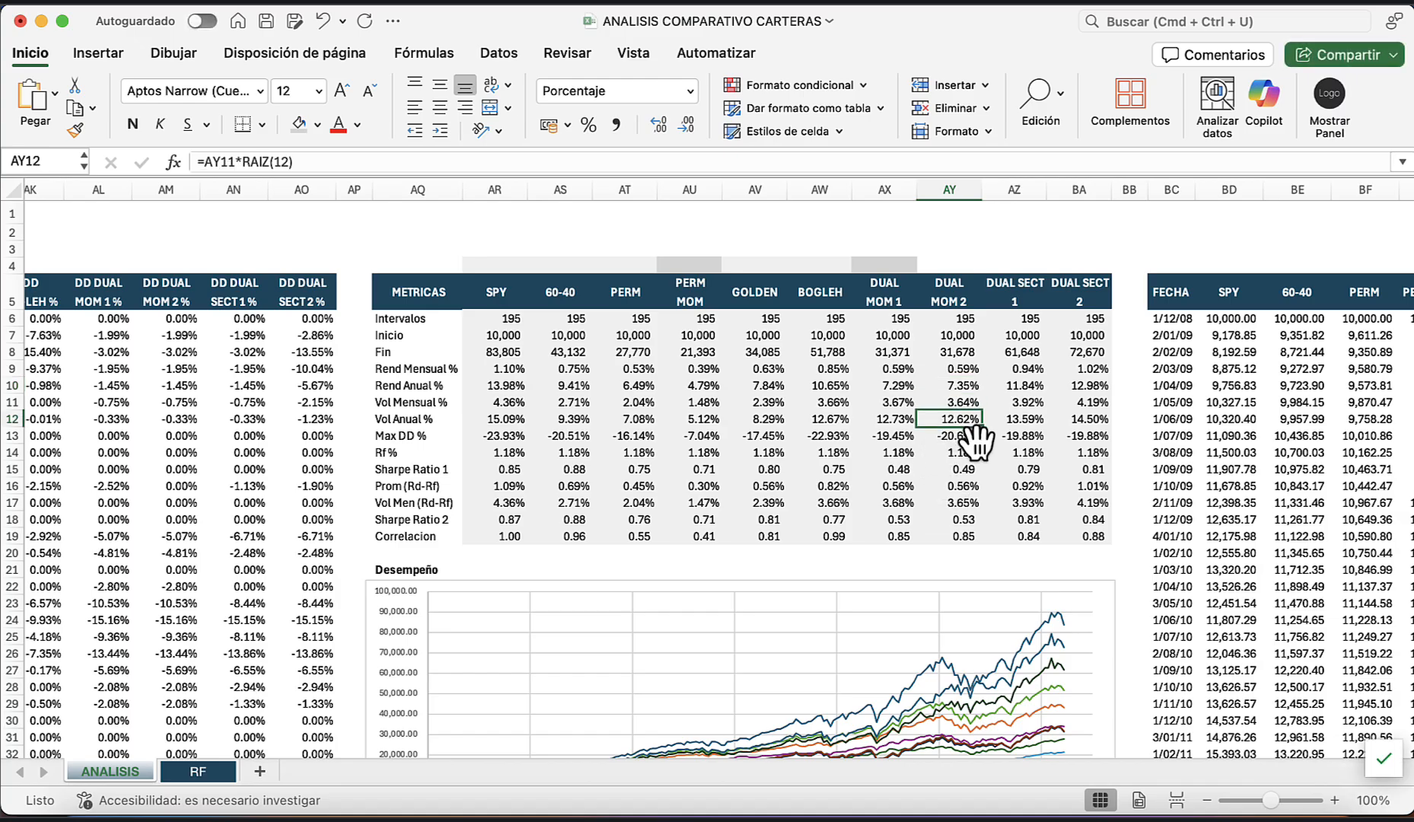
{"action": "key", "text": "super+Tab"}
{"action": "key", "text": "super+Tab"}
{"action": "left_click", "coordinate": [961, 435]}
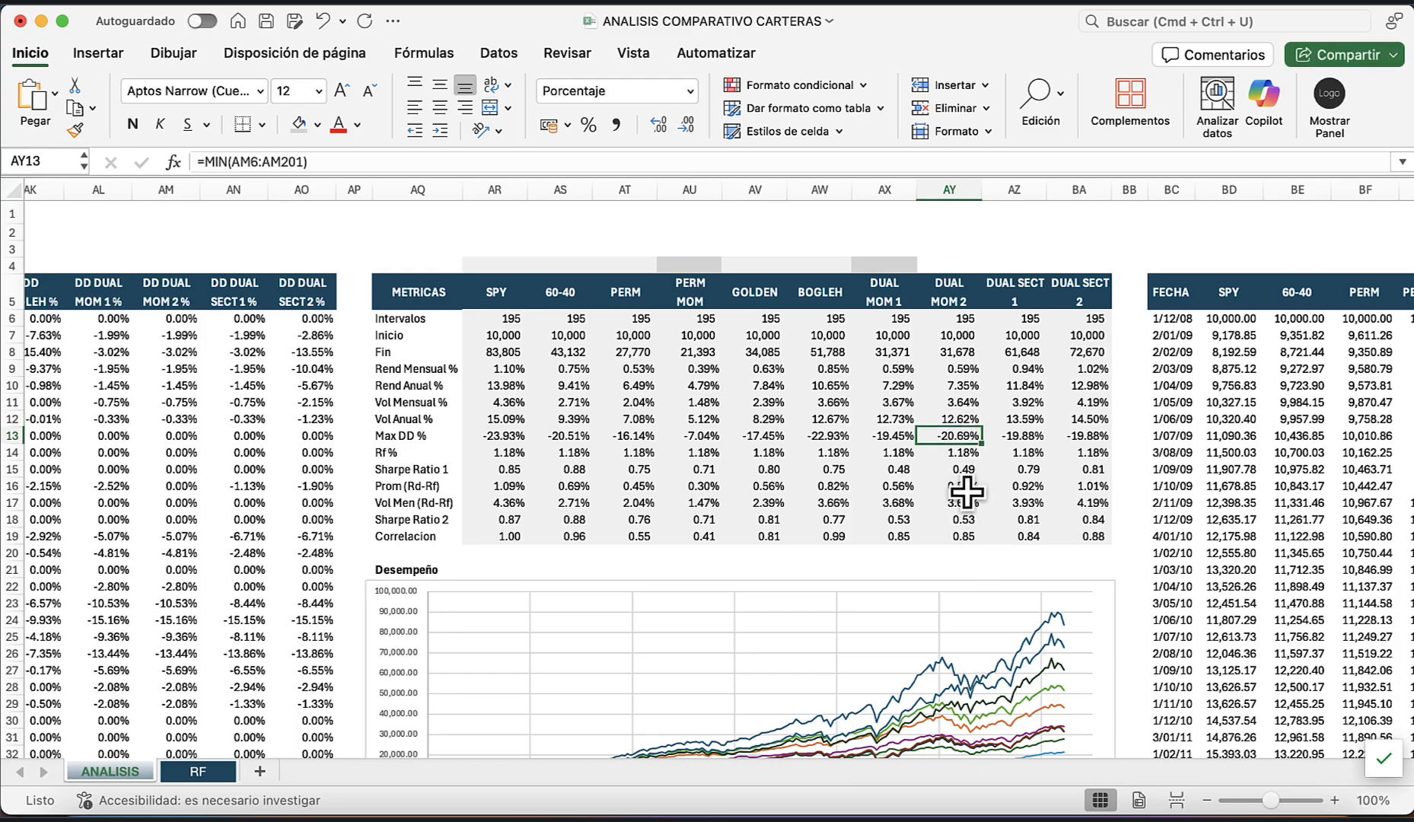
Step: Extend the darker gray fill of cell AX4 to AY4 above the DUAL MOM 2 header
{"action": "left_click", "coordinate": [912, 267]}
{"action": "left_click_drag", "start_coordinate": [919, 273], "coordinate": [949, 272]}
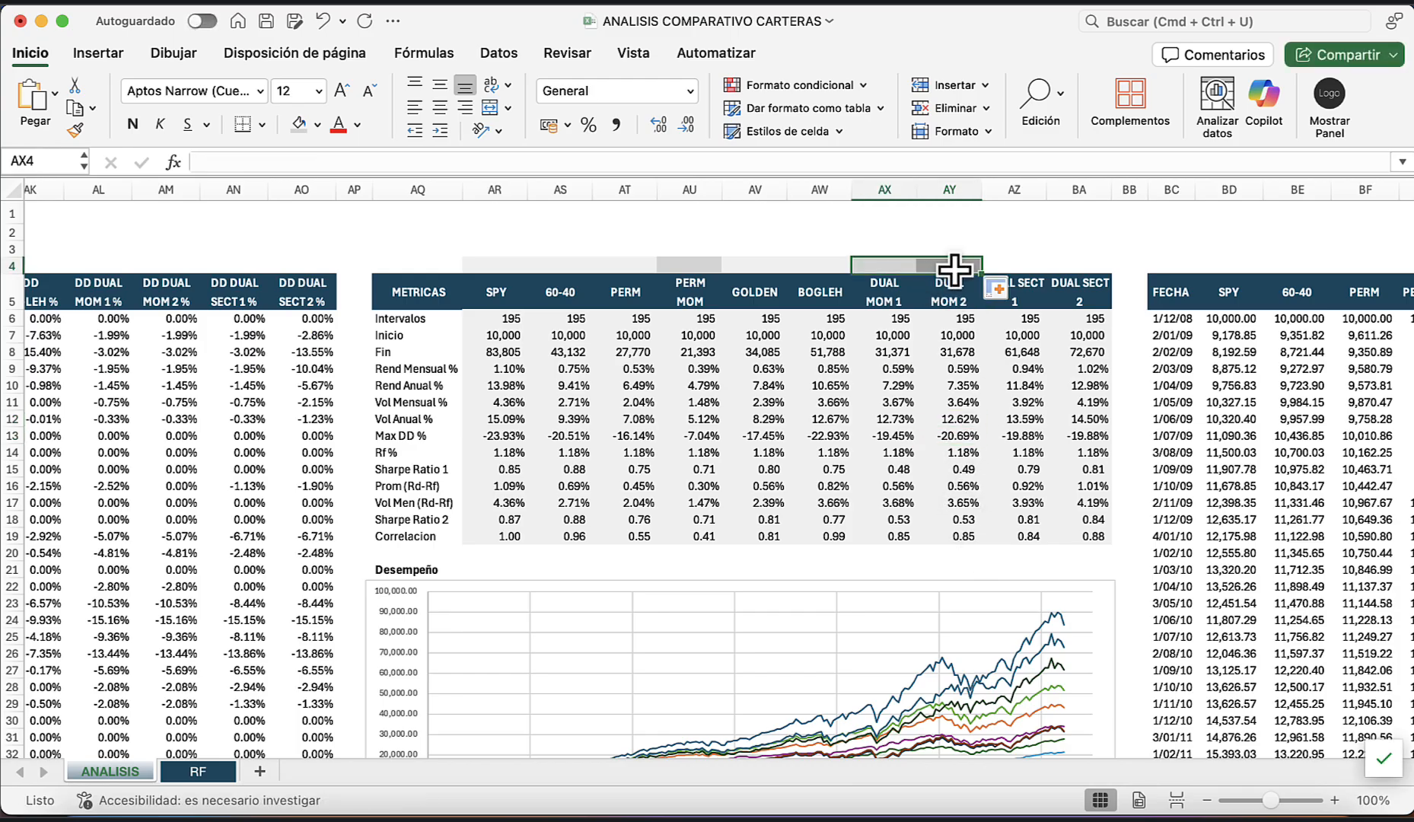
{"action": "left_click", "coordinate": [953, 370]}
Step: From the DUAL SECT 1 metrics, switch to the CARTERA DUAL SECTOR ROTATION workbook
{"action": "left_click", "coordinate": [1012, 384]}
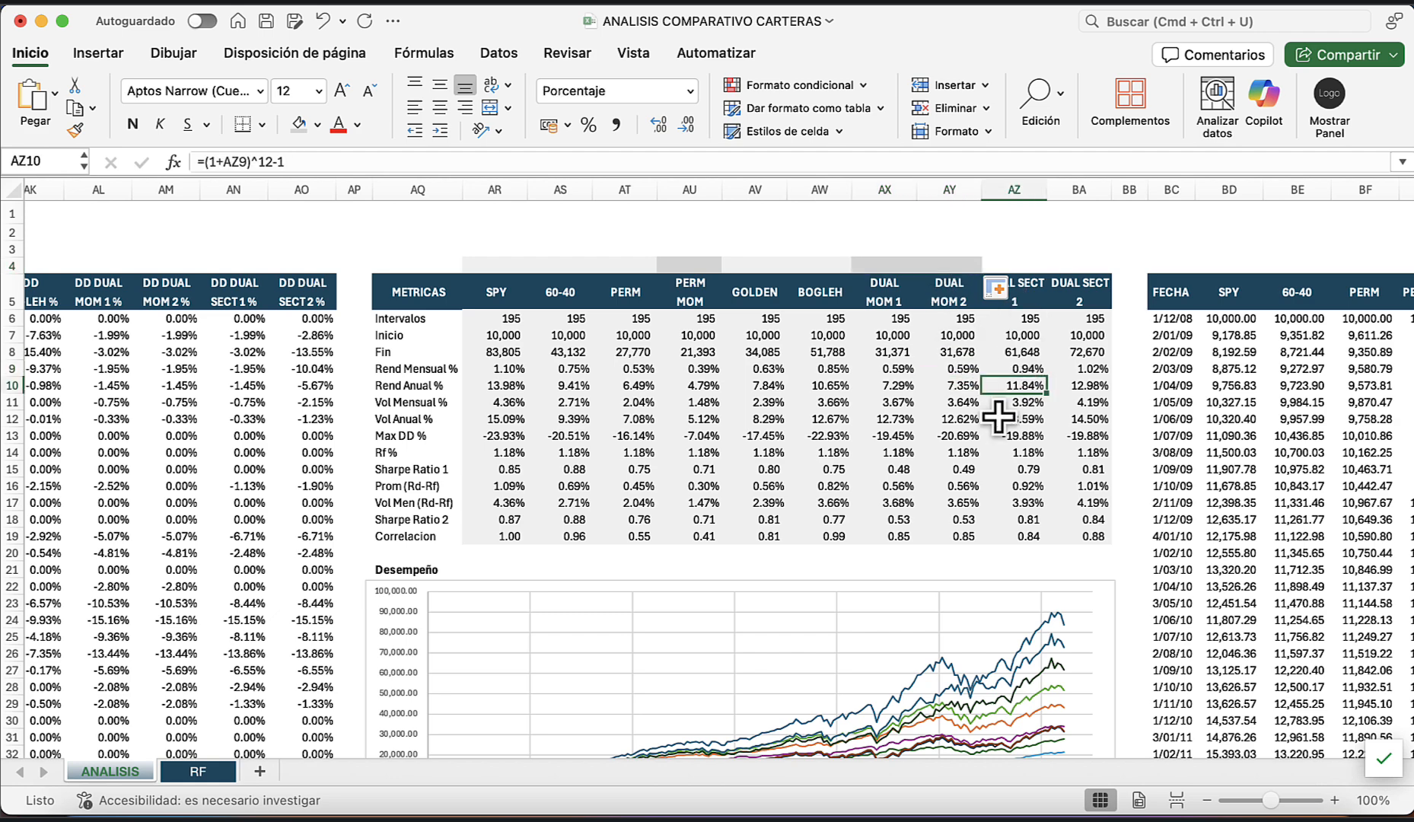
{"action": "scroll", "coordinate": [1011, 455], "scroll_direction": "down", "scroll_amount": 1}
{"action": "scroll", "coordinate": [1011, 455], "scroll_direction": "down", "scroll_amount": 1}
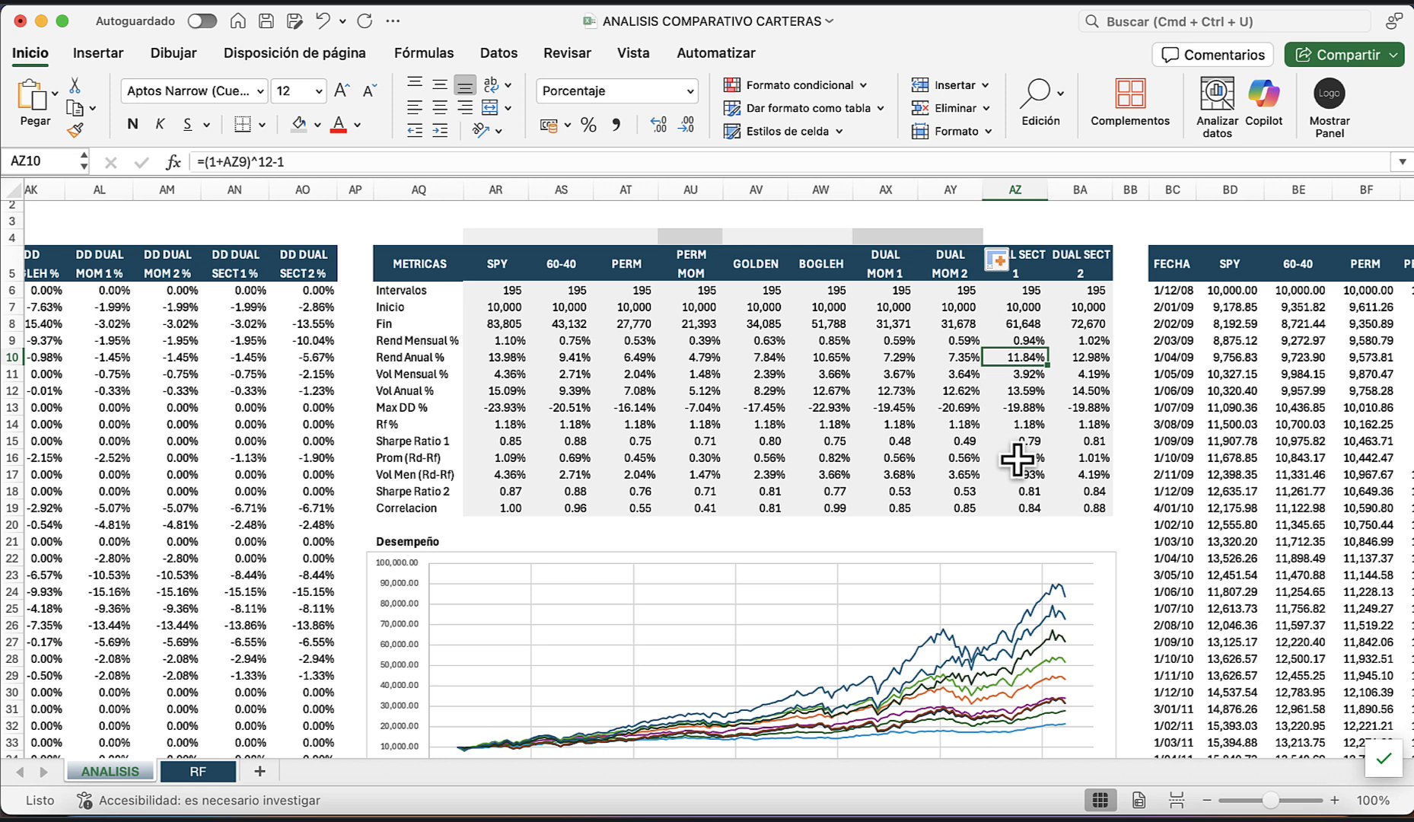
{"action": "left_click", "coordinate": [1031, 310]}
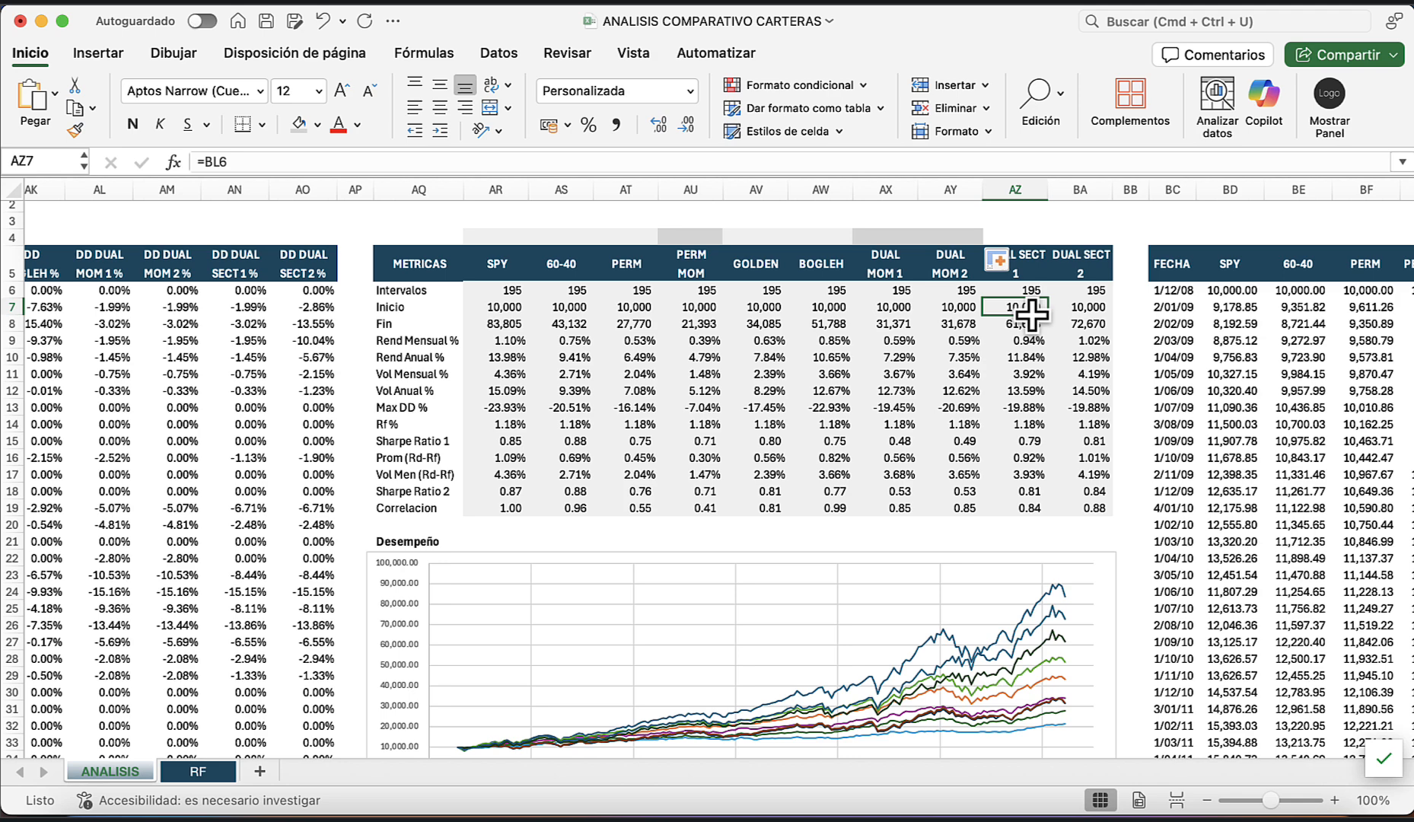
{"action": "key", "text": "super+grave"}
{"action": "key", "text": "super+grave"}
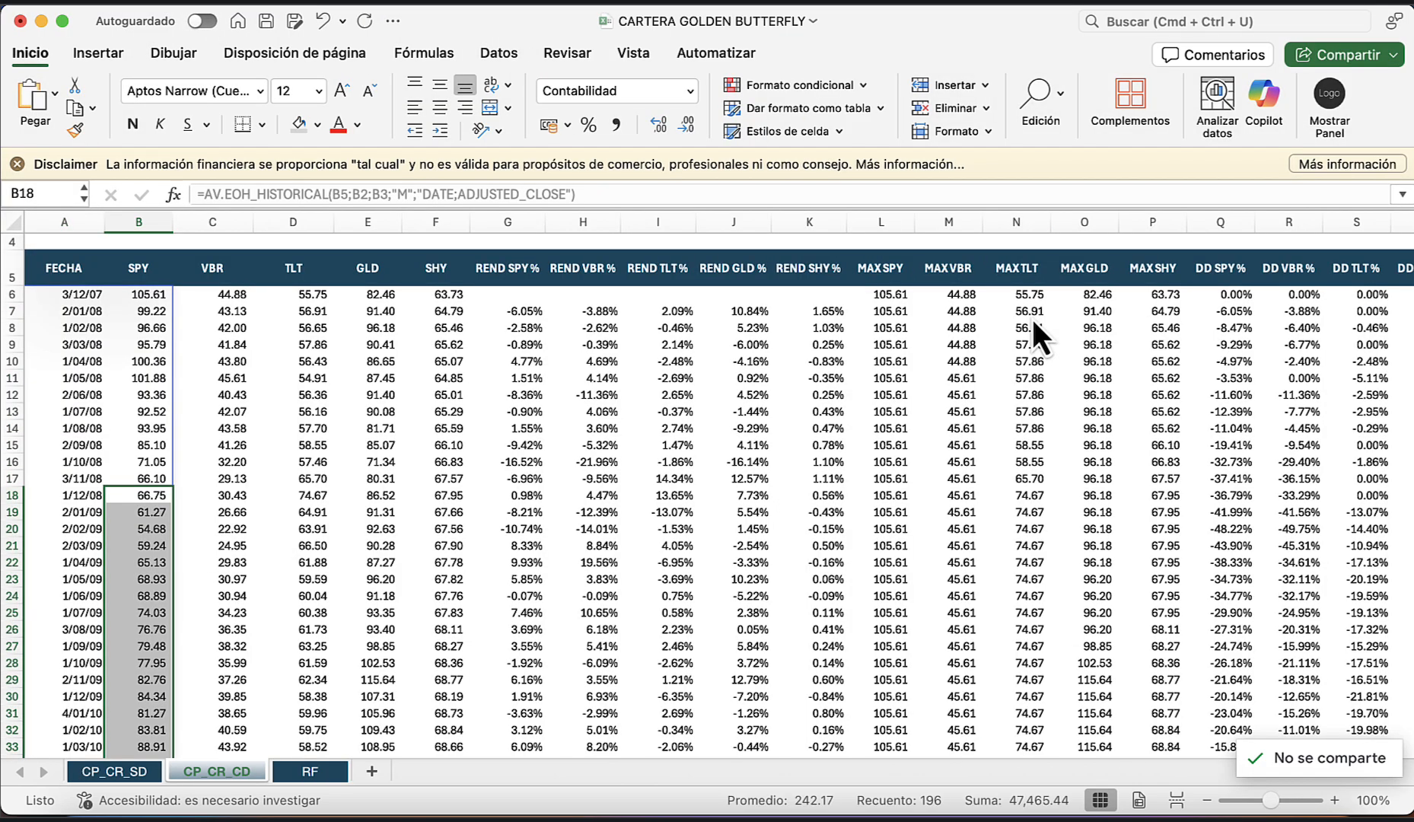
{"action": "key", "text": "super+grave"}
{"action": "key", "text": "super+grave"}
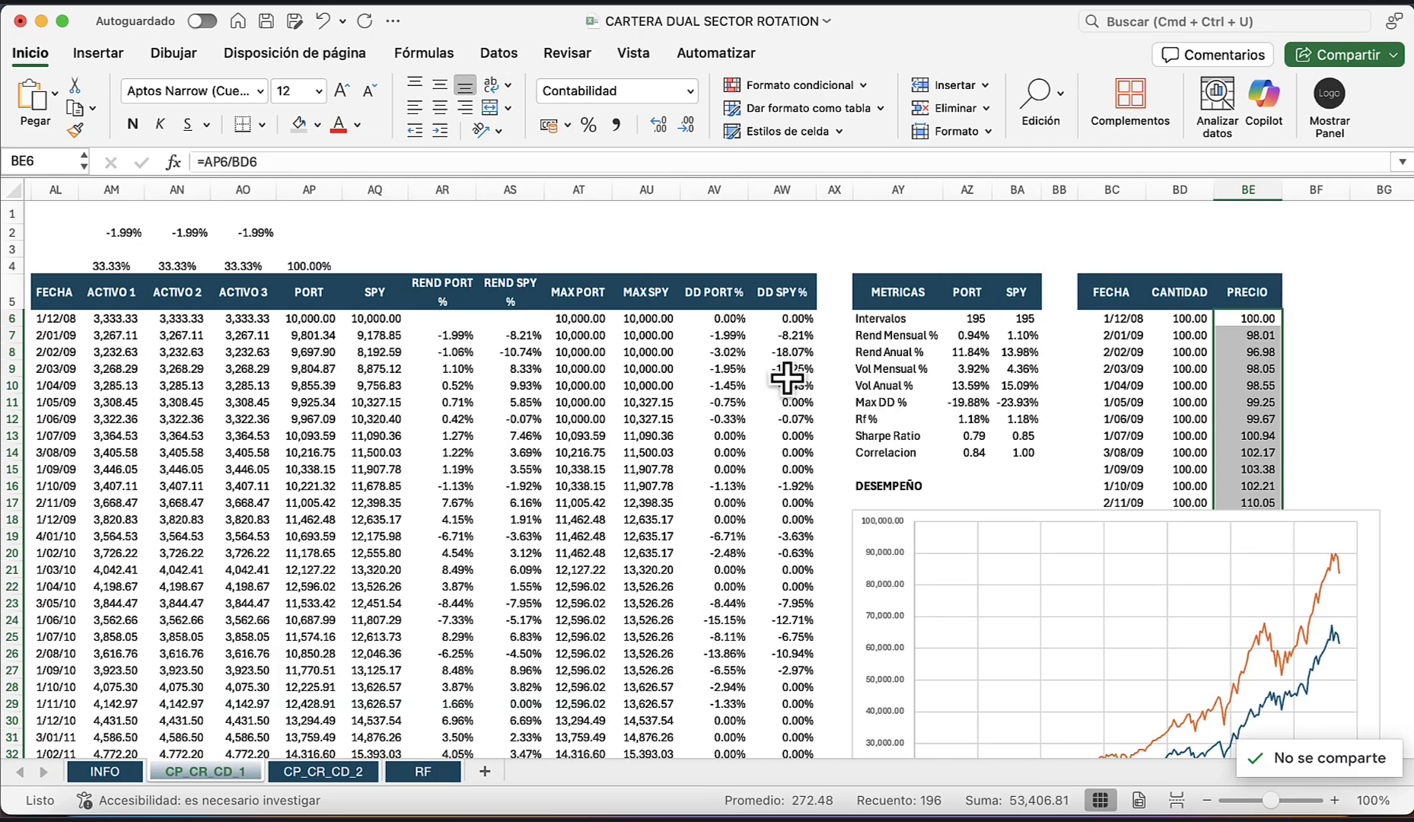
Step: Review the sector data on sheet CP_CR_CD_1 and copy the sector ticker list from cell A20 of the INFO sheet
{"action": "scroll", "coordinate": [478, 375], "scroll_direction": "left", "scroll_amount": 20}
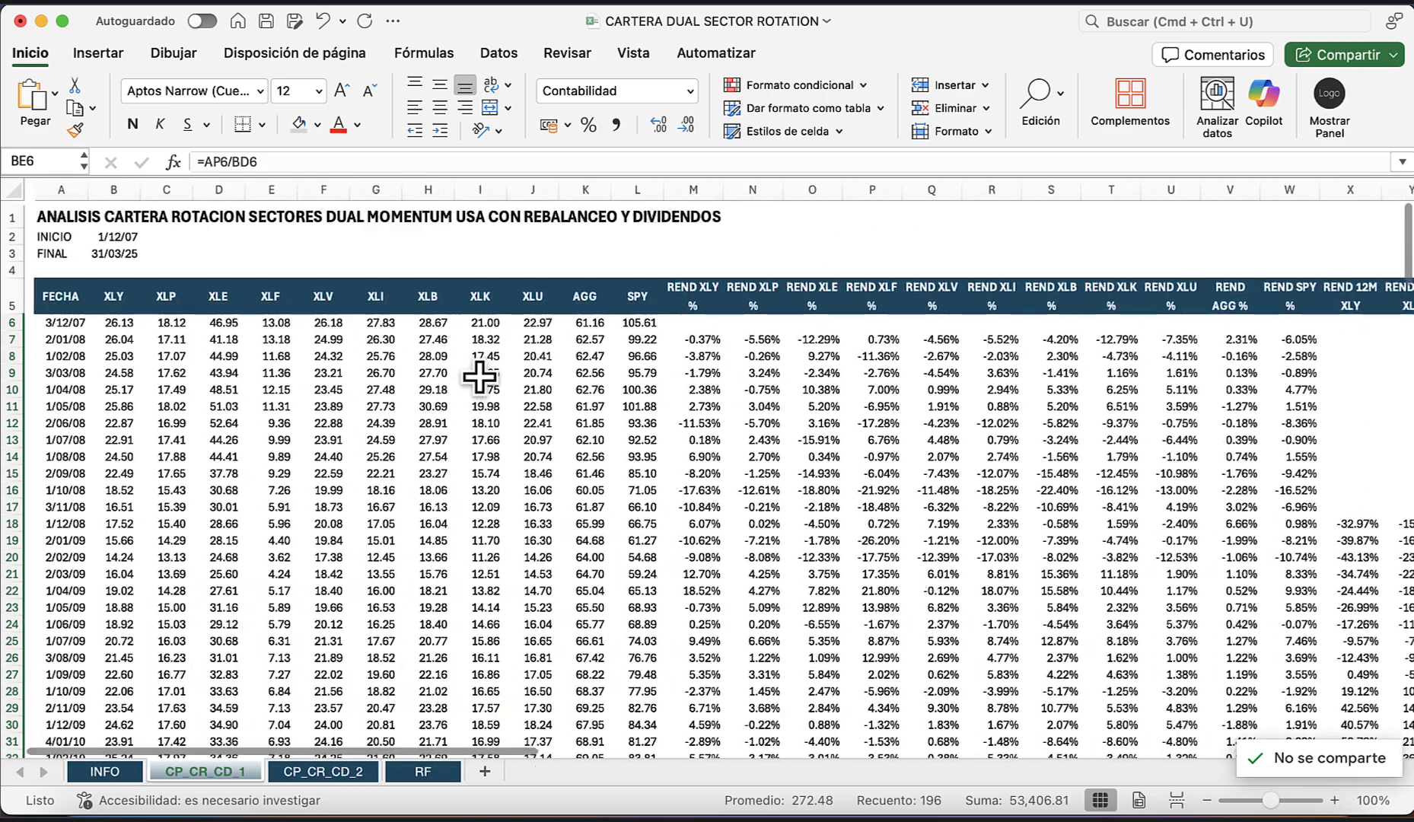
{"action": "scroll", "coordinate": [533, 342], "scroll_direction": "right", "scroll_amount": 2}
{"action": "scroll", "coordinate": [464, 350], "scroll_direction": "left", "scroll_amount": 3}
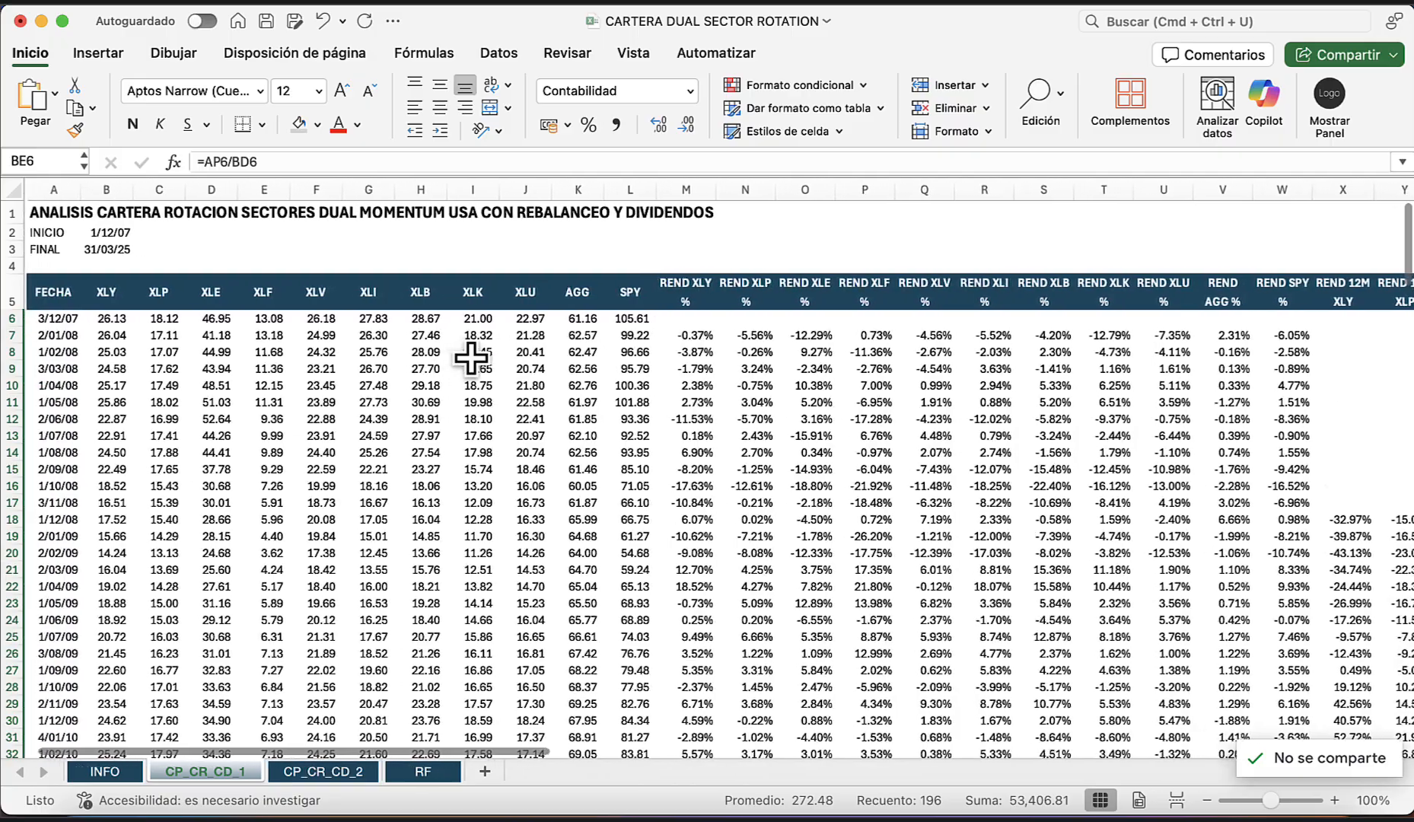
{"action": "scroll", "coordinate": [471, 358], "scroll_direction": "right", "scroll_amount": 15}
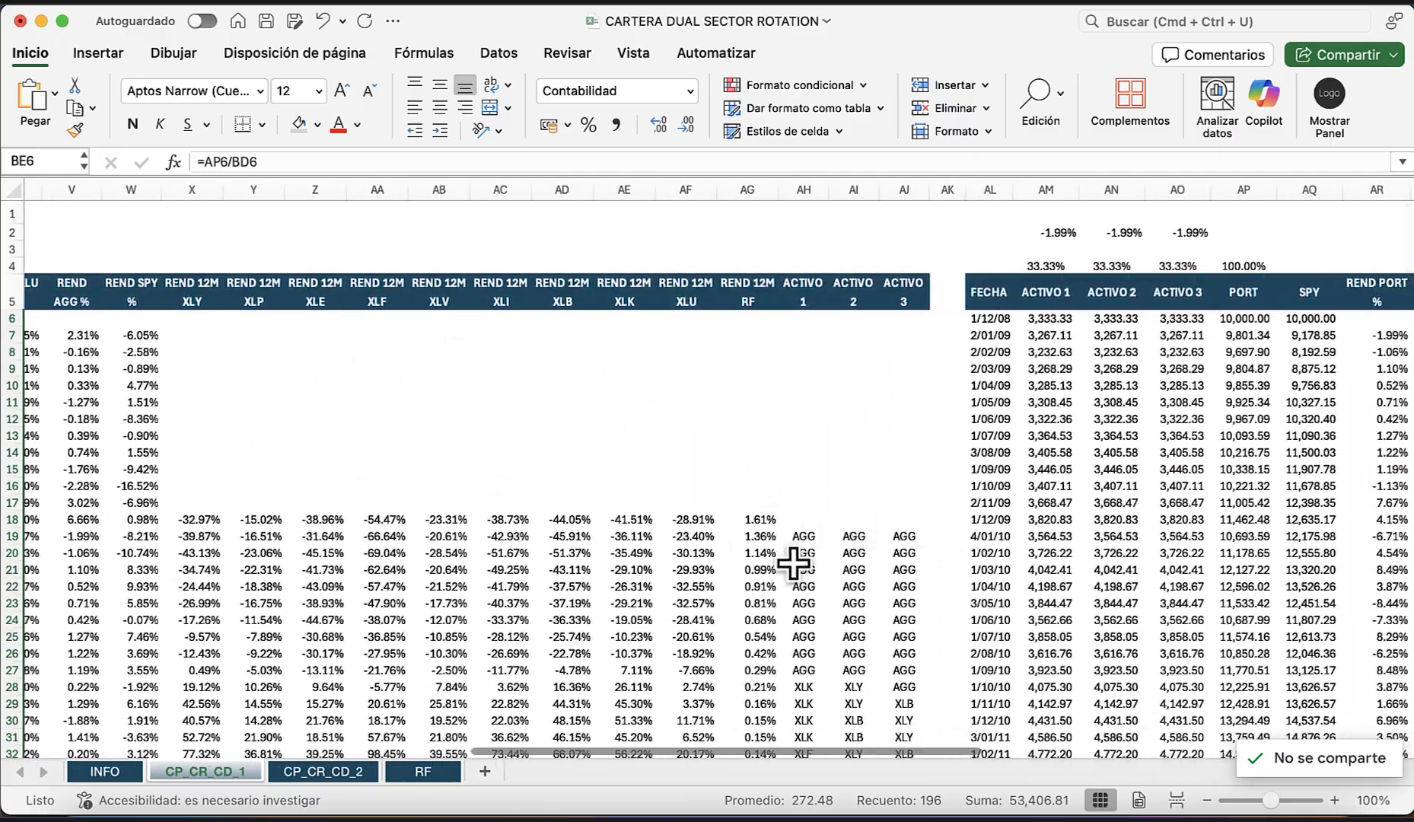
{"action": "scroll", "coordinate": [536, 546], "scroll_direction": "left", "scroll_amount": 3}
{"action": "scroll", "coordinate": [536, 546], "scroll_direction": "left", "scroll_amount": 15}
{"action": "scroll", "coordinate": [536, 544], "scroll_direction": "right", "scroll_amount": 1}
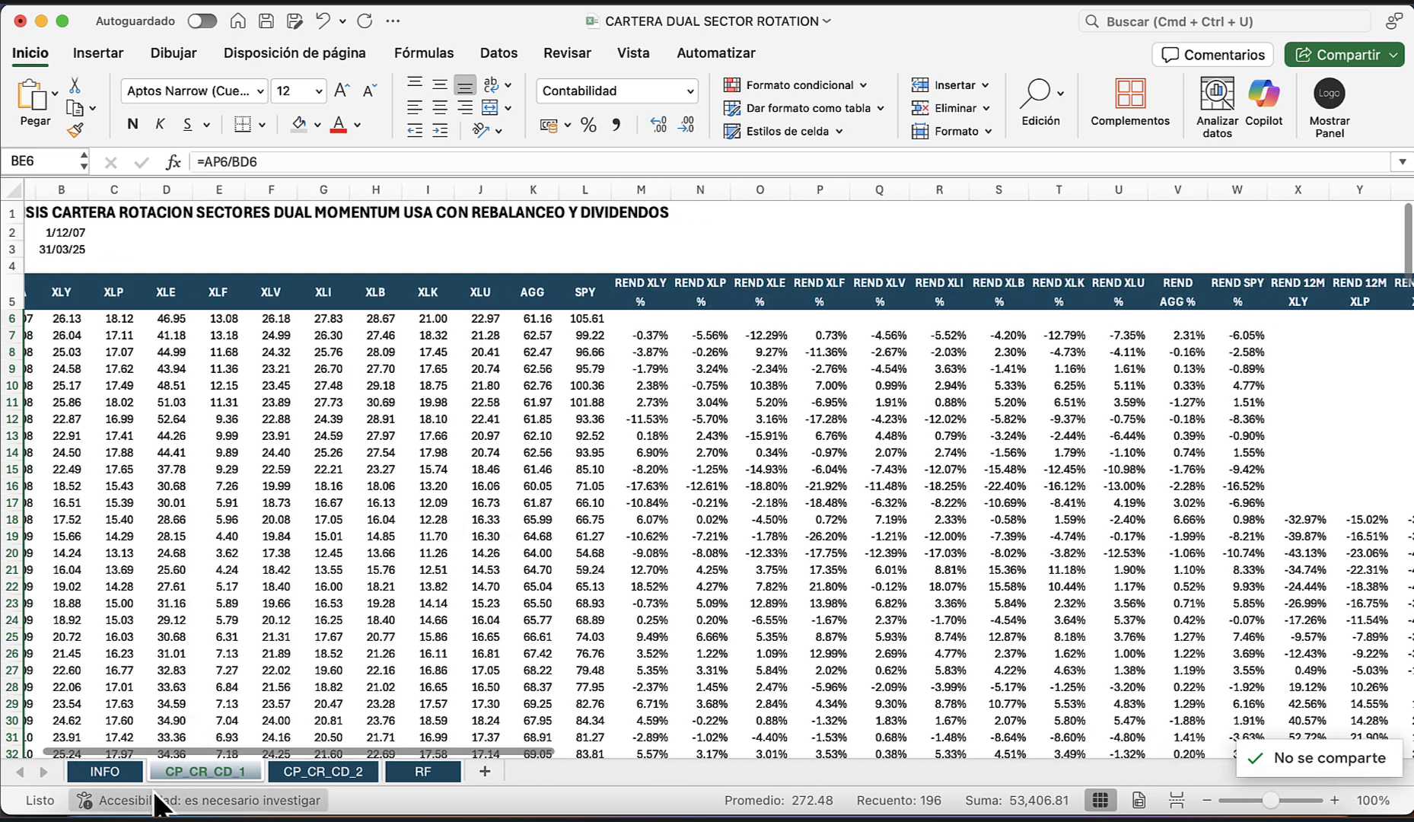
{"action": "left_click", "coordinate": [122, 773]}
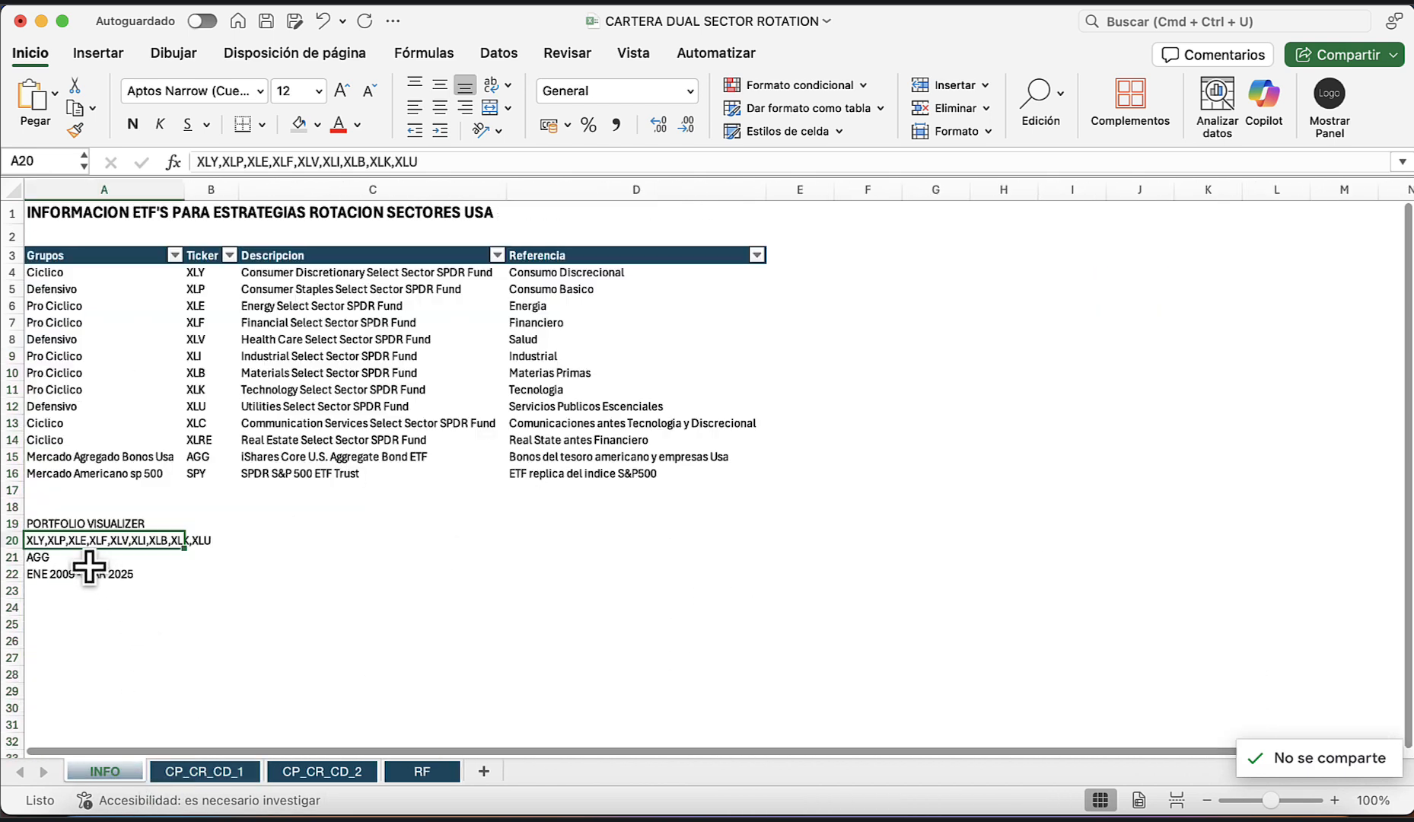
{"action": "key", "text": "super+c"}
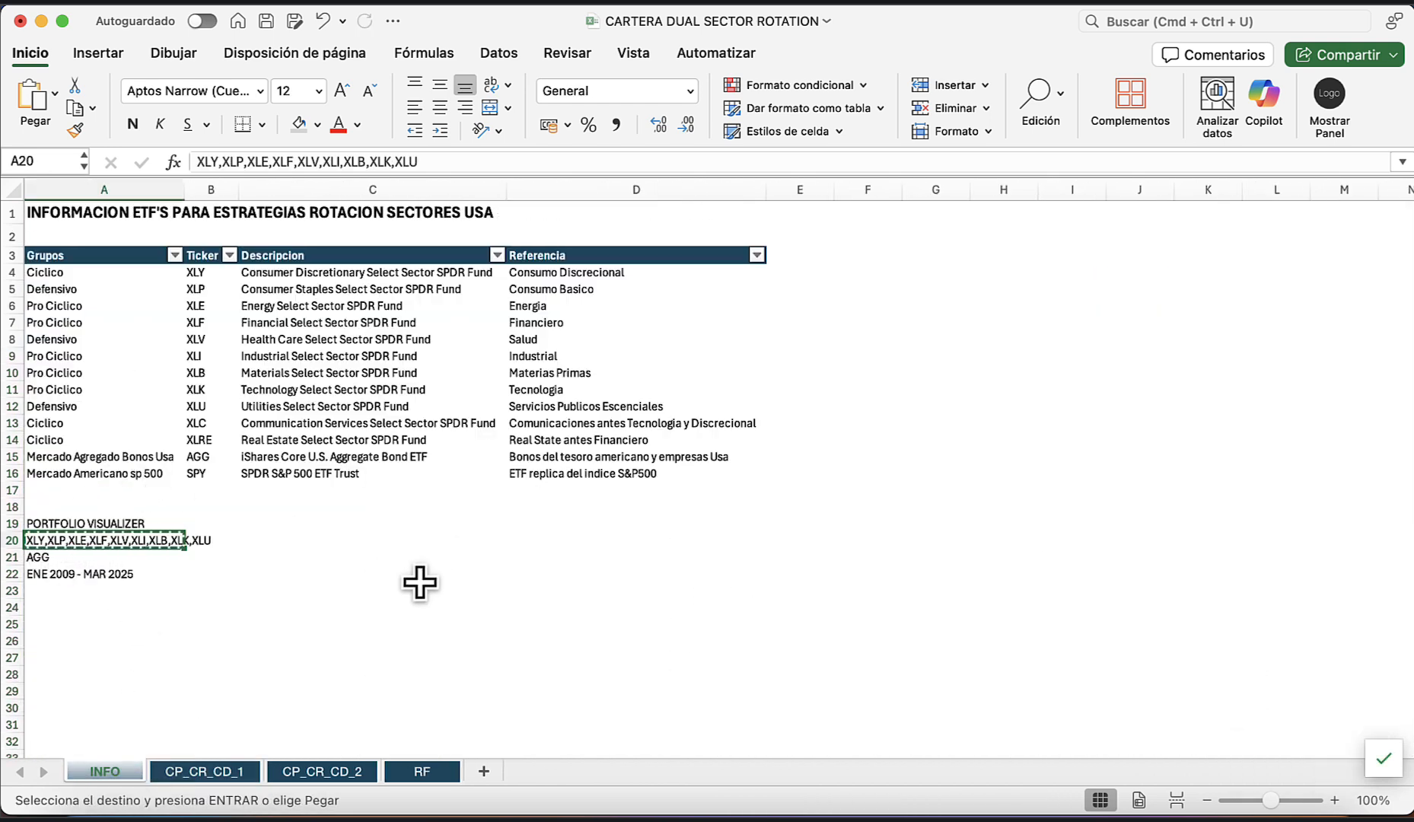
Step: Switch to Portfolio Visualizer, replace the model's tickers with XLY,XLP,XLE,XLF,XLV,XLI,XLB,XLK,XLU, and set the assets to hold to 3
{"action": "key", "text": "super+Tab"}
{"action": "scroll", "coordinate": [719, 508], "scroll_direction": "down", "scroll_amount": 5}
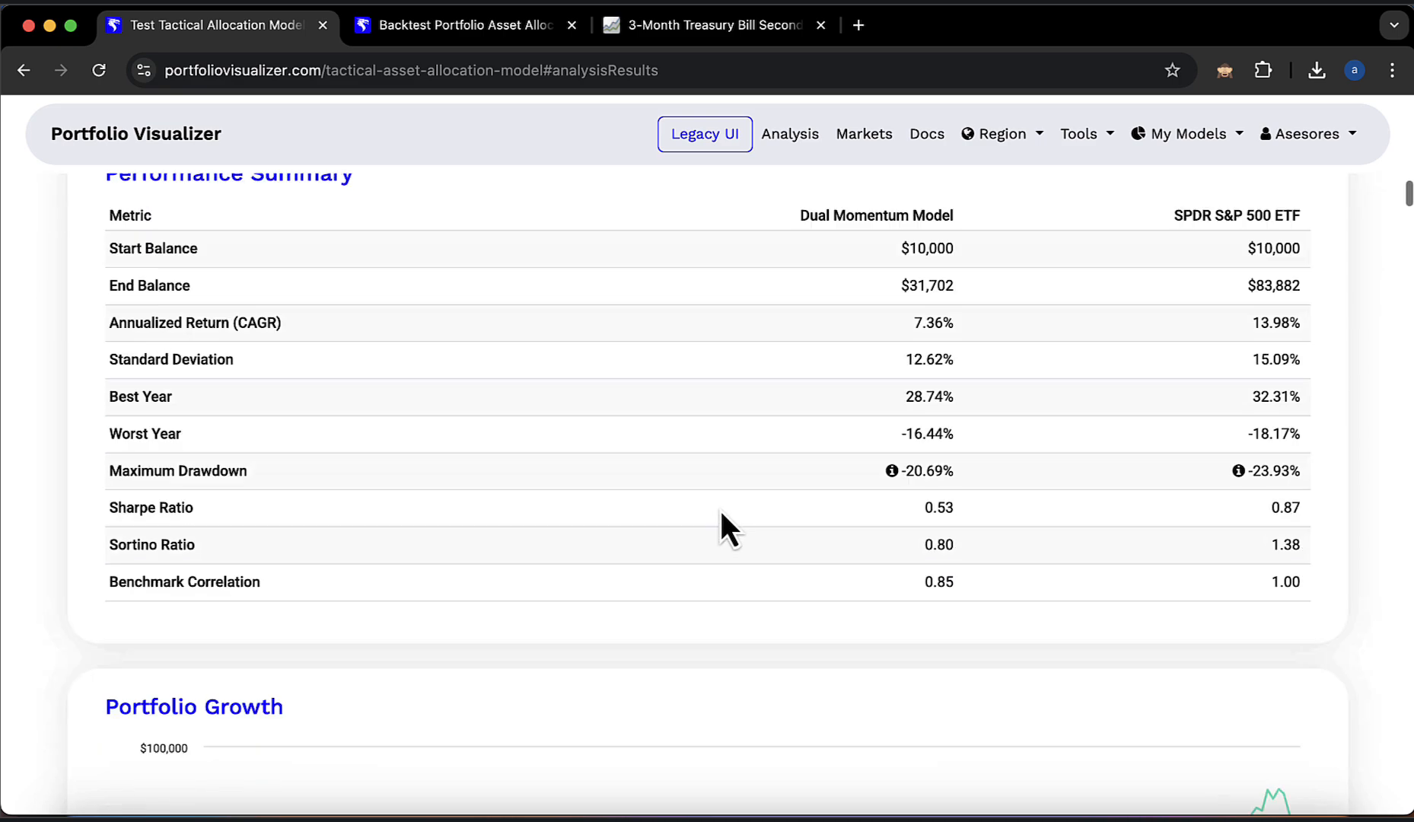
{"action": "scroll", "coordinate": [719, 509], "scroll_direction": "up", "scroll_amount": 15}
{"action": "scroll", "coordinate": [719, 509], "scroll_direction": "down", "scroll_amount": 10}
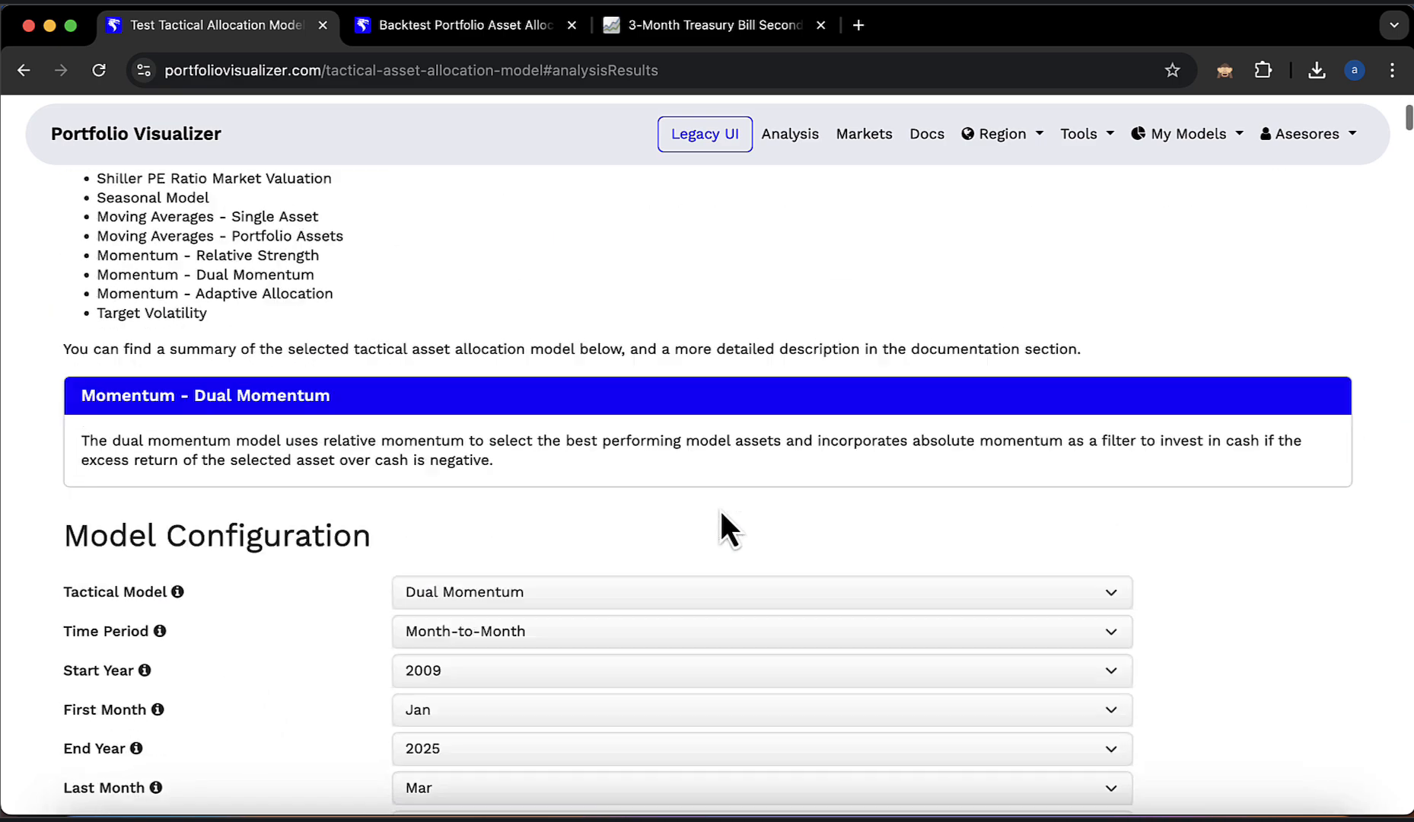
{"action": "triple_click", "coordinate": [515, 401]}
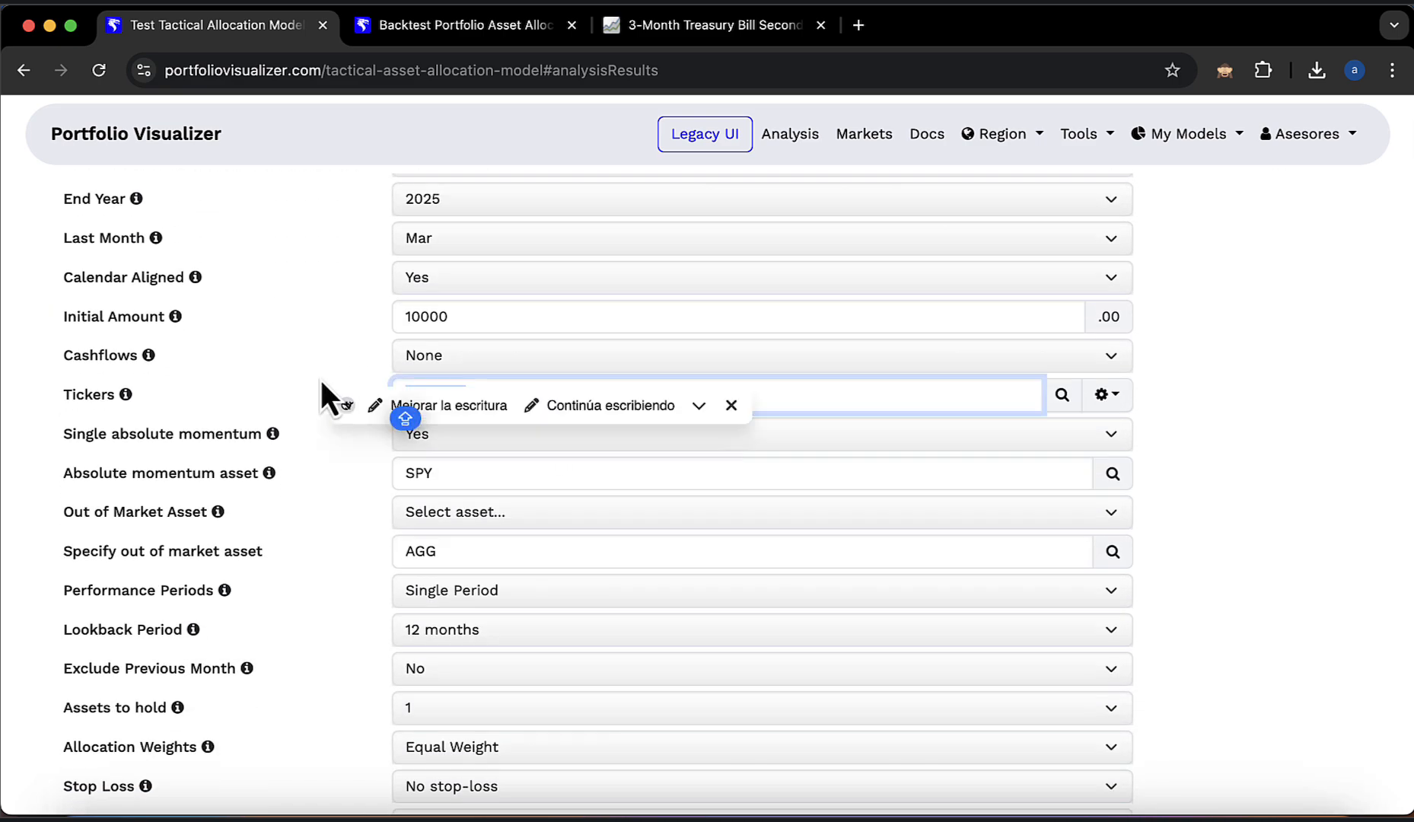
{"action": "key", "text": "super+v"}
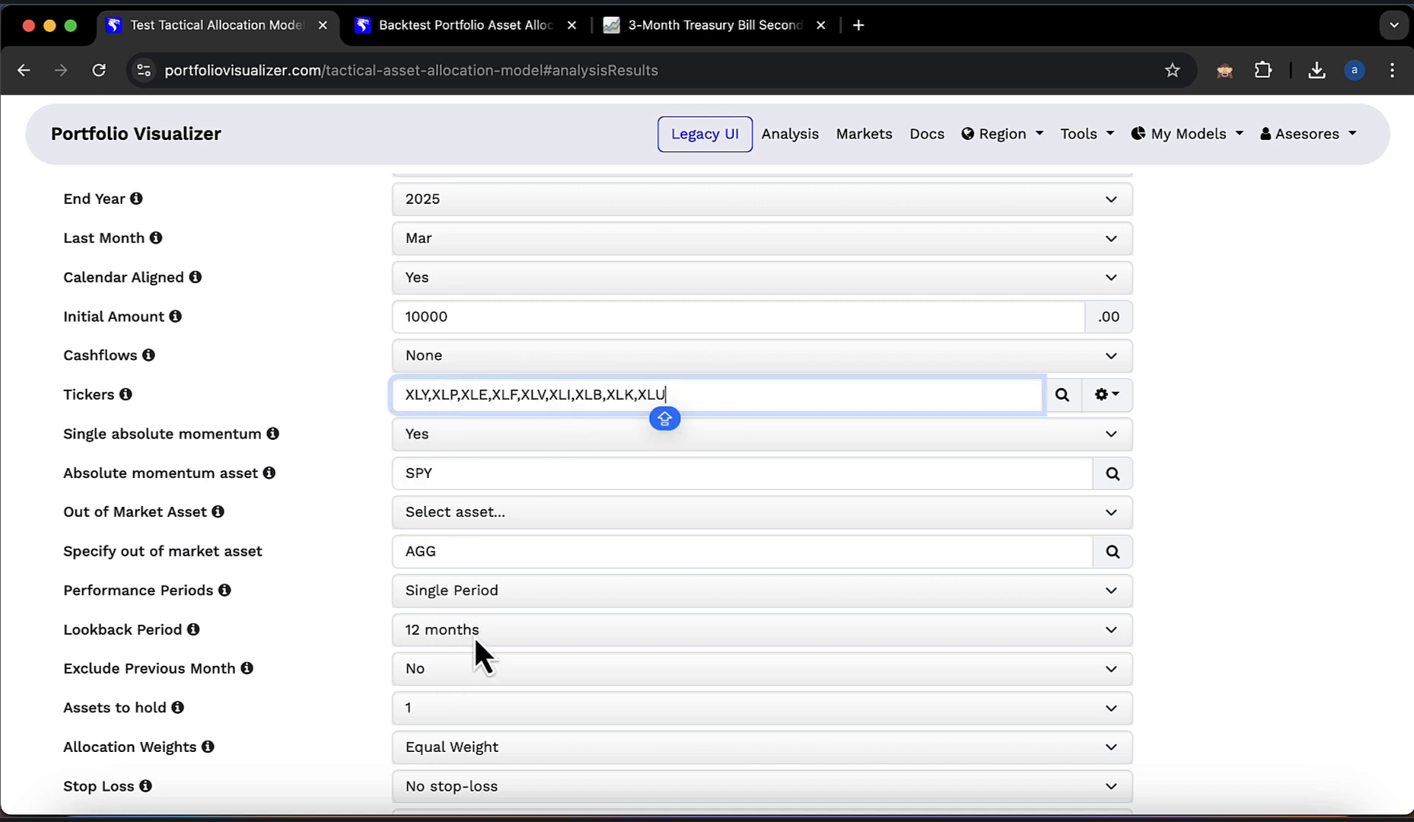
{"action": "left_click", "coordinate": [430, 702]}
{"action": "left_click", "coordinate": [432, 759]}
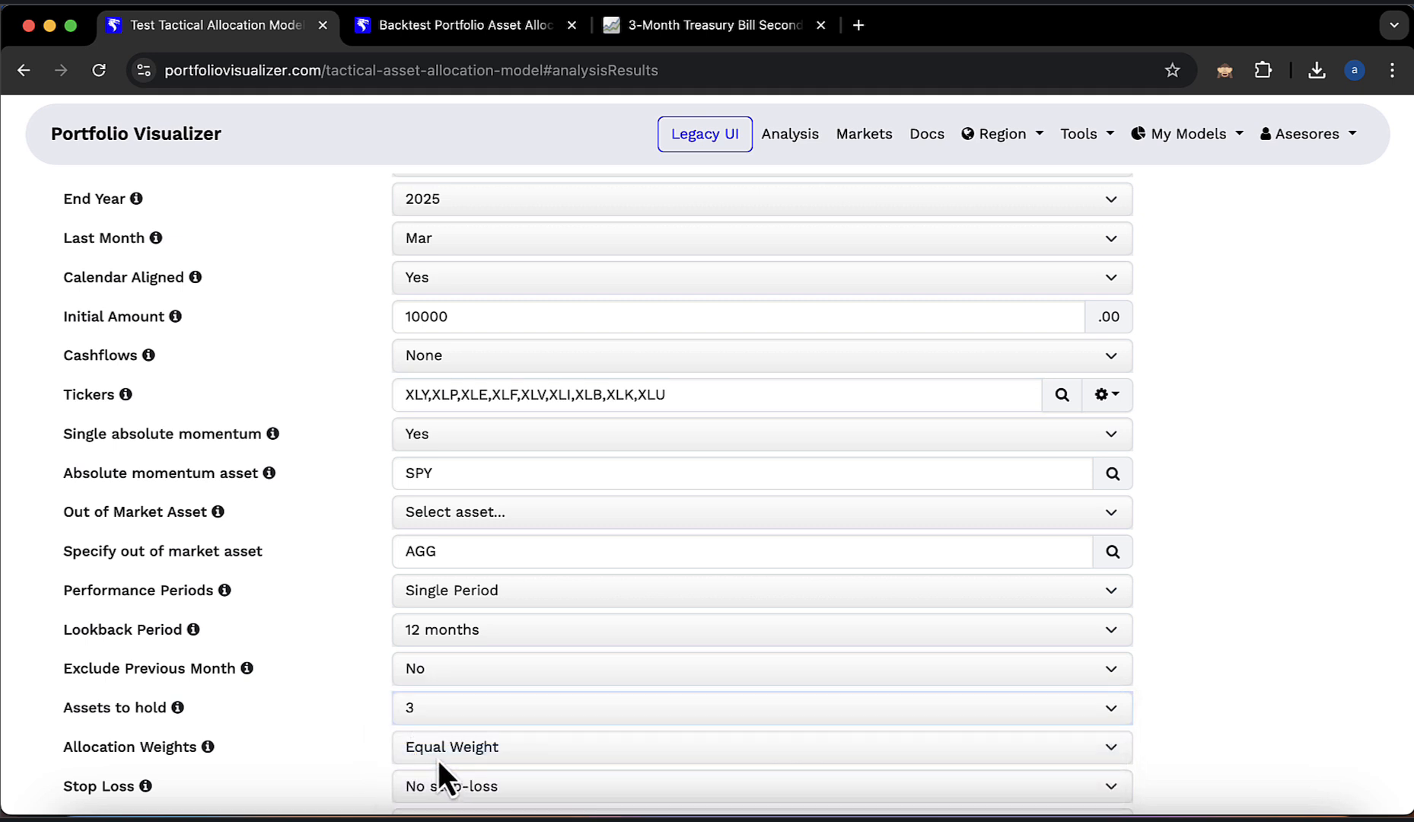
Step: Set single absolute momentum to No, keep AGG as the specified out of market asset, and run the test
{"action": "left_click", "coordinate": [449, 438]}
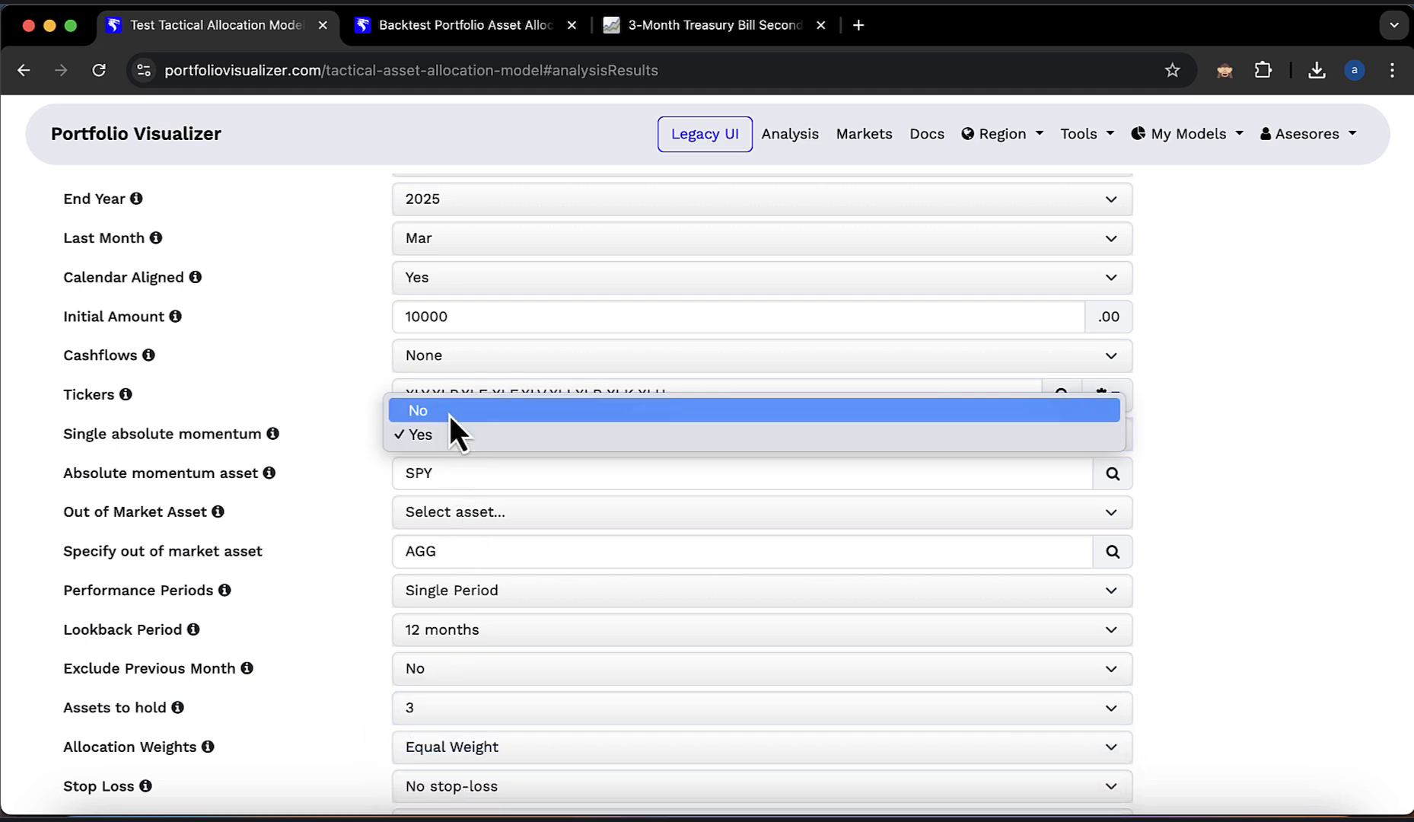
{"action": "left_click", "coordinate": [450, 416]}
{"action": "left_click", "coordinate": [411, 481]}
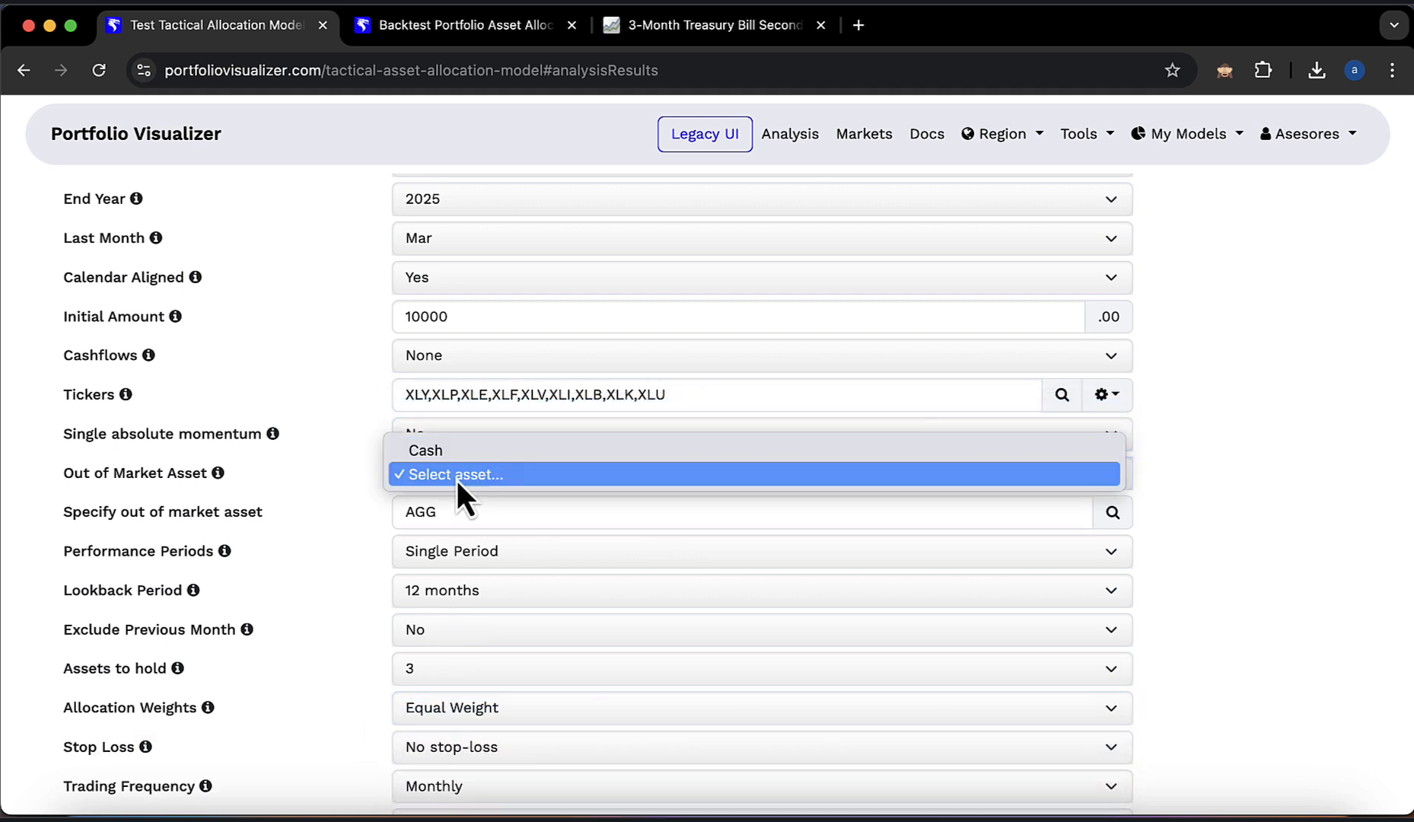
{"action": "left_click", "coordinate": [440, 511]}
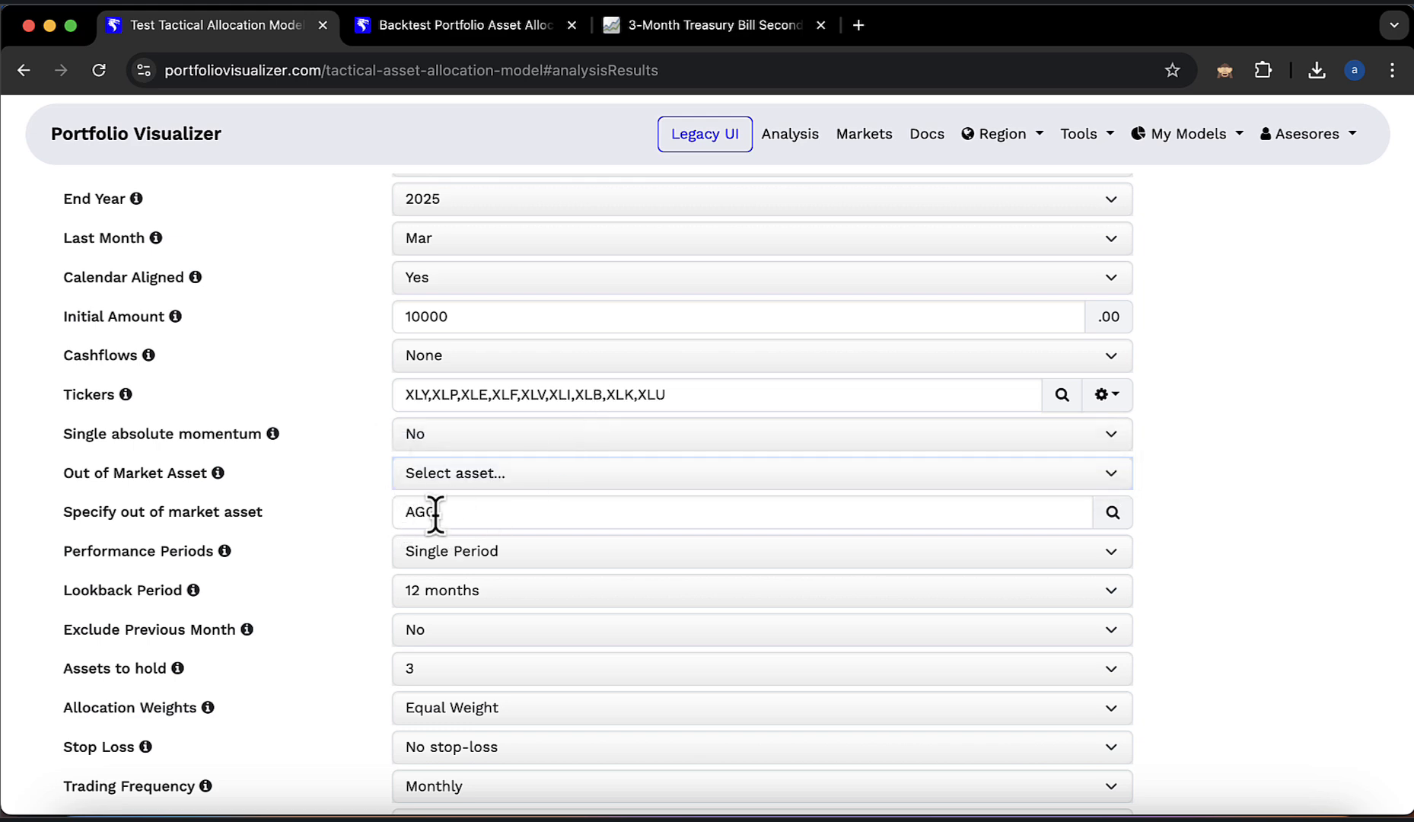
{"action": "scroll", "coordinate": [436, 520], "scroll_direction": "down", "scroll_amount": 8}
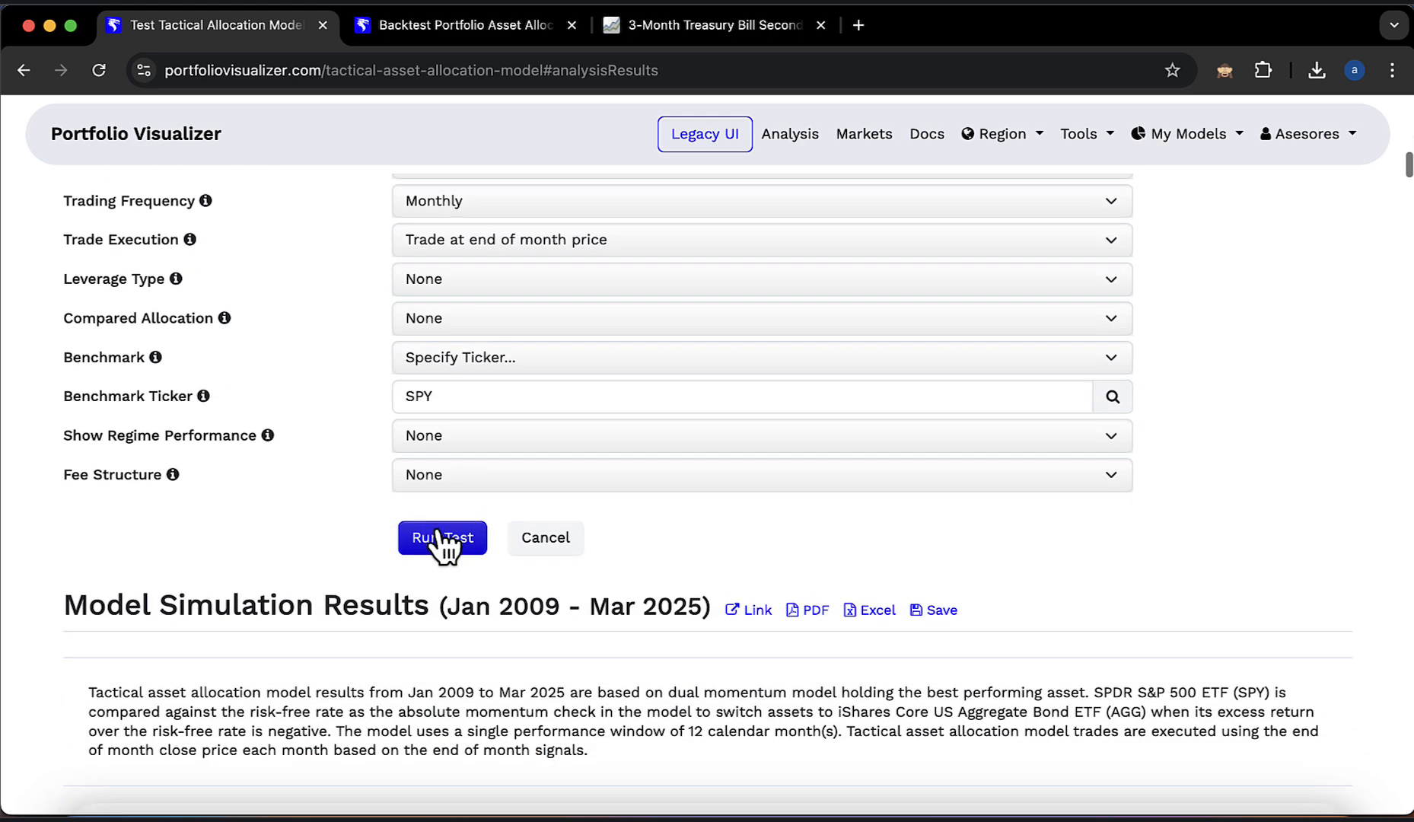
{"action": "left_click", "coordinate": [440, 535]}
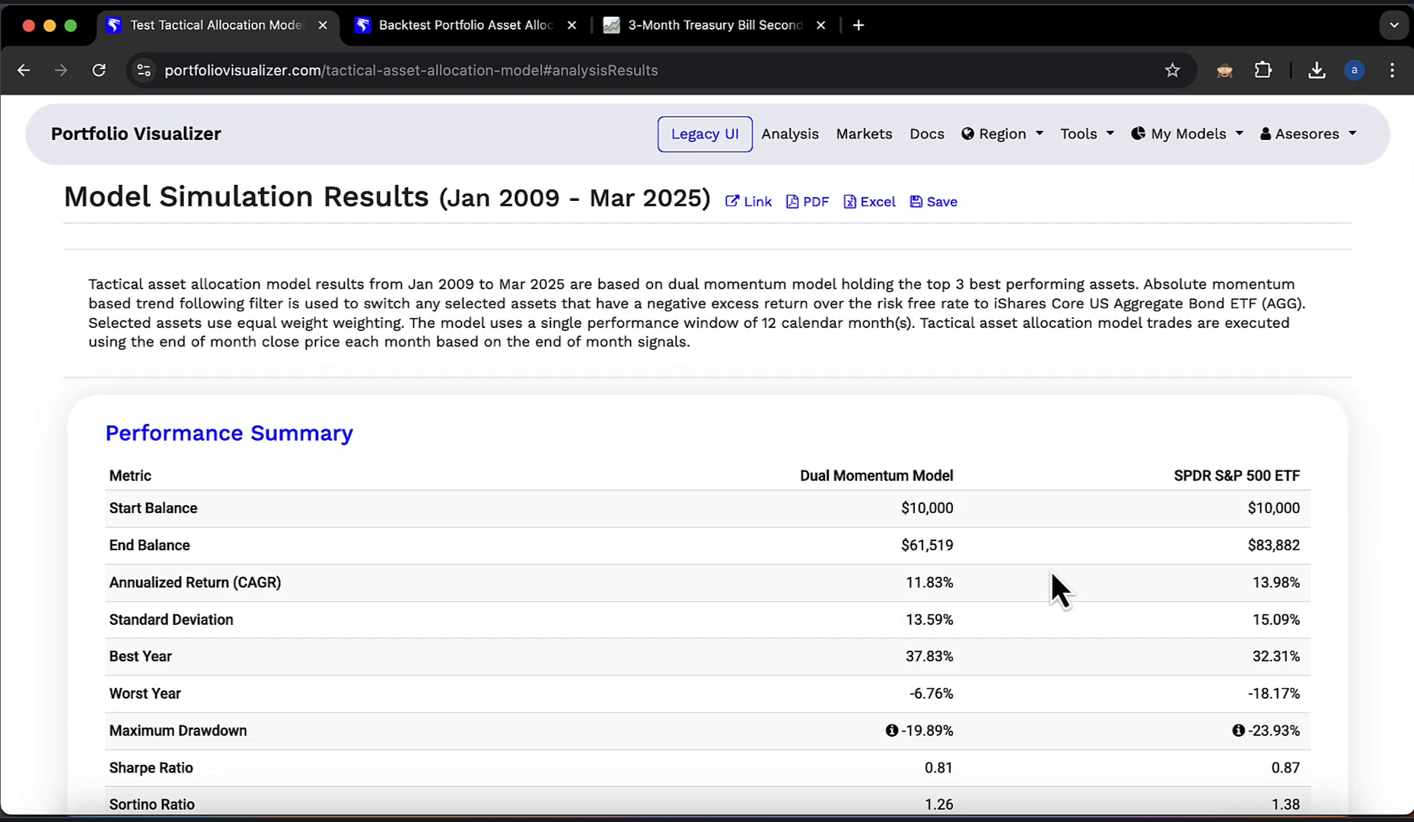
Step: Compare the DUAL SECT 1 annual return, annual volatility and maximum drawdown in ANALISIS COMPARATIVO CARTERAS with the Portfolio Visualizer results
{"action": "key", "text": "super+Tab"}
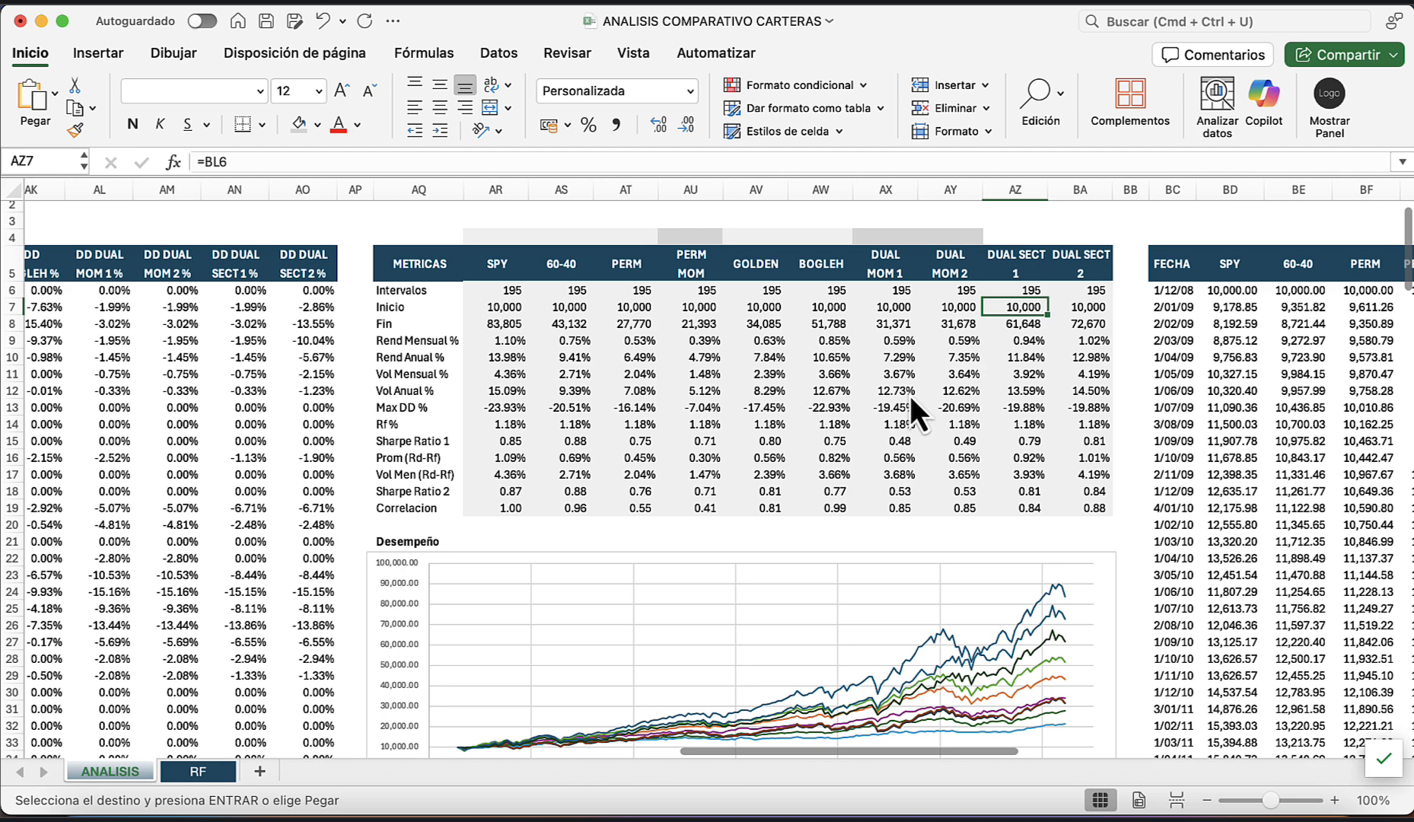
{"action": "left_click", "coordinate": [1012, 390]}
{"action": "left_click", "coordinate": [994, 371]}
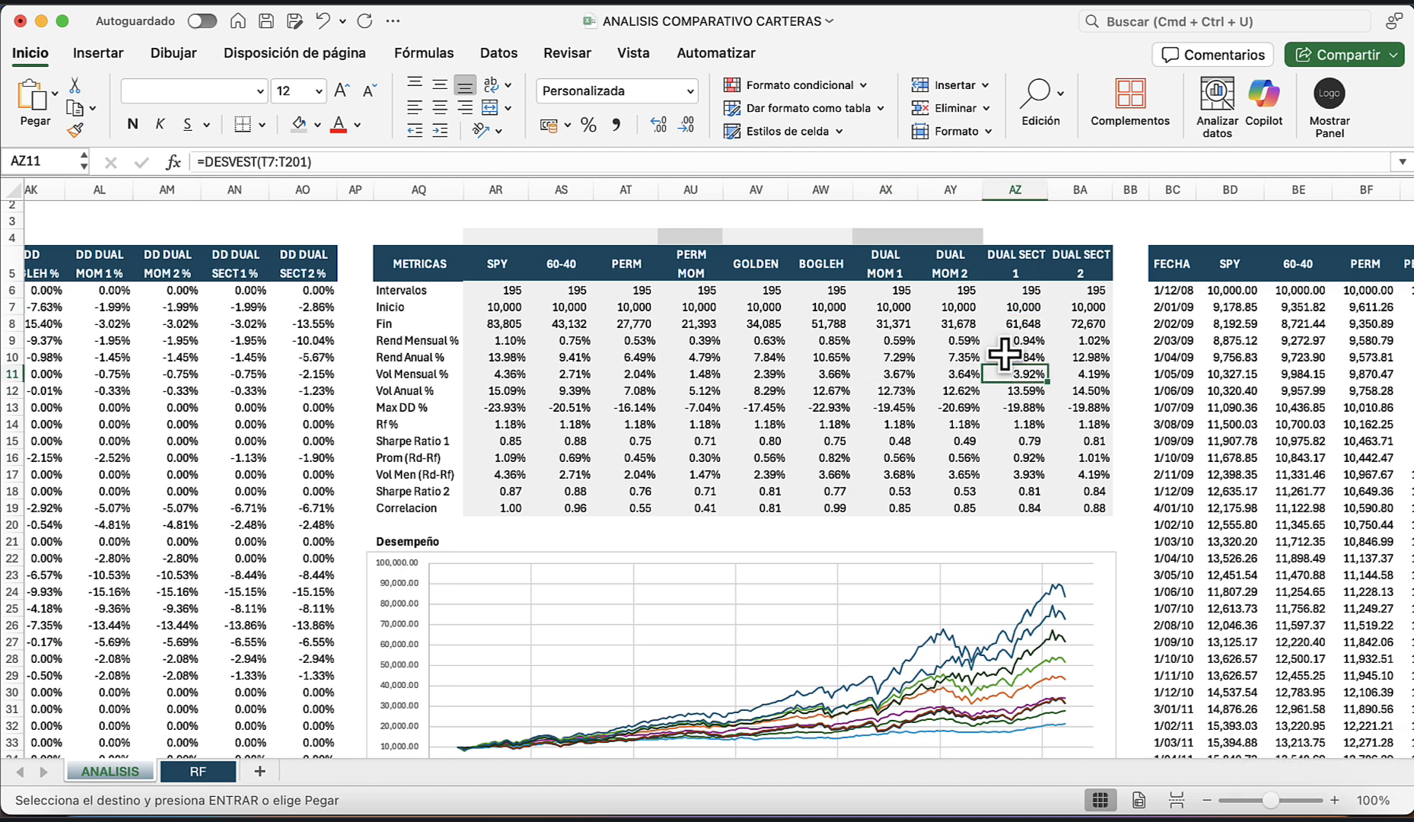
{"action": "left_click", "coordinate": [1009, 344]}
{"action": "key", "text": "super+Tab"}
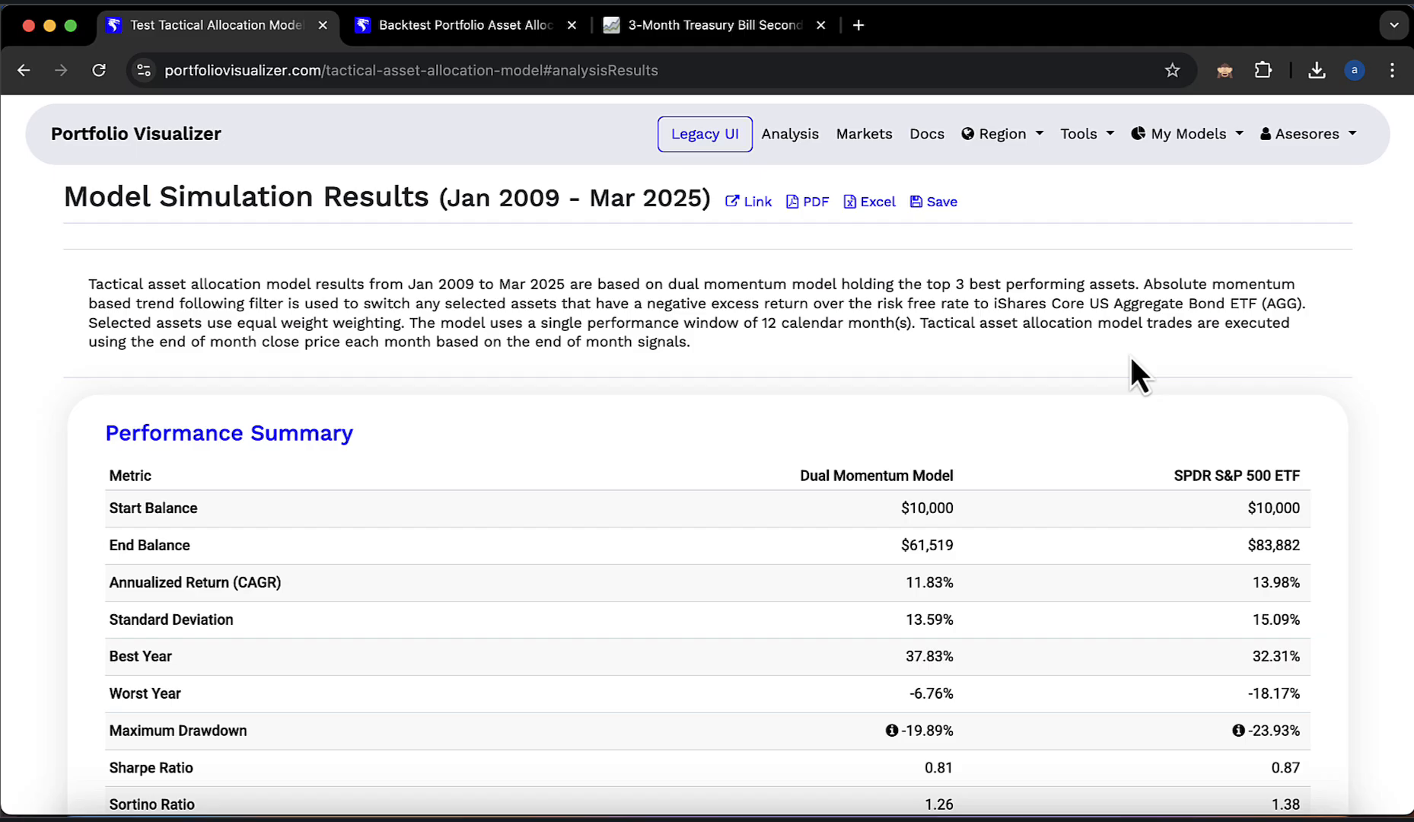
{"action": "key", "text": "super+Tab"}
{"action": "left_click", "coordinate": [1017, 391]}
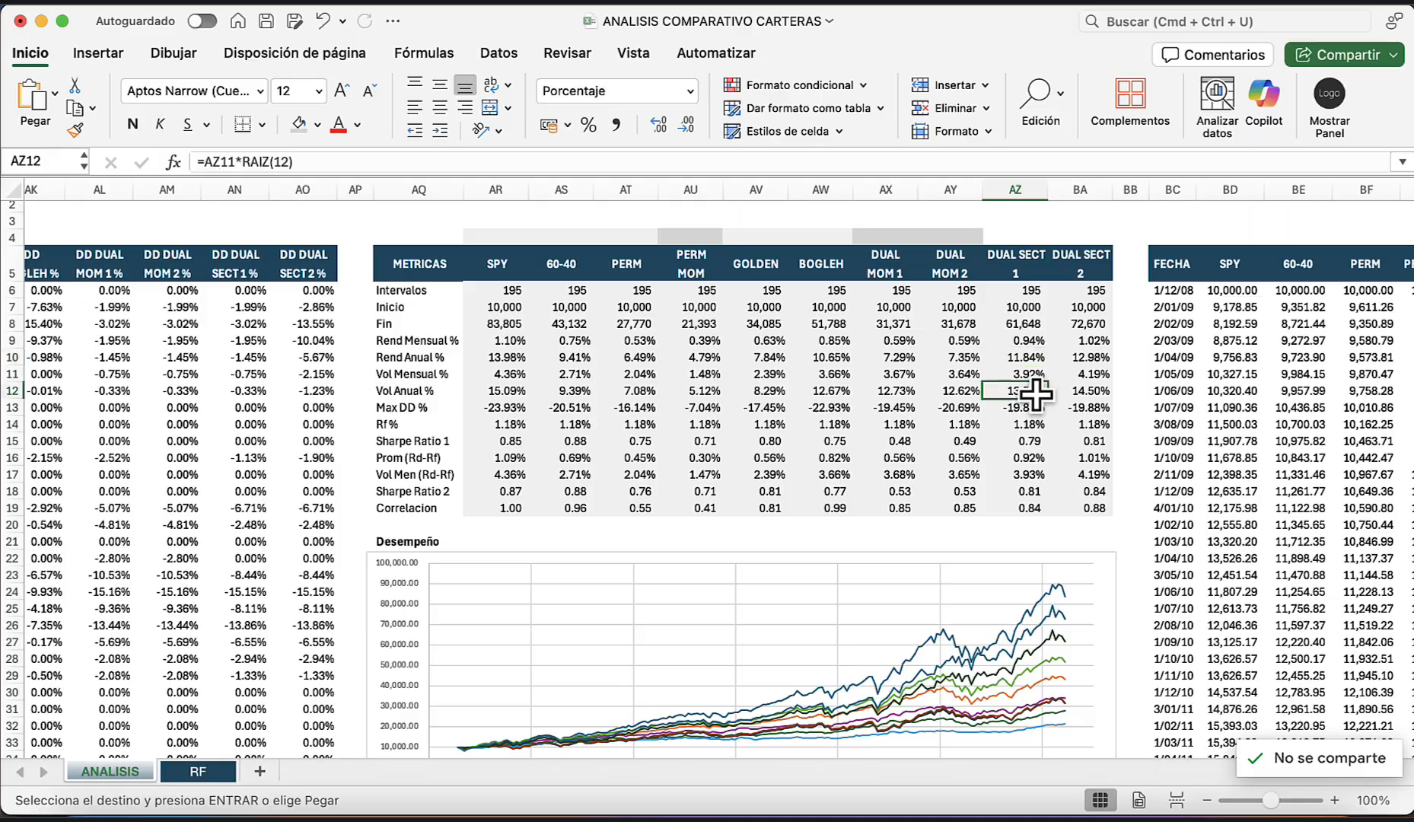
{"action": "key", "text": "super+Tab"}
{"action": "left_click_drag", "start_coordinate": [957, 619], "coordinate": [905, 621]}
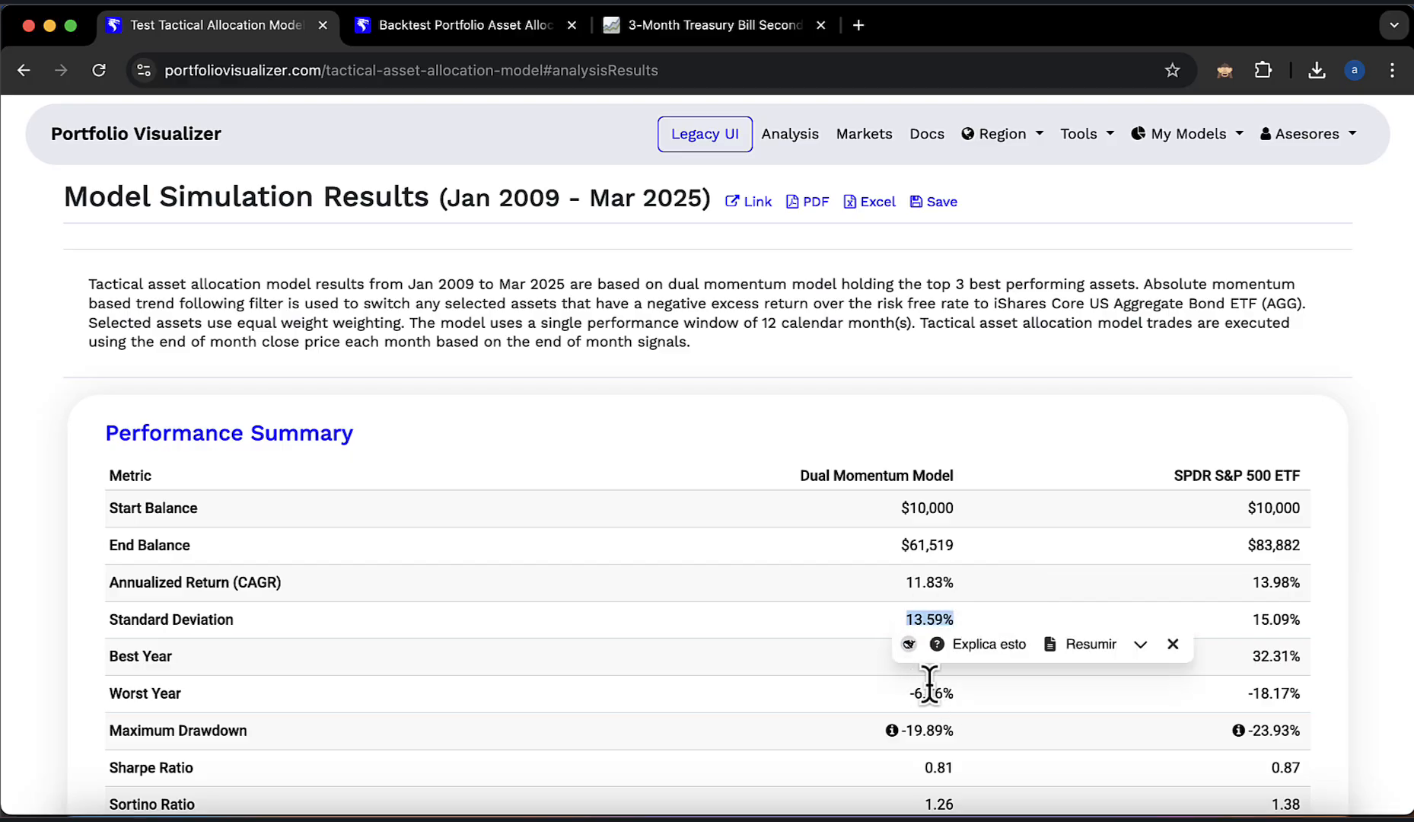
{"action": "key", "text": "super+Tab"}
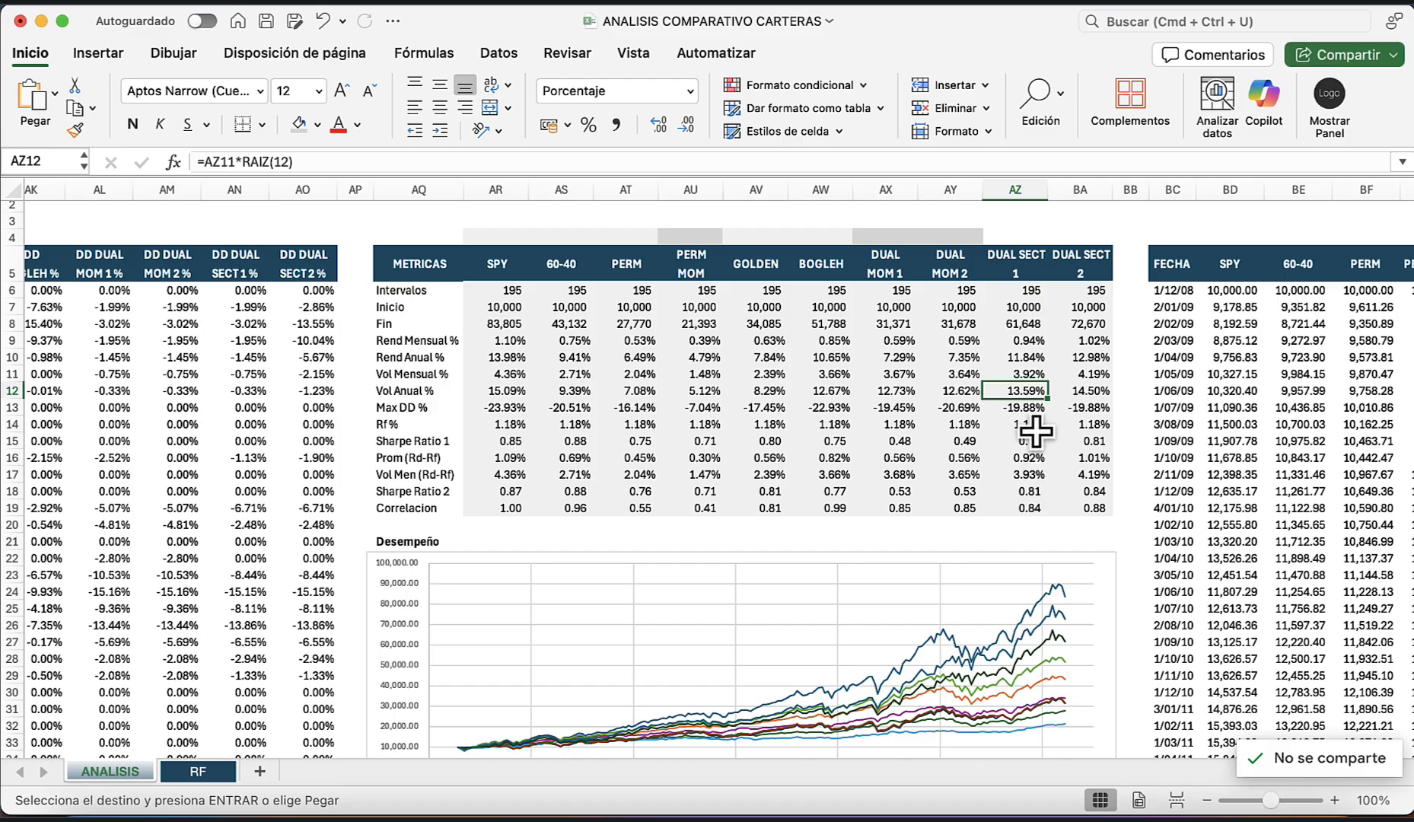
{"action": "left_click", "coordinate": [1020, 408]}
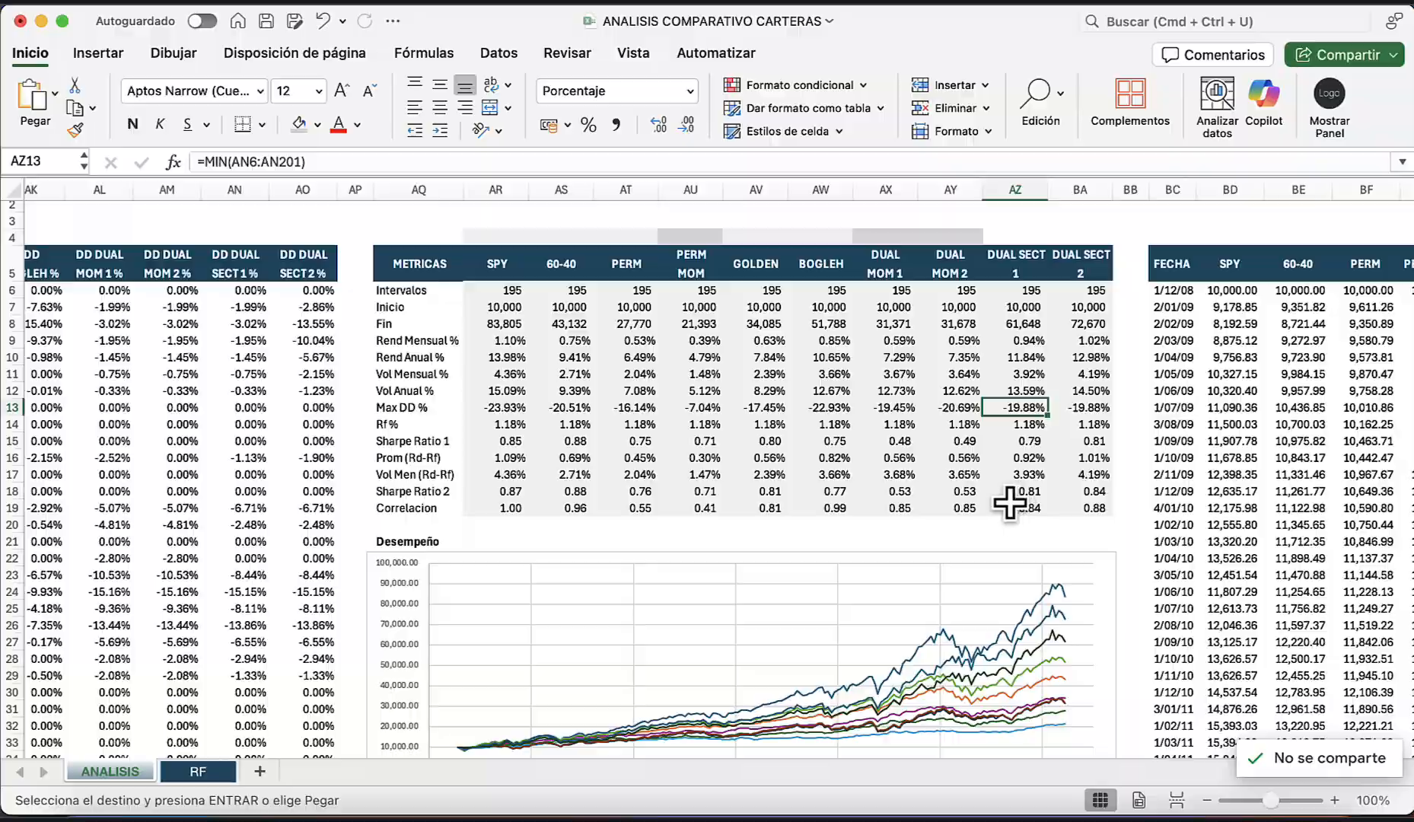
{"action": "key", "text": "super+Tab"}
{"action": "scroll", "coordinate": [867, 519], "scroll_direction": "down", "scroll_amount": 1}
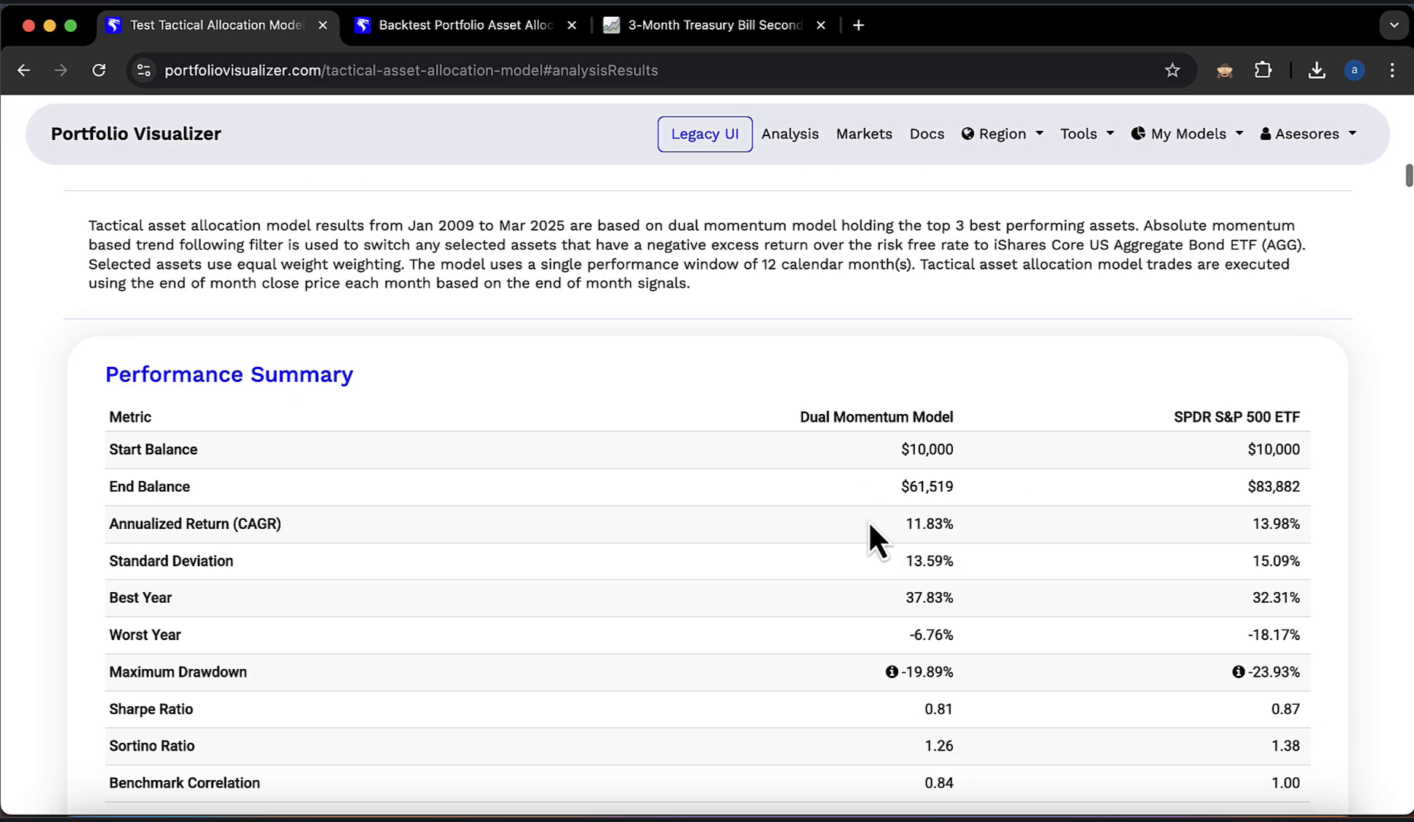
Step: Change the tactical model in the Portfolio Visualizer configuration to Relative Strength
{"action": "scroll", "coordinate": [867, 520], "scroll_direction": "up", "scroll_amount": 10}
{"action": "scroll", "coordinate": [821, 542], "scroll_direction": "up", "scroll_amount": 6}
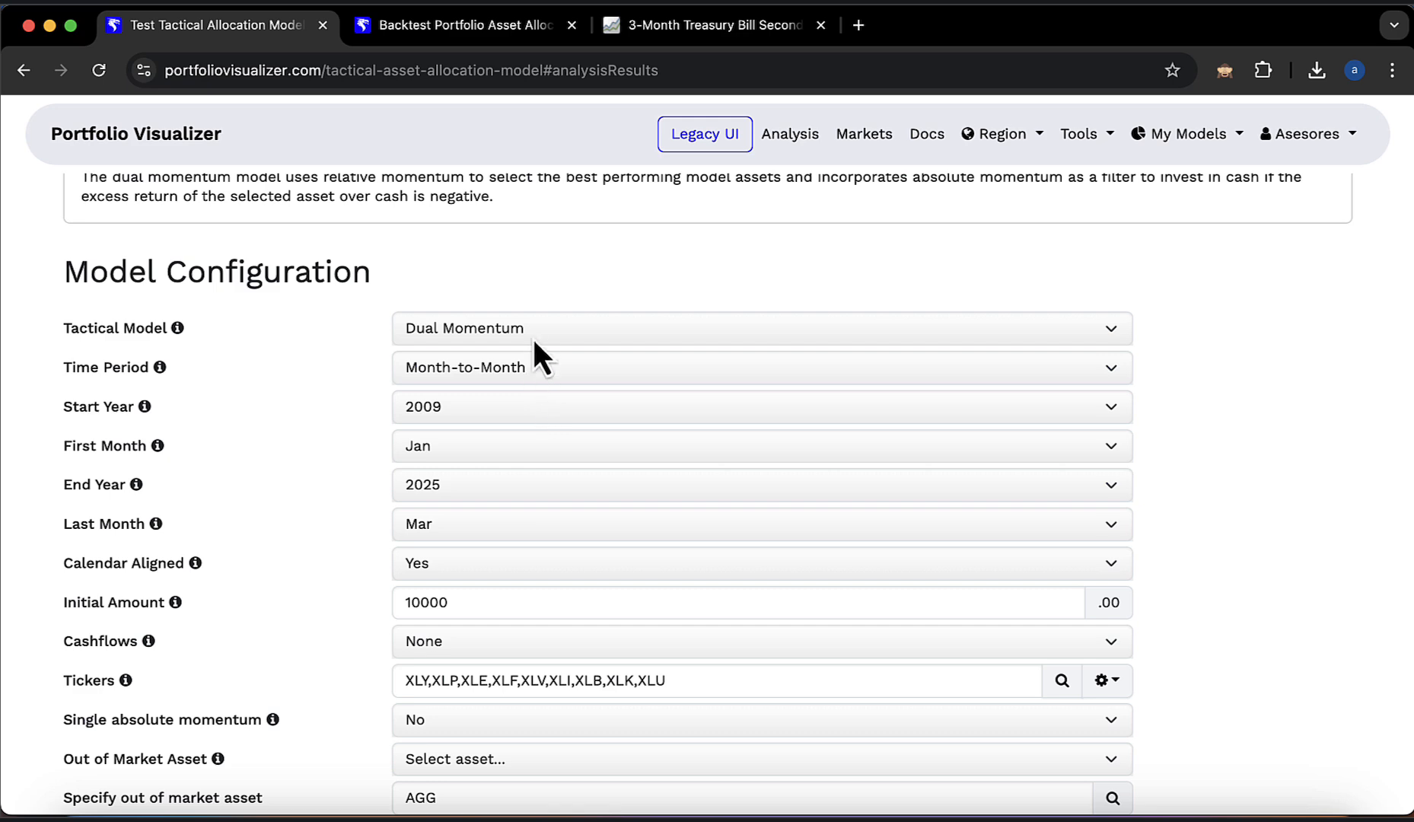
{"action": "left_click", "coordinate": [532, 330]}
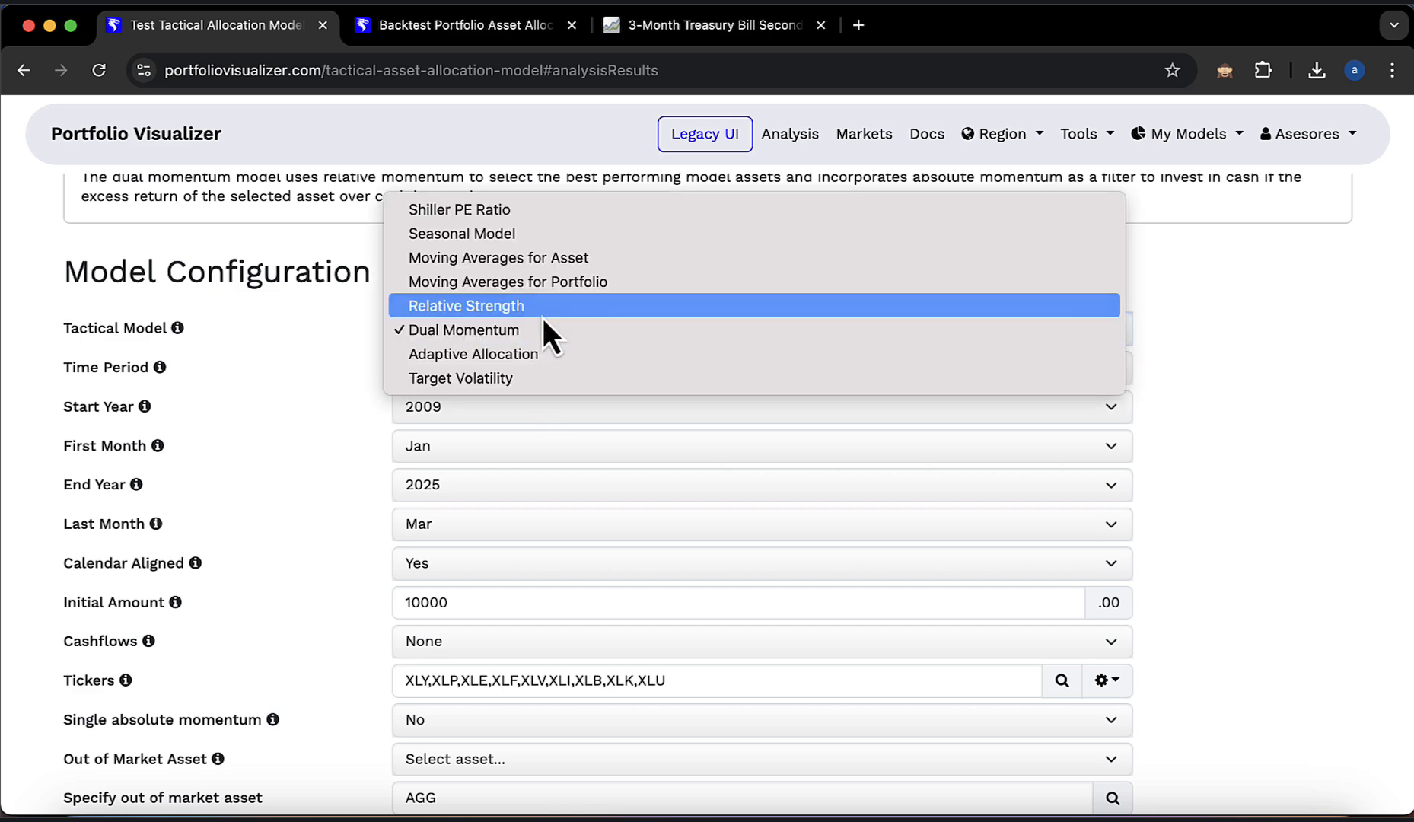
{"action": "left_click", "coordinate": [542, 312]}
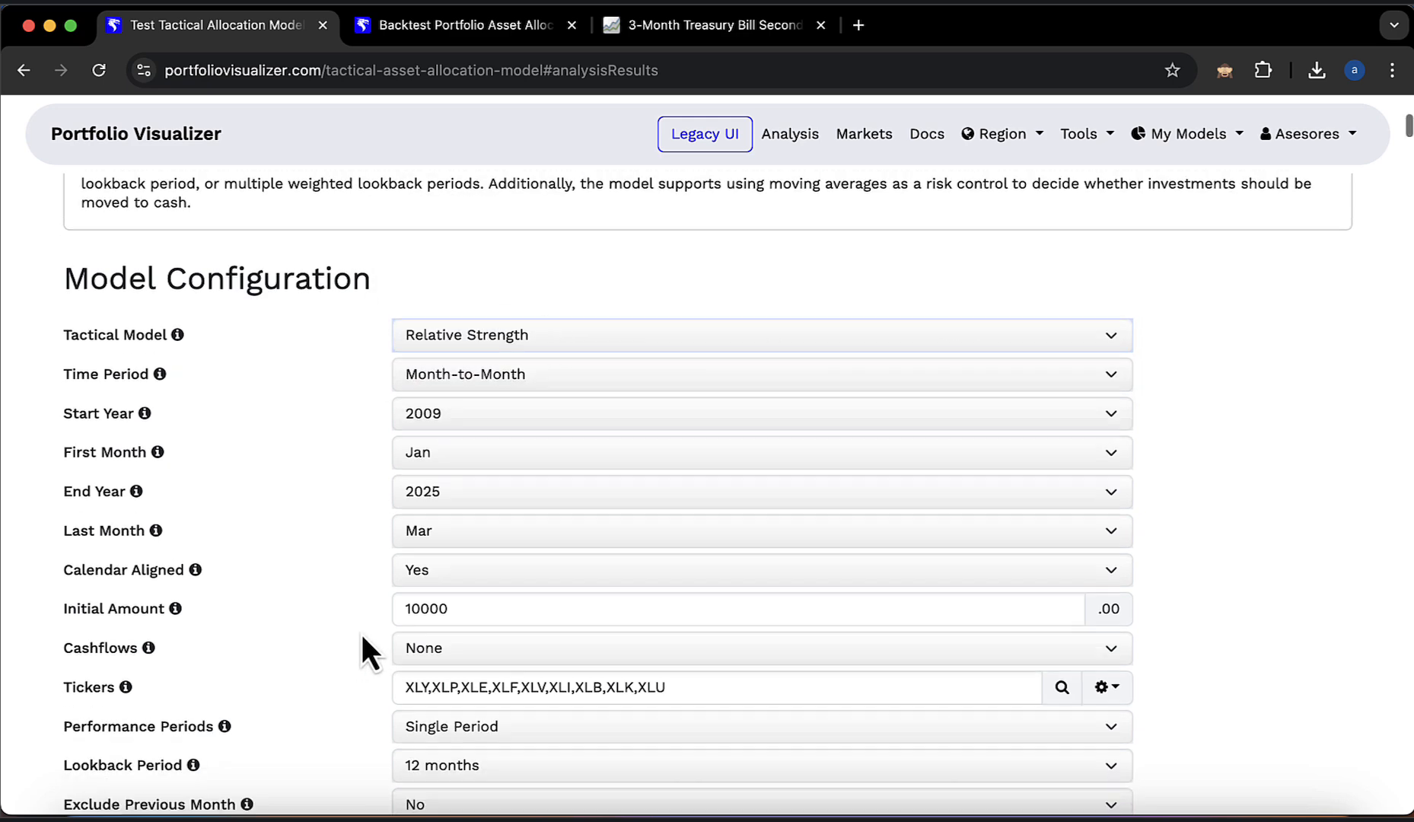
Step: Set the assets to hold to 4 for the sector tickers and run the test
{"action": "scroll", "coordinate": [362, 630], "scroll_direction": "down", "scroll_amount": 4}
{"action": "left_click", "coordinate": [456, 605]}
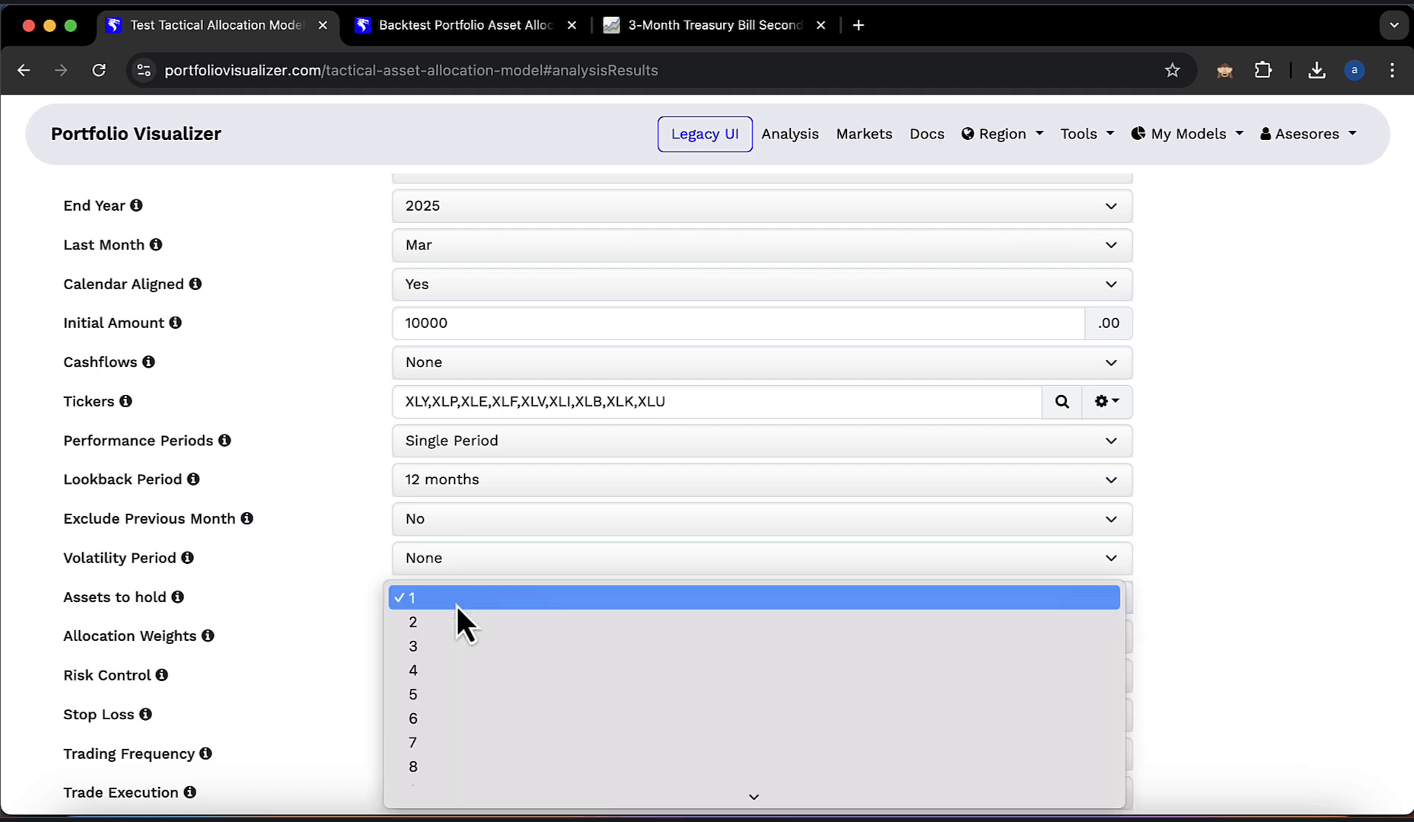
{"action": "left_click", "coordinate": [436, 648]}
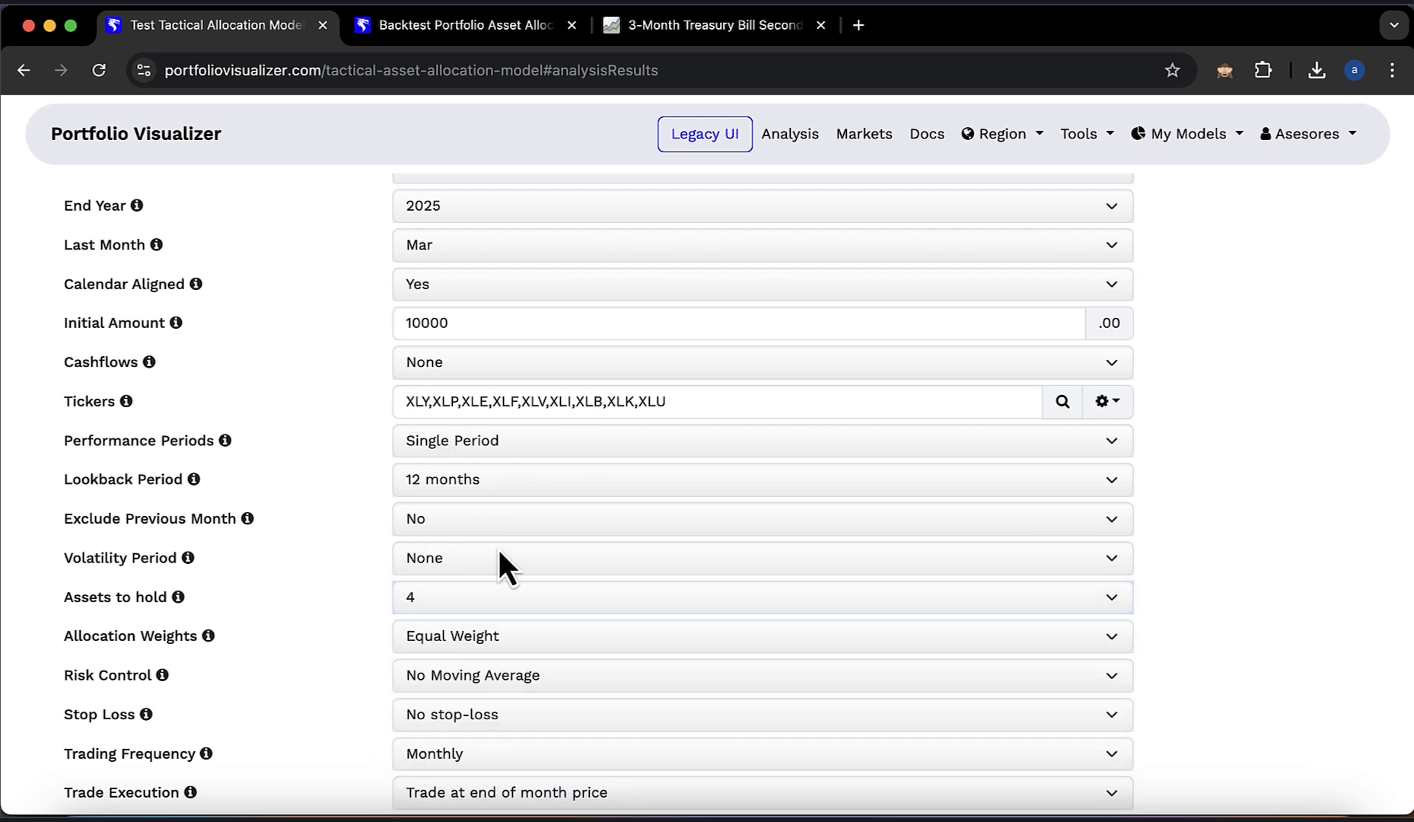
{"action": "scroll", "coordinate": [498, 558], "scroll_direction": "down", "scroll_amount": 5}
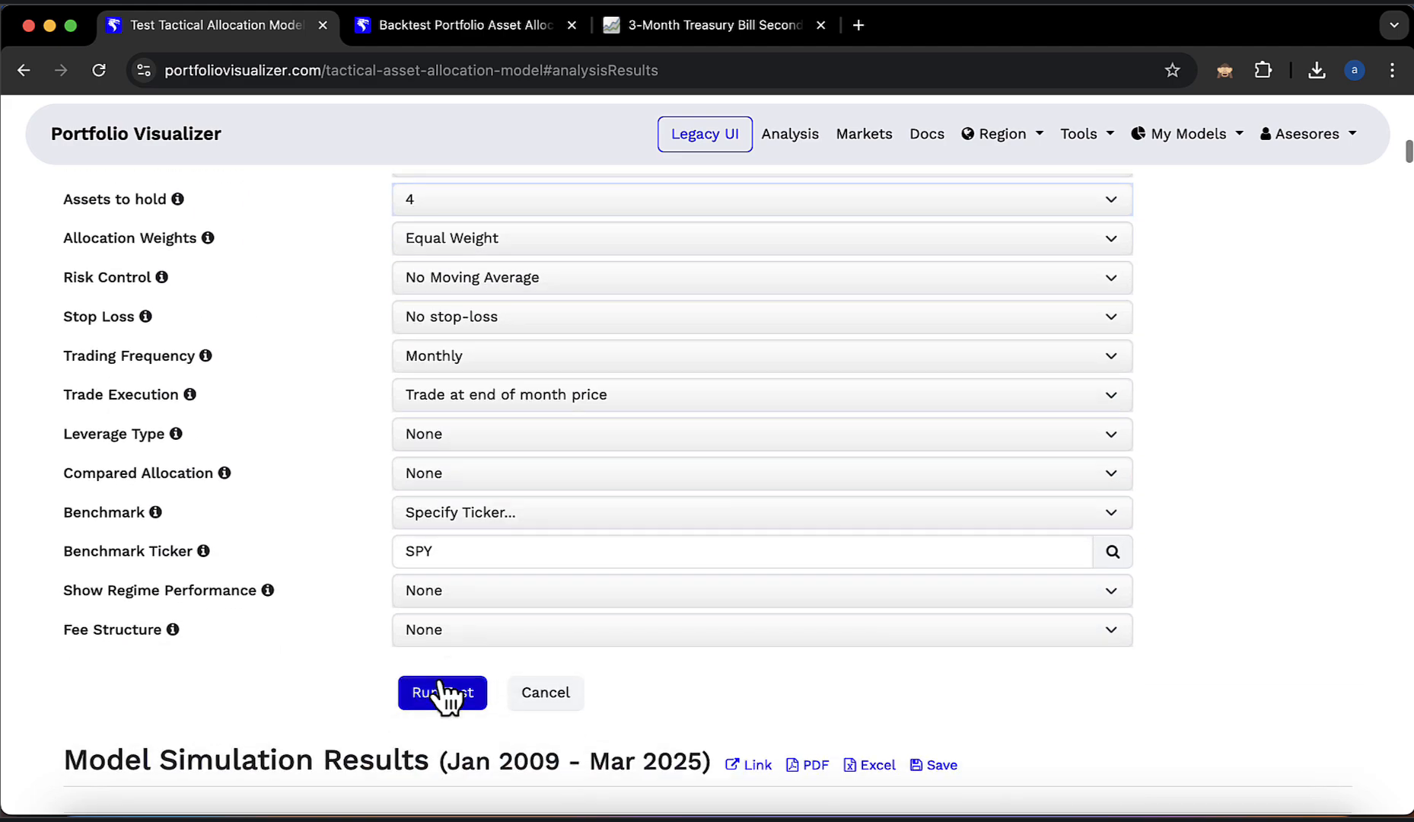
{"action": "left_click", "coordinate": [443, 693]}
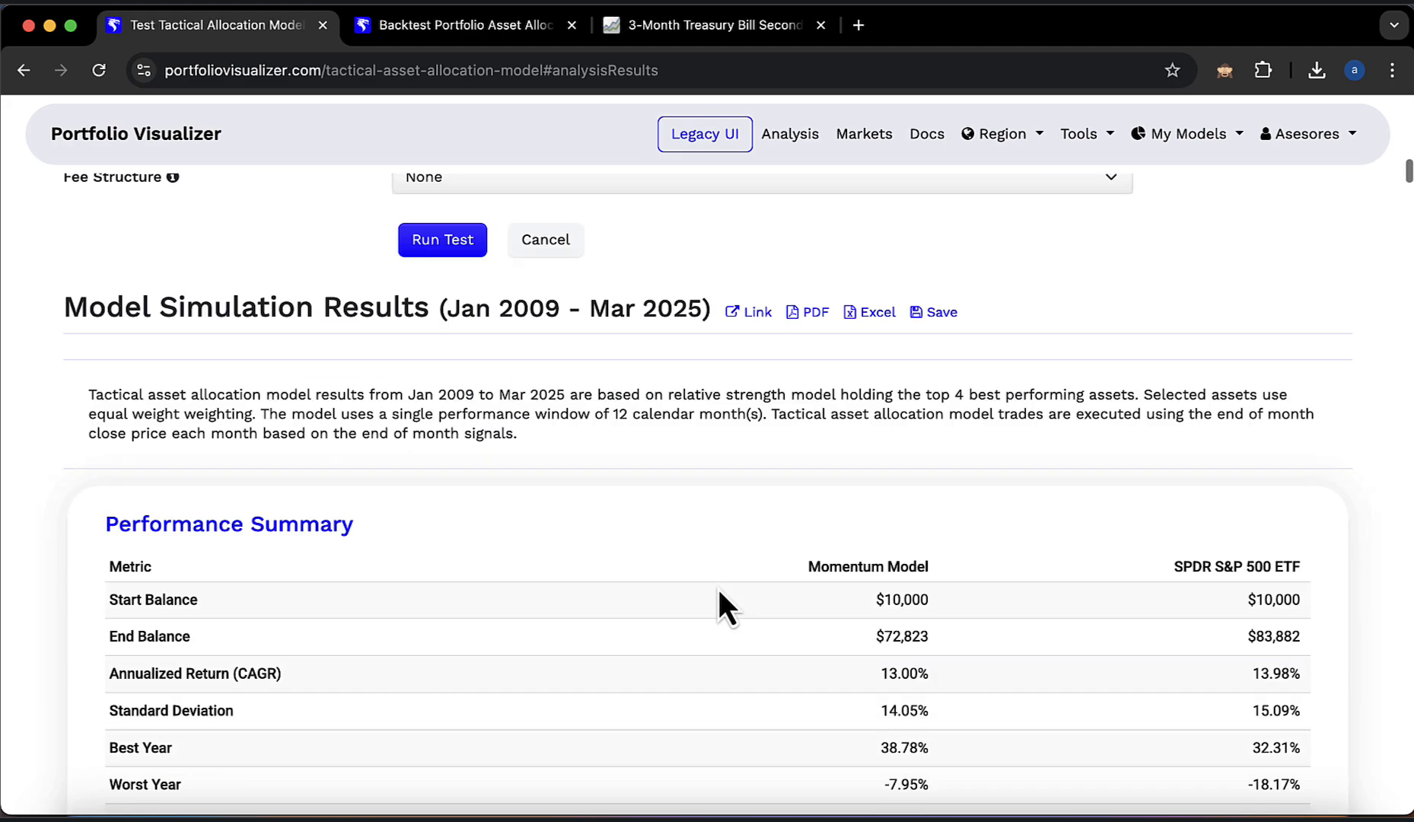
Step: Compare the DUAL SECT 2 metrics in the workbook with the relative strength results for four assets
{"action": "key", "text": "super+Tab"}
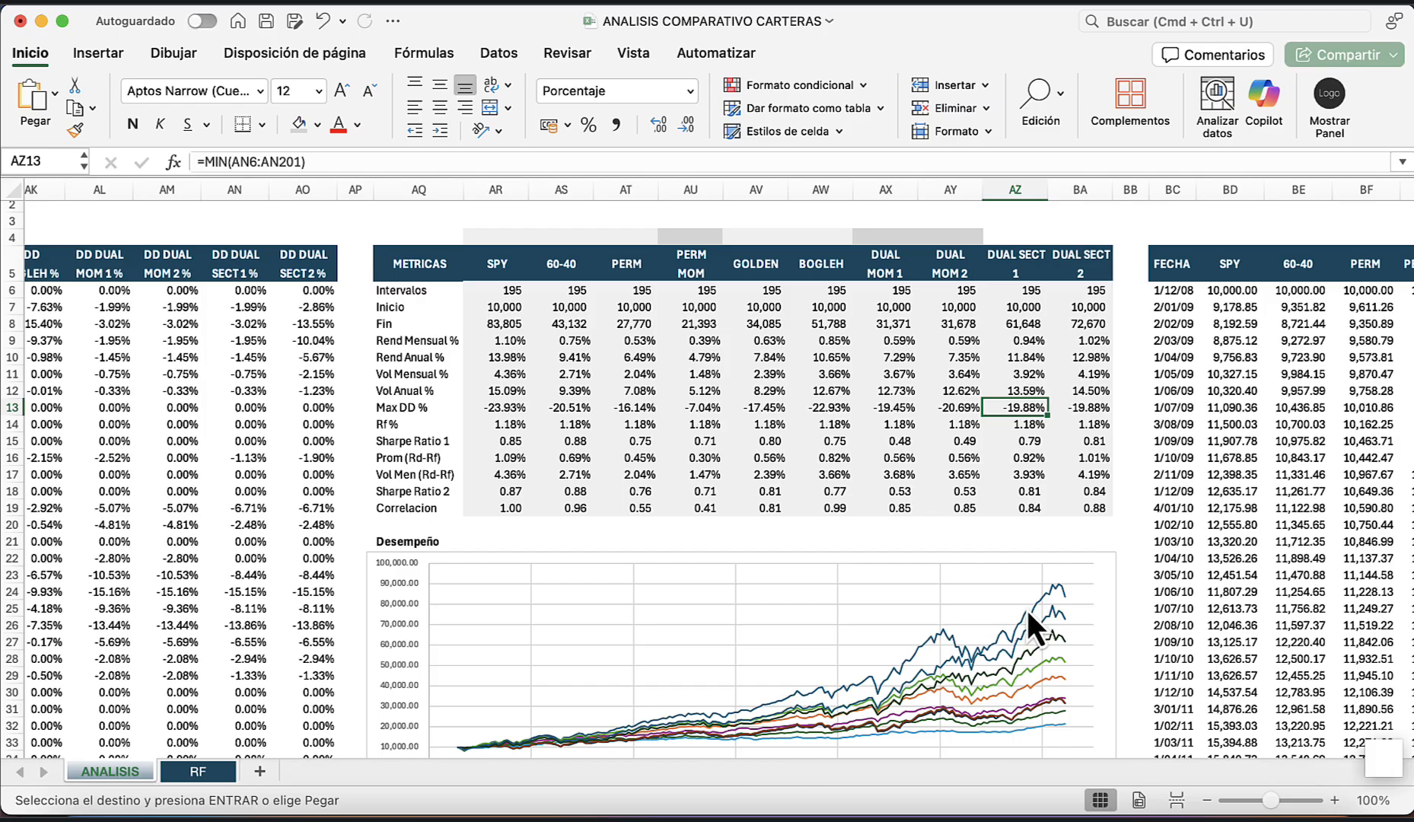
{"action": "left_click", "coordinate": [1094, 363]}
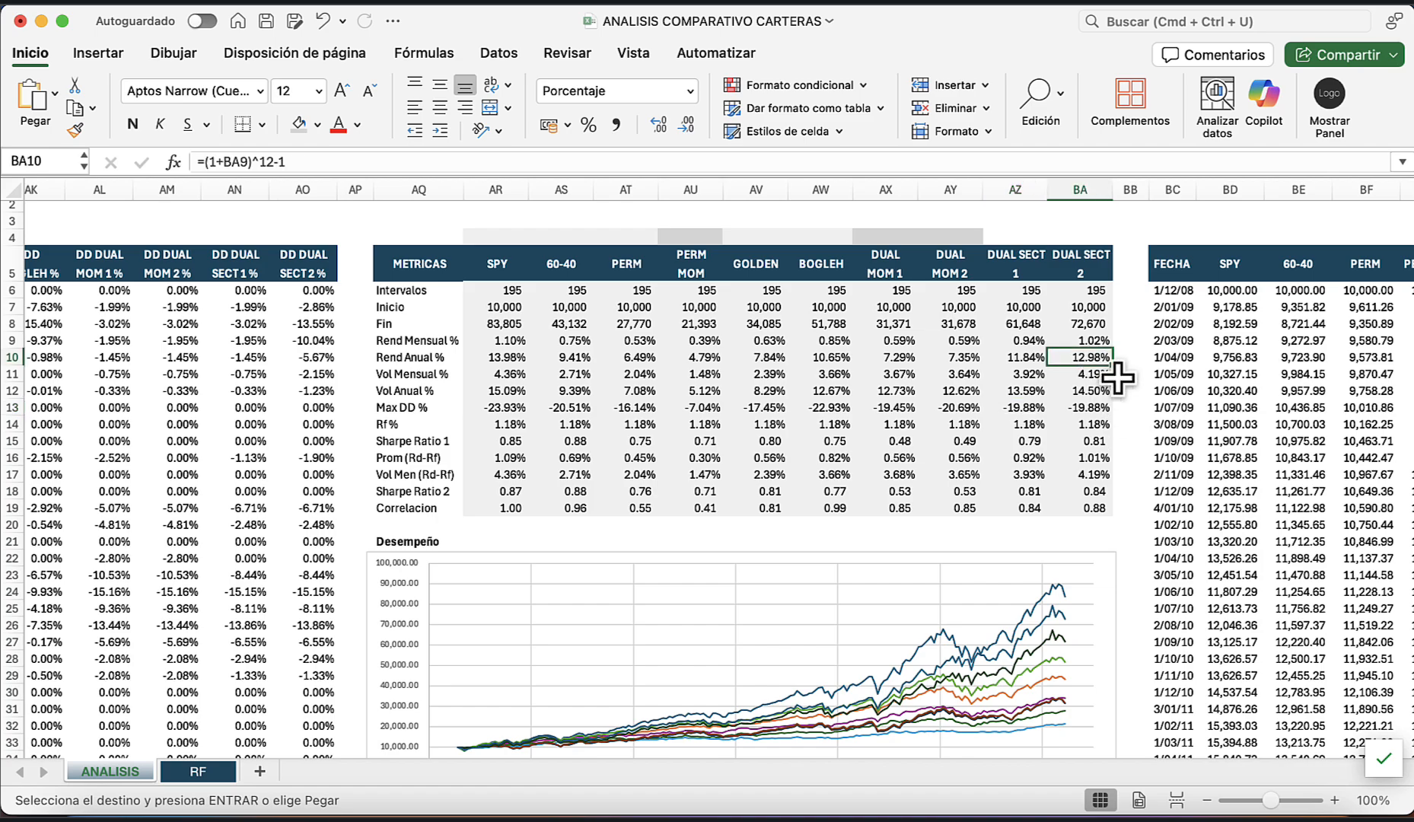
{"action": "key", "text": "super+Tab"}
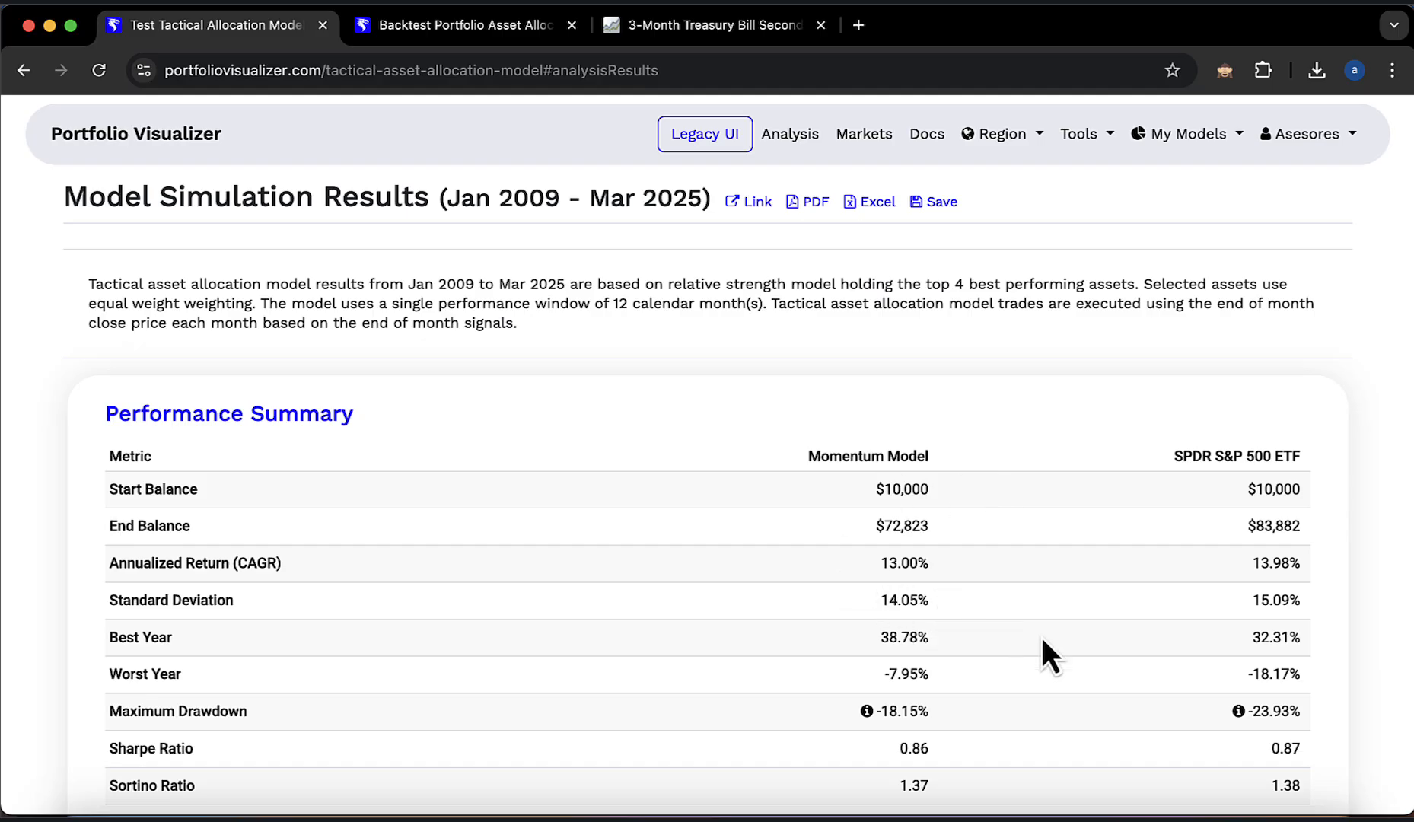
{"action": "key", "text": "super+Tab"}
{"action": "key", "text": "super+Tab"}
{"action": "scroll", "coordinate": [953, 609], "scroll_direction": "down", "scroll_amount": 2}
{"action": "key", "text": "super+Tab"}
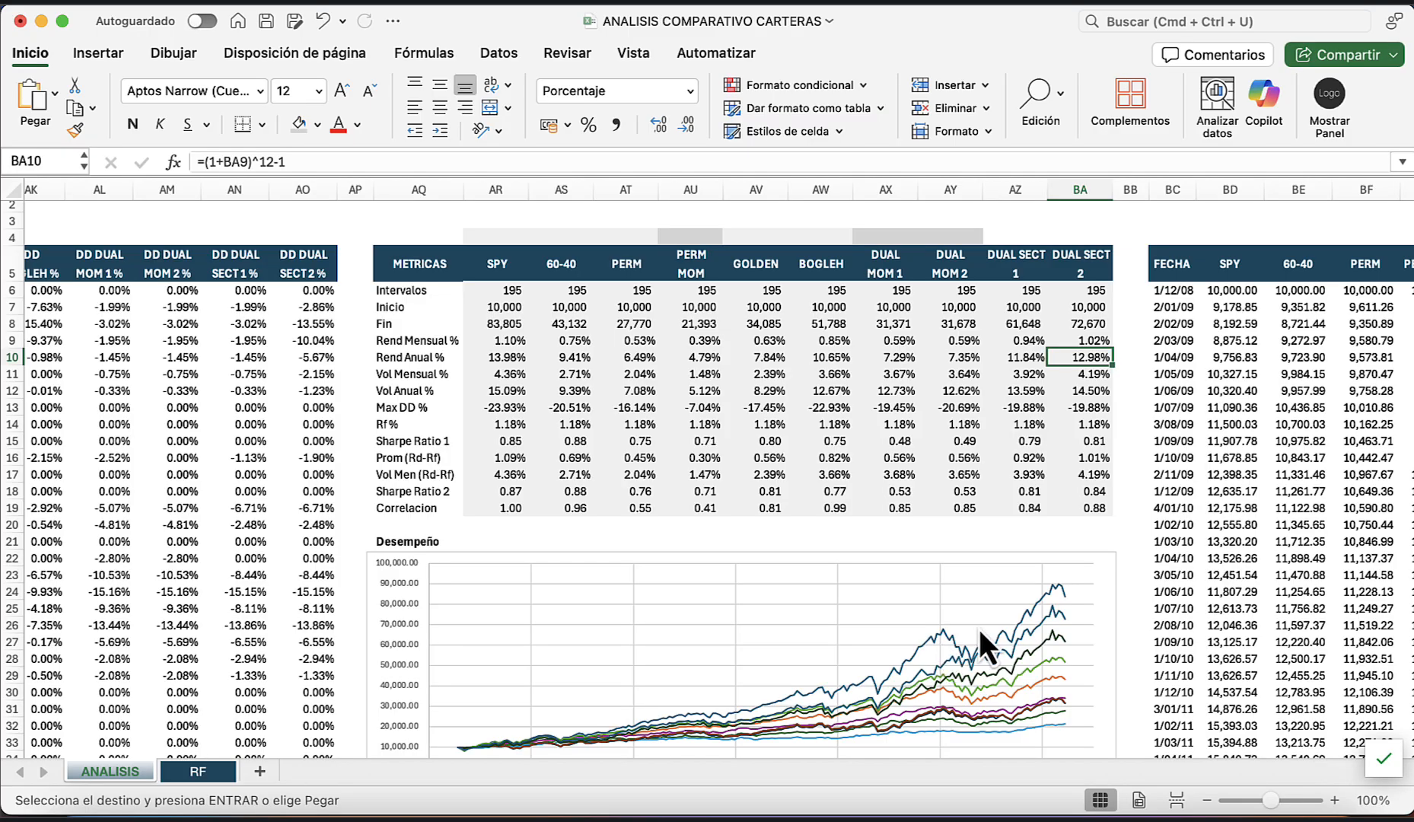
{"action": "key", "text": "super+Tab"}
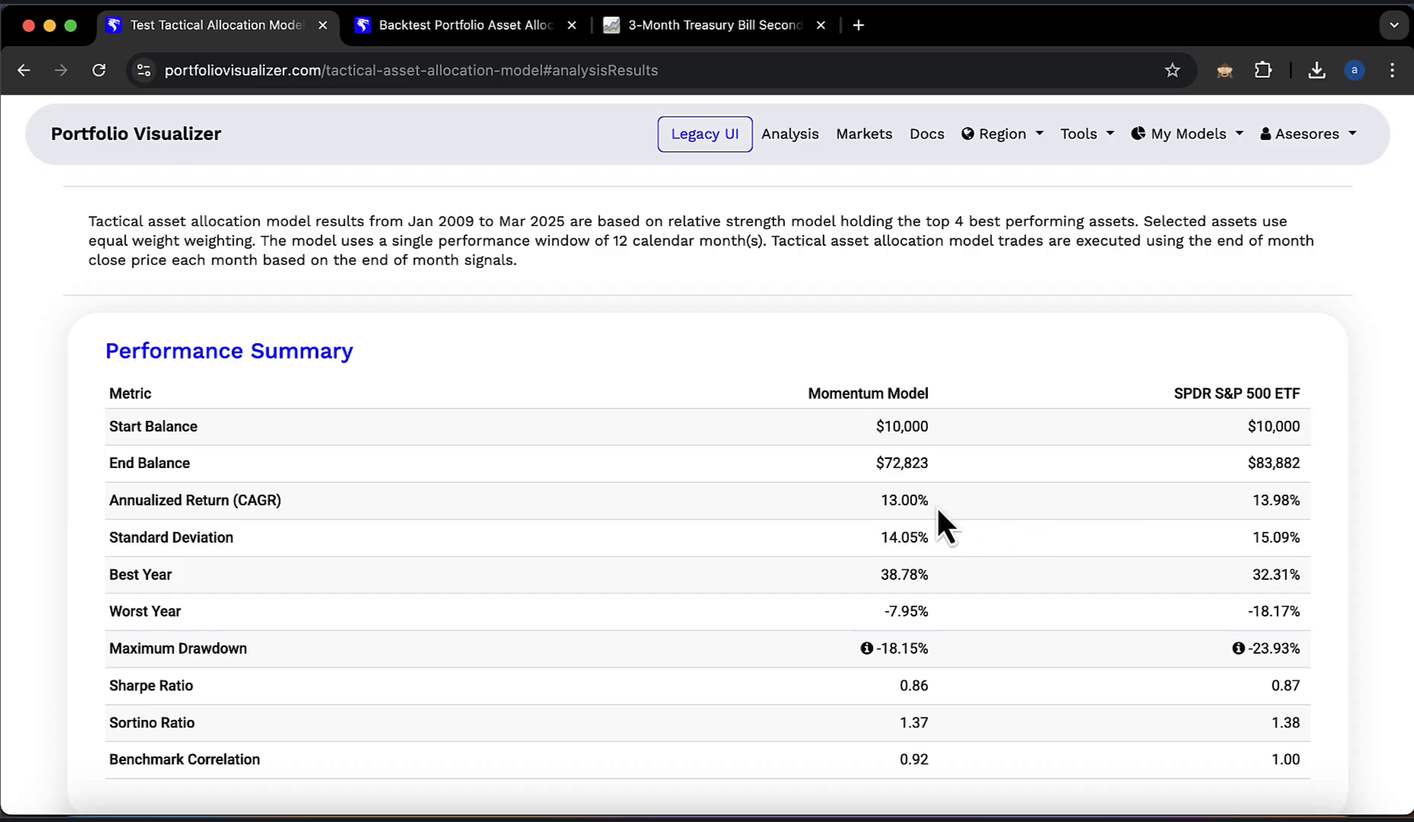
Step: Set the assets to hold to 3 for the relative strength model and run the test
{"action": "scroll", "coordinate": [937, 505], "scroll_direction": "up", "scroll_amount": 10}
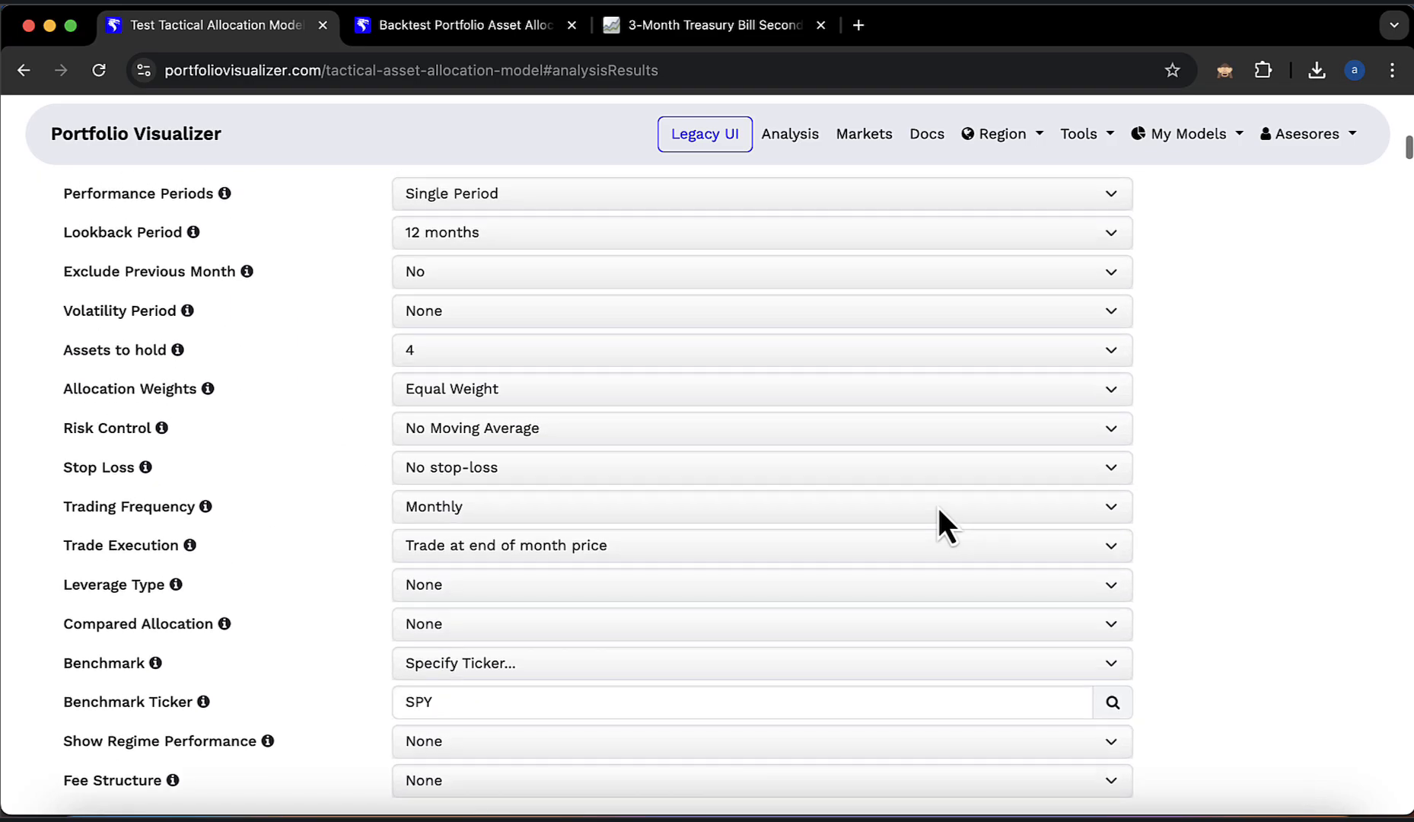
{"action": "scroll", "coordinate": [938, 505], "scroll_direction": "up", "scroll_amount": 2}
{"action": "left_click", "coordinate": [475, 423]}
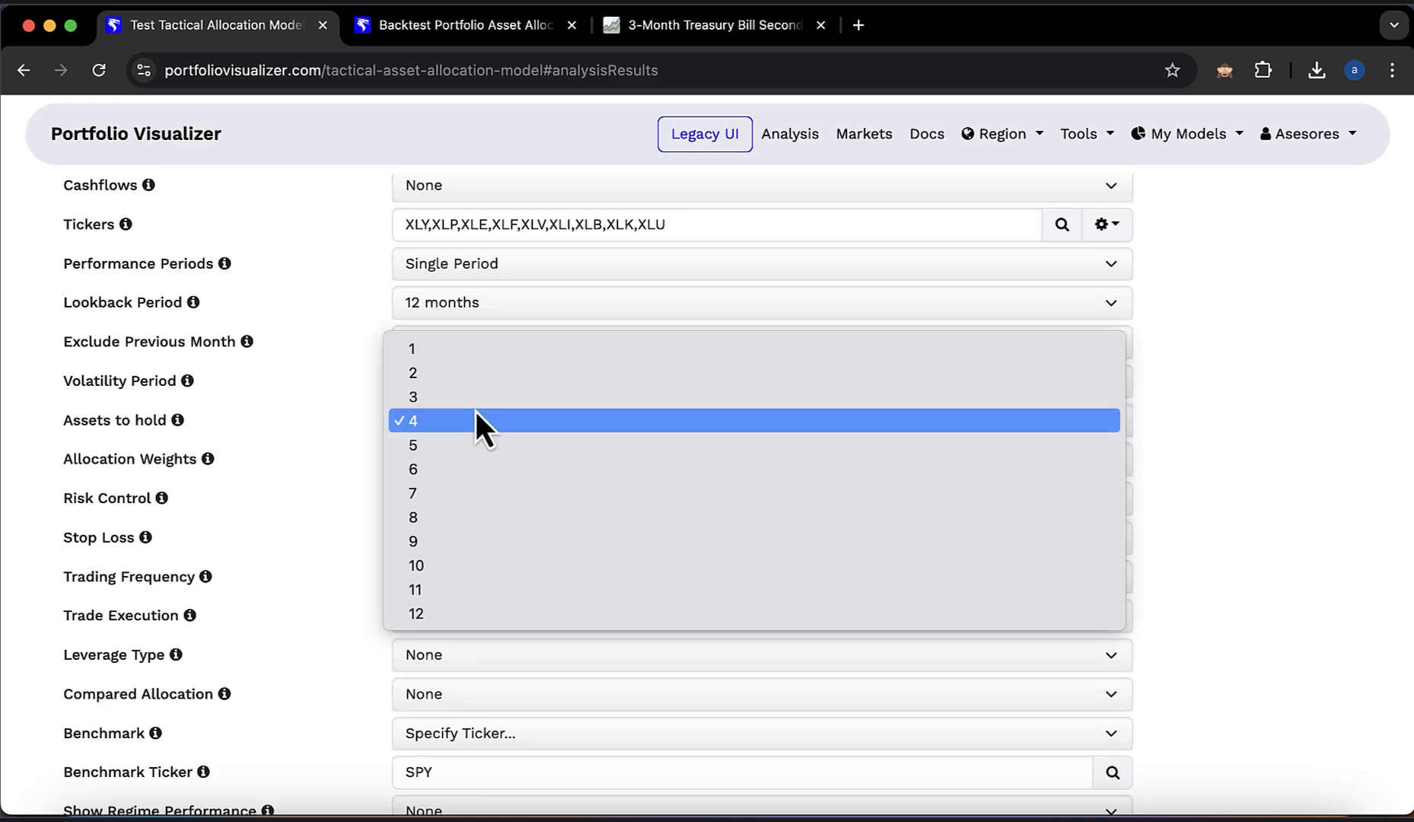
{"action": "left_click", "coordinate": [478, 402]}
{"action": "scroll", "coordinate": [421, 546], "scroll_direction": "down", "scroll_amount": 5}
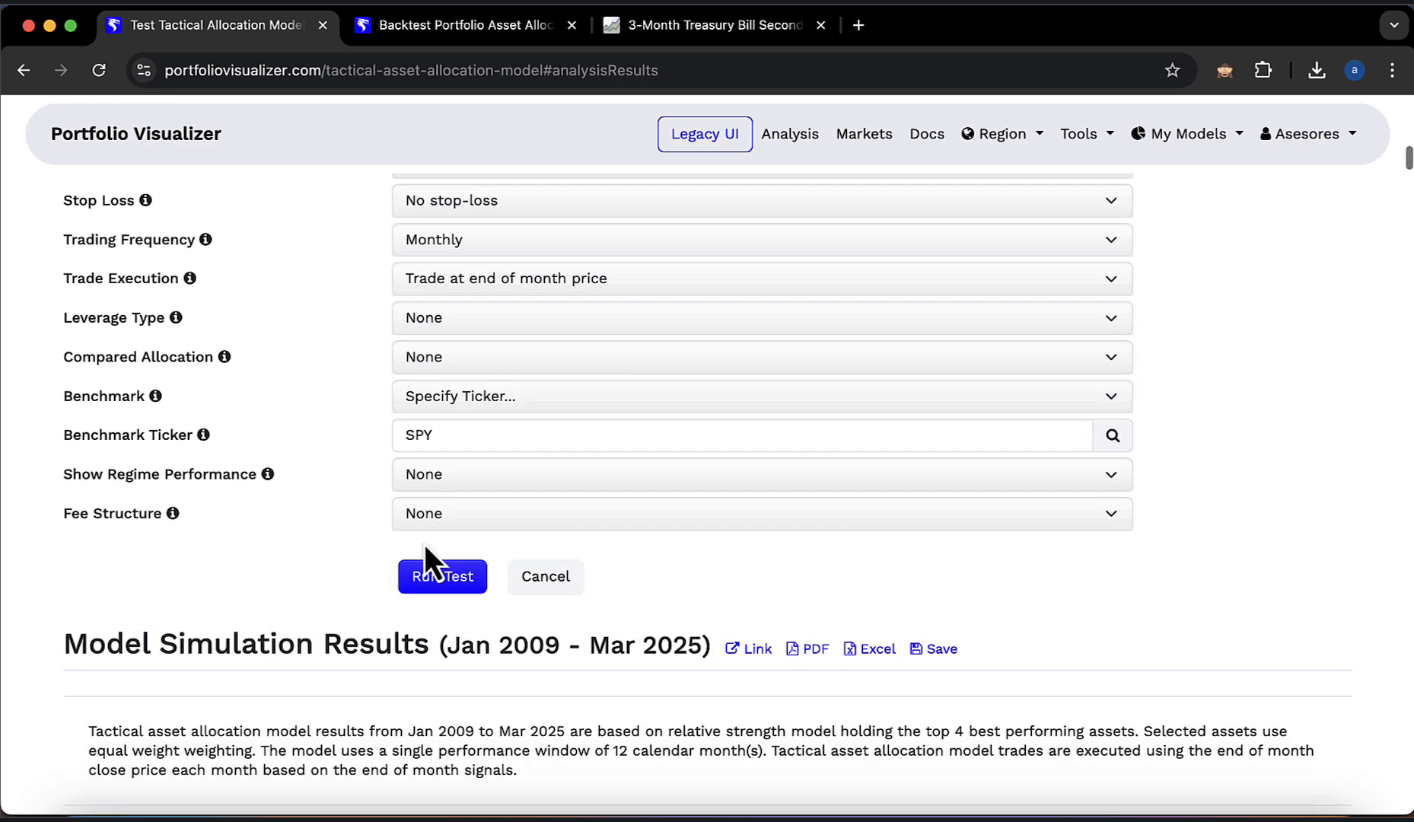
{"action": "left_click", "coordinate": [431, 546]}
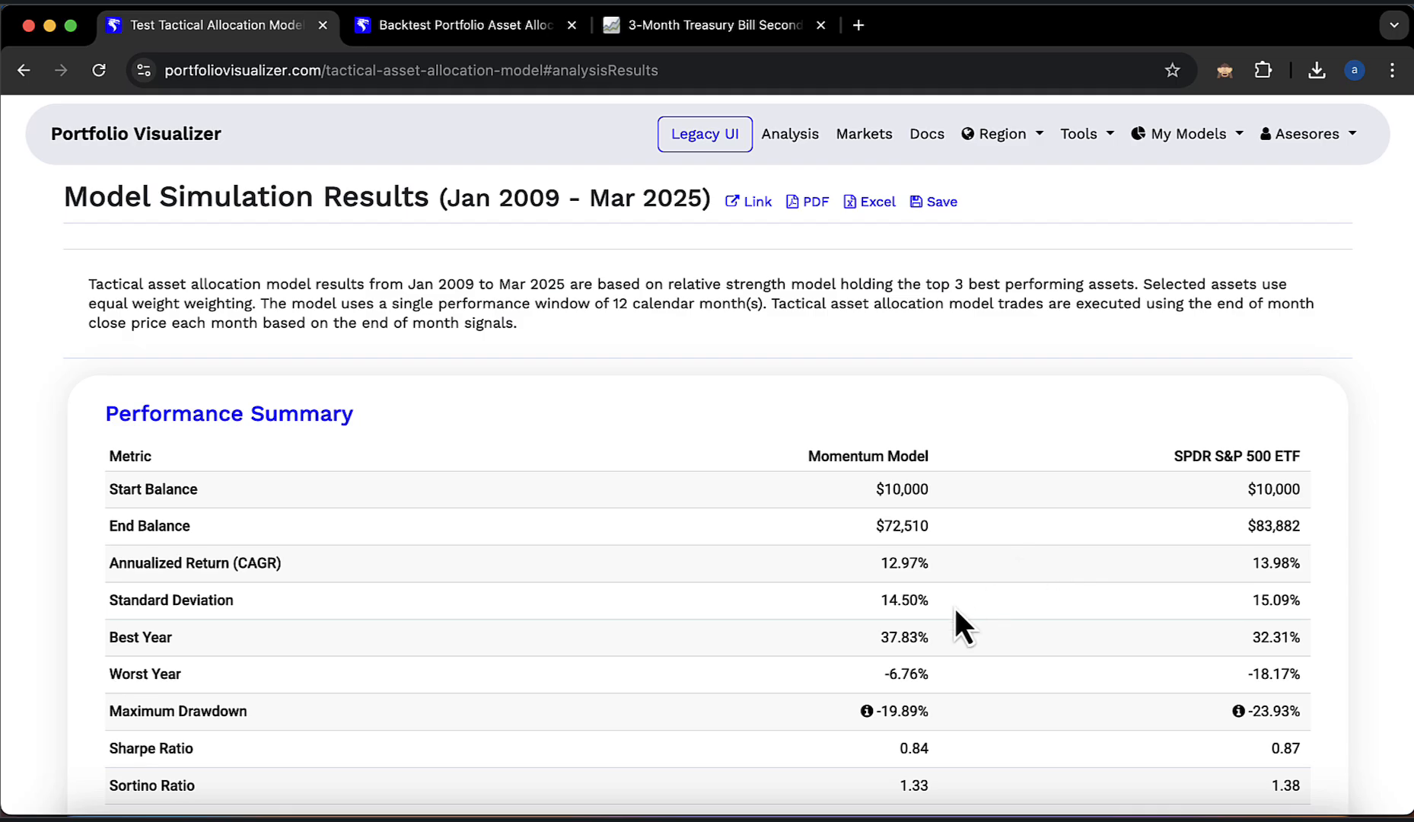
Step: Compare the DUAL SECT 2 annual volatility and maximum drawdown in the workbook with the Standard Deviation and Maximum Drawdown results for three assets
{"action": "scroll", "coordinate": [954, 605], "scroll_direction": "down", "scroll_amount": 2}
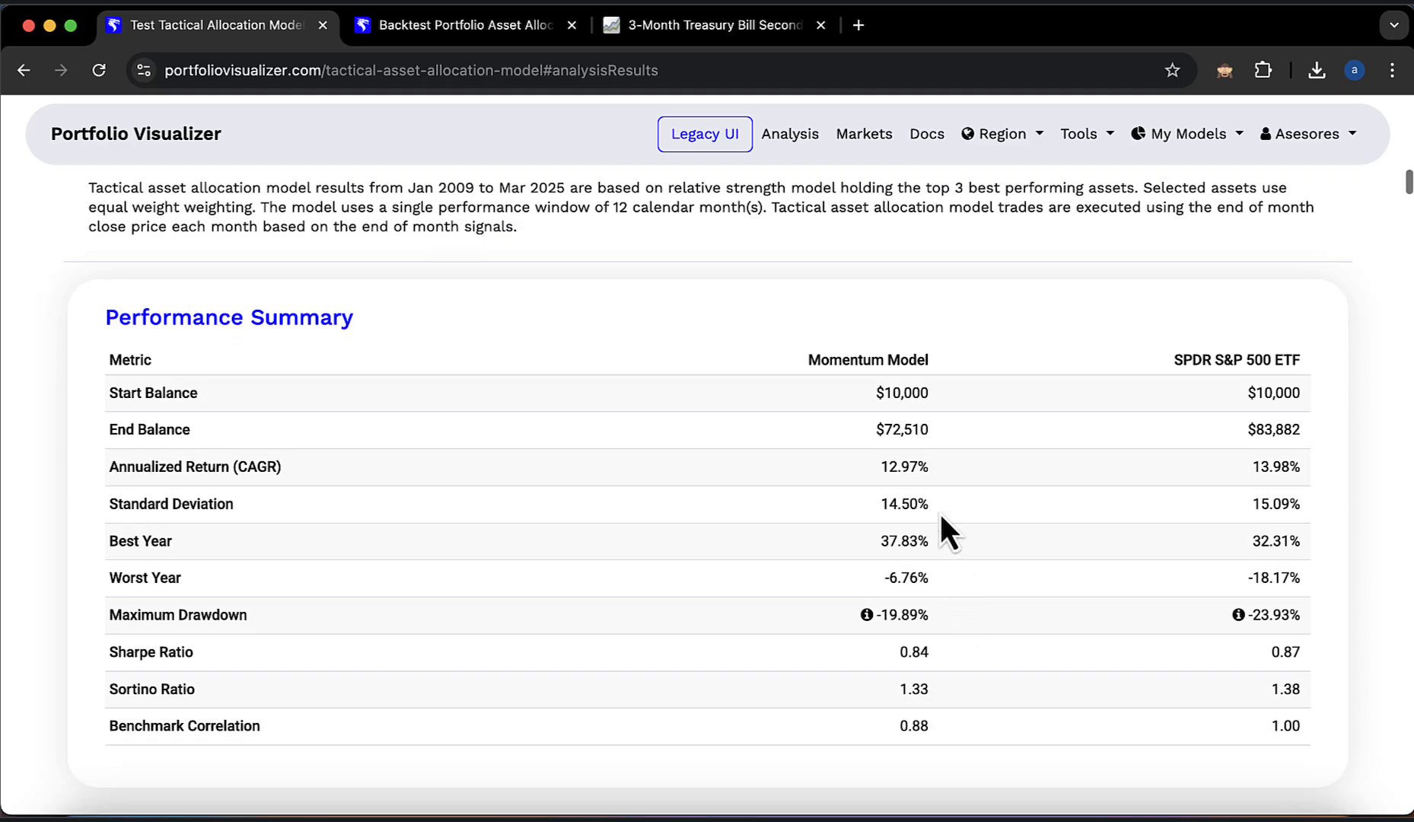
{"action": "left_click_drag", "start_coordinate": [939, 511], "coordinate": [875, 508]}
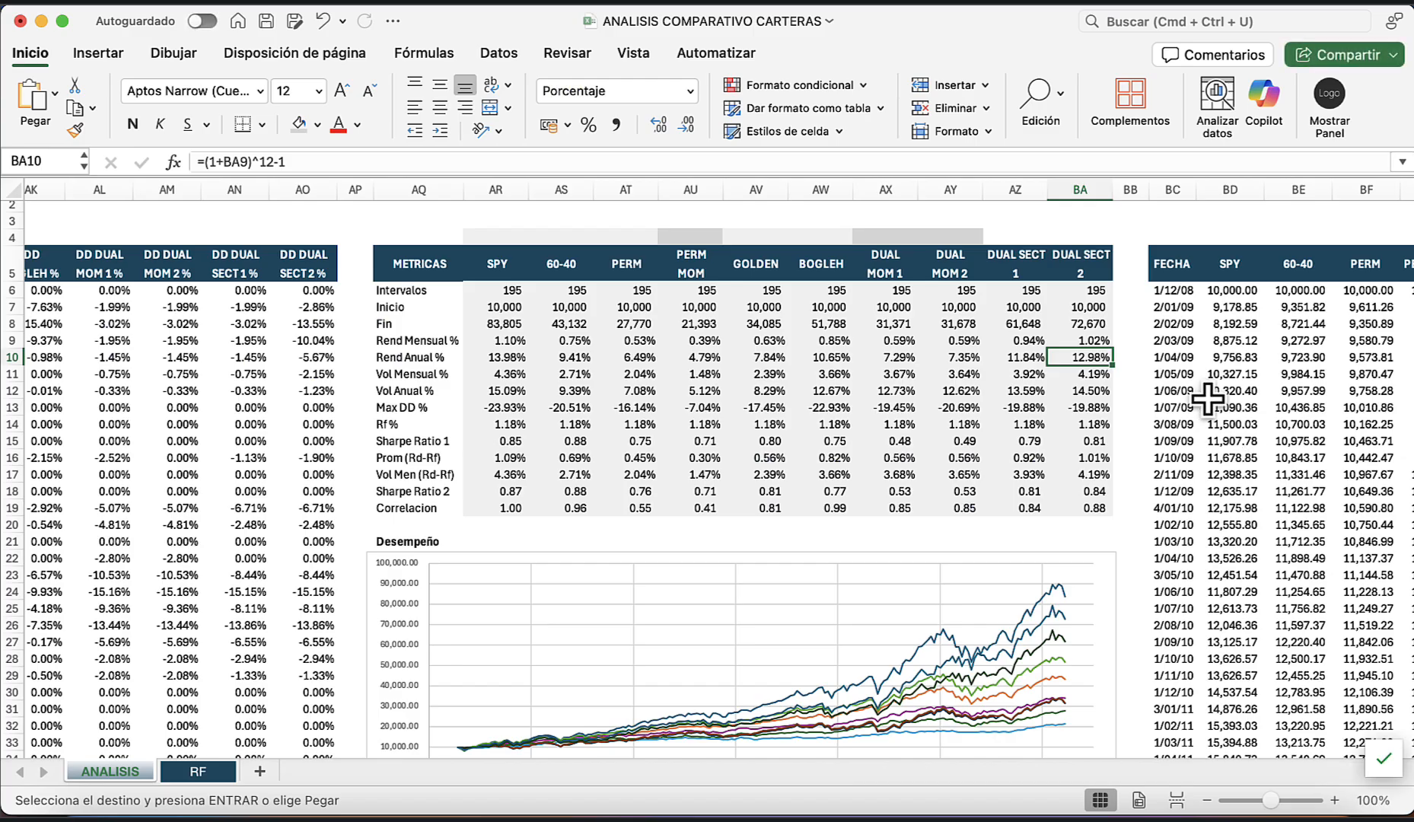
{"action": "left_click", "coordinate": [1092, 392]}
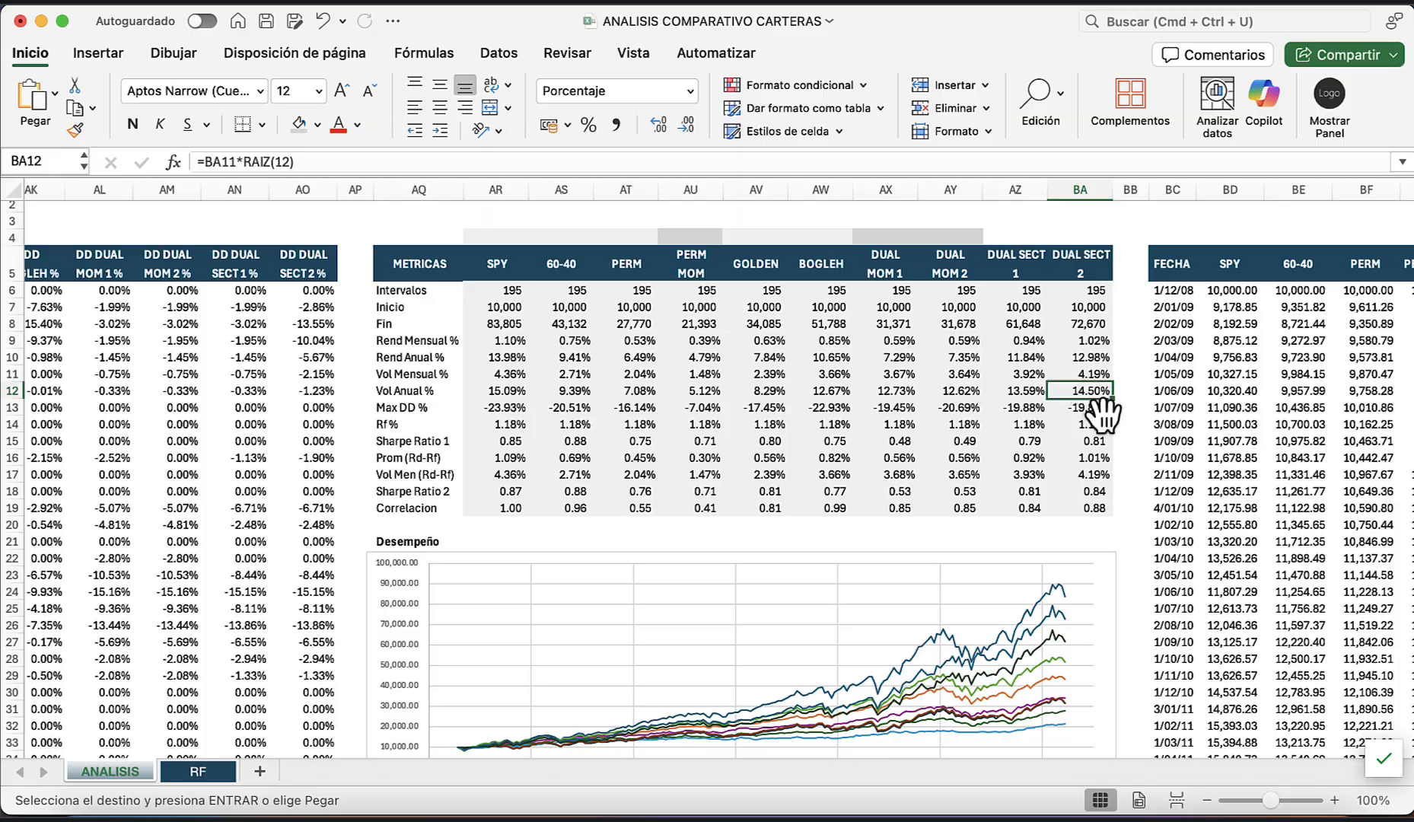
{"action": "left_click", "coordinate": [1092, 409]}
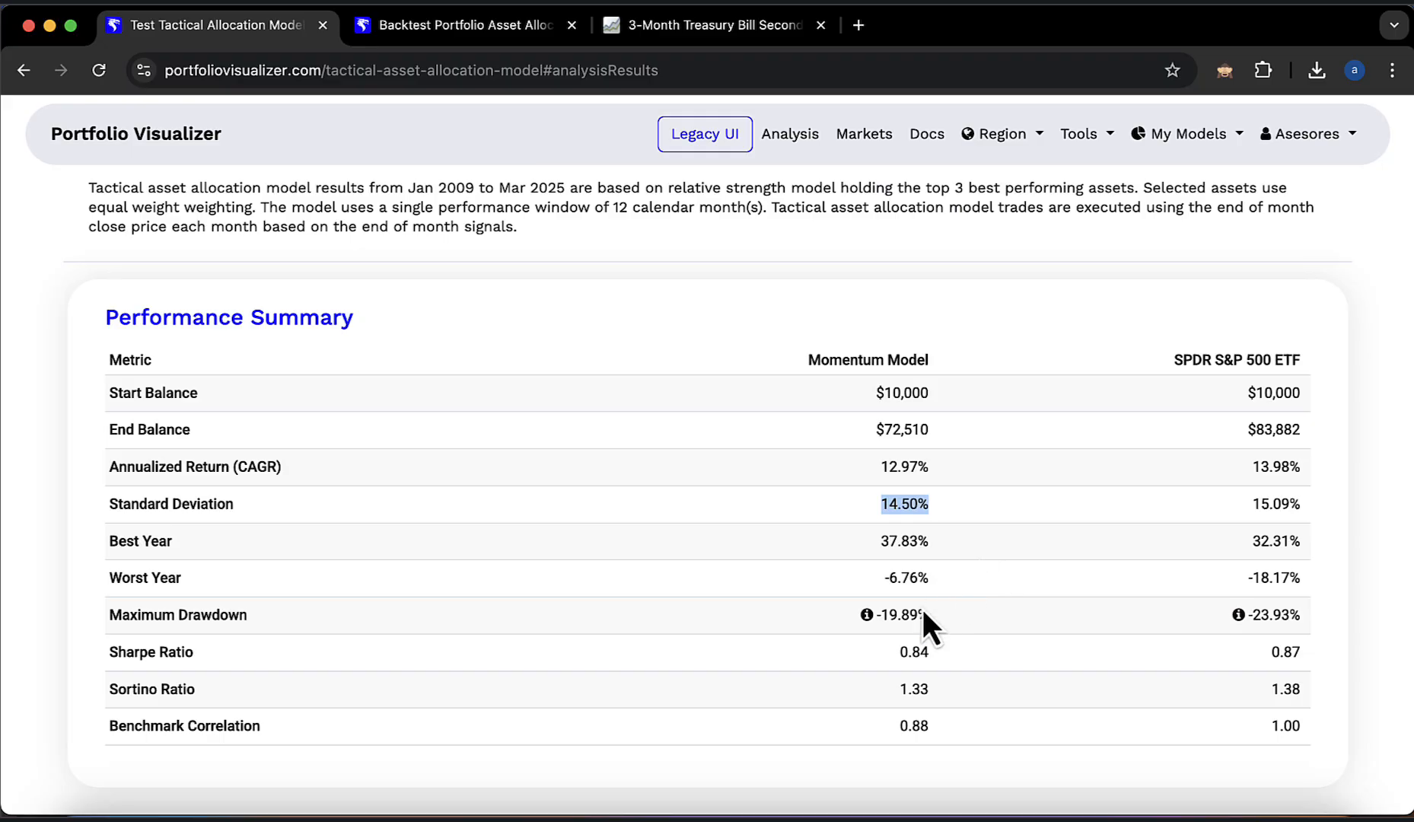
{"action": "left_click_drag", "start_coordinate": [929, 617], "coordinate": [874, 616]}
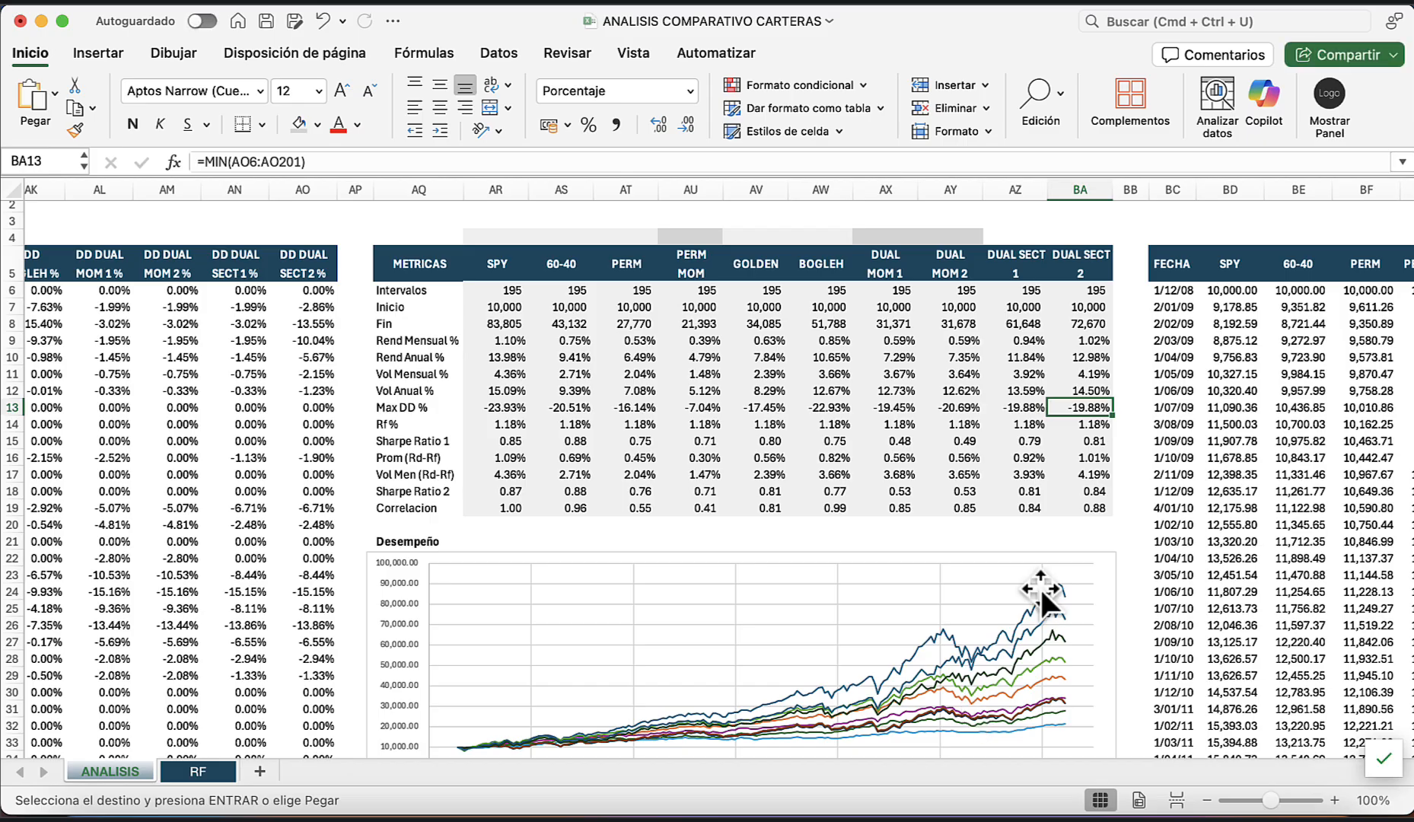
Step: Fill cells AZ4:BA4 above the DUAL SECT 1 and DUAL SECT 2 headers with dark grey in the comparison workbook
{"action": "scroll", "coordinate": [1098, 476], "scroll_direction": "down", "scroll_amount": 3}
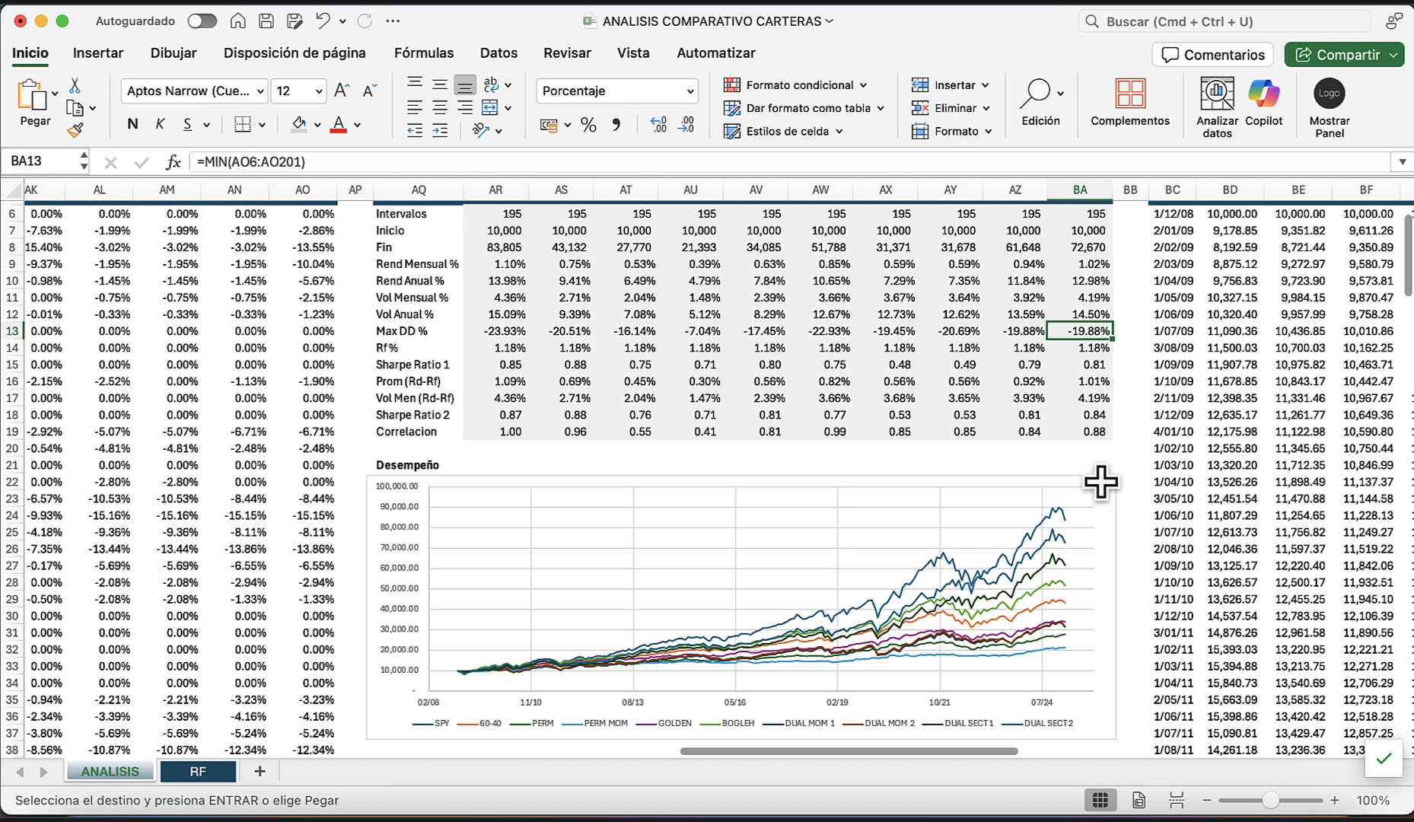
{"action": "scroll", "coordinate": [1098, 477], "scroll_direction": "up", "scroll_amount": 3}
{"action": "left_click_drag", "start_coordinate": [1005, 244], "coordinate": [1041, 245]}
{"action": "left_click", "coordinate": [303, 130]}
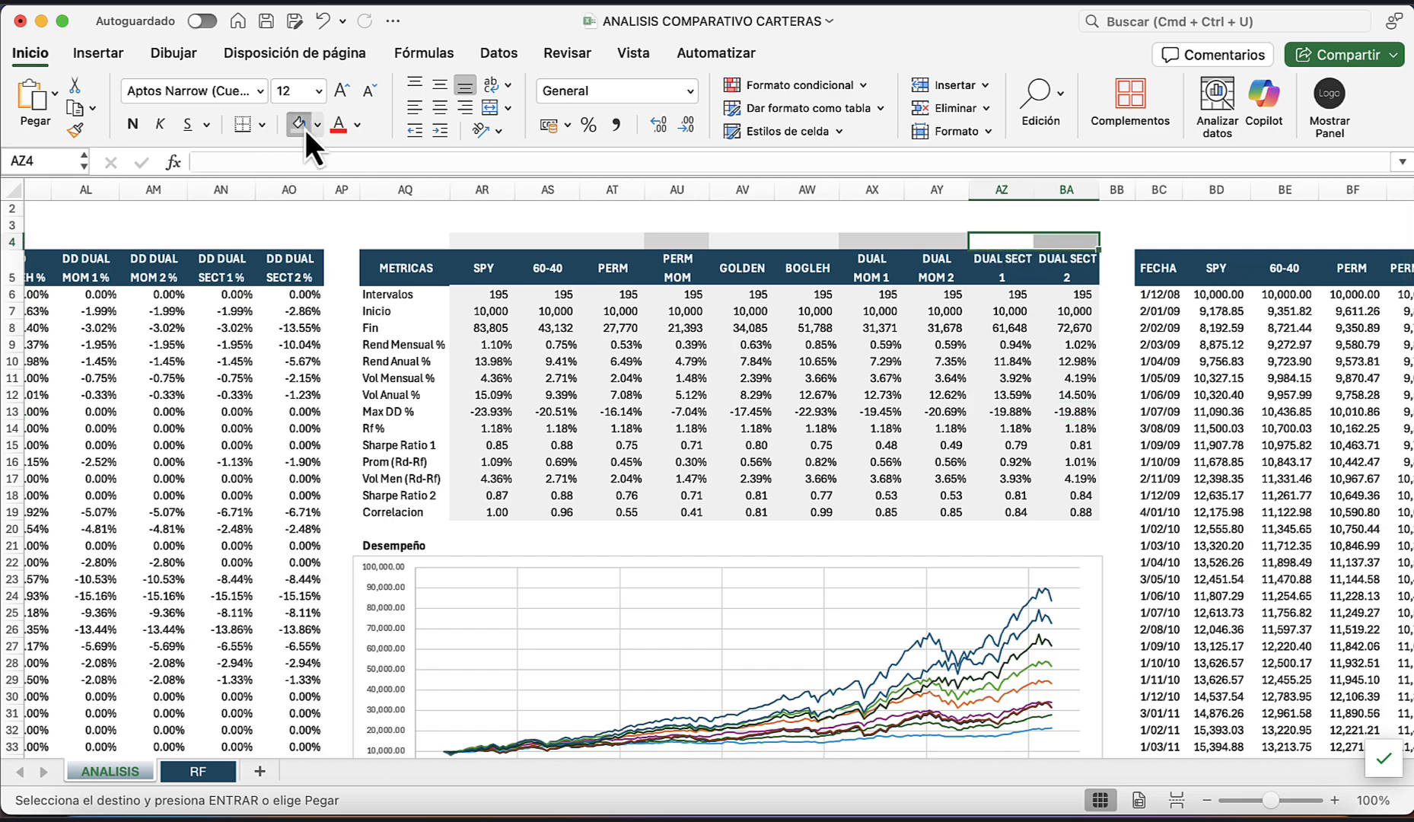
Step: Review the Performance Summary values in Portfolio Visualizer, and return to cell AY14 of the comparison workbook's metrics table
{"action": "scroll", "coordinate": [820, 510], "scroll_direction": "right", "scroll_amount": 1}
{"action": "scroll", "coordinate": [820, 517], "scroll_direction": "up", "scroll_amount": 1}
{"action": "scroll", "coordinate": [820, 517], "scroll_direction": "right", "scroll_amount": 4}
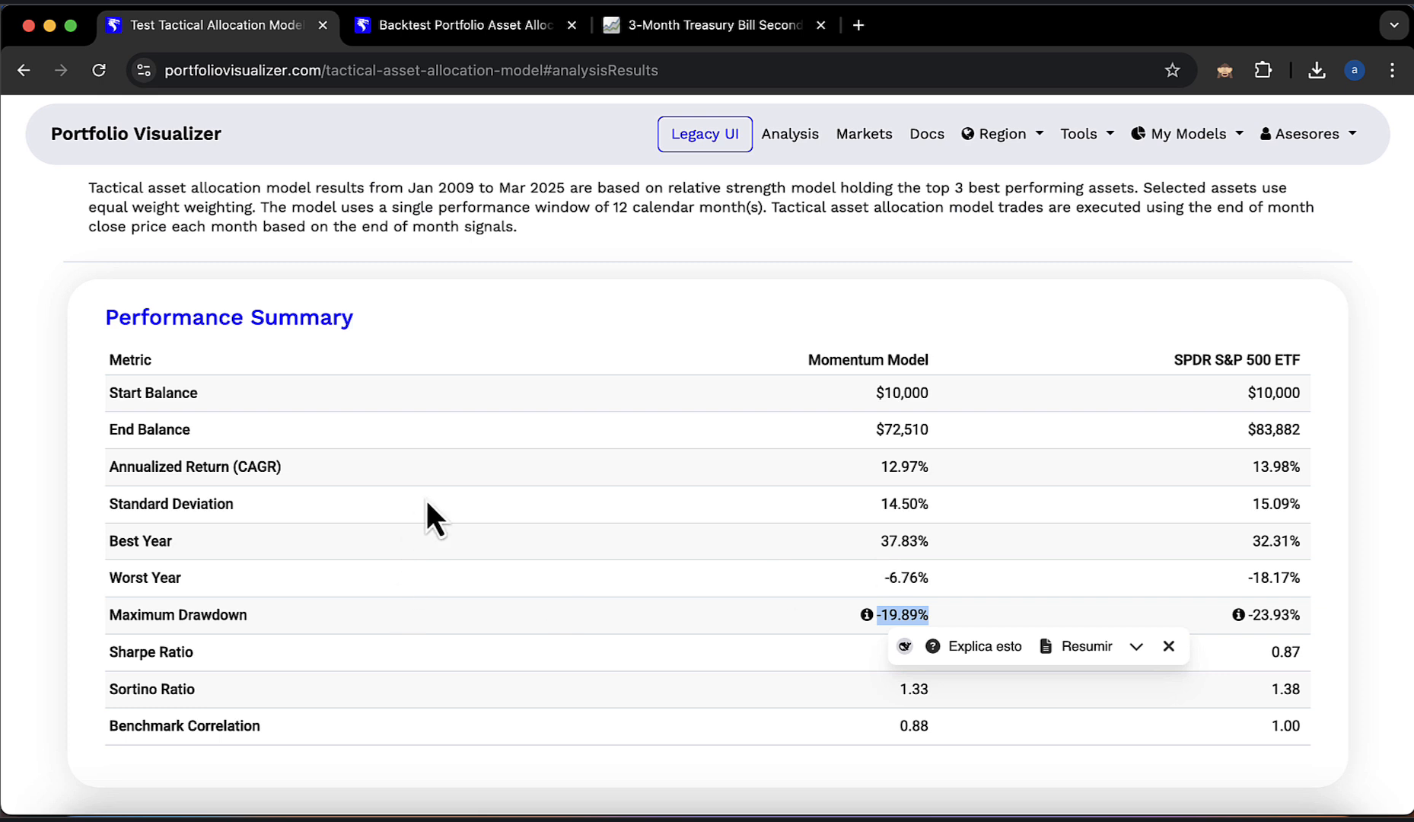
{"action": "left_click_drag", "start_coordinate": [863, 384], "coordinate": [906, 661]}
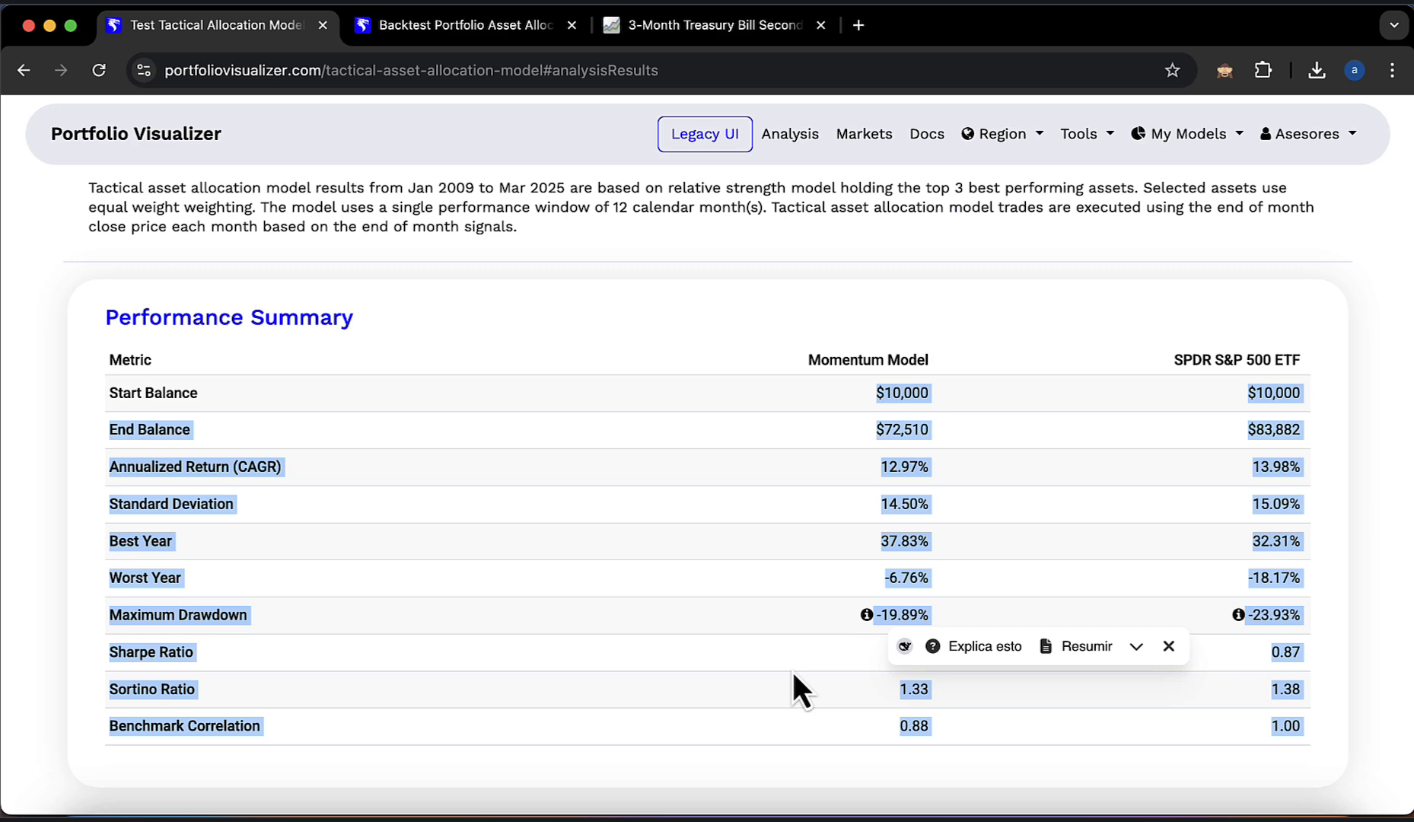
{"action": "key", "text": "super+Tab"}
{"action": "left_click", "coordinate": [651, 452]}
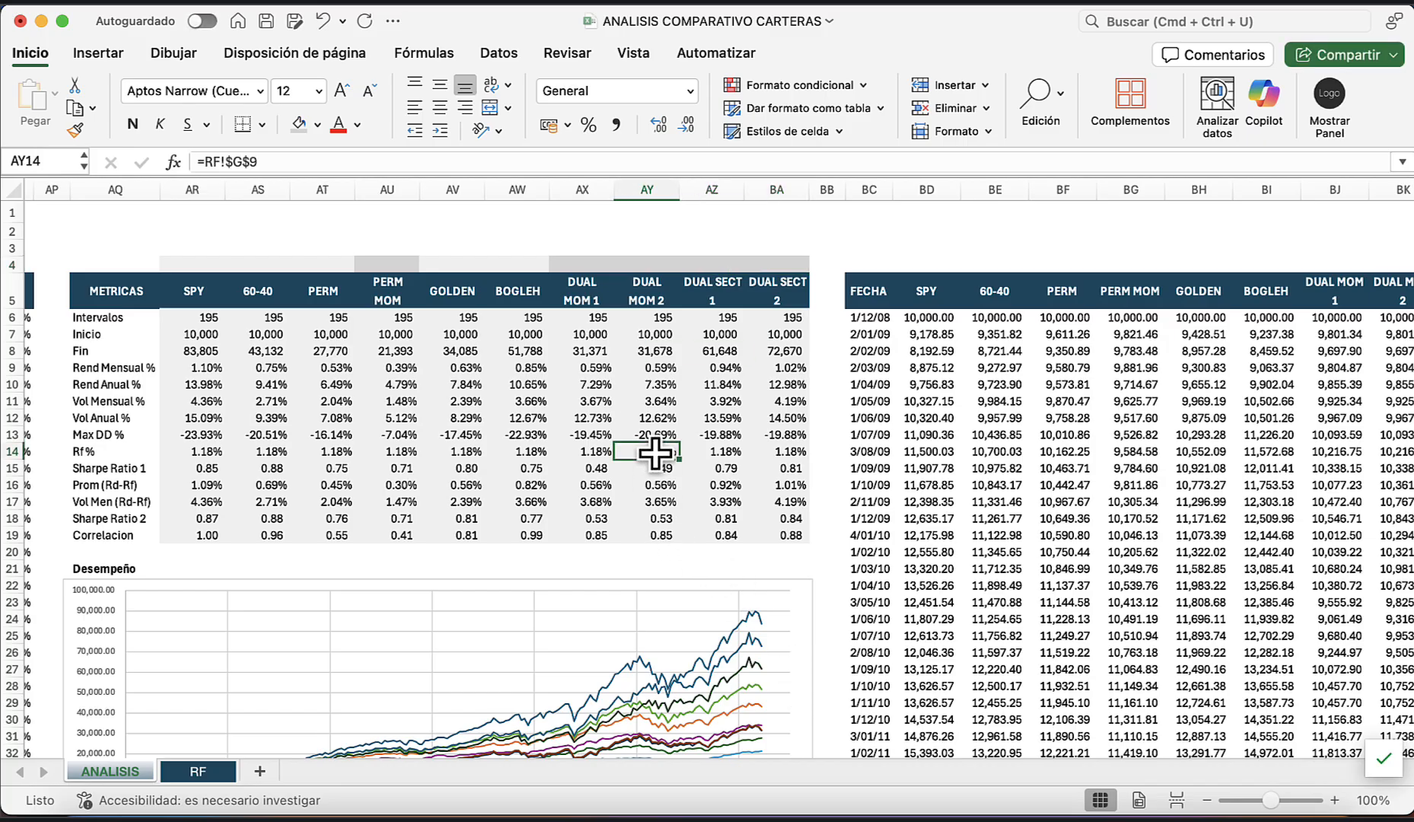